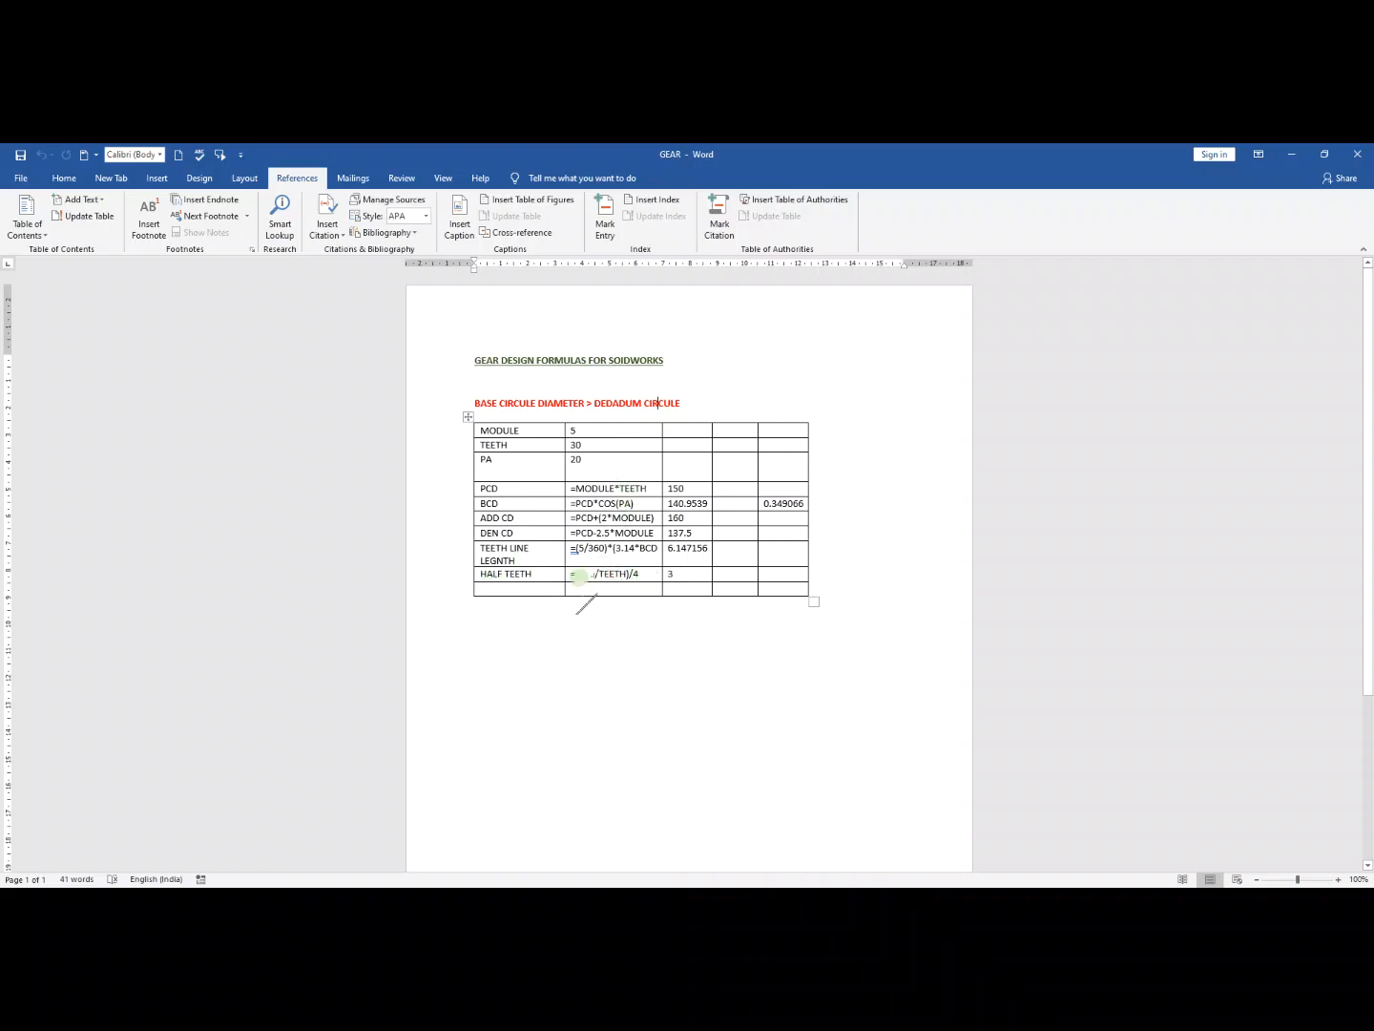
Examine the gear formula table in the Word document, enlarging the page to 150%, including the TEETH LINE LEGNTH and HALF TEETH rows.
drag(521, 561, 531, 577)
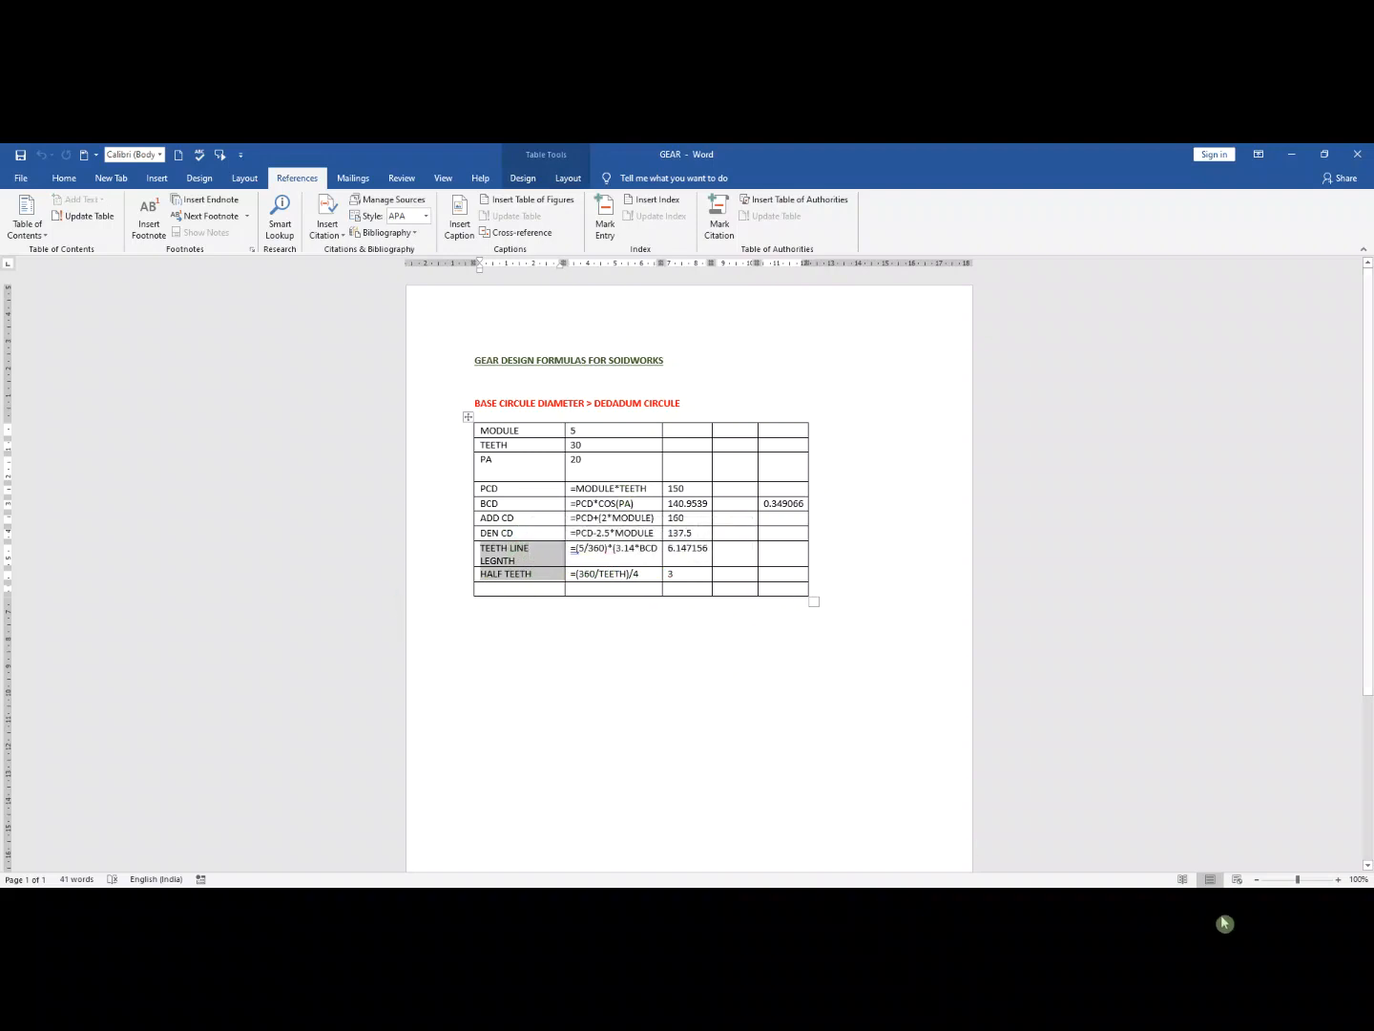
click(1339, 881)
click(1339, 881)
click(1339, 881)
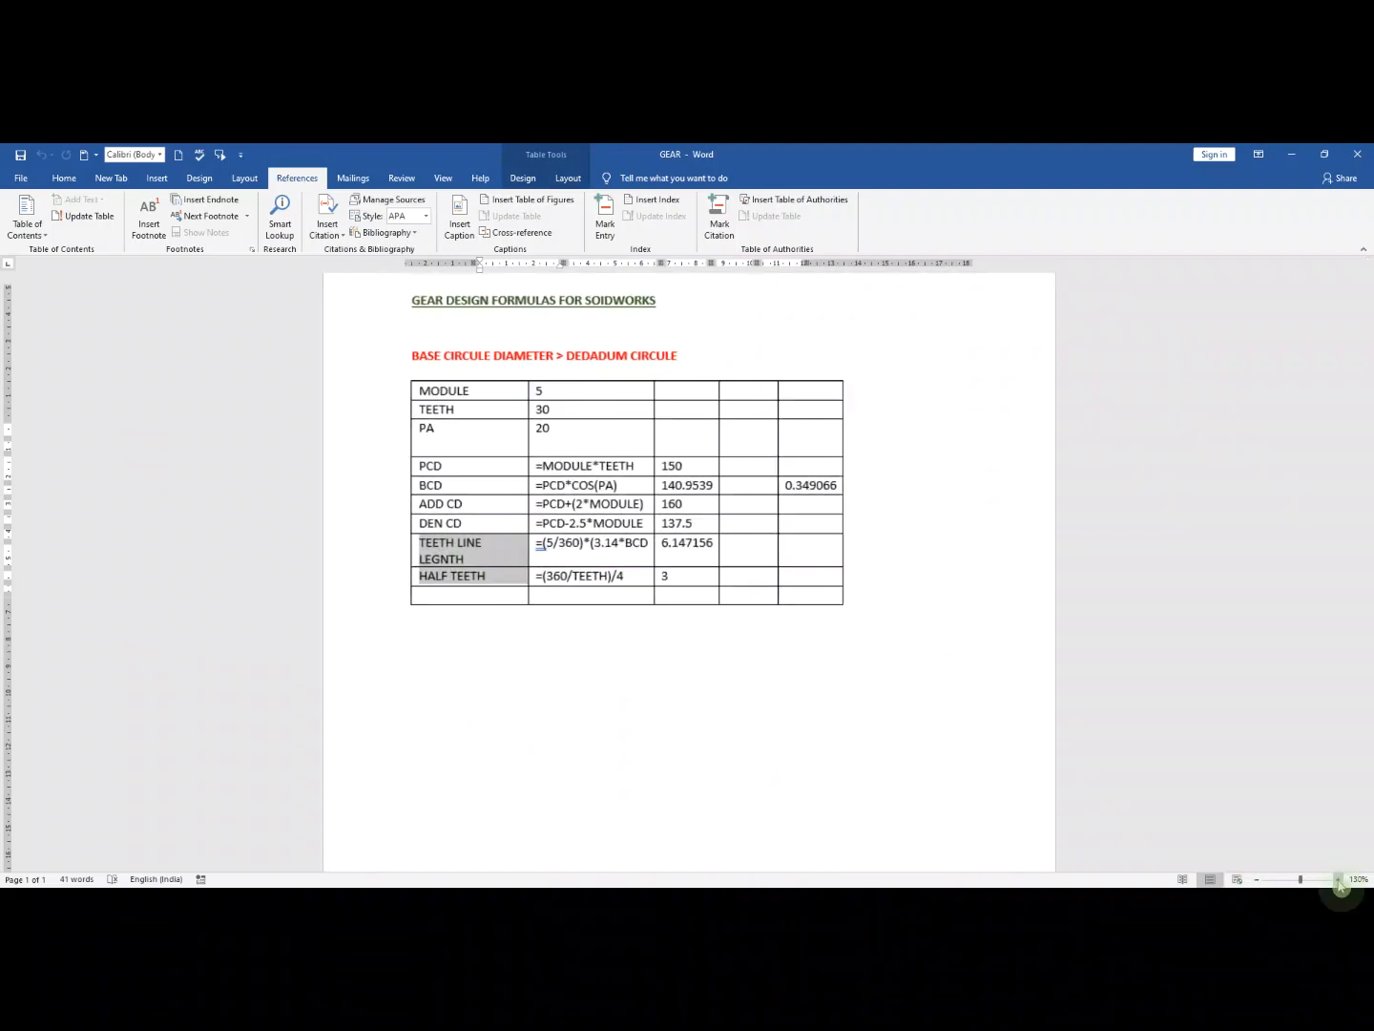
click(1339, 881)
click(1339, 881)
scroll(744, 561, up, 2)
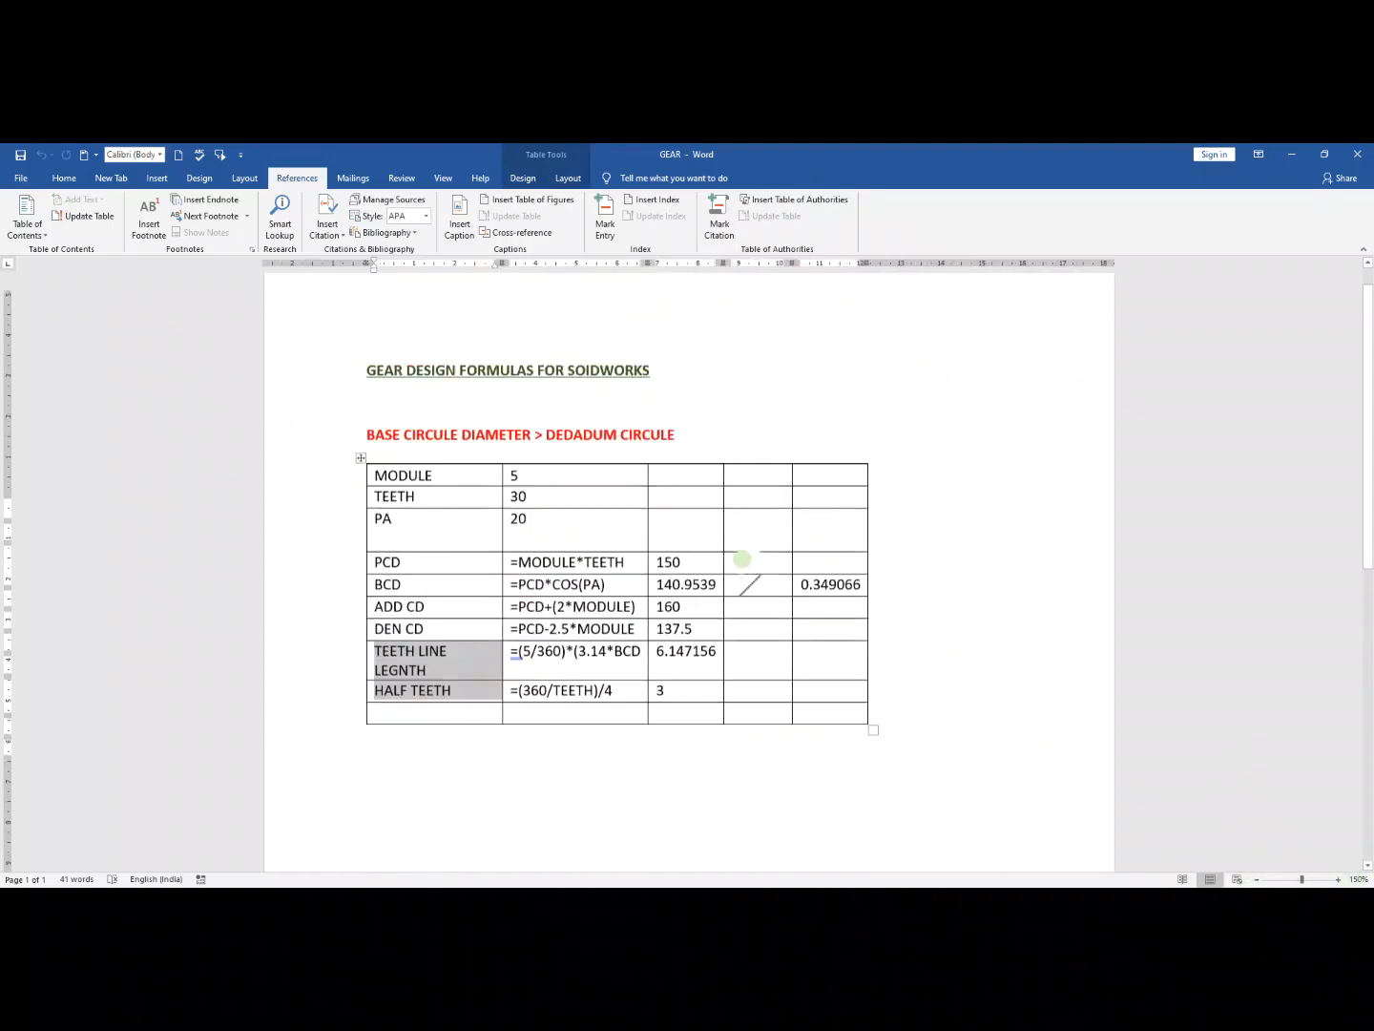
click(921, 637)
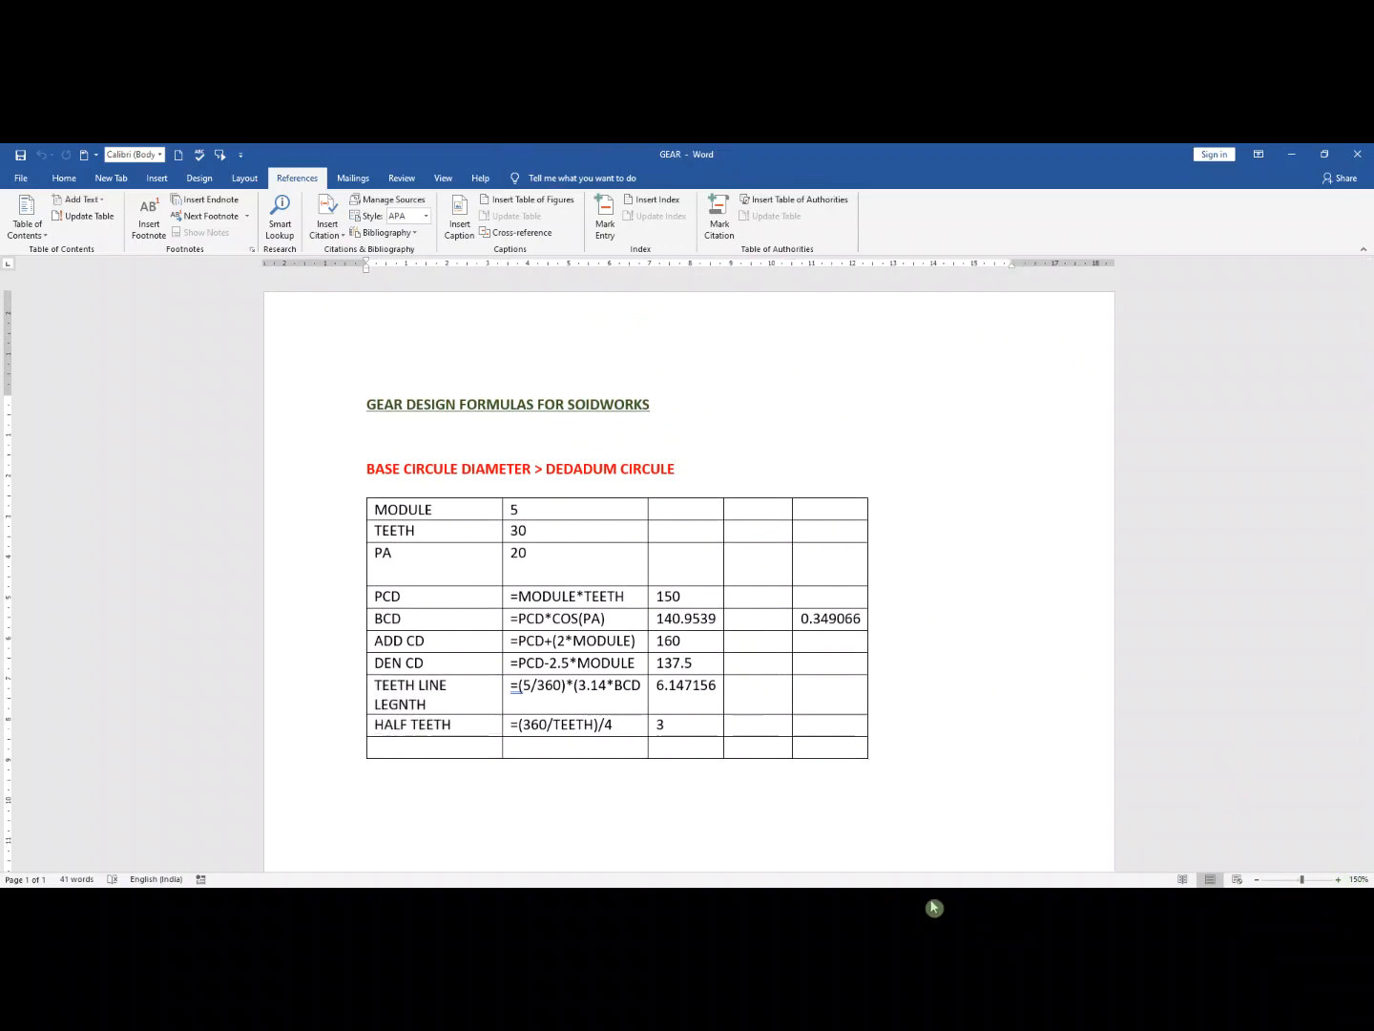
View the gear equations in the GEAR text file in Notepad and close the file.
mouse_move(777, 916)
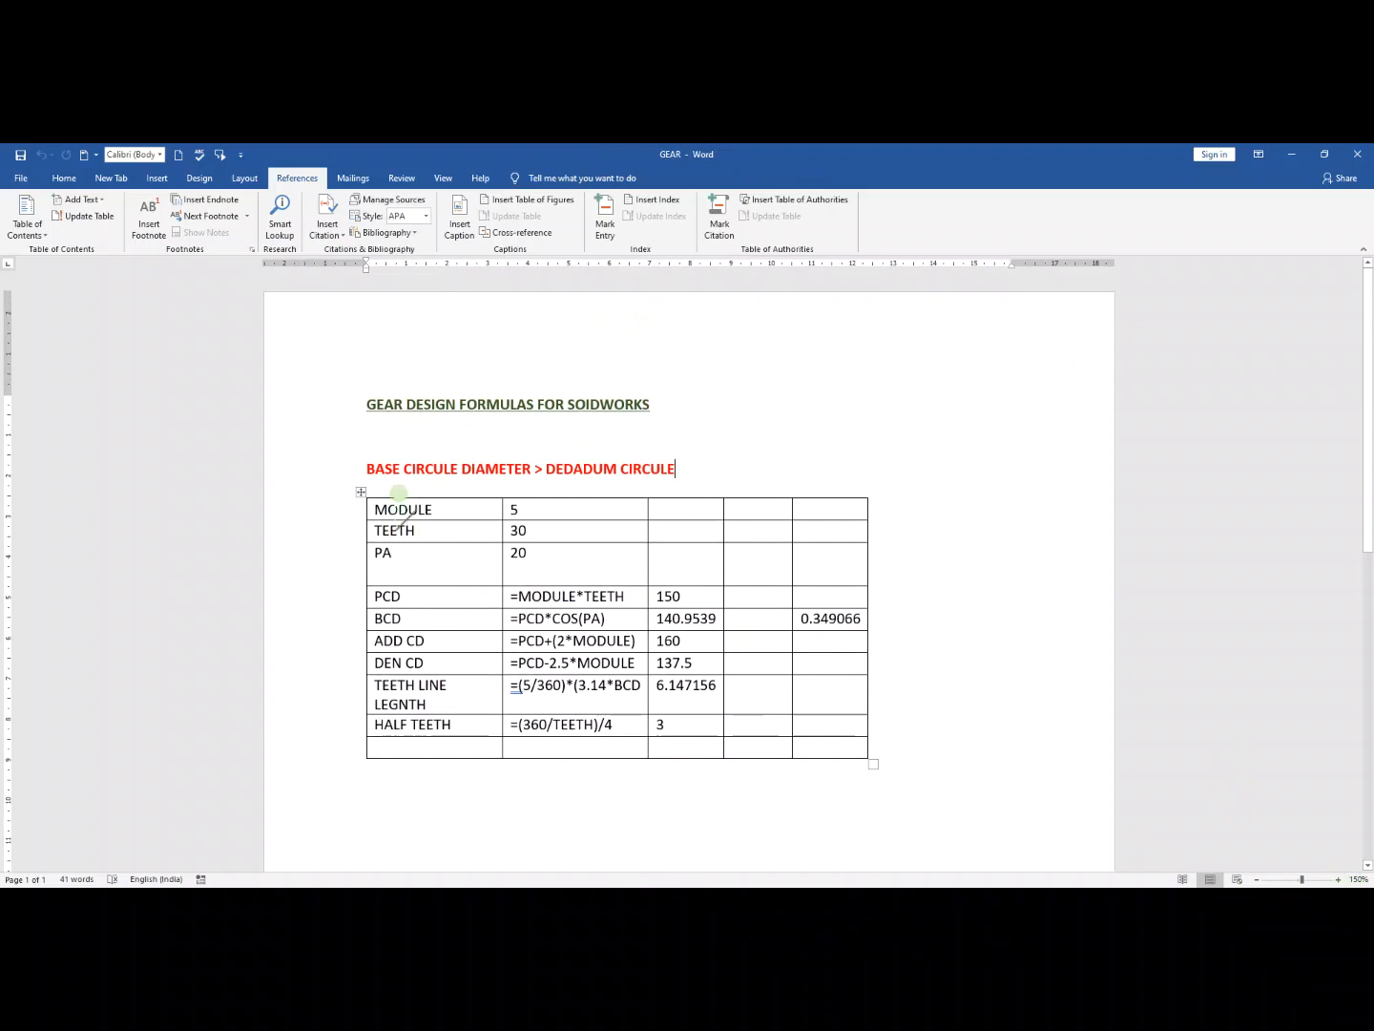
click(951, 917)
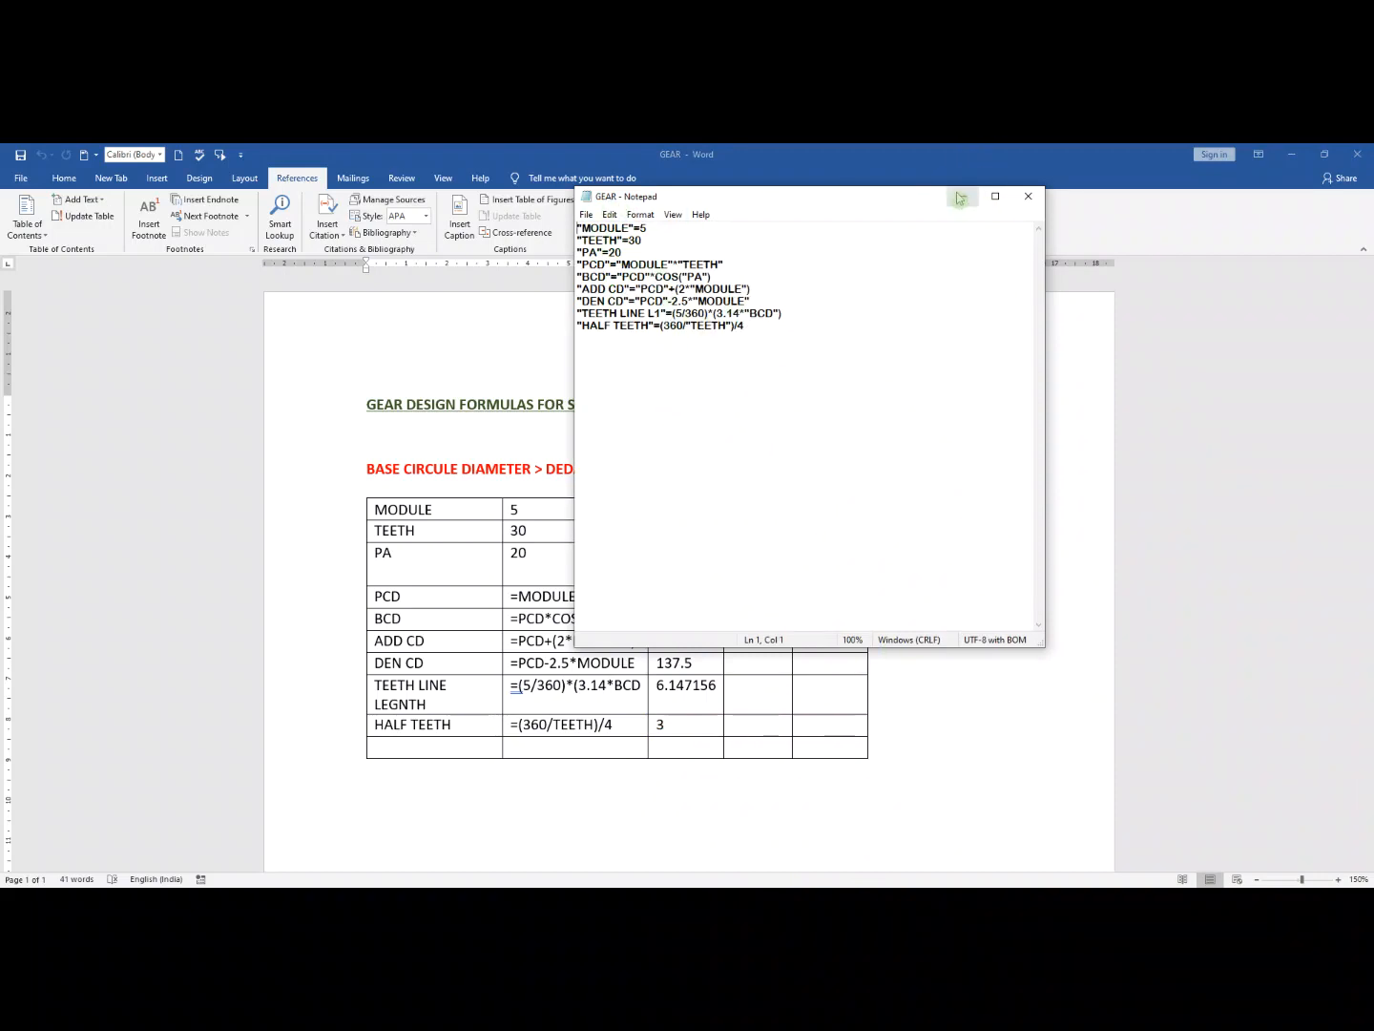
click(1028, 197)
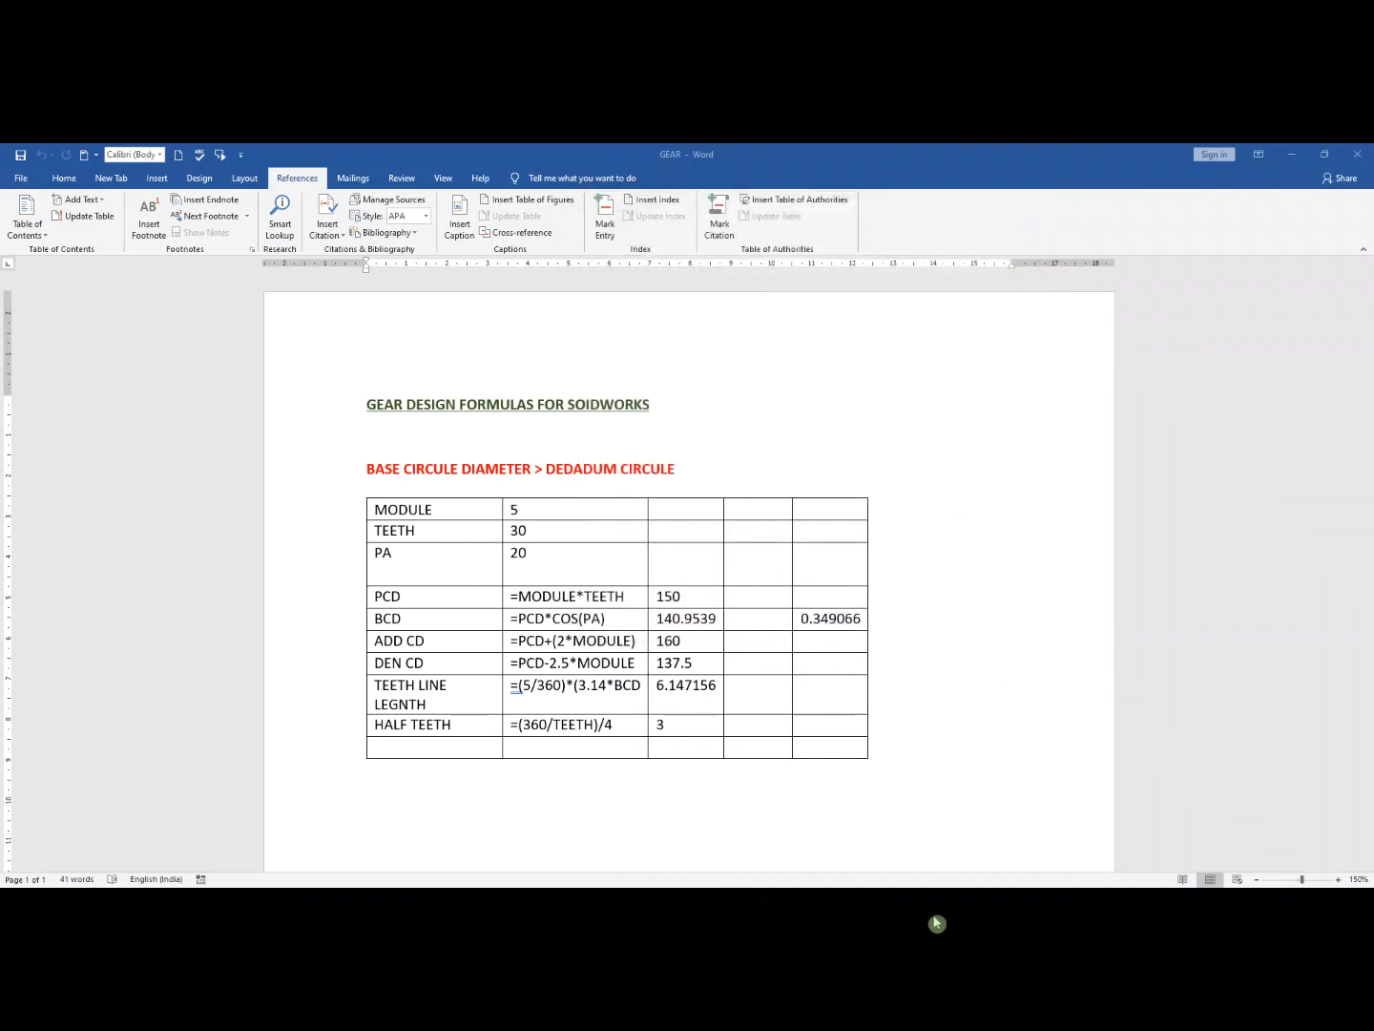
Switch to SOLIDWORKS and dimension the diameters of the two outer concentric circles, accepting their drawn sizes.
click(772, 912)
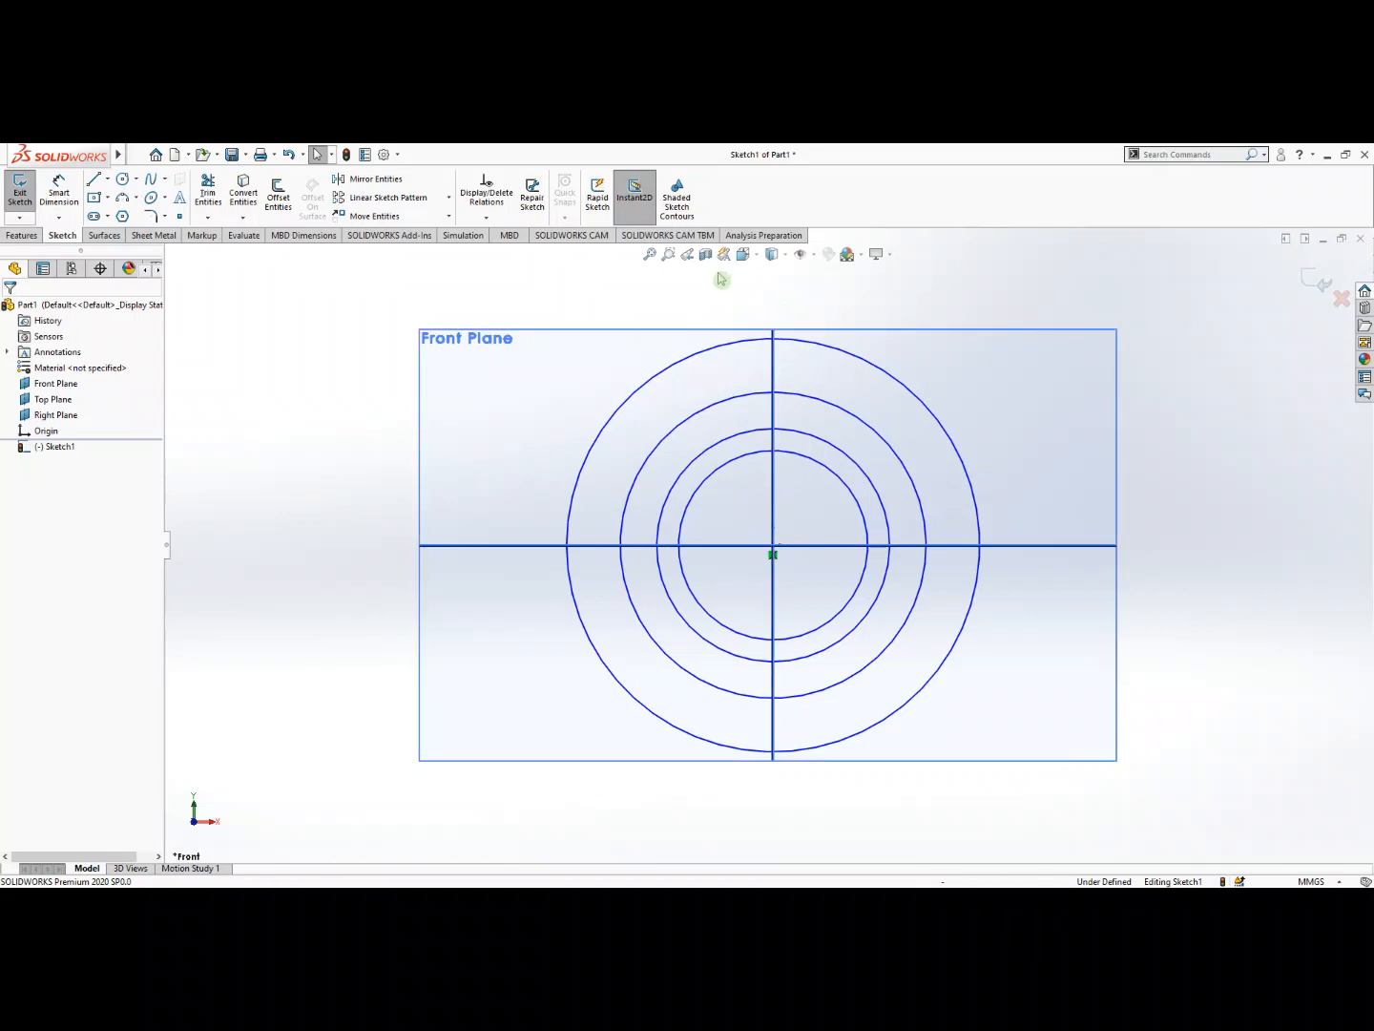
click(60, 195)
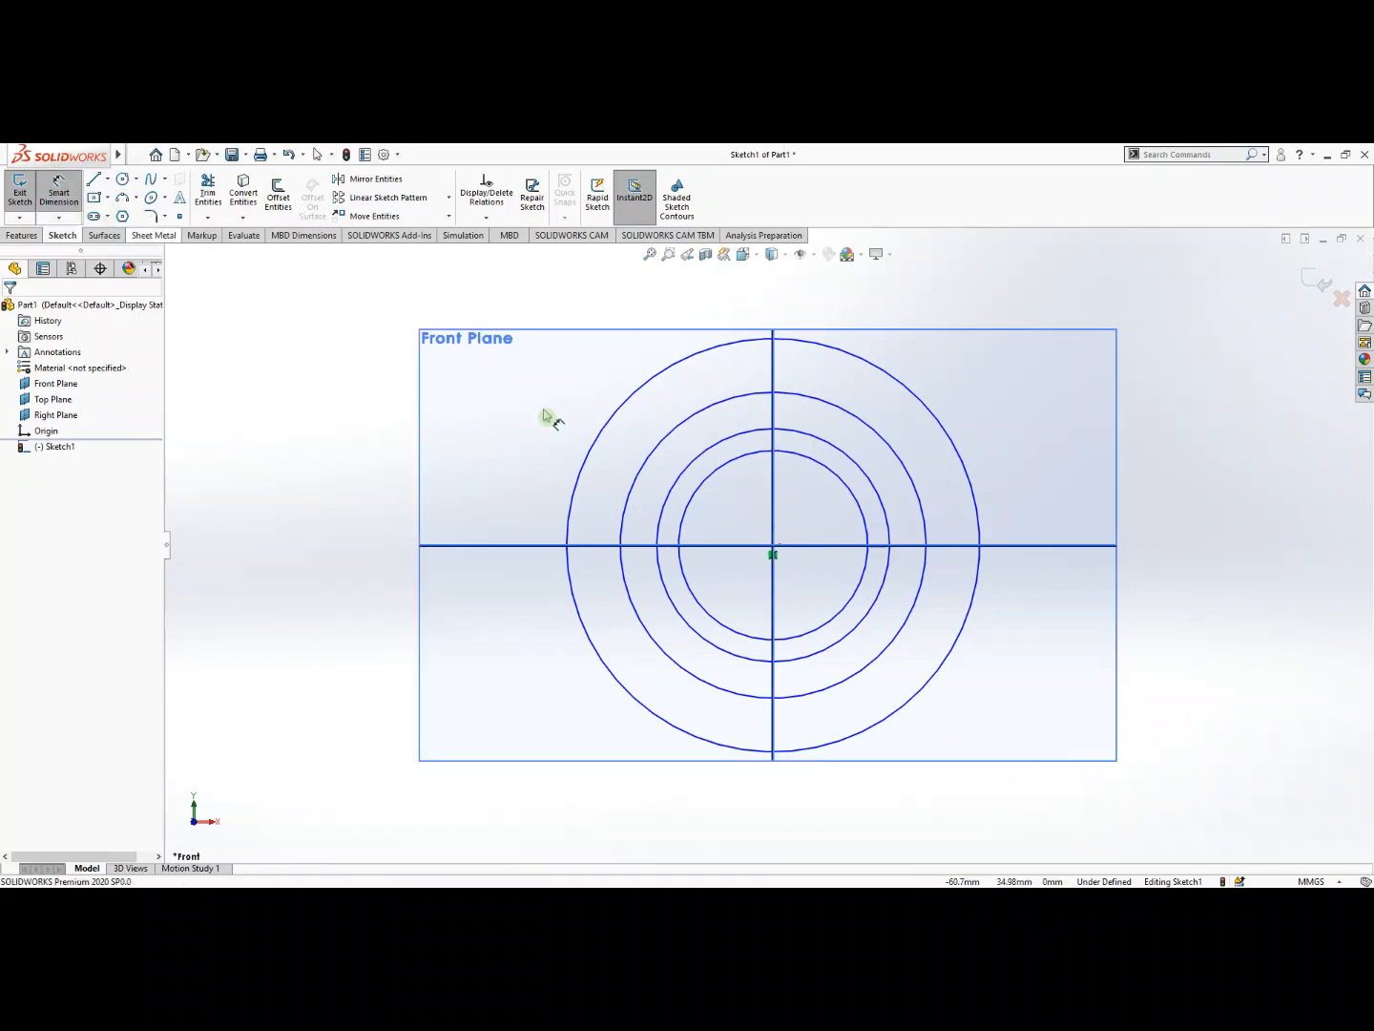
click(624, 415)
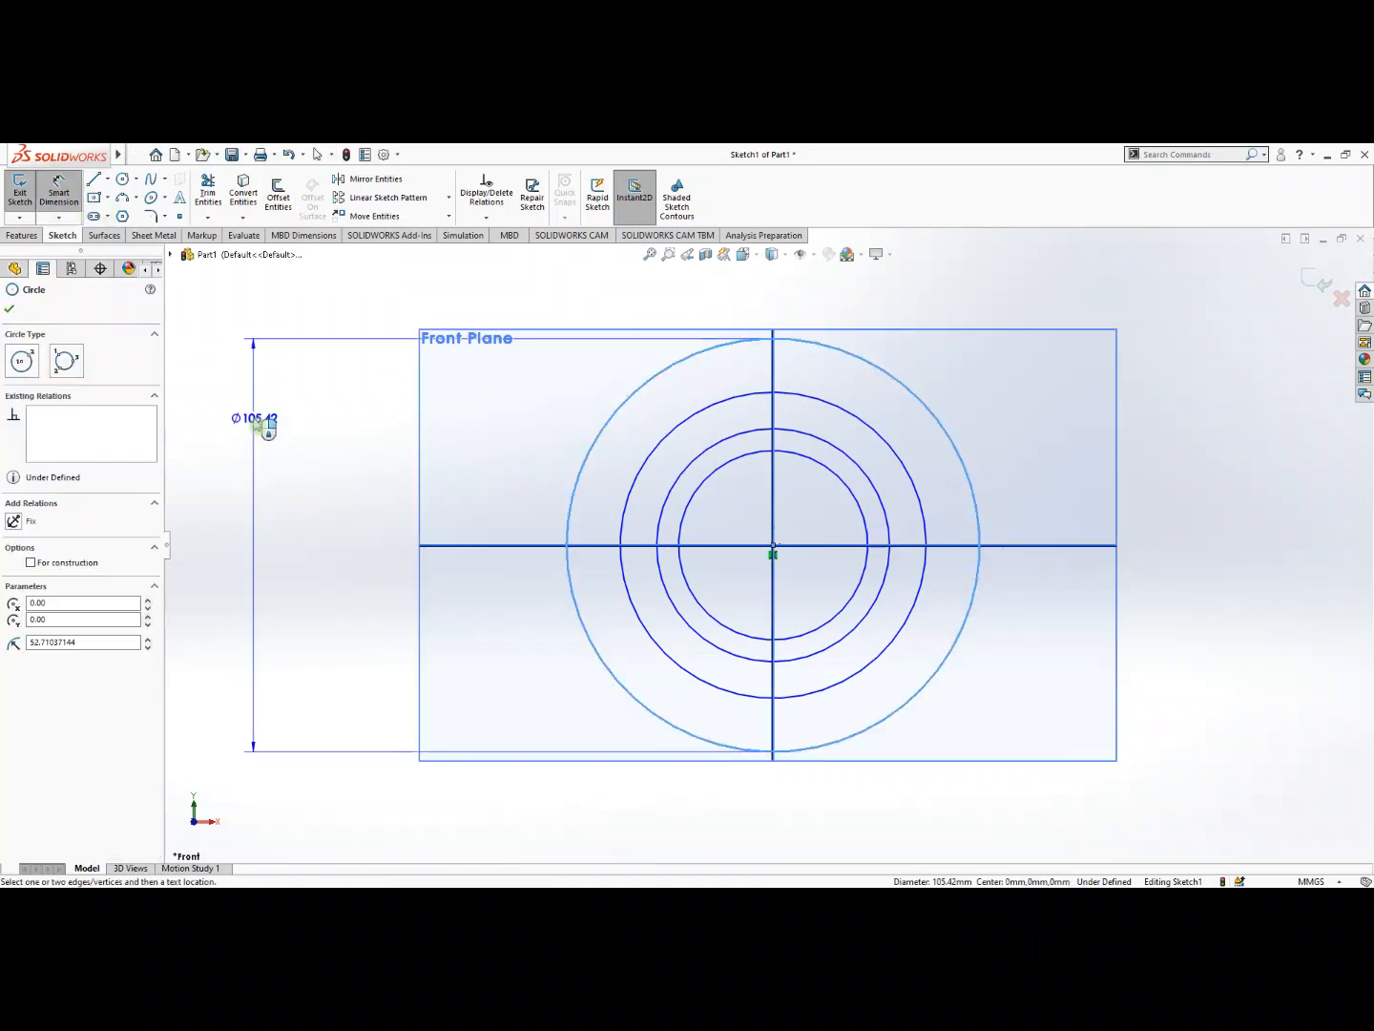
click(272, 420)
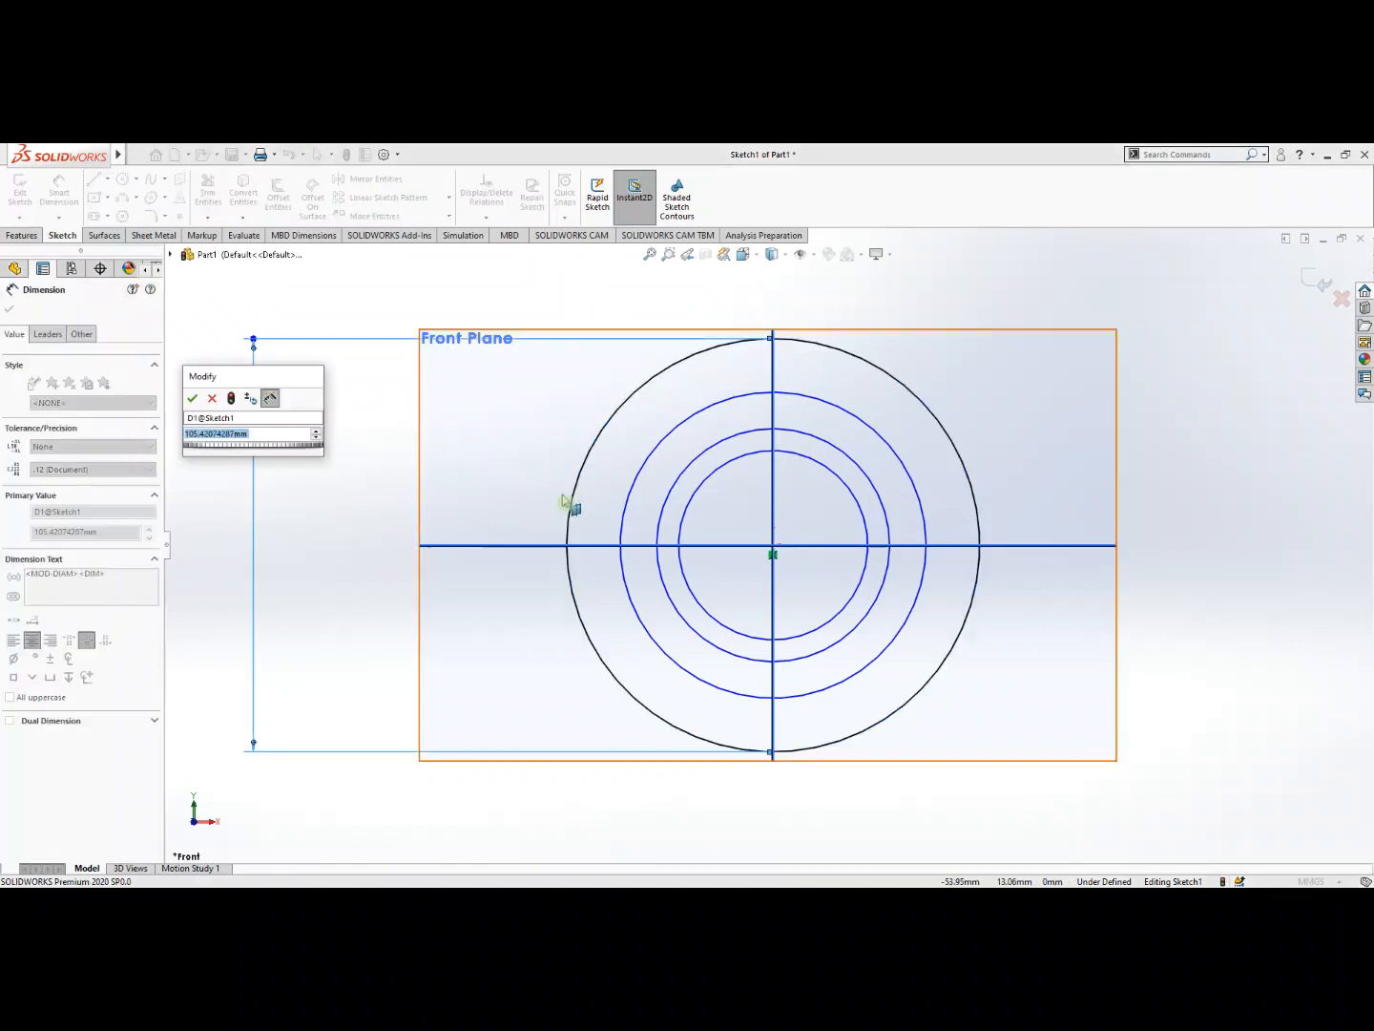
key(Return)
click(622, 520)
click(412, 520)
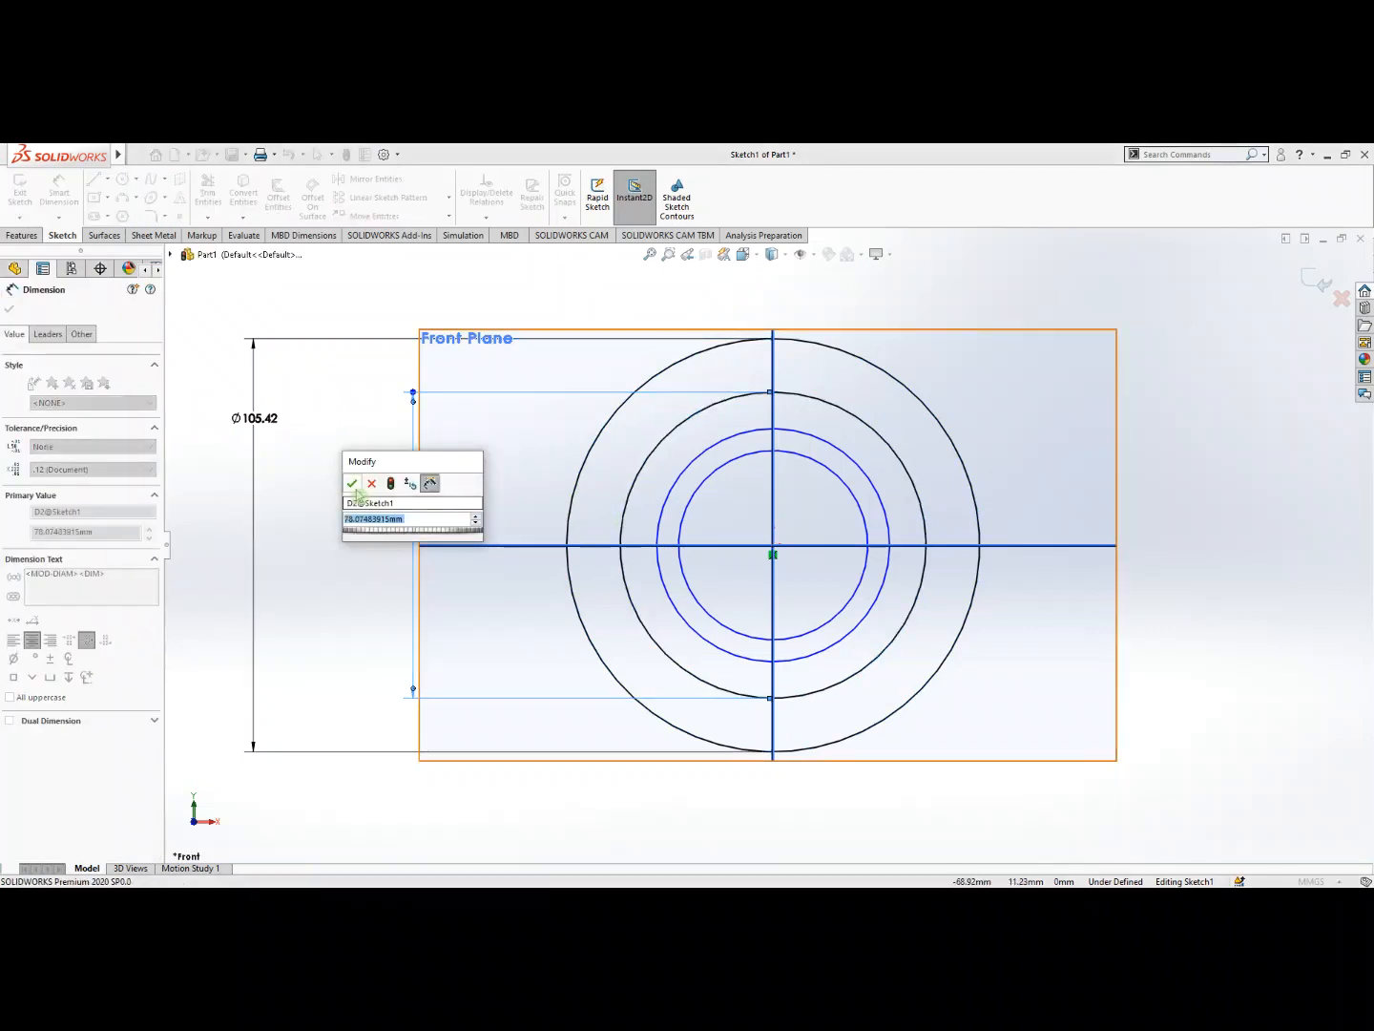
key(Return)
Dimension the diameters of the two inner concentric circles, accepting their drawn sizes.
click(665, 515)
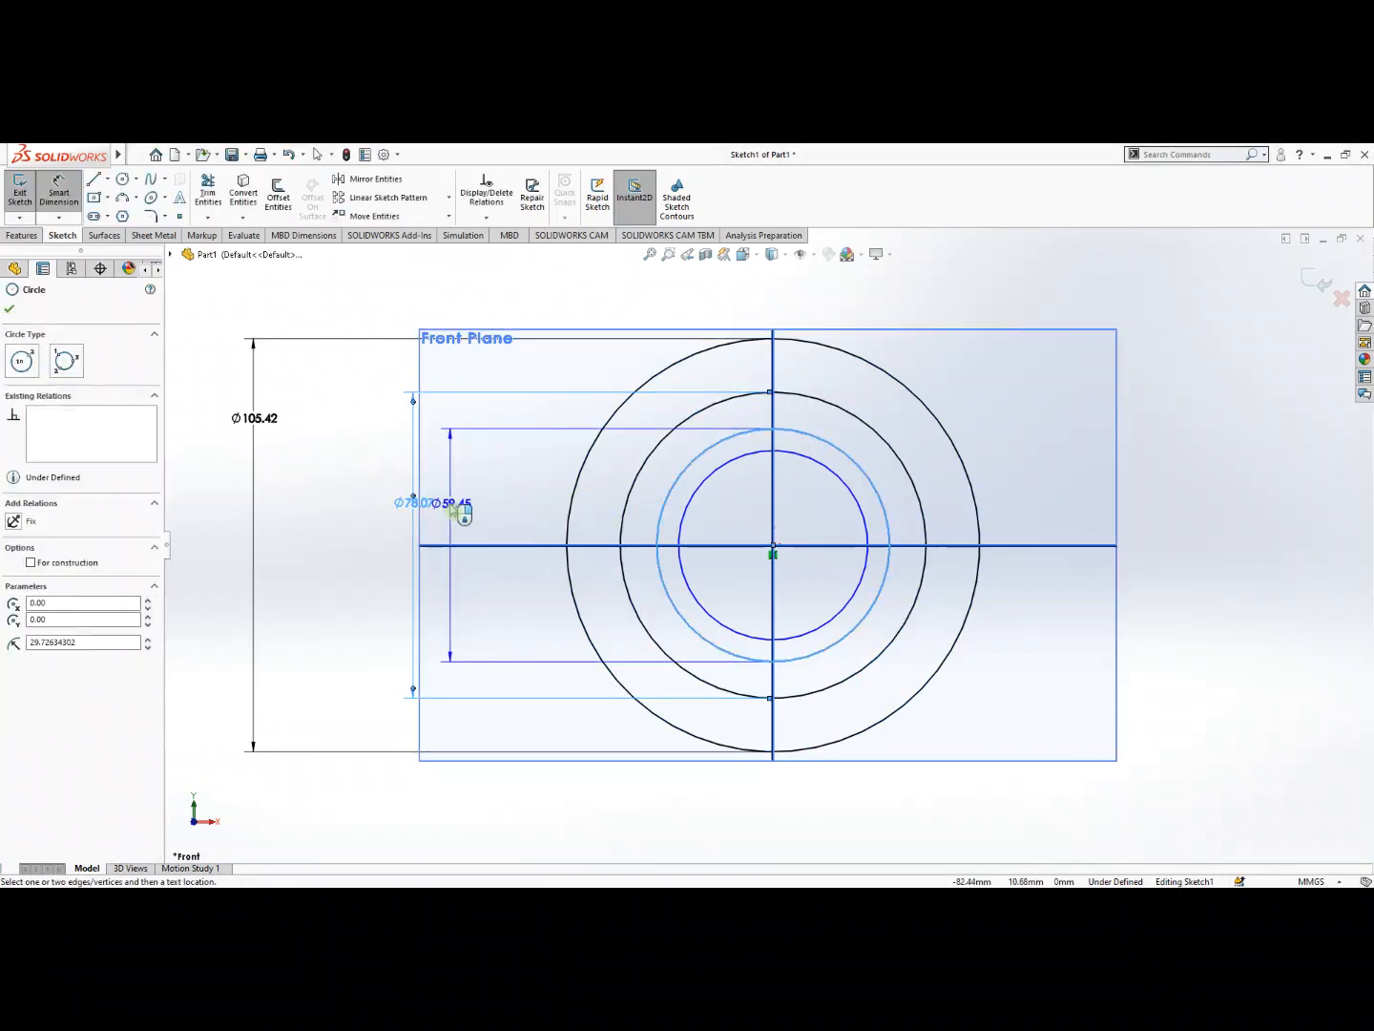
click(462, 506)
key(Return)
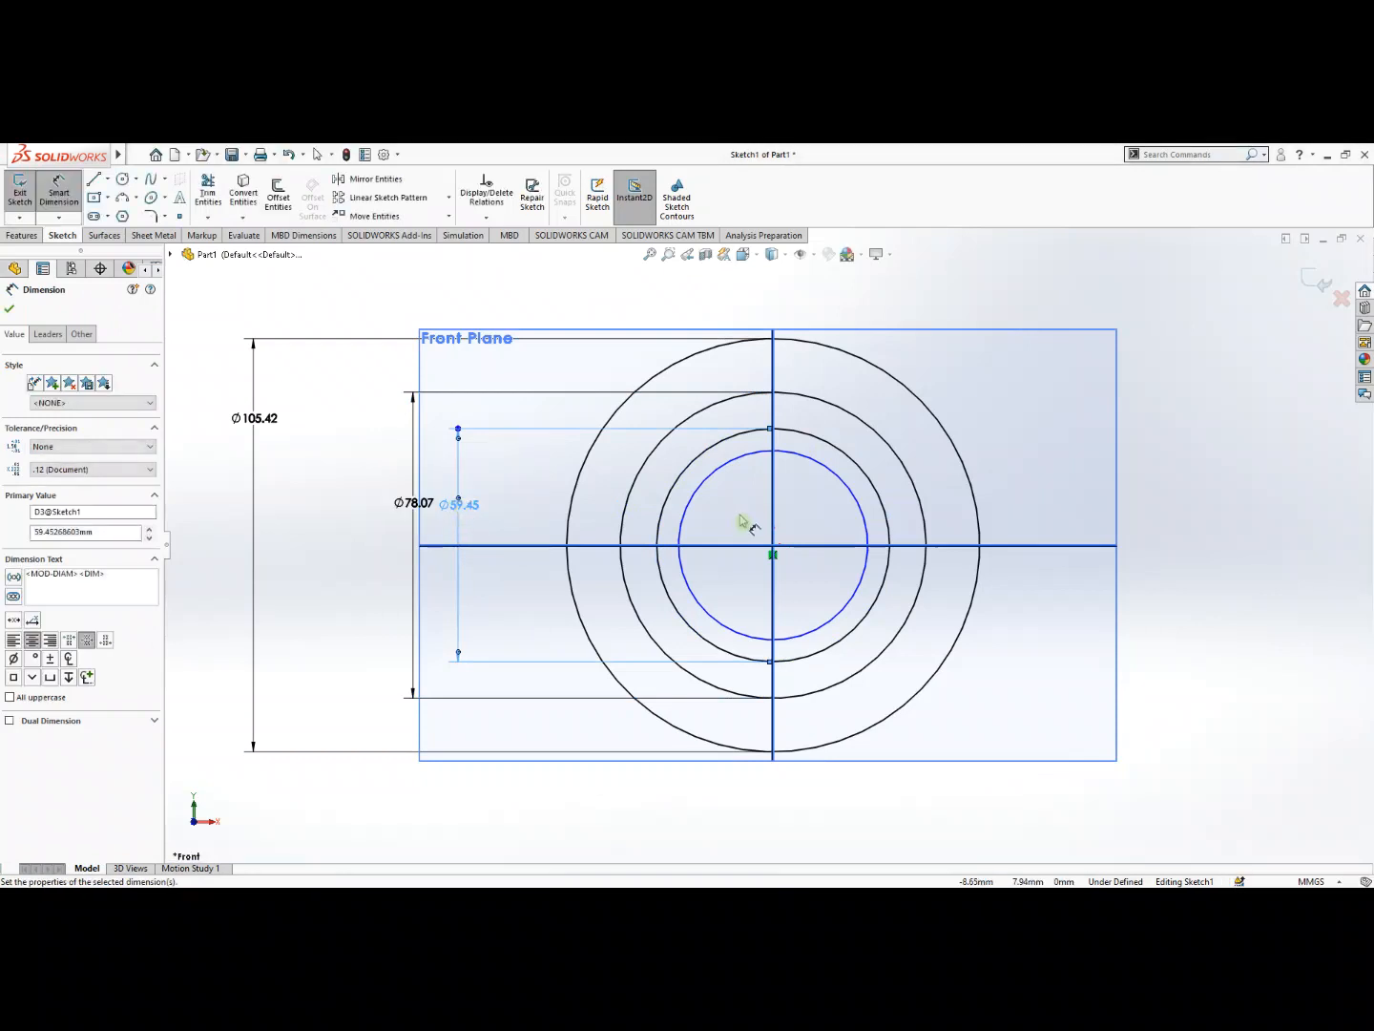
click(700, 496)
click(516, 508)
key(Return)
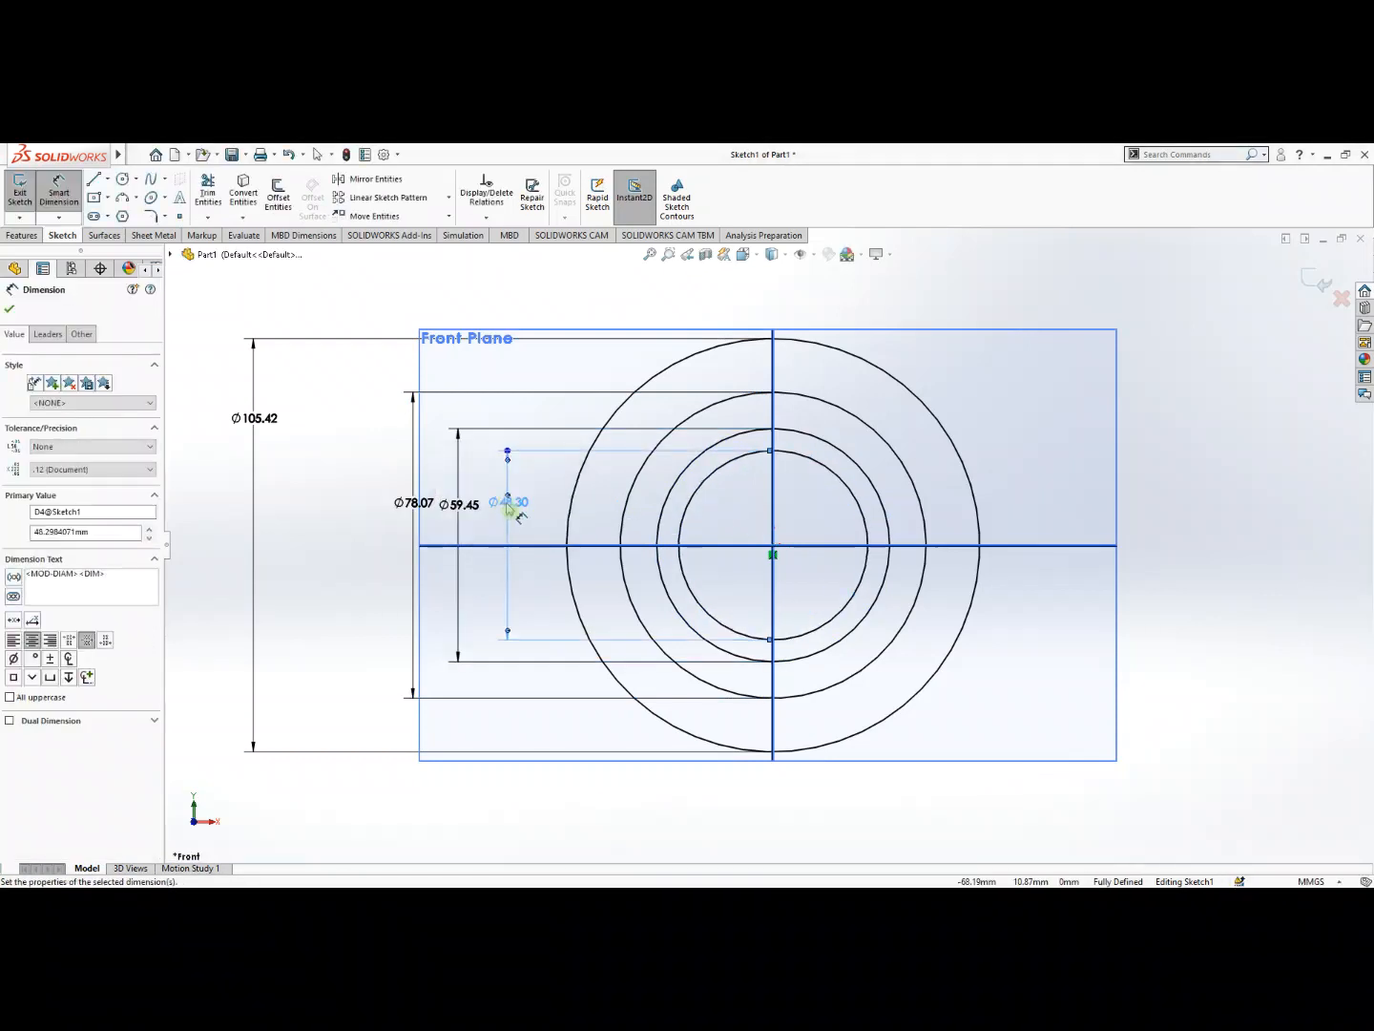
click(9, 310)
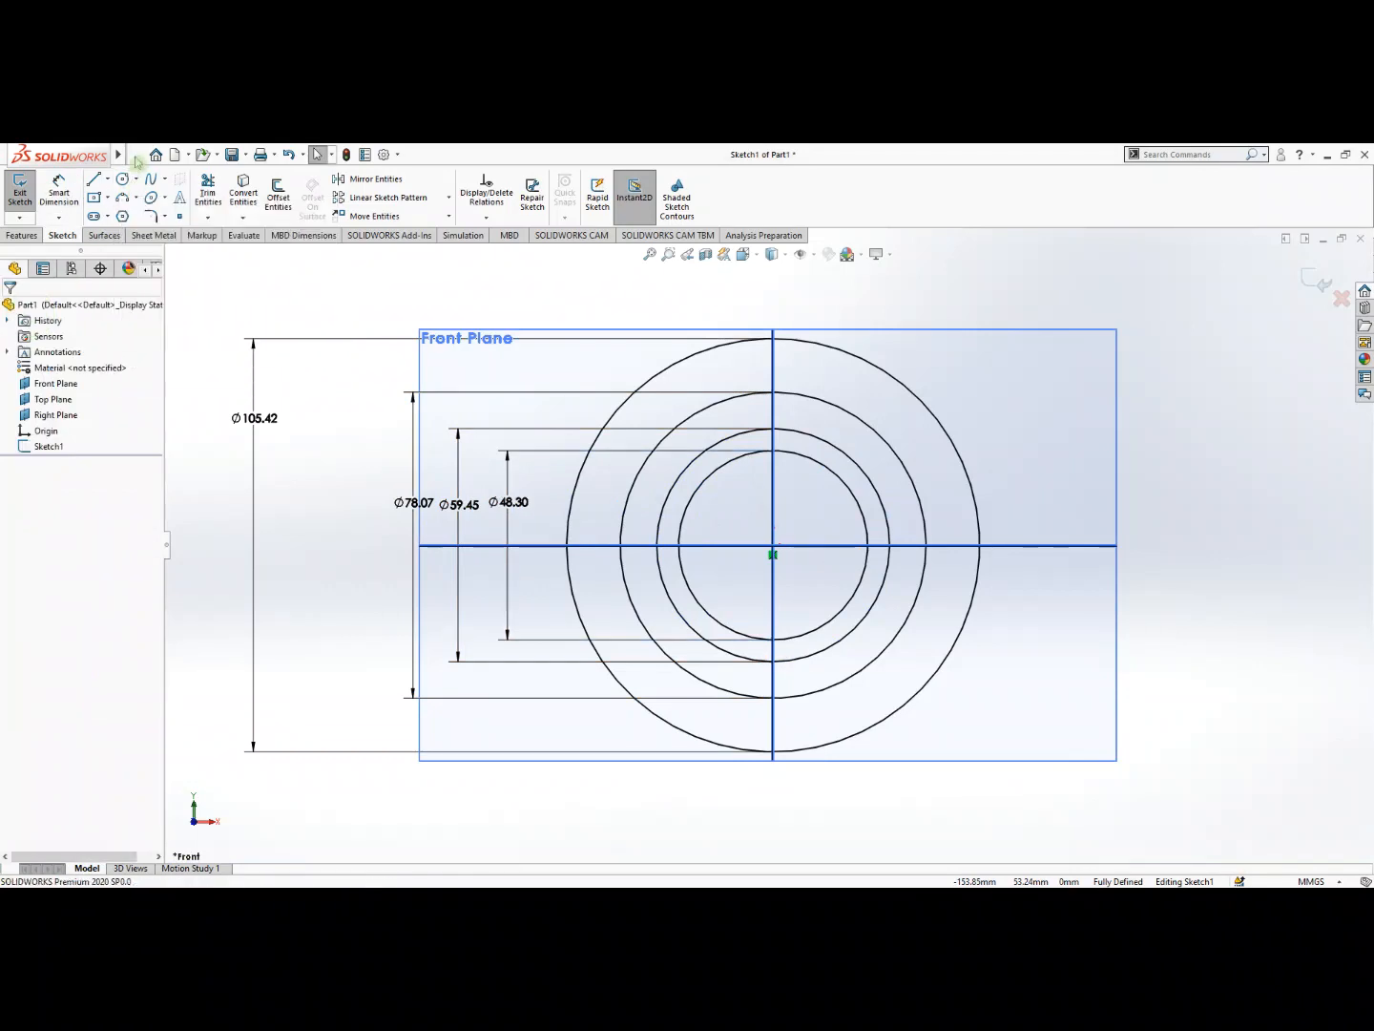
Import all equations from GEAR.txt on the Desktop into the part's equations, linked to the file.
mouse_move(118, 159)
click(245, 157)
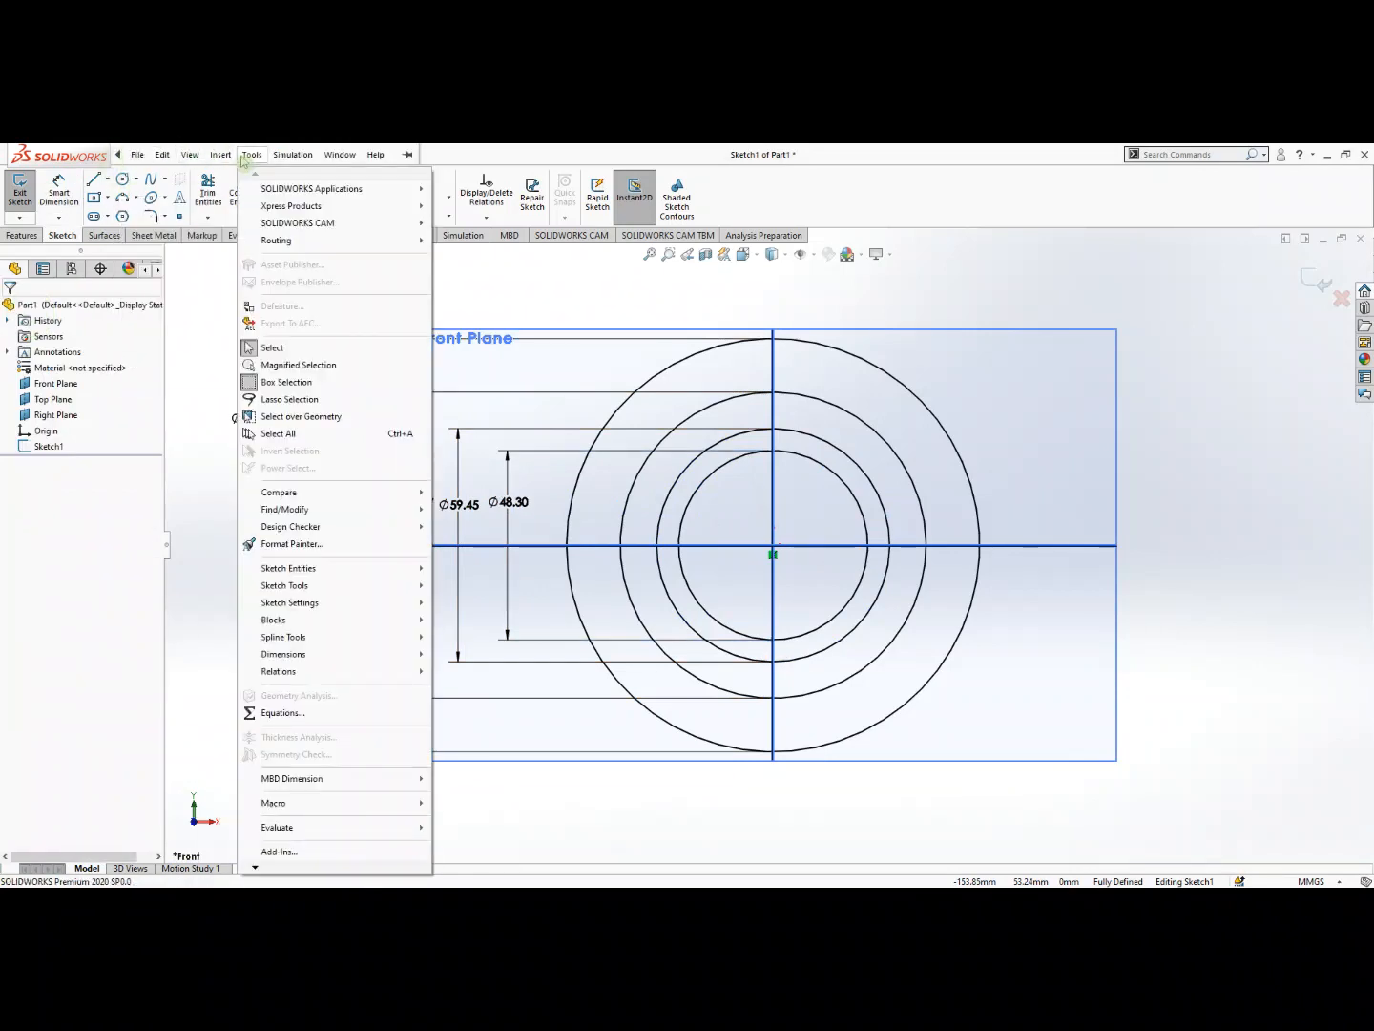
click(283, 715)
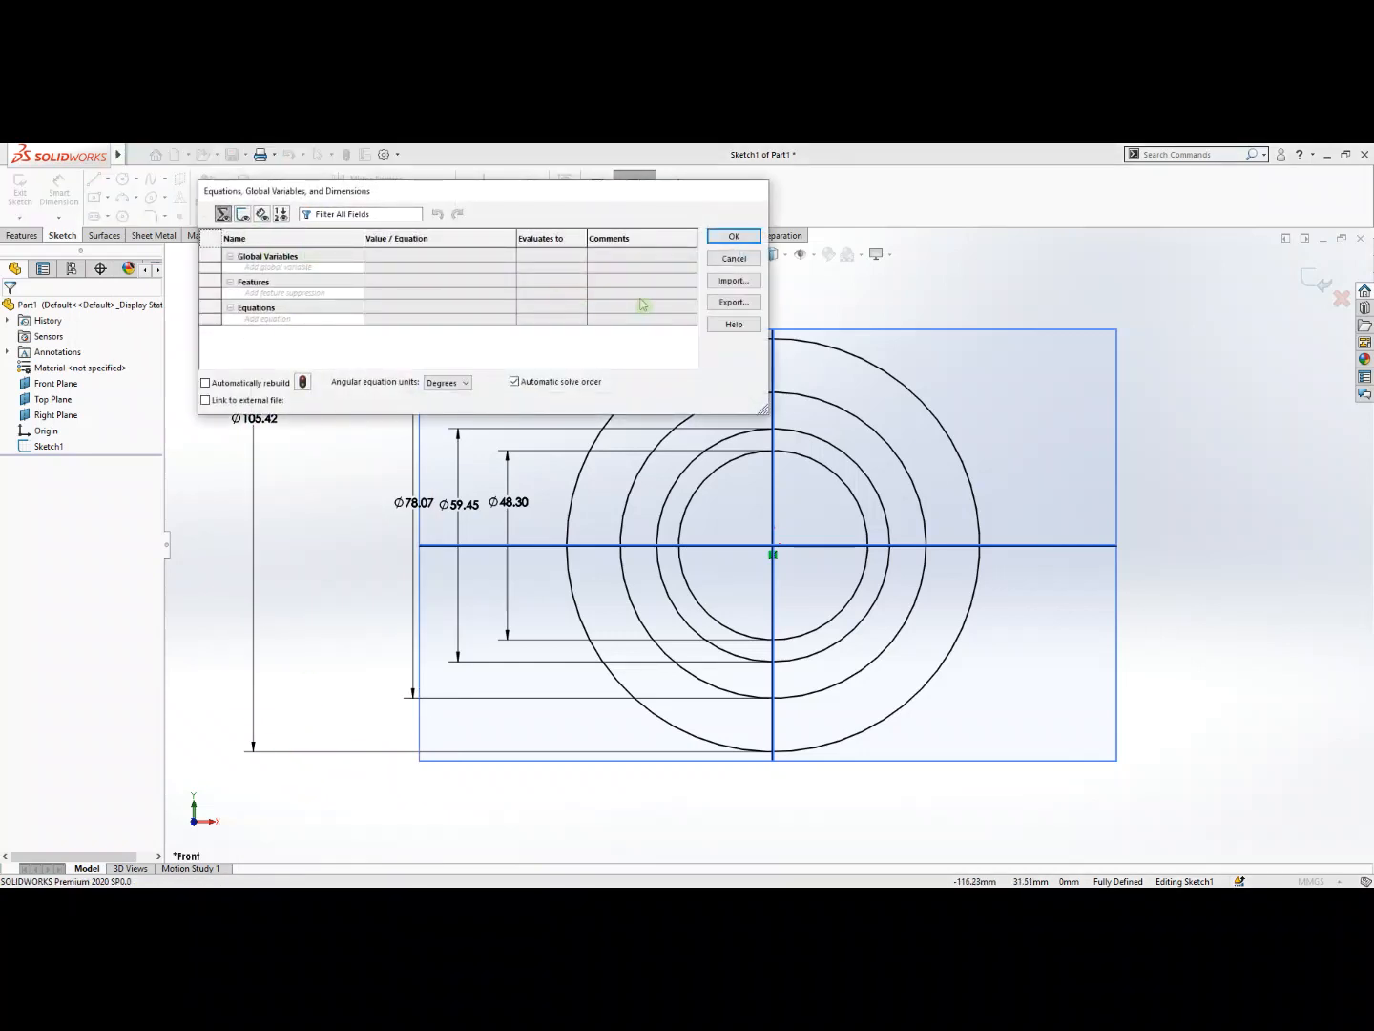
click(725, 280)
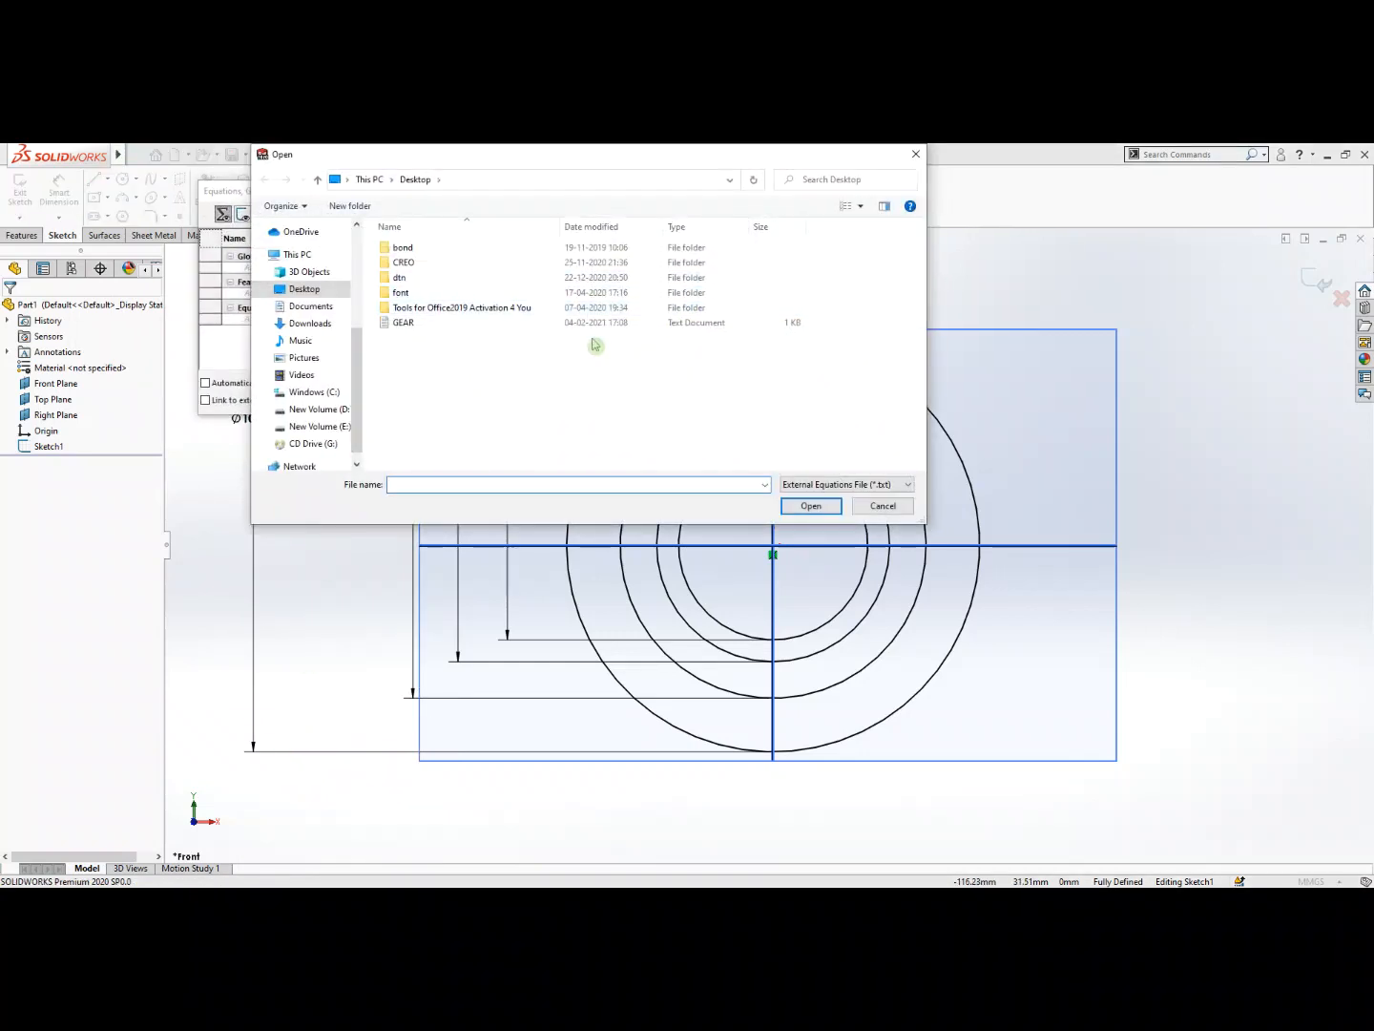
click(411, 324)
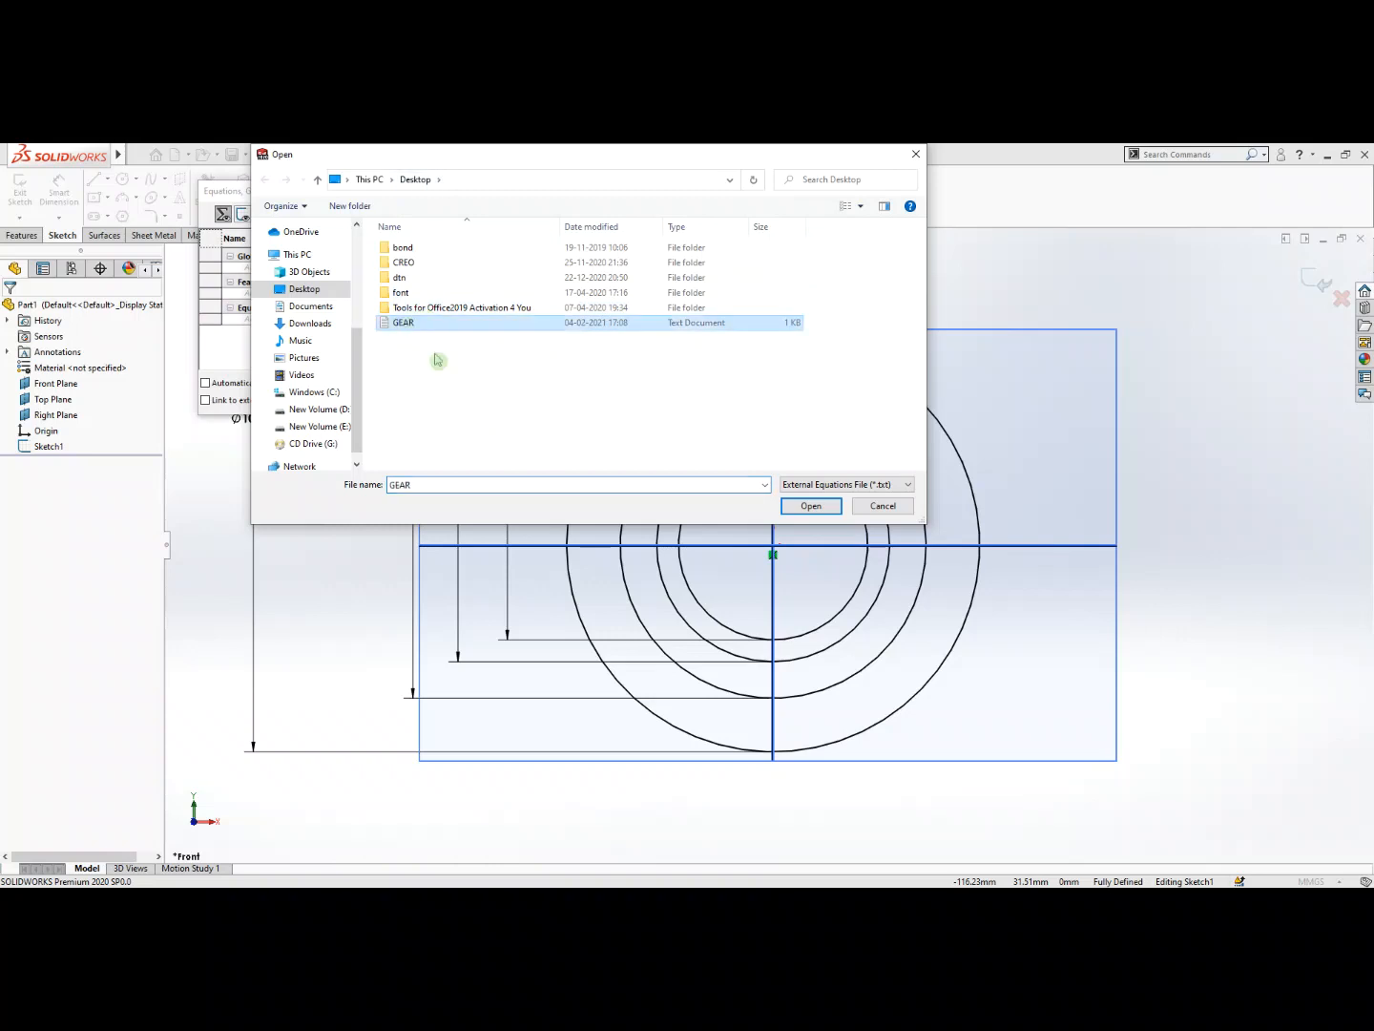
click(829, 508)
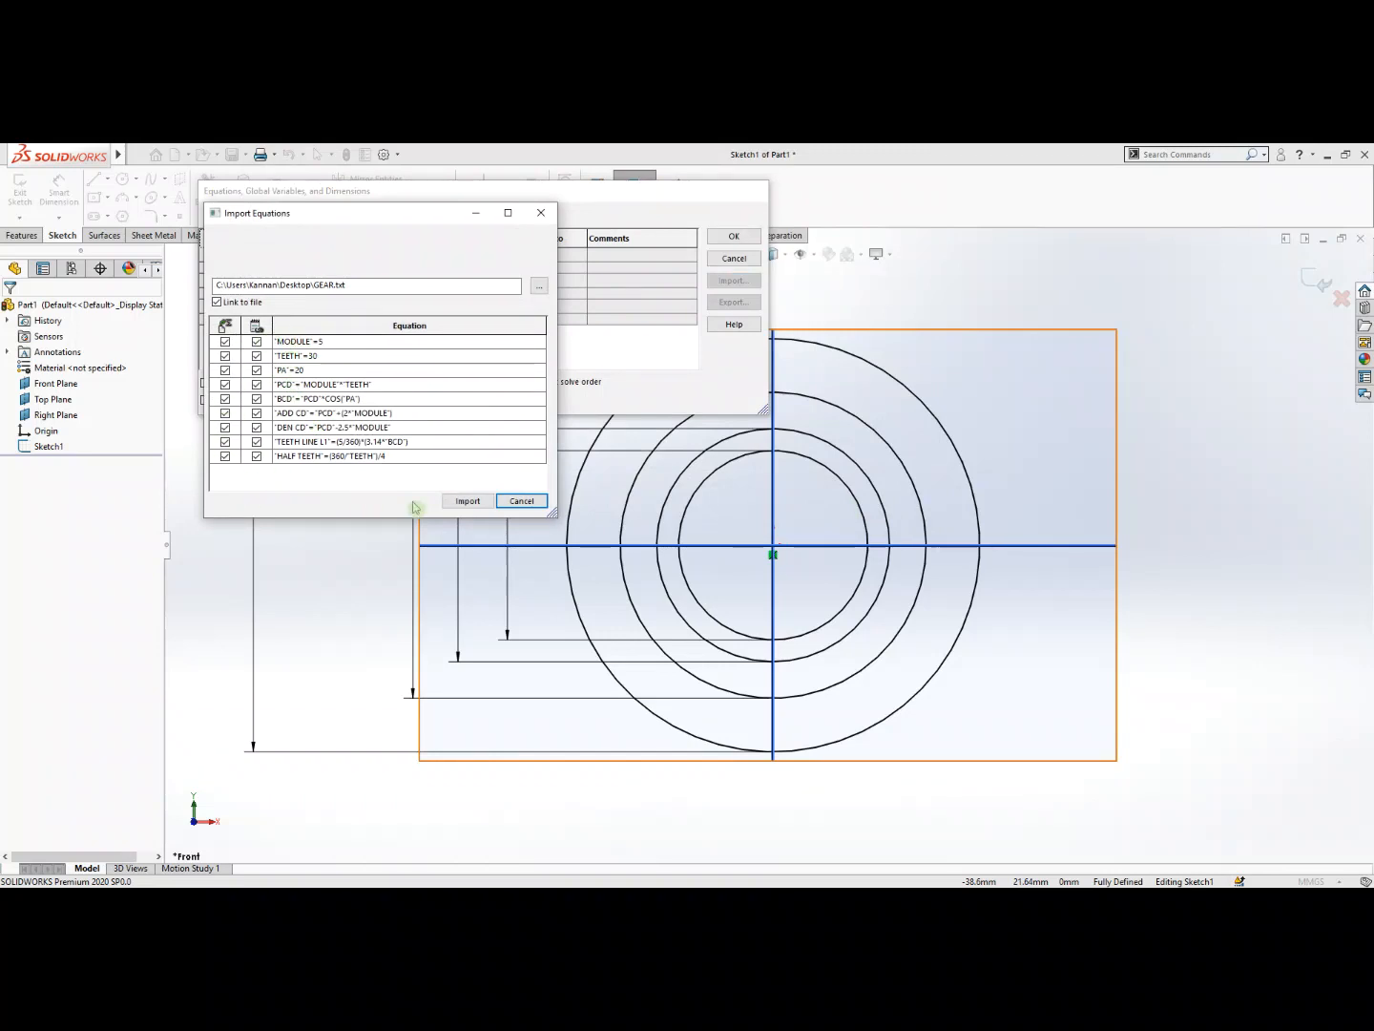
click(468, 501)
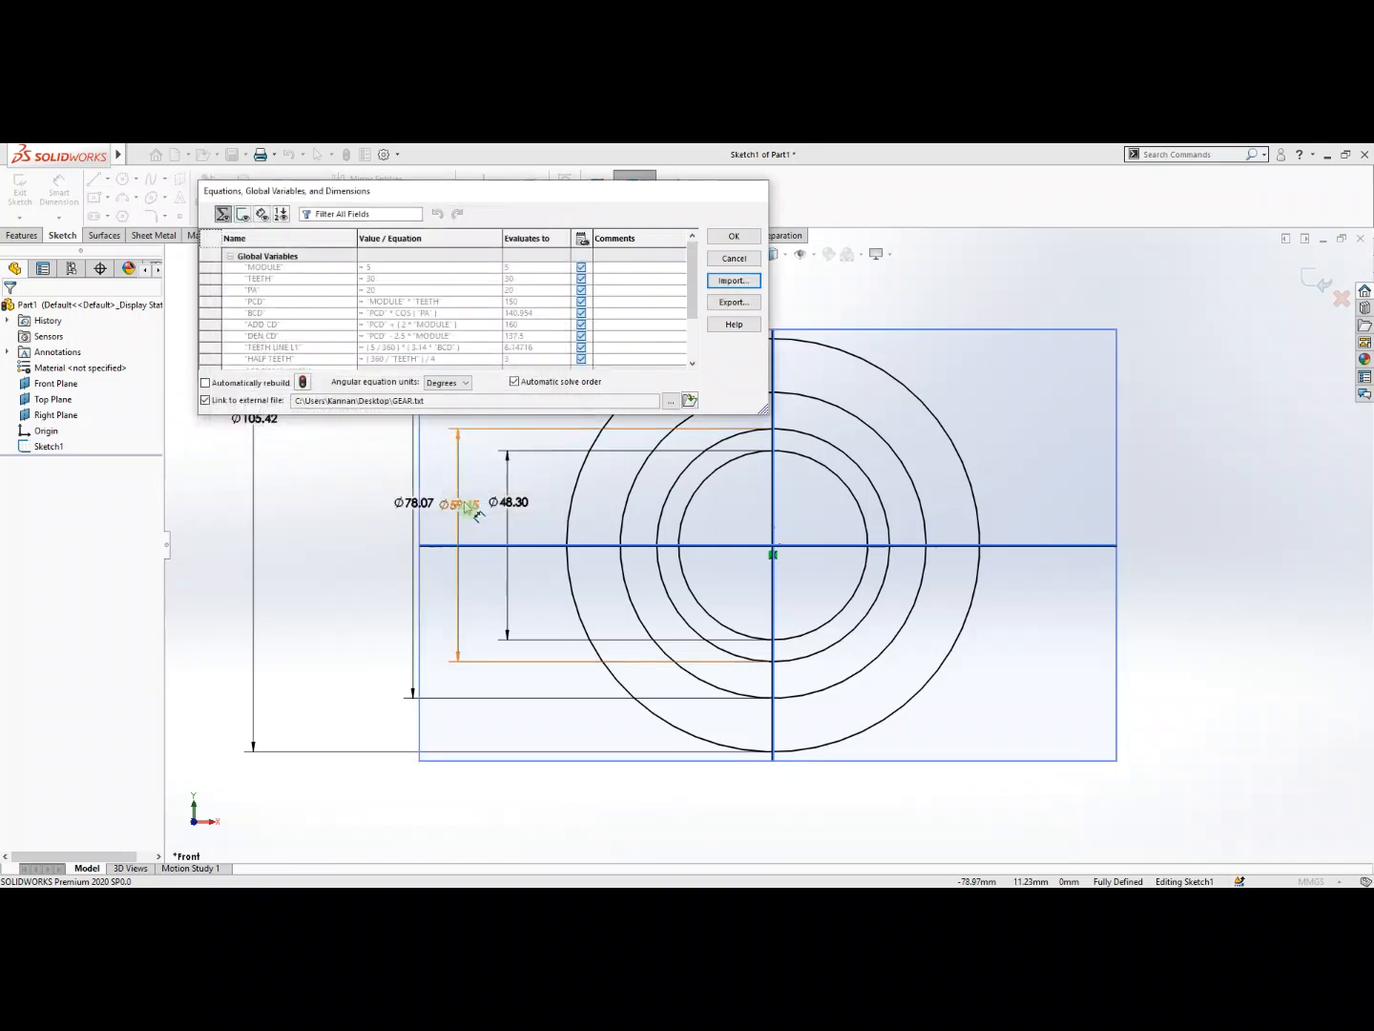
Add an equation setting the outermost circle's diameter equal to the global variable PCD.
click(693, 364)
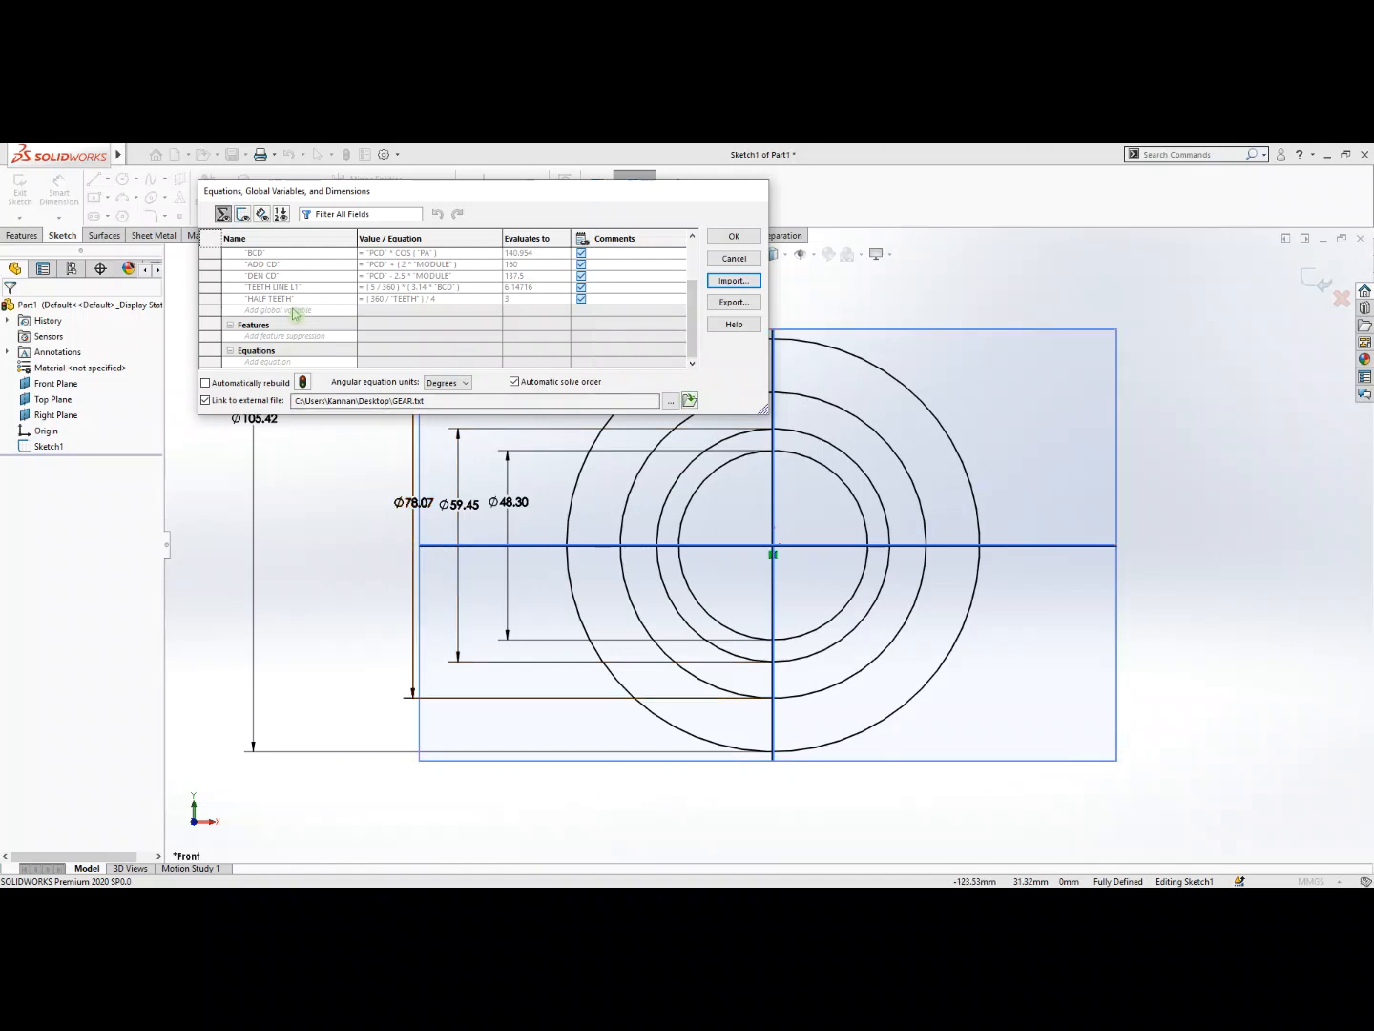
click(253, 362)
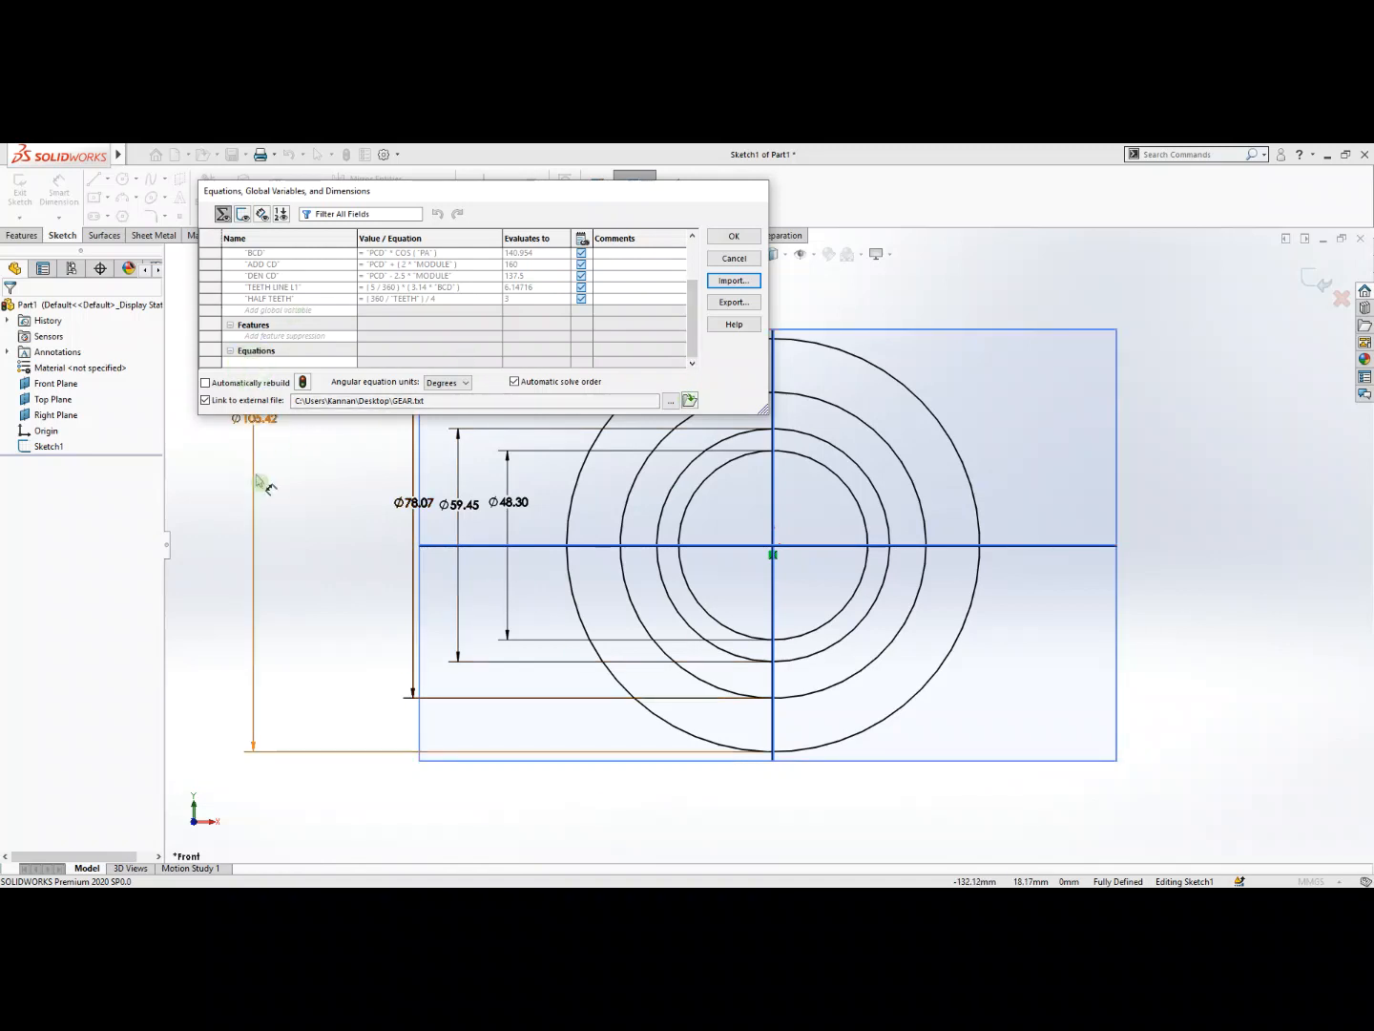
click(261, 427)
mouse_move(429, 383)
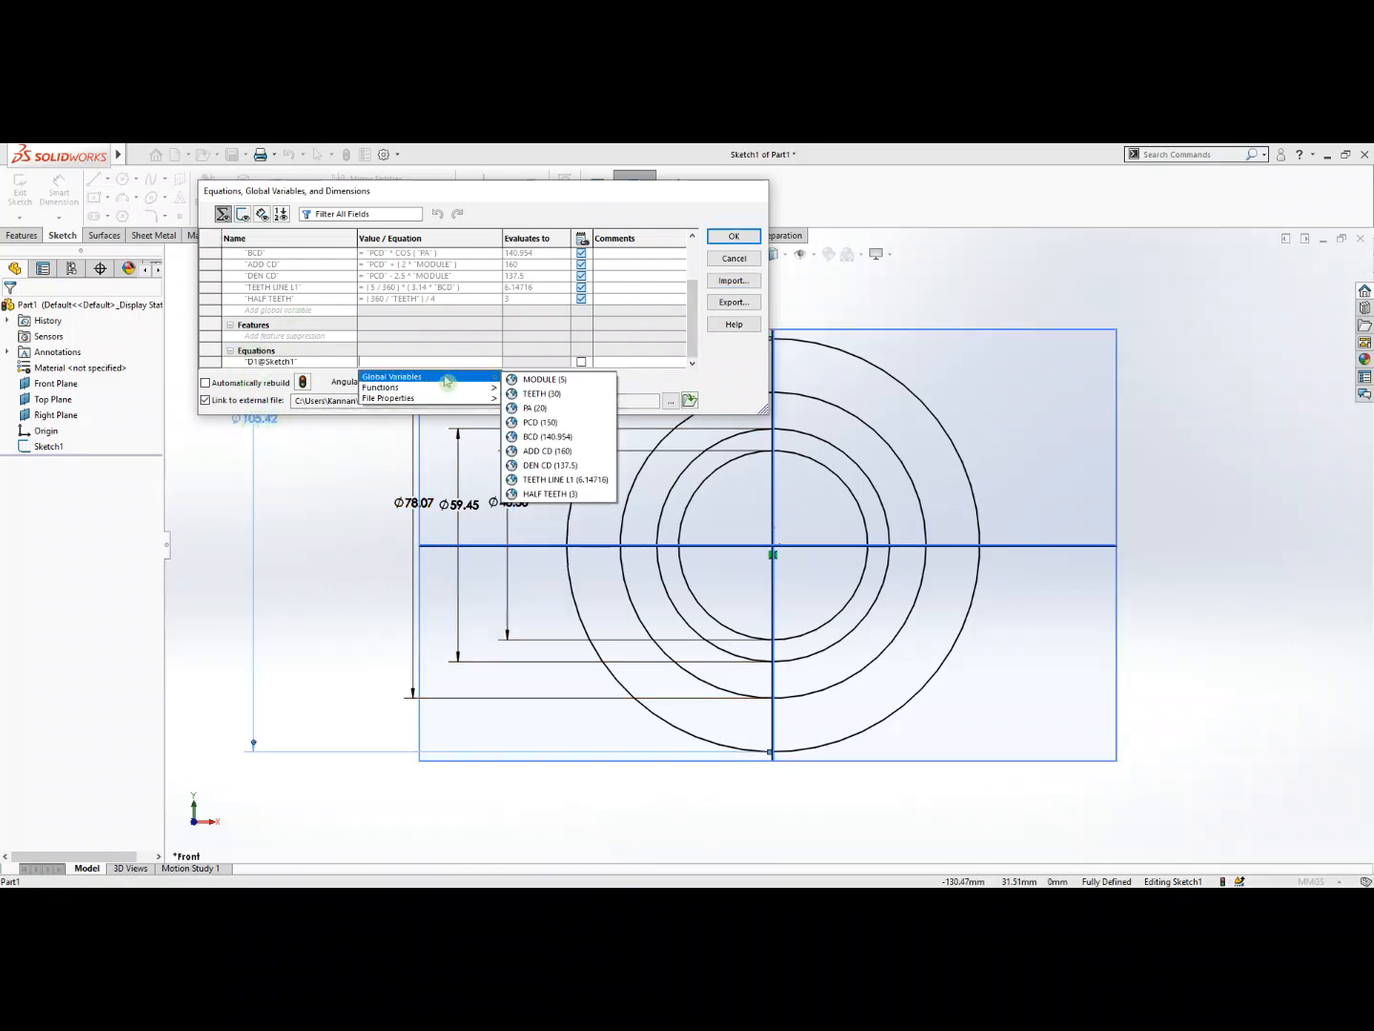
click(541, 423)
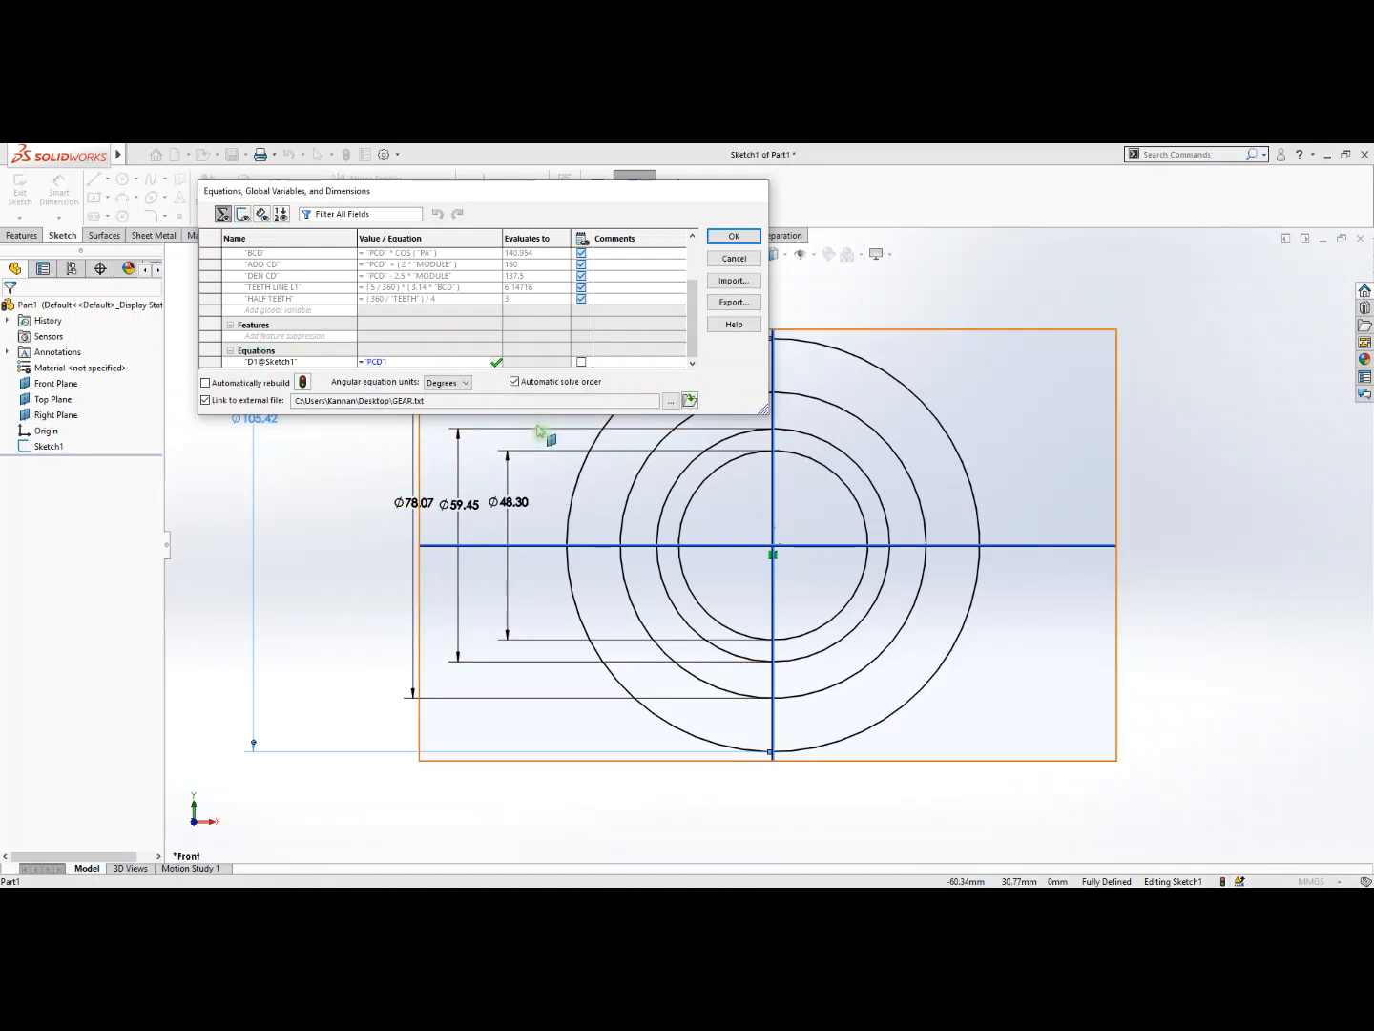
key(Return)
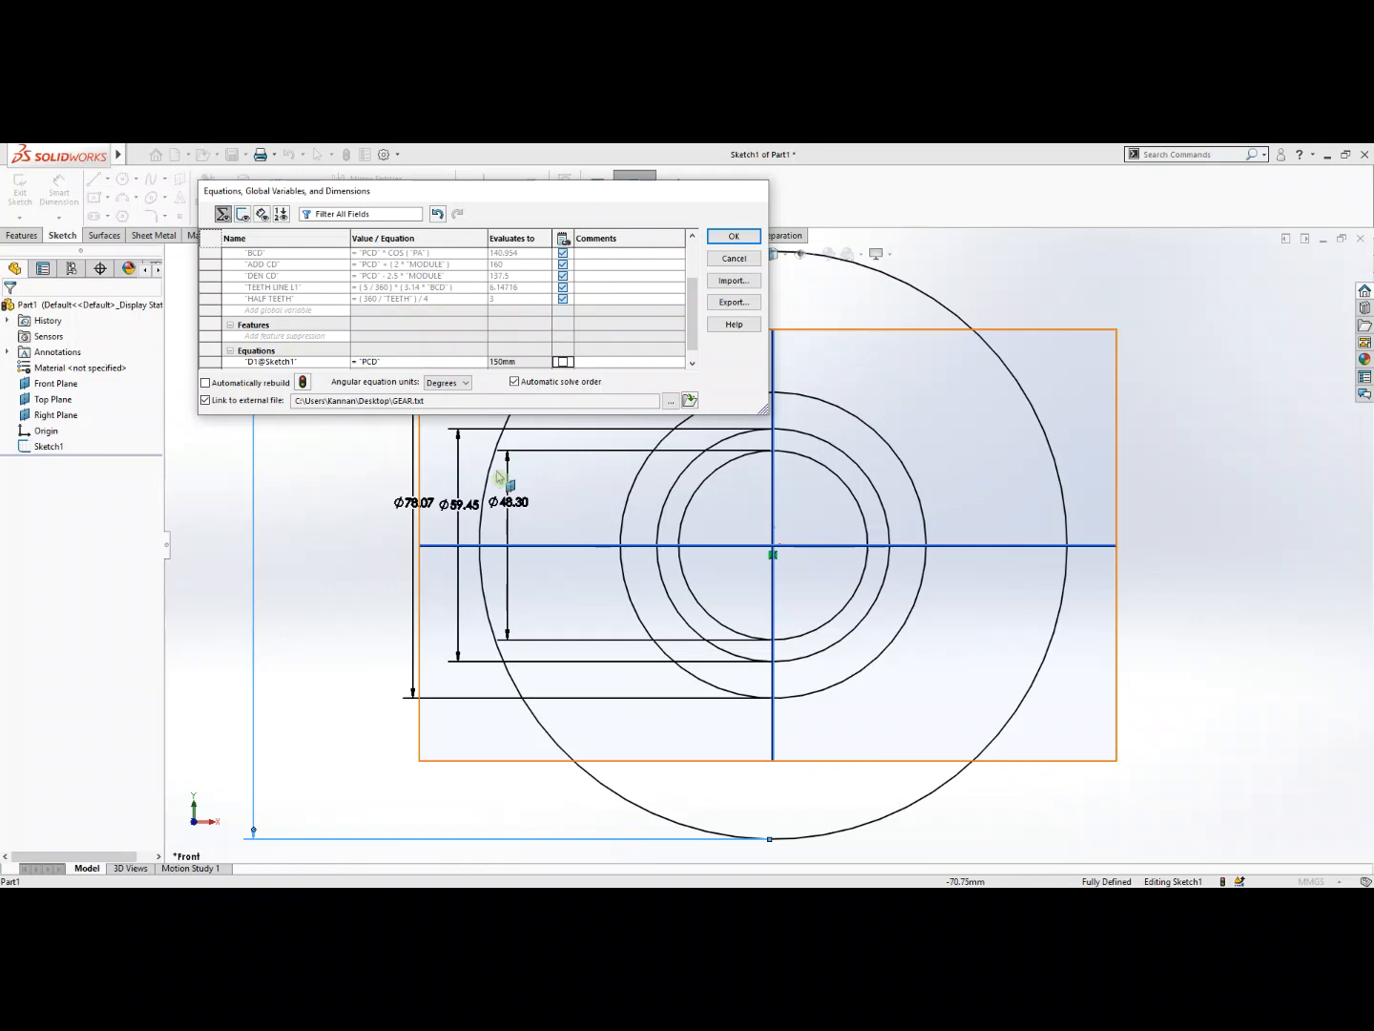
Add an equation setting the 78.07 mm circle's diameter equal to the global variable ADD CD.
click(692, 362)
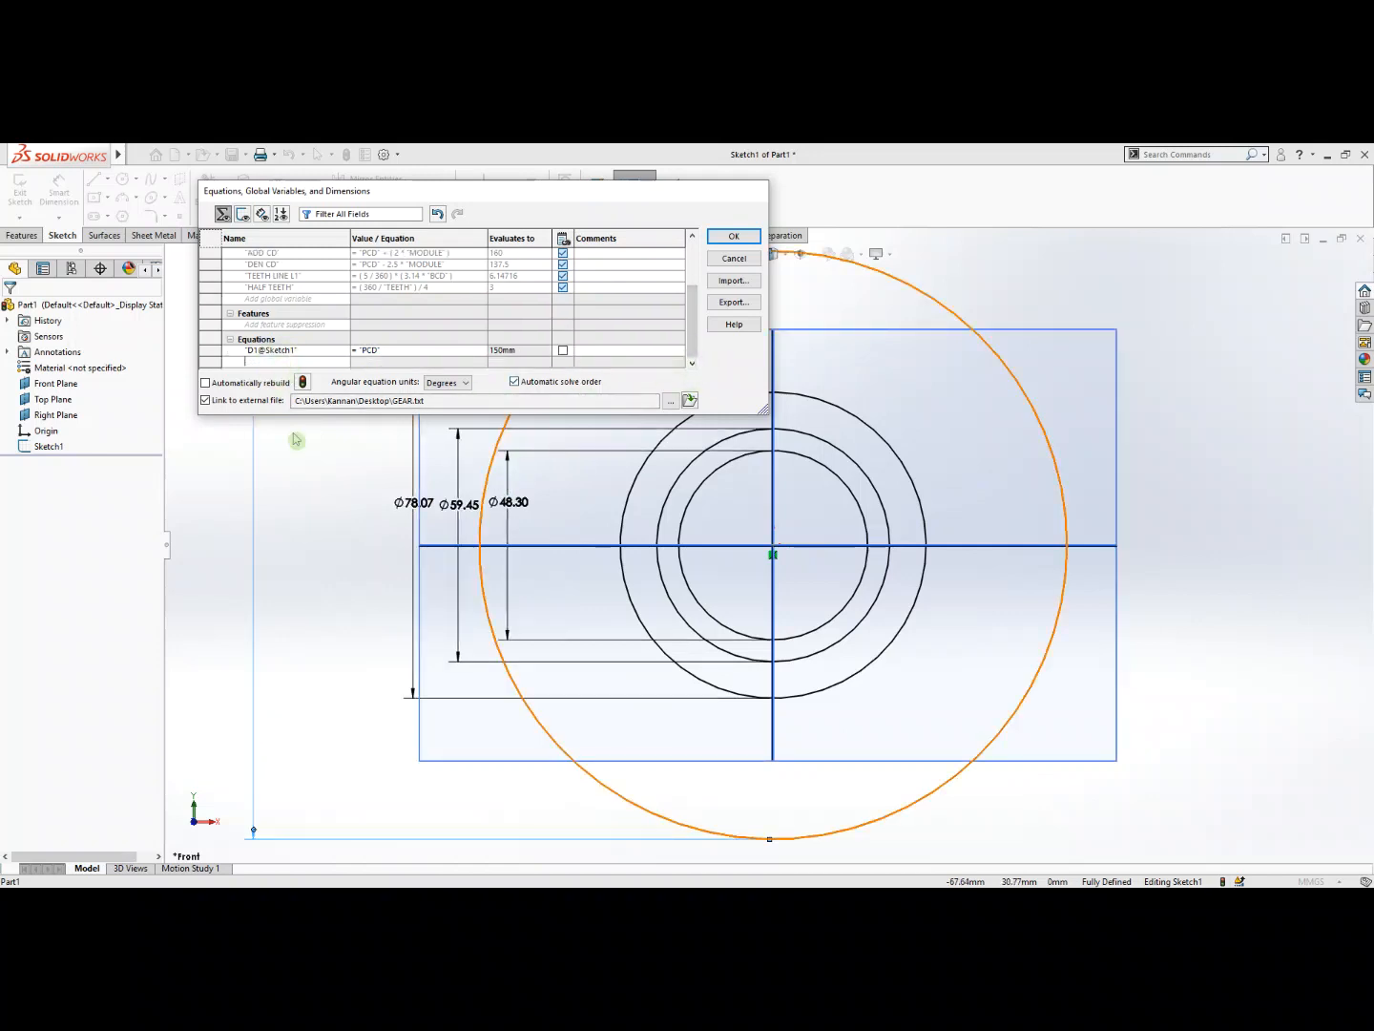
click(411, 504)
mouse_move(411, 382)
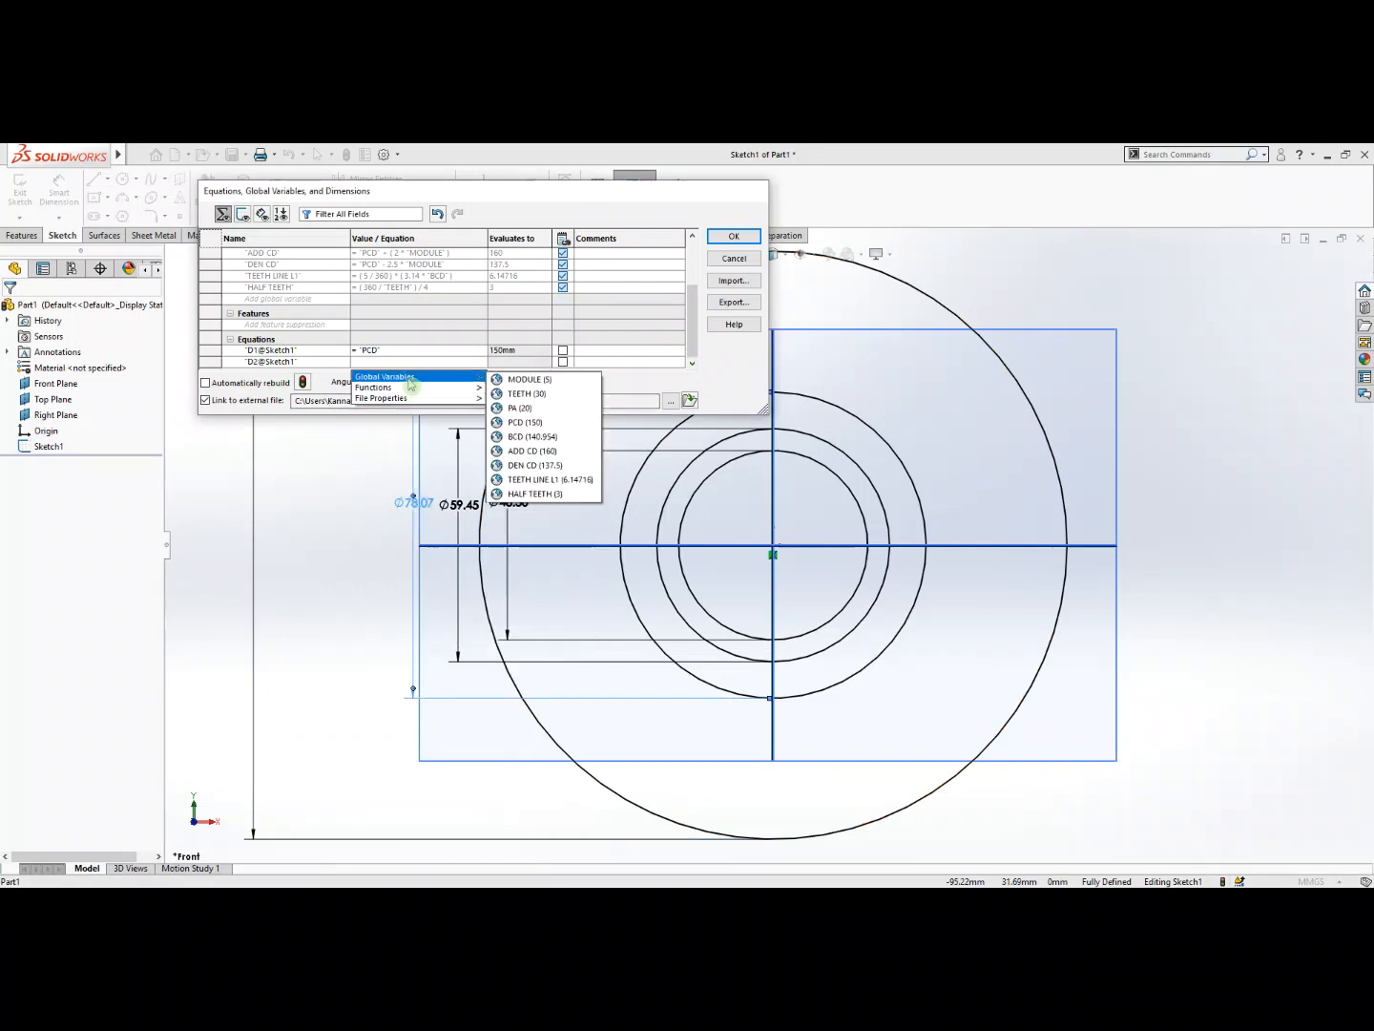
click(530, 451)
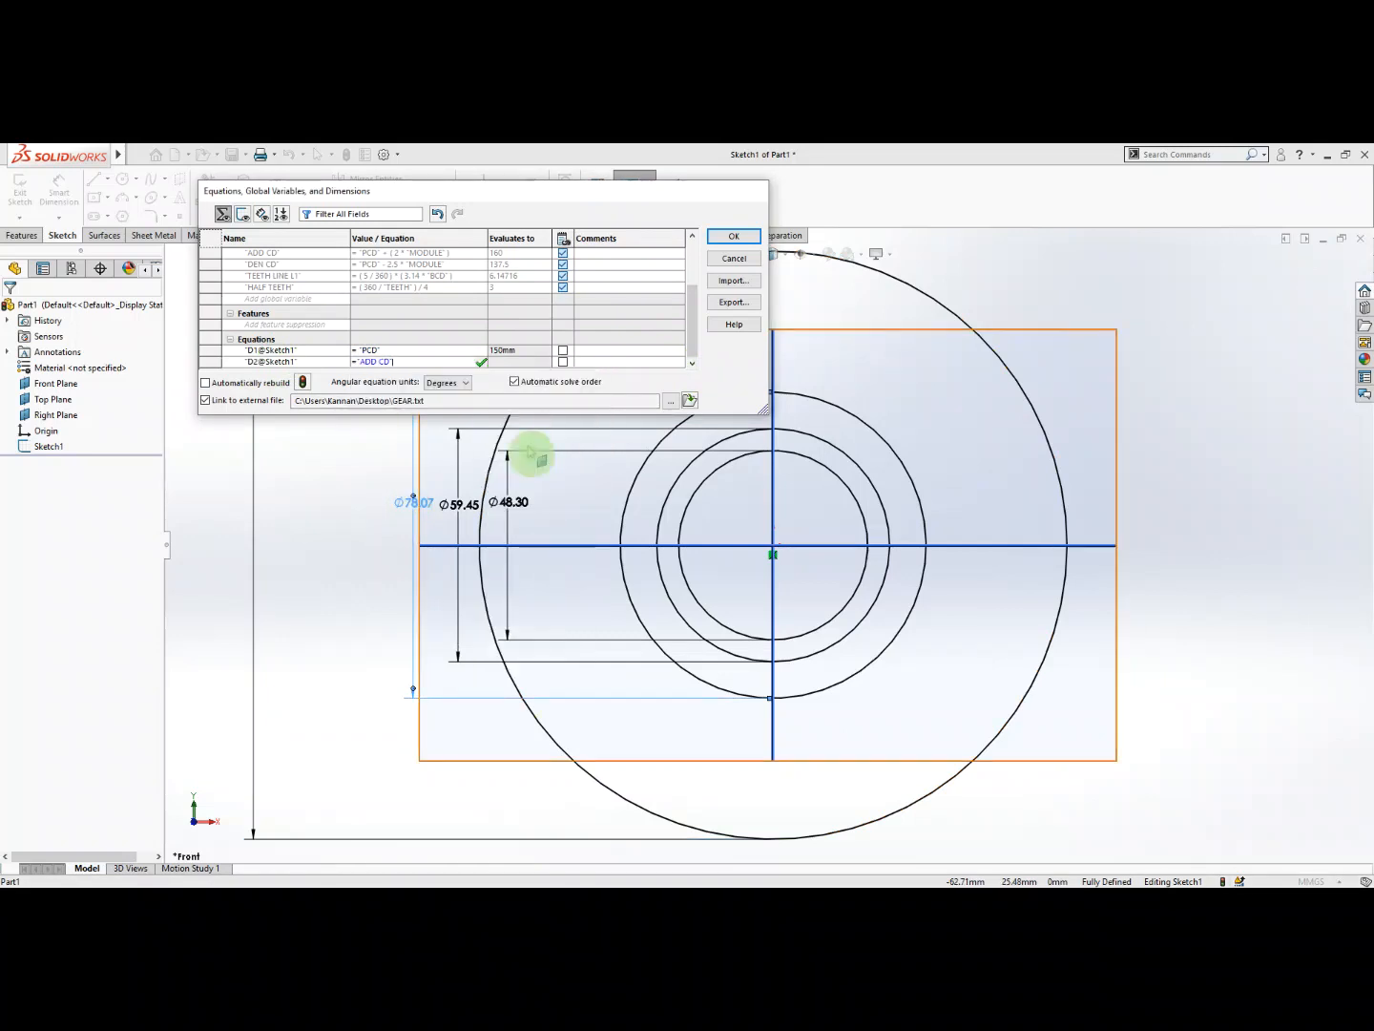
key(Return)
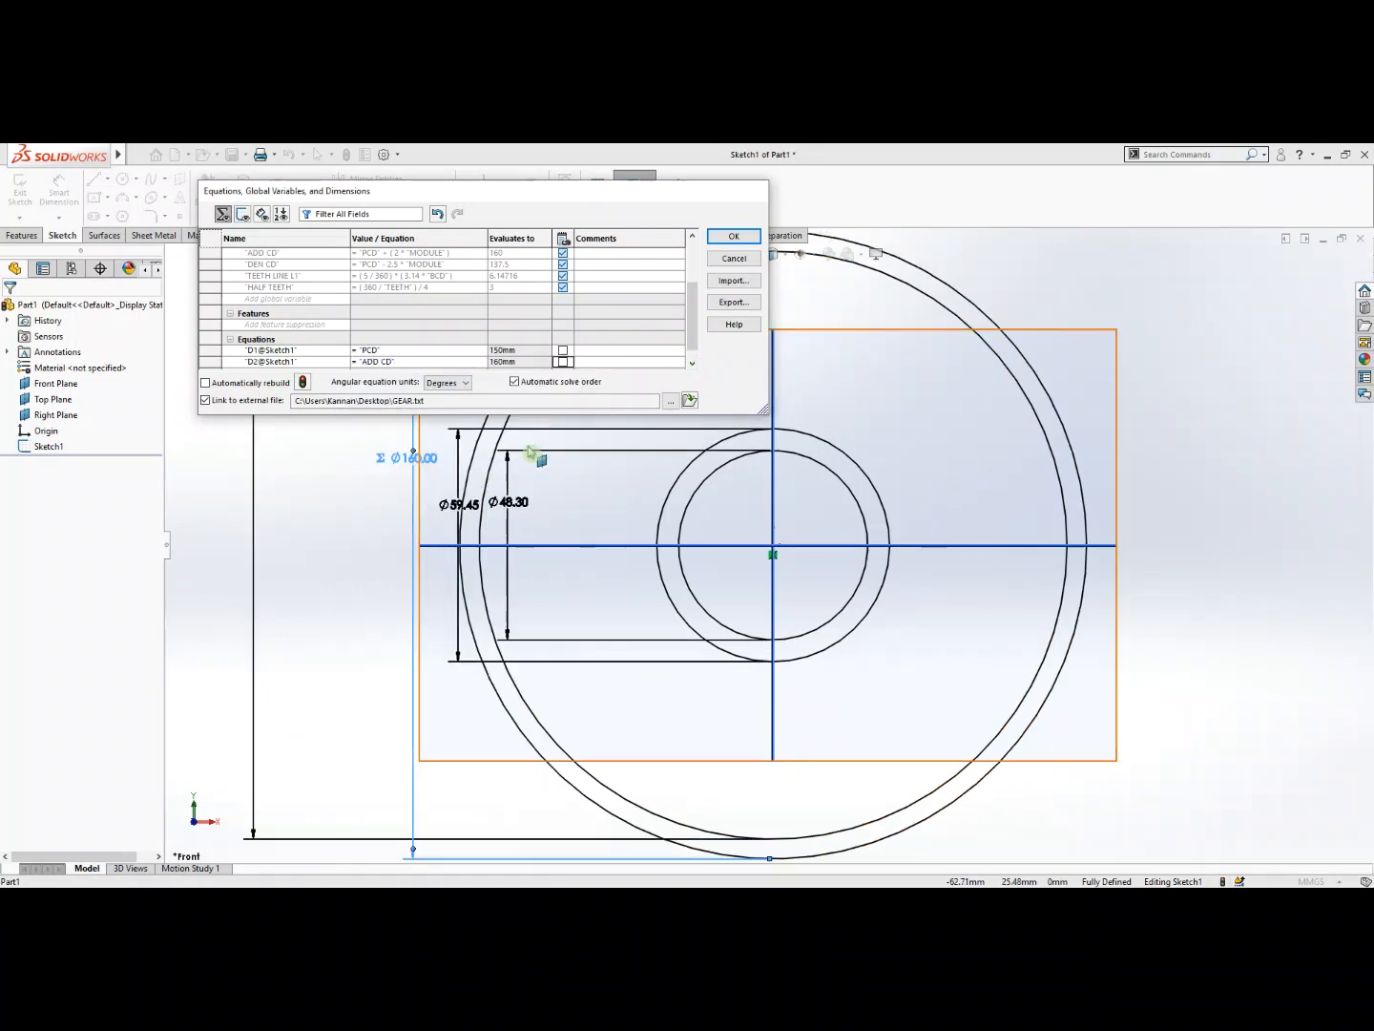
Add an equation setting the 59.45 mm circle's diameter equal to the global variable BCD.
click(692, 363)
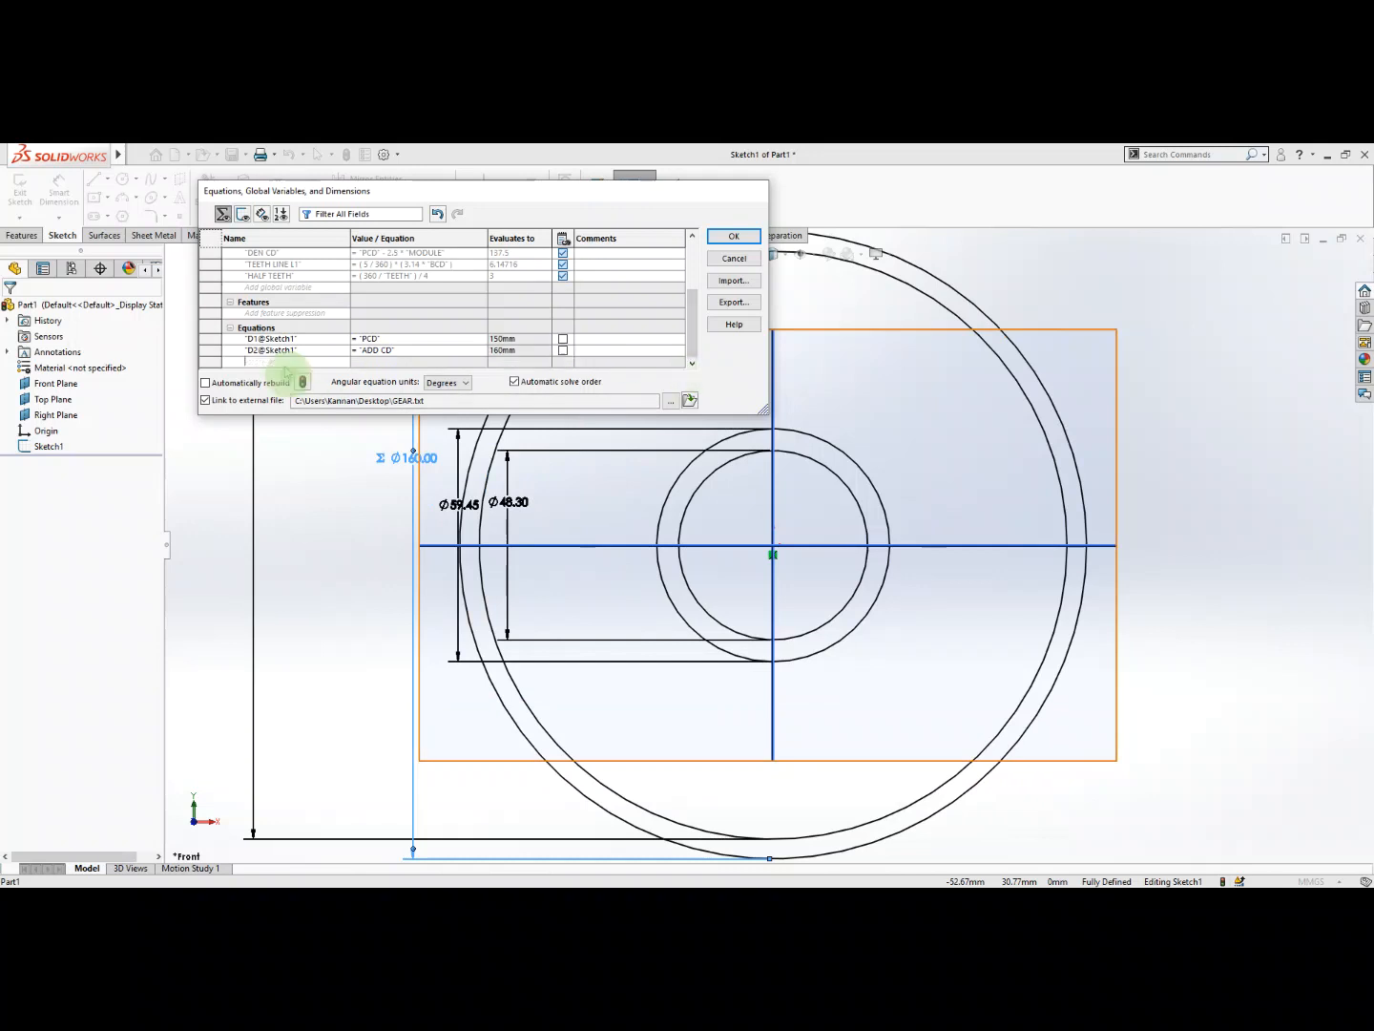
click(450, 504)
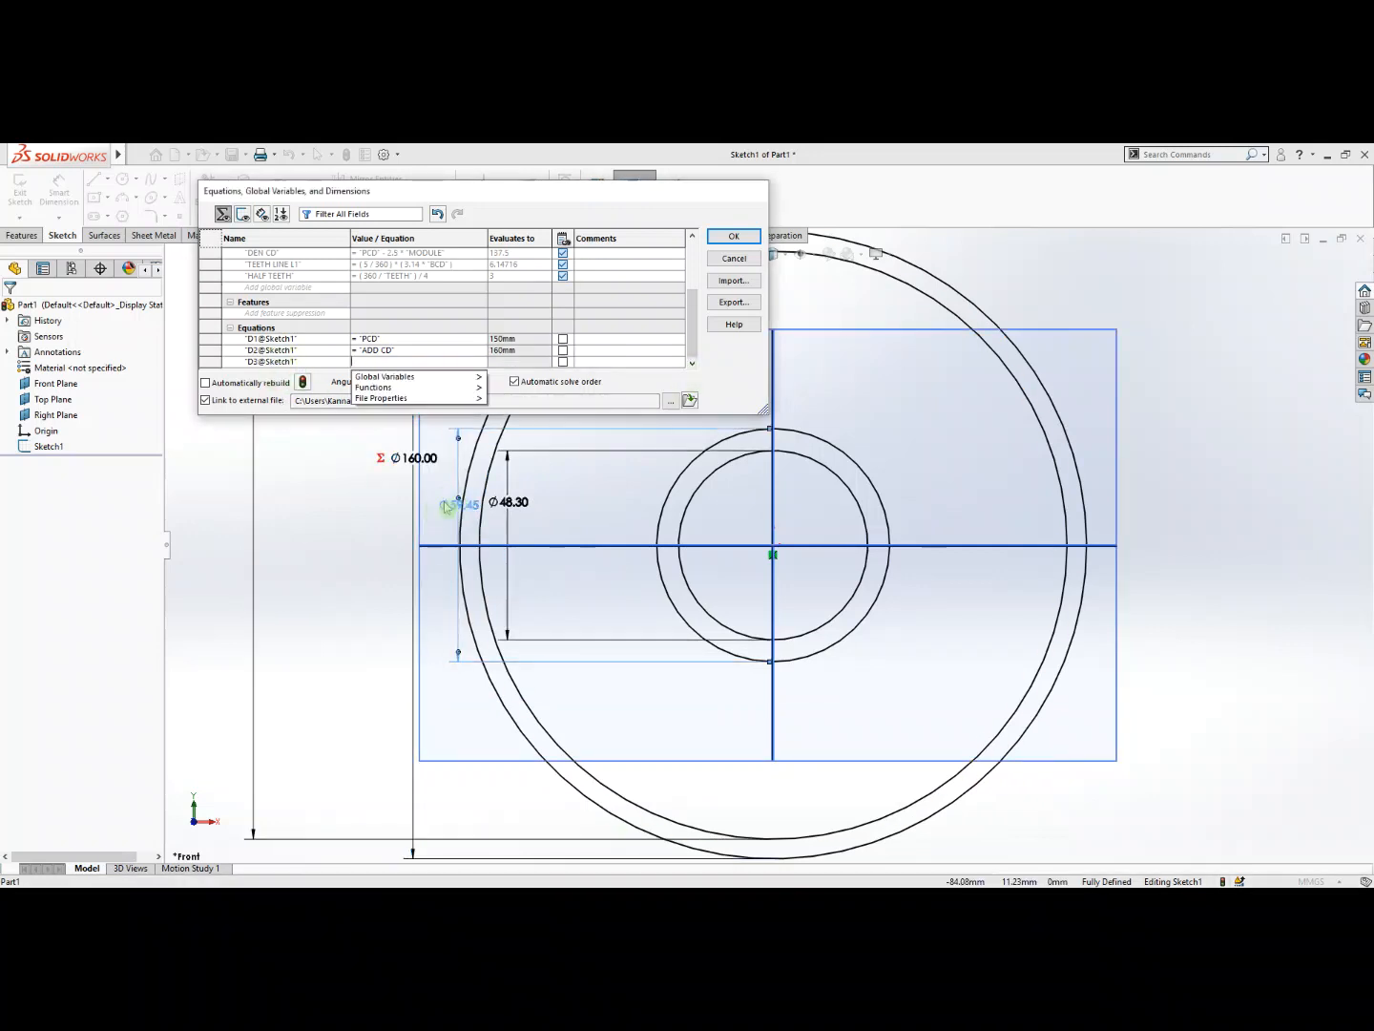
mouse_move(432, 381)
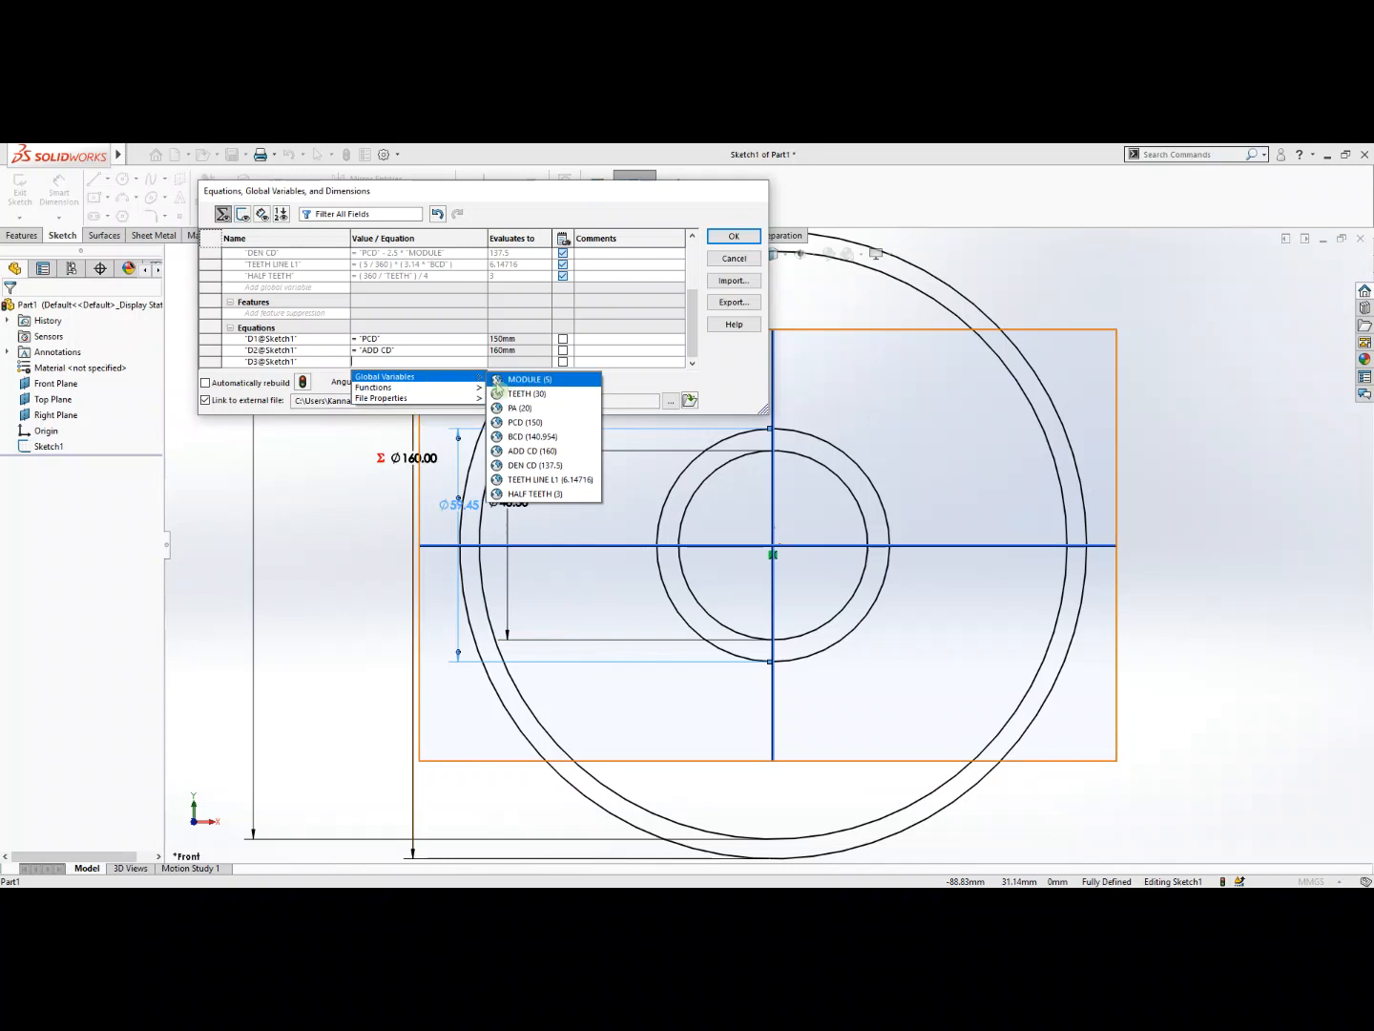
click(513, 438)
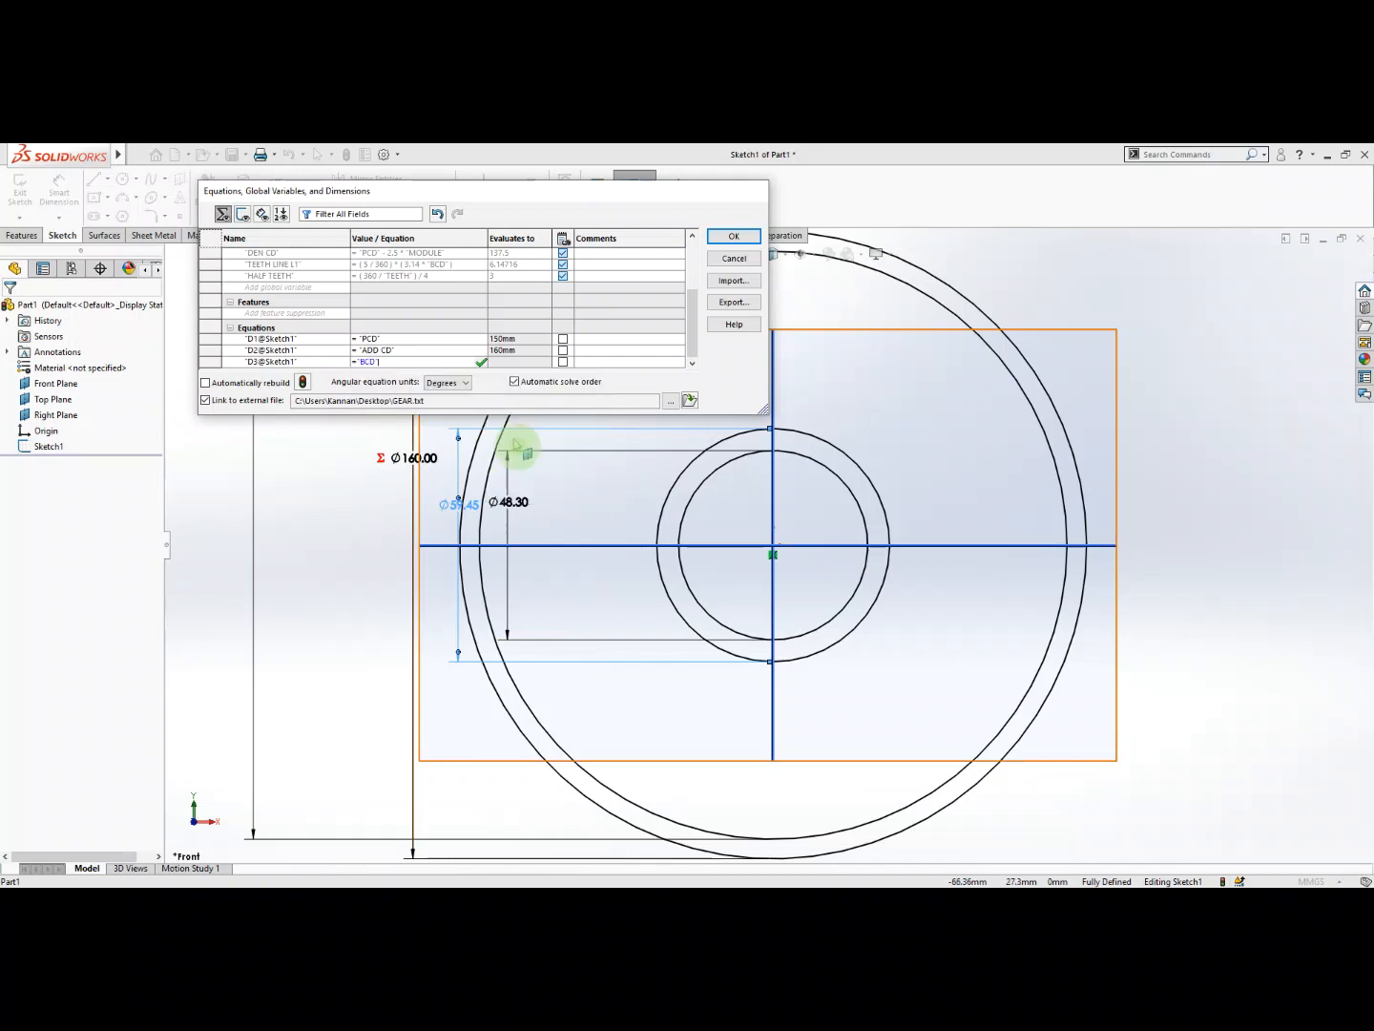
key(Return)
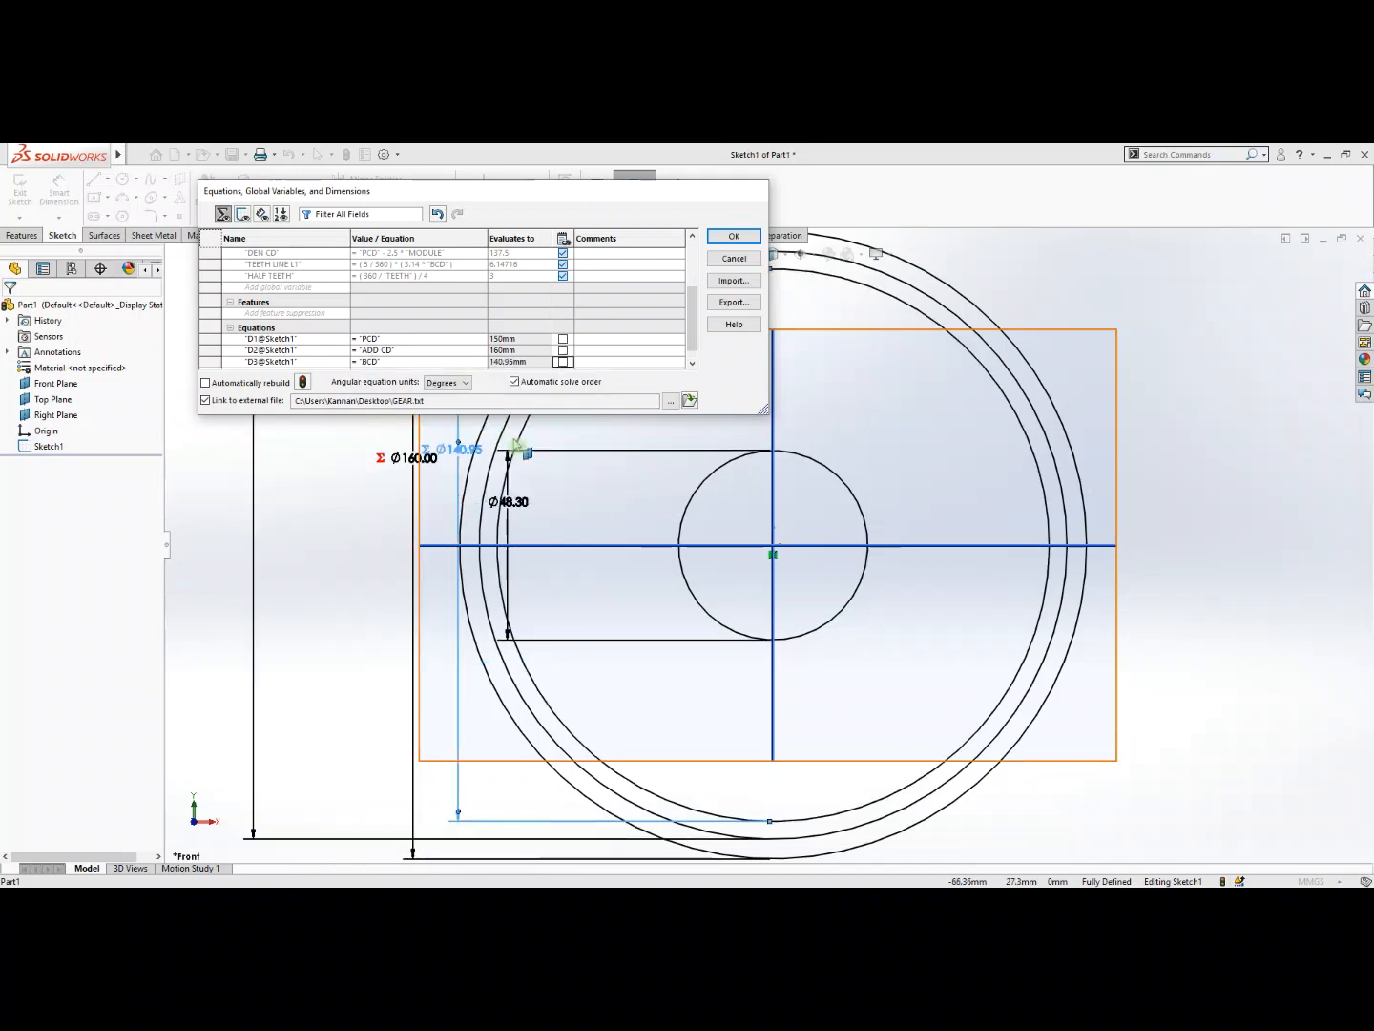
Add an equation setting the 48.30 mm circle's diameter equal to the global variable DEN CD, and accept the equations.
click(691, 363)
click(262, 363)
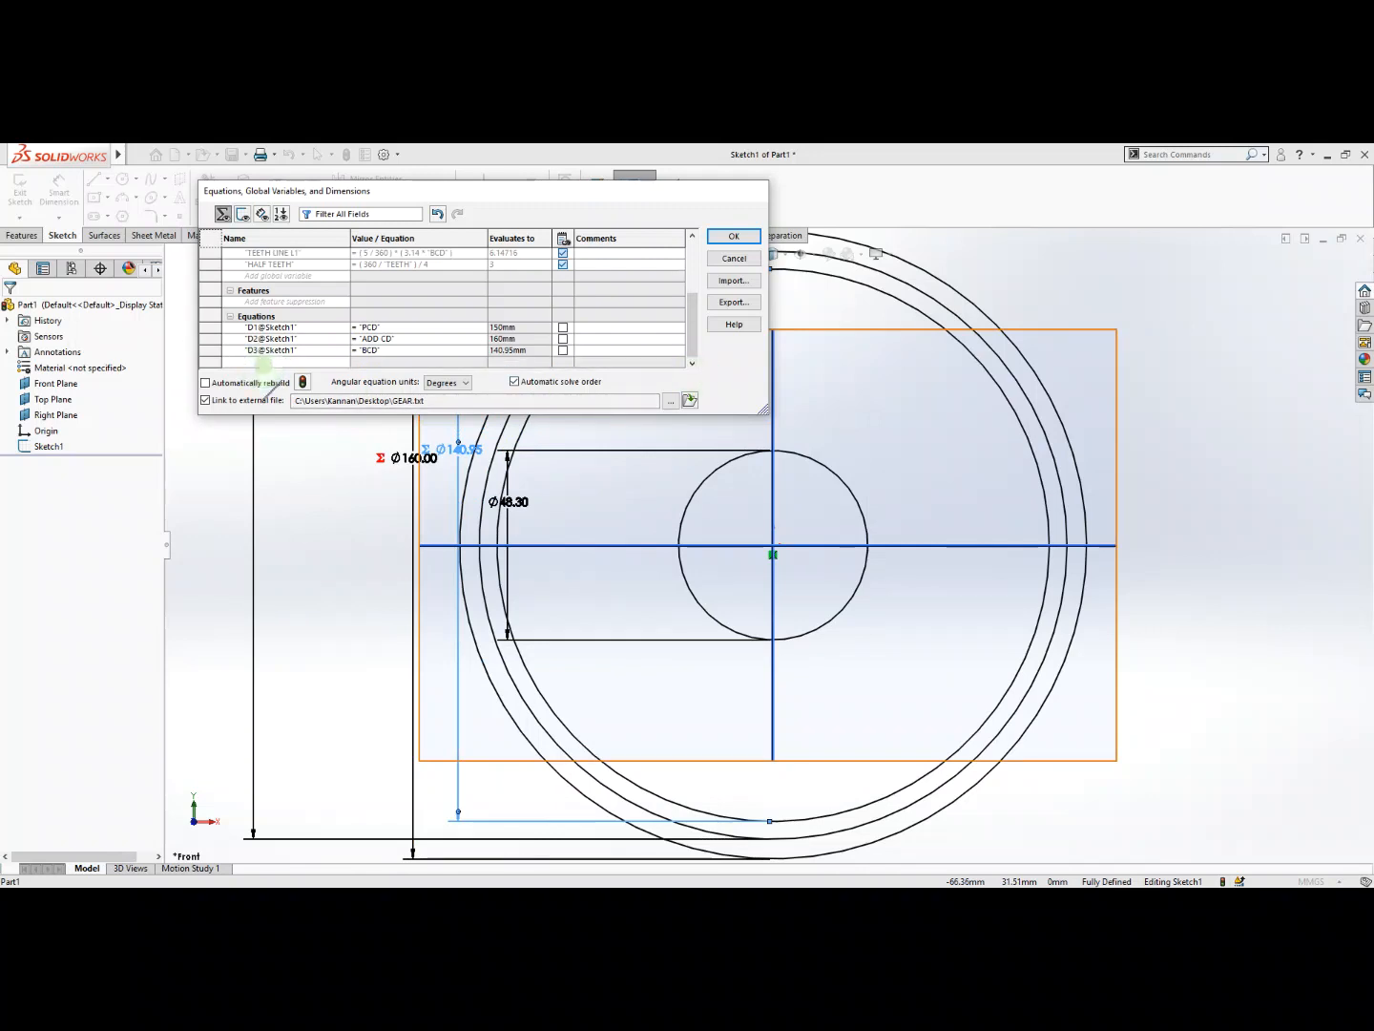
click(510, 502)
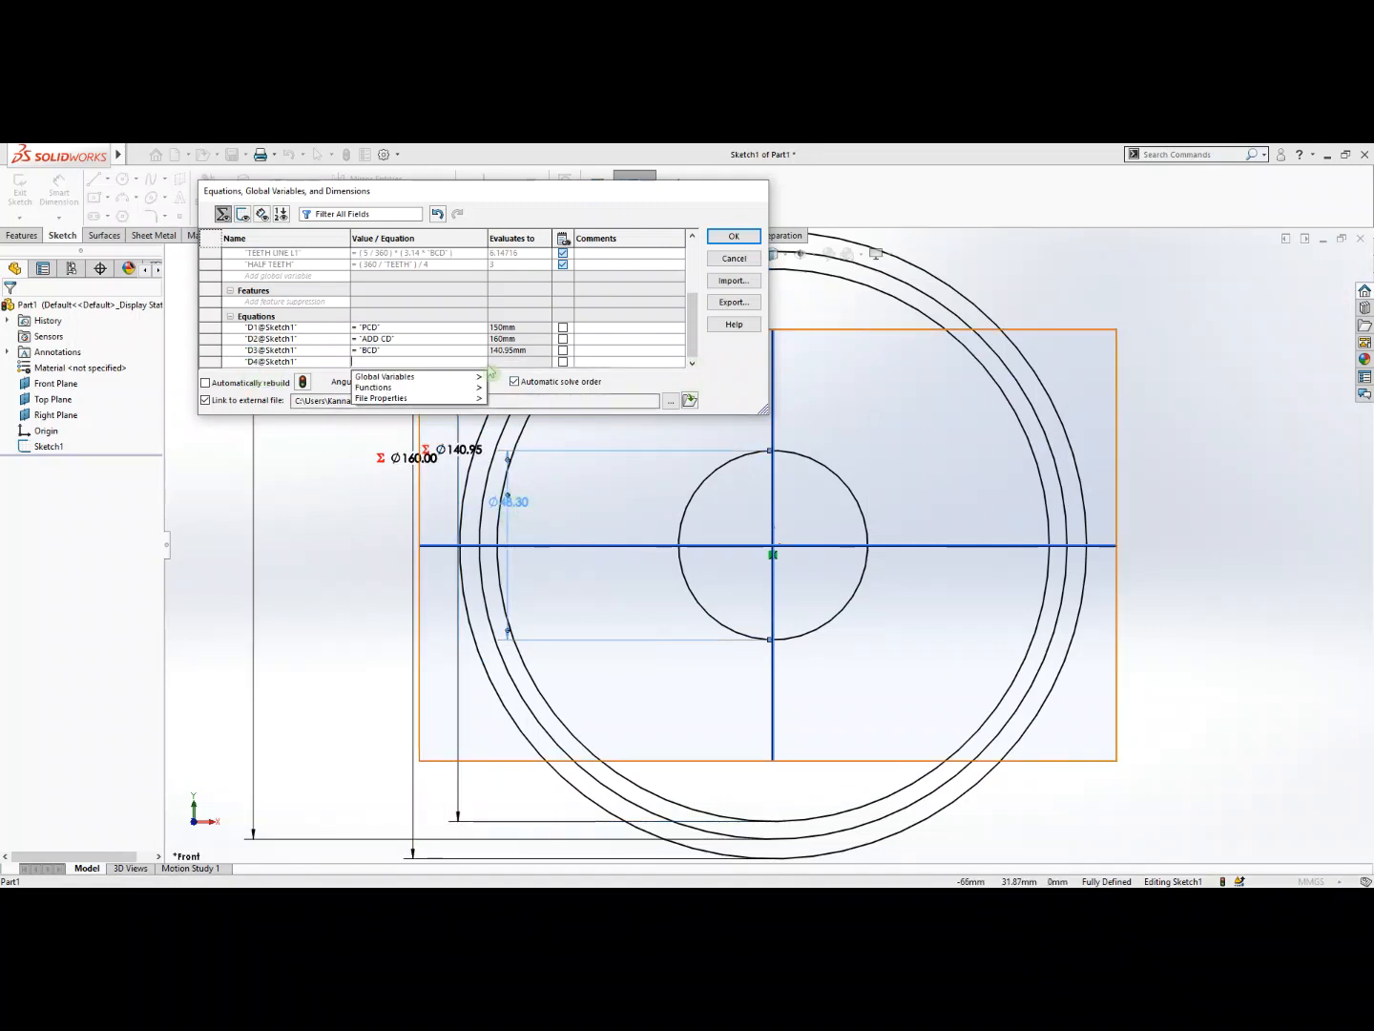
mouse_move(458, 382)
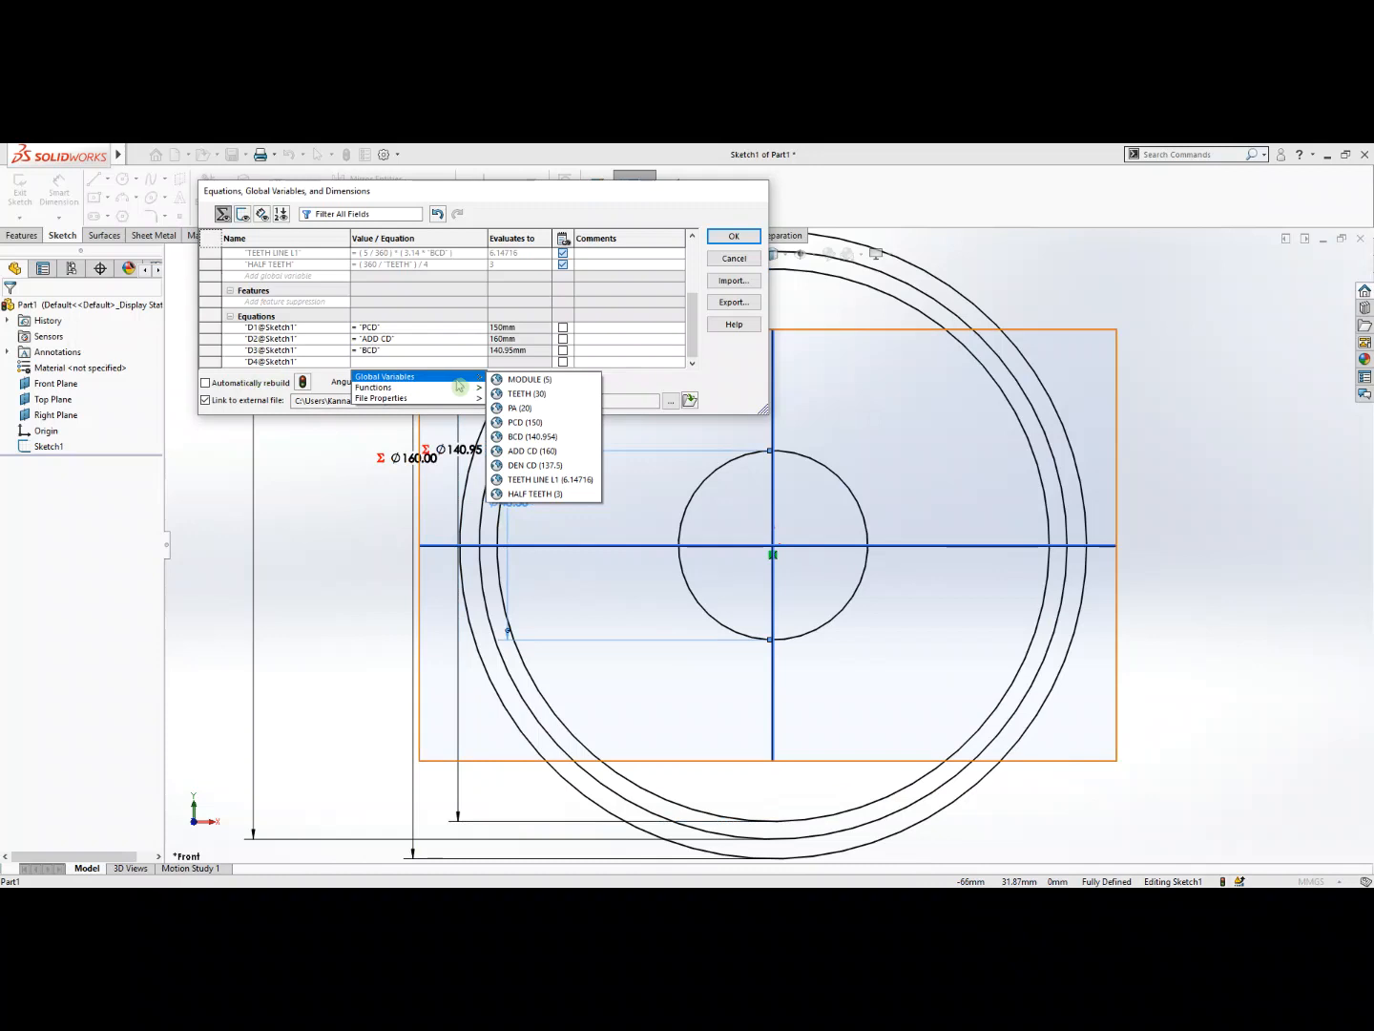
click(538, 466)
key(Return)
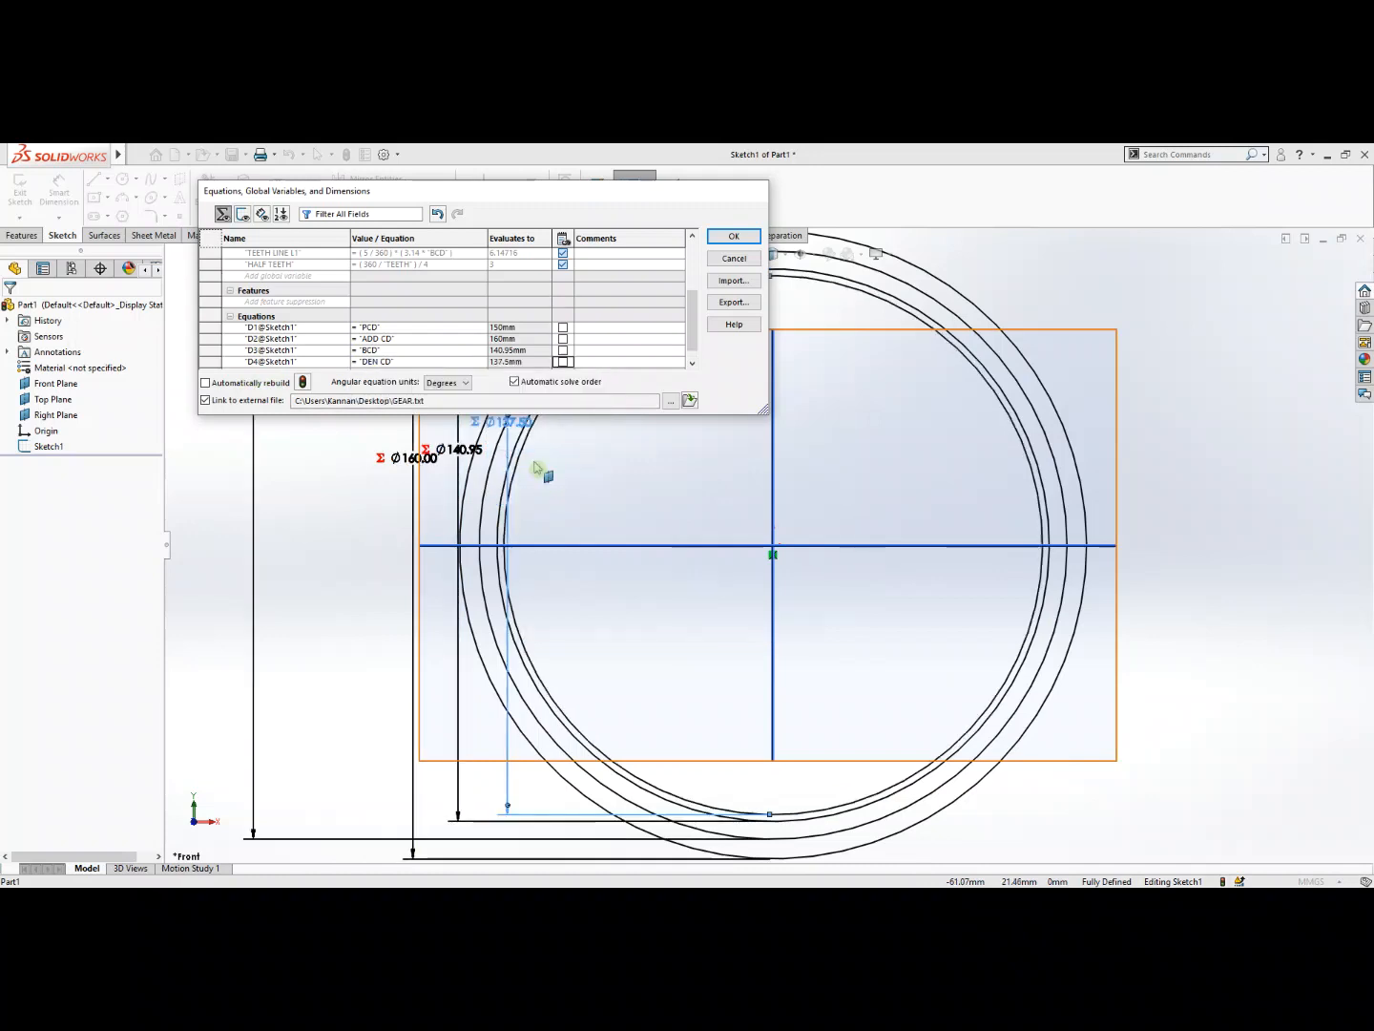
click(691, 364)
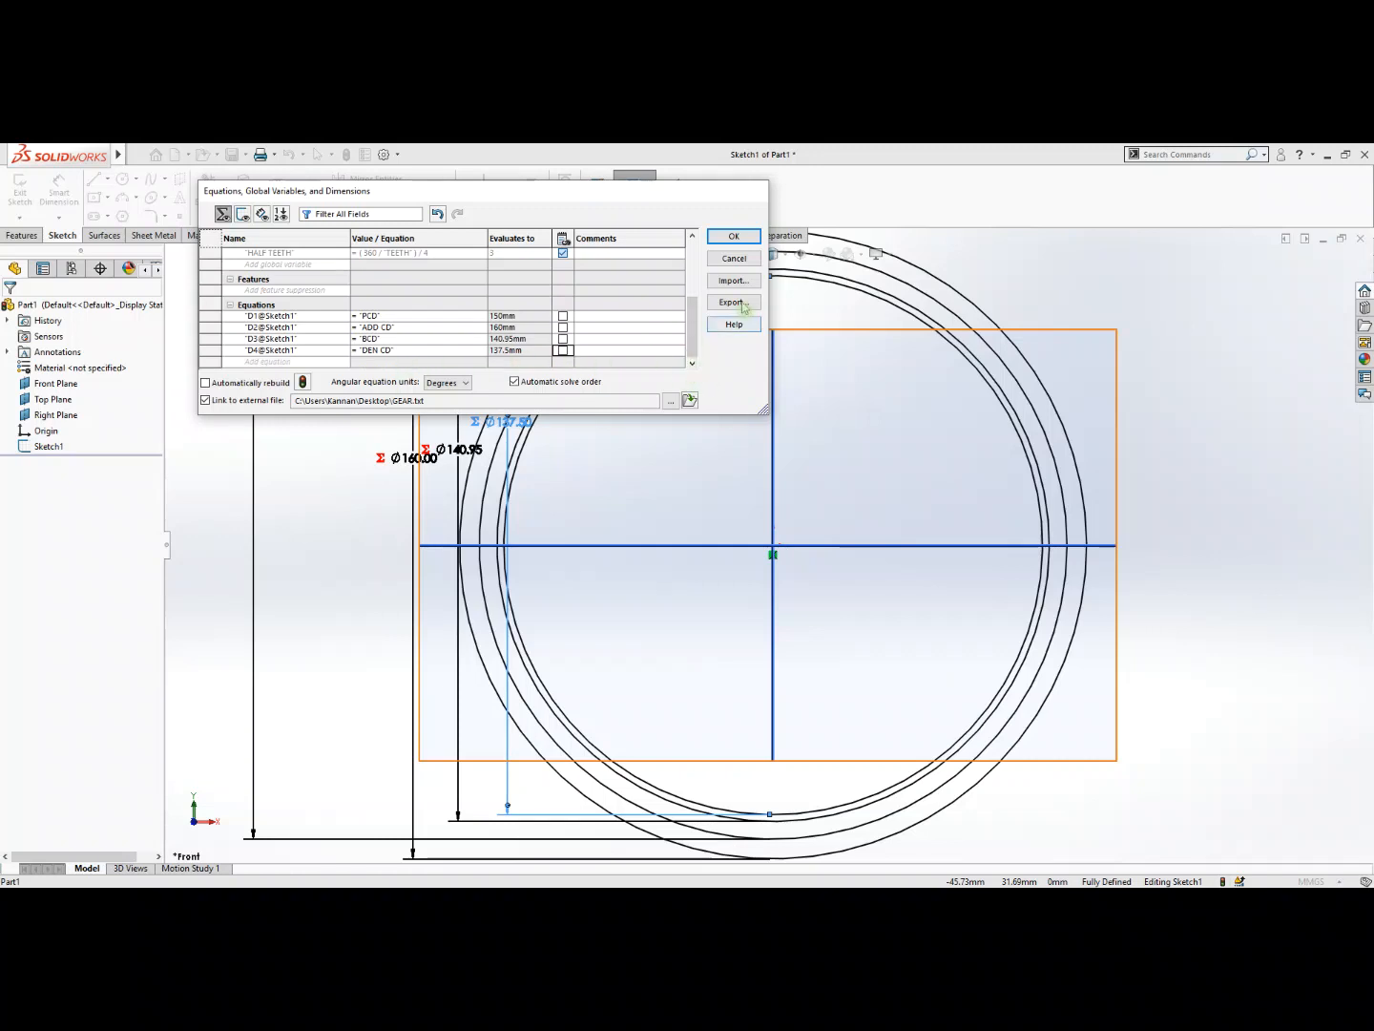
click(734, 236)
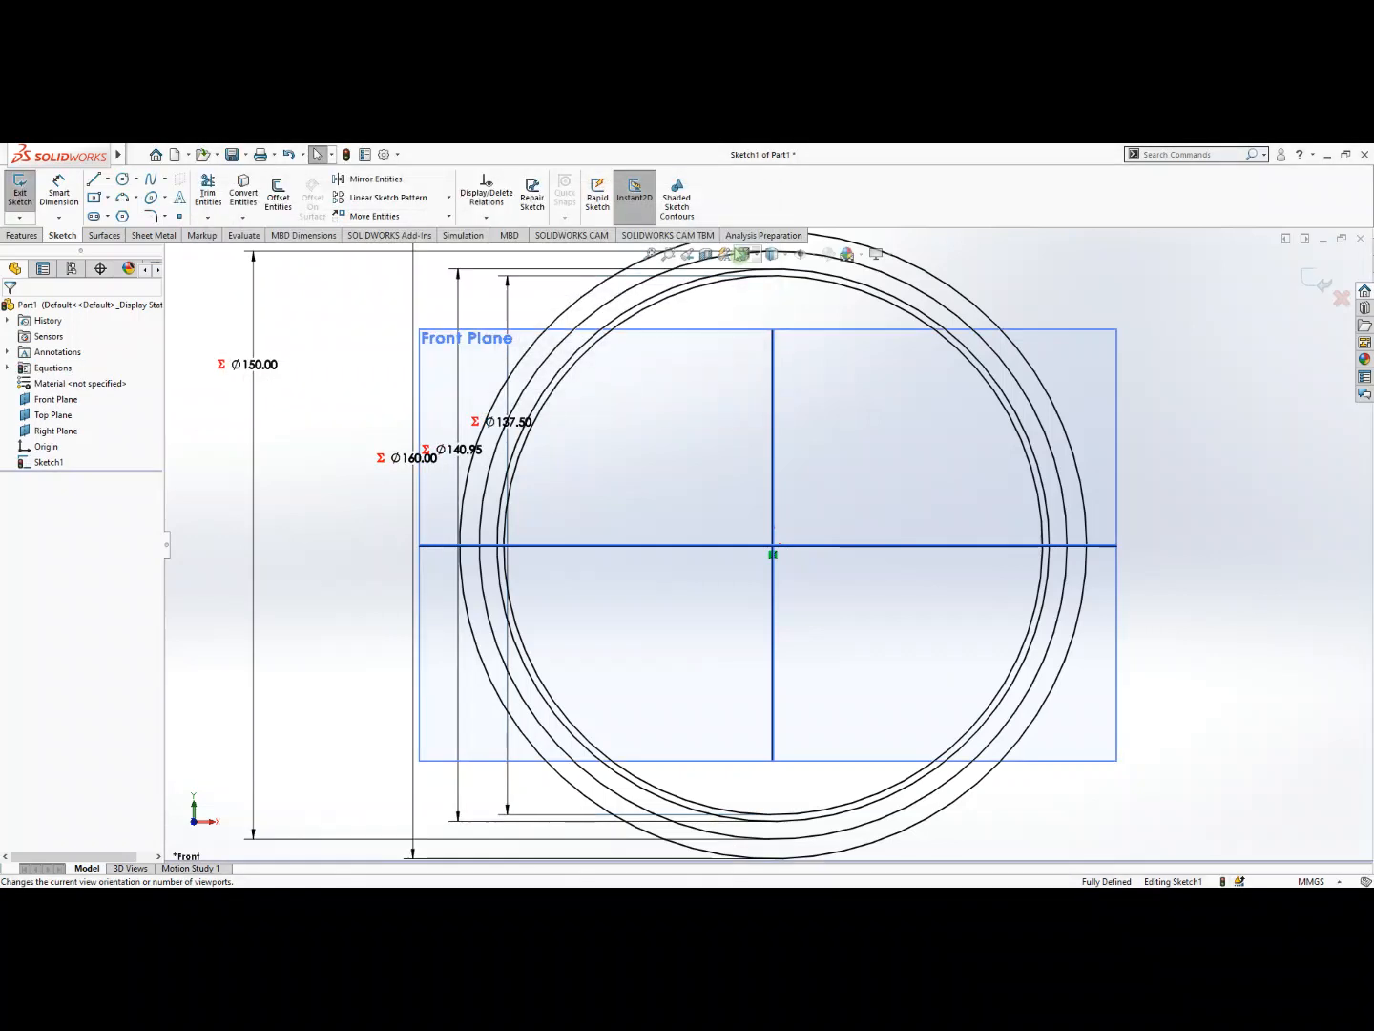
Sketch a vertical centerline from the origin up to the top of the 140.95 mm circle.
scroll(739, 363, up, 2)
scroll(771, 355, down, 5)
scroll(711, 448, up, 5)
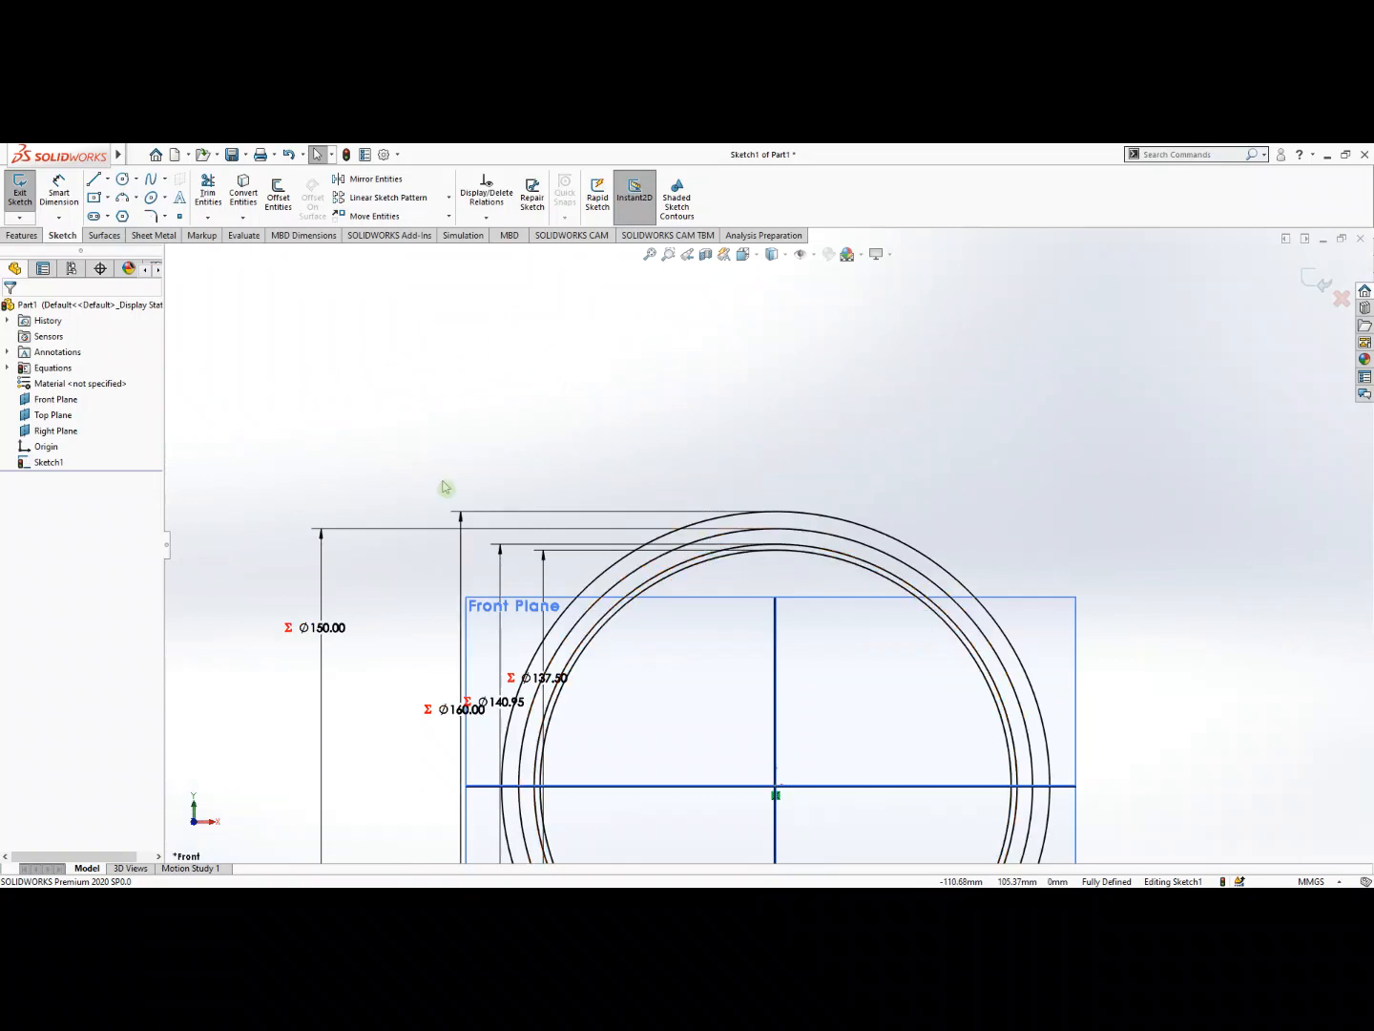
scroll(813, 652, up, 3)
scroll(789, 675, down, 3)
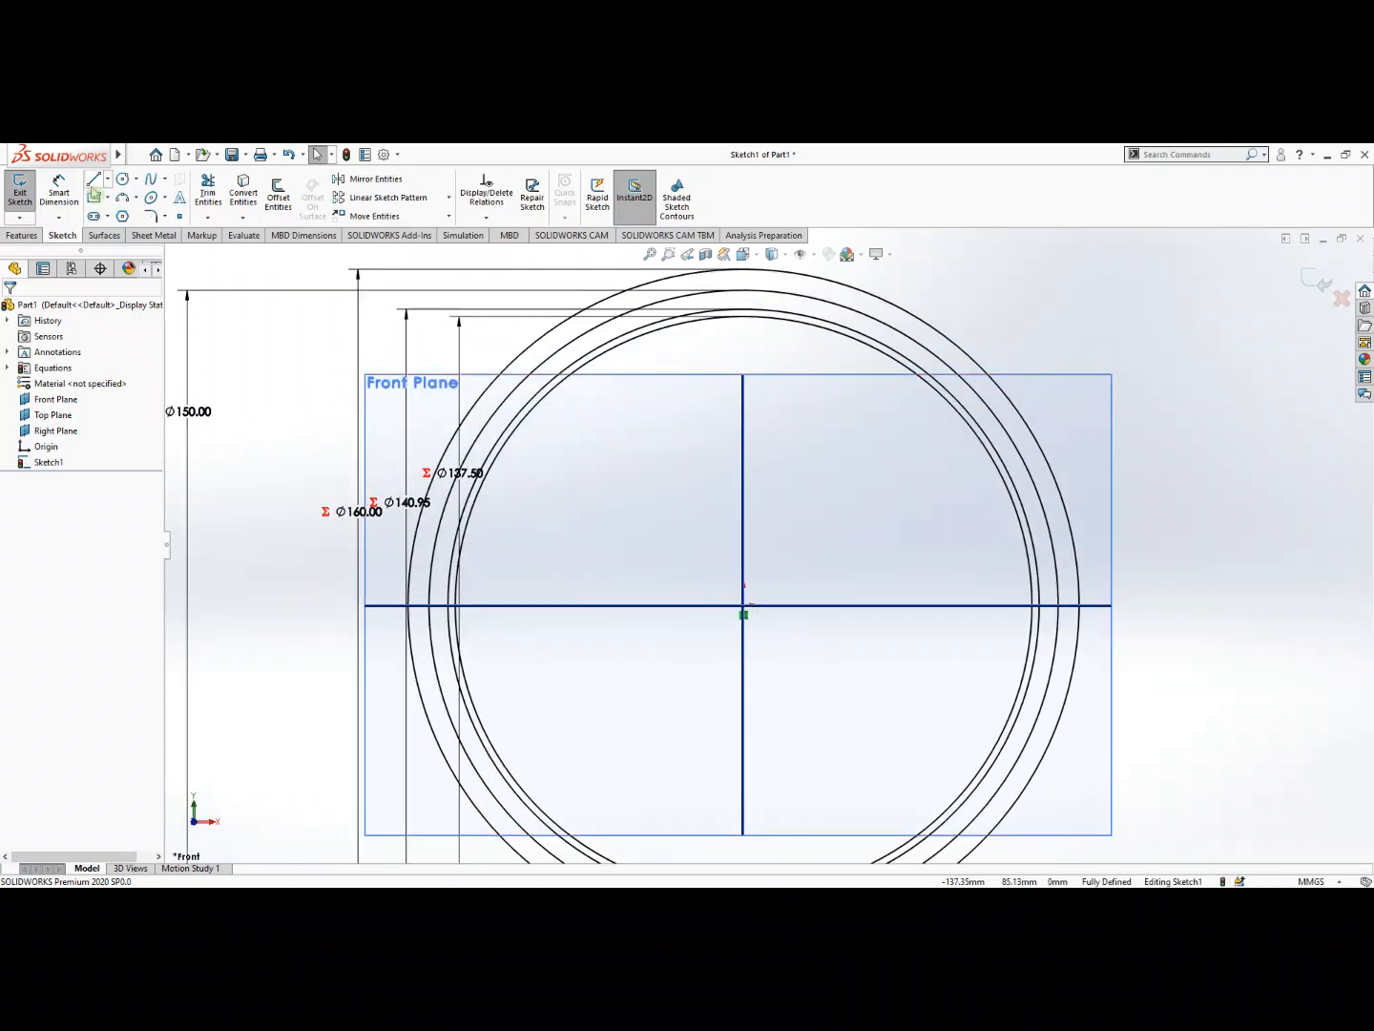
click(108, 180)
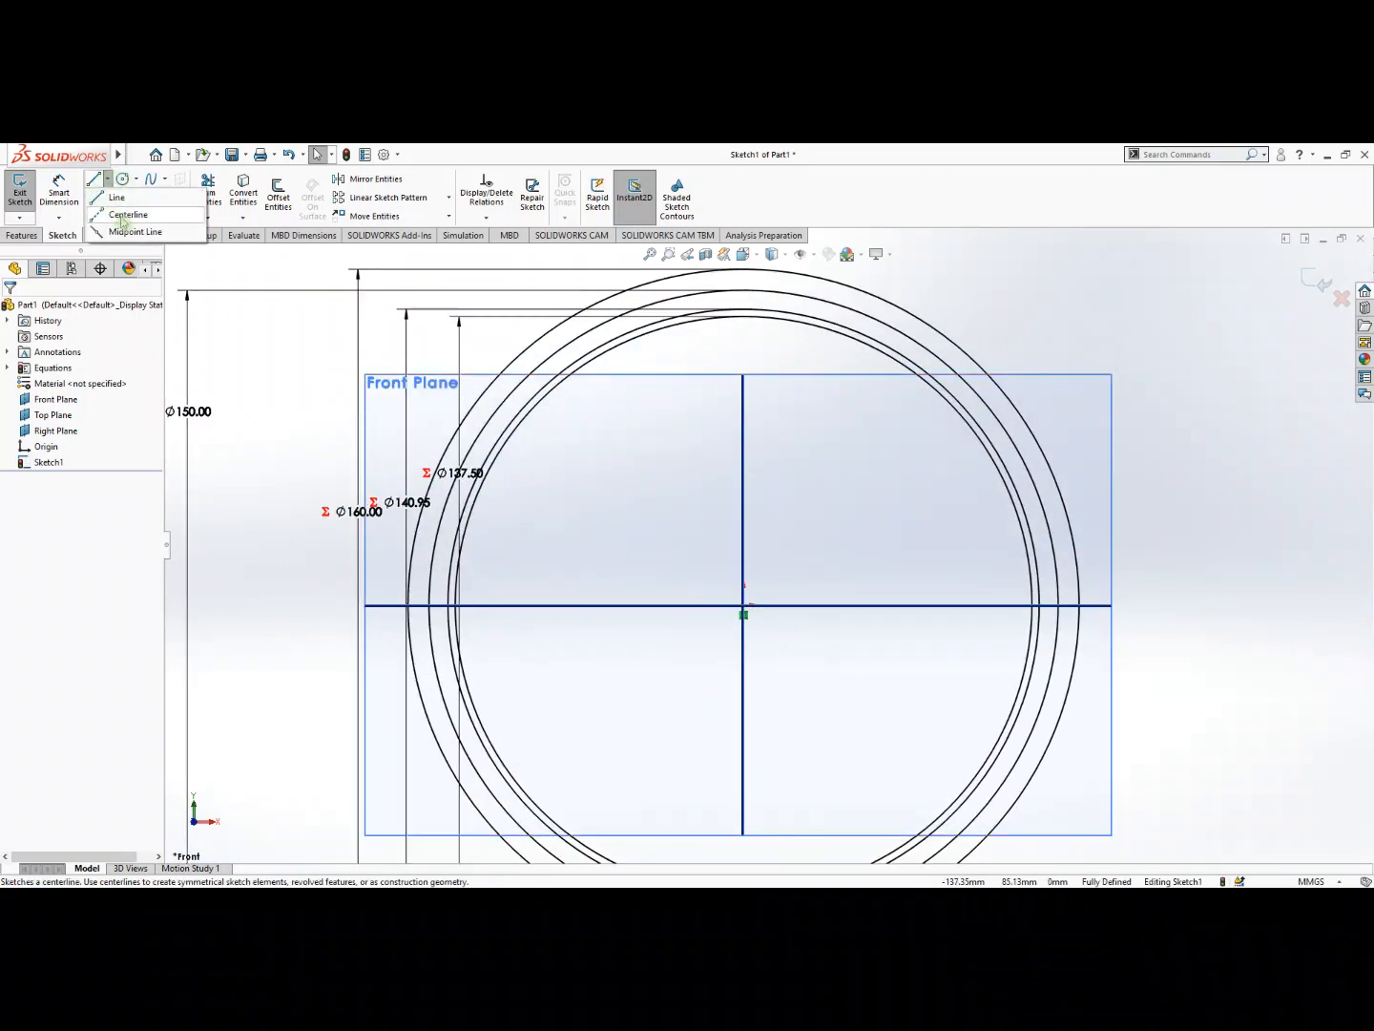
click(122, 218)
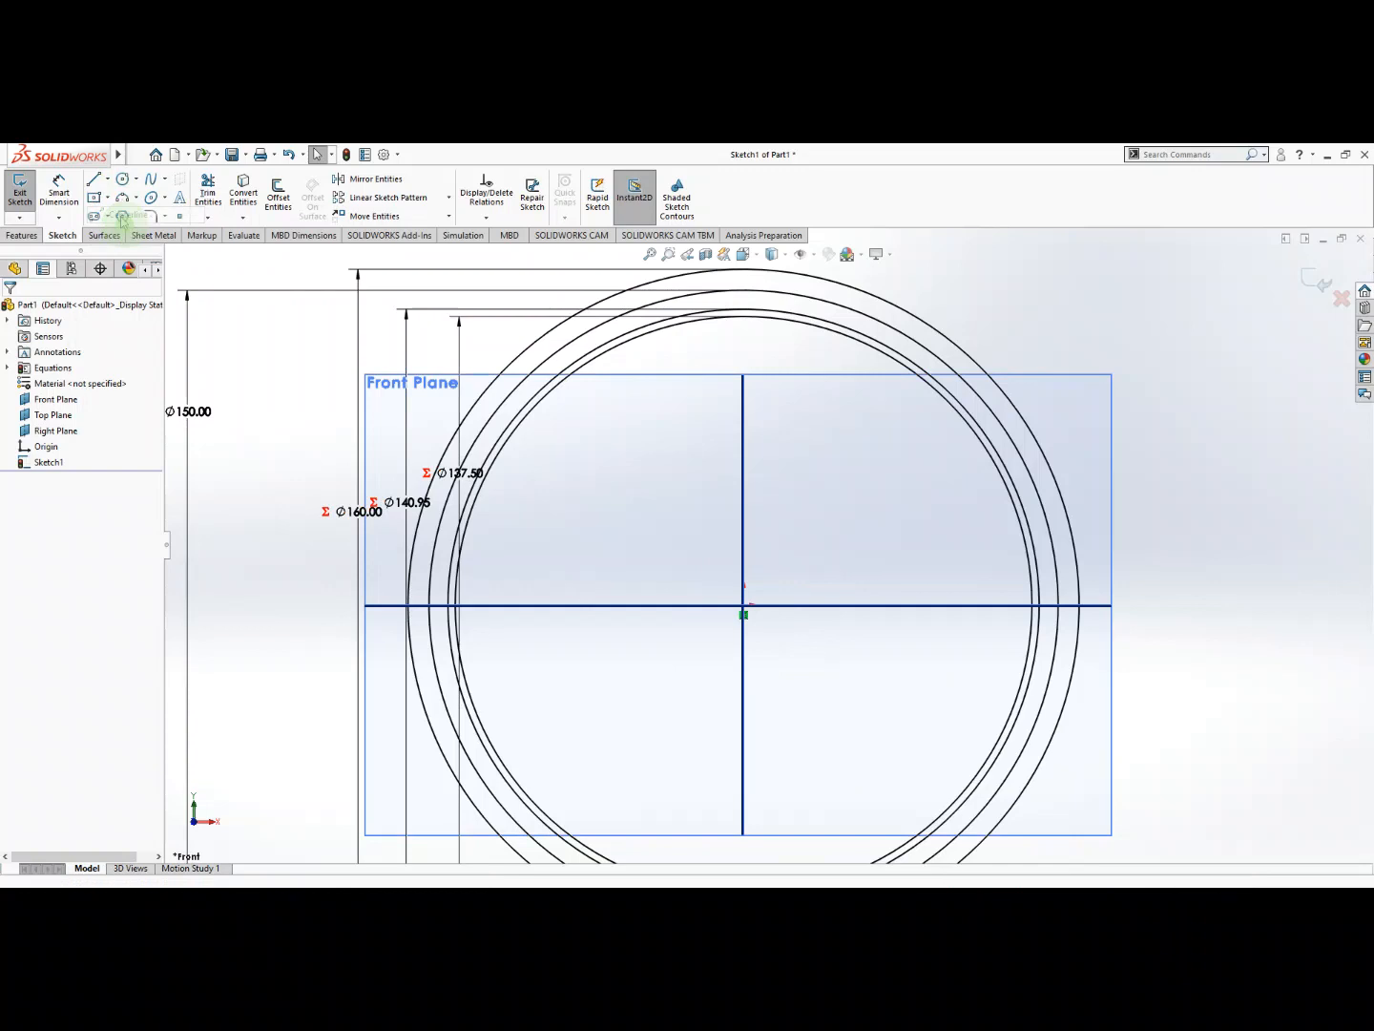
click(744, 607)
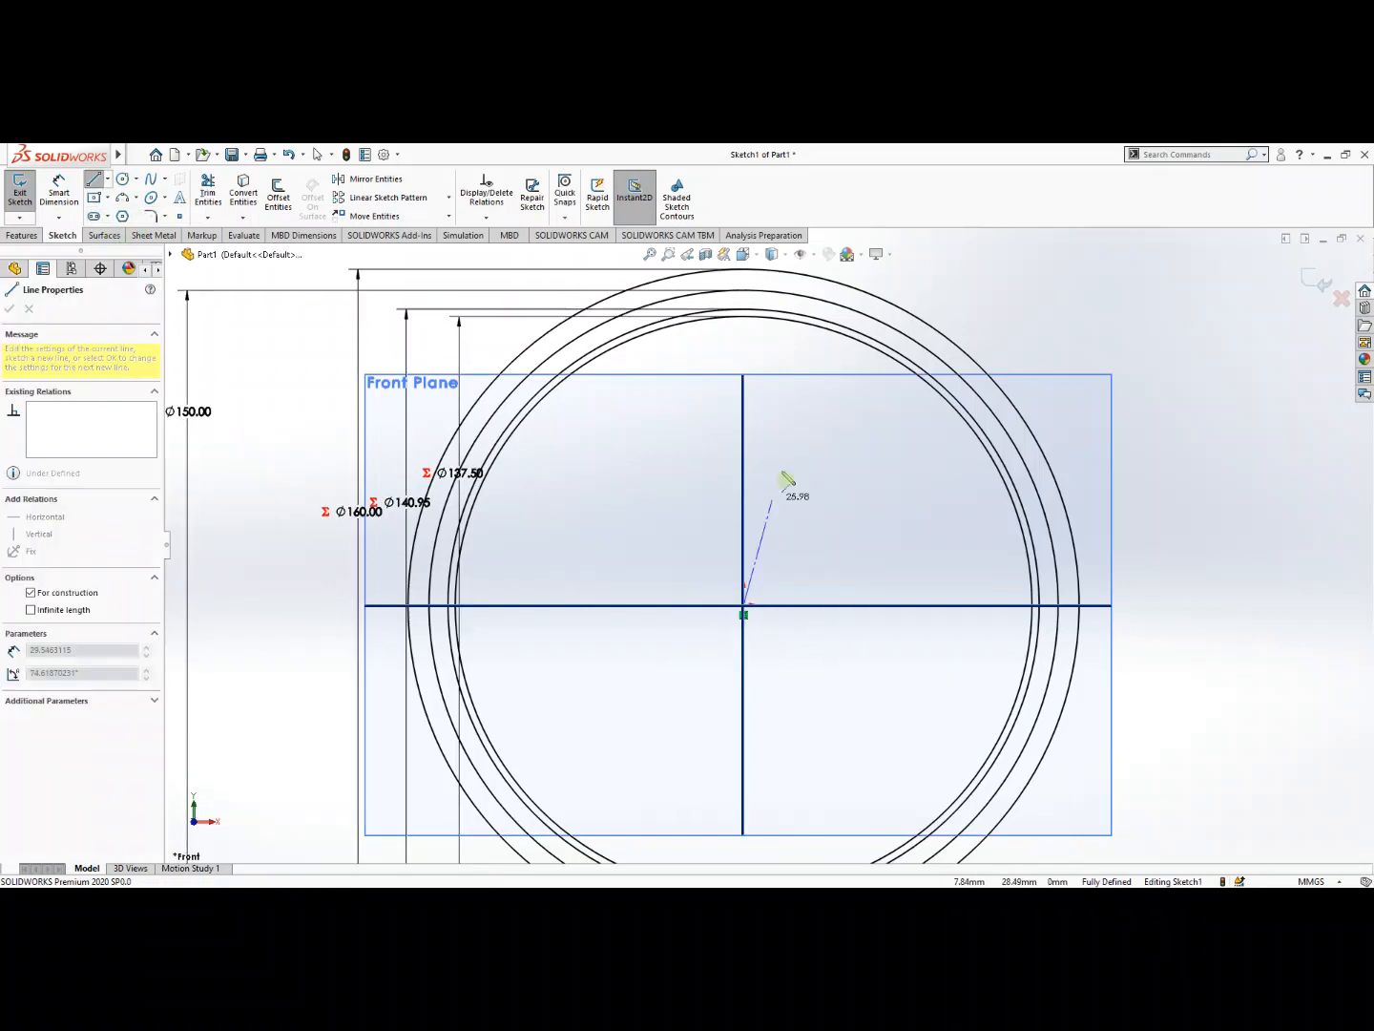
click(745, 308)
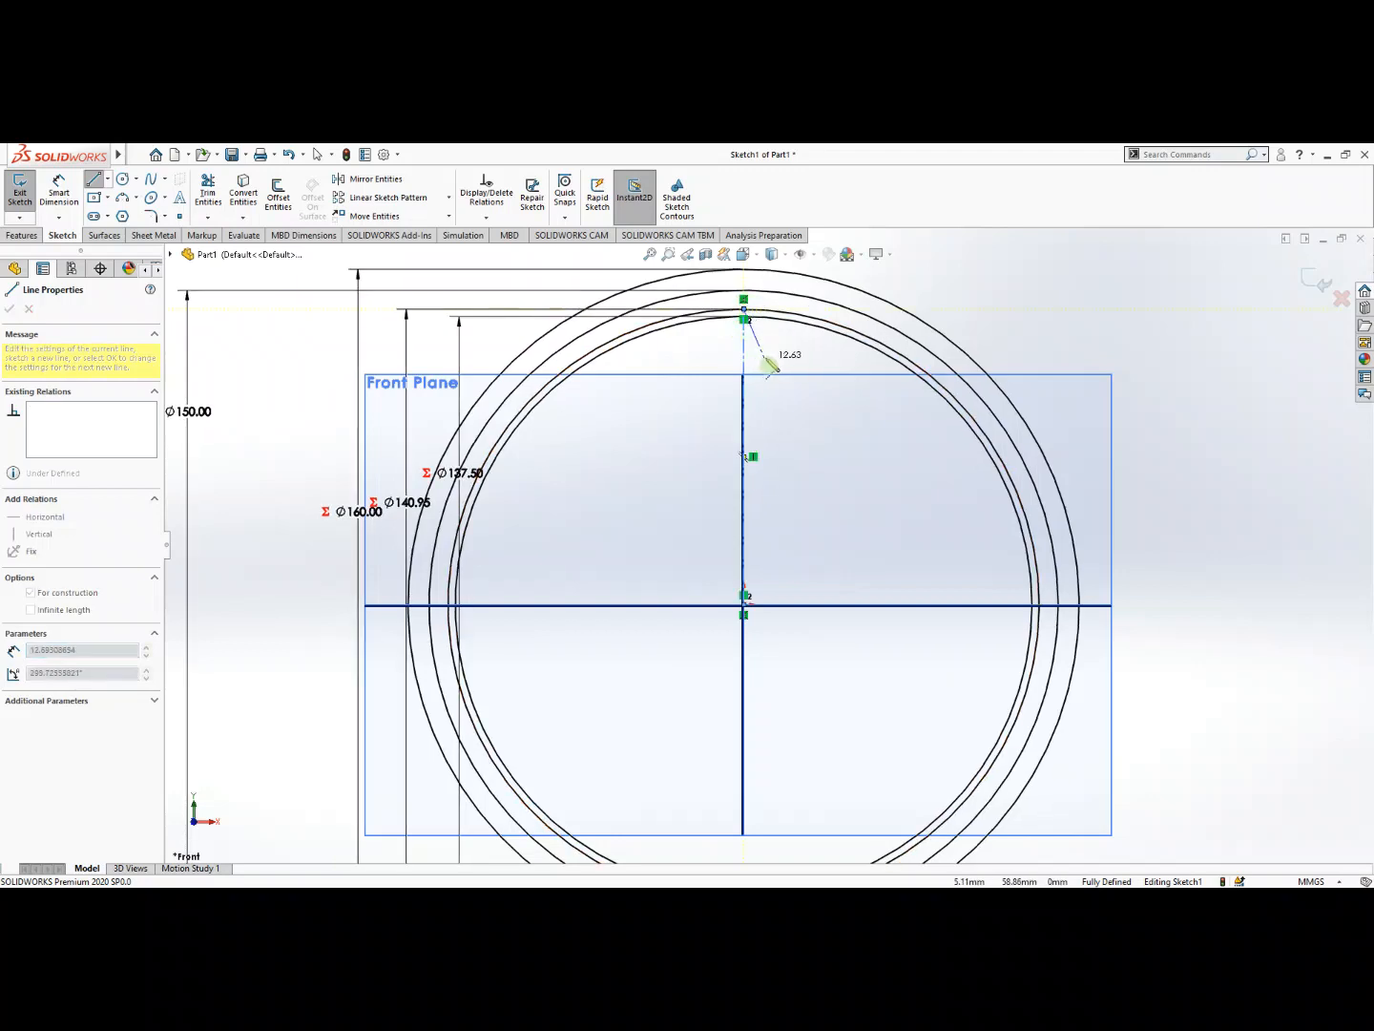
double_click(764, 359)
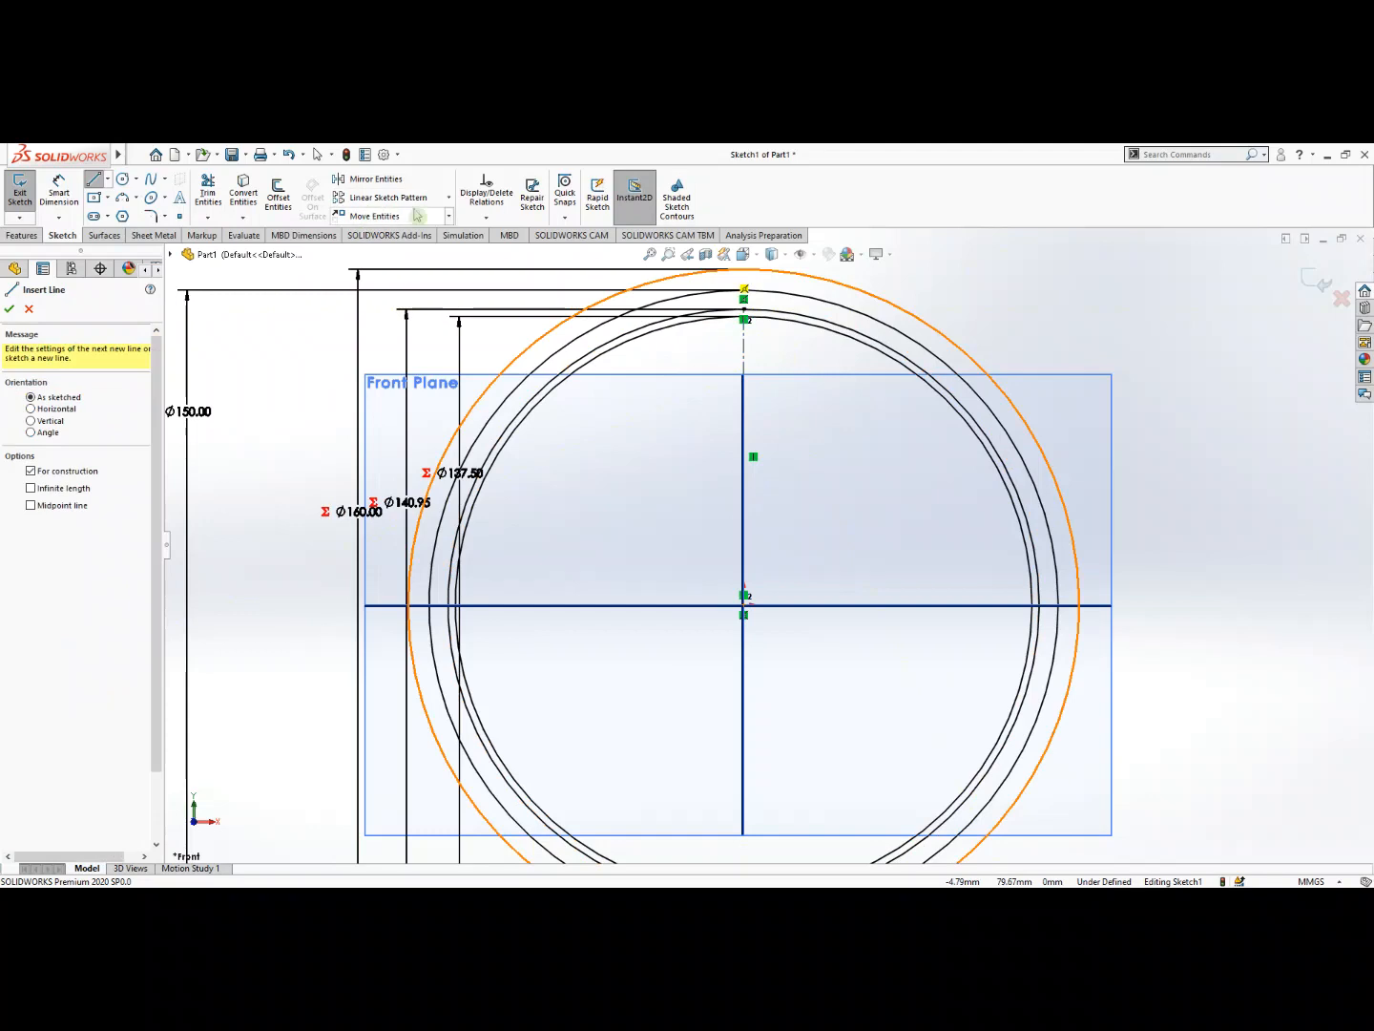
Circular-pattern the vertical centerline about the origin with 9 equally spaced instances over 40 degrees, reversed to run counterclockwise.
click(449, 196)
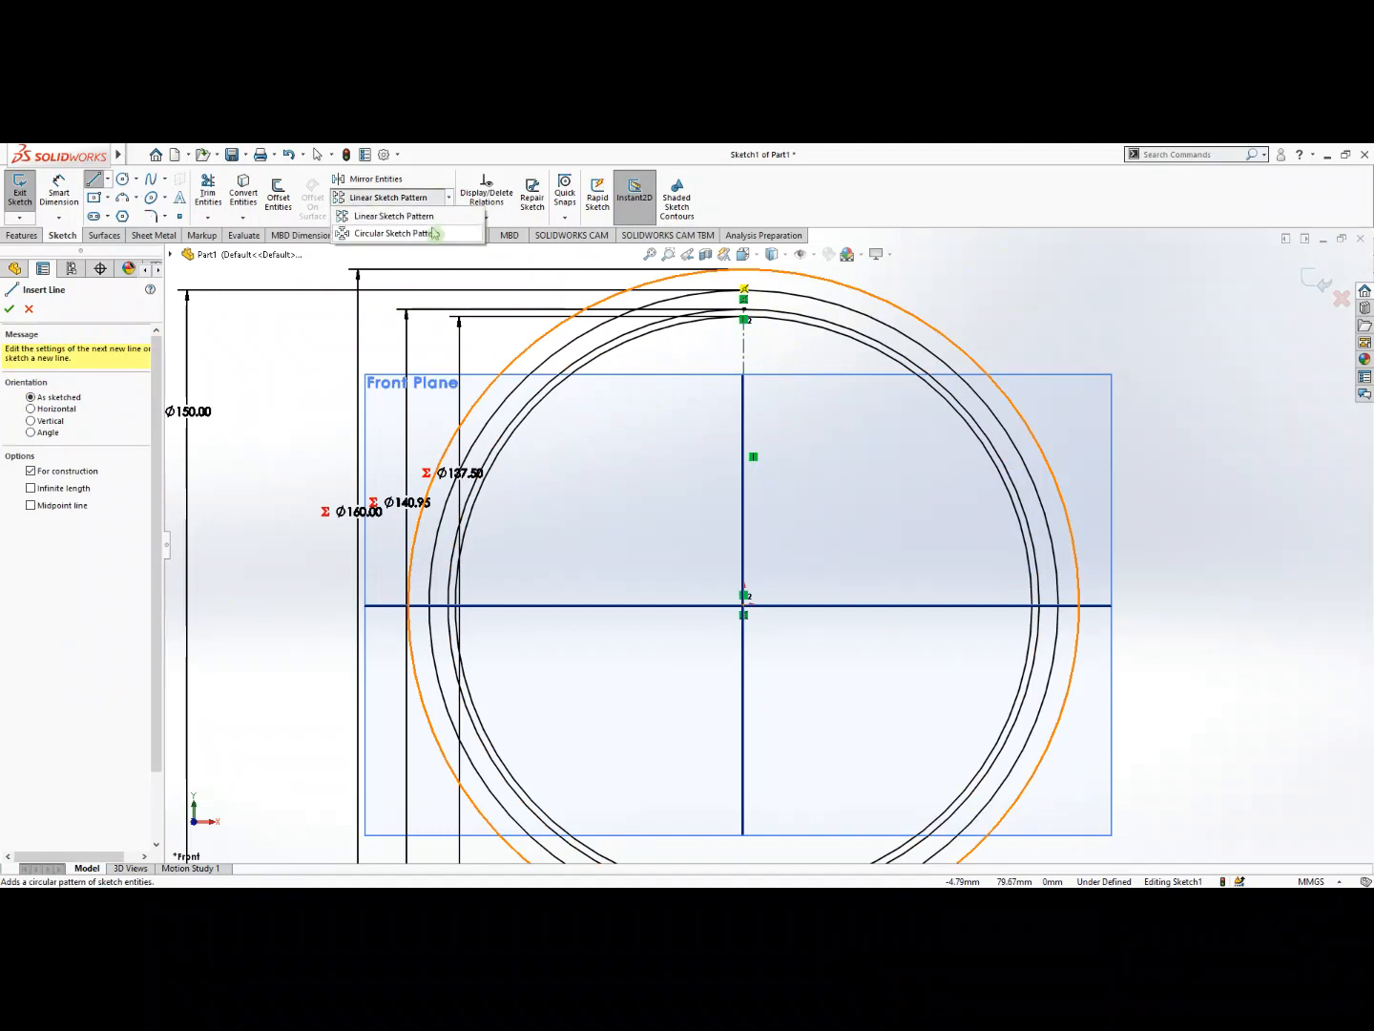
click(434, 234)
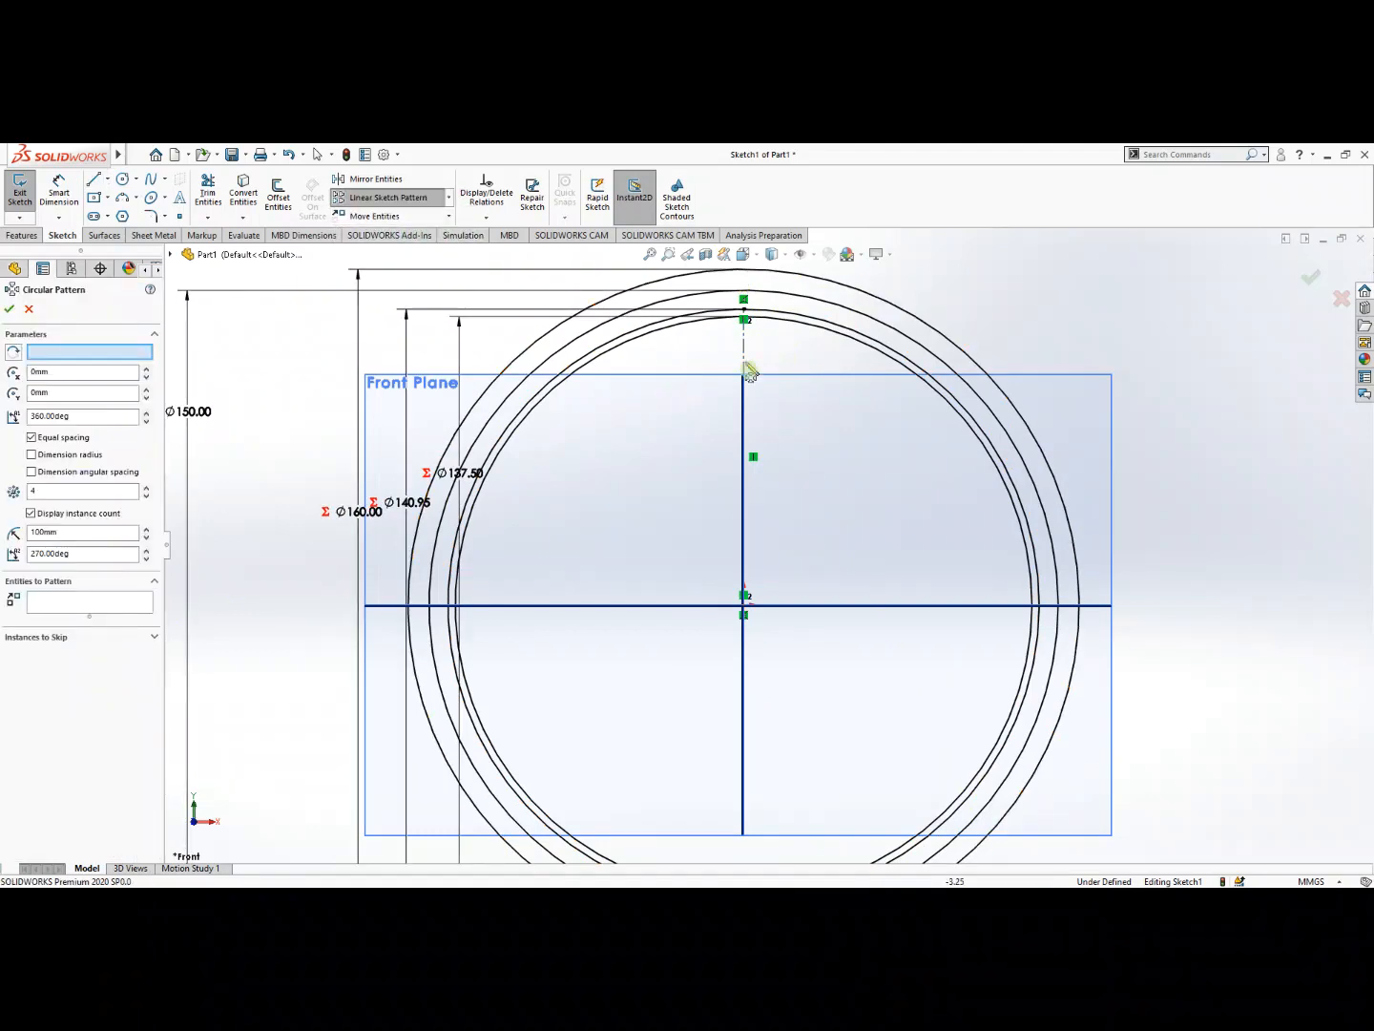
click(746, 356)
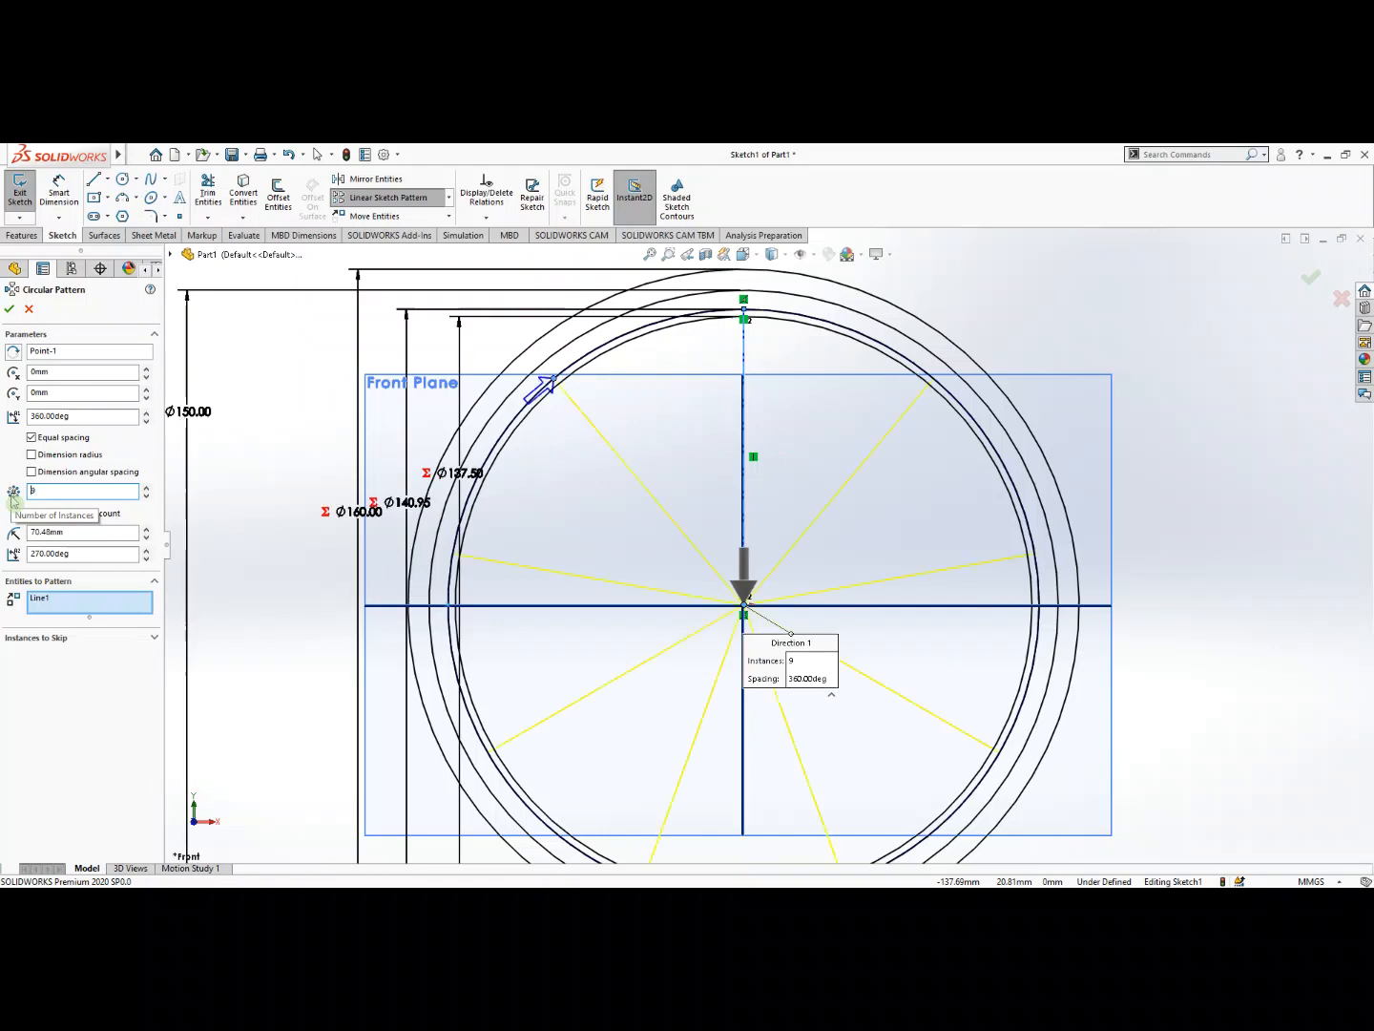
drag(70, 417, 7, 436)
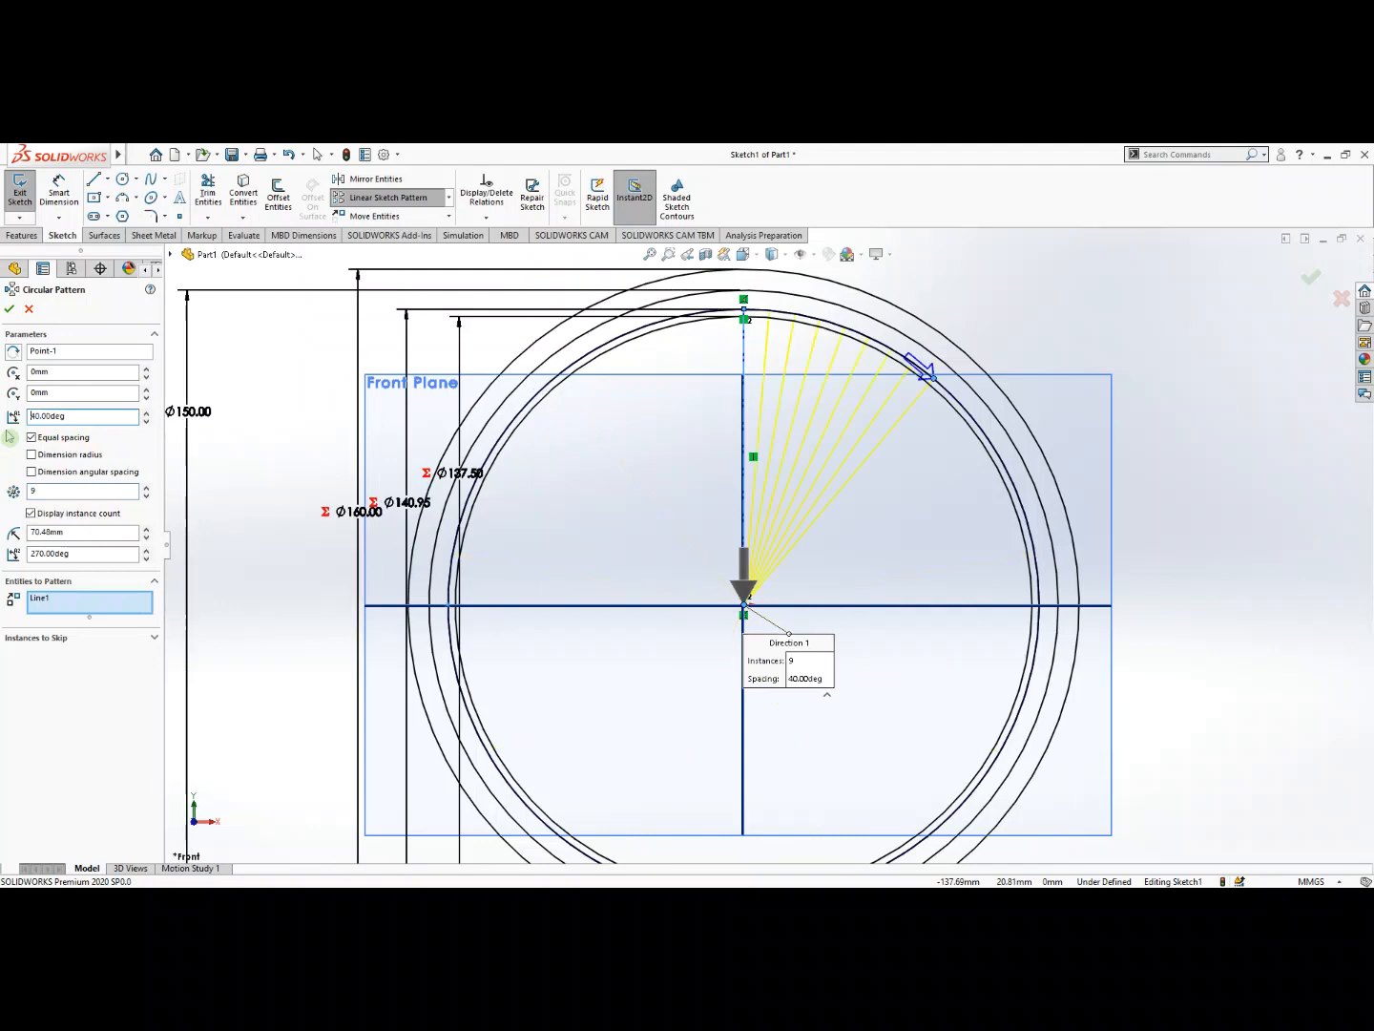
click(13, 353)
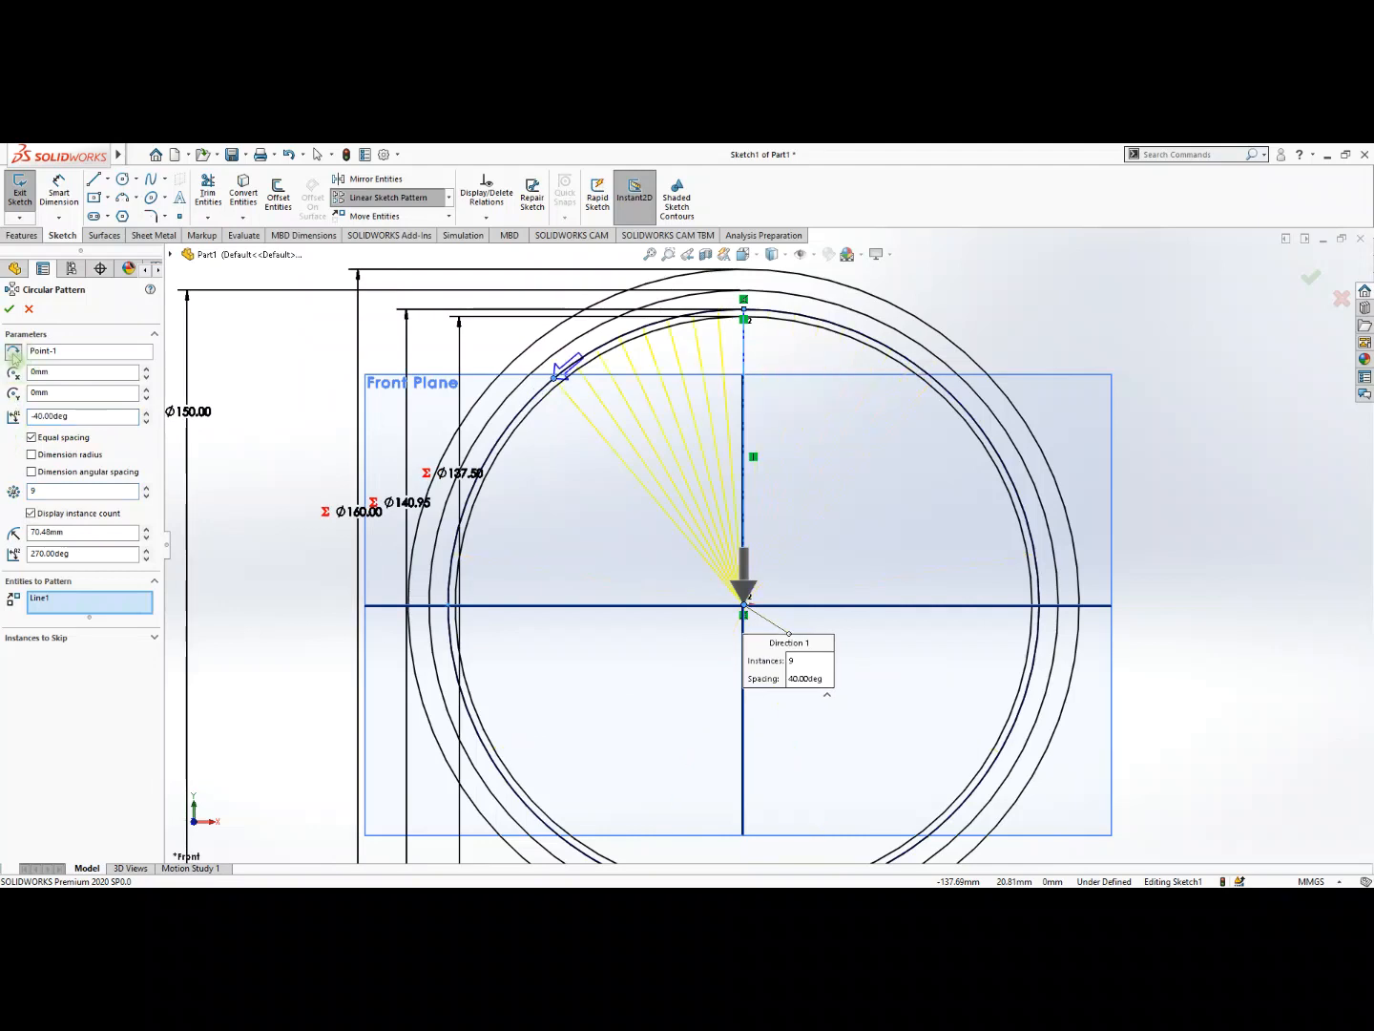
click(9, 308)
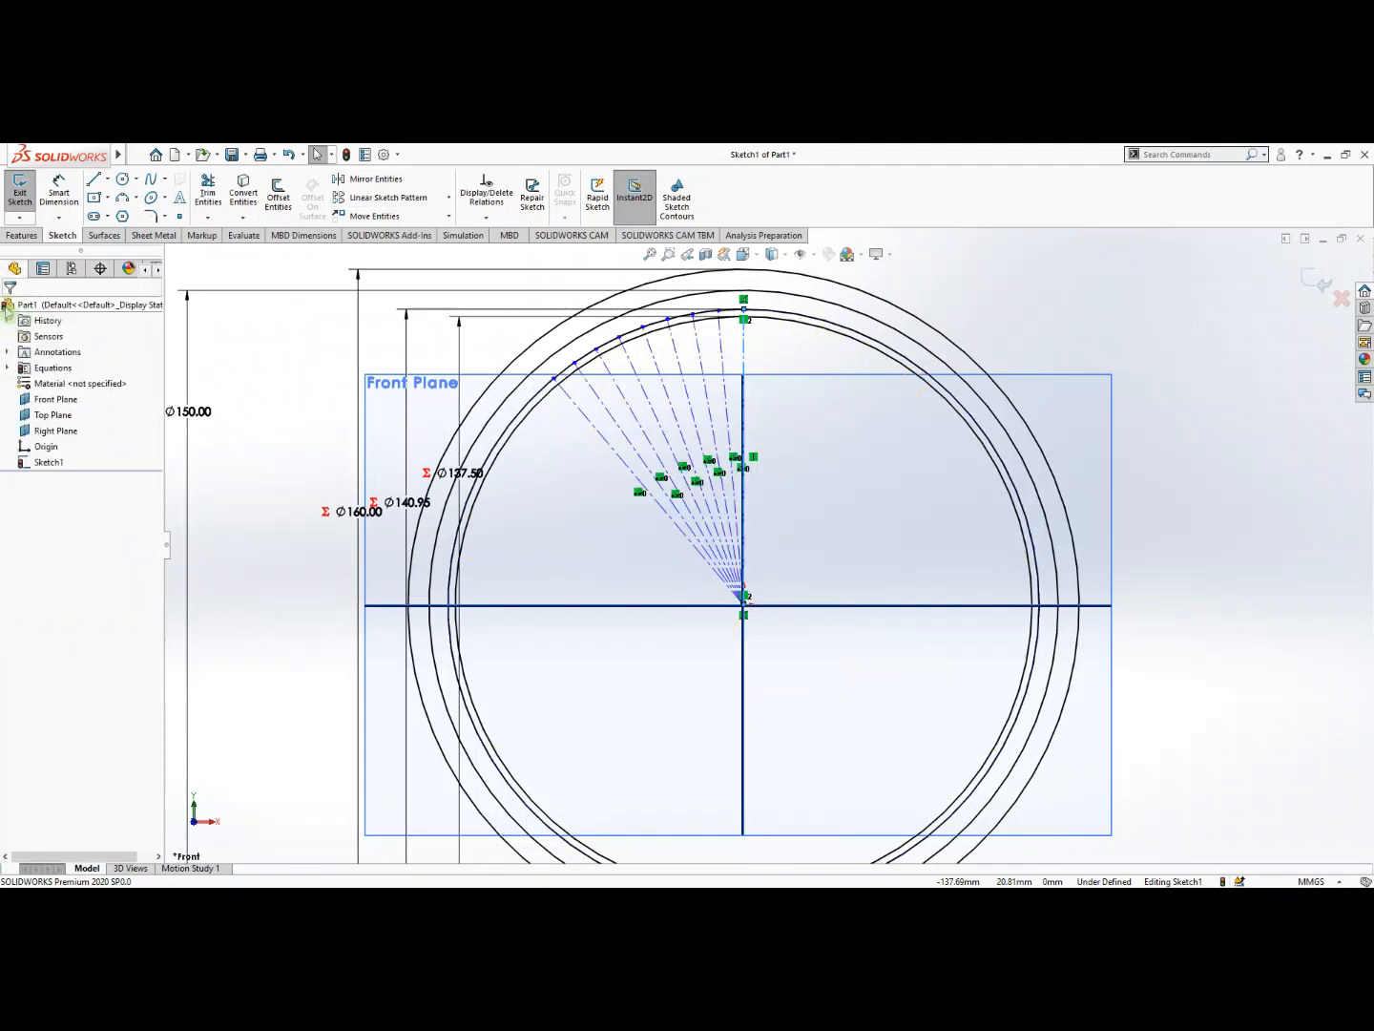
Sketch a centerline rising slightly to the right from the tip of the first patterned spoke beside the vertical centerline.
click(107, 180)
click(129, 216)
scroll(756, 306, up, 5)
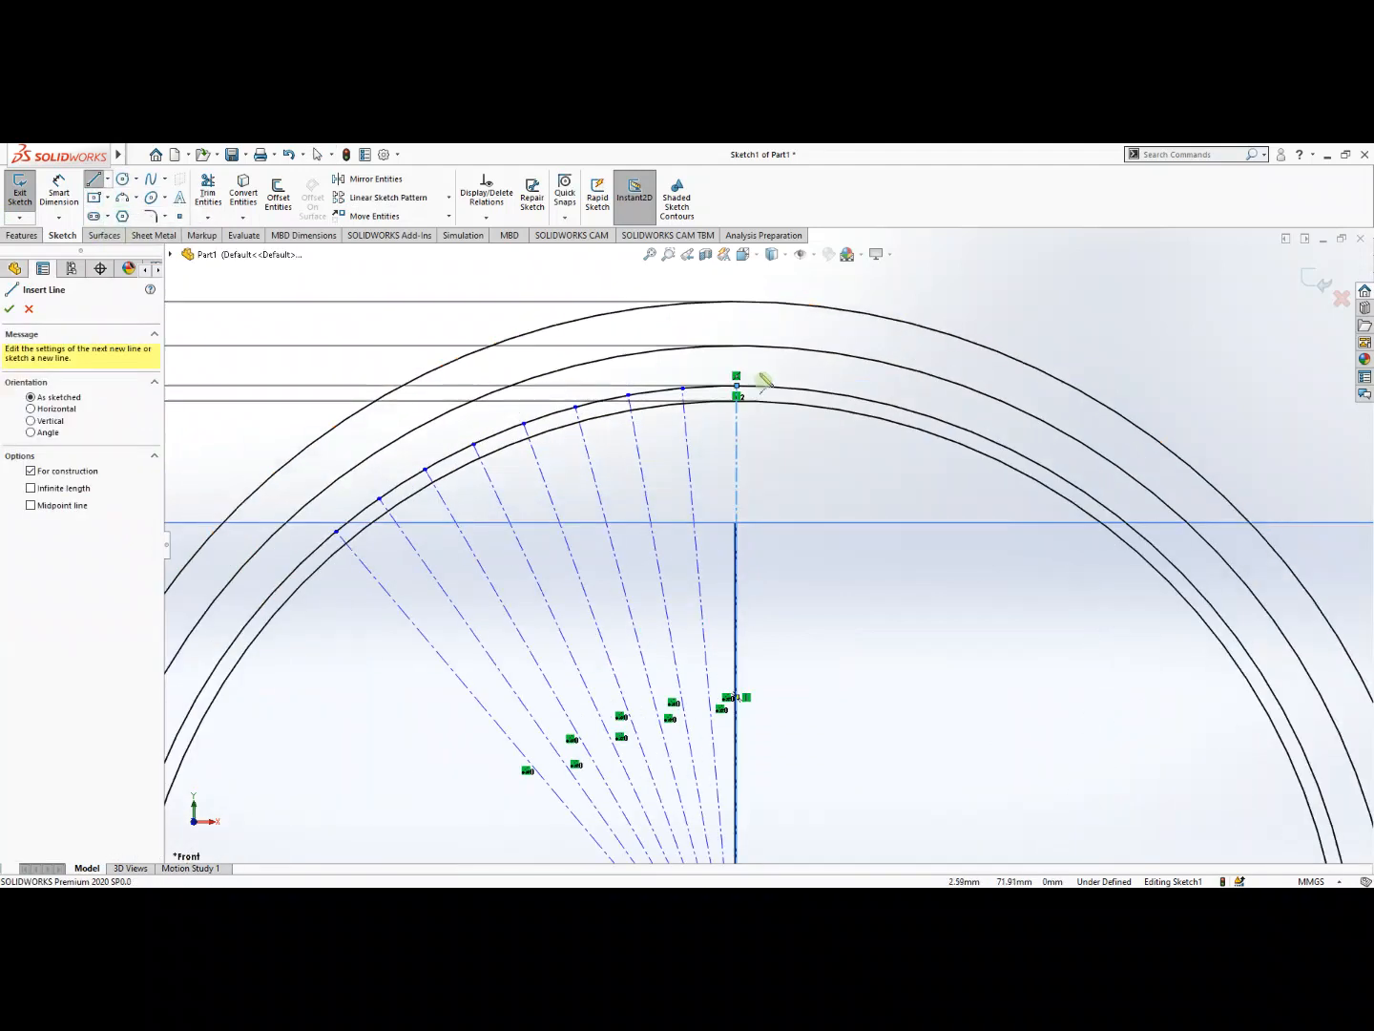
click(649, 414)
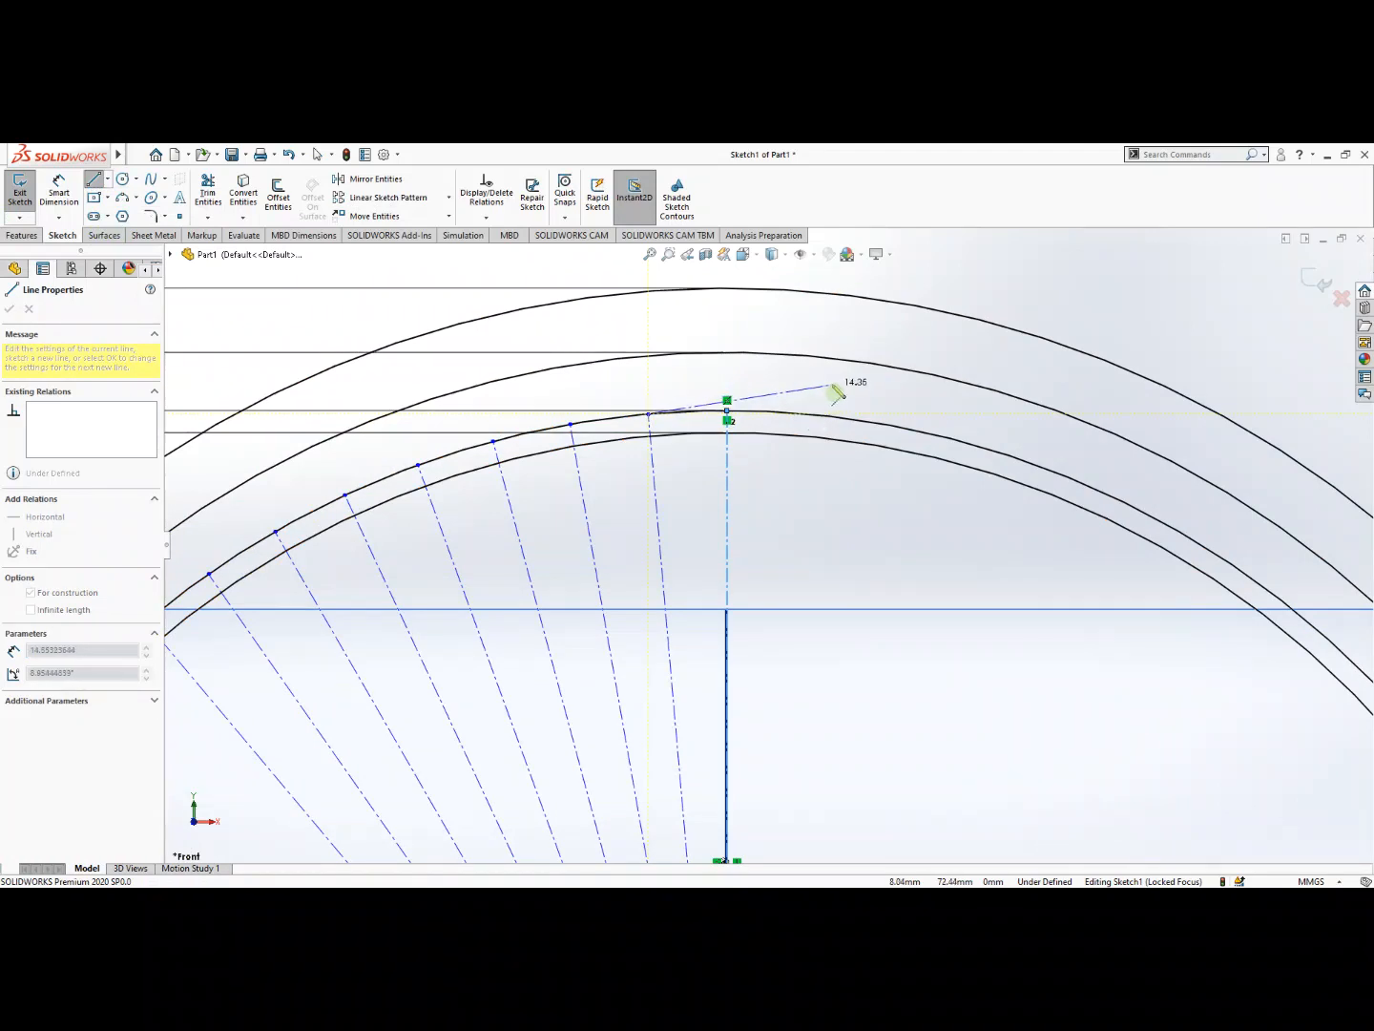
key(Escape)
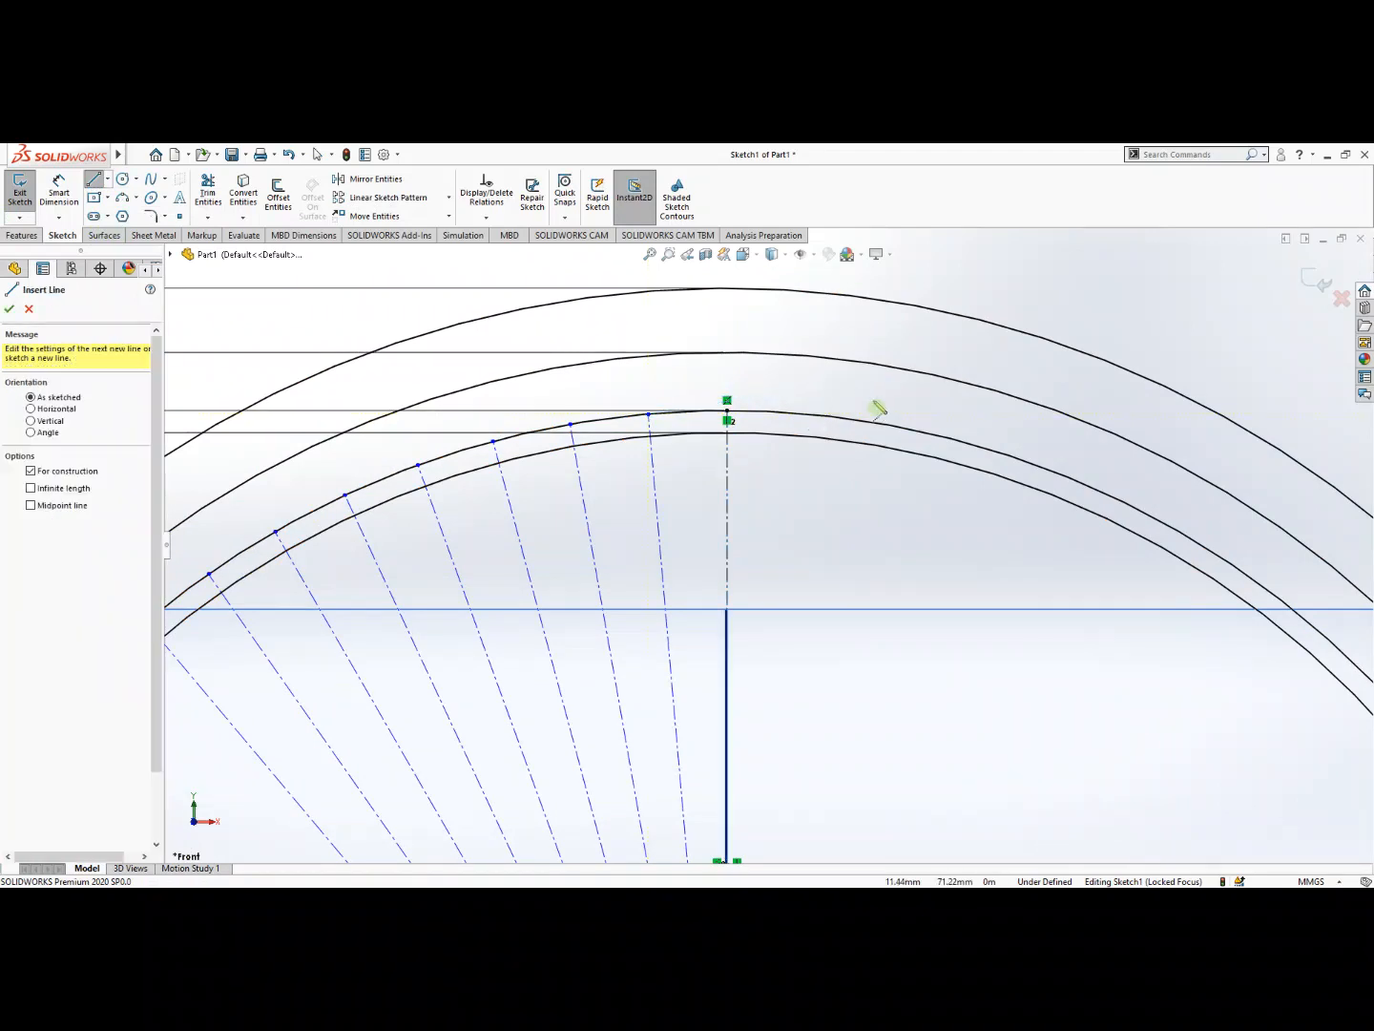
click(649, 416)
click(858, 382)
double_click(907, 410)
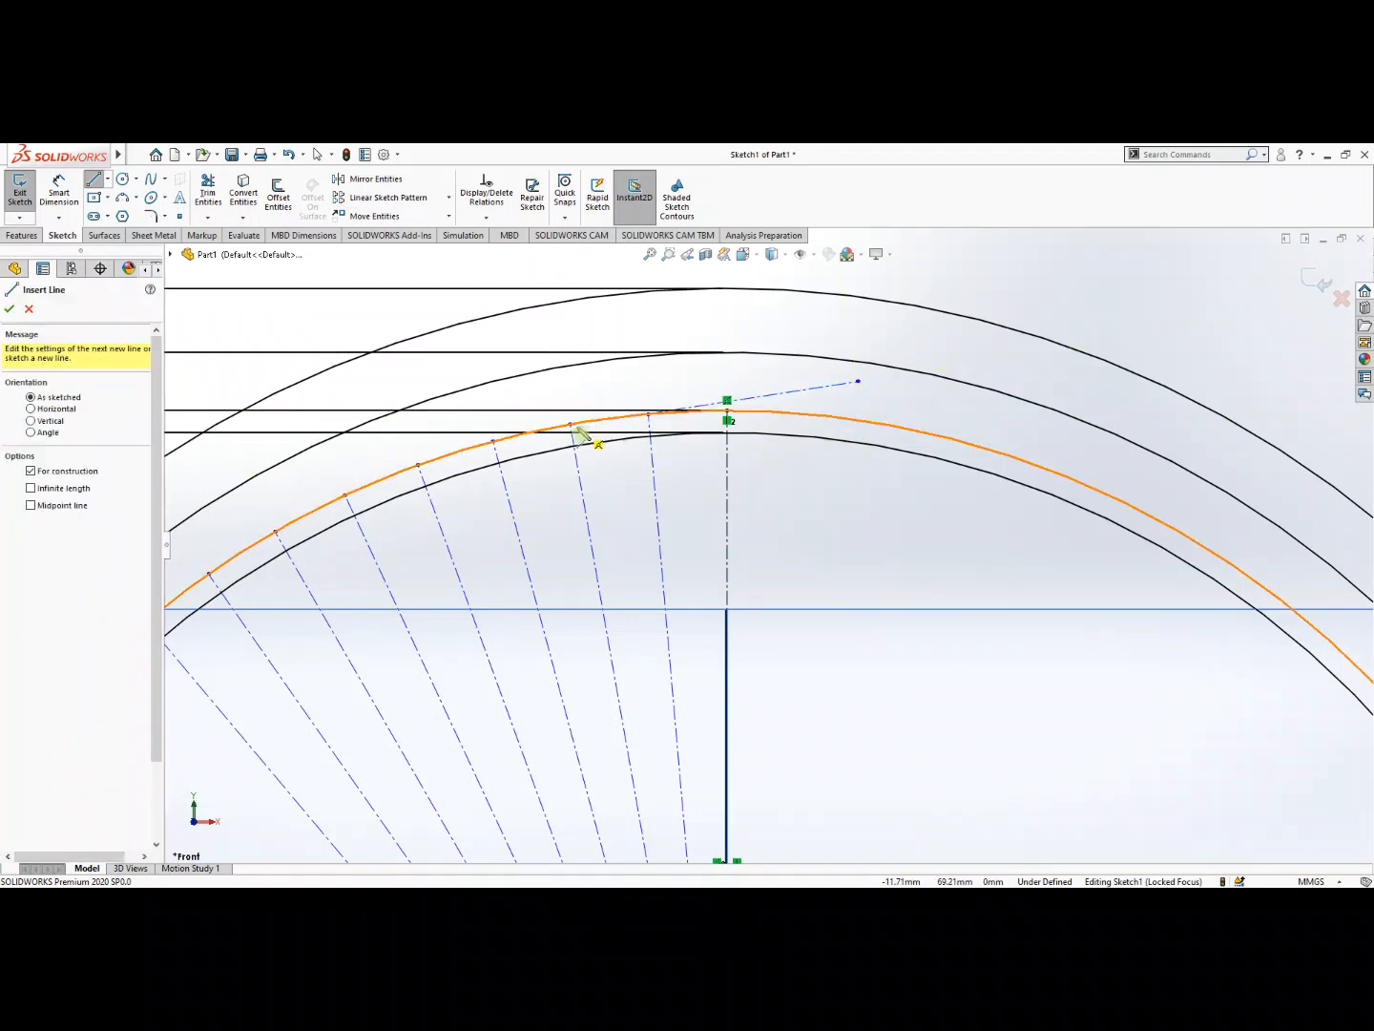
Sketch separate centerlines sloping up to the right from the tips of the second and third patterned spokes.
click(570, 422)
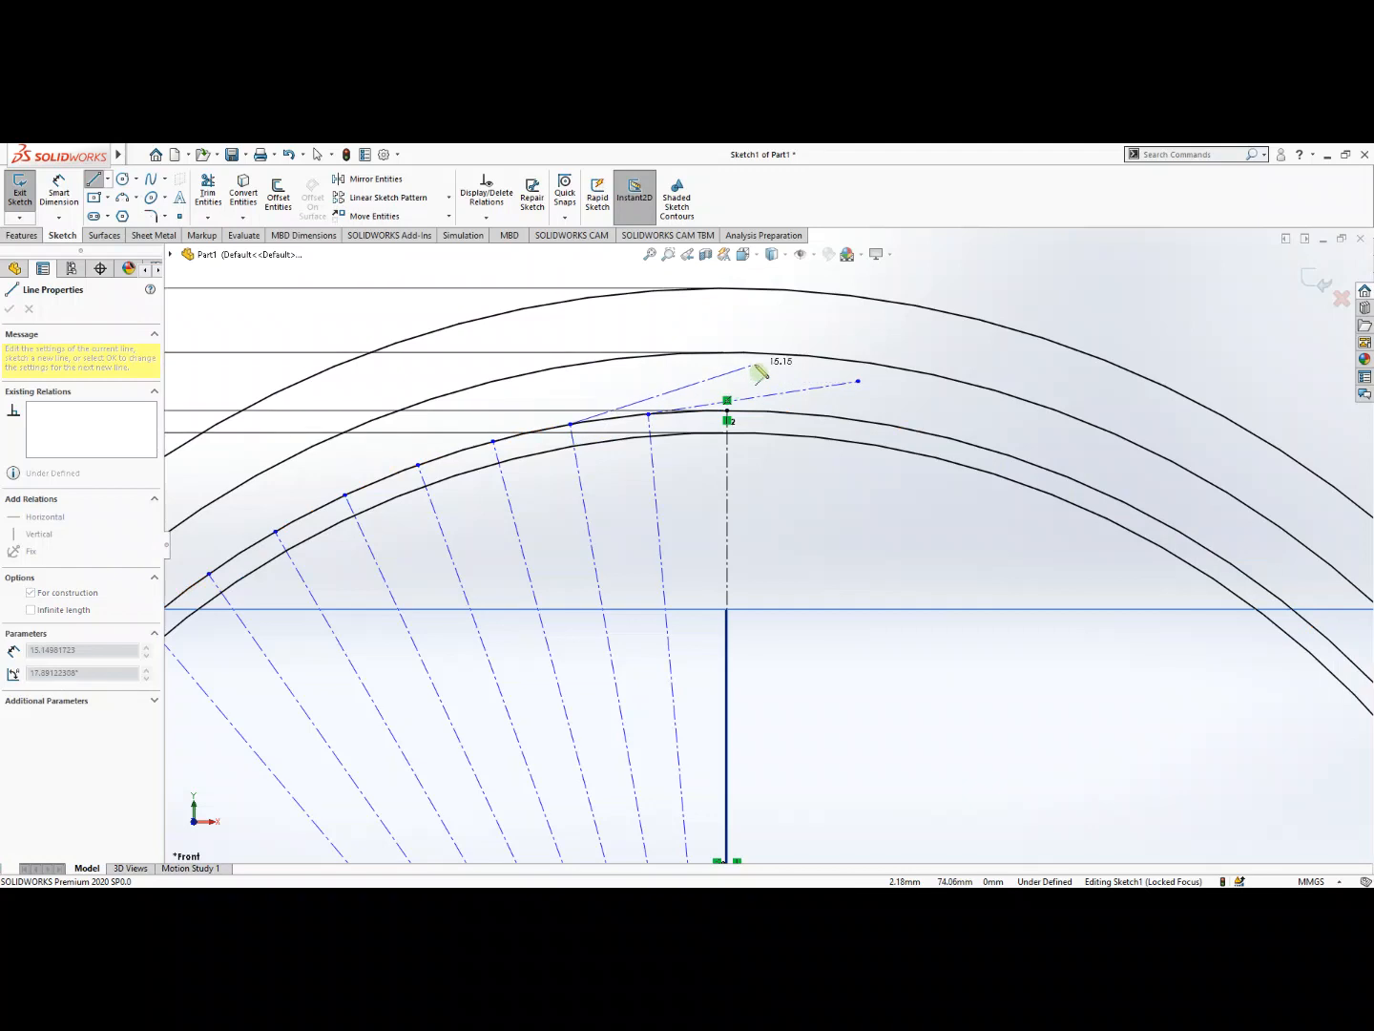
click(756, 365)
double_click(774, 368)
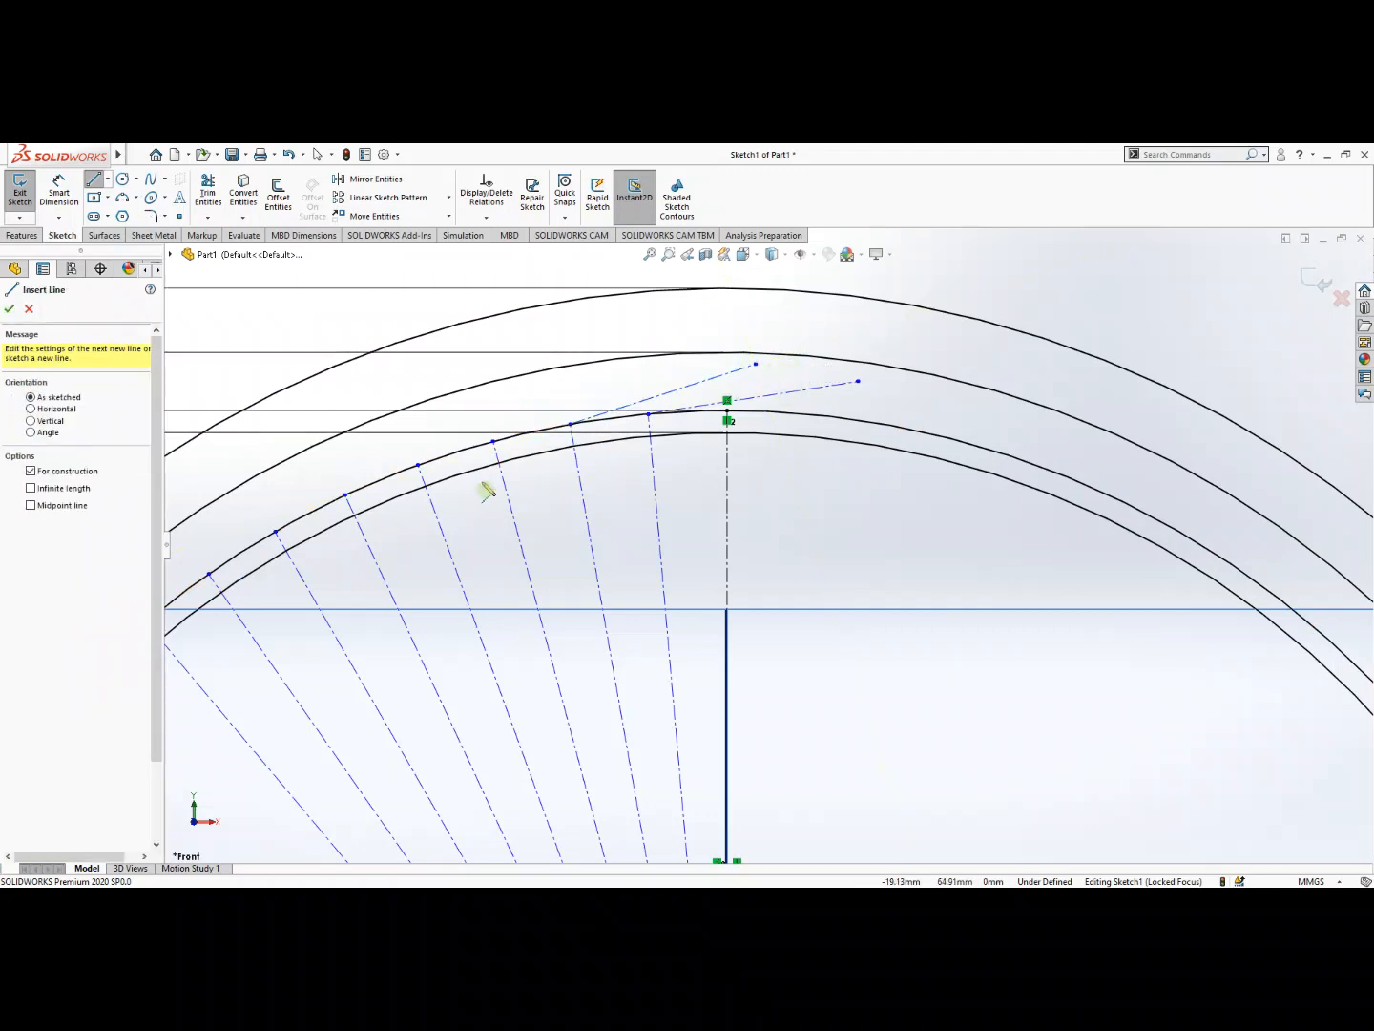
click(492, 441)
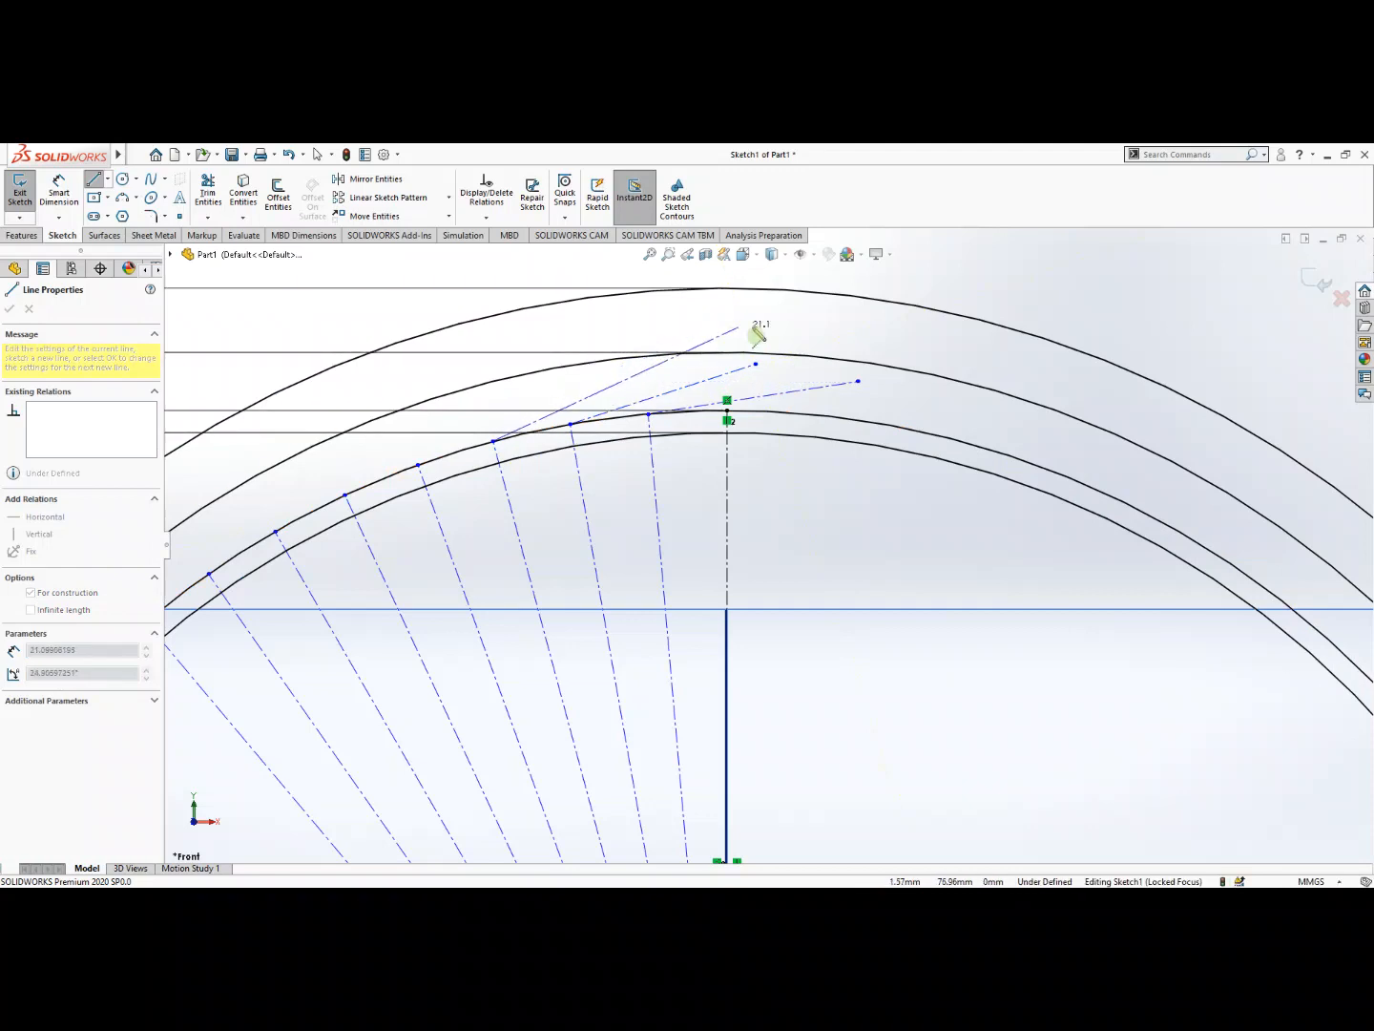
click(789, 326)
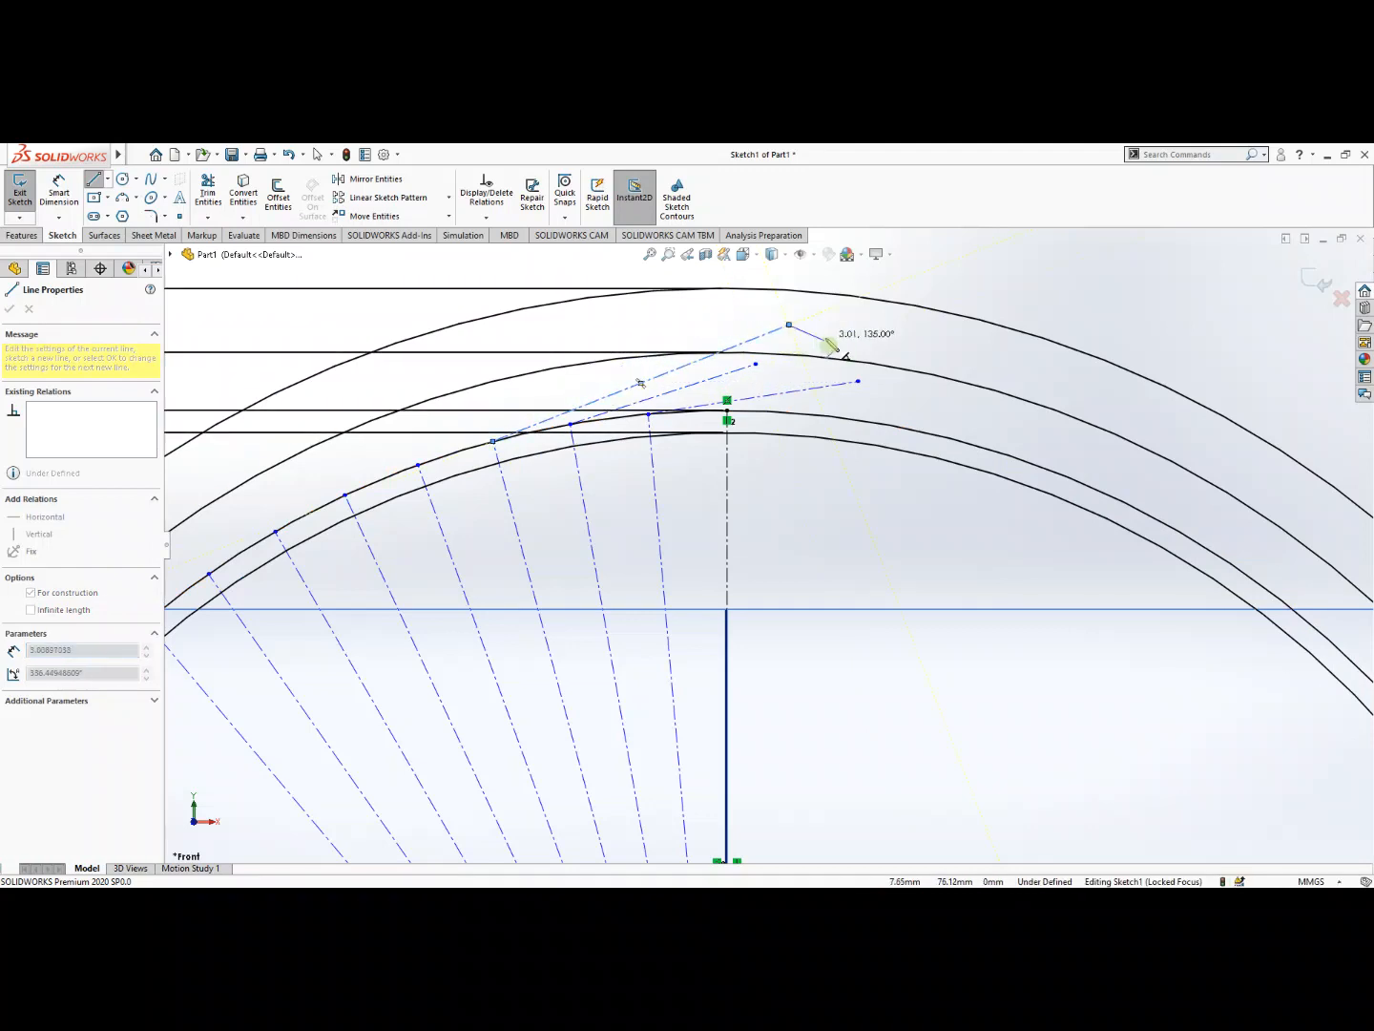
key(Escape)
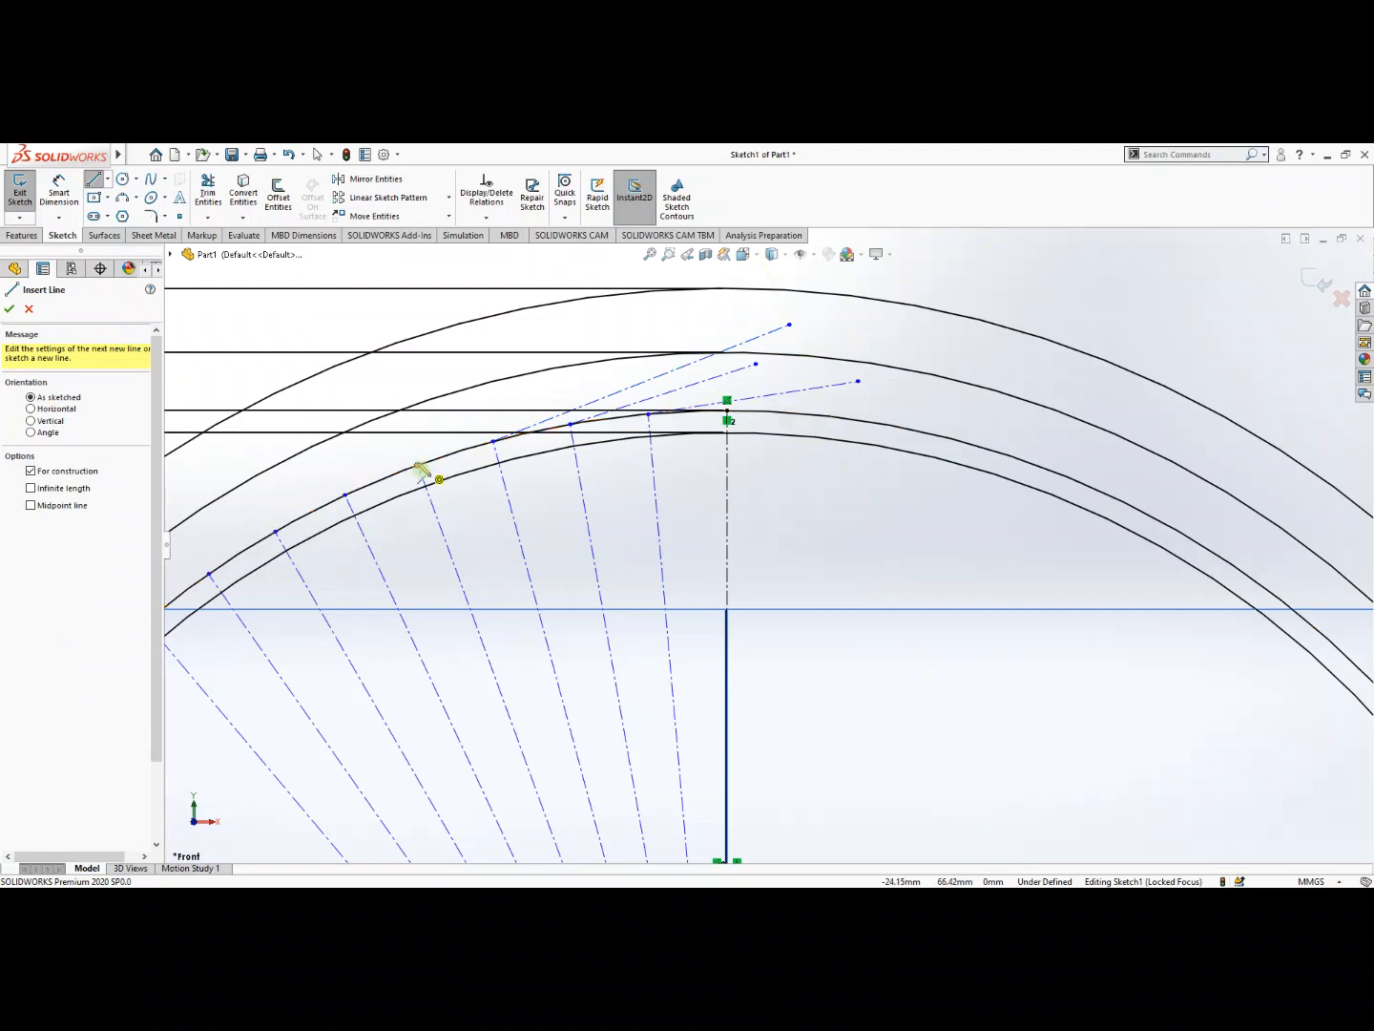
Sketch separate centerlines sloping up to the right from the tips of the fourth and fifth patterned spokes, the fourth about 10.2 mm long.
click(419, 465)
click(524, 388)
key(Escape)
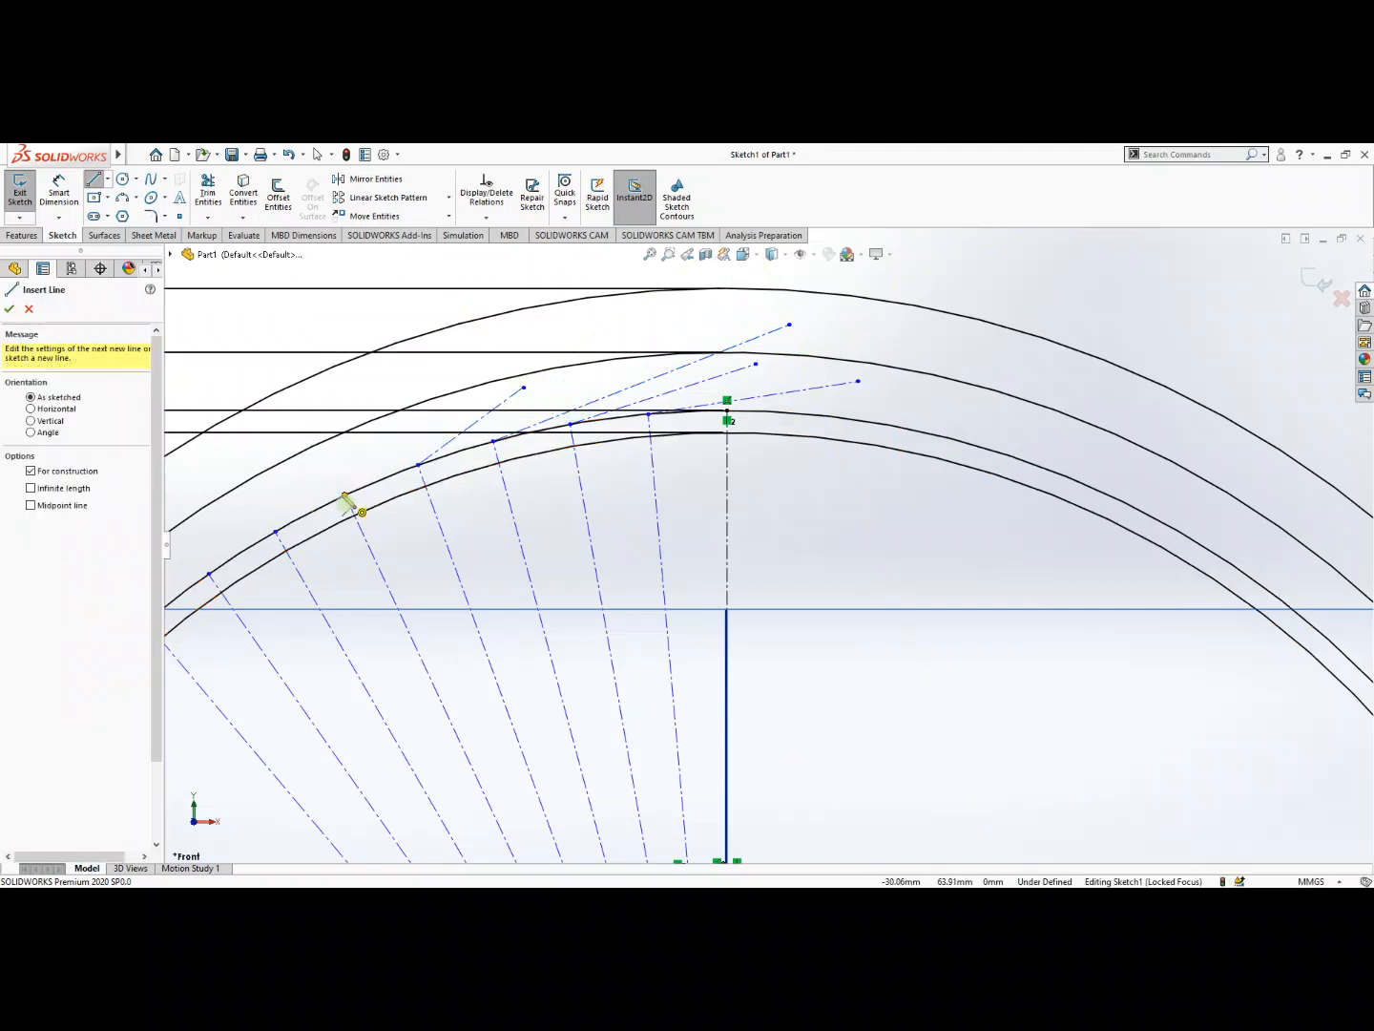
click(346, 494)
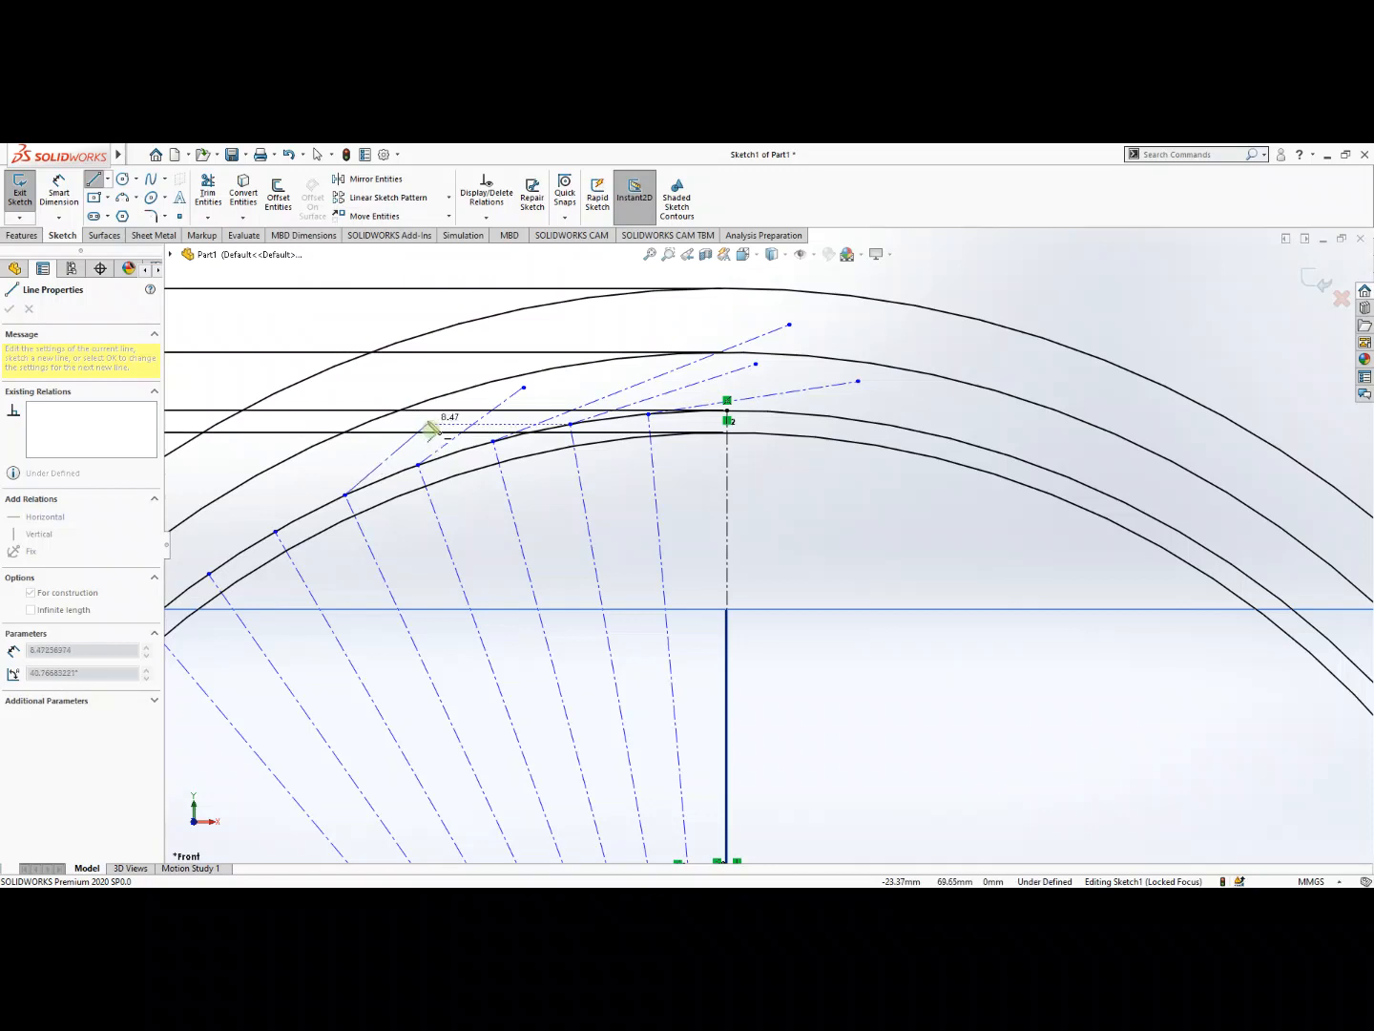
click(466, 394)
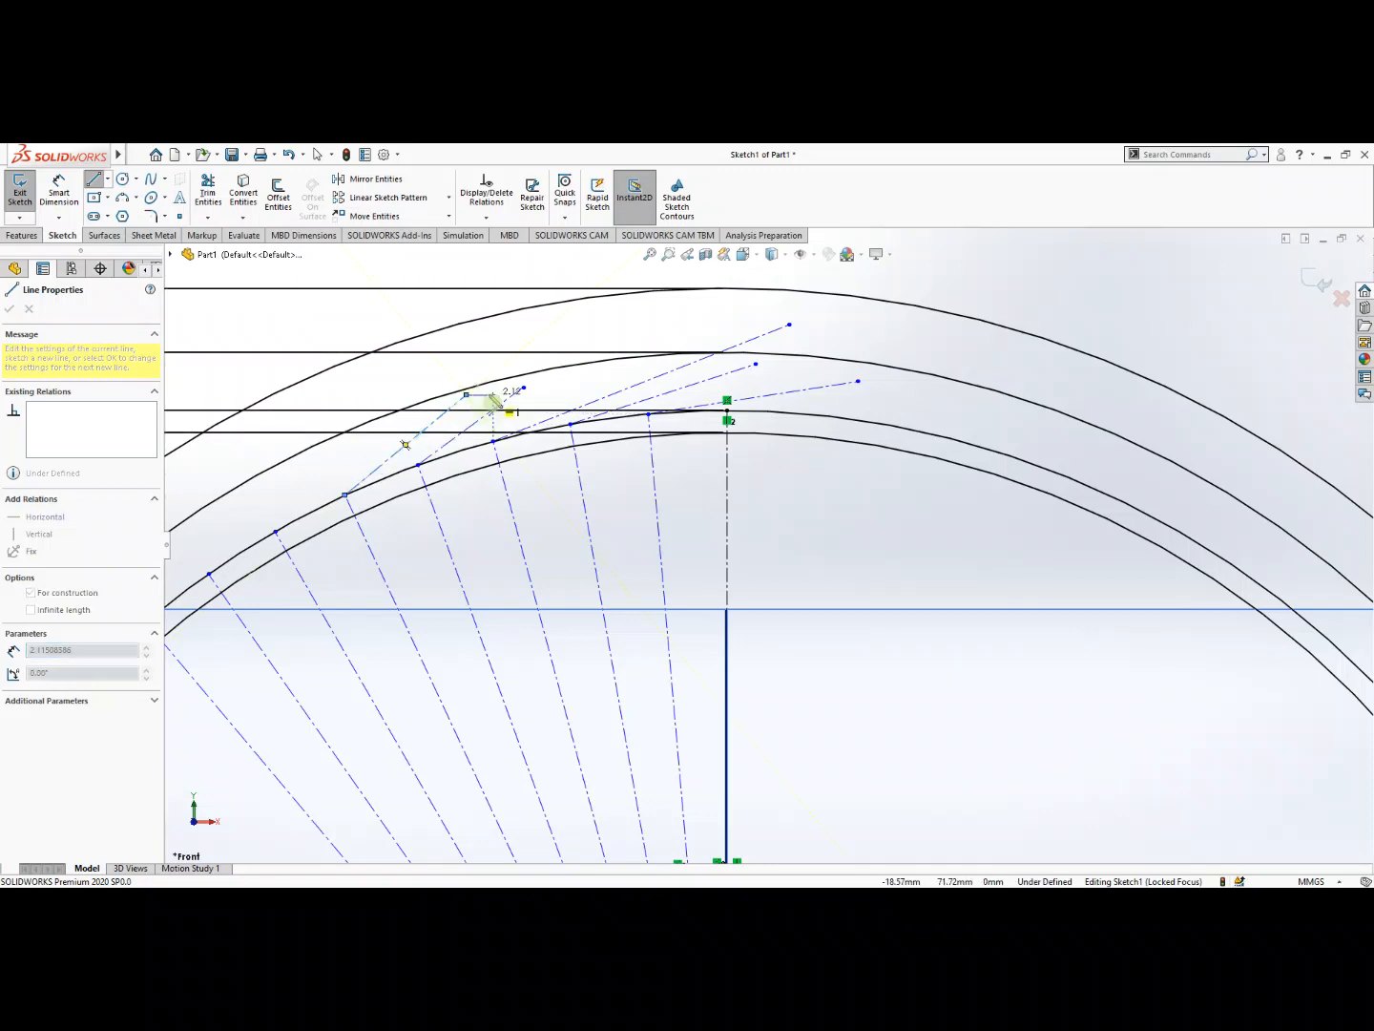
double_click(485, 395)
Sketch separate centerlines sloping up to the right from the tips of the sixth, seventh and eighth spokes, the last two about 7.4 mm long.
scroll(439, 512, down, 5)
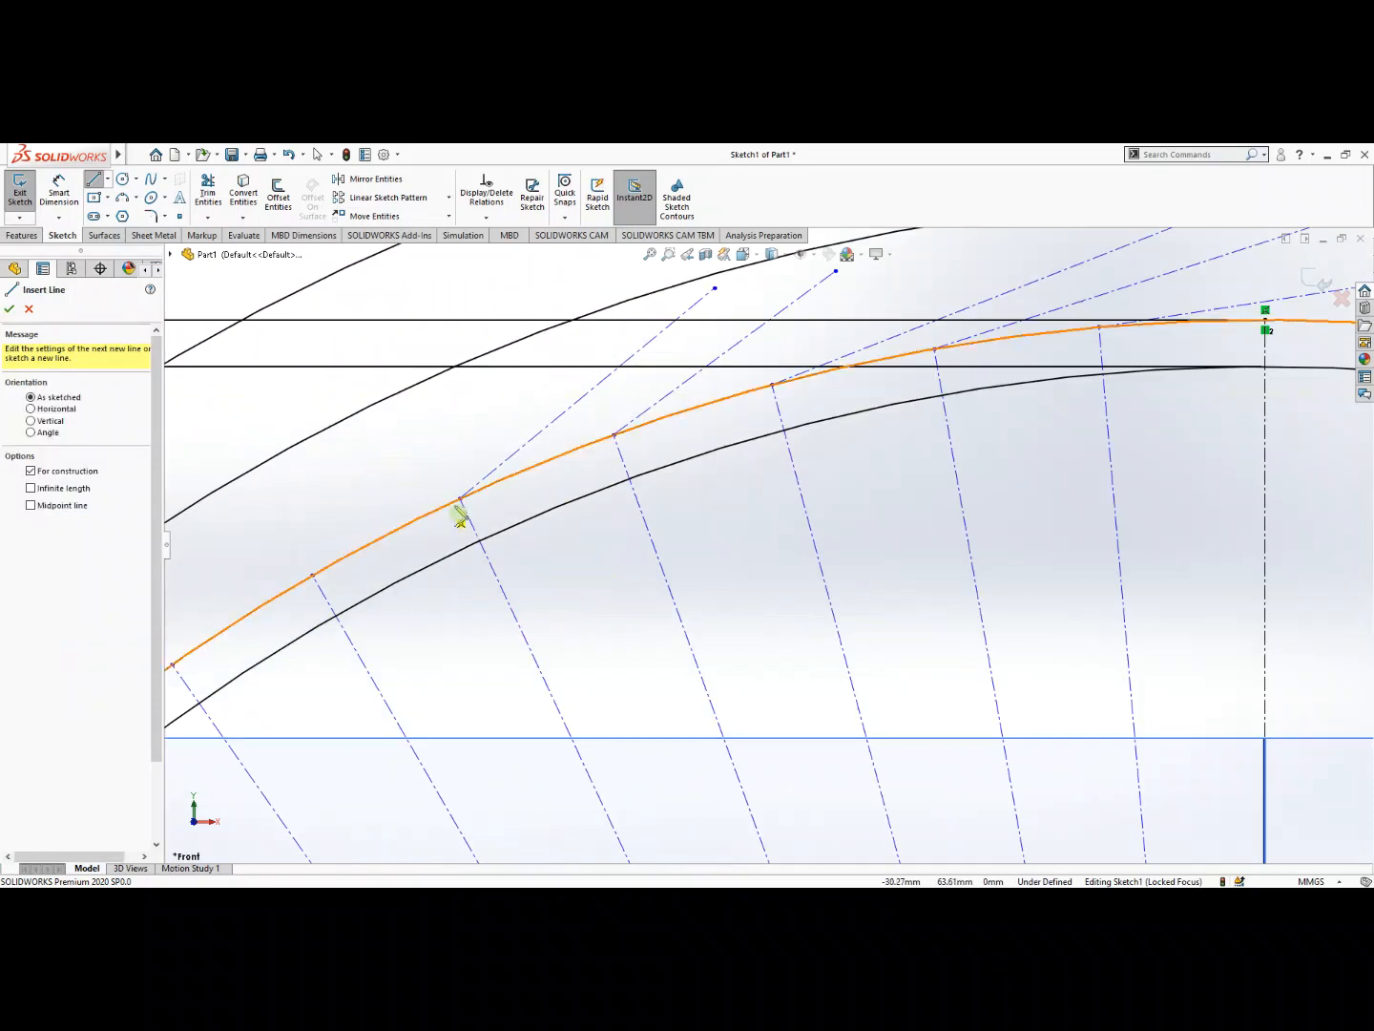
scroll(506, 501, down, 6)
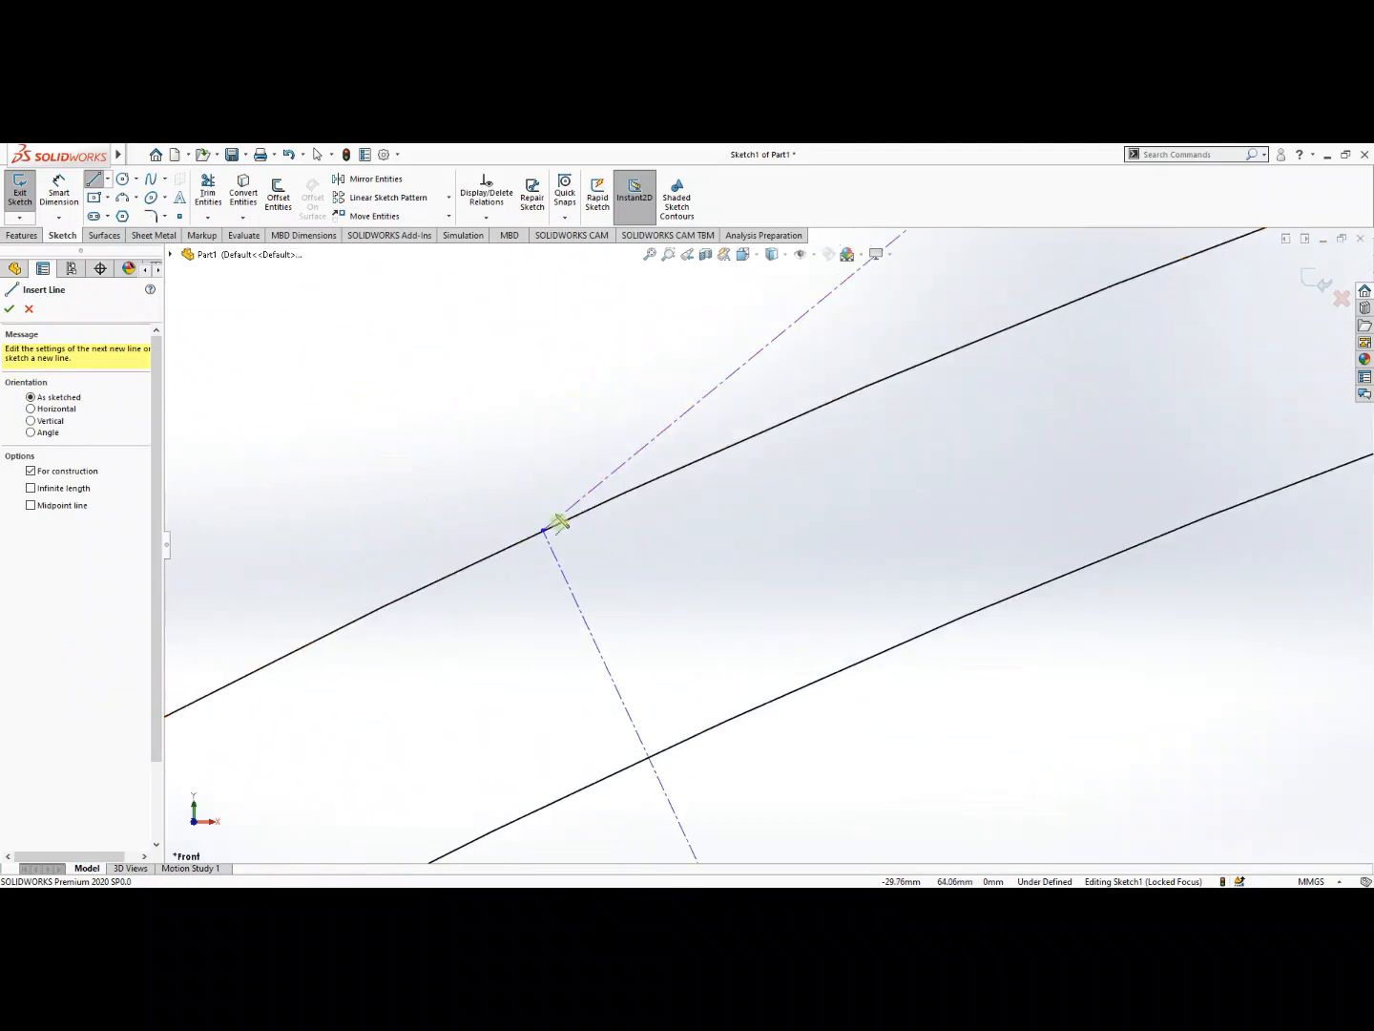
scroll(564, 556, up, 8)
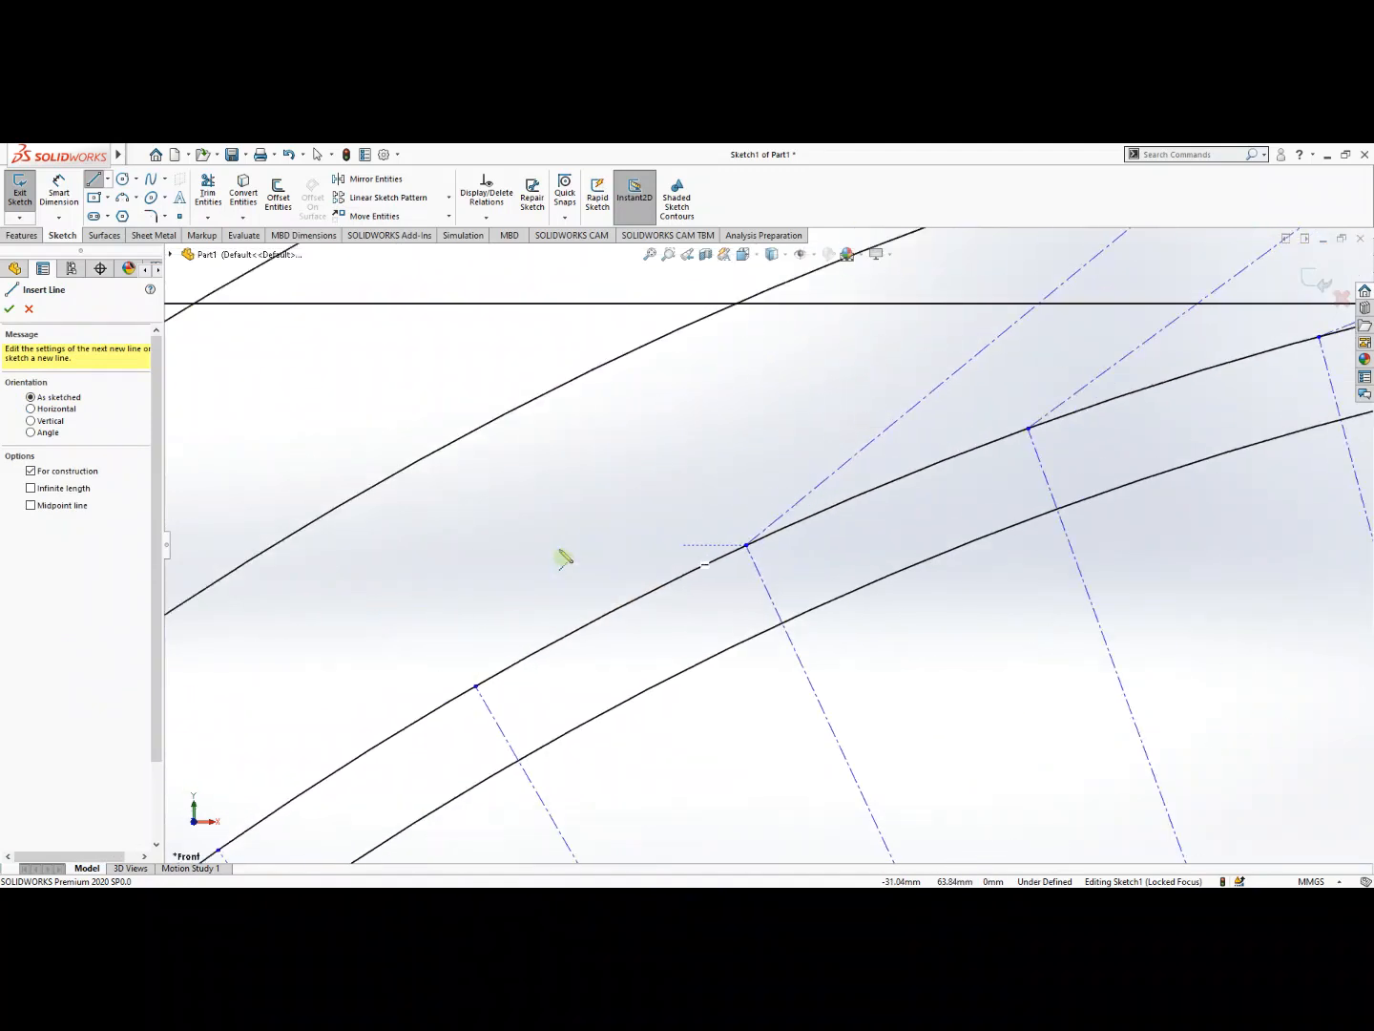
click(650, 601)
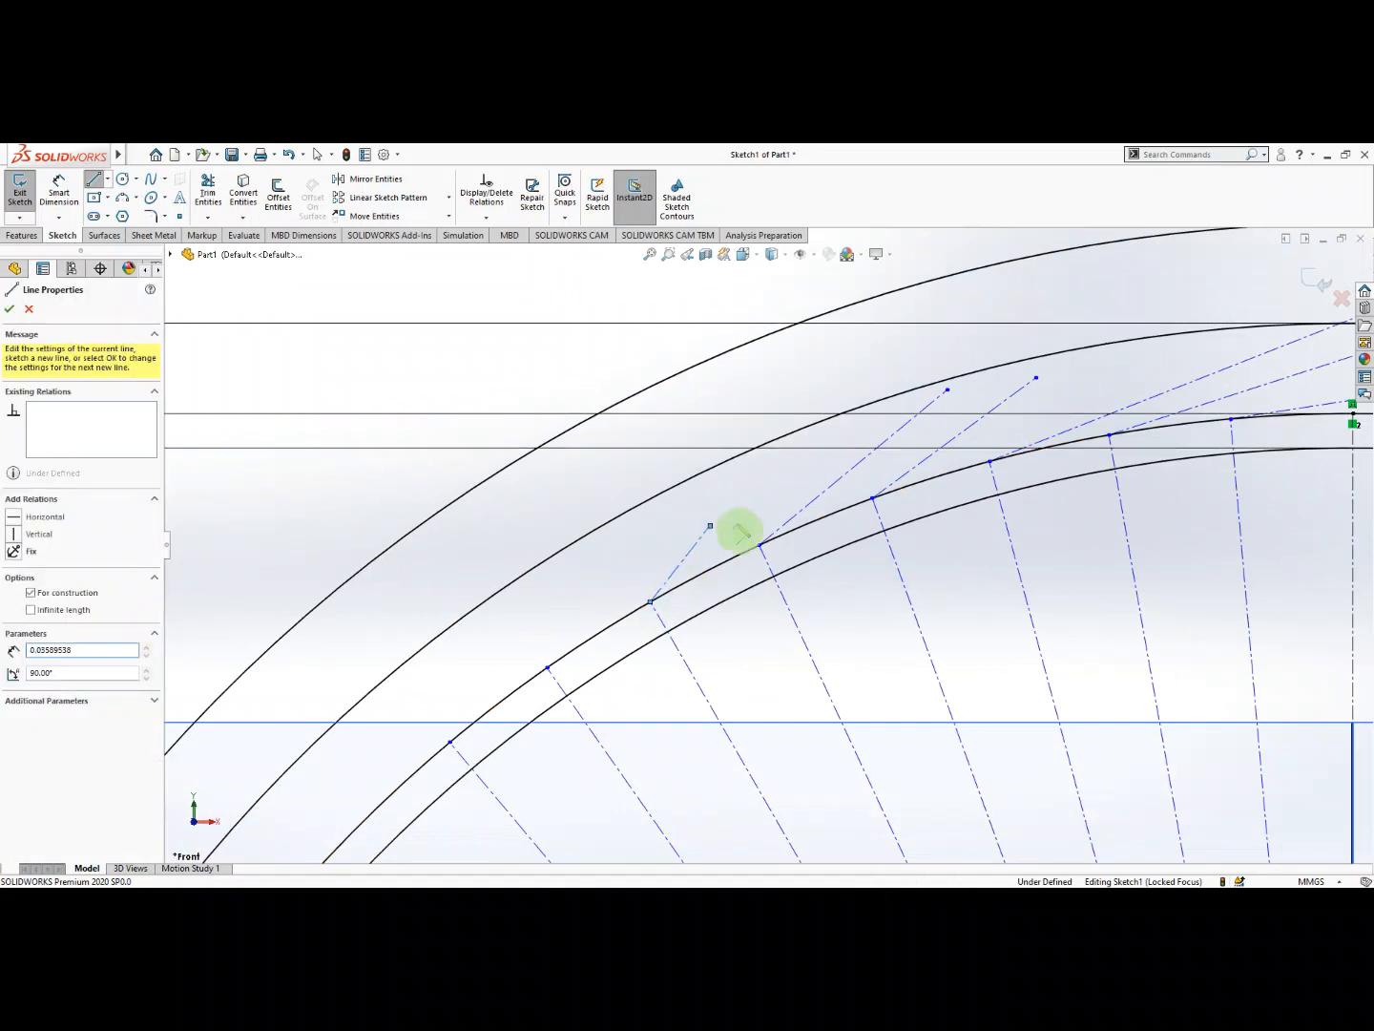
double_click(710, 526)
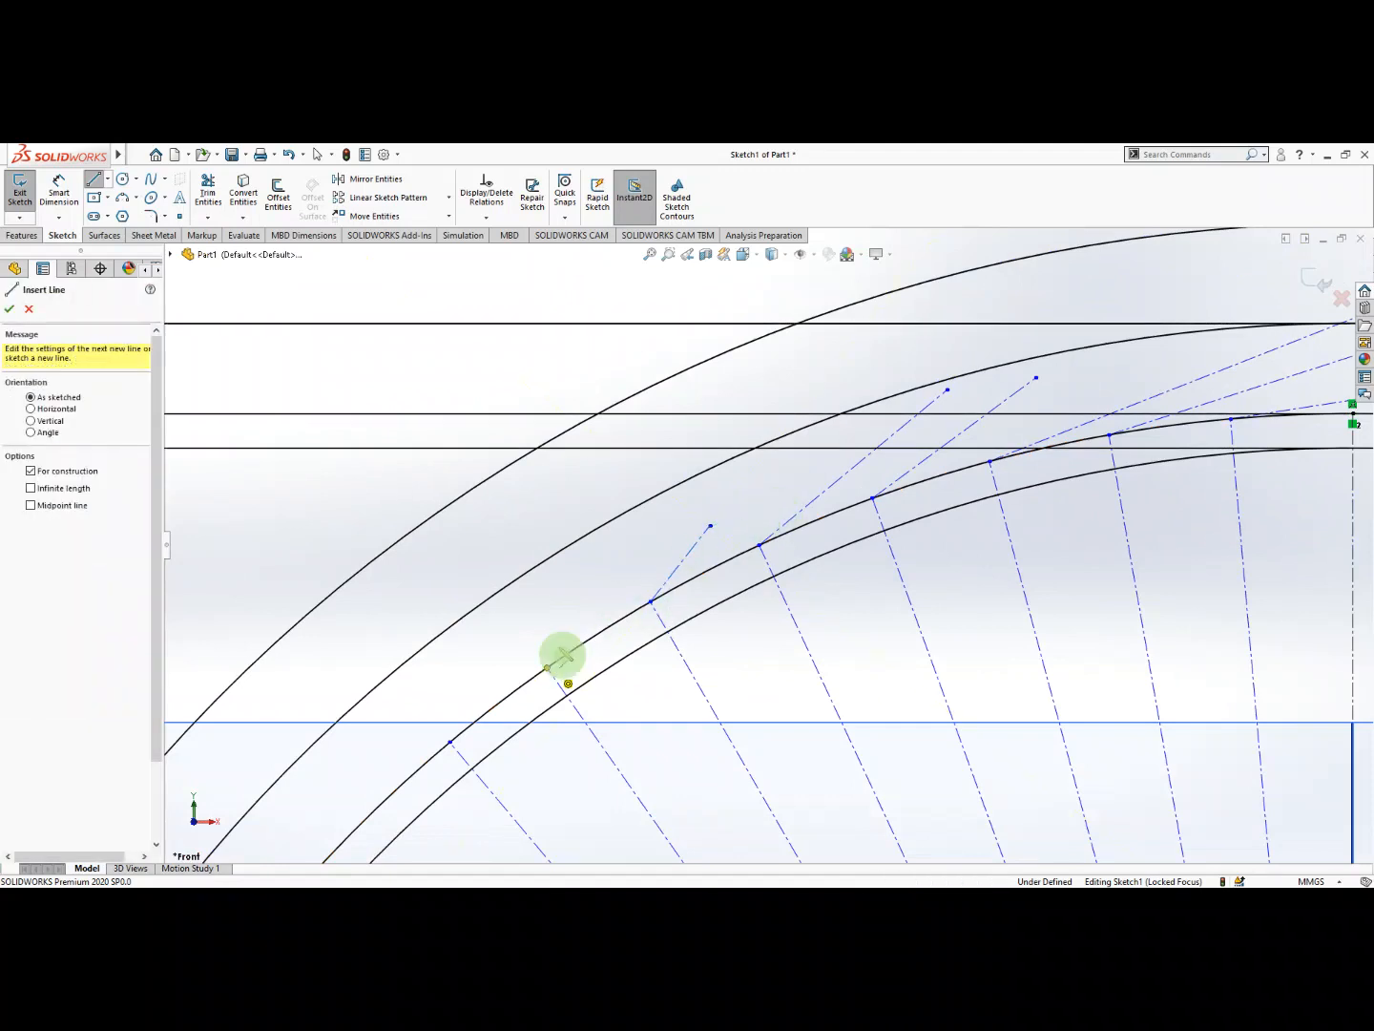
click(549, 669)
double_click(617, 540)
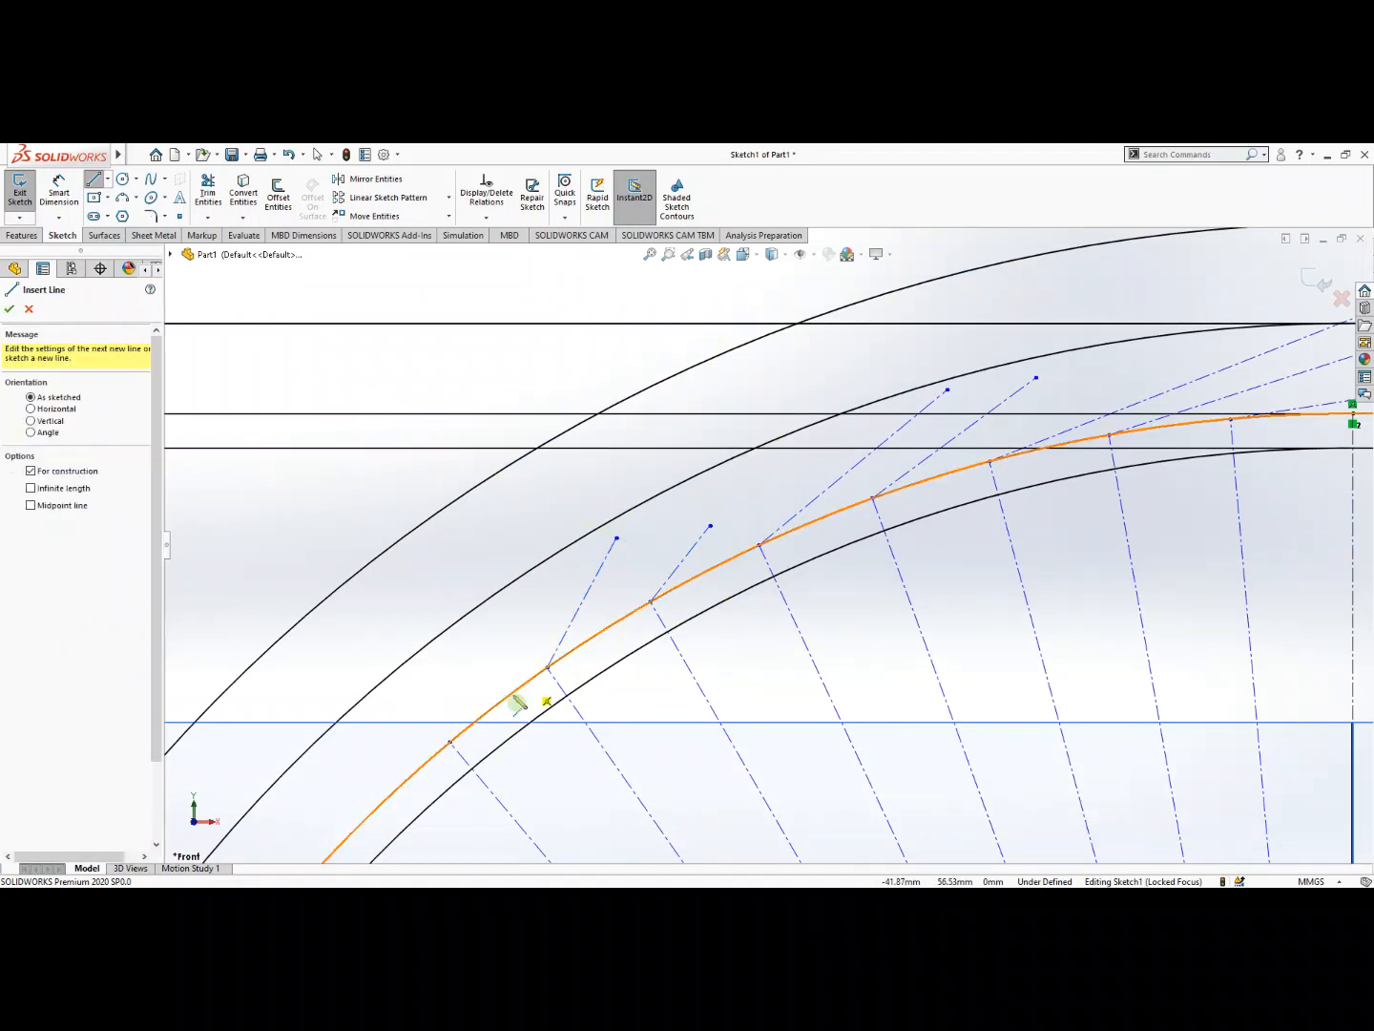
click(450, 742)
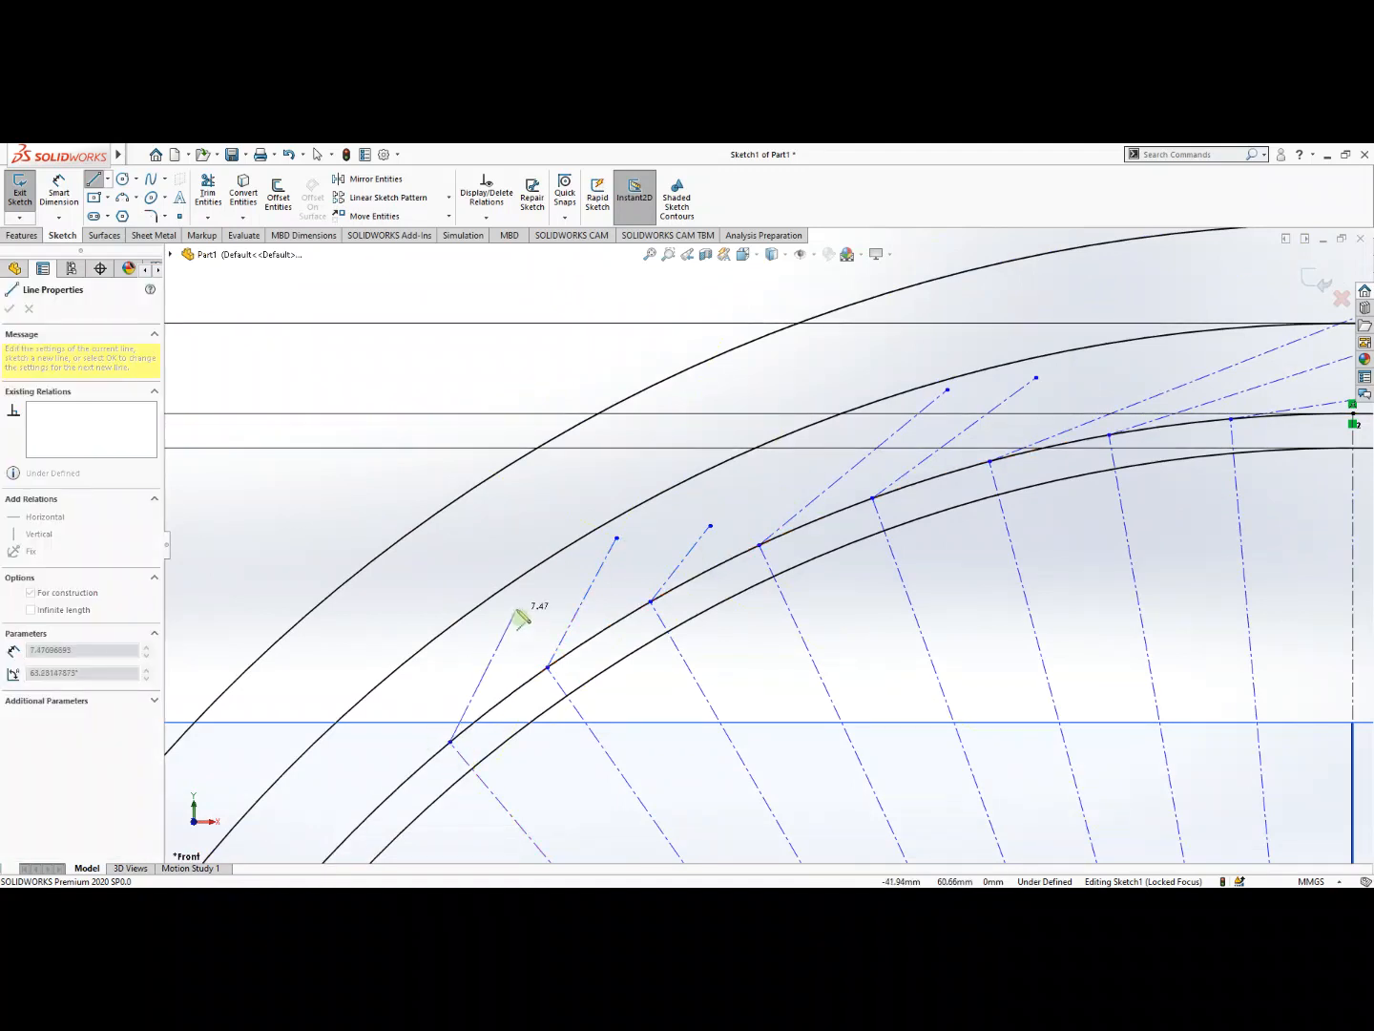
double_click(516, 607)
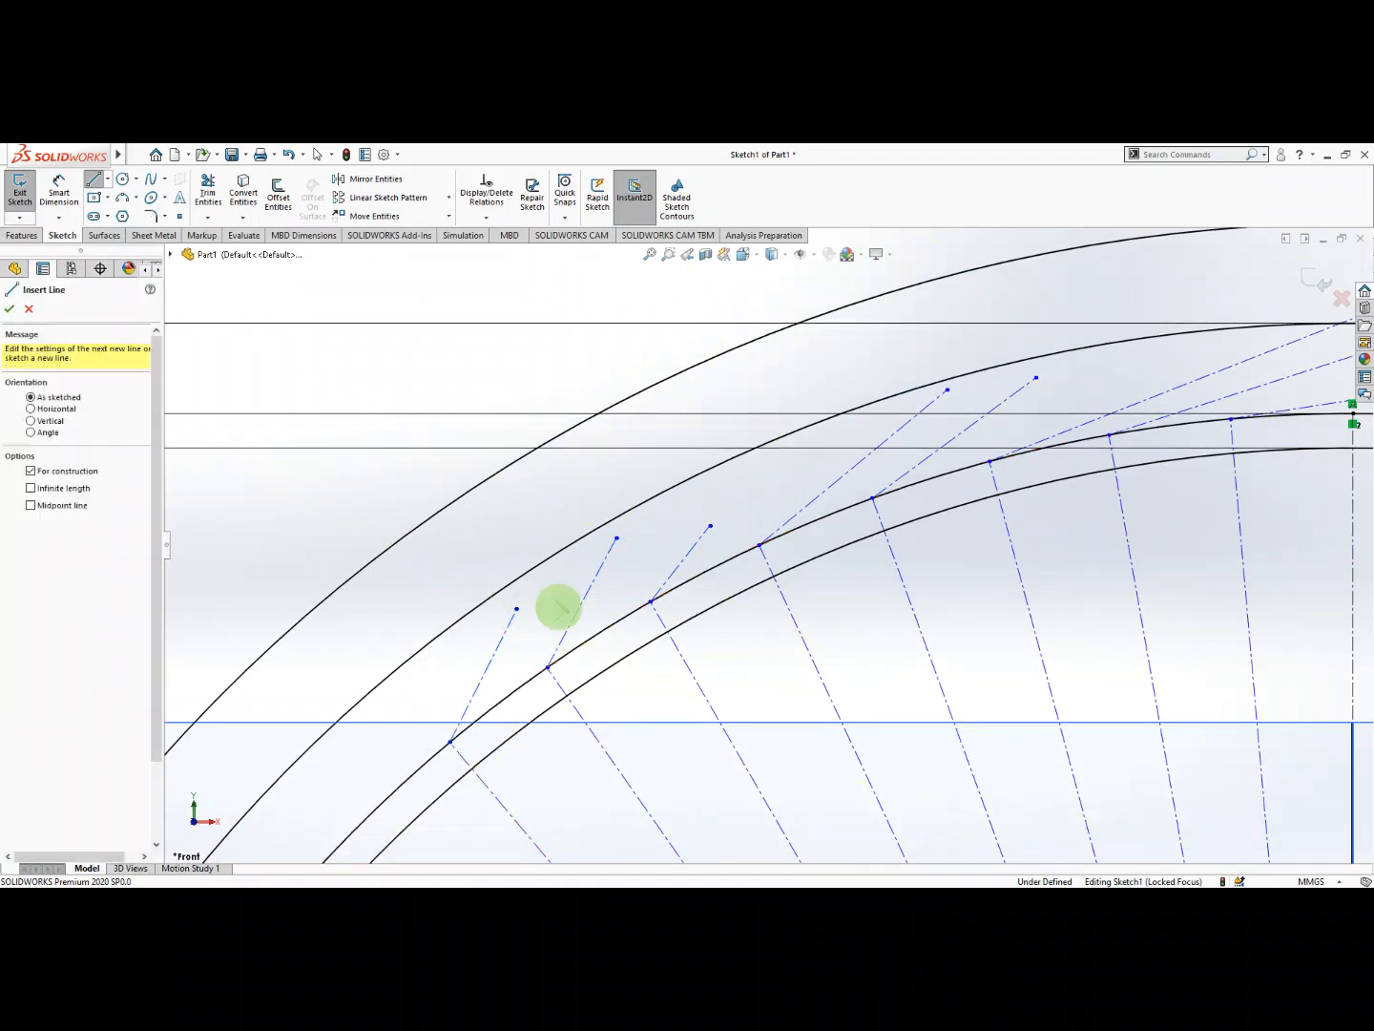
click(10, 310)
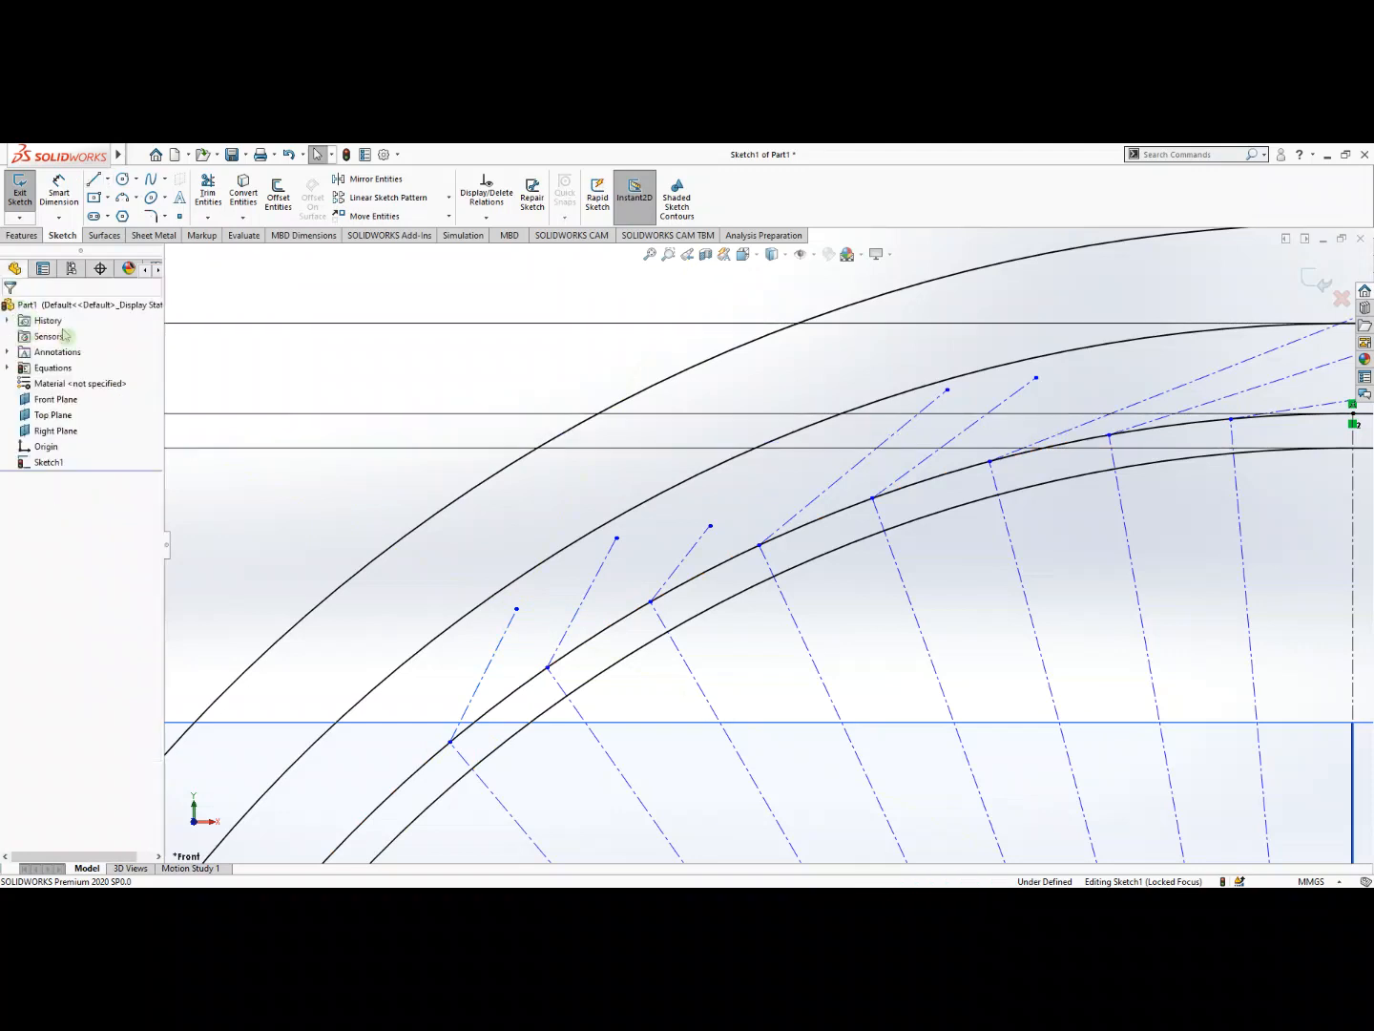
Make the sloping centerlines from the first and second patterned spokes tangent to the 140.95 mm circle.
scroll(1083, 544, up, 5)
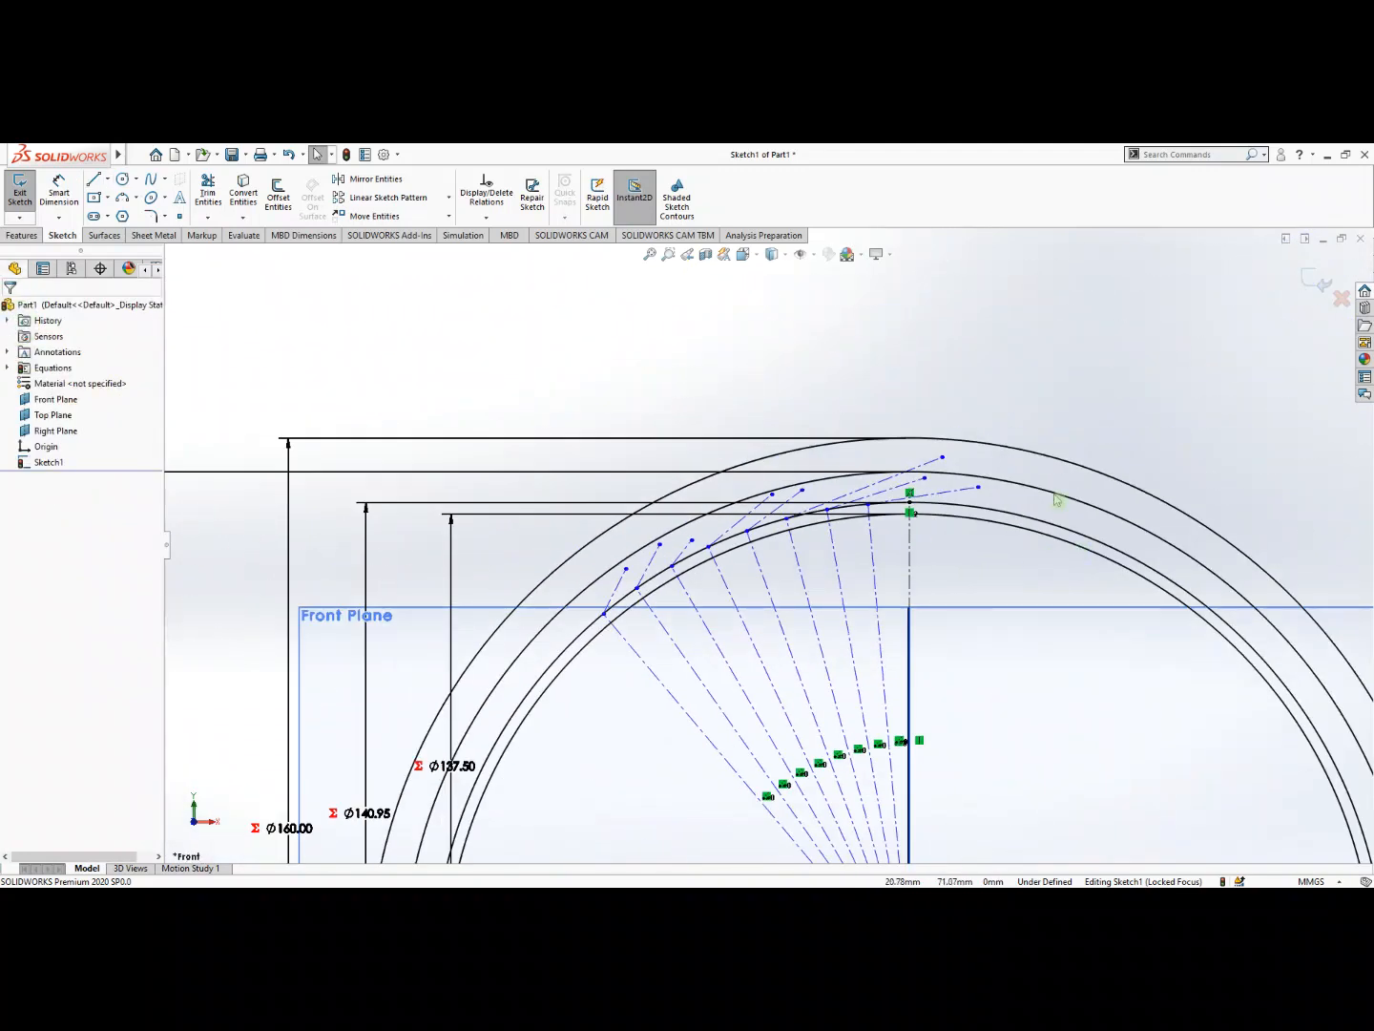
scroll(939, 549, down, 5)
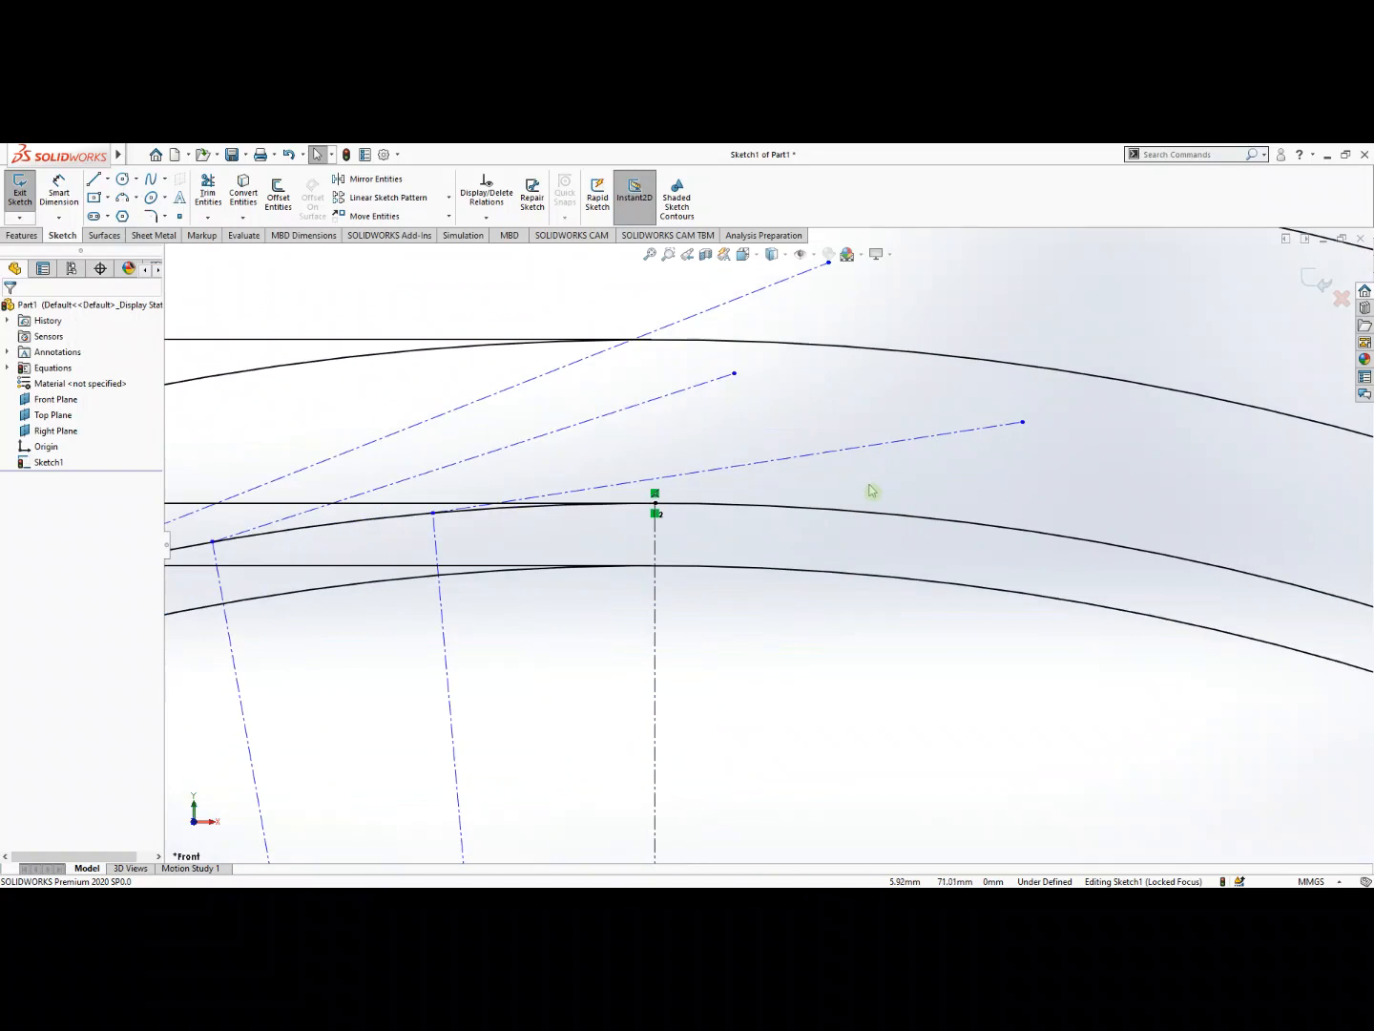
click(801, 463)
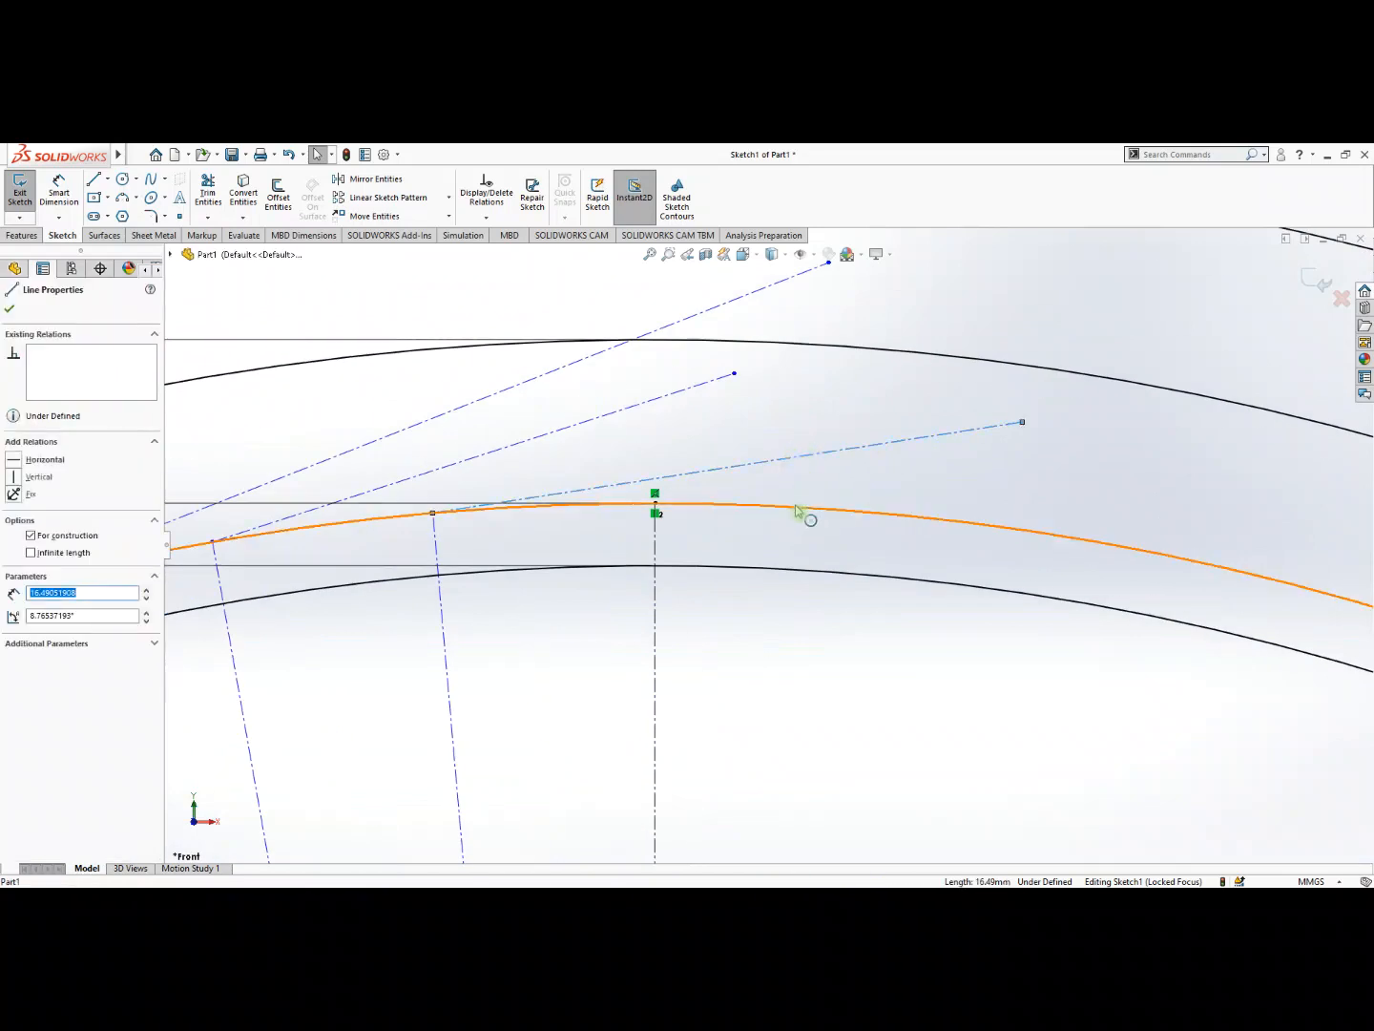
ctrl+click(796, 508)
click(835, 441)
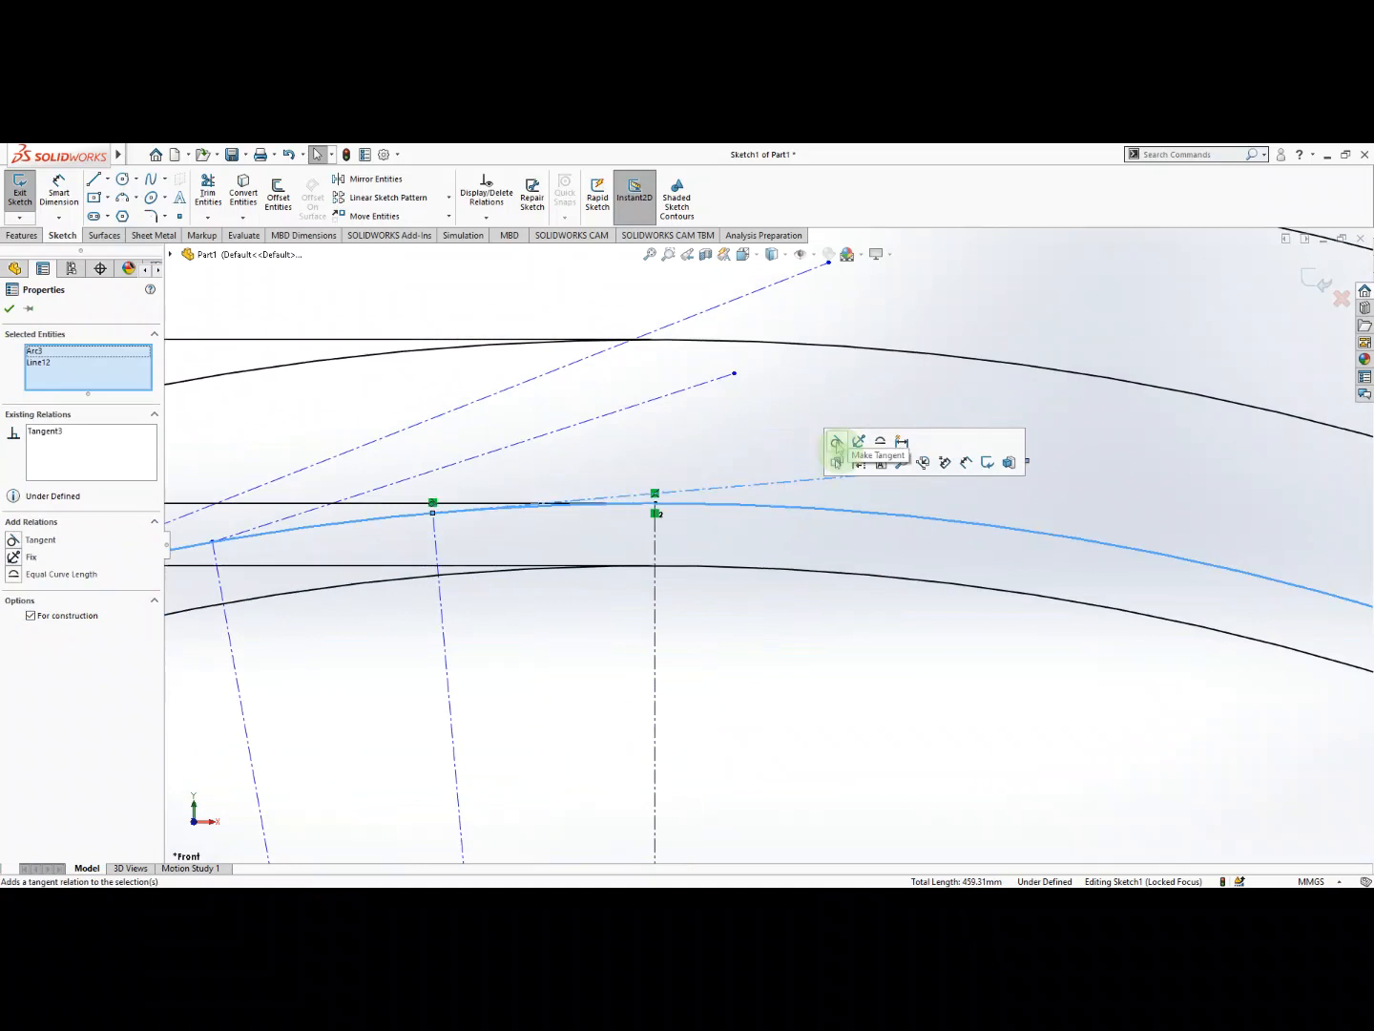
click(689, 398)
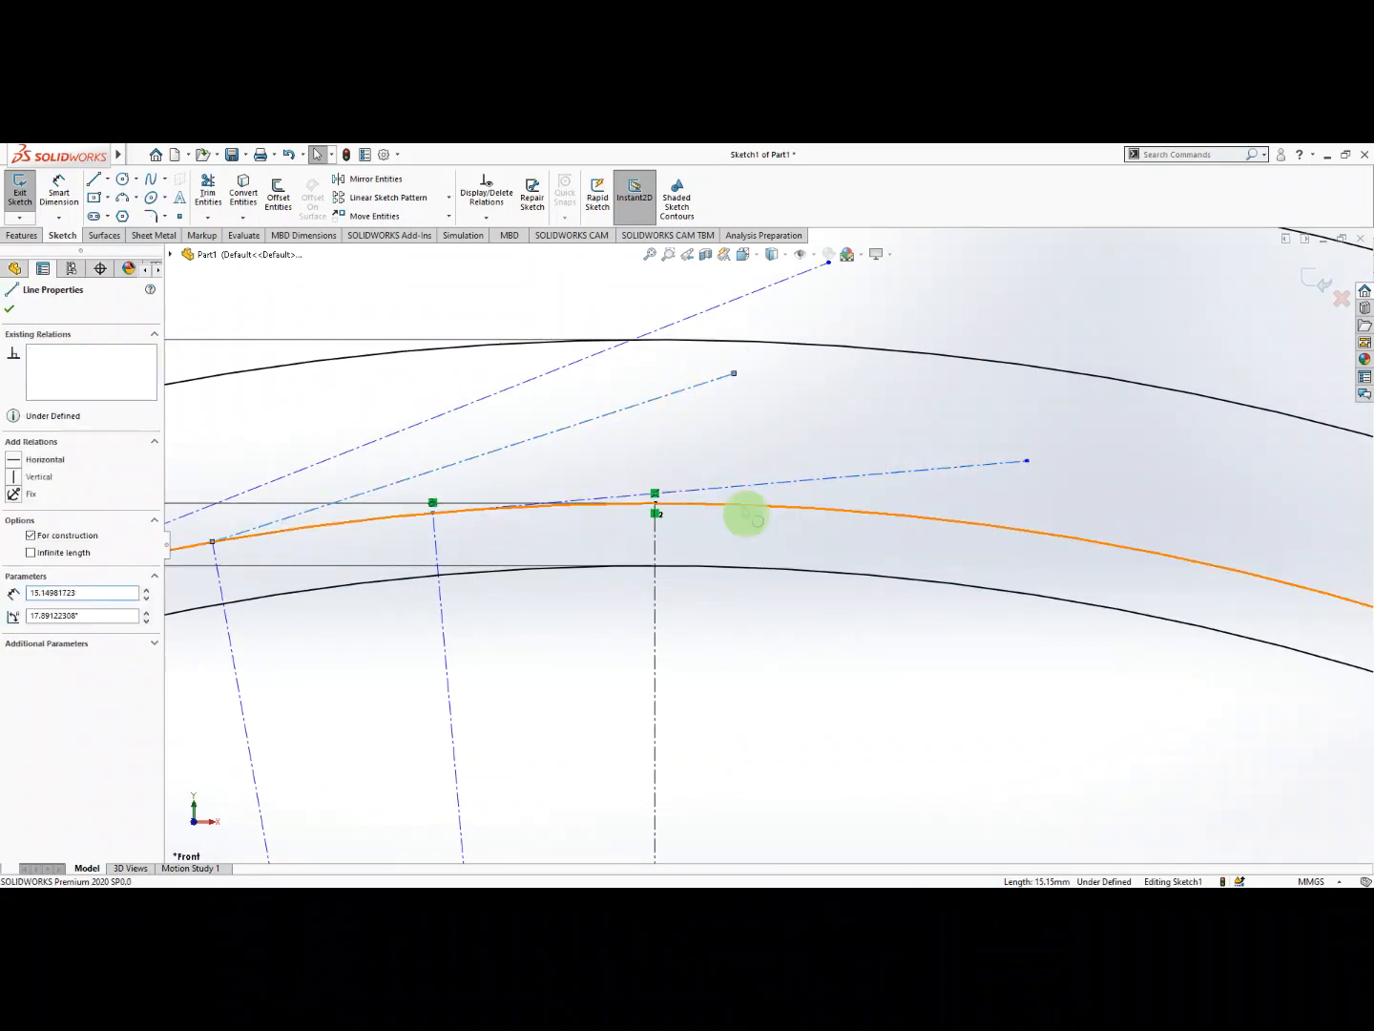
ctrl+click(747, 508)
click(783, 443)
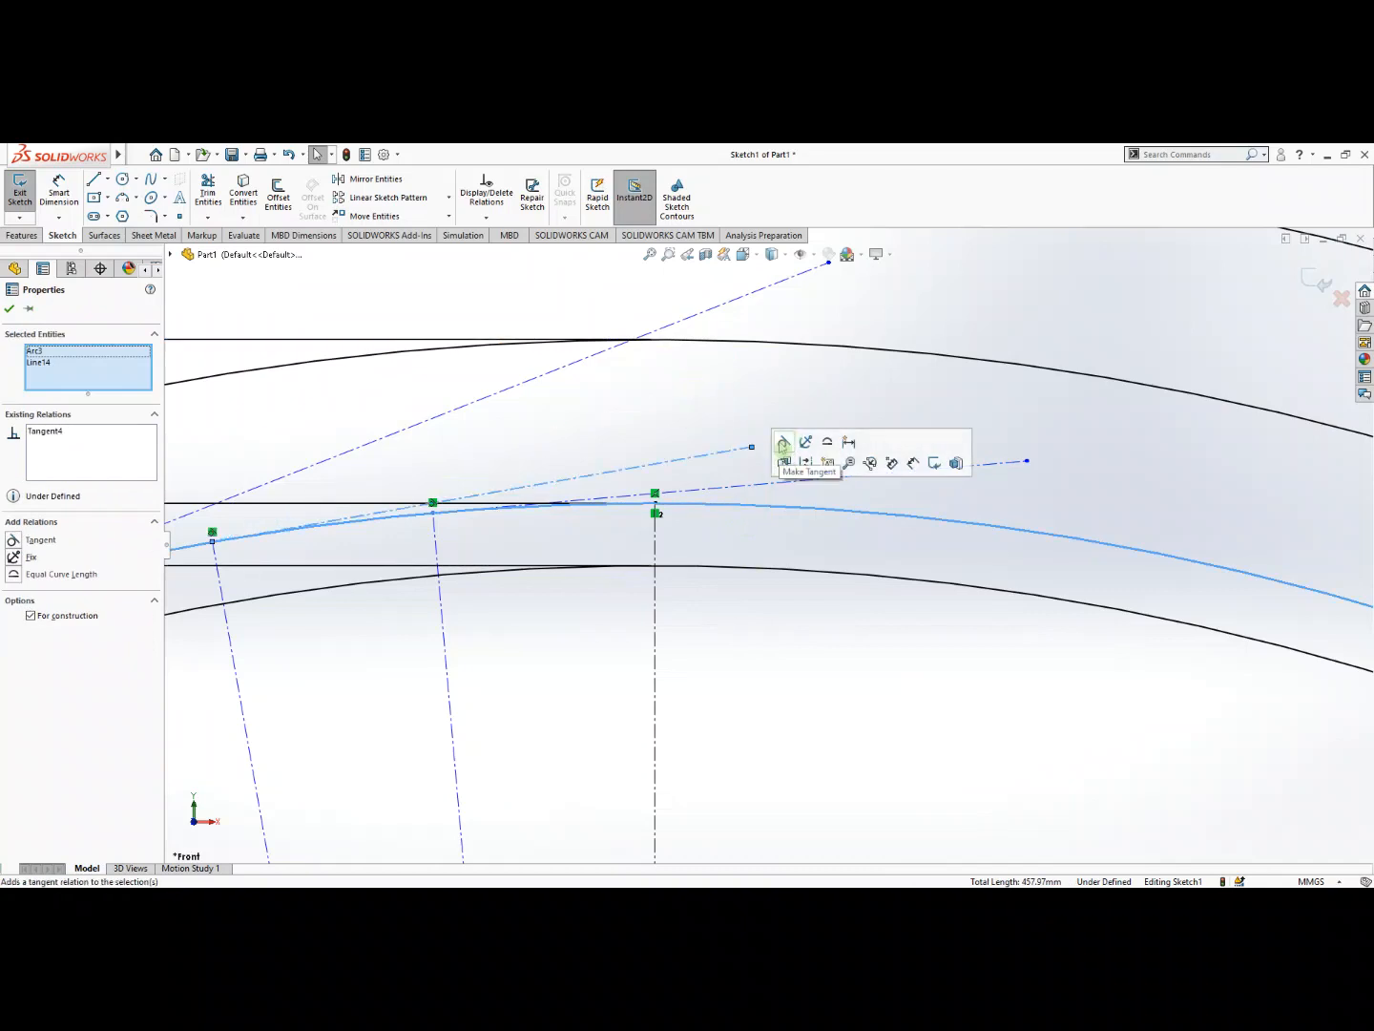
Make the sloping centerlines from the third and fourth patterned spokes tangent to the 140.95 mm circle.
click(573, 366)
ctrl+click(470, 512)
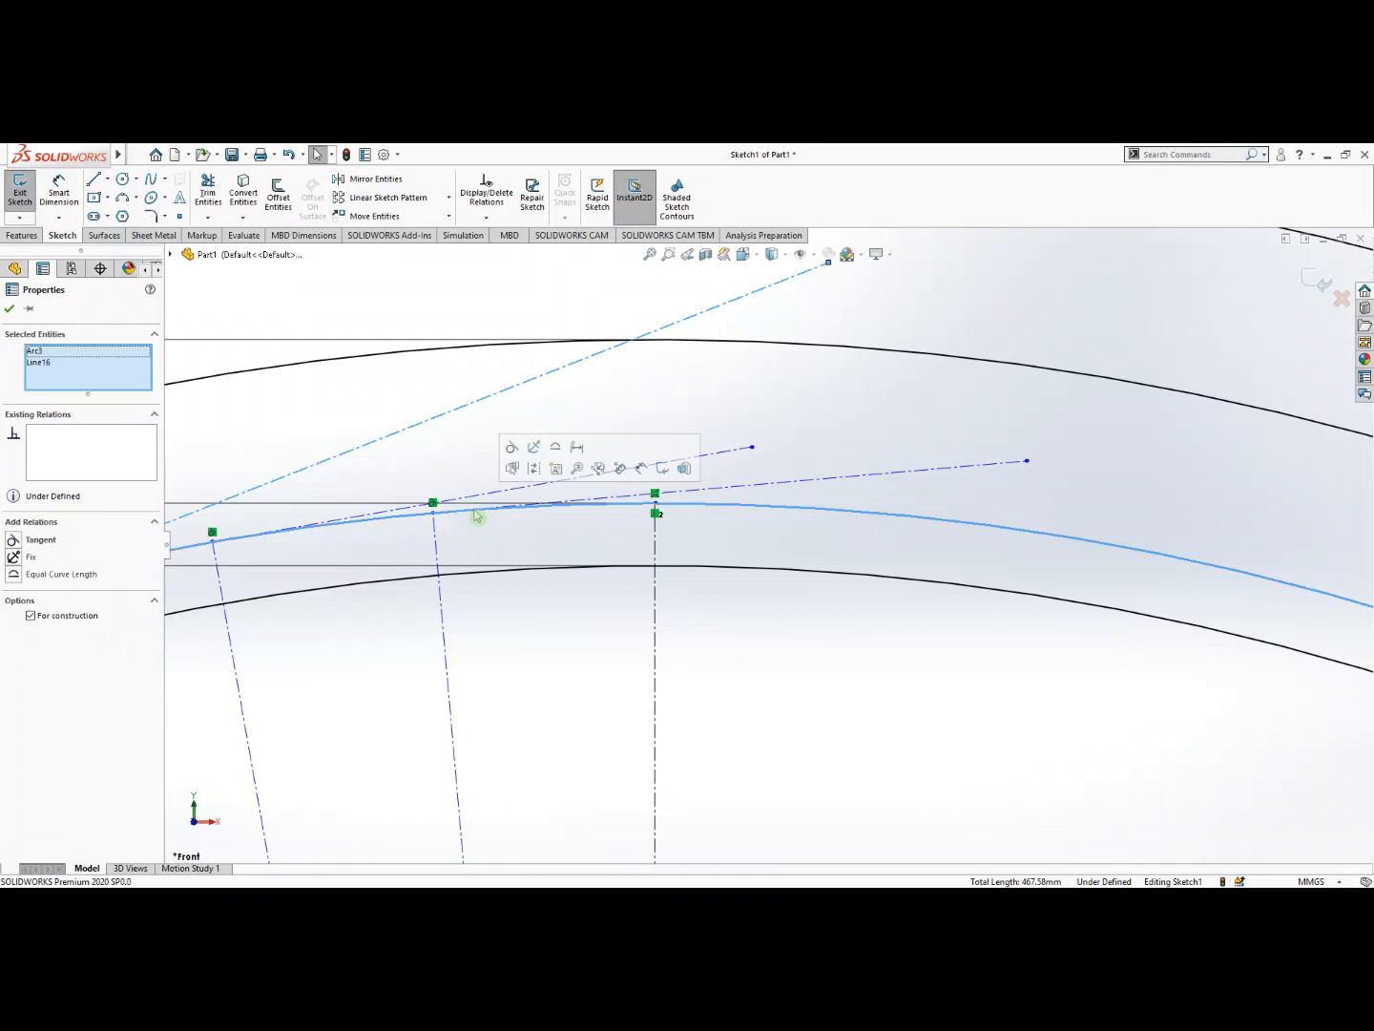
click(513, 447)
scroll(767, 452, down, 2)
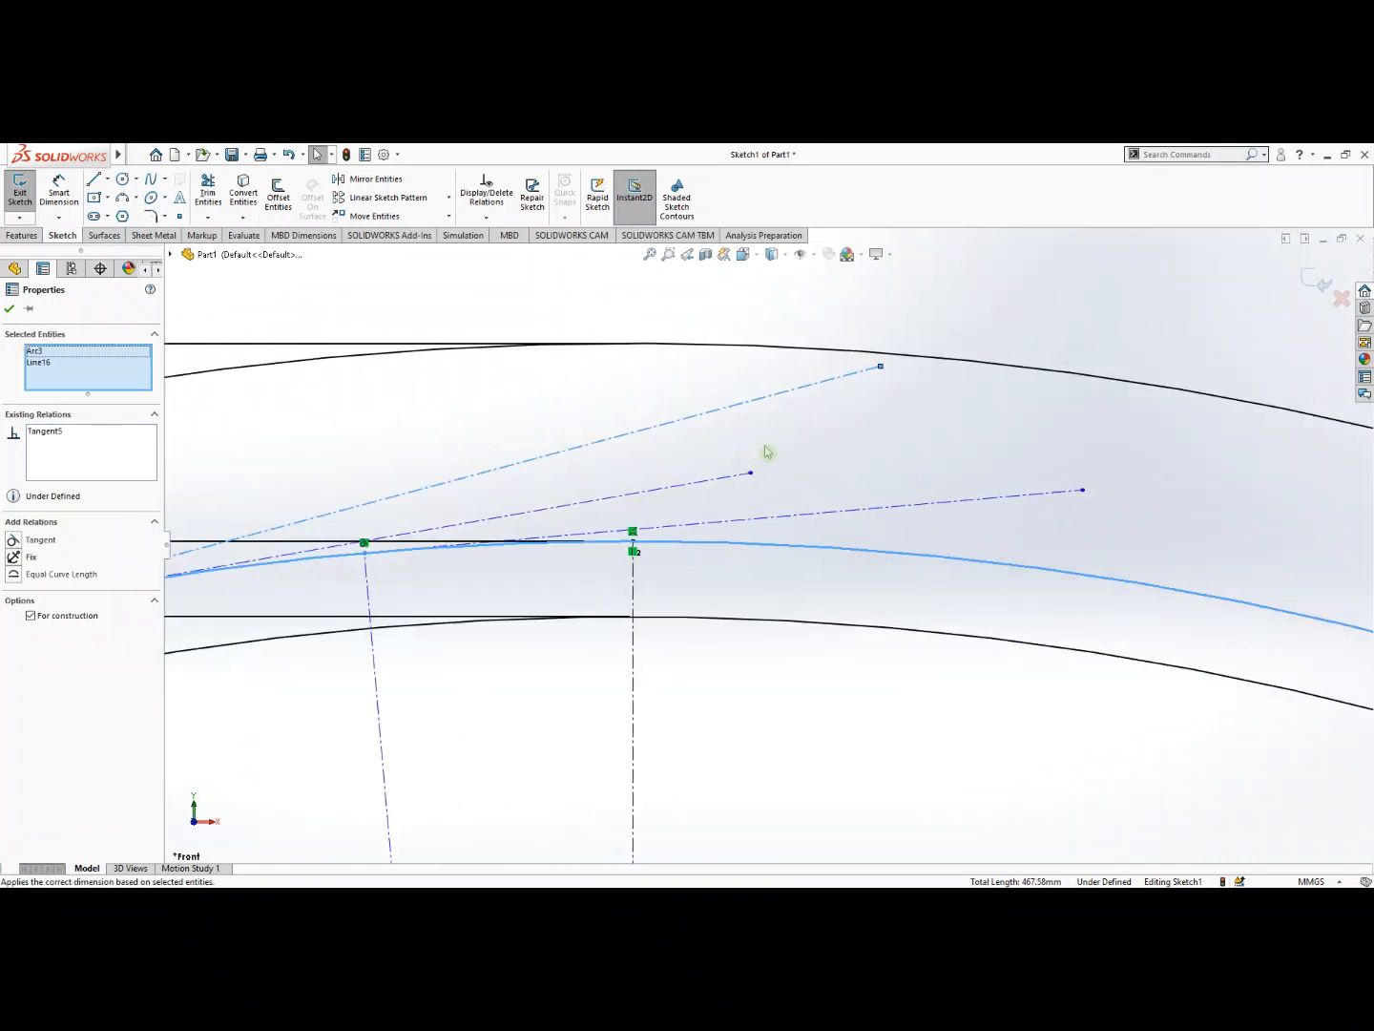
scroll(768, 451, up, 5)
click(305, 556)
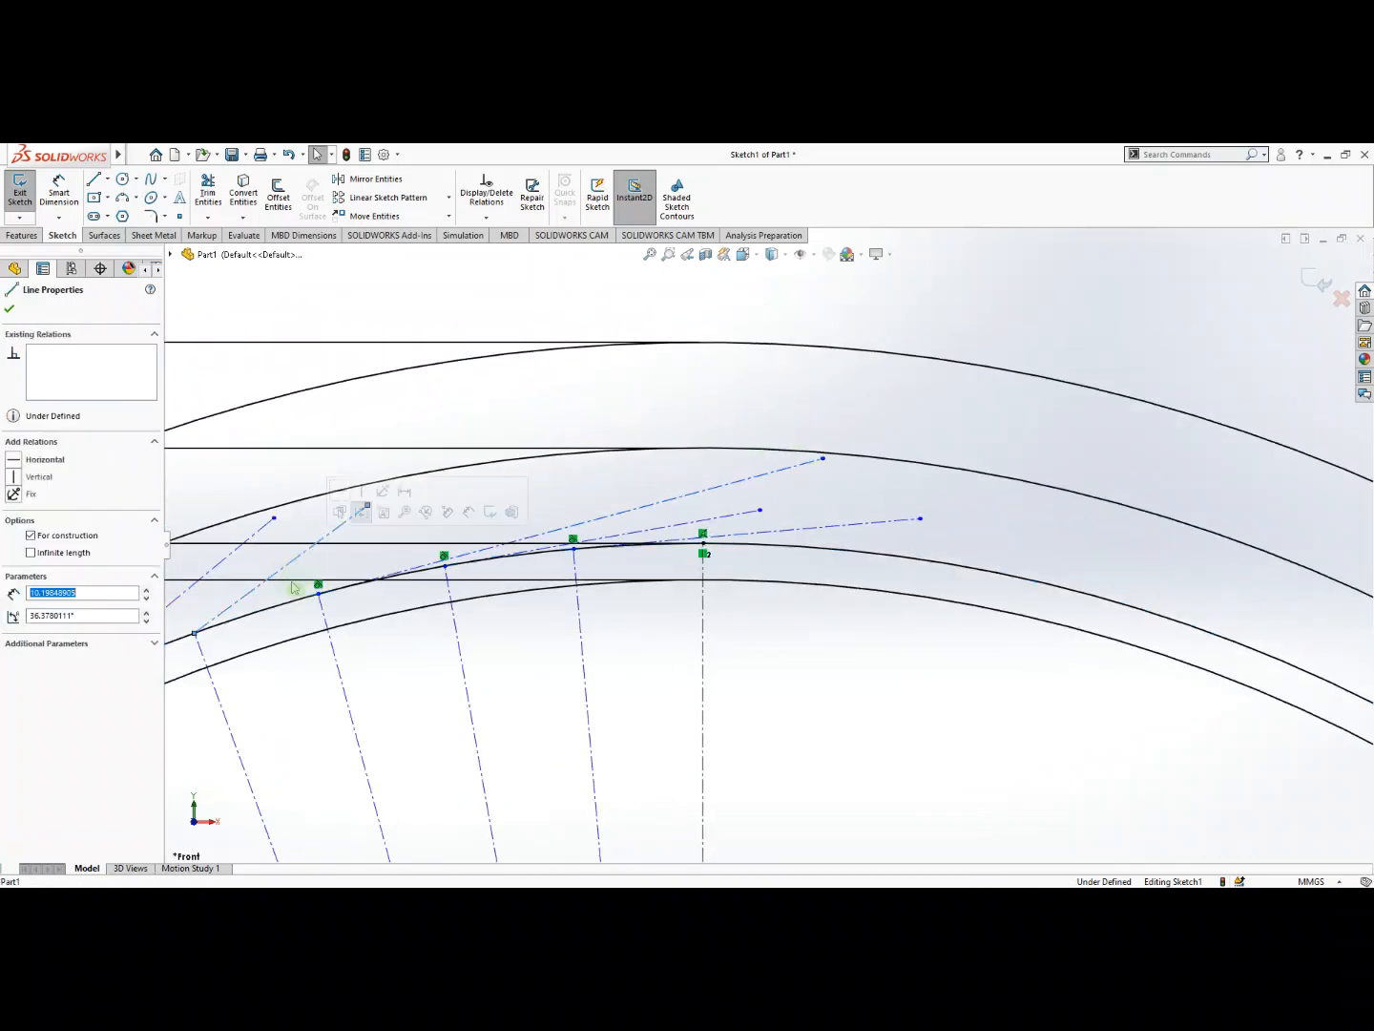
ctrl+click(287, 605)
click(326, 542)
Add a tangent relation between the fifth spoke's sloping centerline and the 140.95 mm circle.
scroll(469, 506, up, 3)
click(459, 590)
ctrl+click(454, 614)
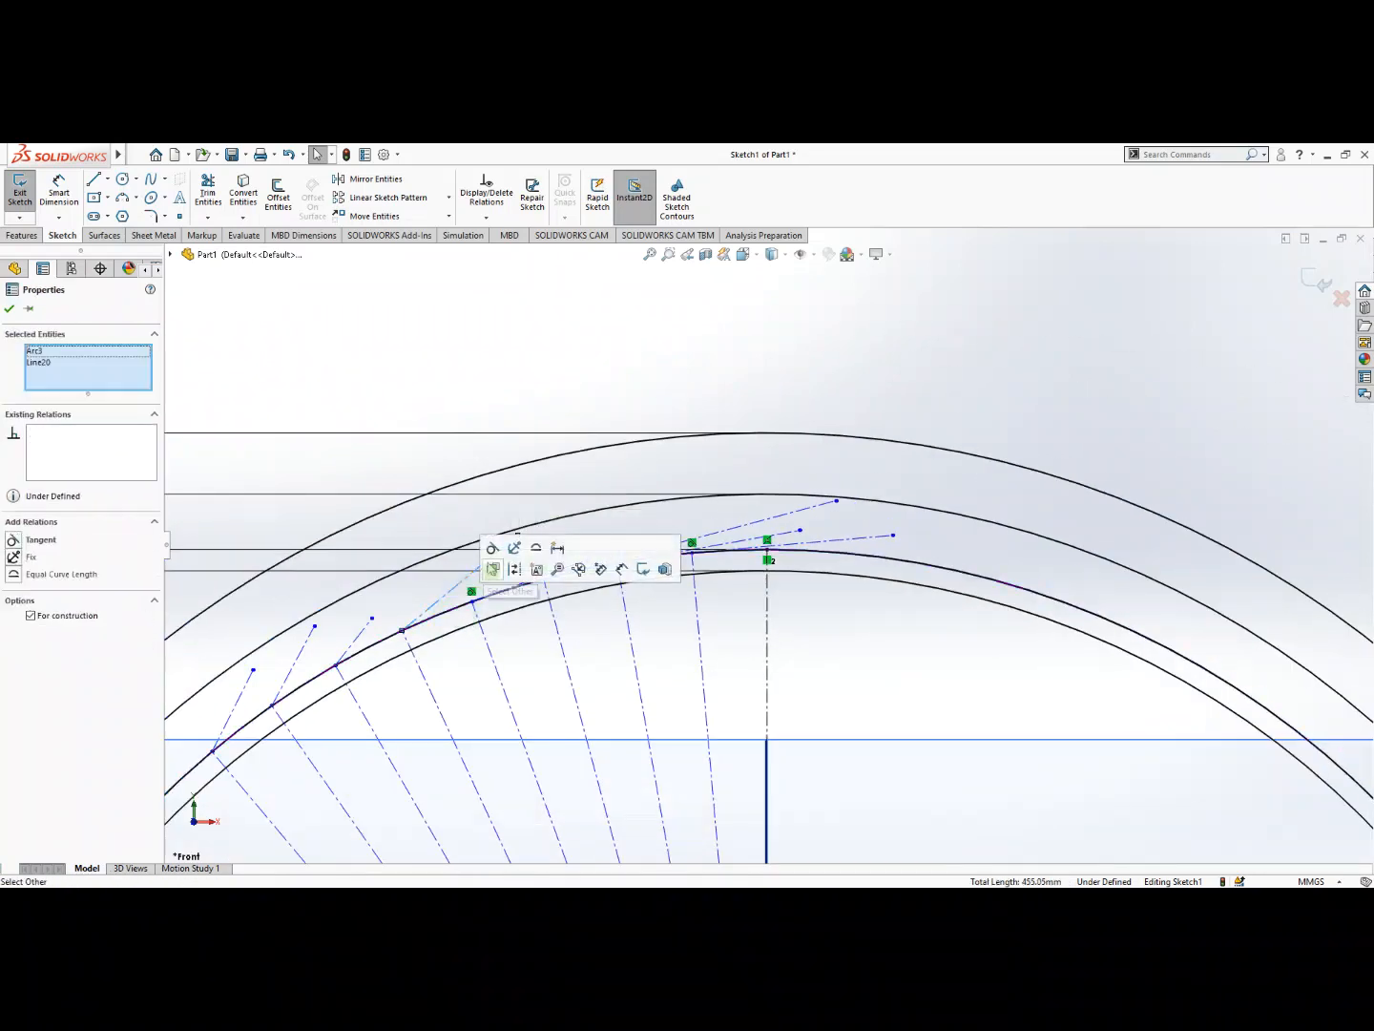
click(492, 547)
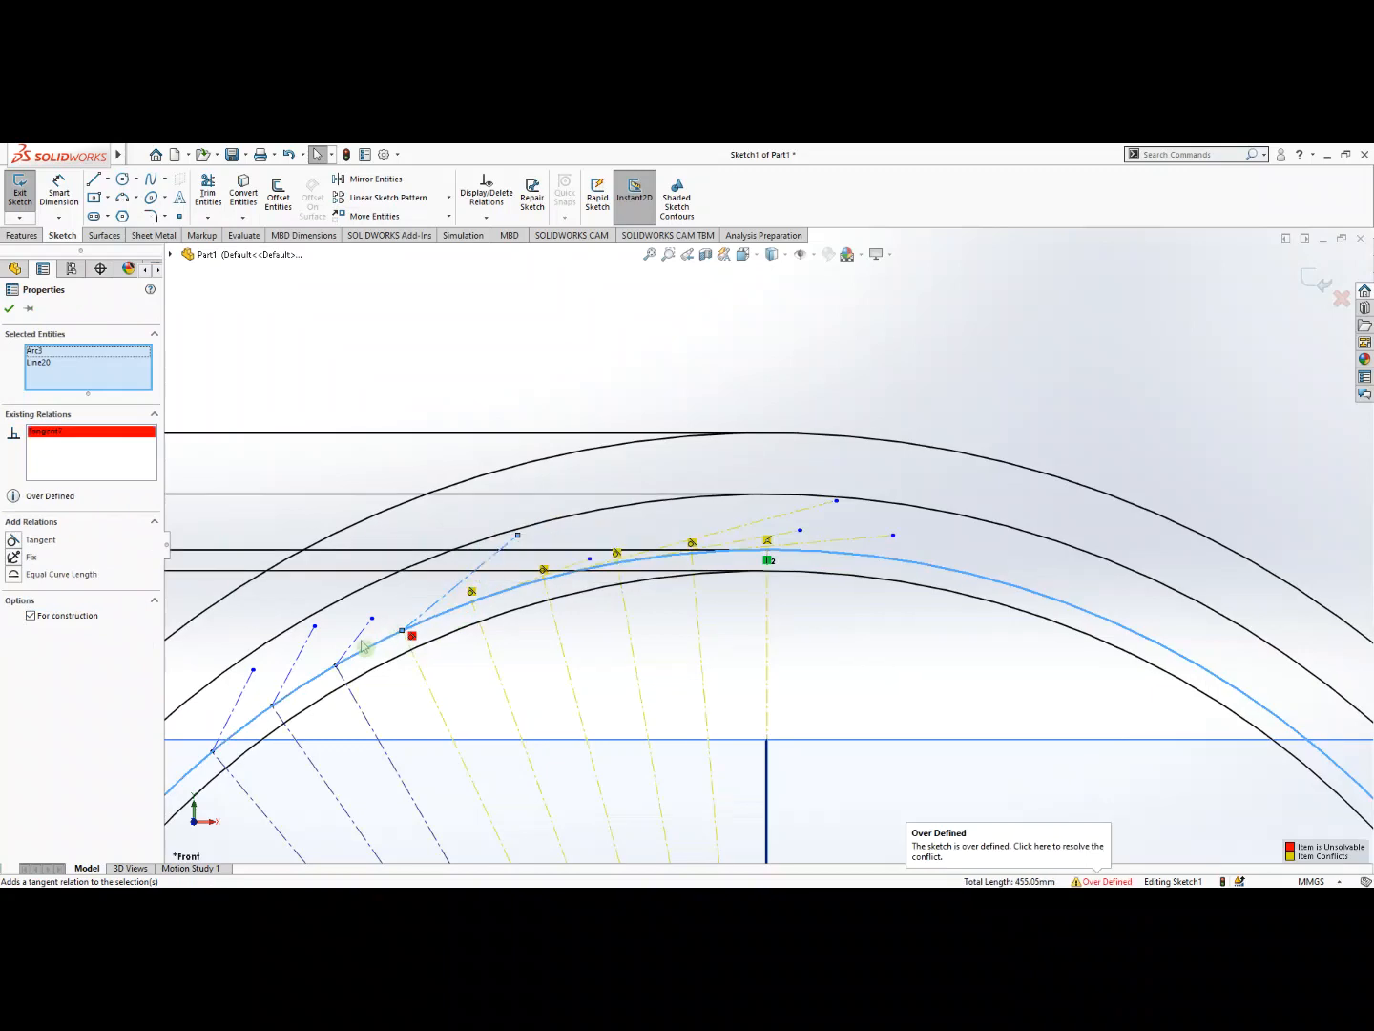
Try to move the free end of the fifth spoke's sloping centerline onto the 140.95 mm circle, and undo the move.
drag(518, 539, 475, 586)
scroll(447, 626, down, 3)
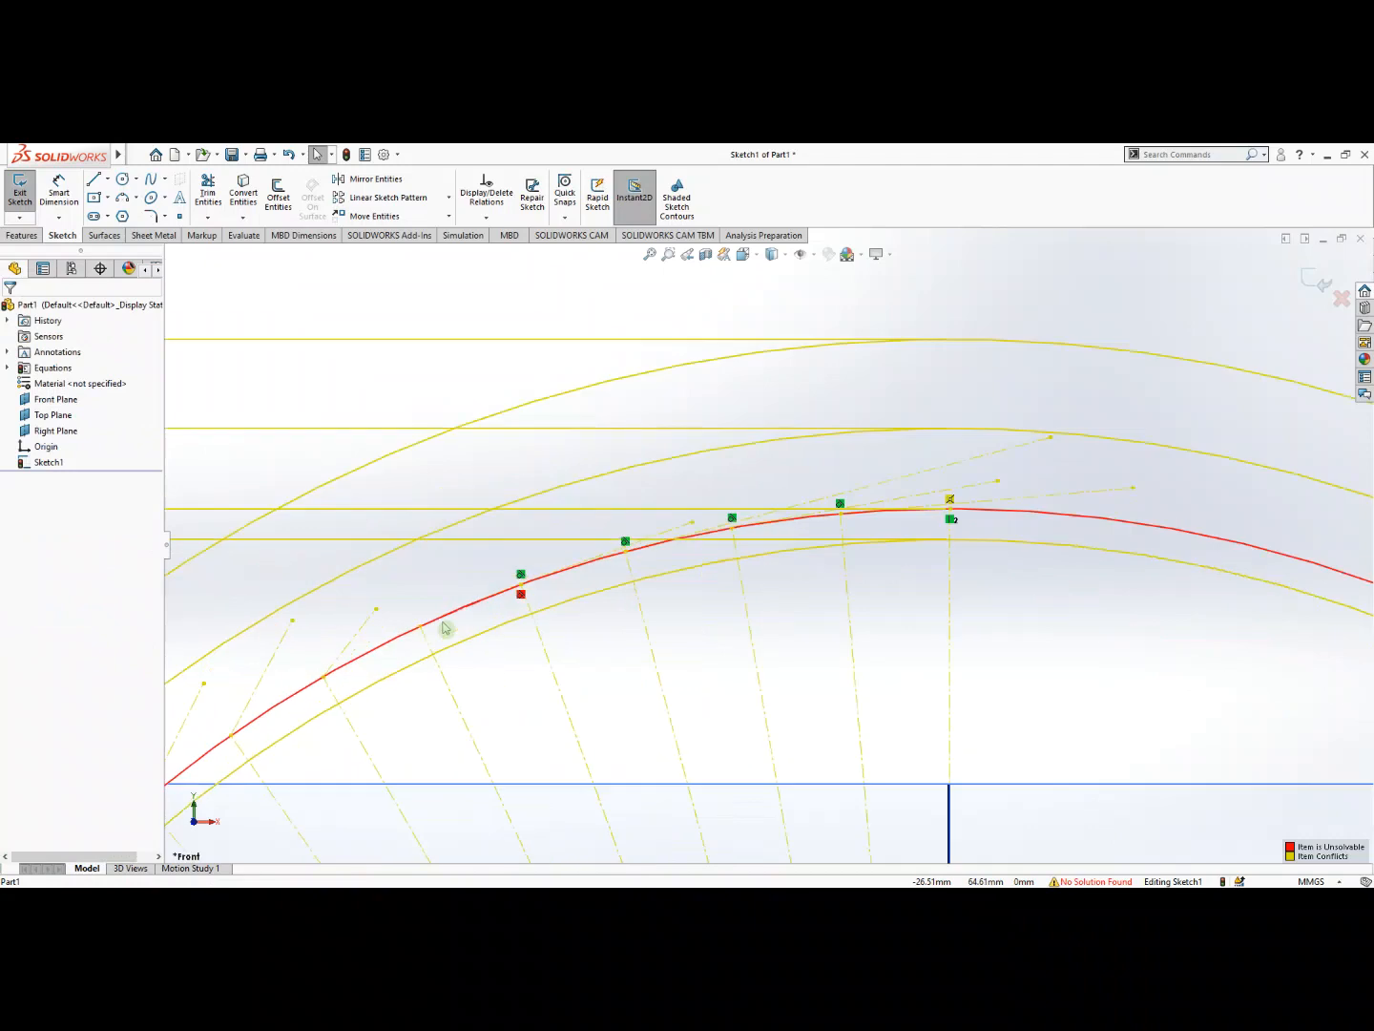
scroll(446, 627, down, 2)
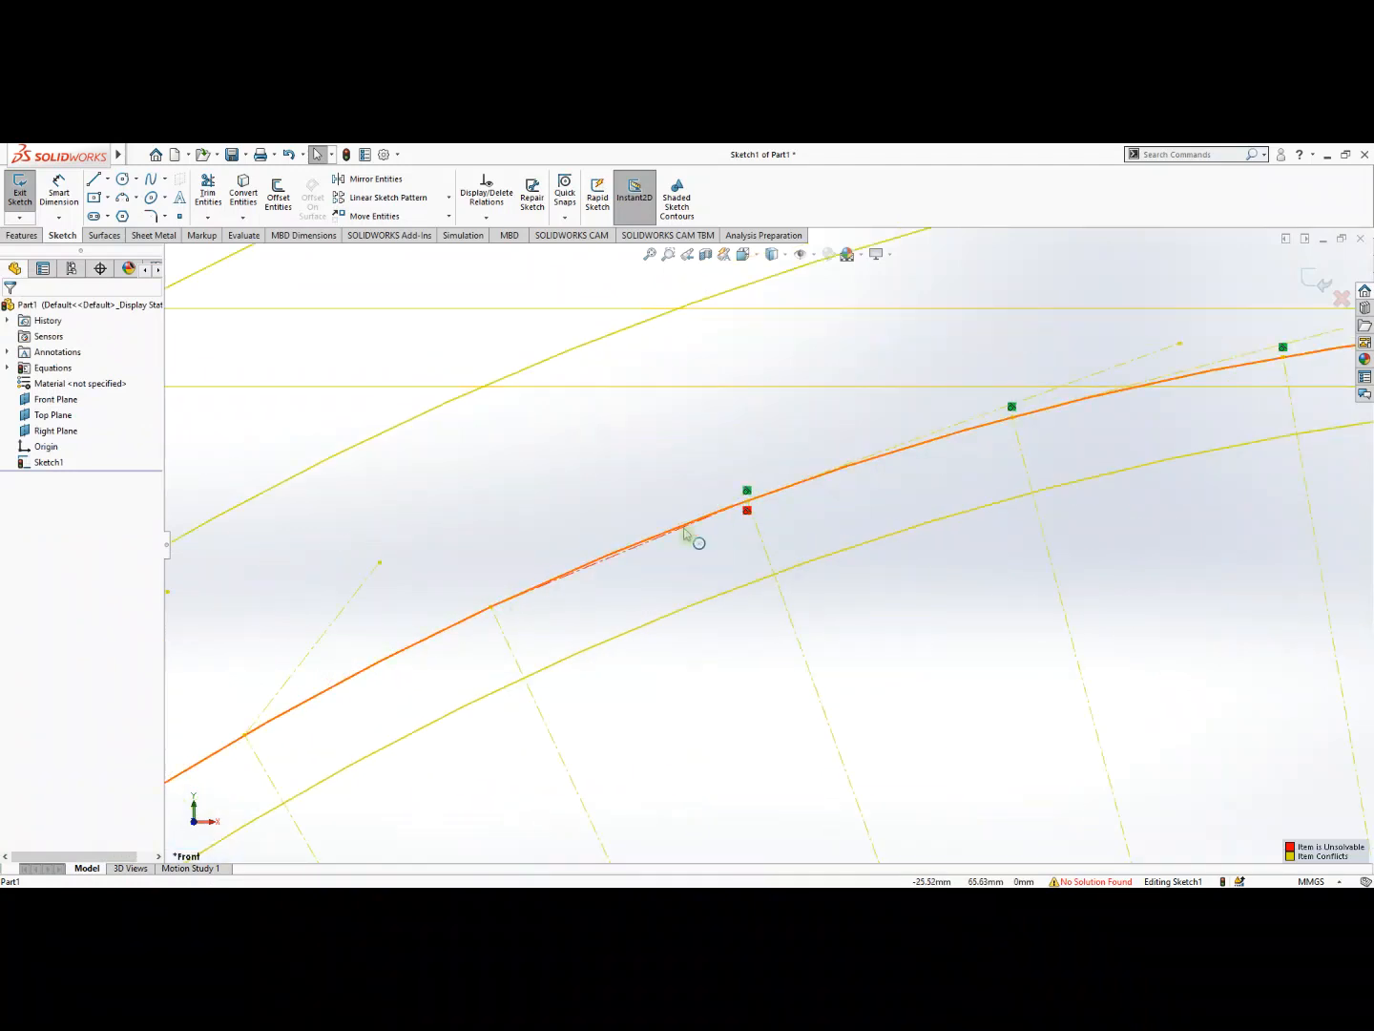
key(ctrl+z)
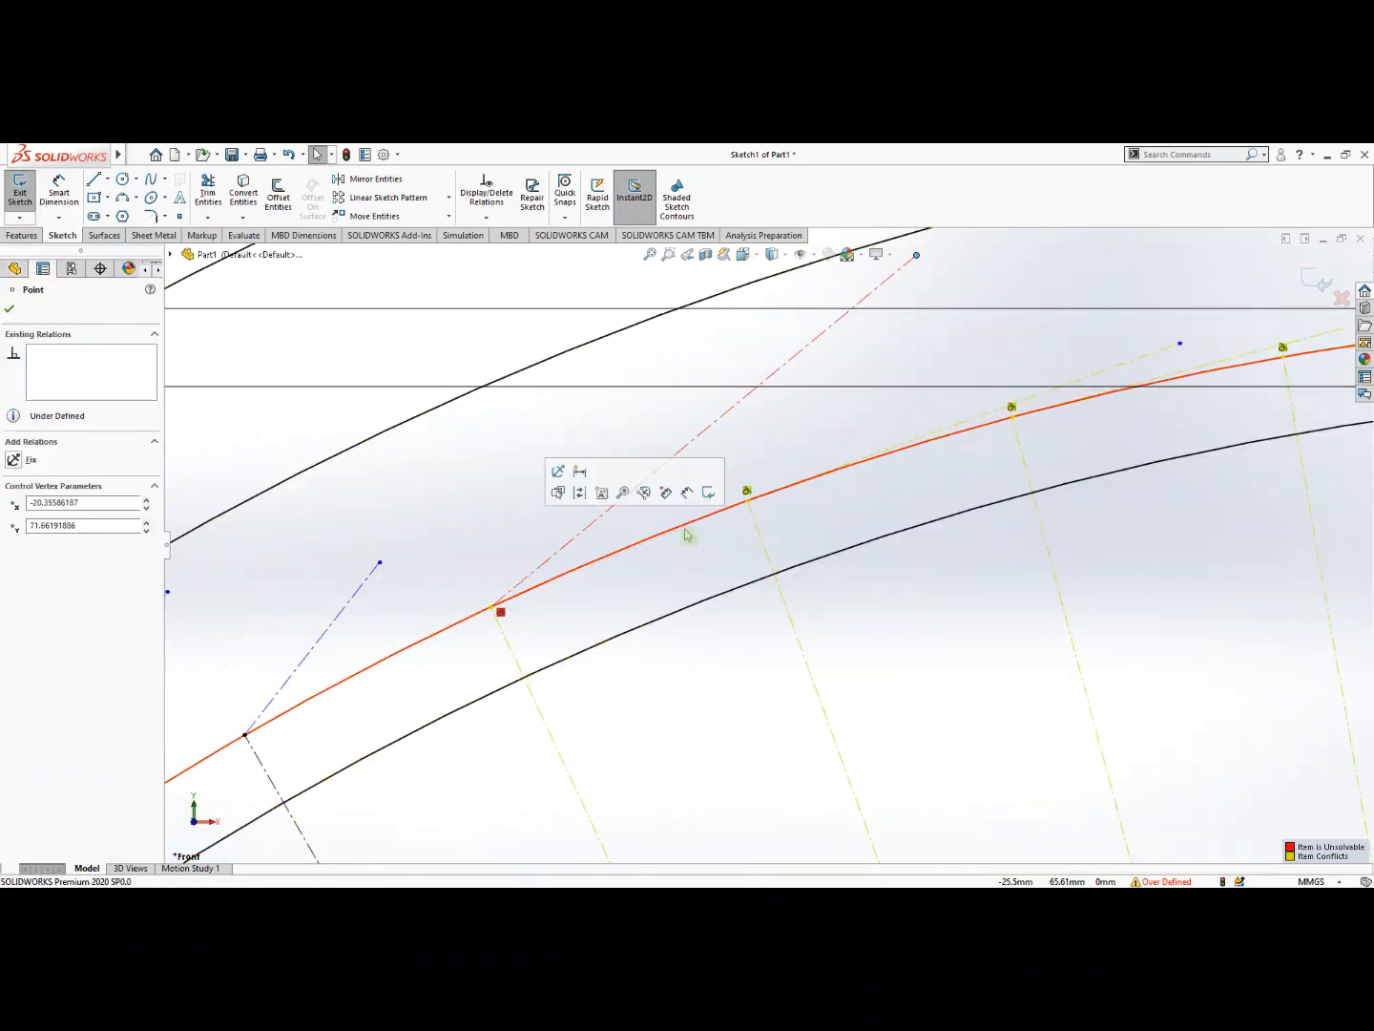
Move the fifth tangent line's free end down toward the 140.95 mm circle, and make the sixth spoke's sloping centerline tangent to that circle.
drag(917, 258, 912, 344)
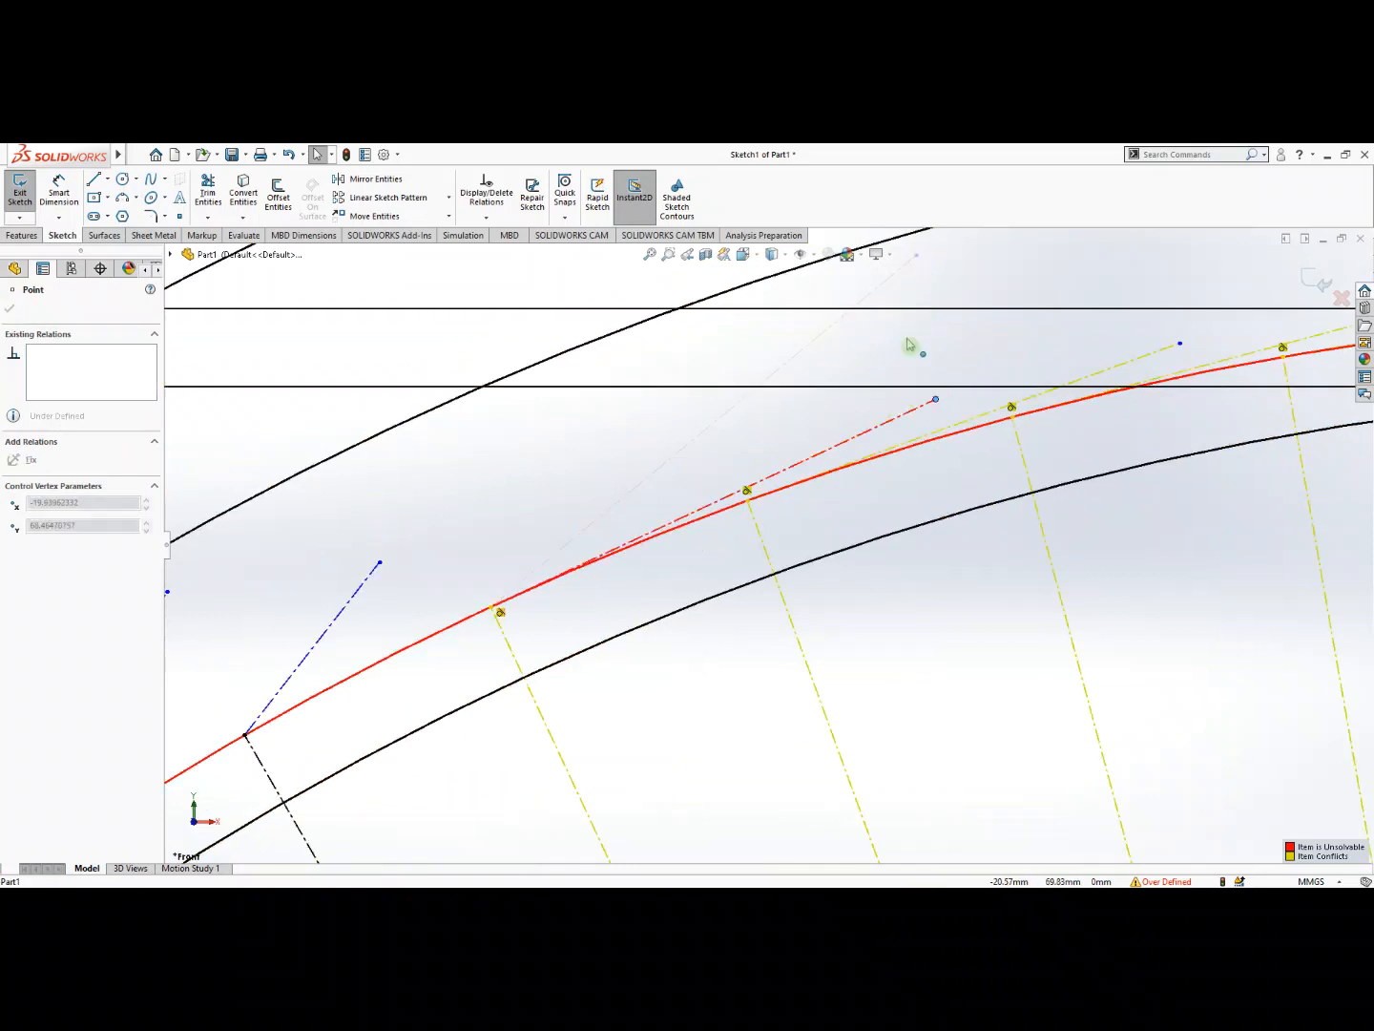
click(343, 625)
ctrl+click(368, 674)
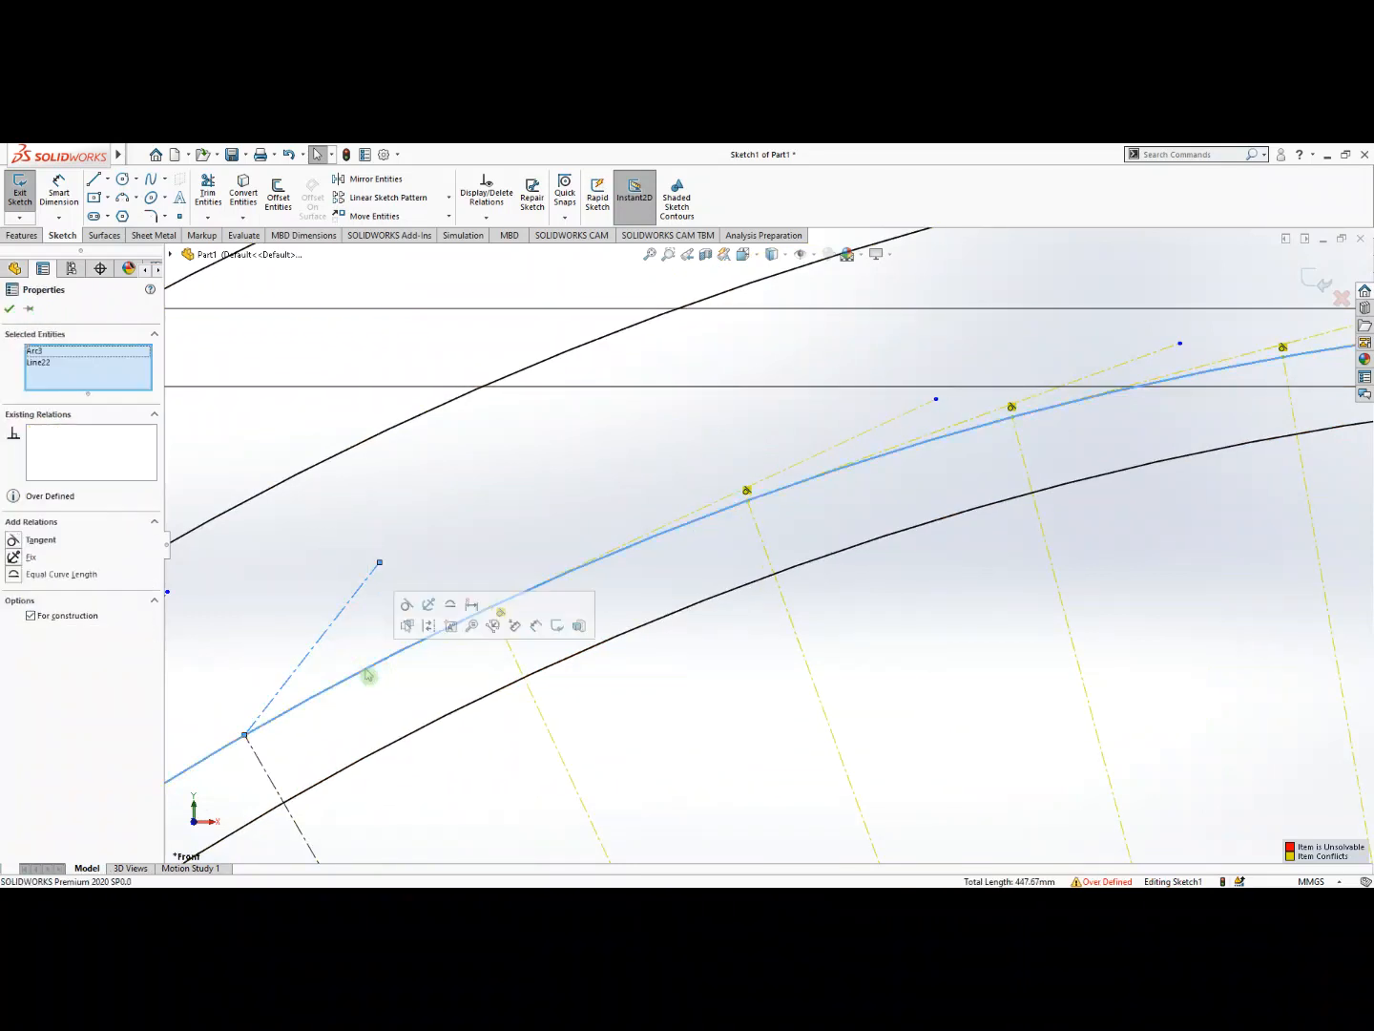
click(407, 604)
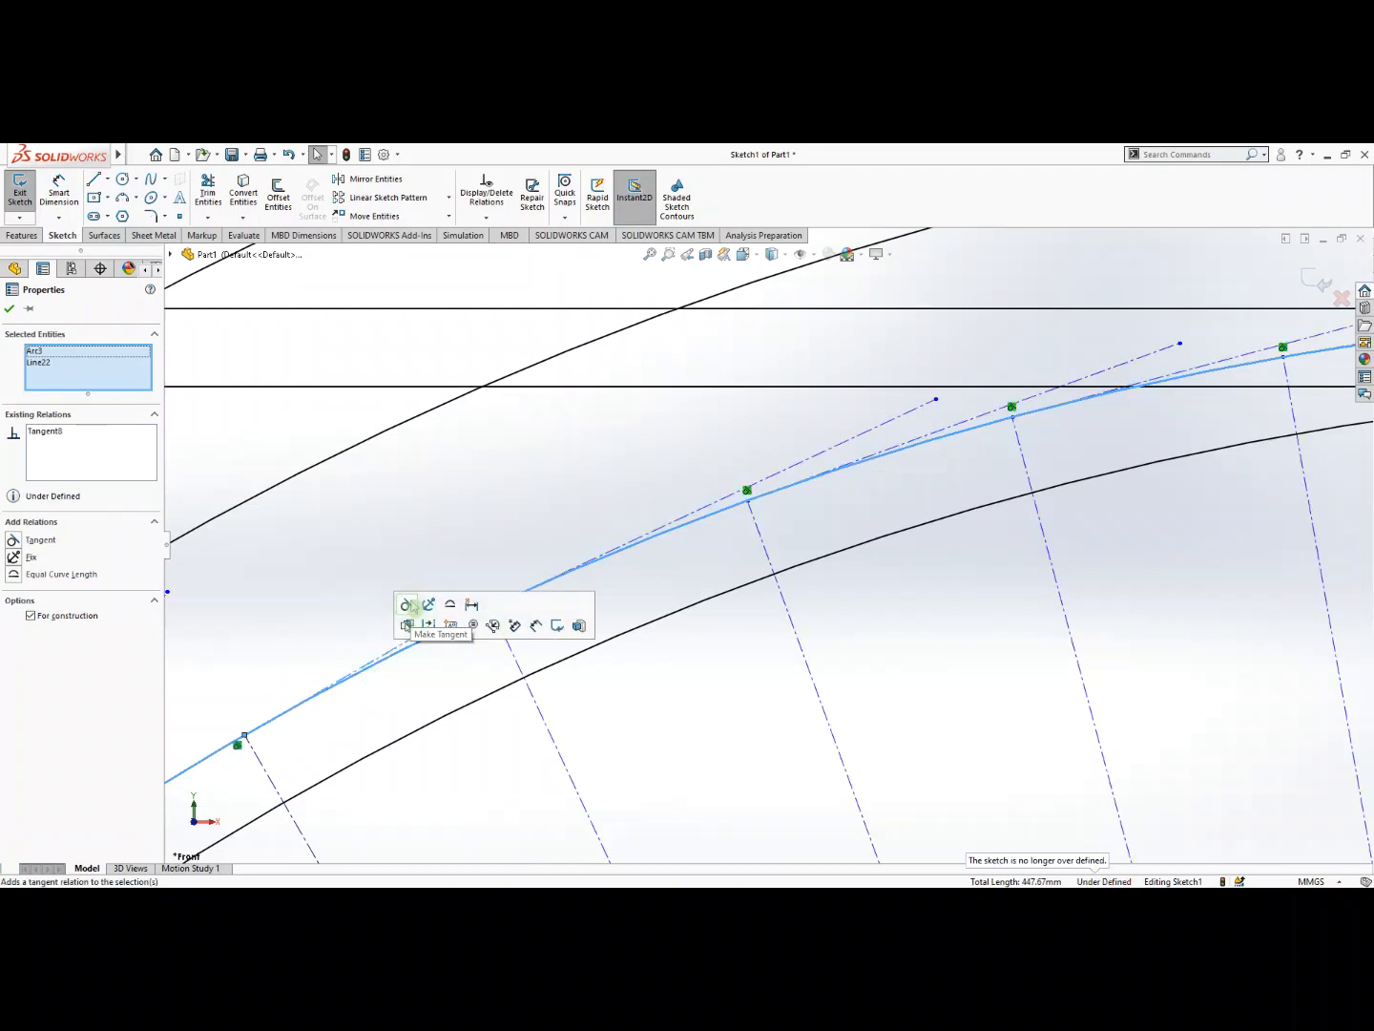
Make the sloping centerlines from the seventh and eighth patterned spokes tangent to the 140.95 mm circle.
scroll(705, 552, up, 3)
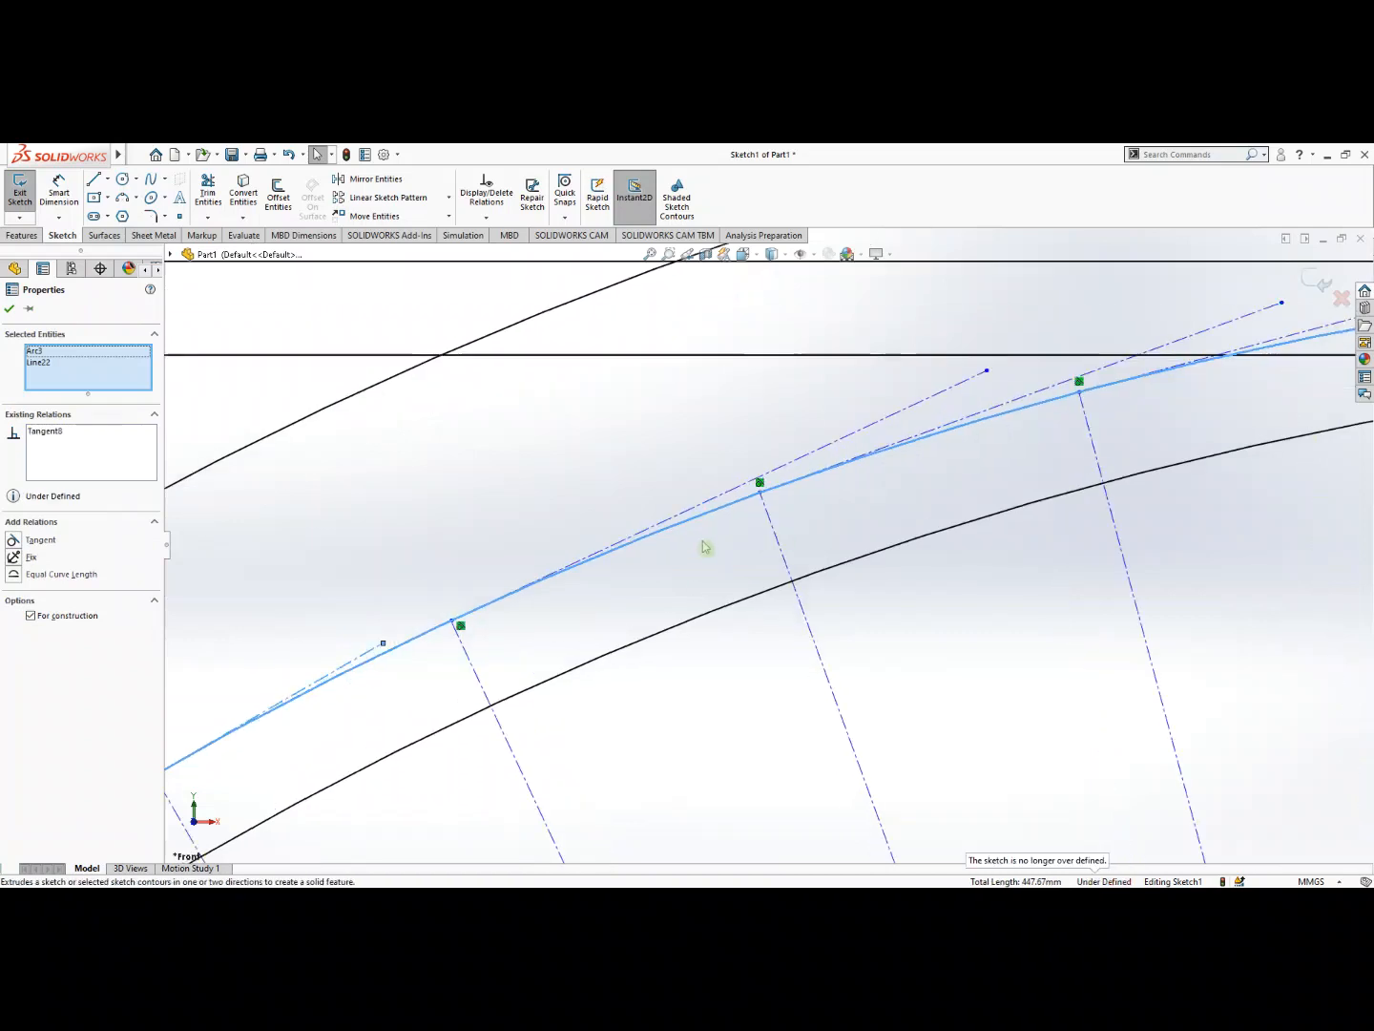
click(308, 678)
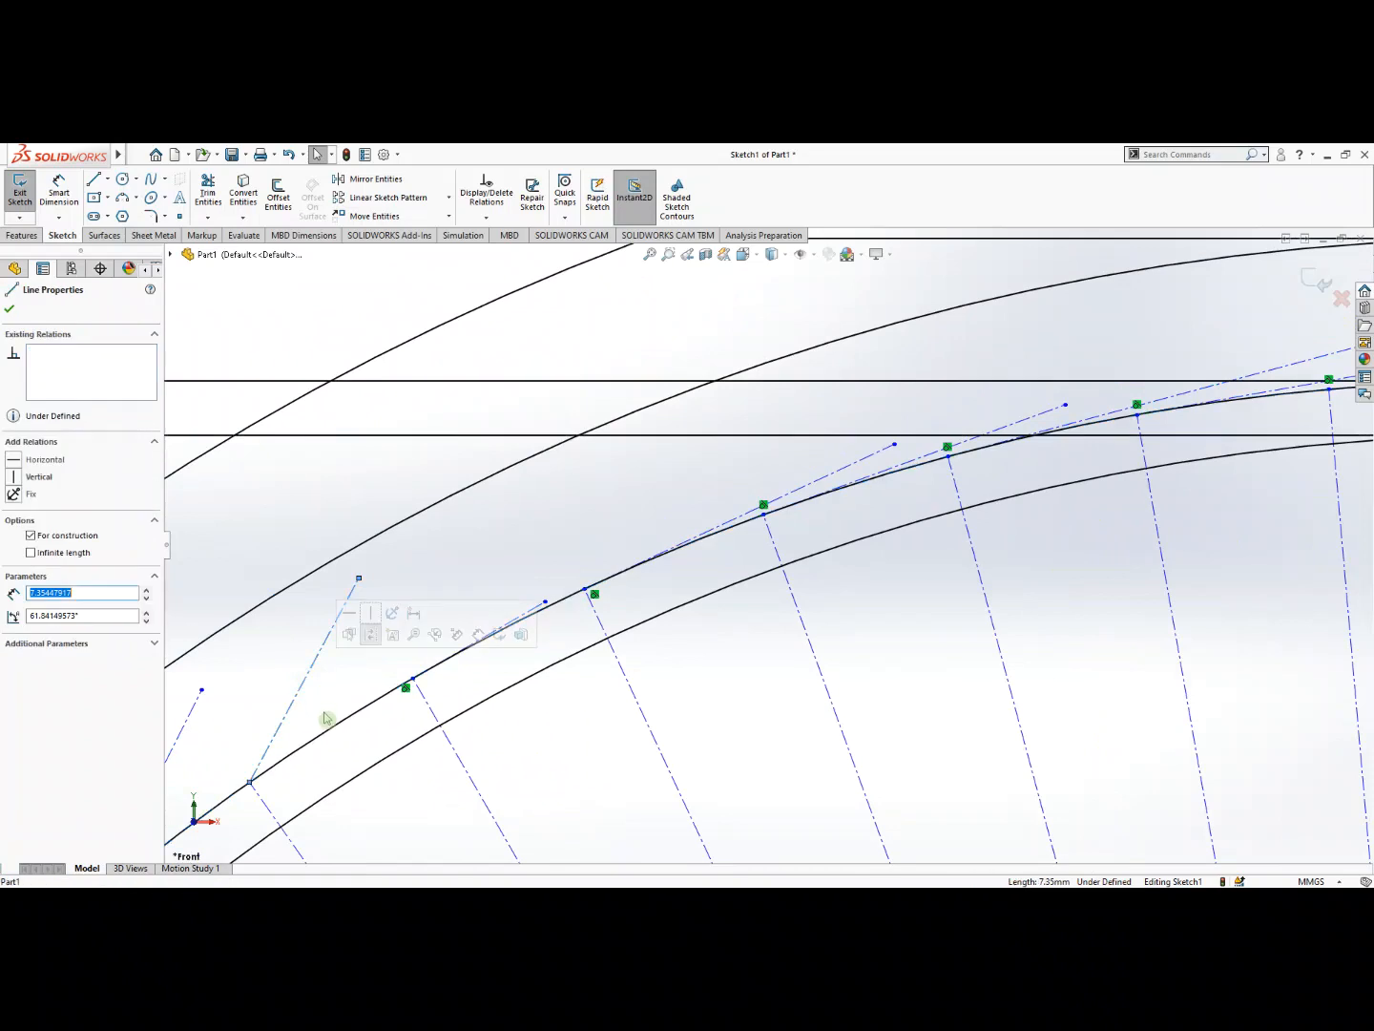
ctrl+click(333, 731)
click(373, 665)
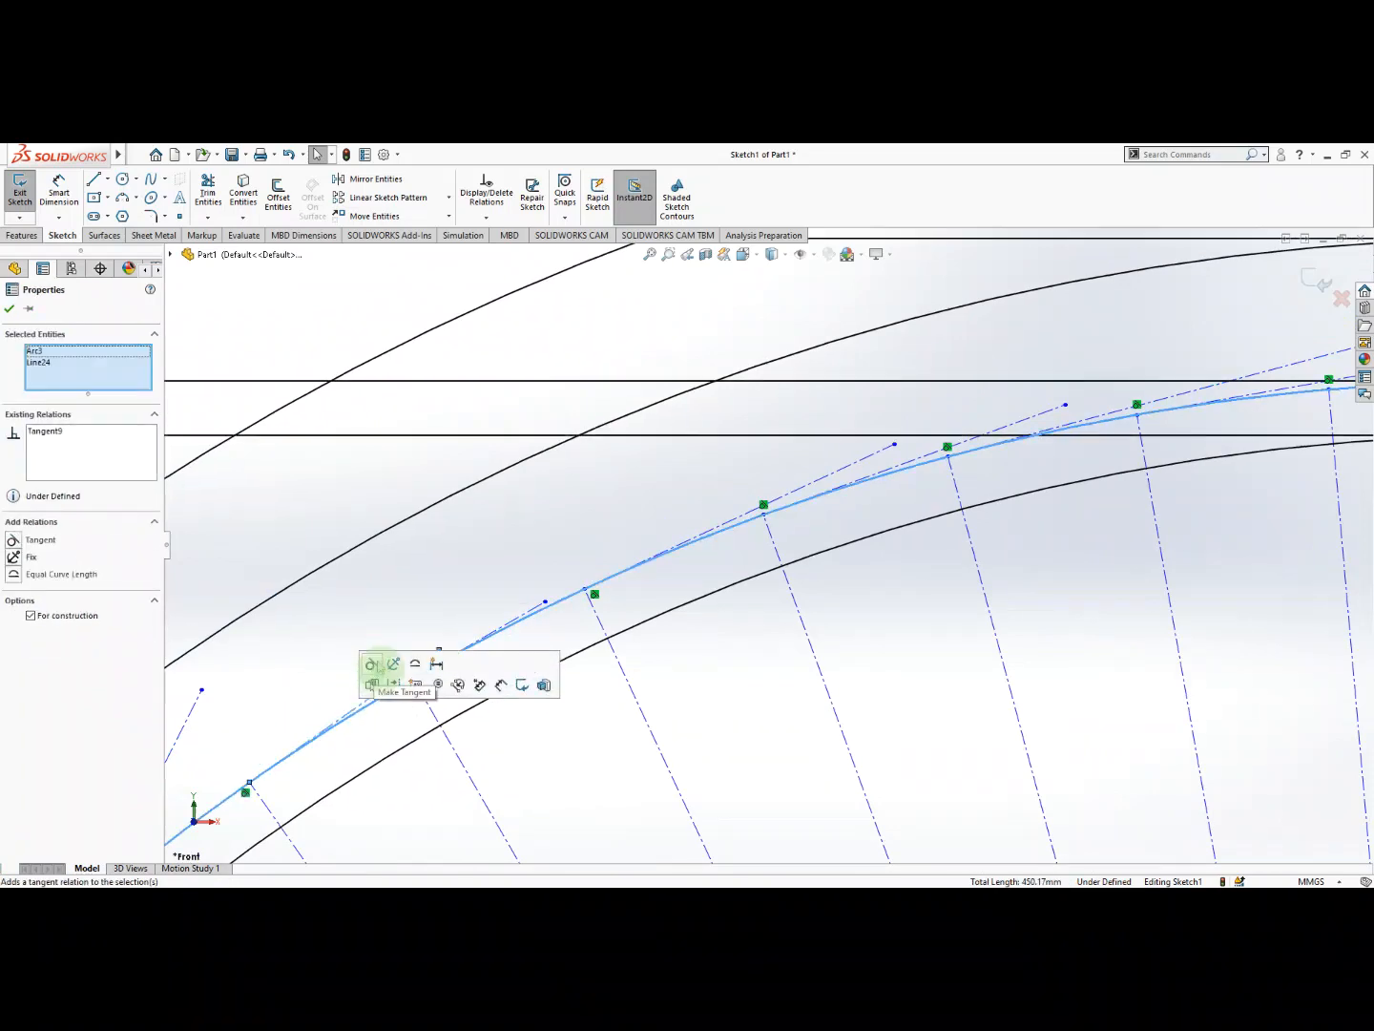
scroll(439, 597, up, 3)
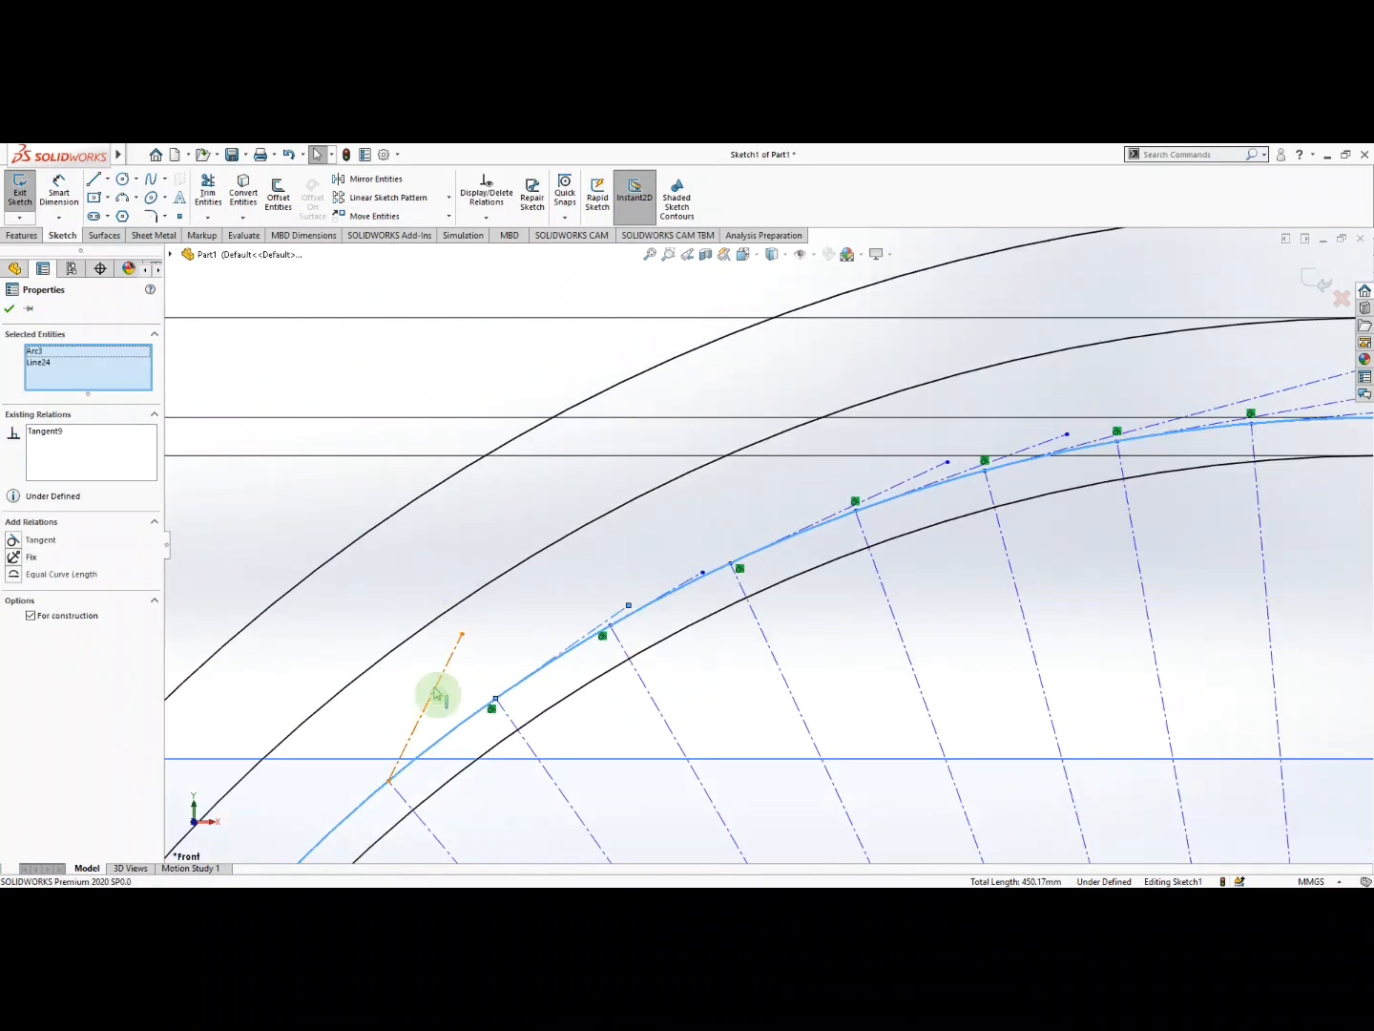
click(434, 694)
ctrl+click(462, 724)
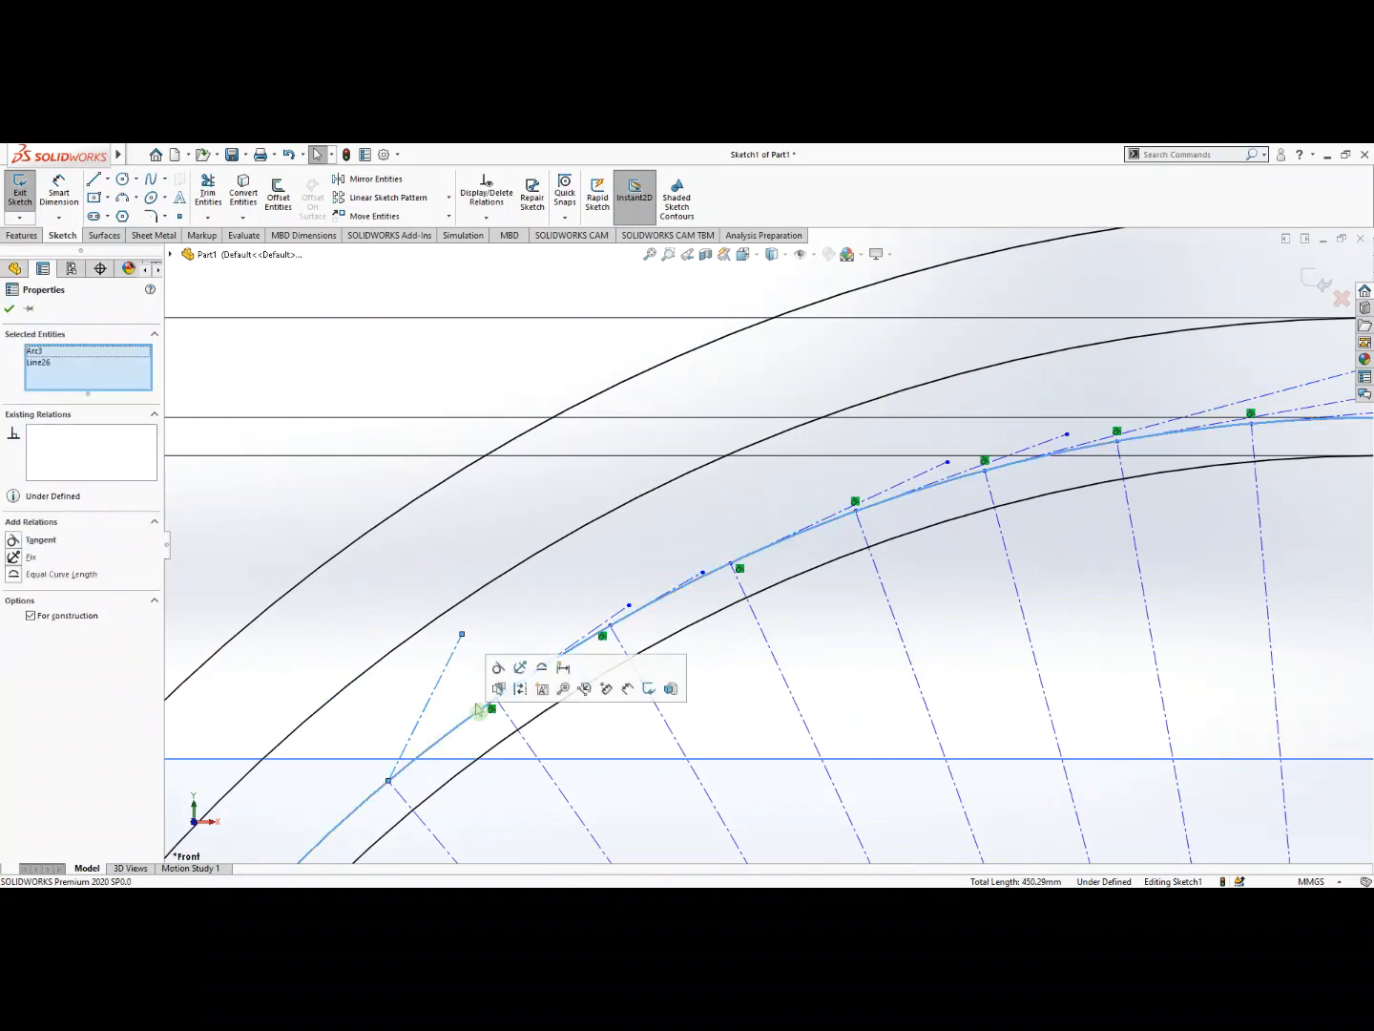
click(497, 667)
scroll(538, 602, up, 3)
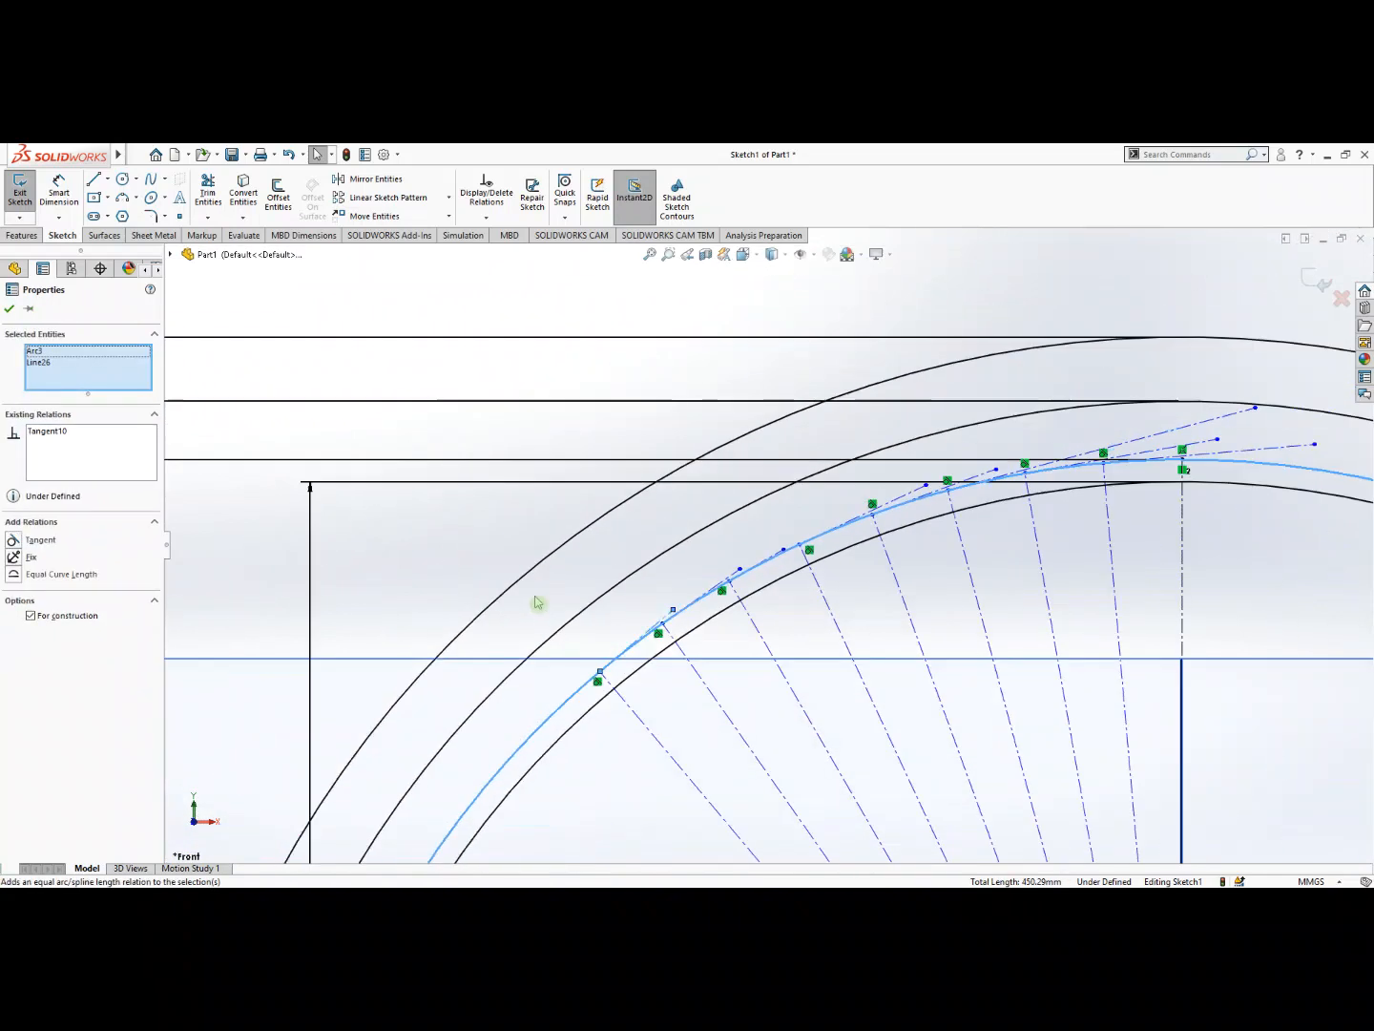
Finish the last tangent relation and delete the pattern relation that links the patterned spoke centerlines.
scroll(537, 603, up, 2)
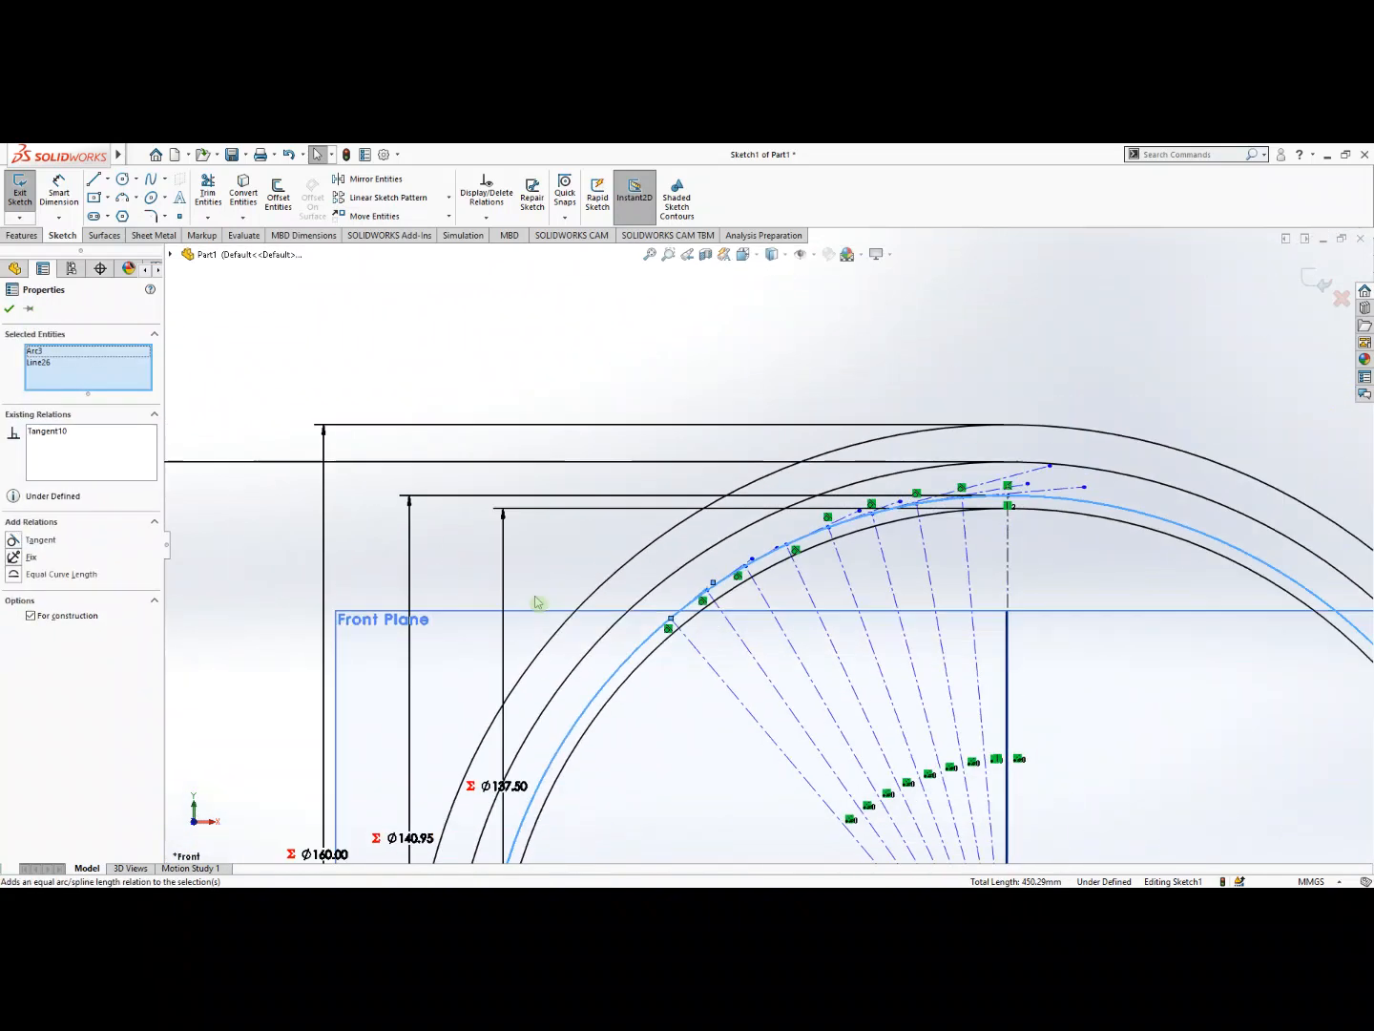
click(13, 311)
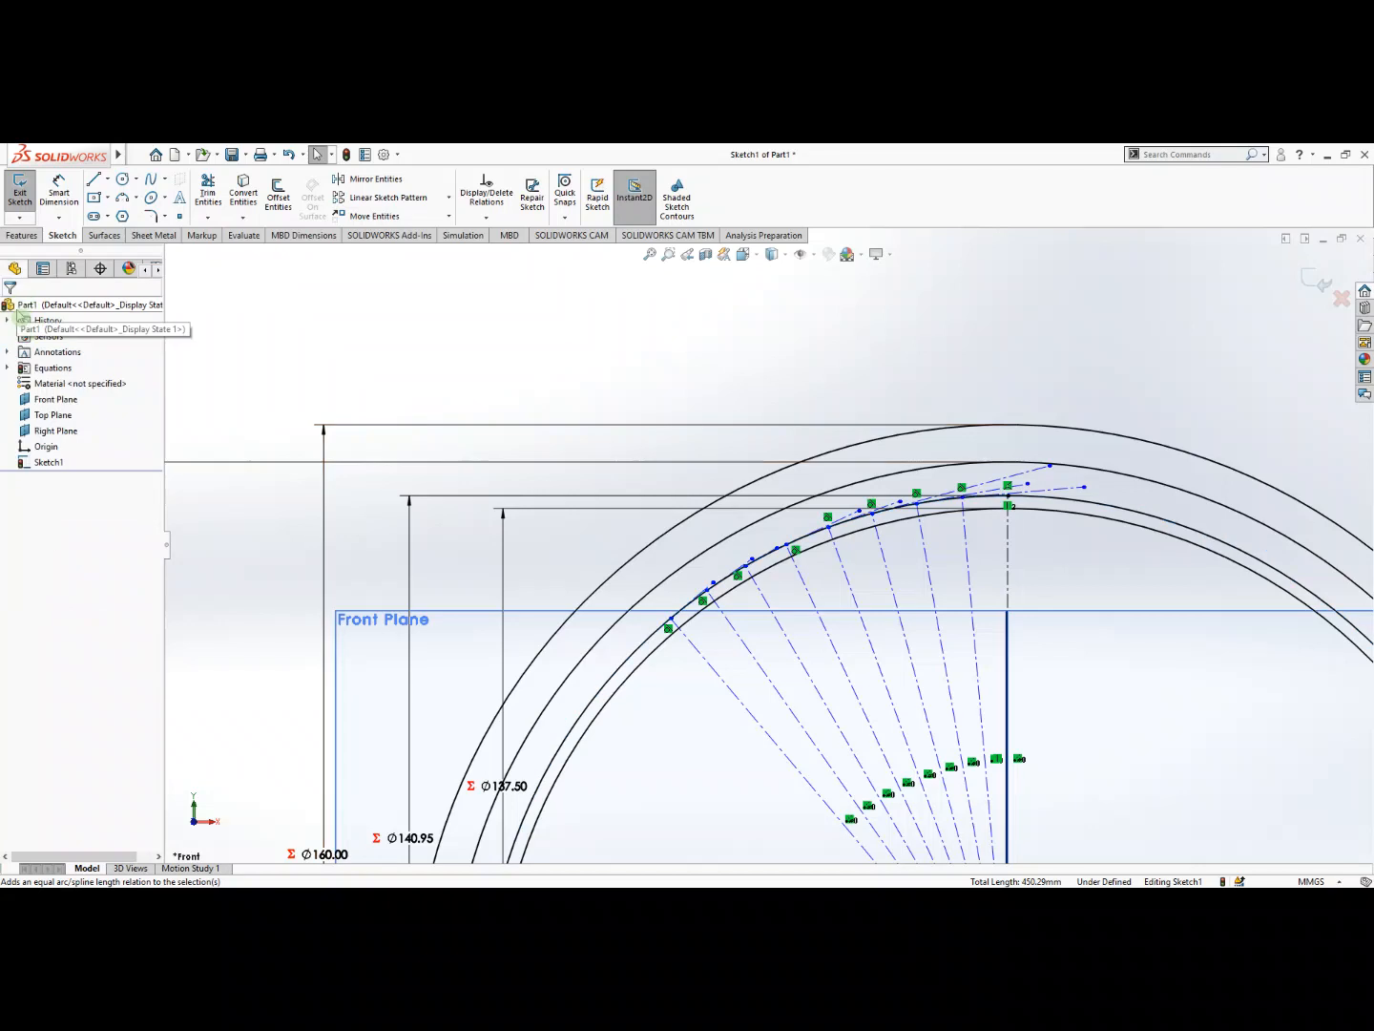
scroll(957, 779, down, 5)
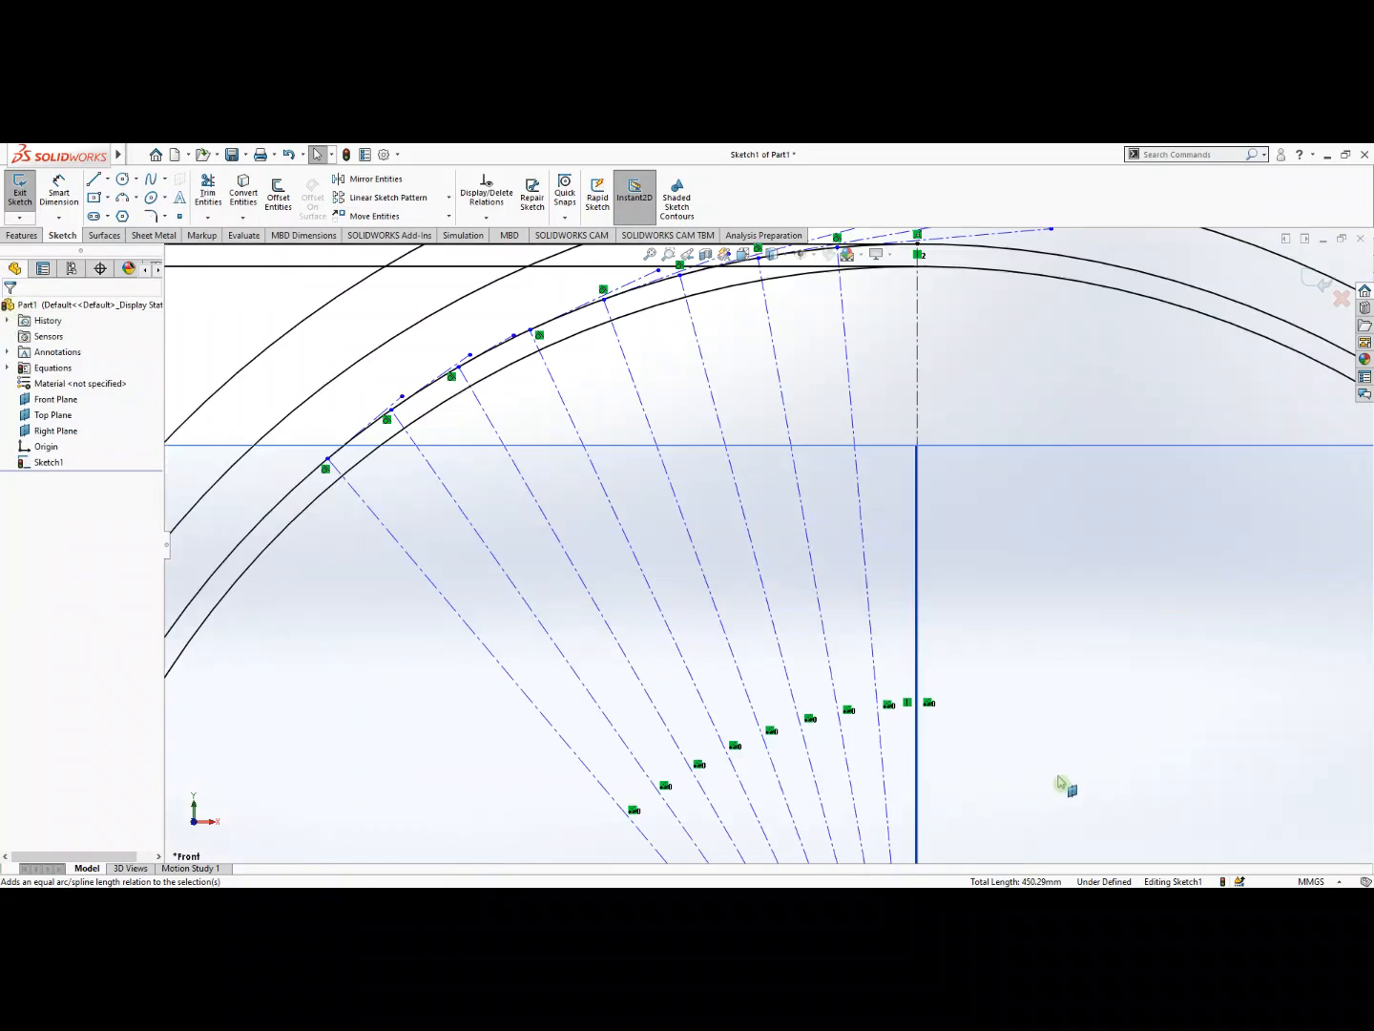
click(628, 611)
key(Delete)
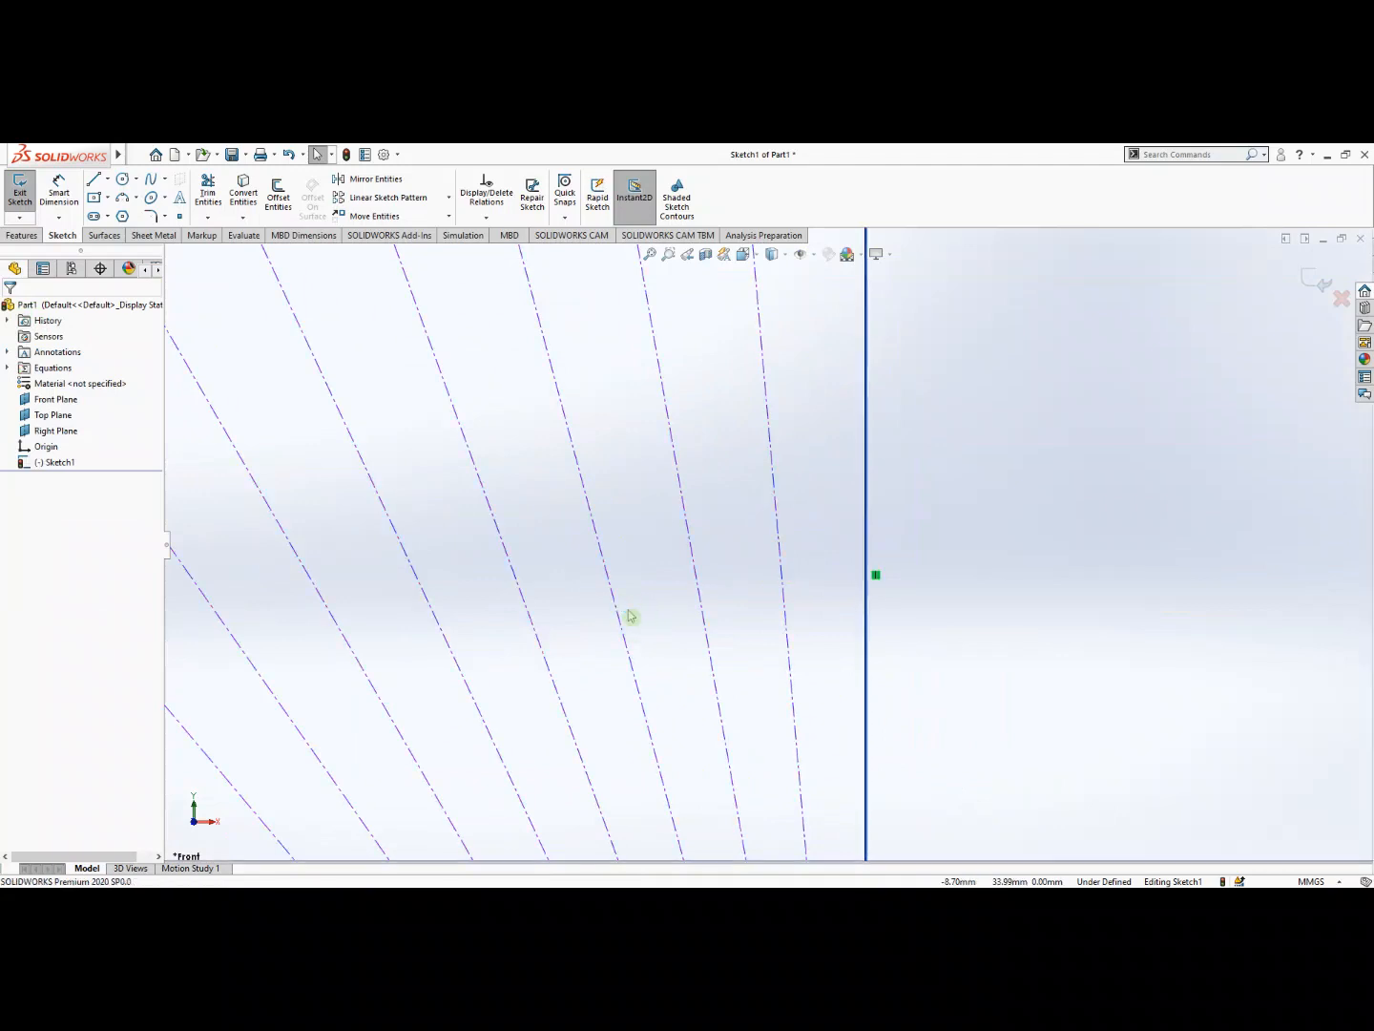
scroll(630, 615, down, 1)
scroll(630, 615, up, 5)
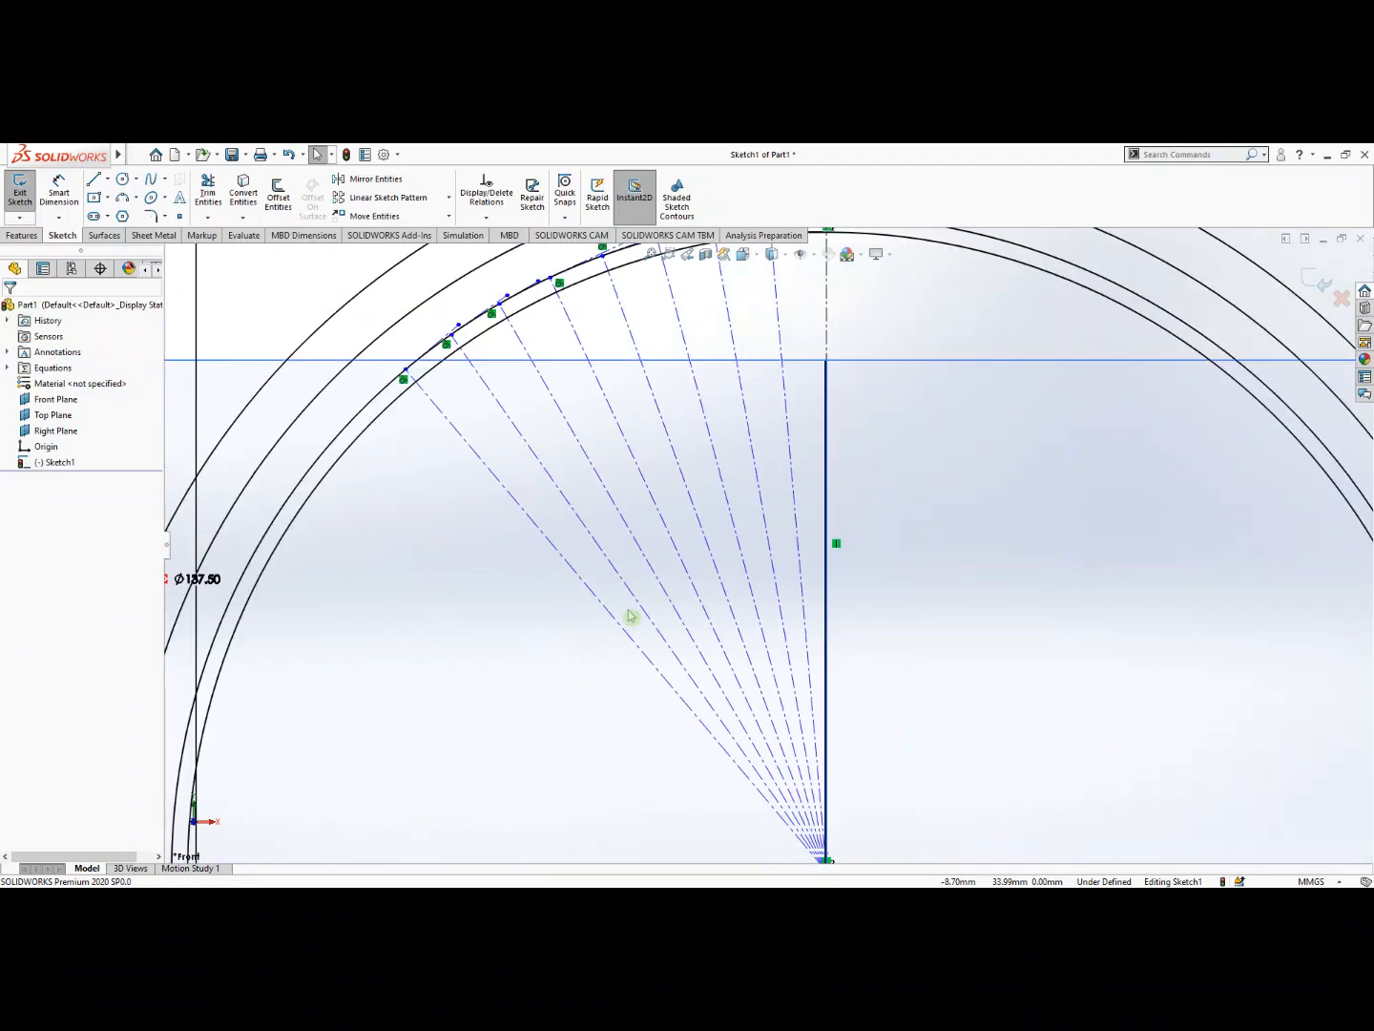
Dimension the lengths of the tangent centerlines on the first and second patterned spokes, keeping their drawn lengths.
scroll(825, 363, down, 6)
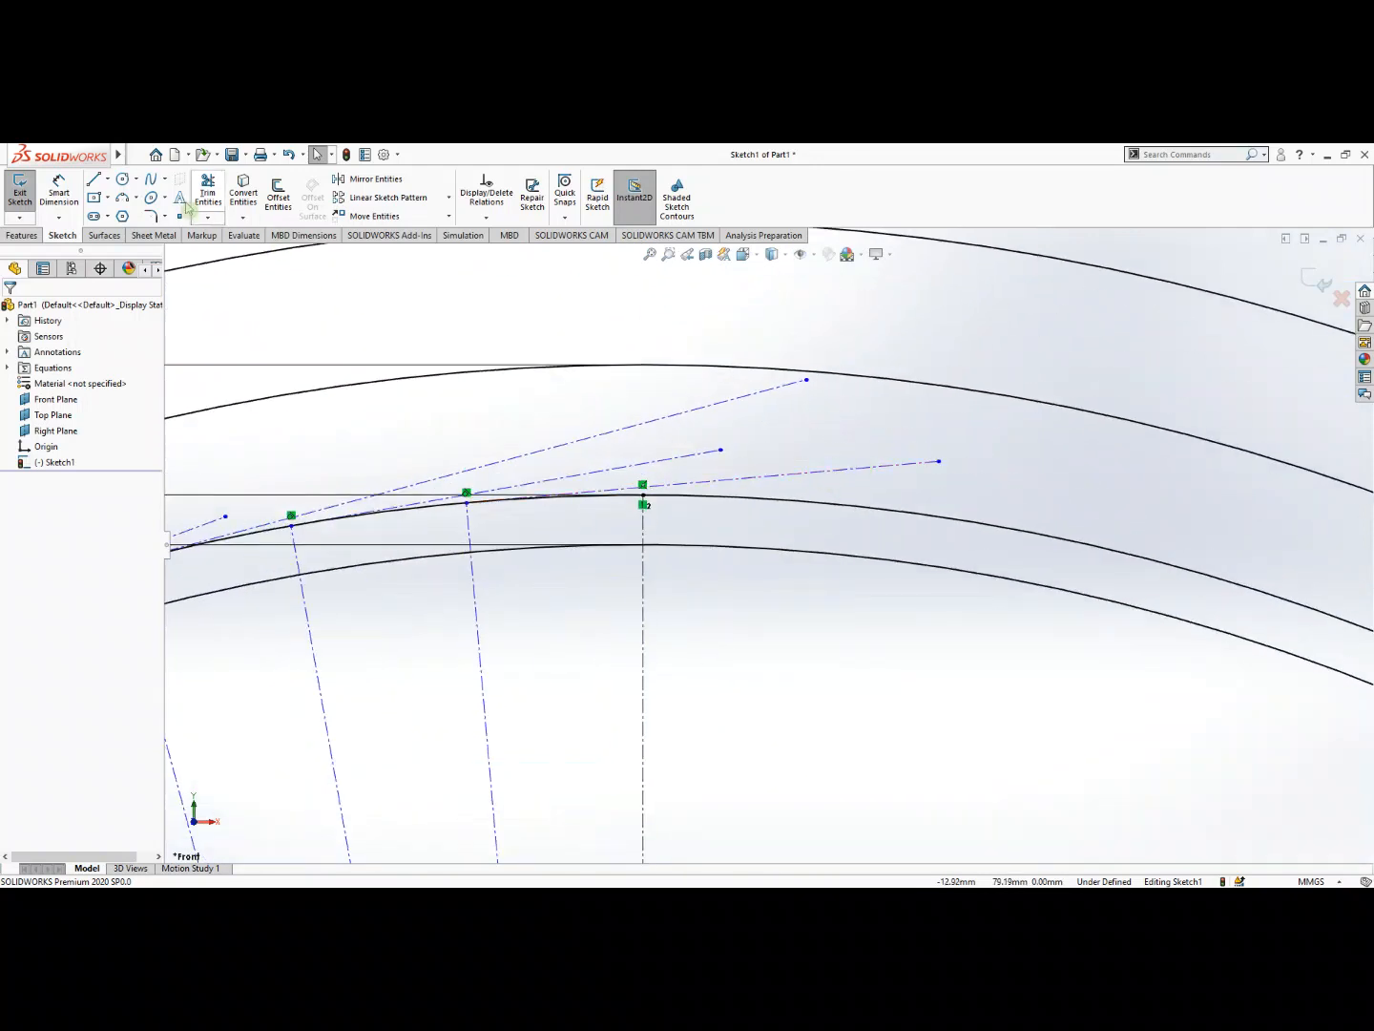
click(59, 189)
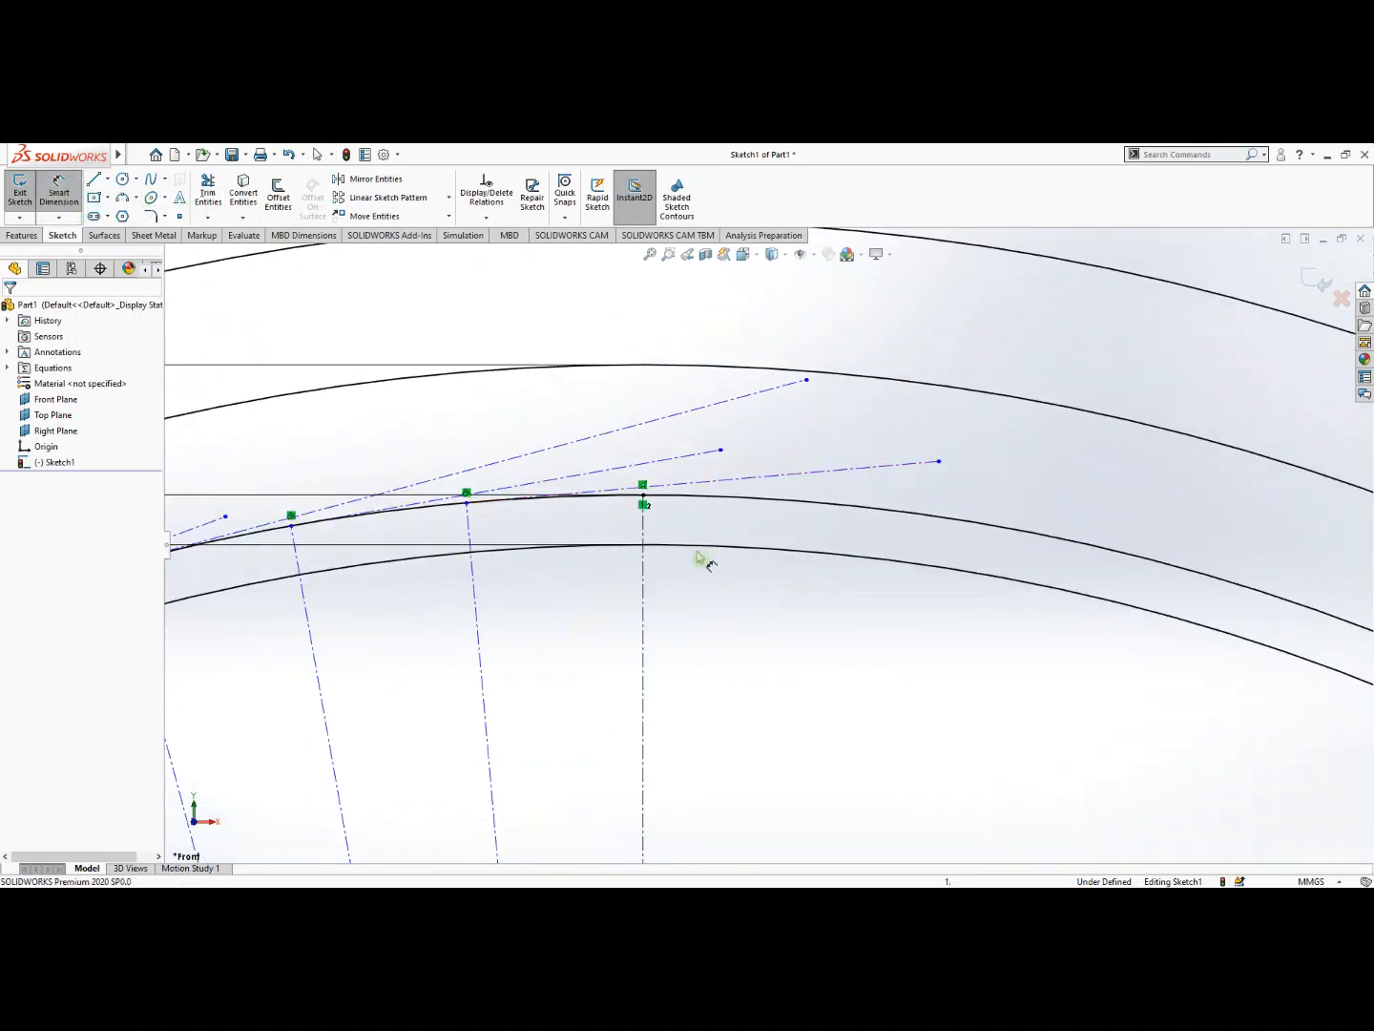
click(760, 495)
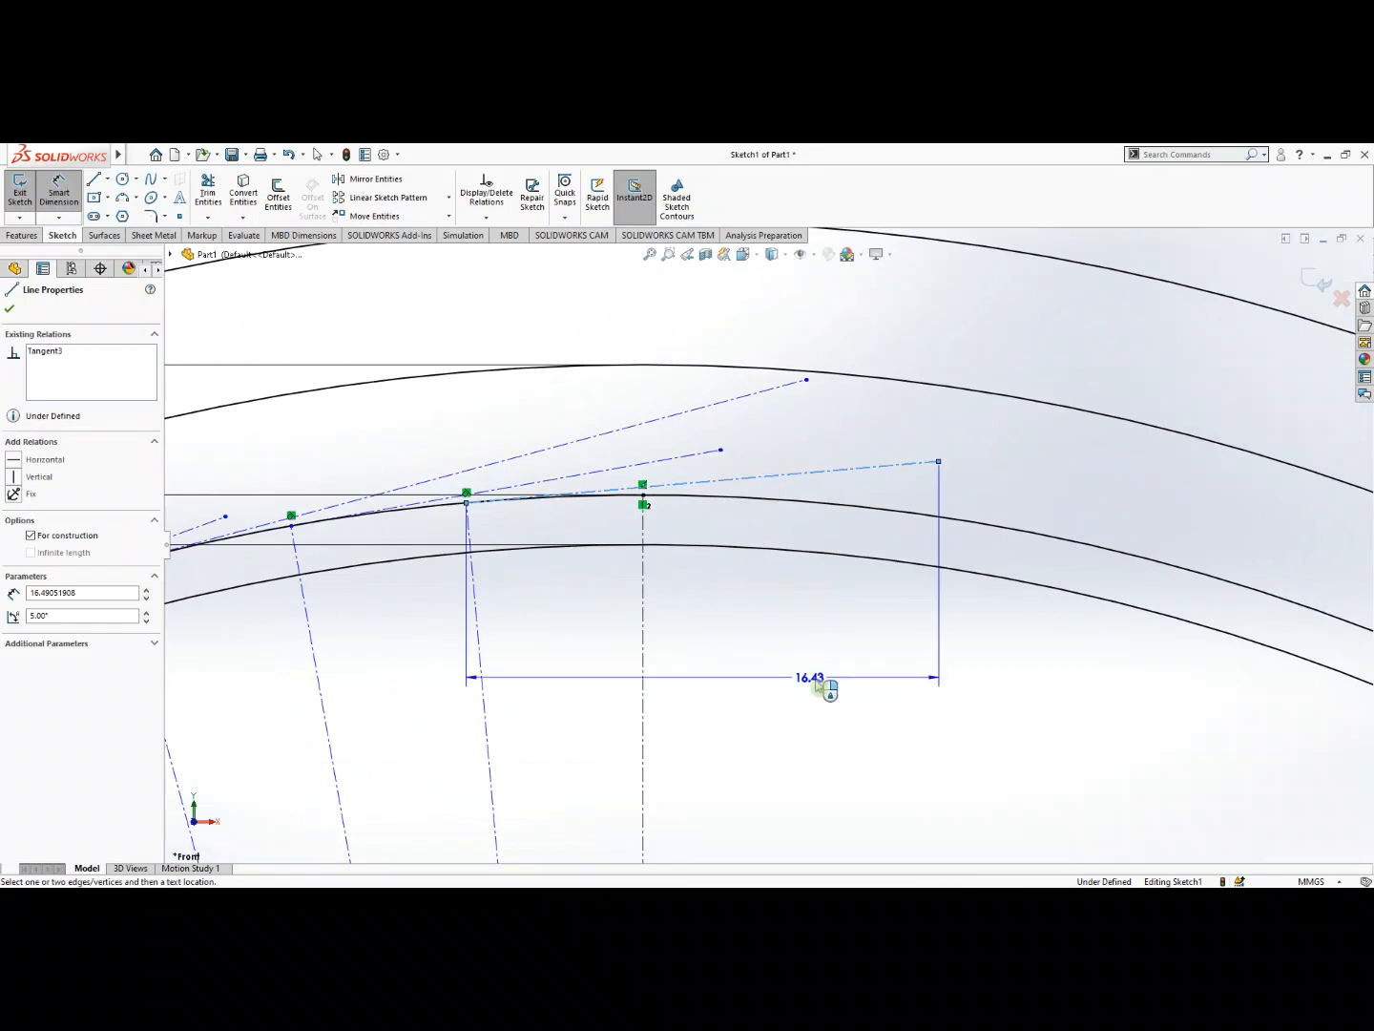
click(1002, 687)
key(Return)
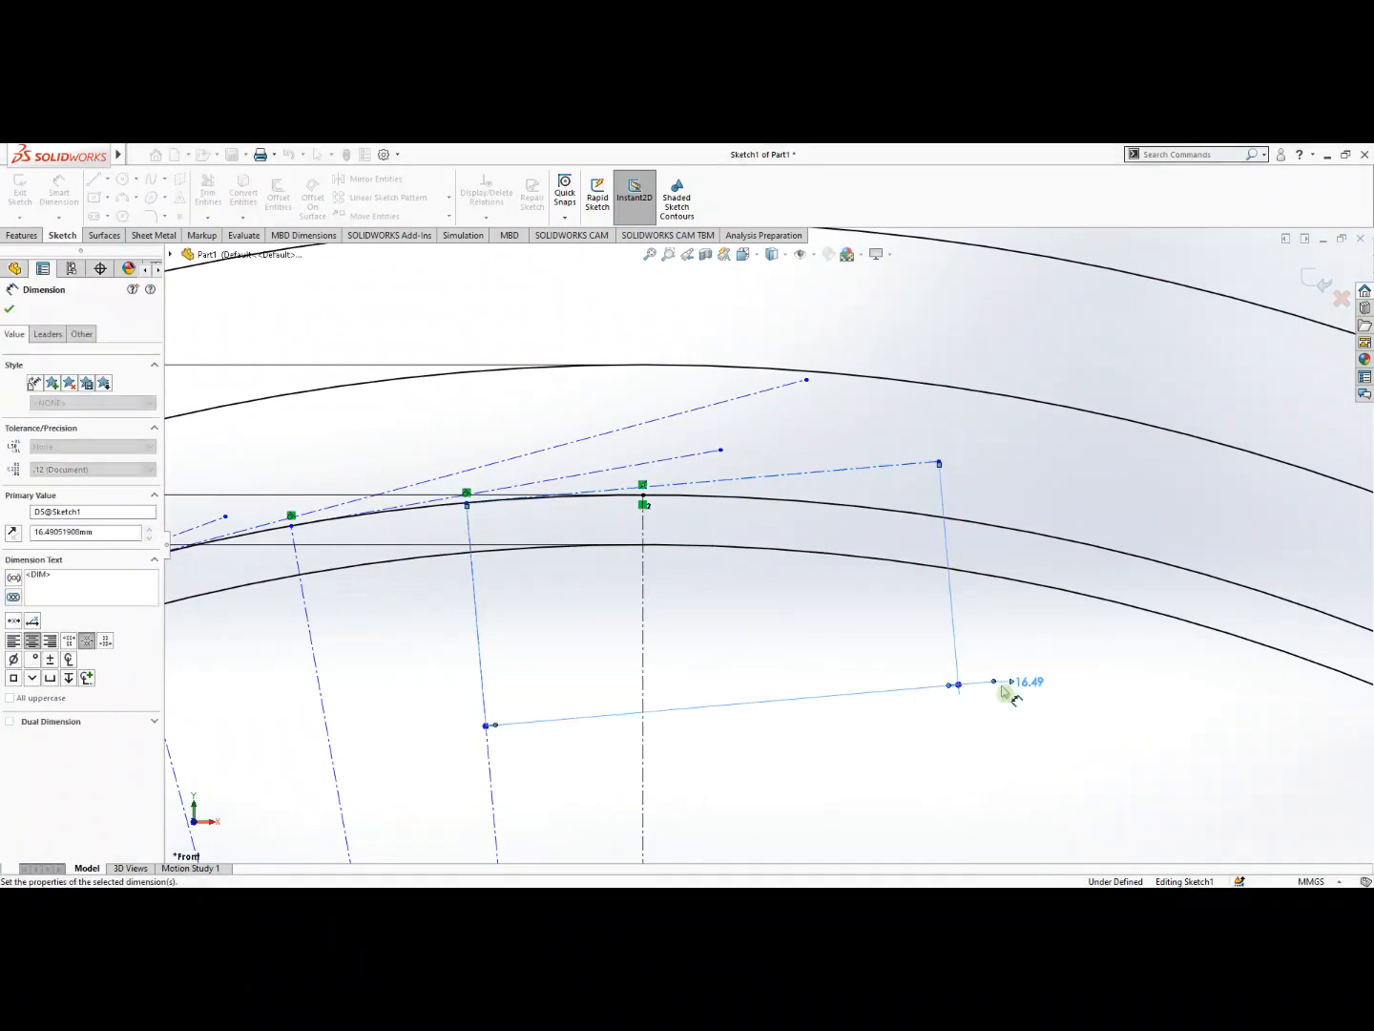
click(702, 457)
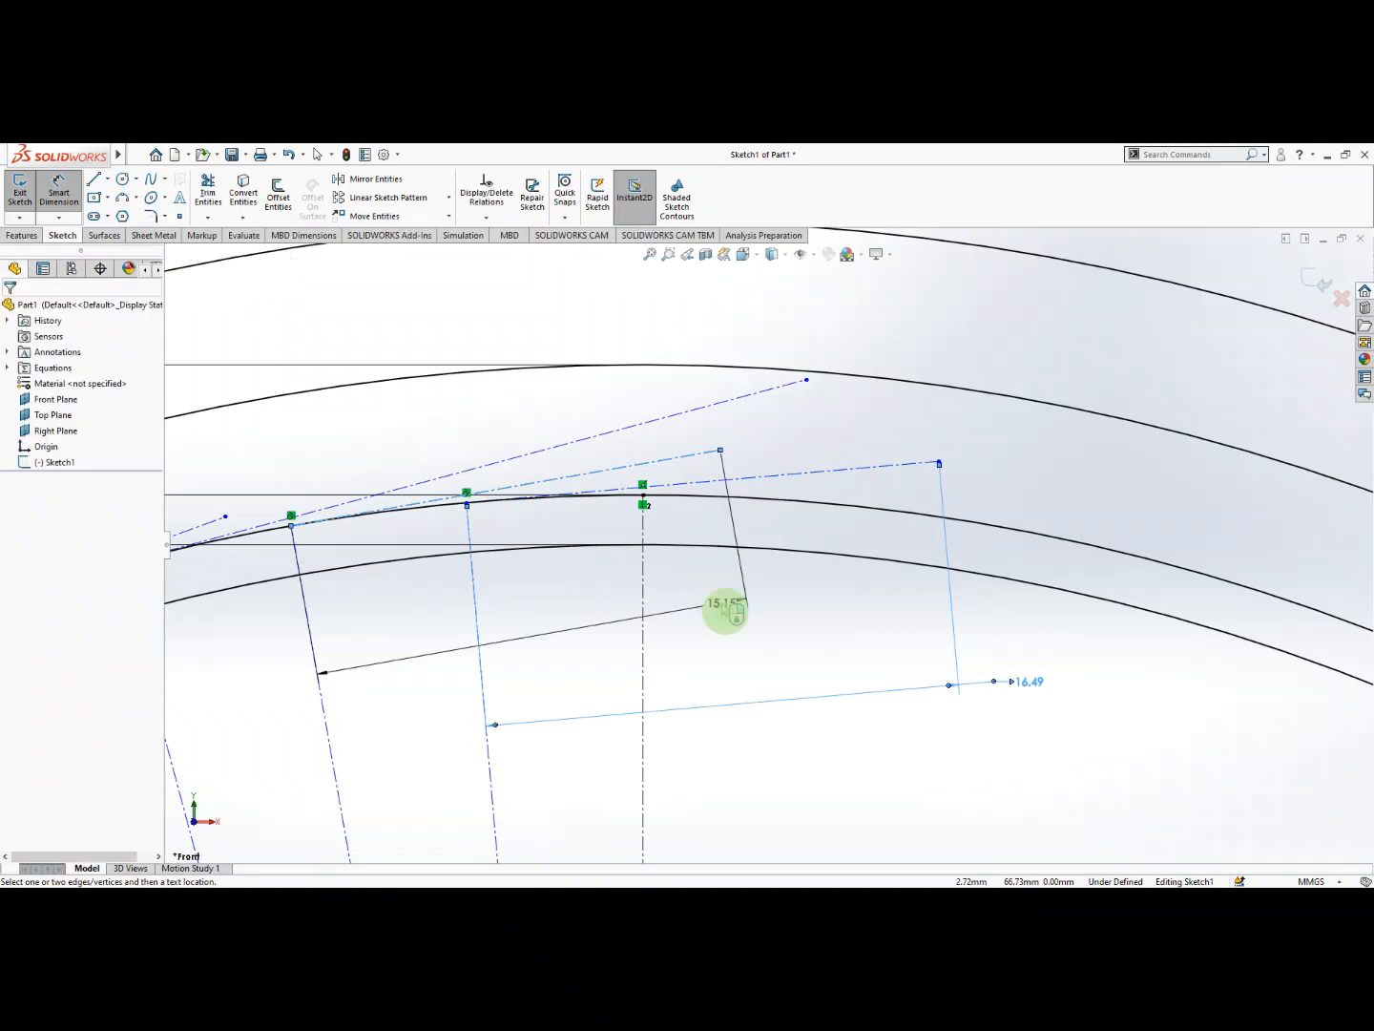
click(728, 608)
key(Return)
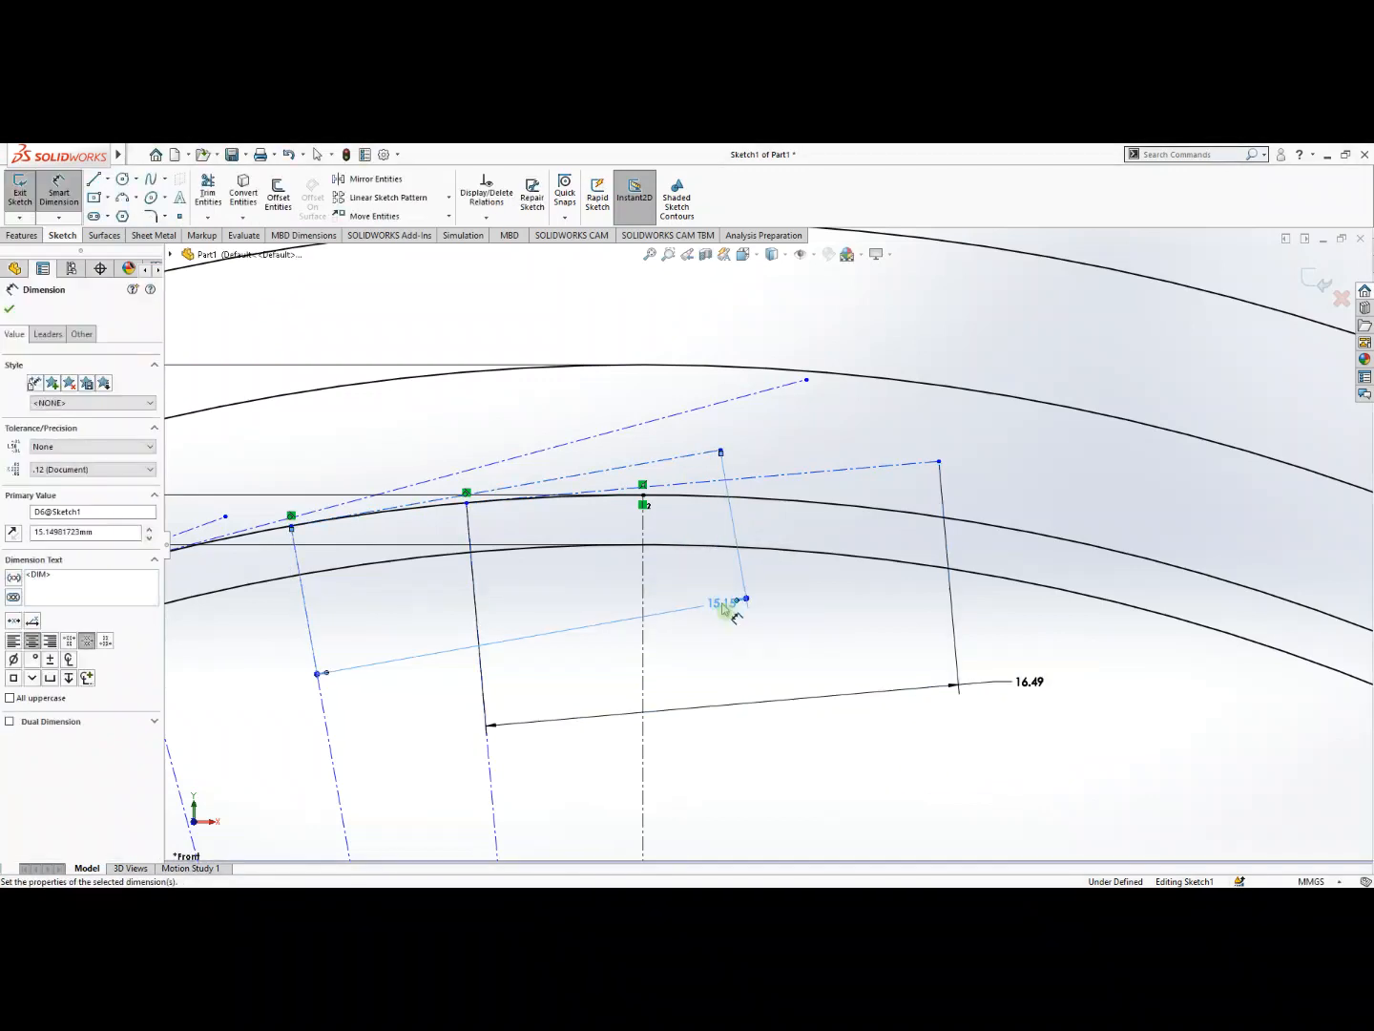
Dimension the third spoke's tangent centerline along its slope and move the dimension text toward the spoke end.
click(633, 436)
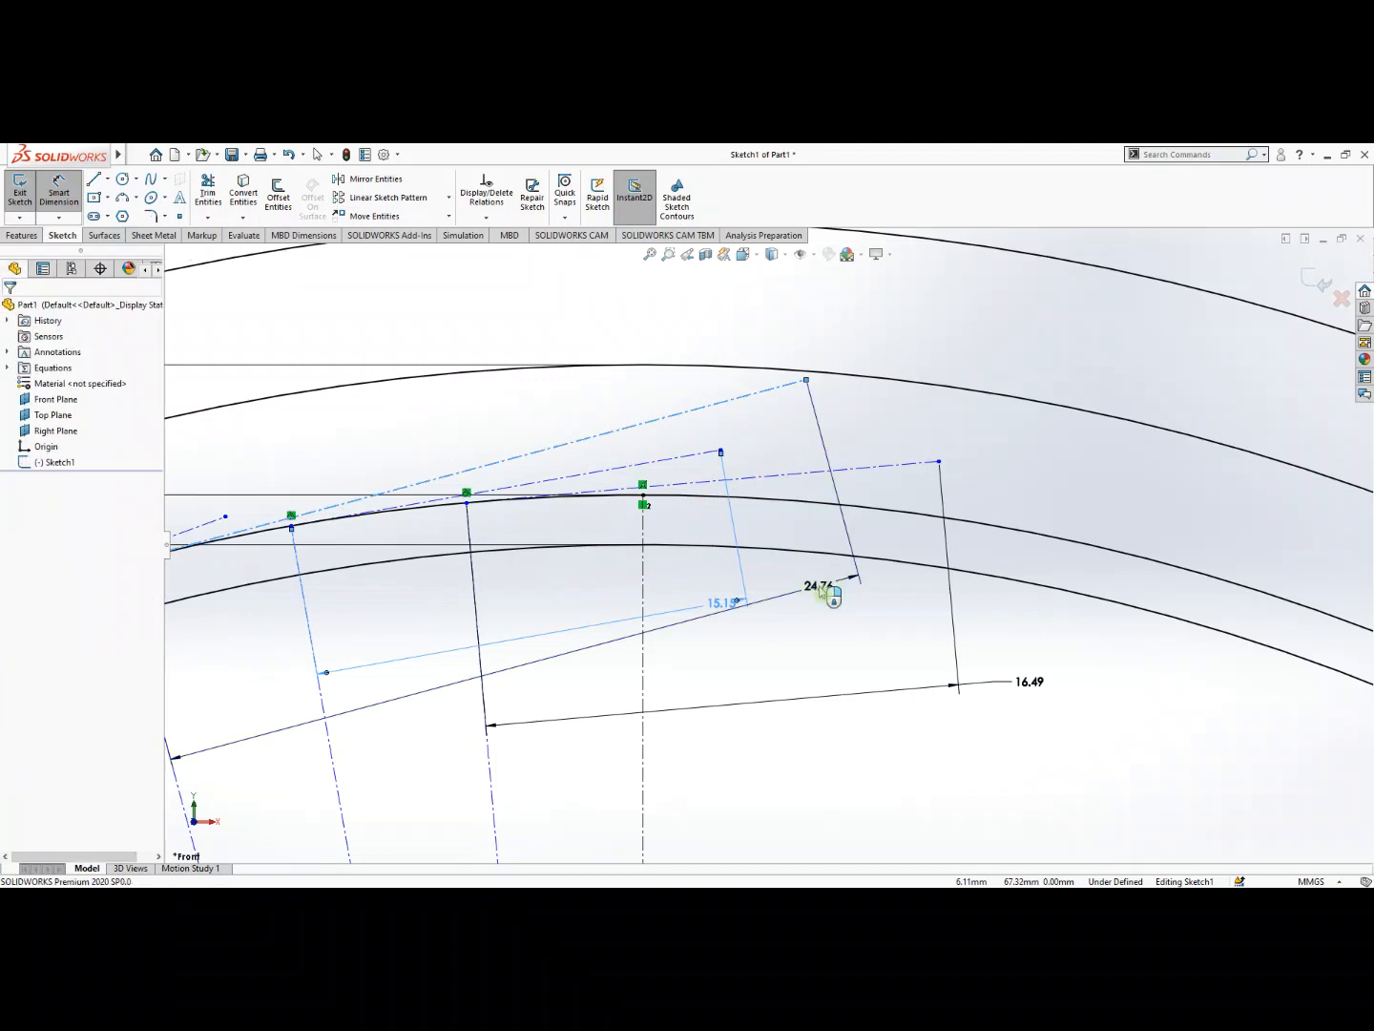
click(833, 594)
key(Return)
scroll(823, 591, down, 2)
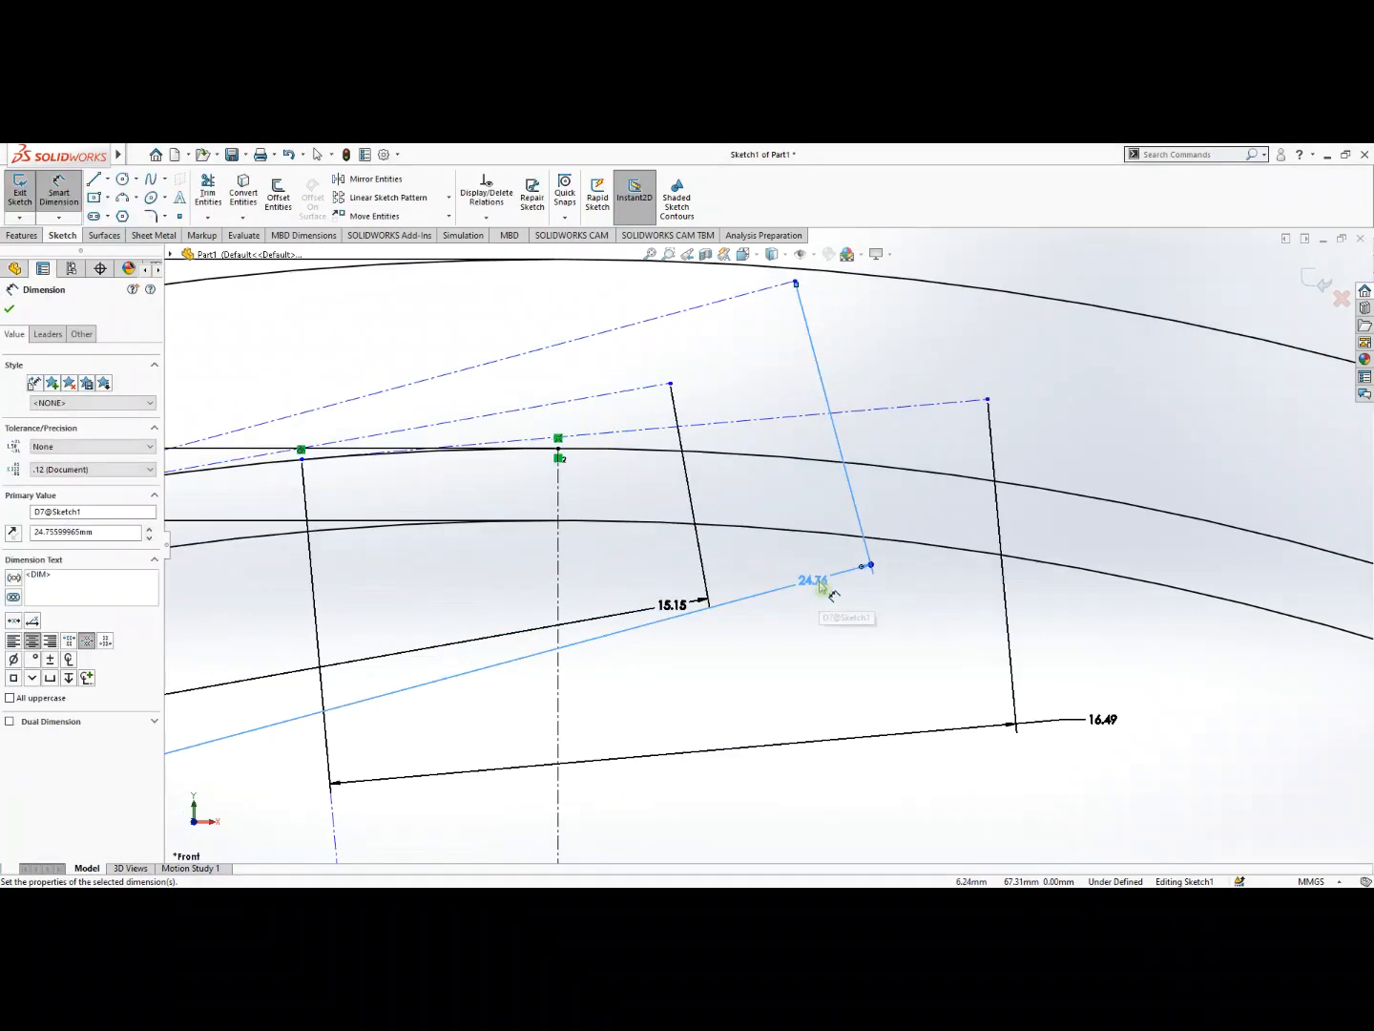
scroll(823, 591, up, 3)
drag(747, 587, 402, 649)
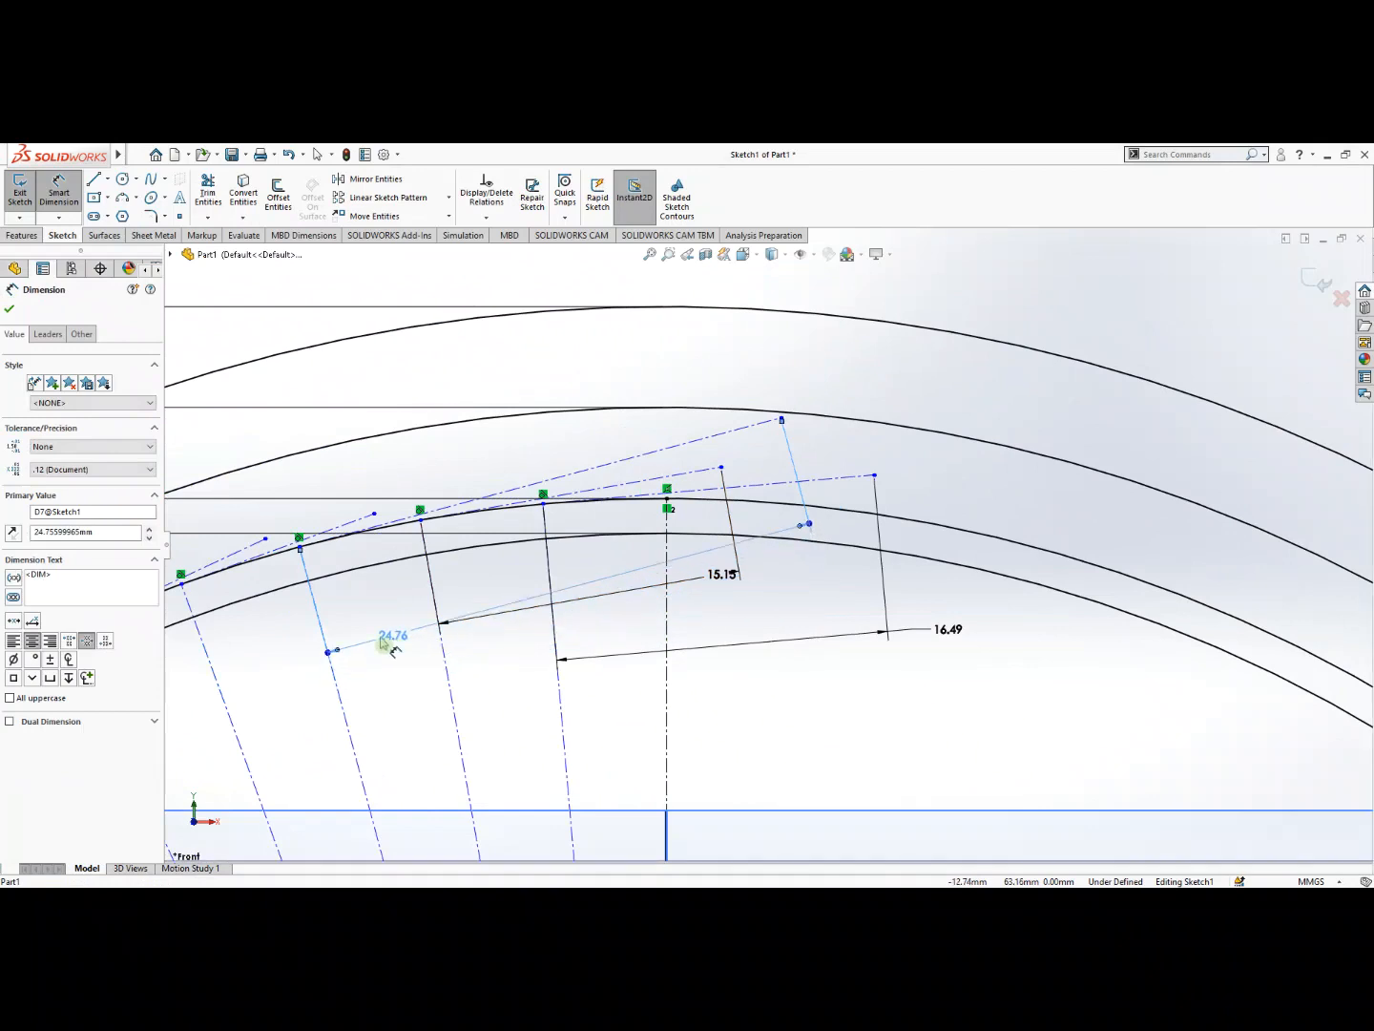
Dimension the lengths of the fourth and fifth spokes' tangent centerlines, accepting the drawn lengths.
click(351, 537)
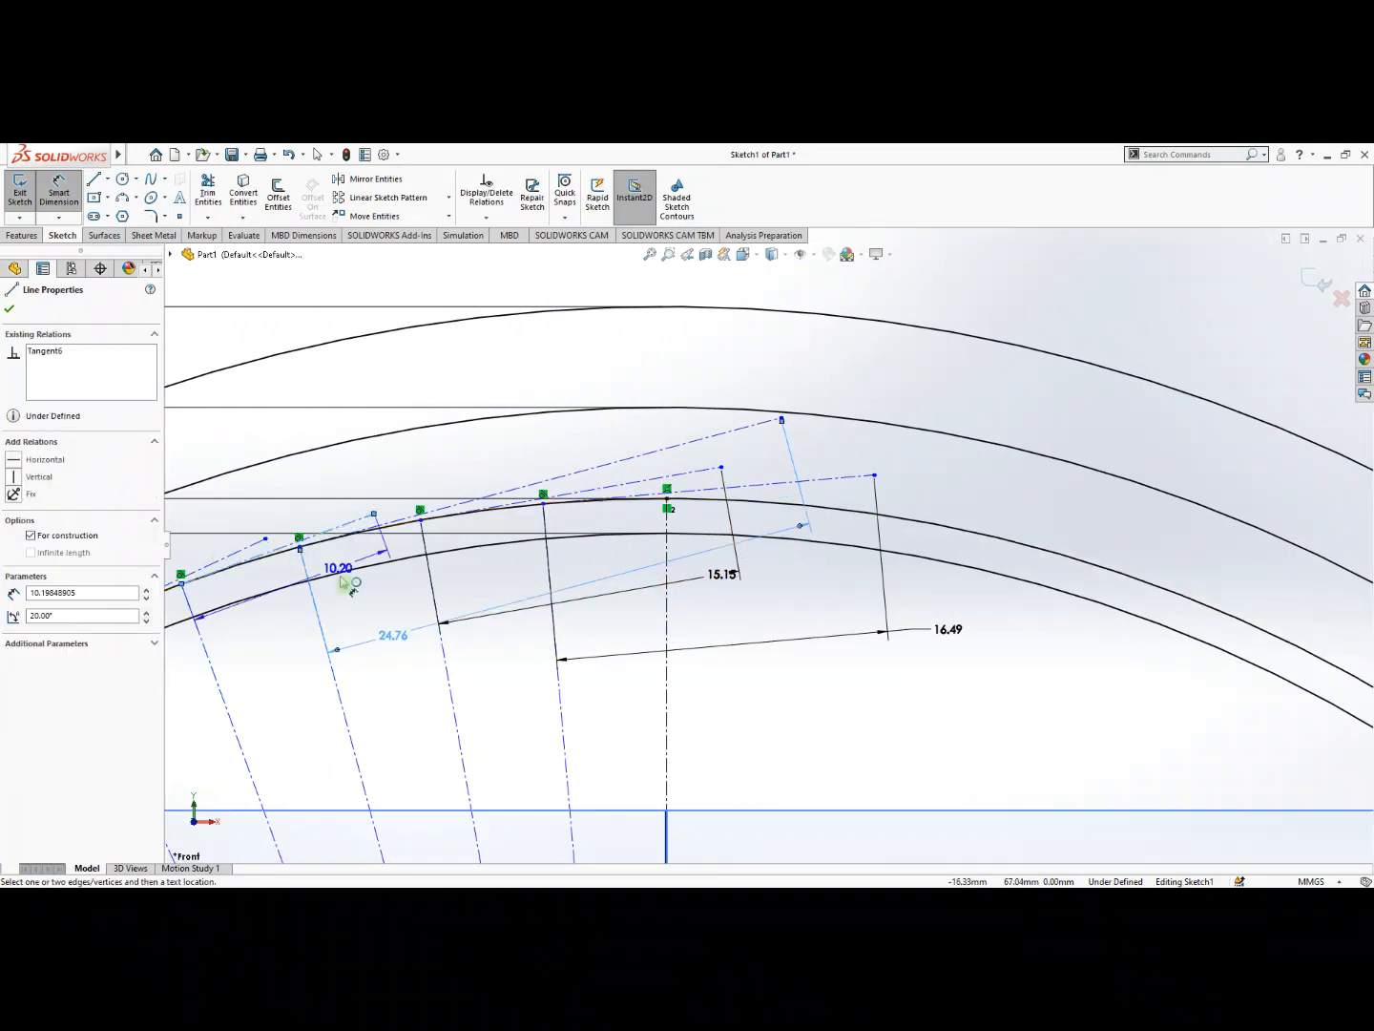
click(418, 603)
key(Return)
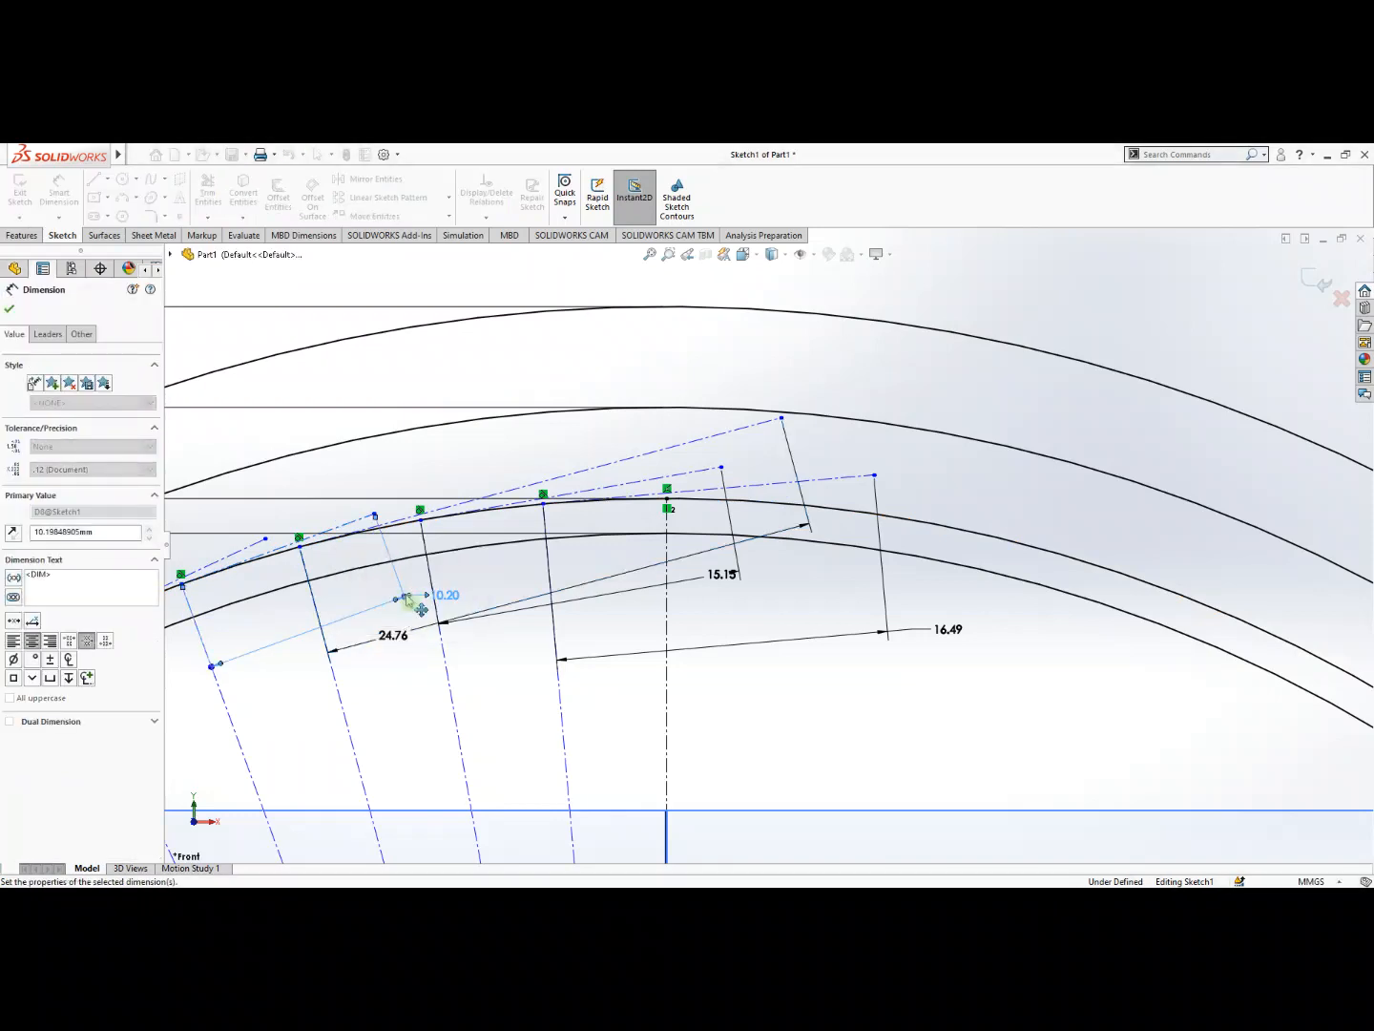
scroll(412, 601, down, 4)
scroll(418, 605, up, 3)
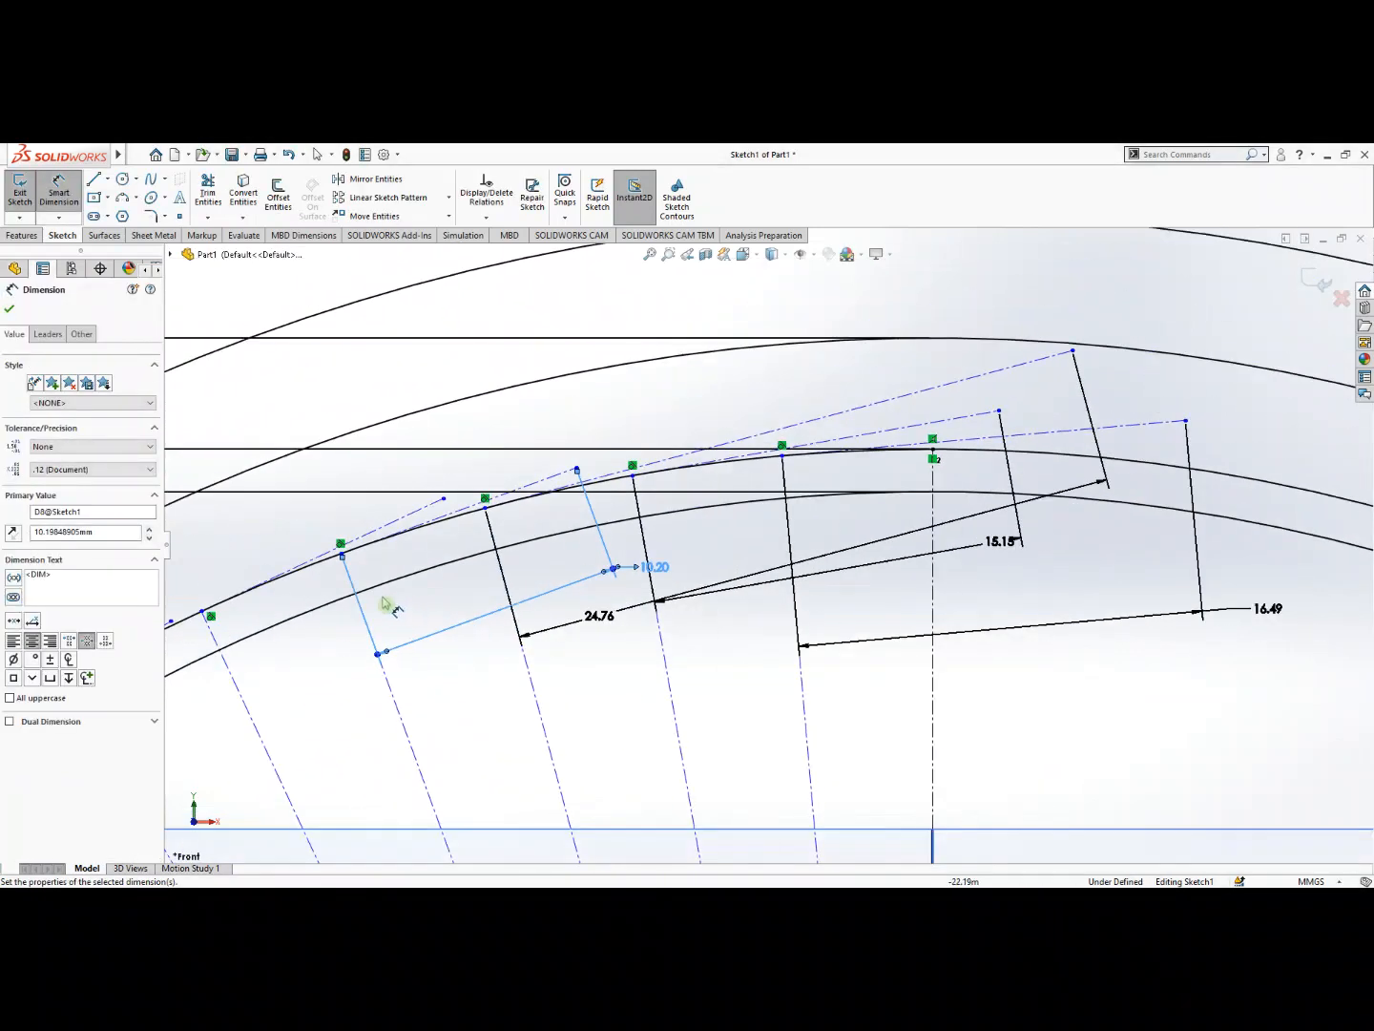
click(396, 528)
click(420, 611)
key(Return)
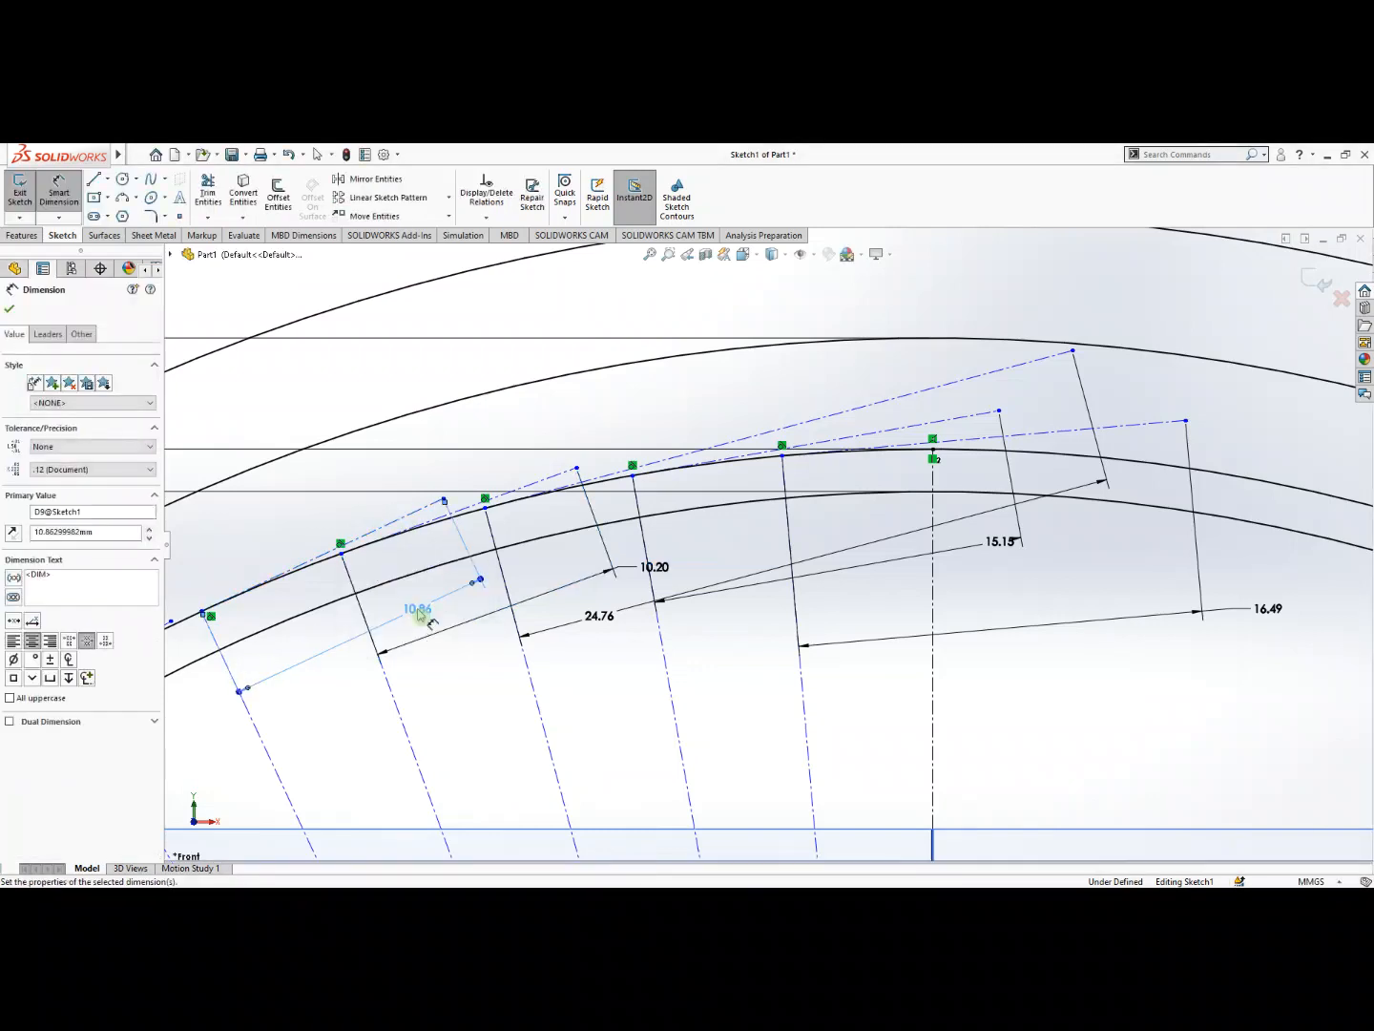
Dimension the lengths of the sixth and seventh spokes' tangent centerlines, placing the dimensions below the arcs.
scroll(418, 613, down, 4)
scroll(418, 613, up, 5)
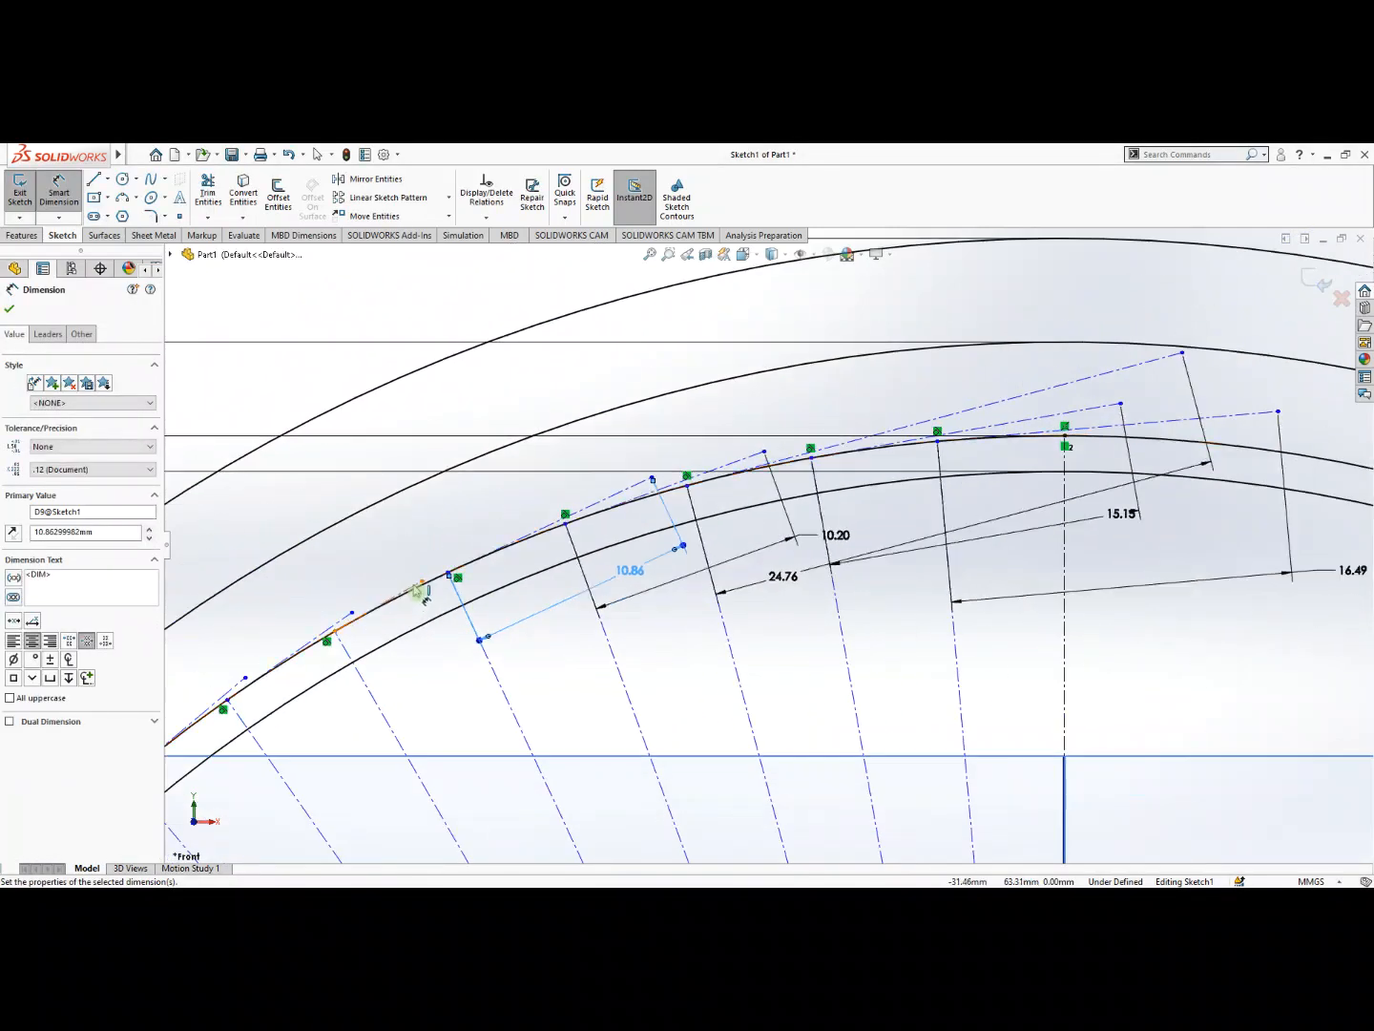
click(420, 593)
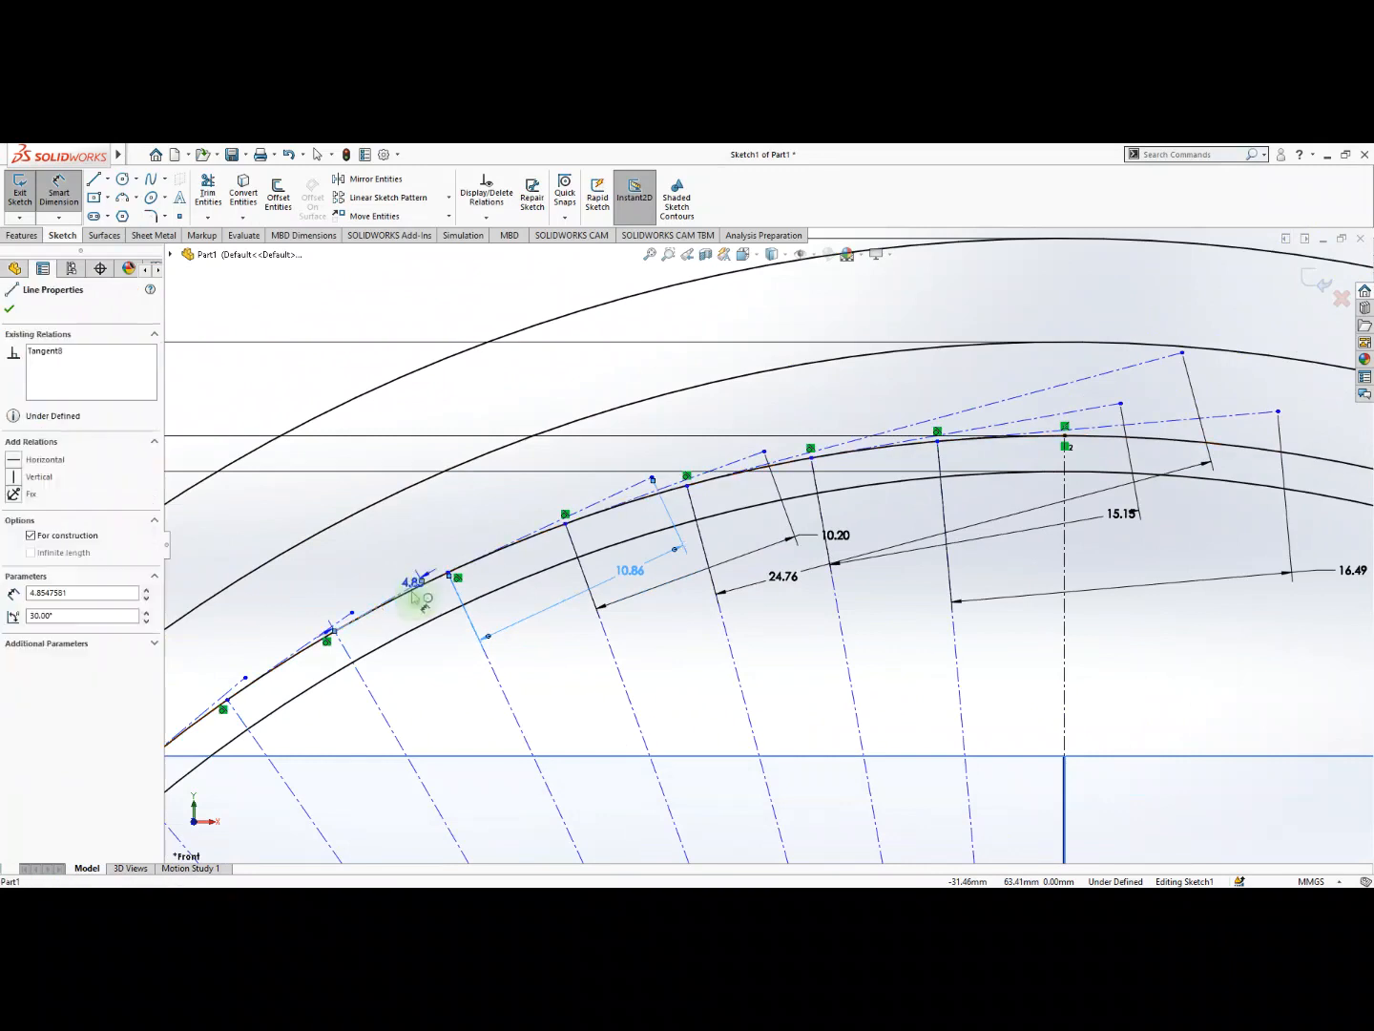
click(445, 668)
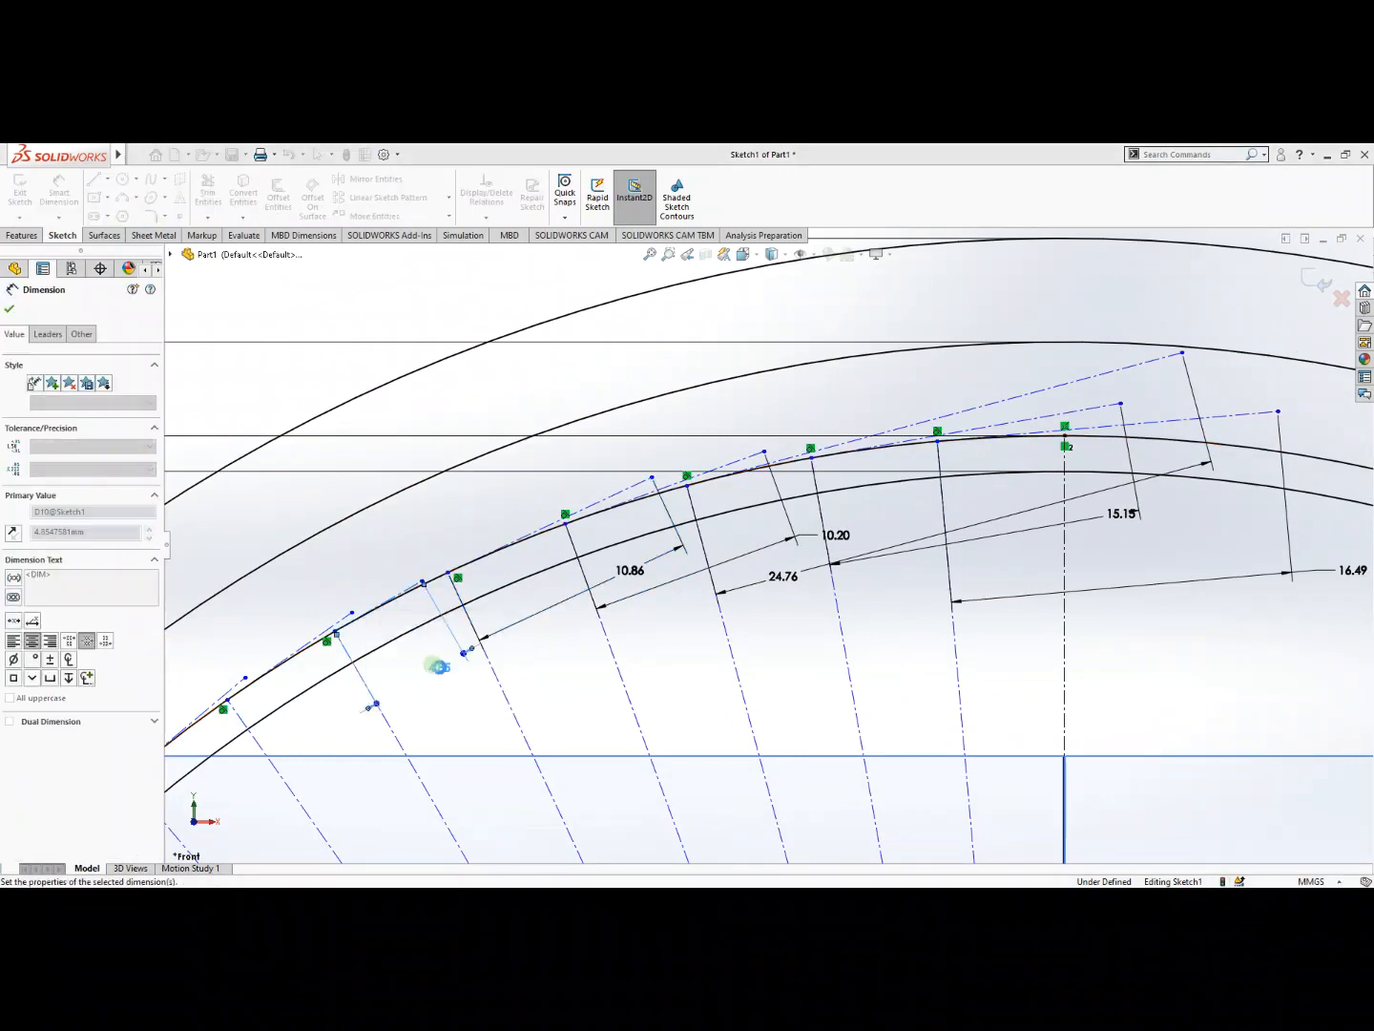
click(327, 641)
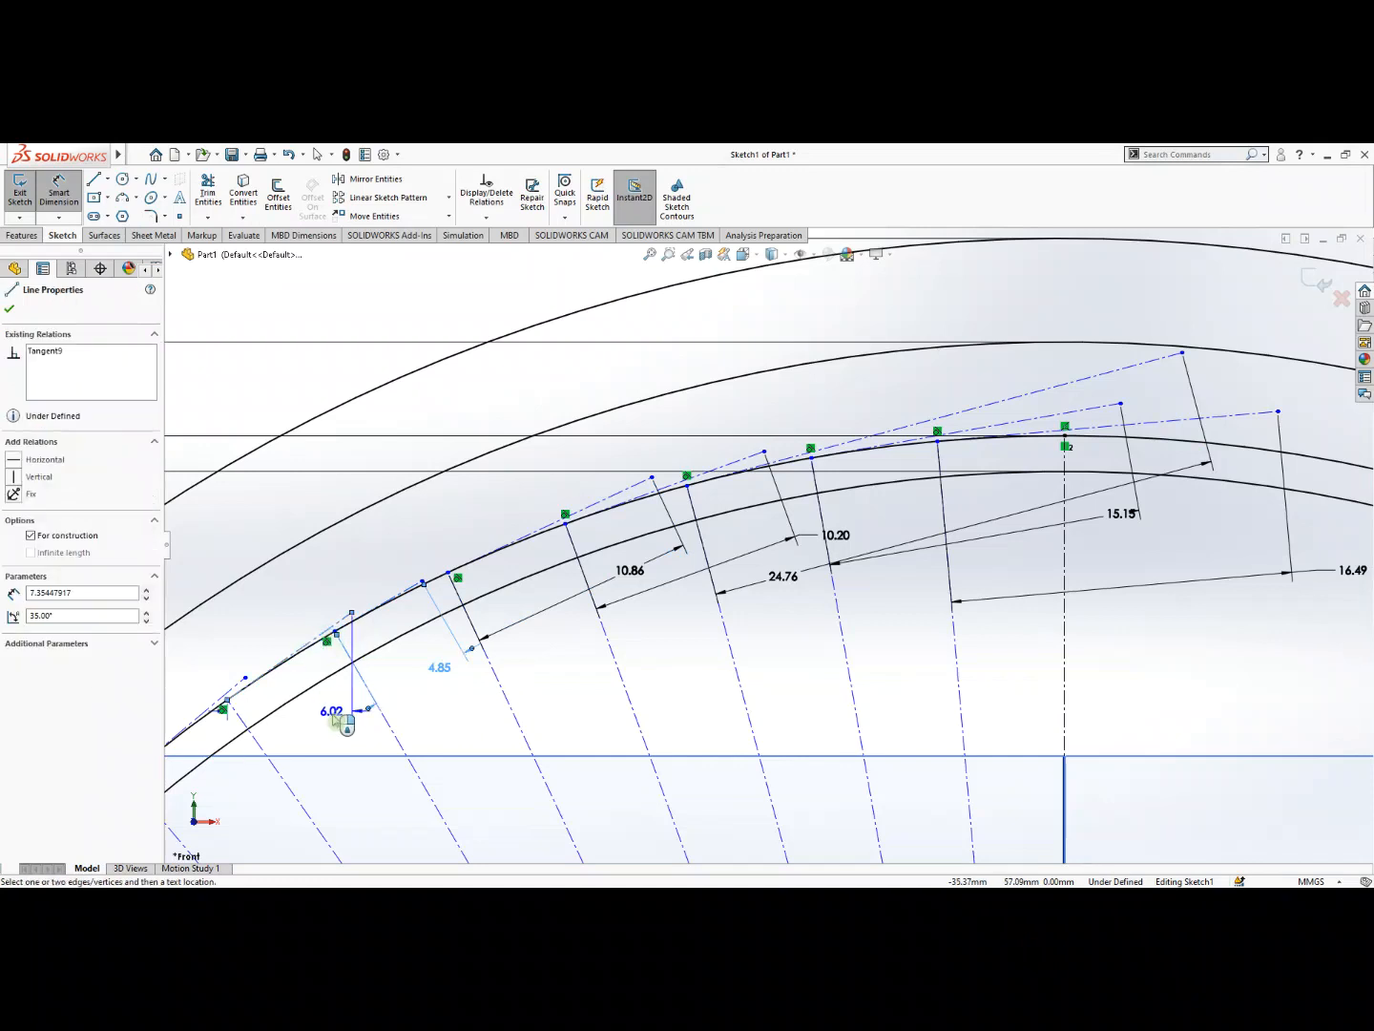
click(397, 711)
key(Return)
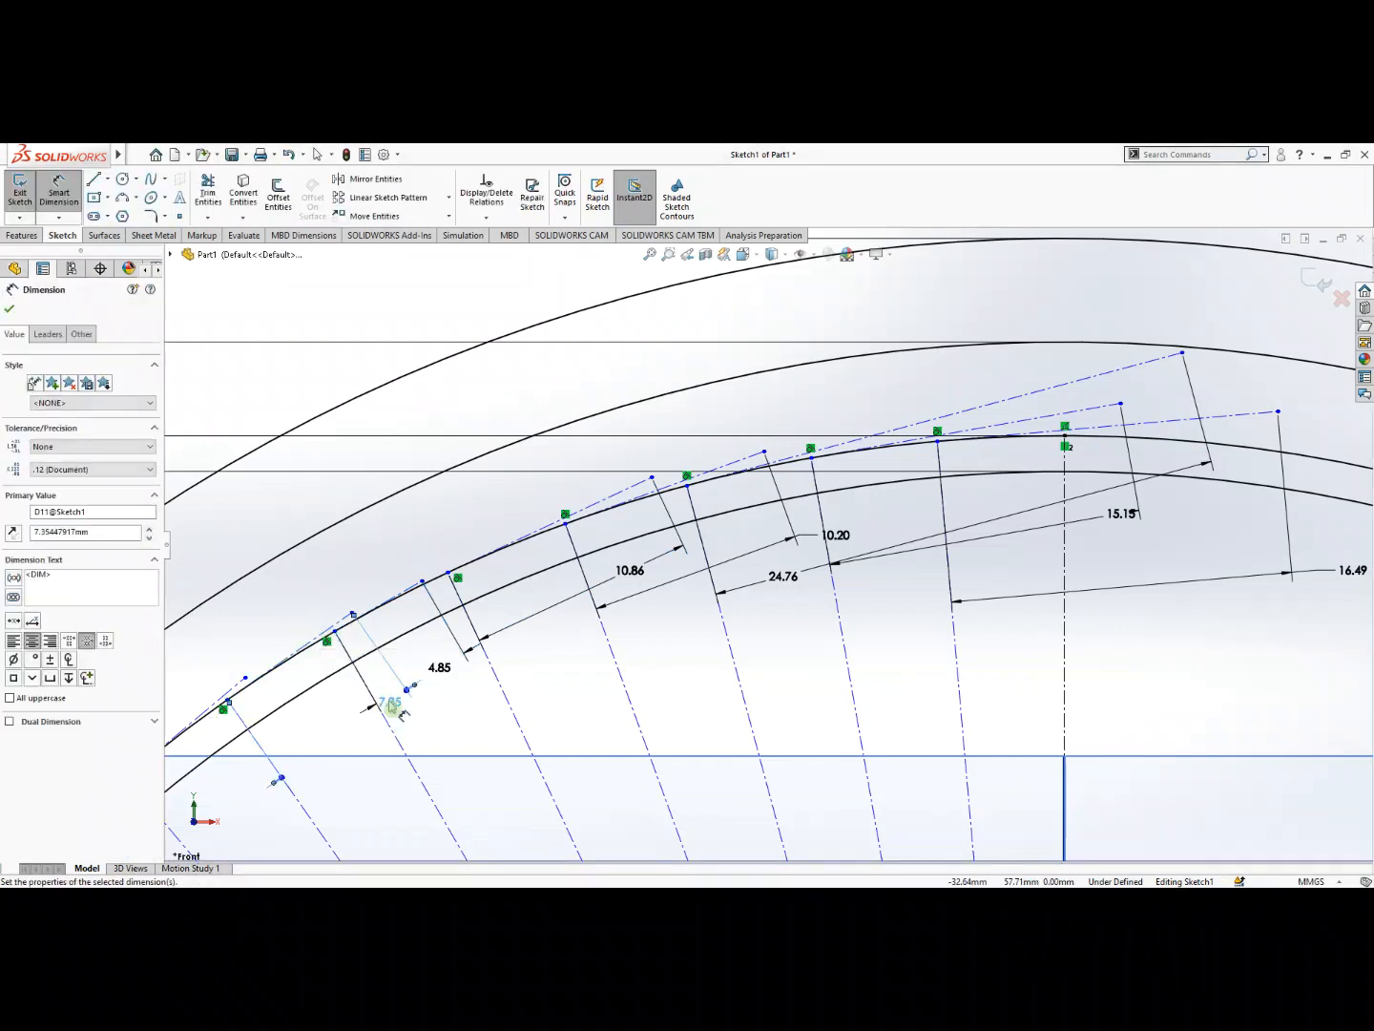
Dimension the length of the eighth spoke's tangent centerline and finish dimensioning.
click(233, 695)
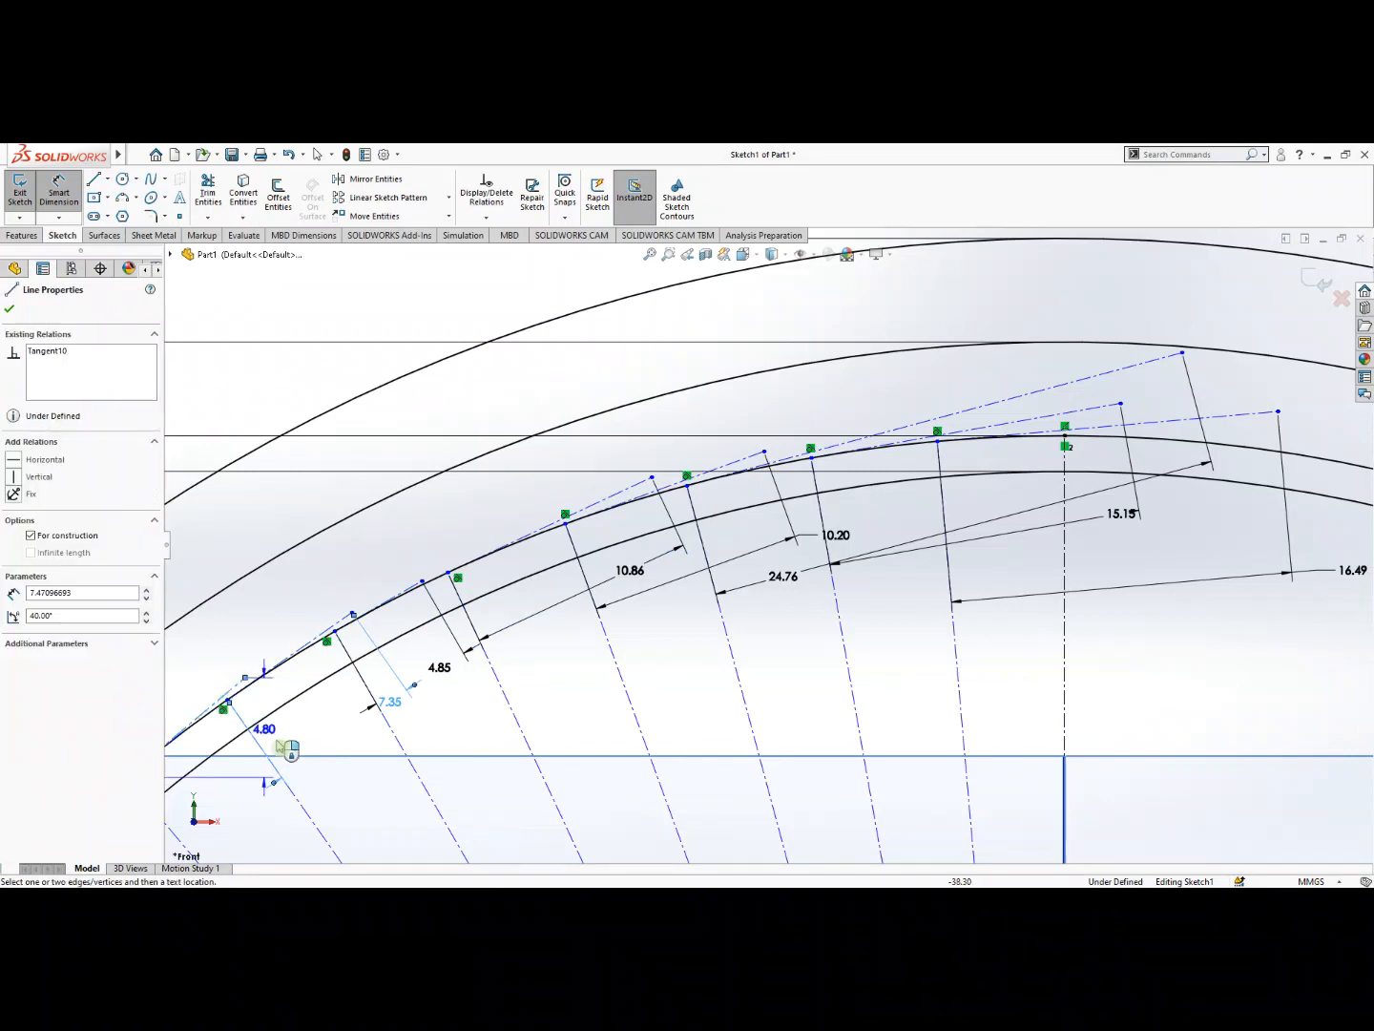
click(283, 804)
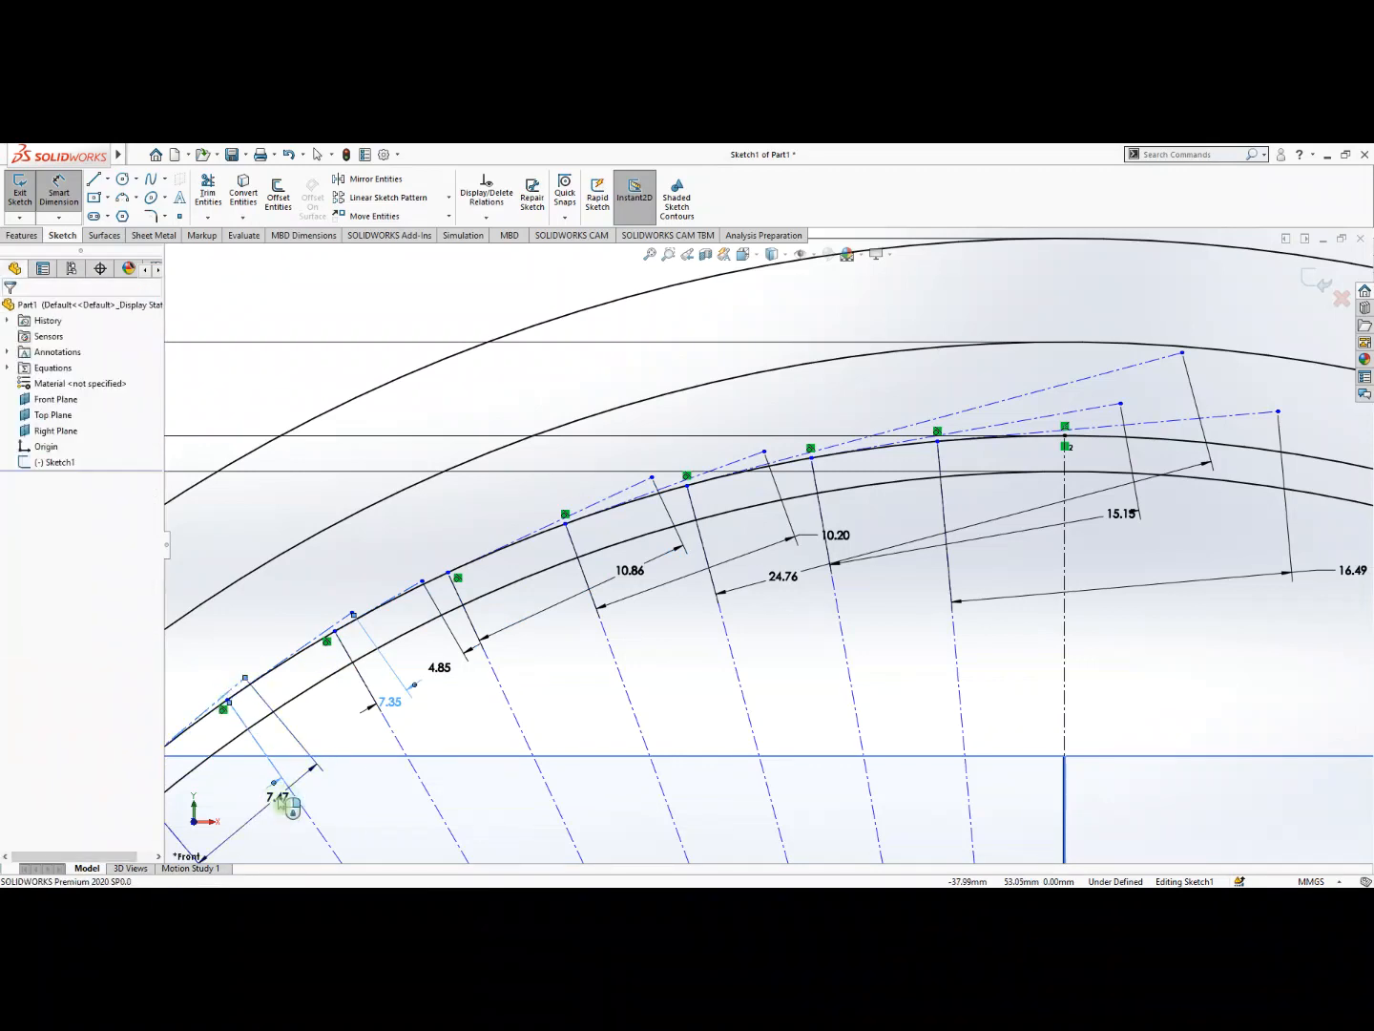
key(Return)
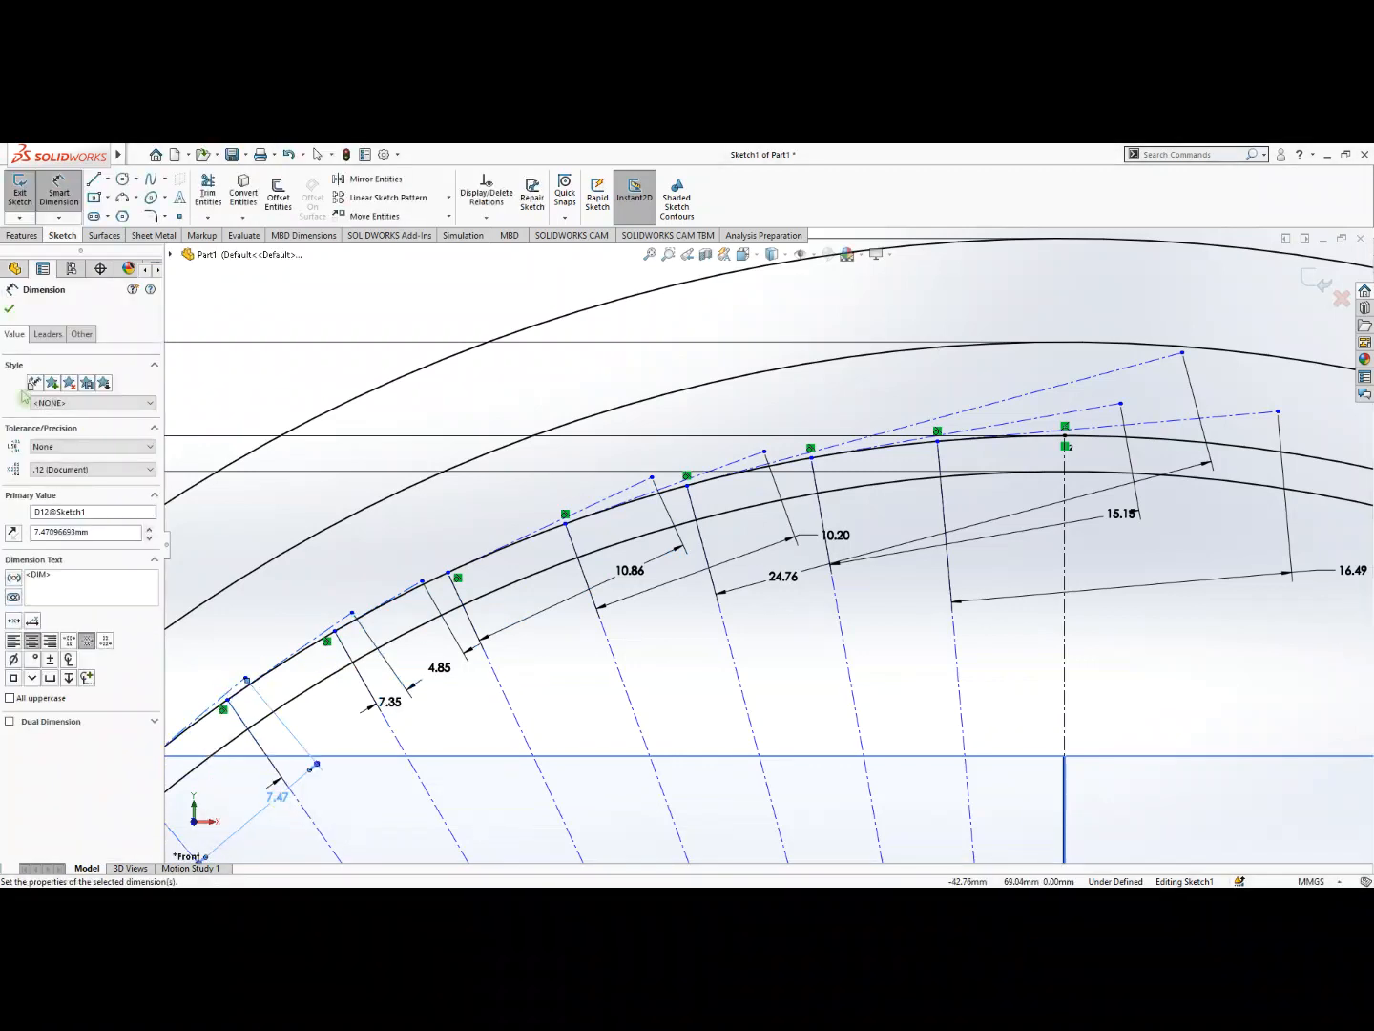
click(9, 308)
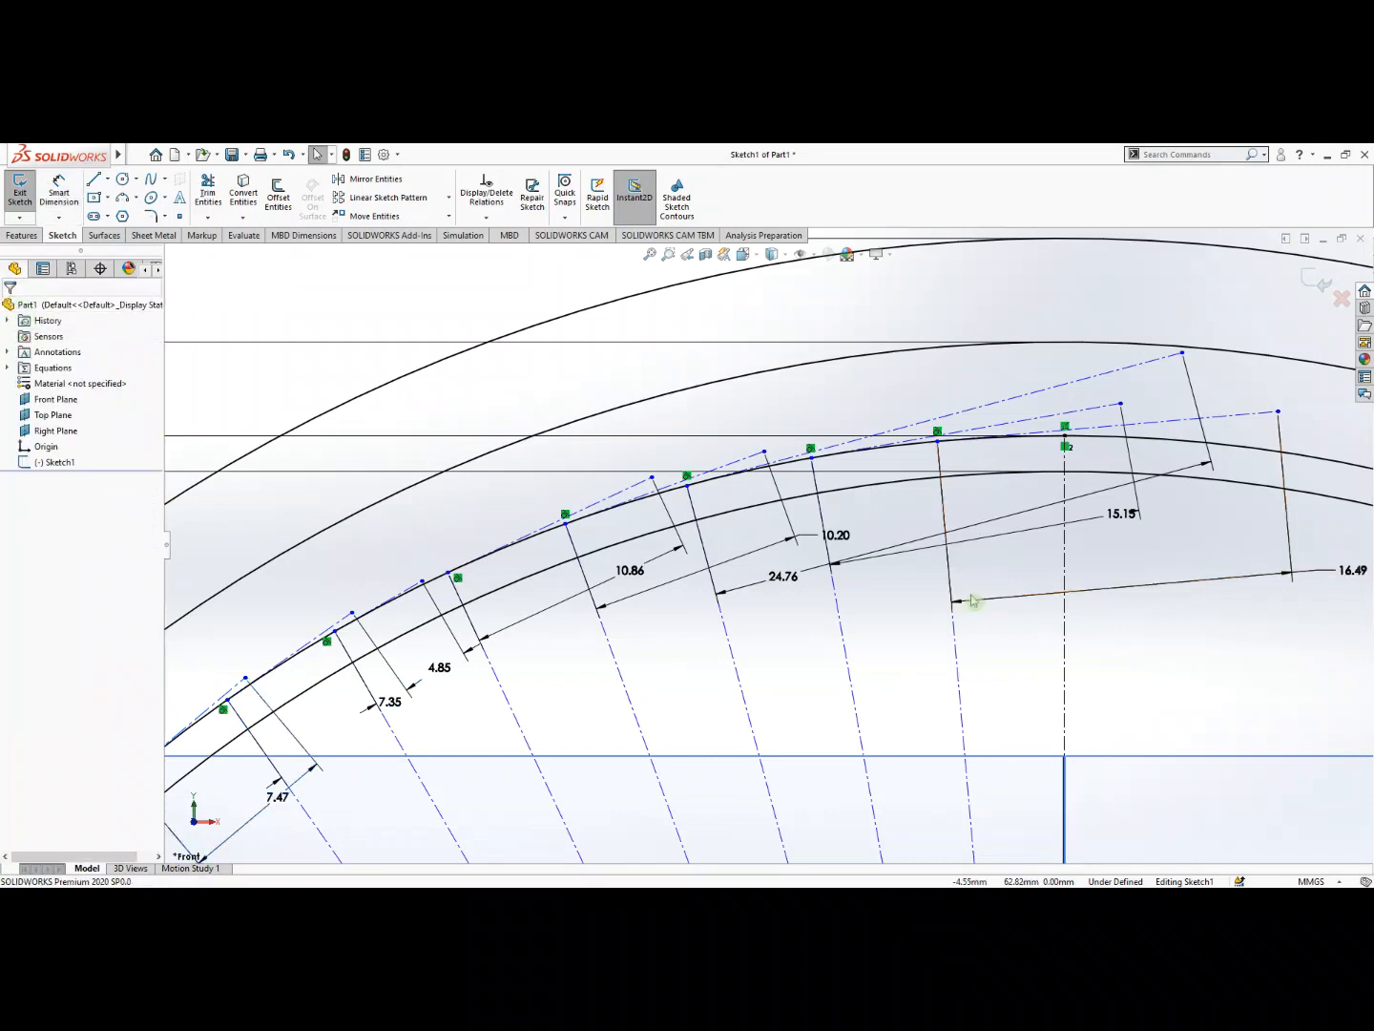
Add an equation that sets the first tangent centerline's length dimension equal to the global variable TEETH LINE L1.
scroll(970, 601, down, 2)
scroll(969, 602, up, 5)
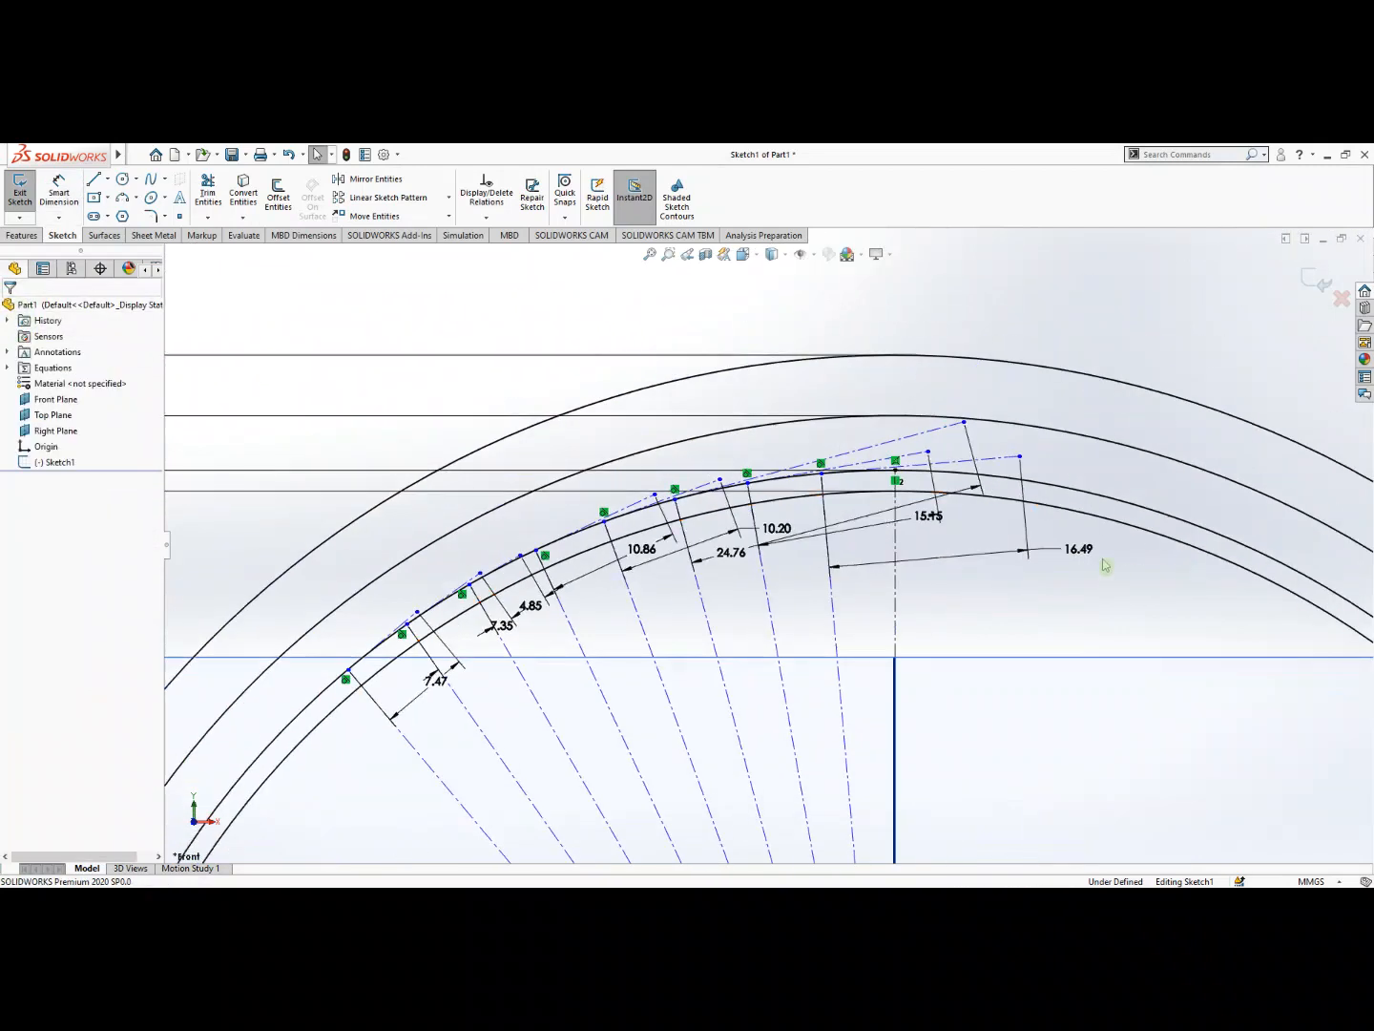
scroll(1107, 568, down, 2)
mouse_move(129, 157)
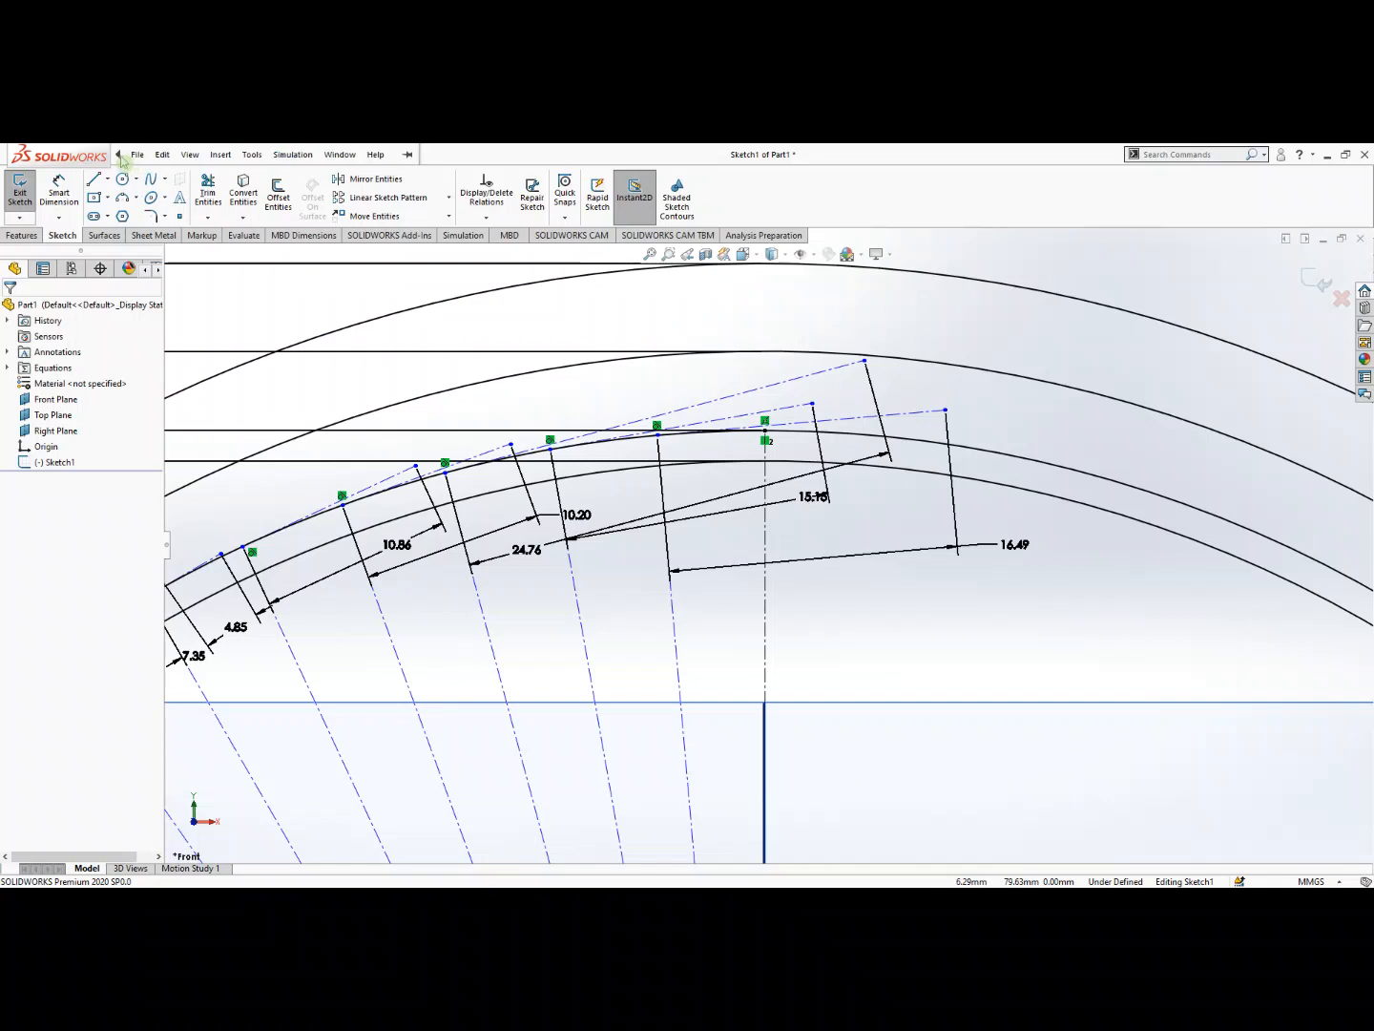
click(293, 155)
mouse_move(252, 155)
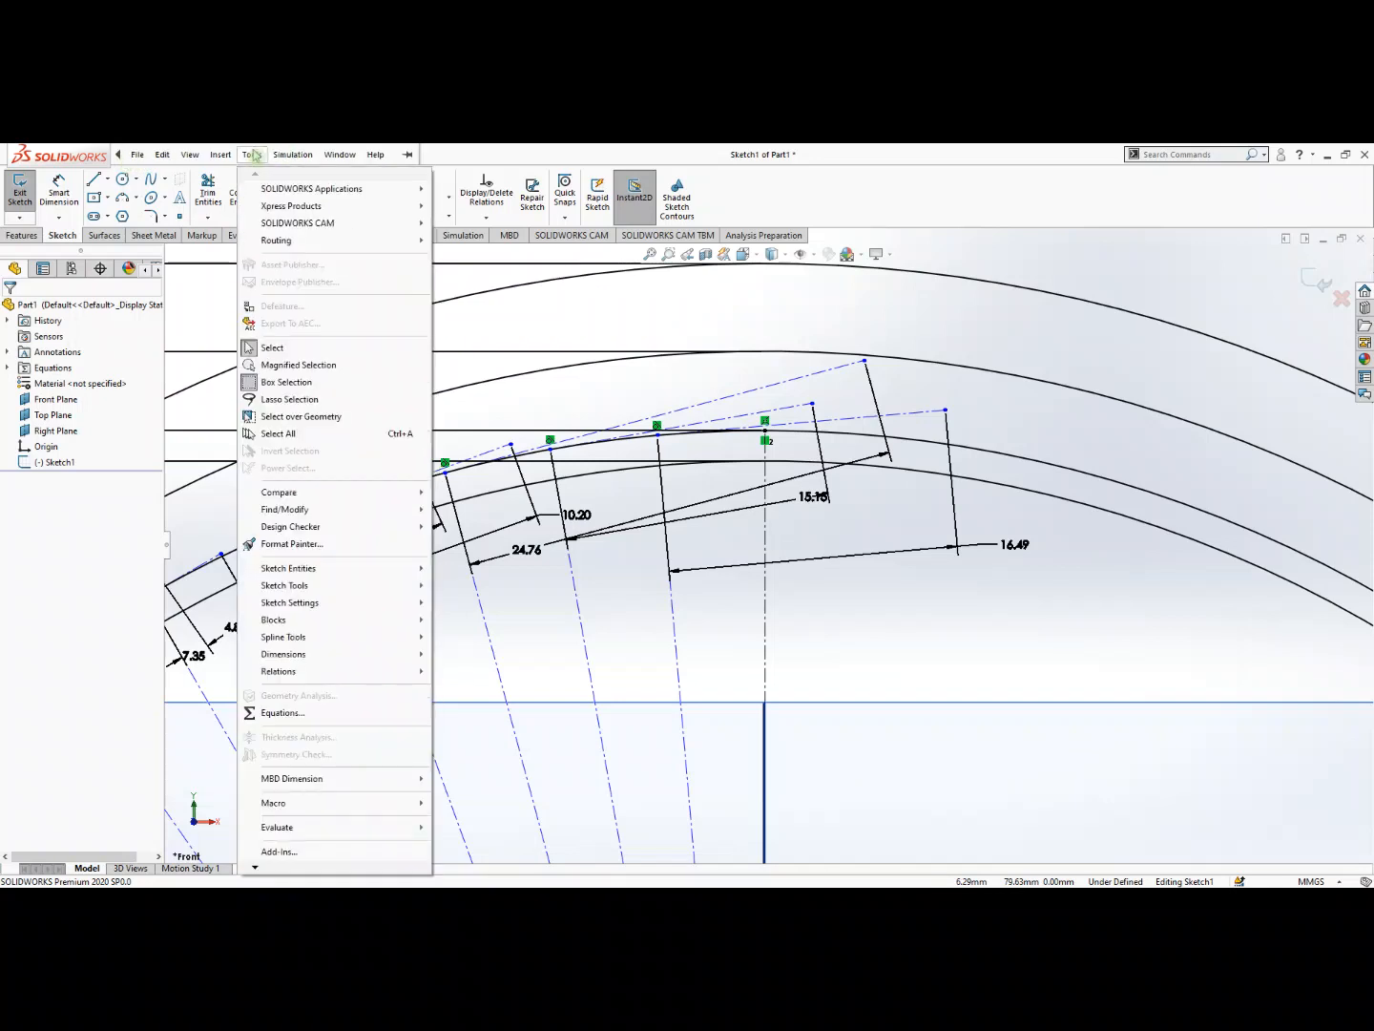
click(294, 714)
mouse_move(691, 304)
mouse_down()
mouse_move(697, 358)
mouse_move(694, 302)
mouse_up()
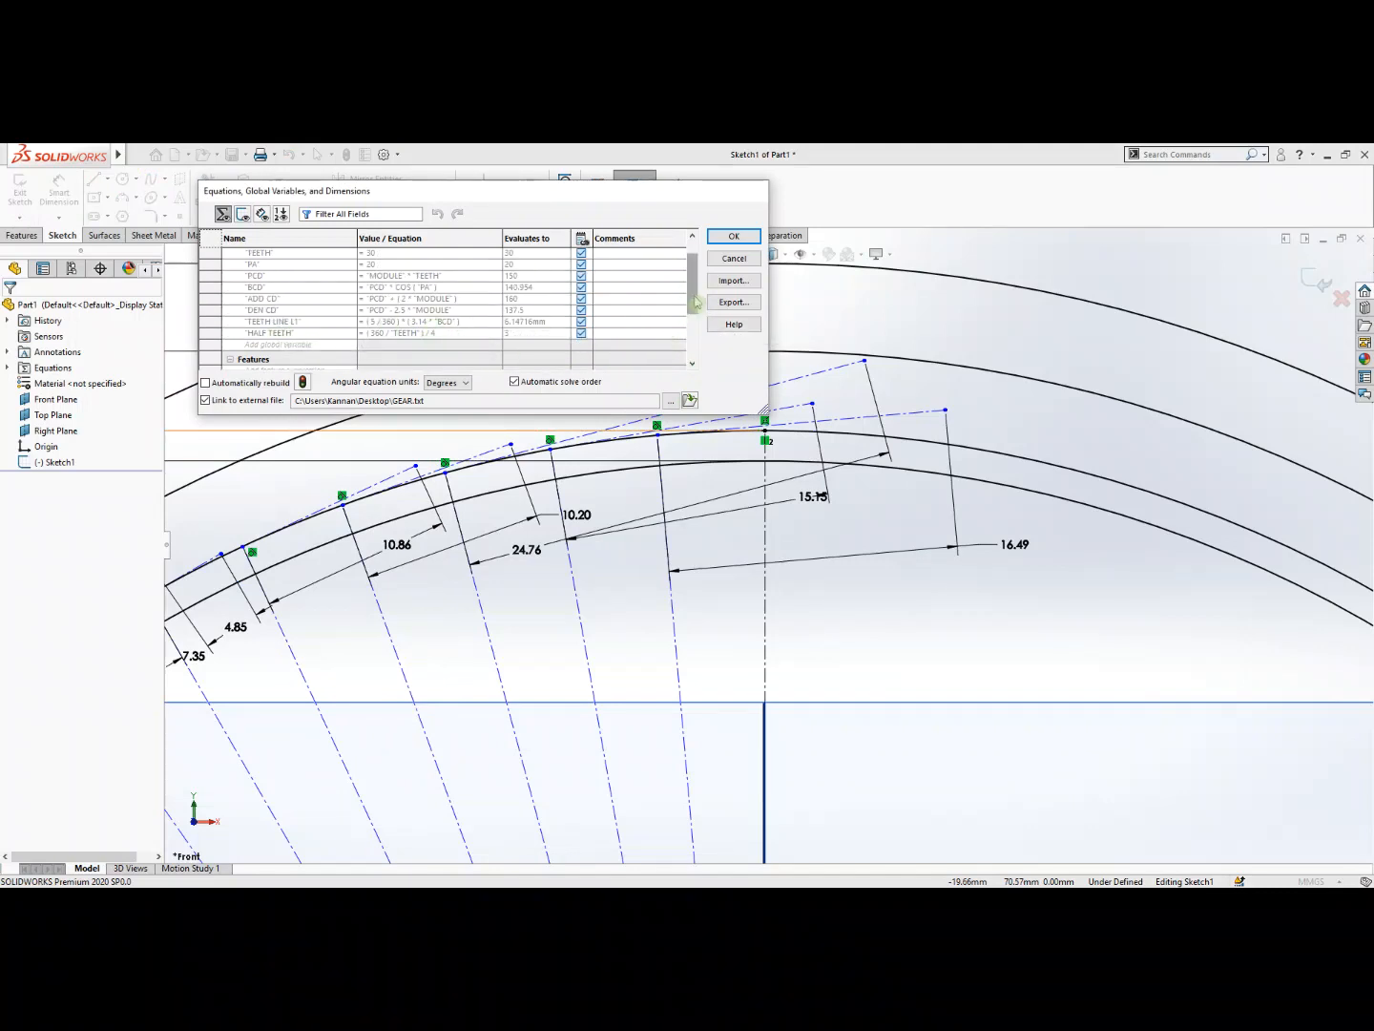
drag(696, 303, 696, 346)
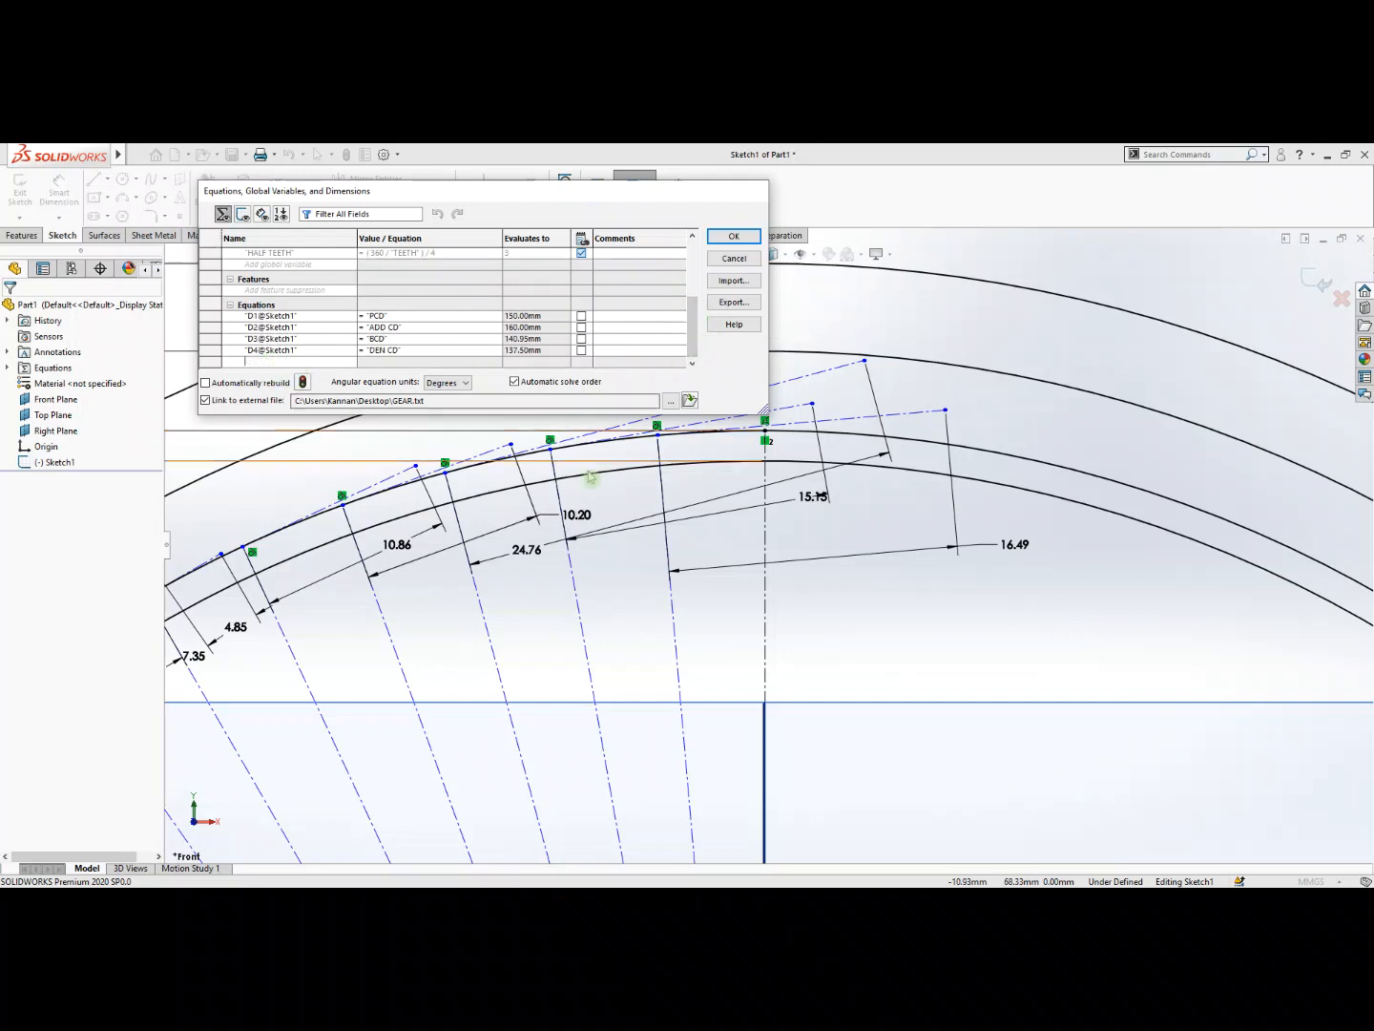
click(1012, 544)
mouse_move(380, 406)
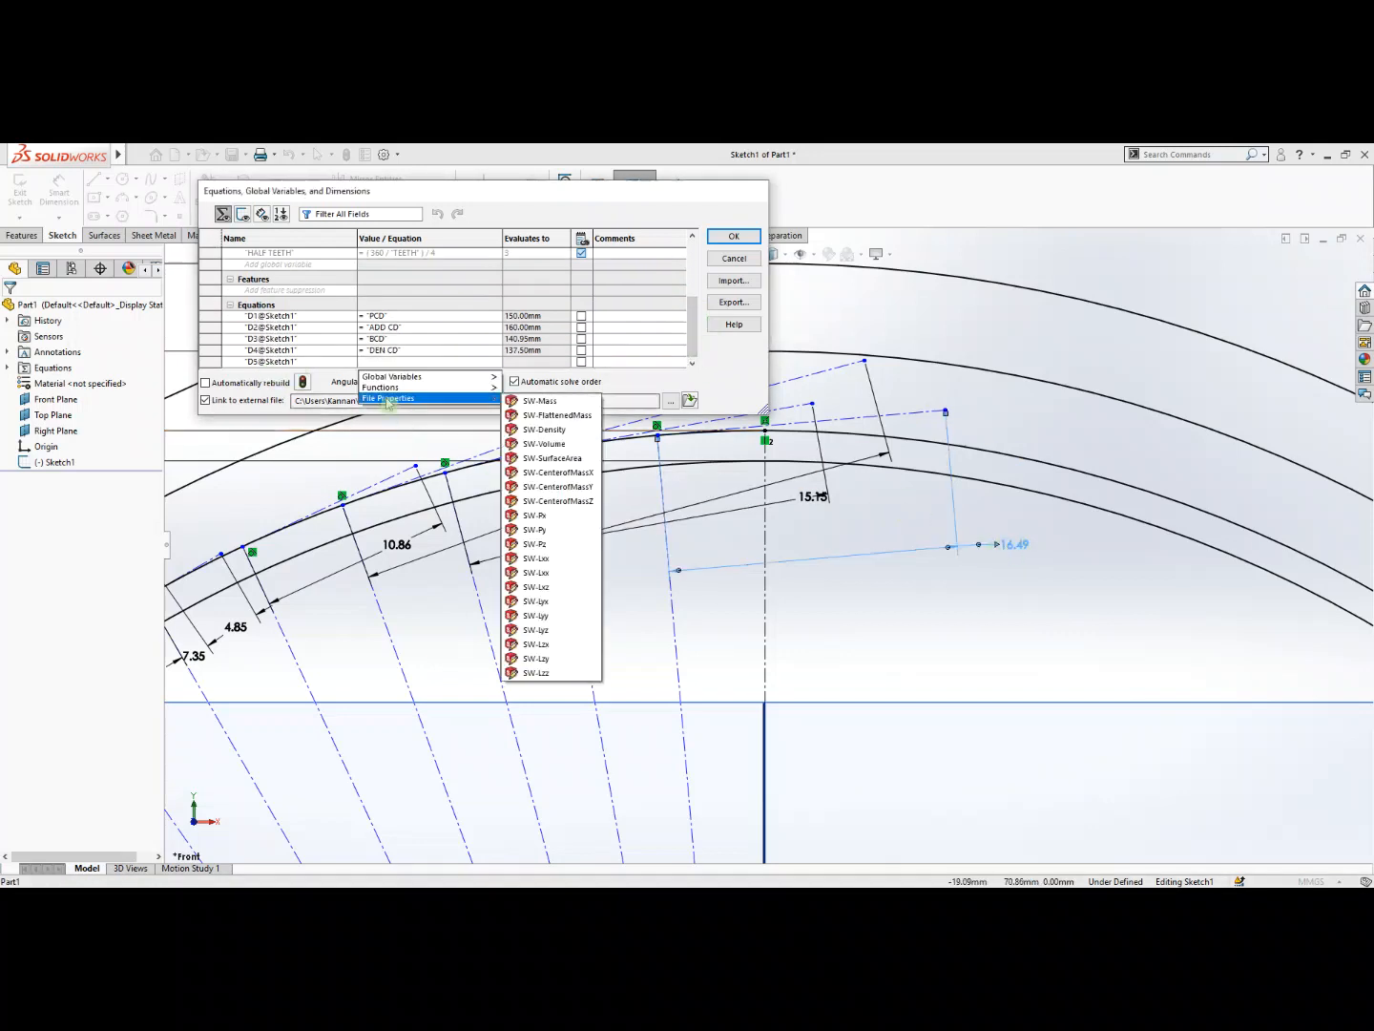
mouse_move(420, 377)
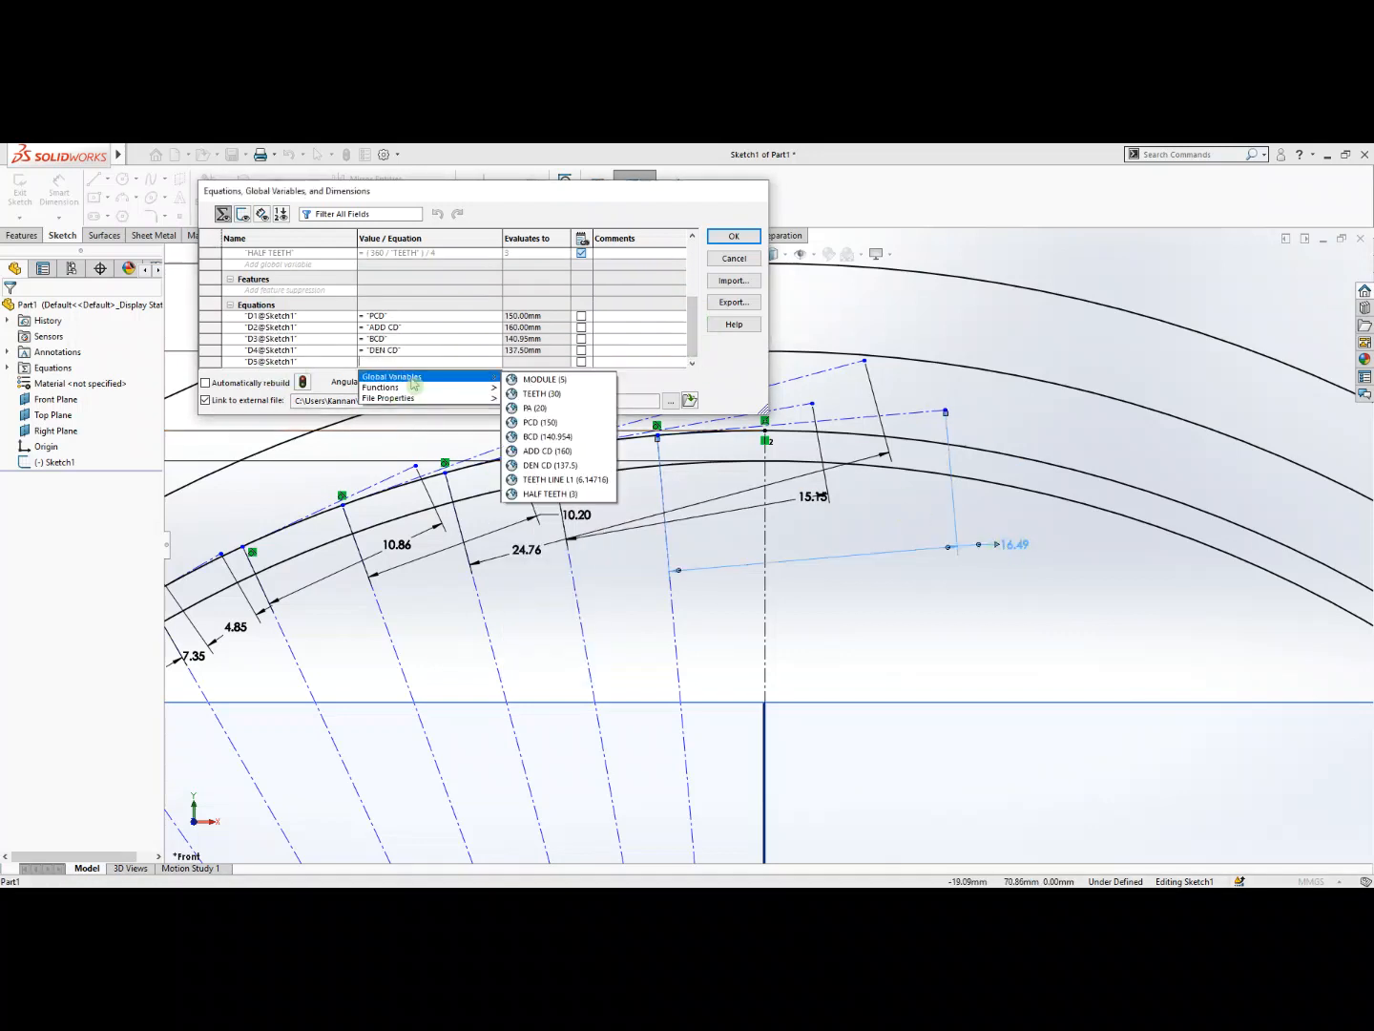
click(557, 480)
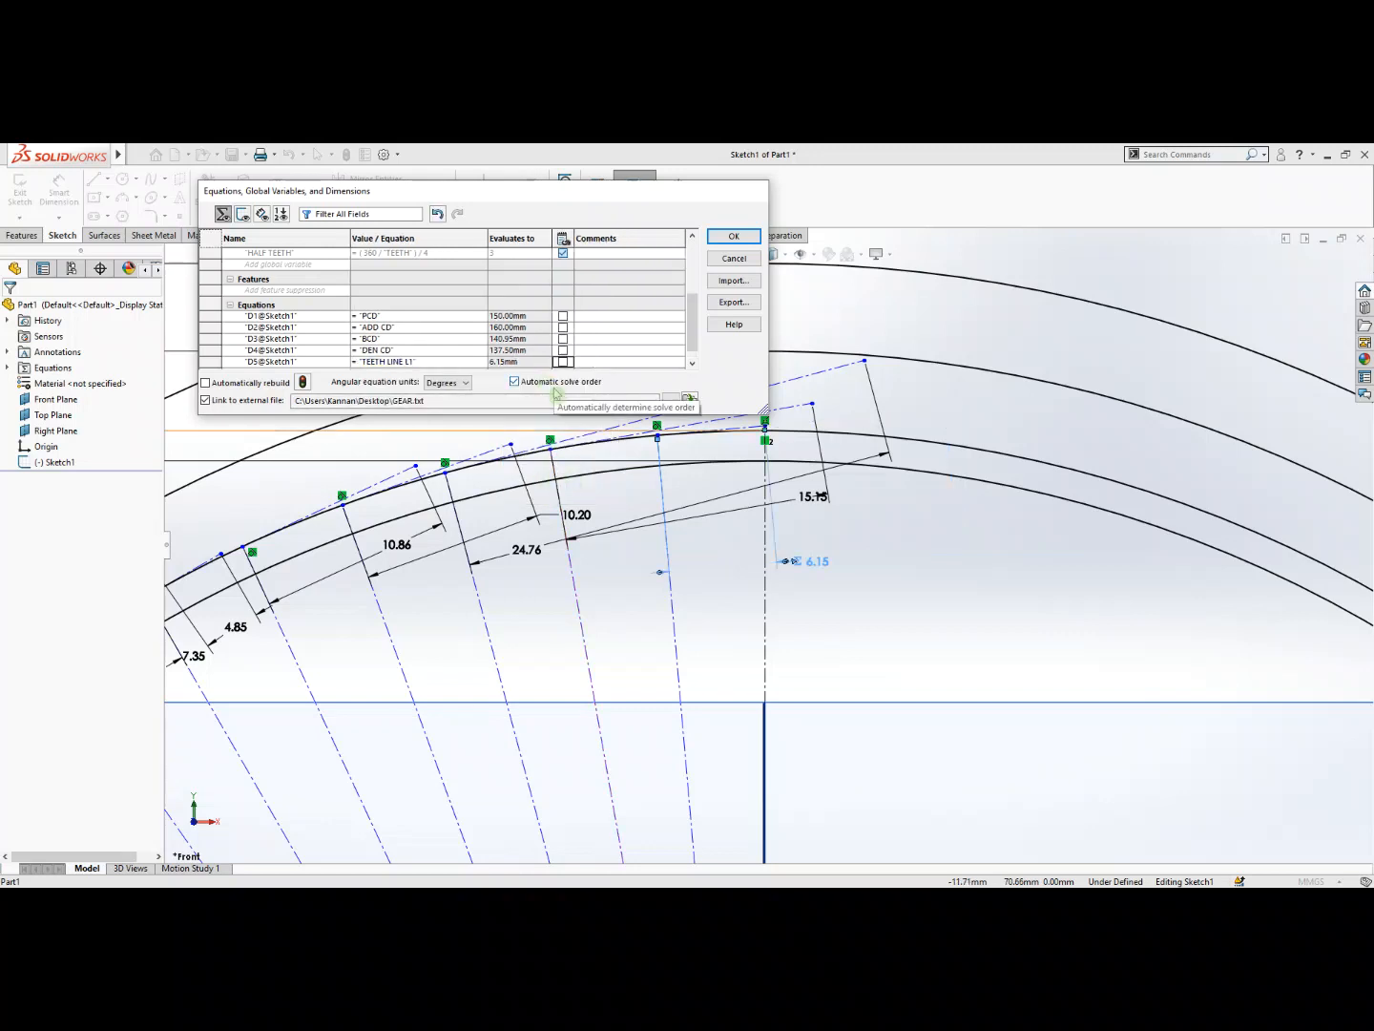
Add an equation setting the second tangent centerline's length dimension to the global variable TEETH LINE L1 * 2.
click(692, 362)
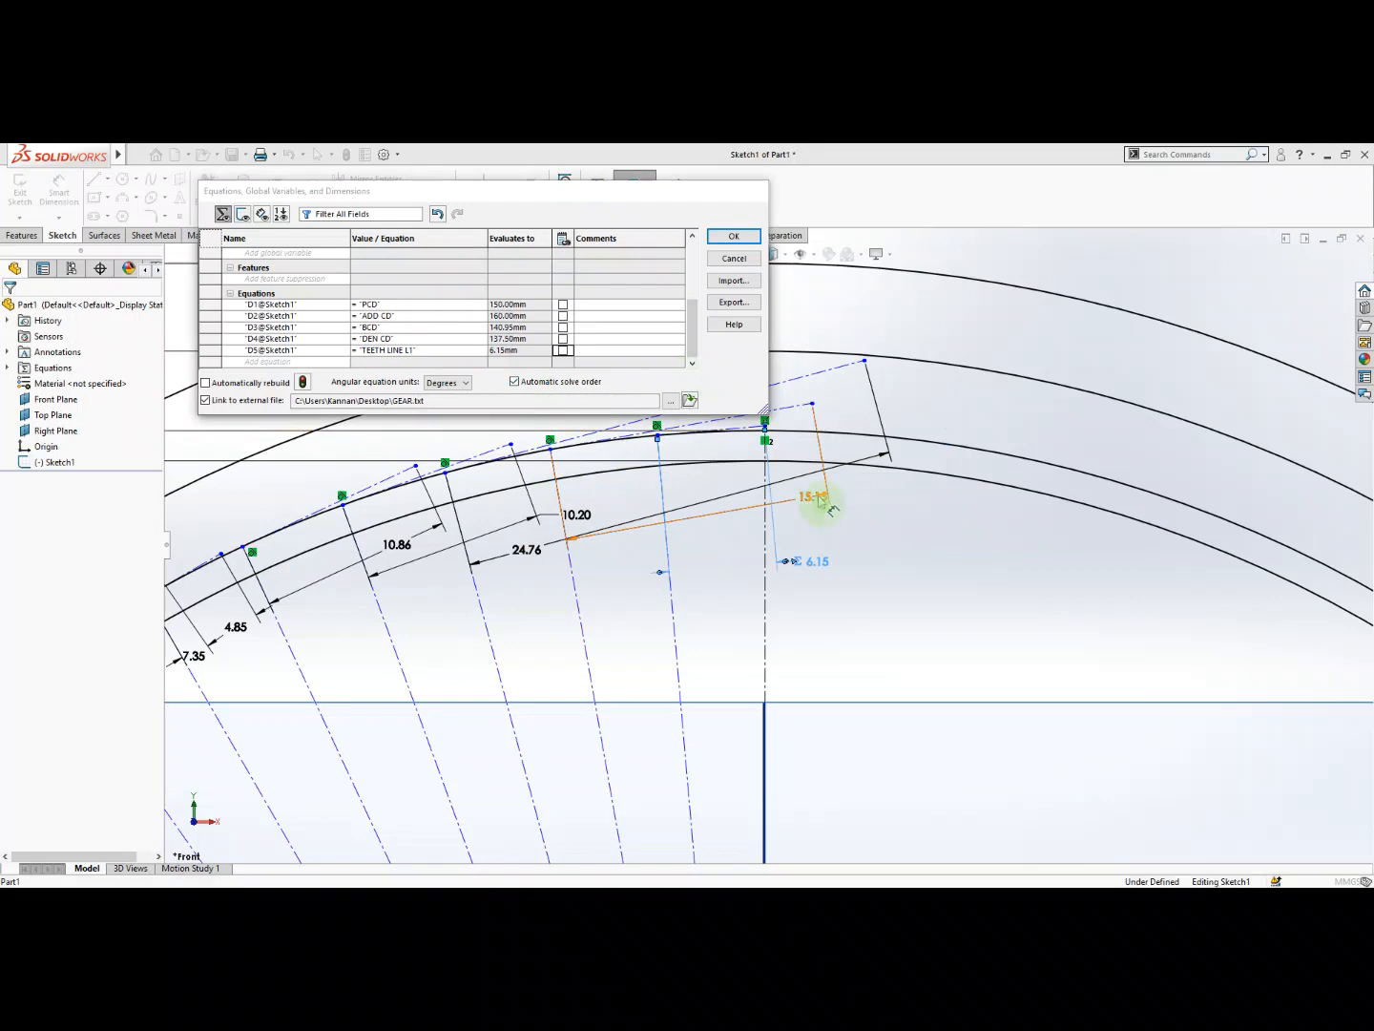
click(818, 498)
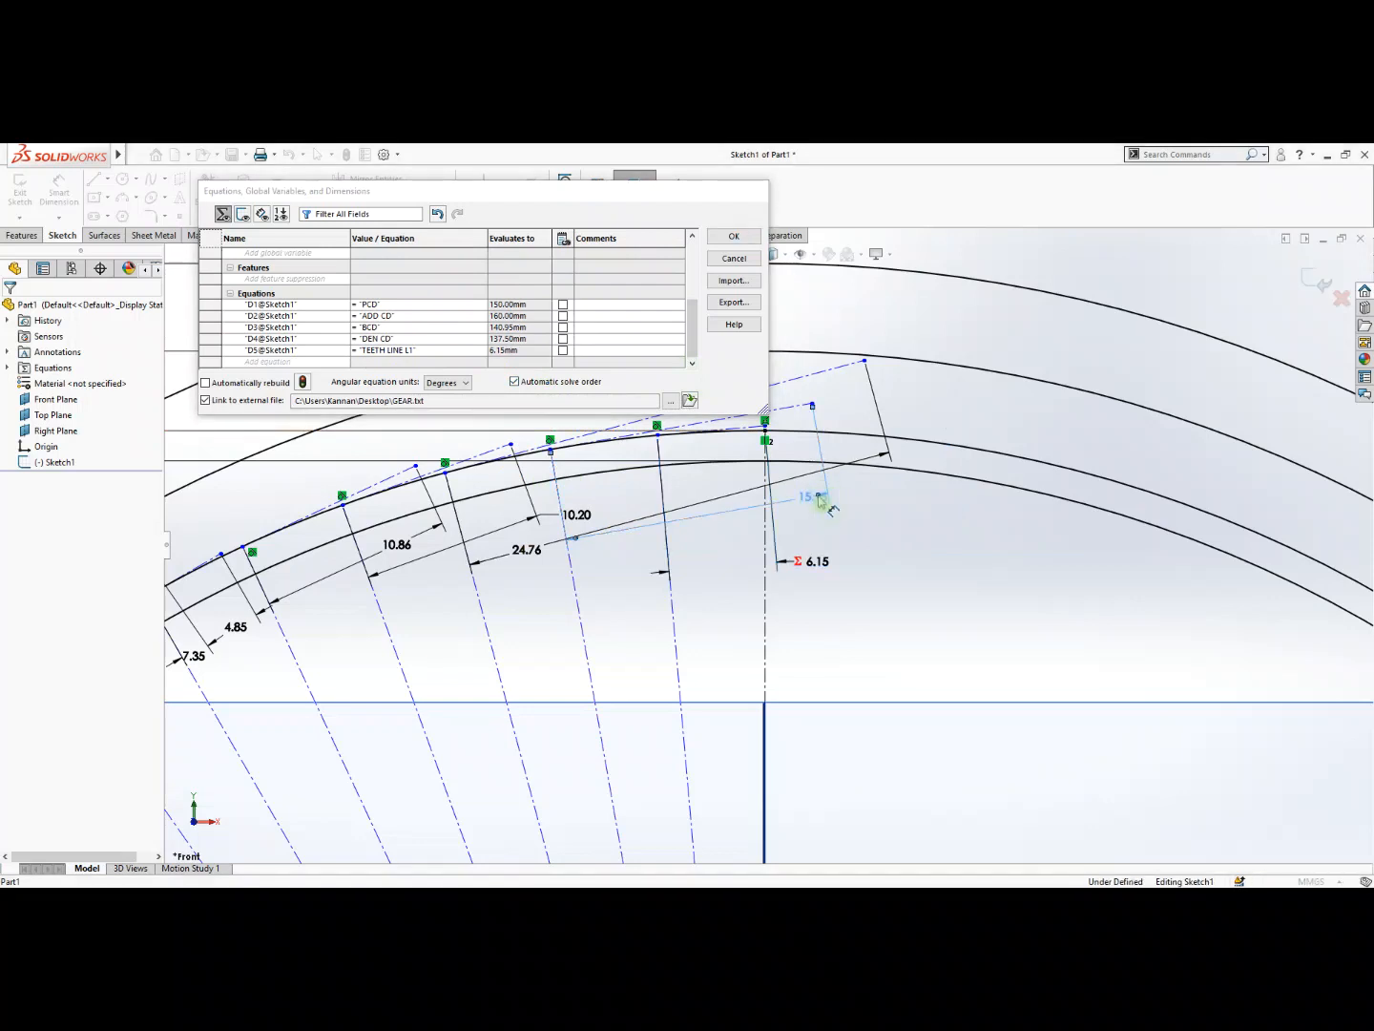
click(276, 362)
click(811, 497)
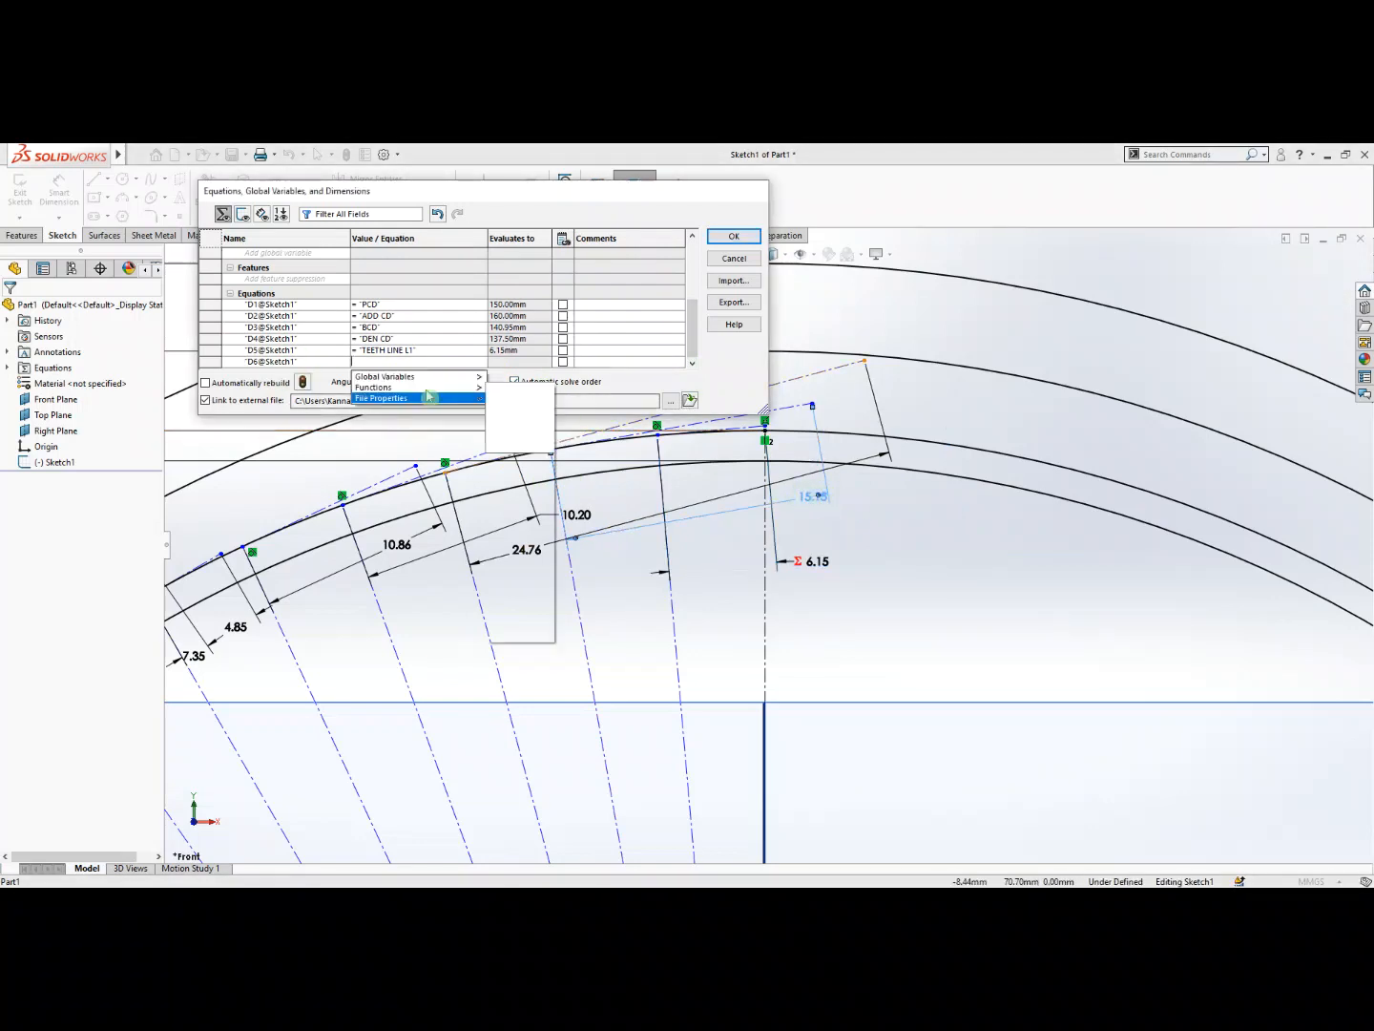
mouse_move(458, 378)
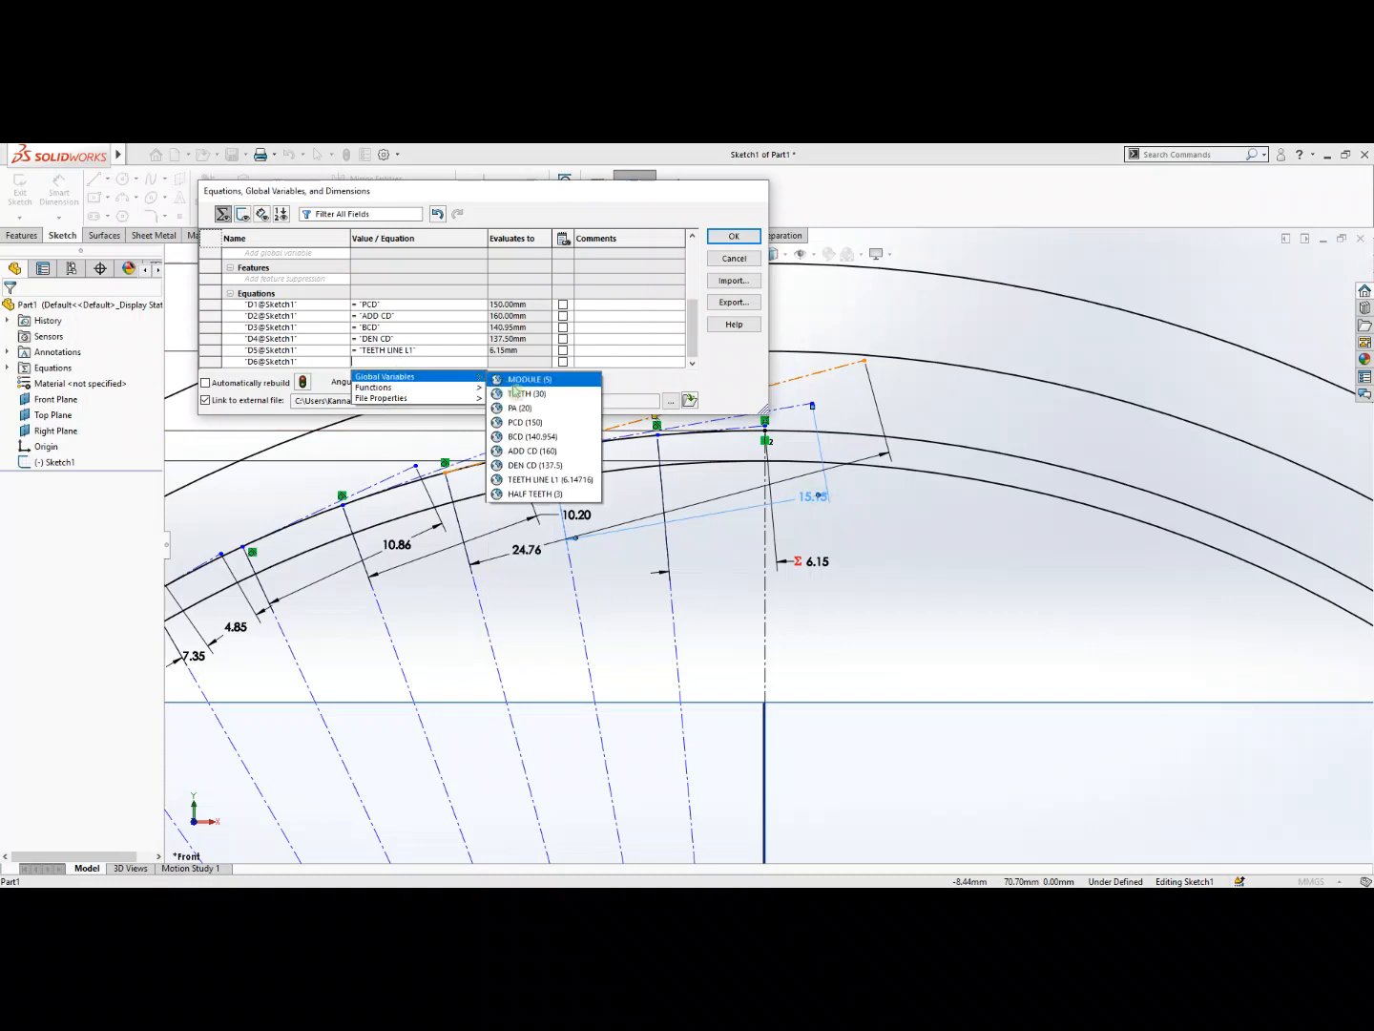
click(529, 479)
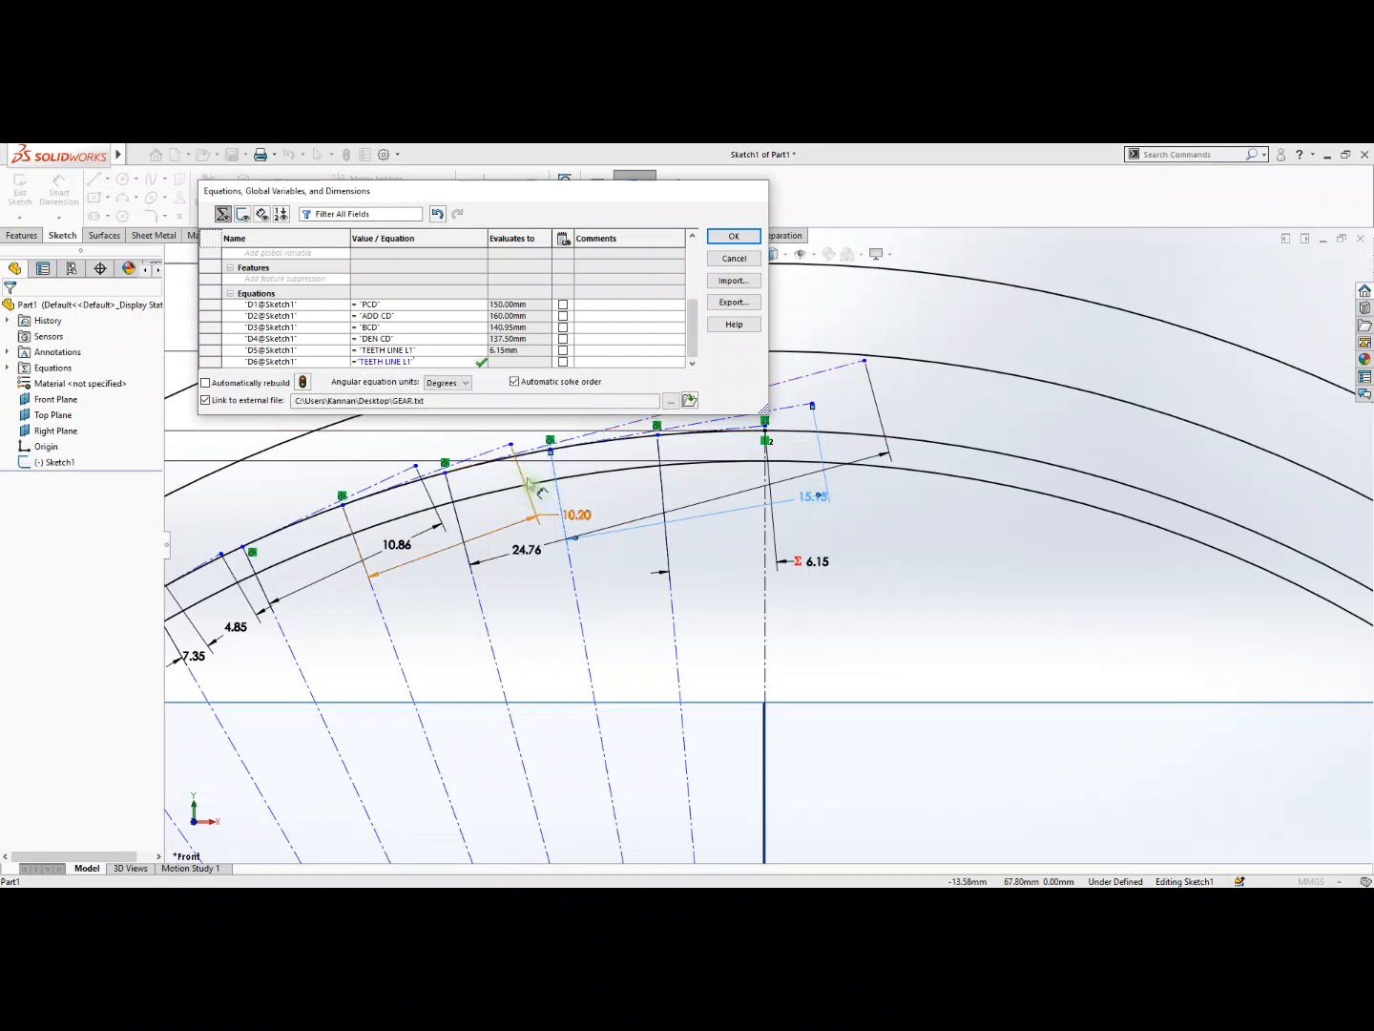
text(*)
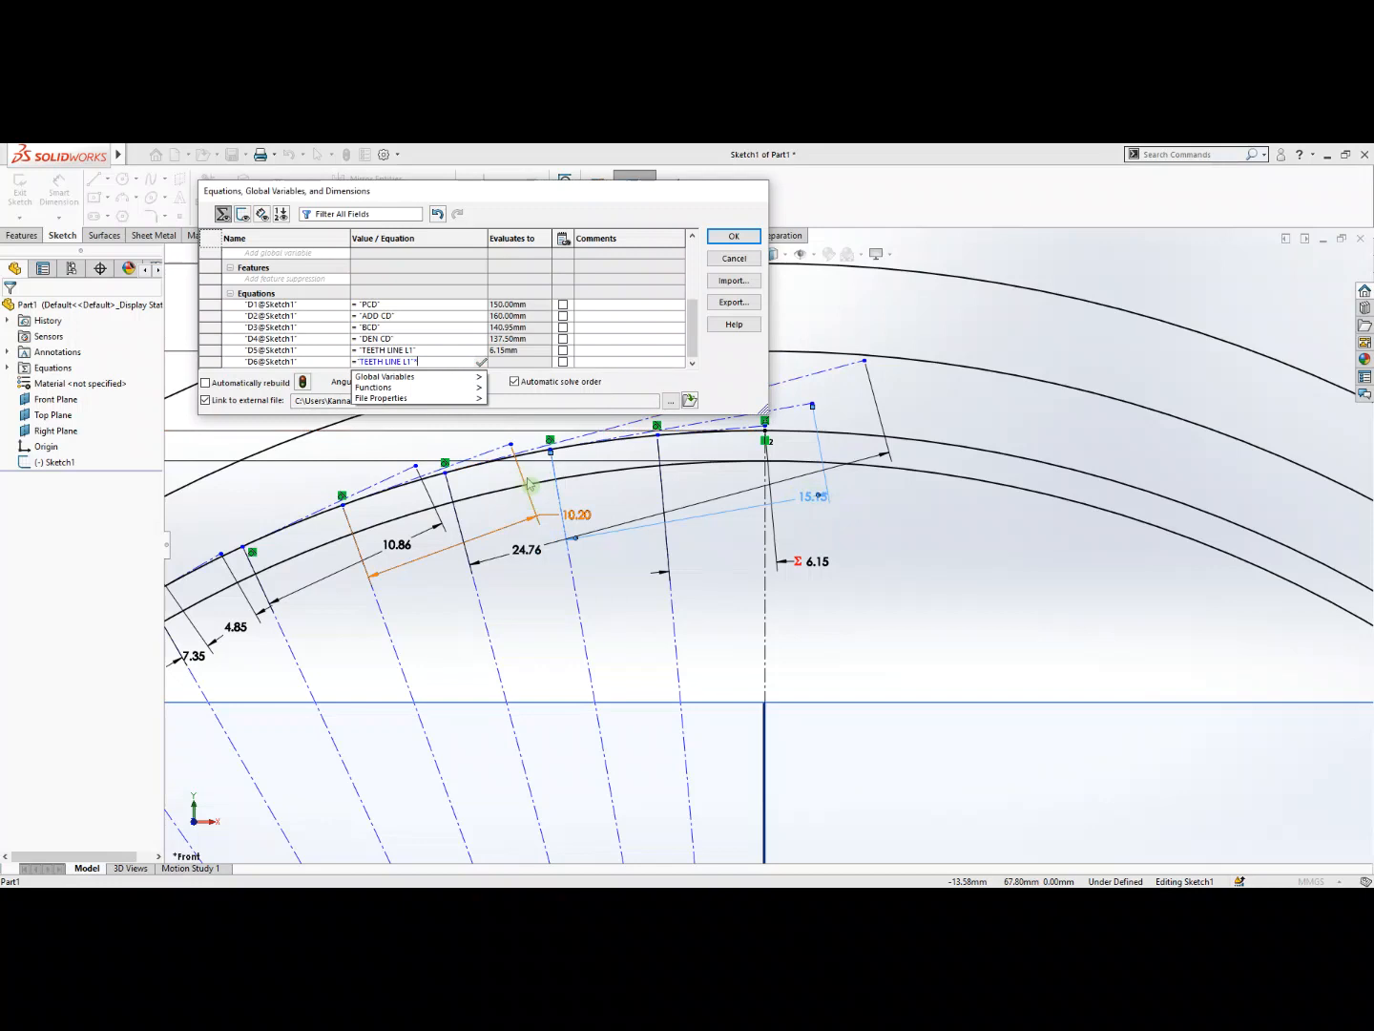
text(2)
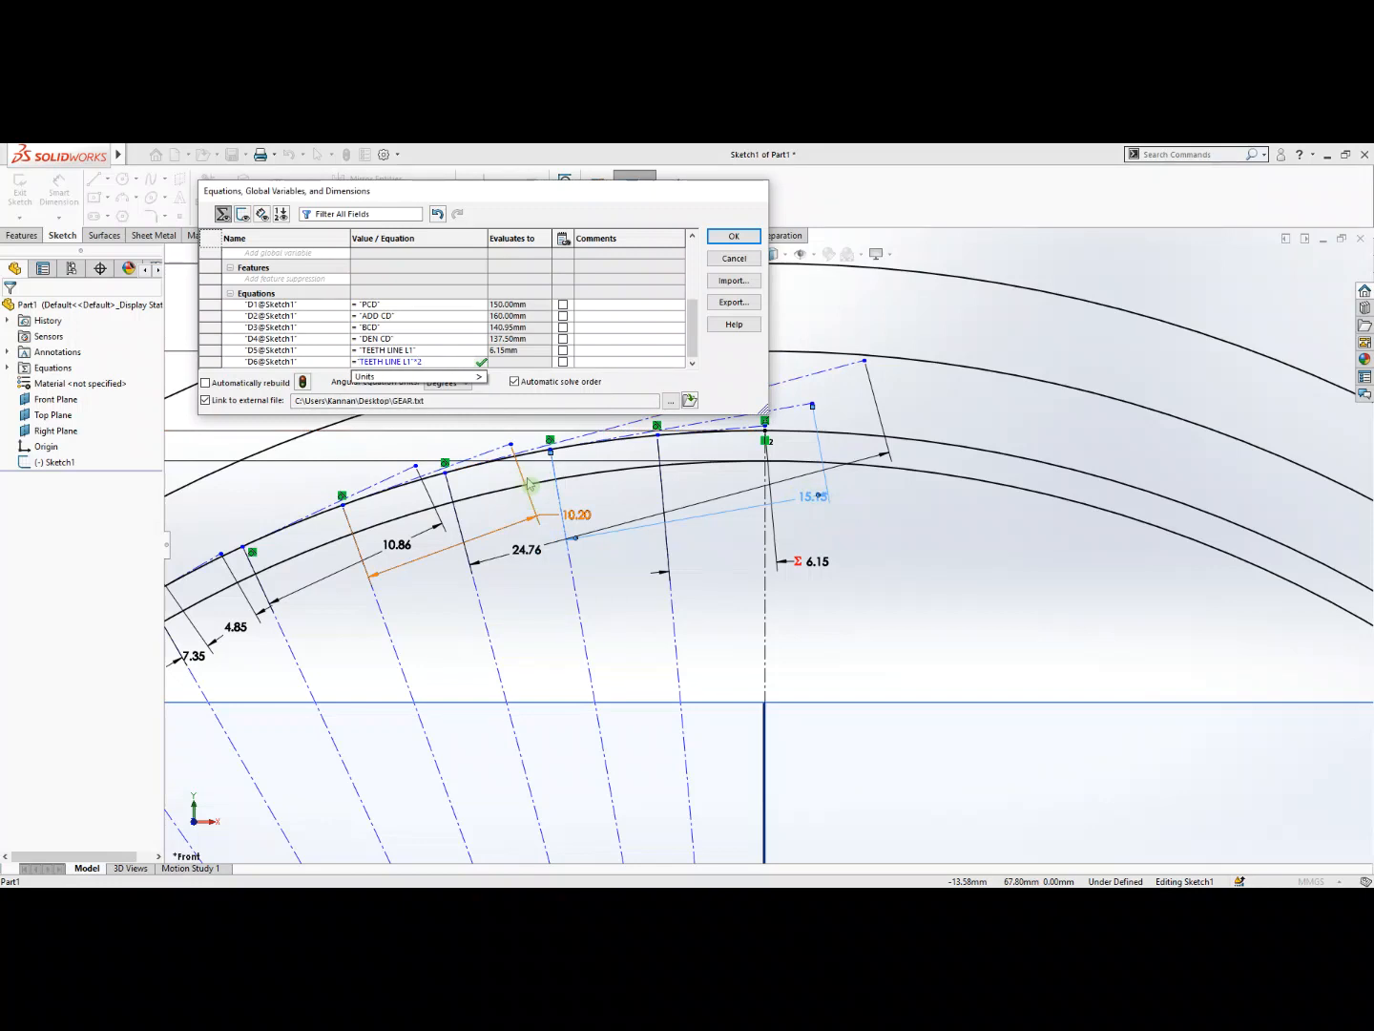
key(Return)
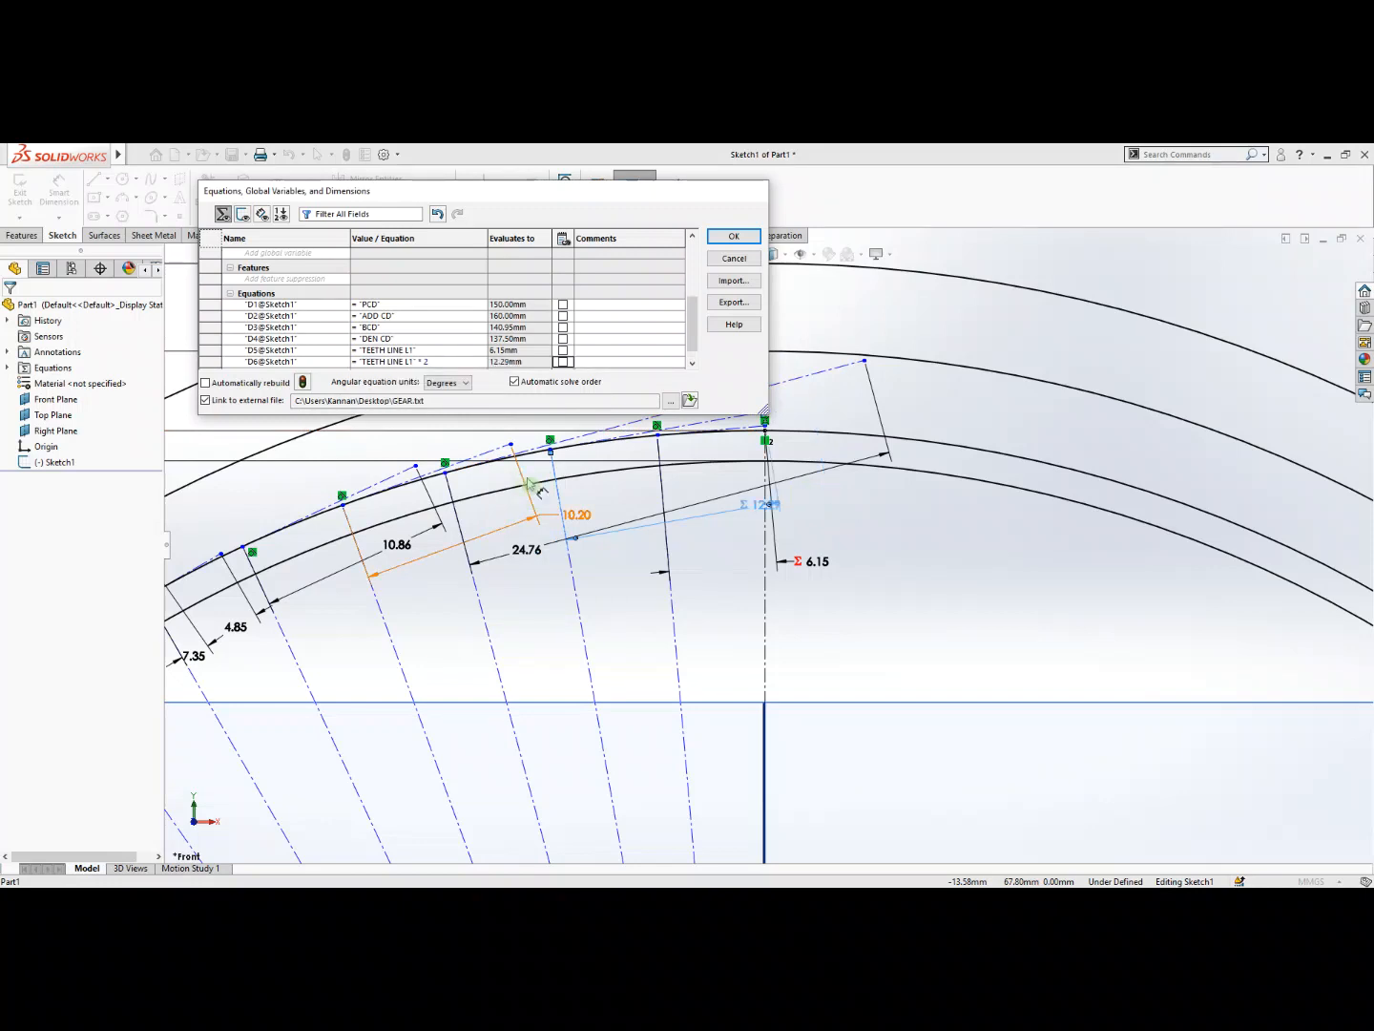
Add an equation setting the third tangent centerline's length dimension to TEETH LINE L1 * 3.
click(692, 363)
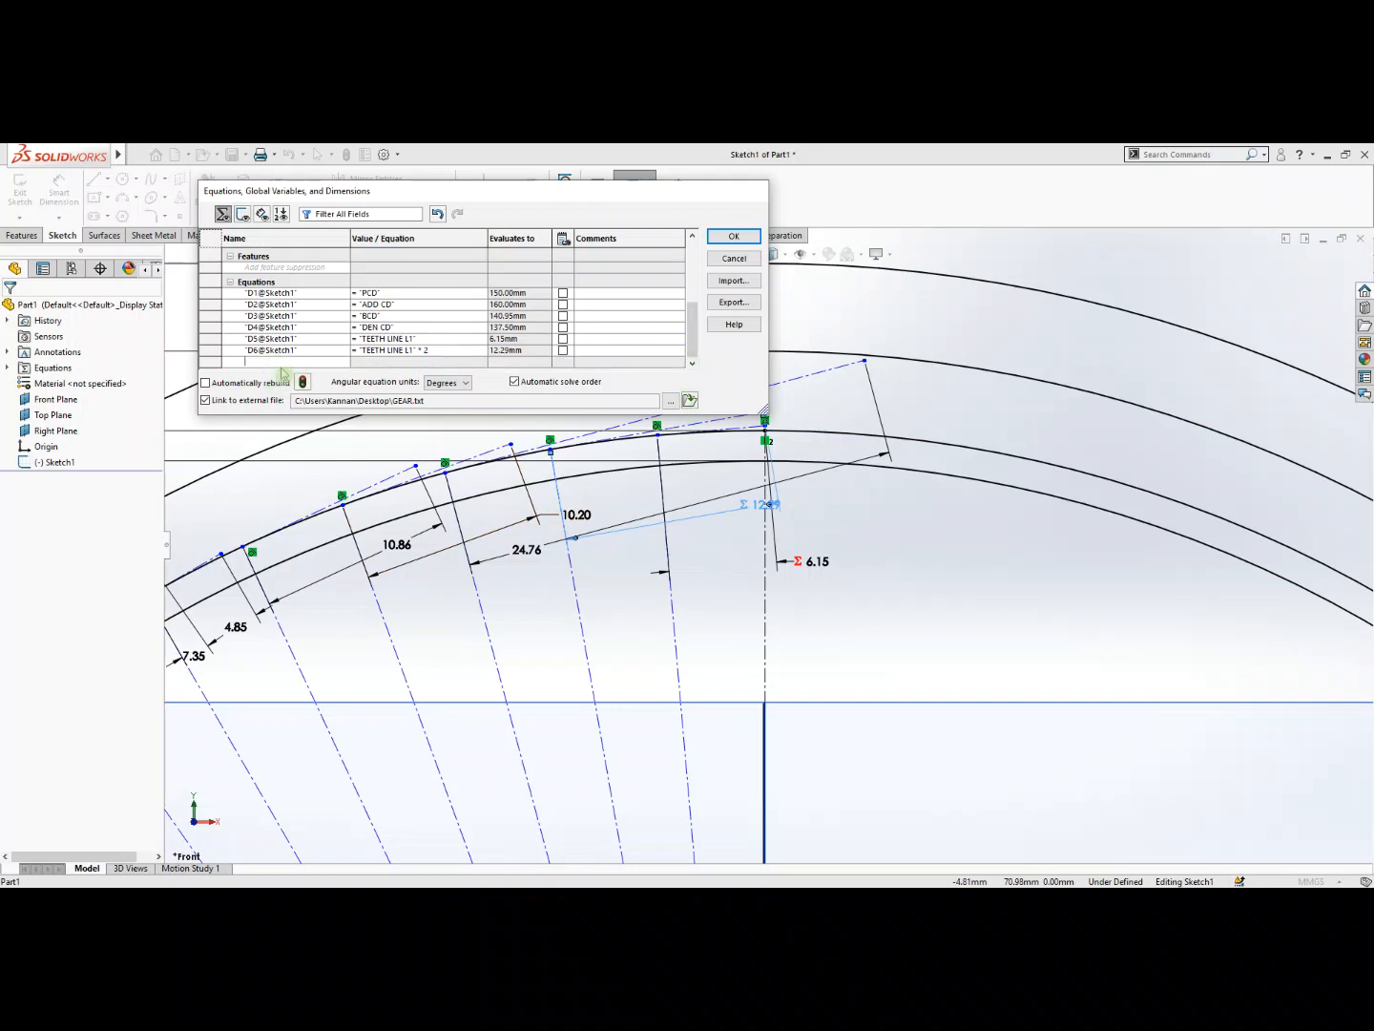
click(527, 551)
mouse_move(467, 389)
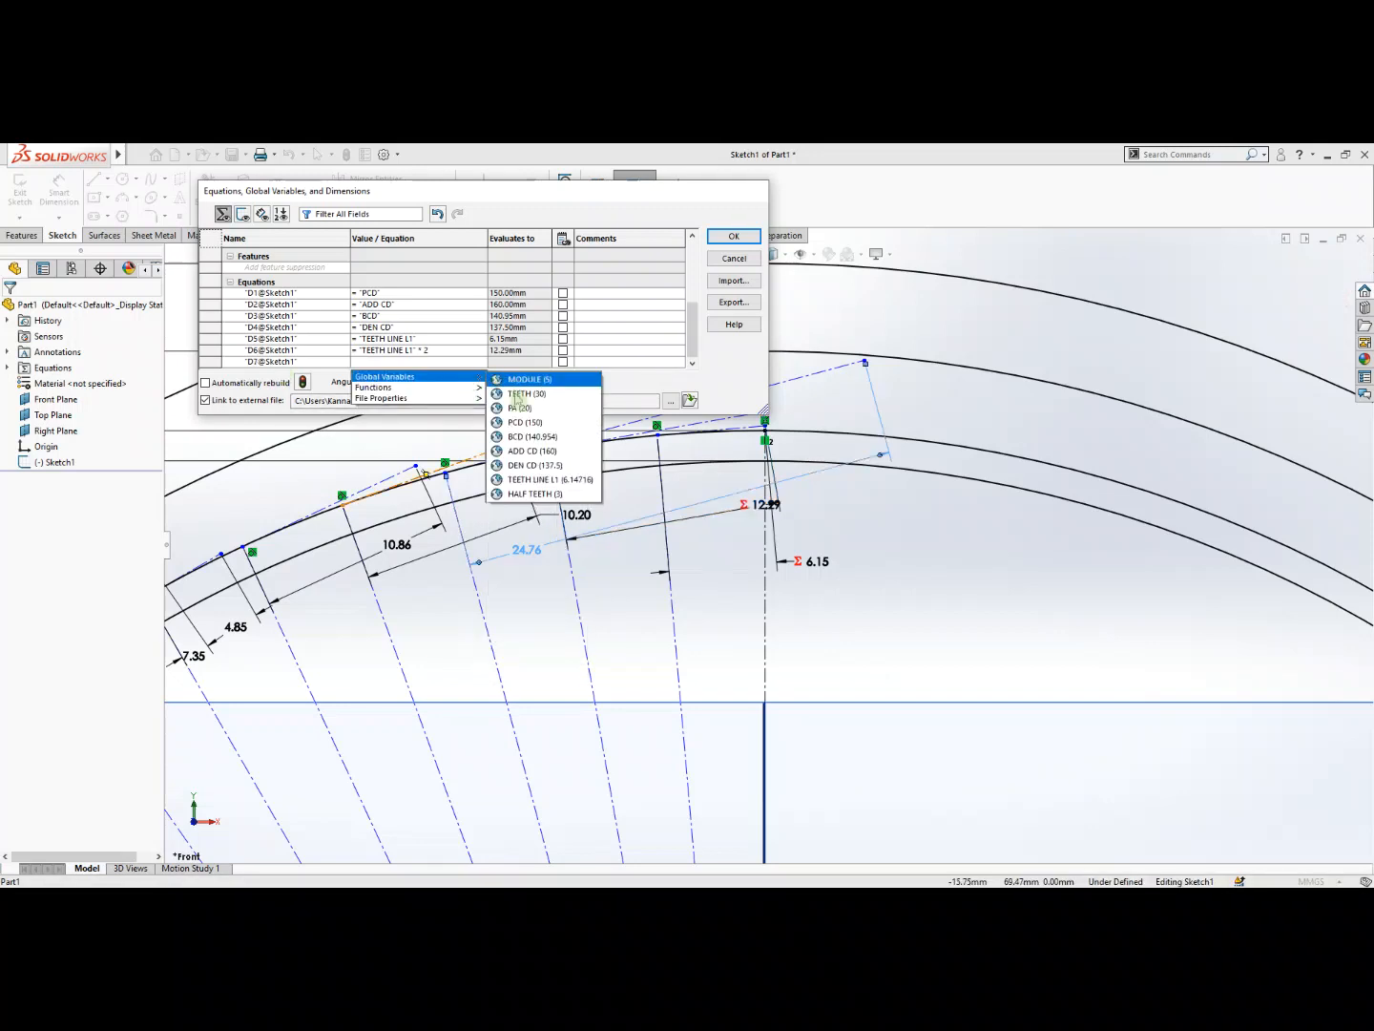
click(529, 482)
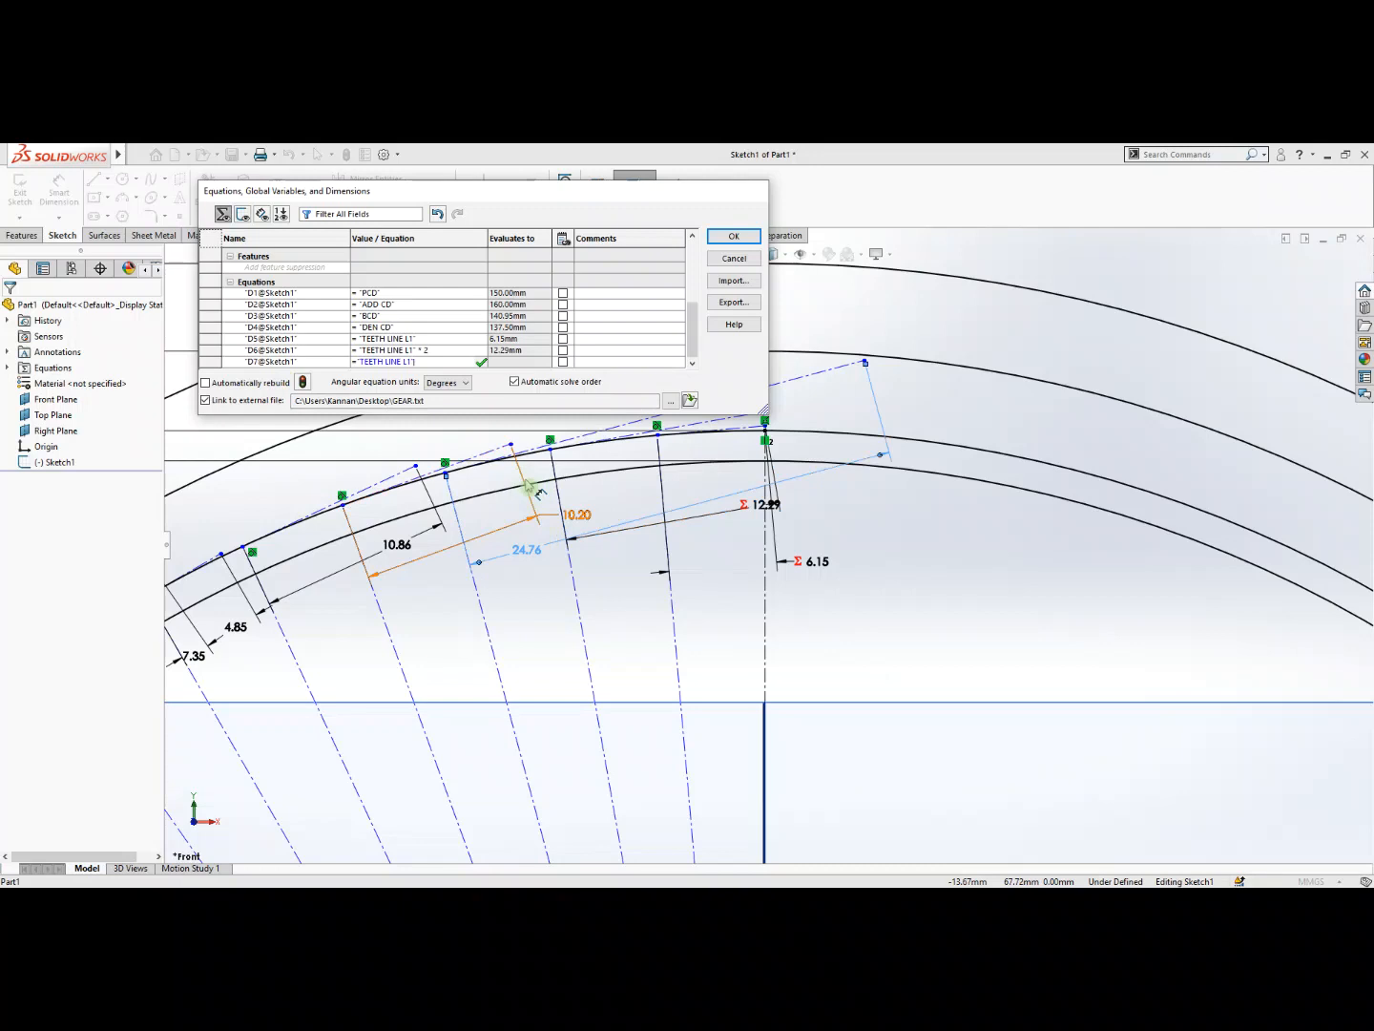
text(* 3)
key(Return)
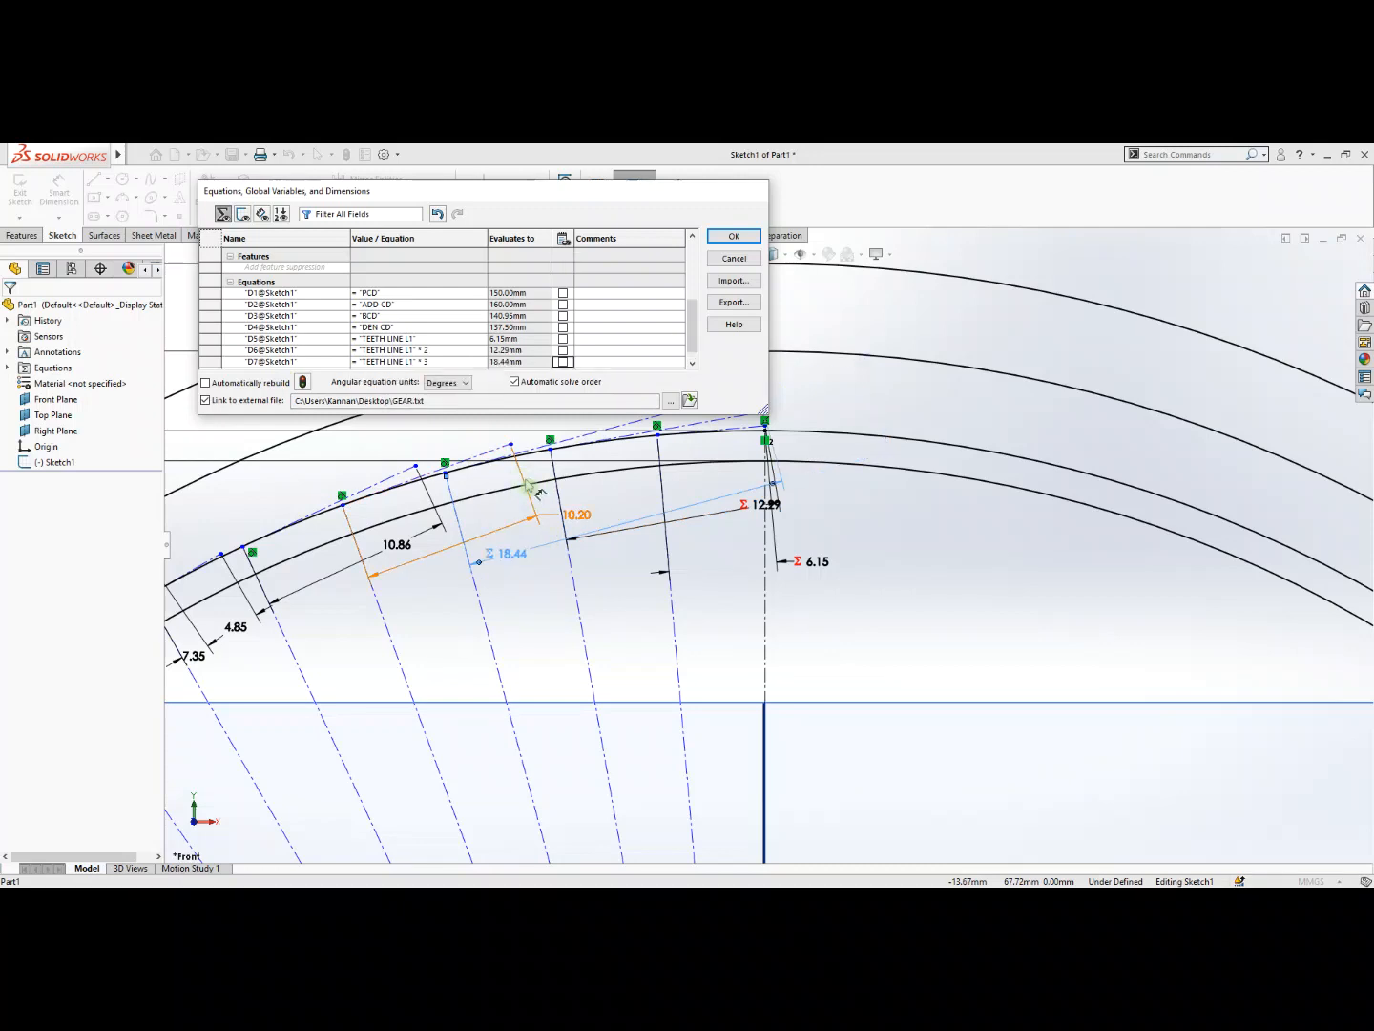
Add an equation setting the fourth tangent centerline's length dimension to TEETH LINE L1 * 4.
click(692, 363)
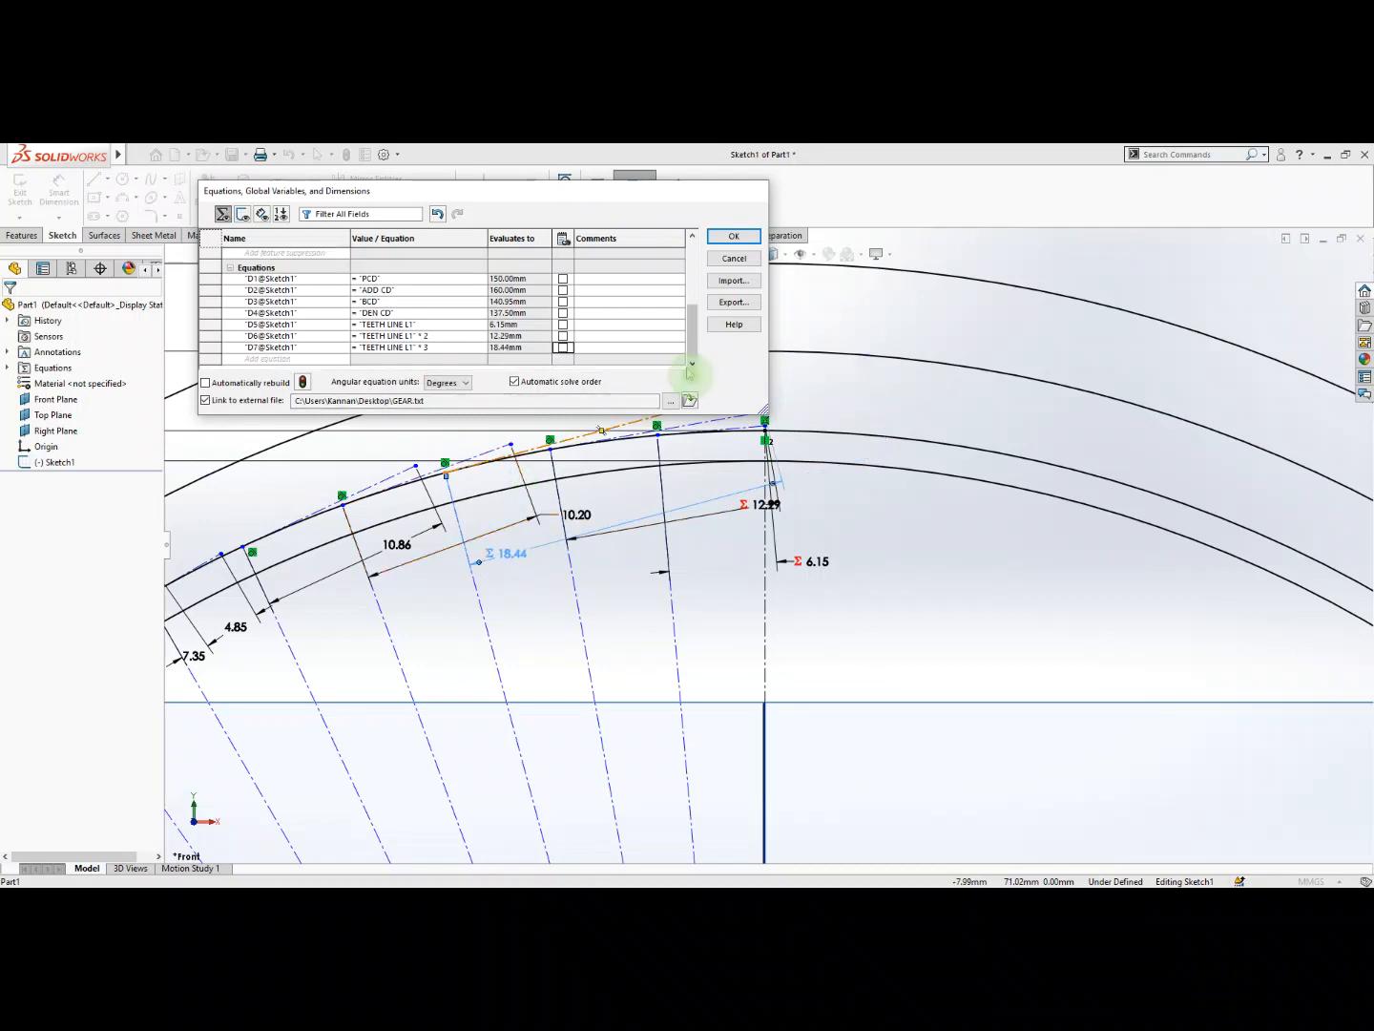
click(581, 516)
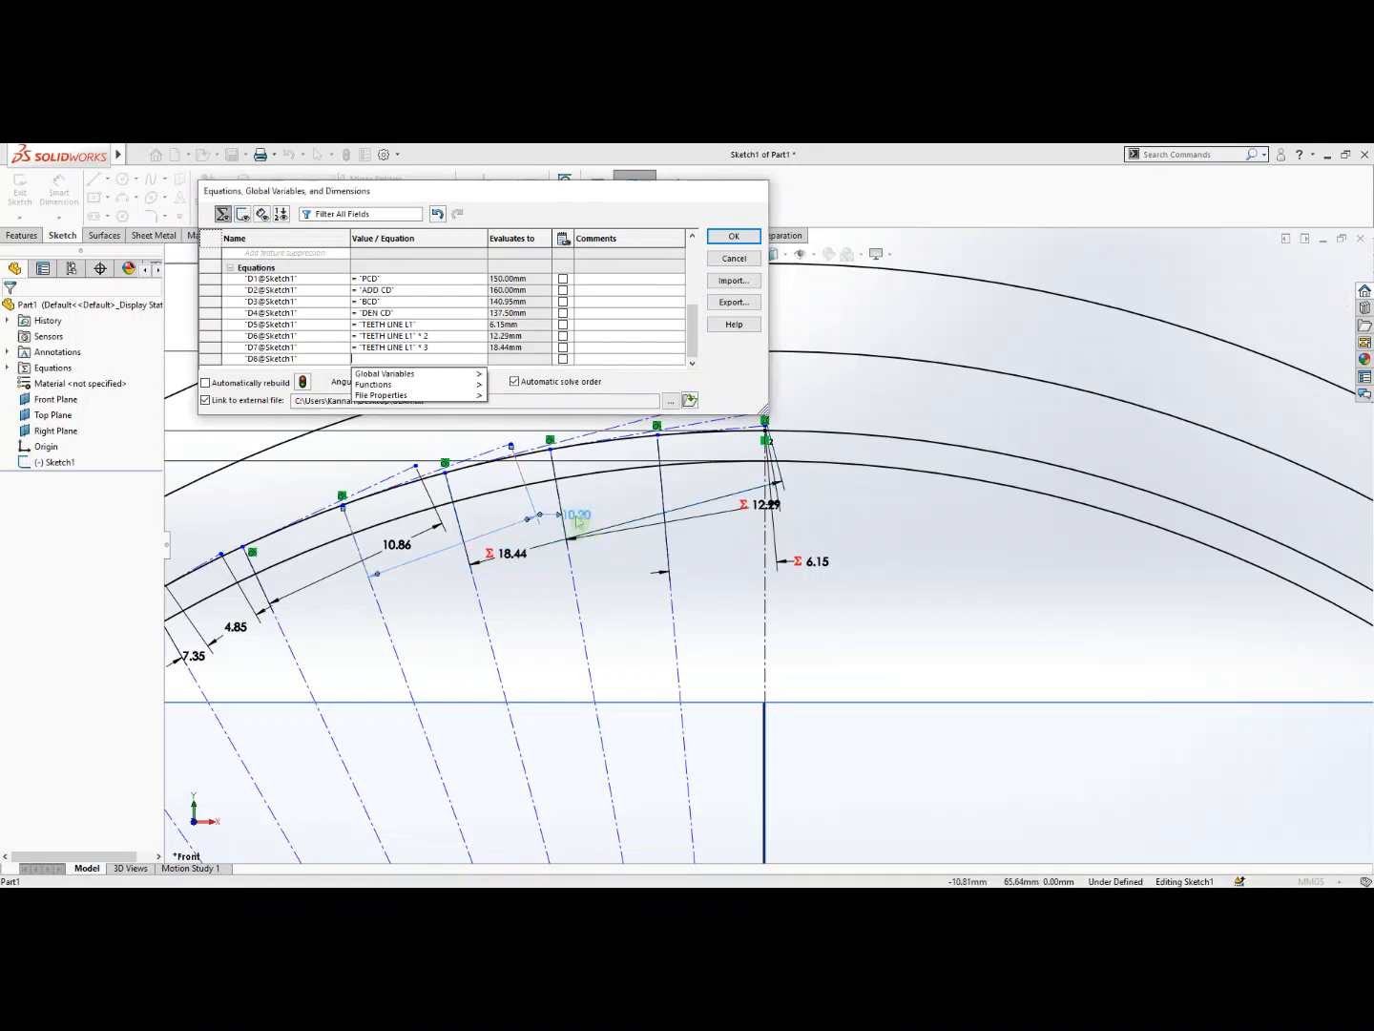
mouse_move(410, 374)
click(542, 478)
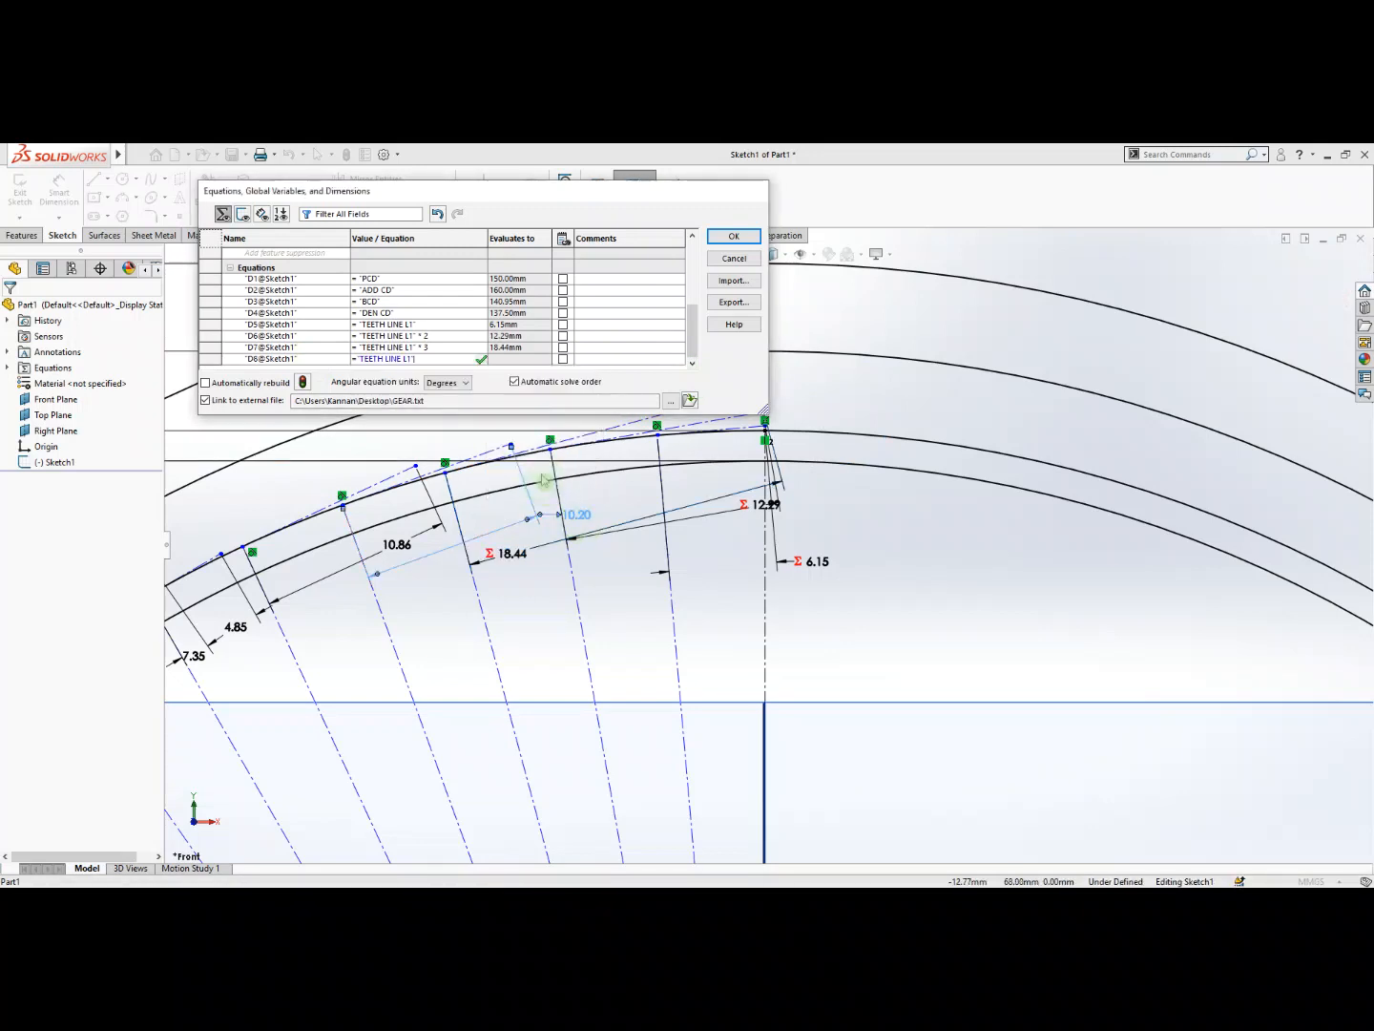
text(*)
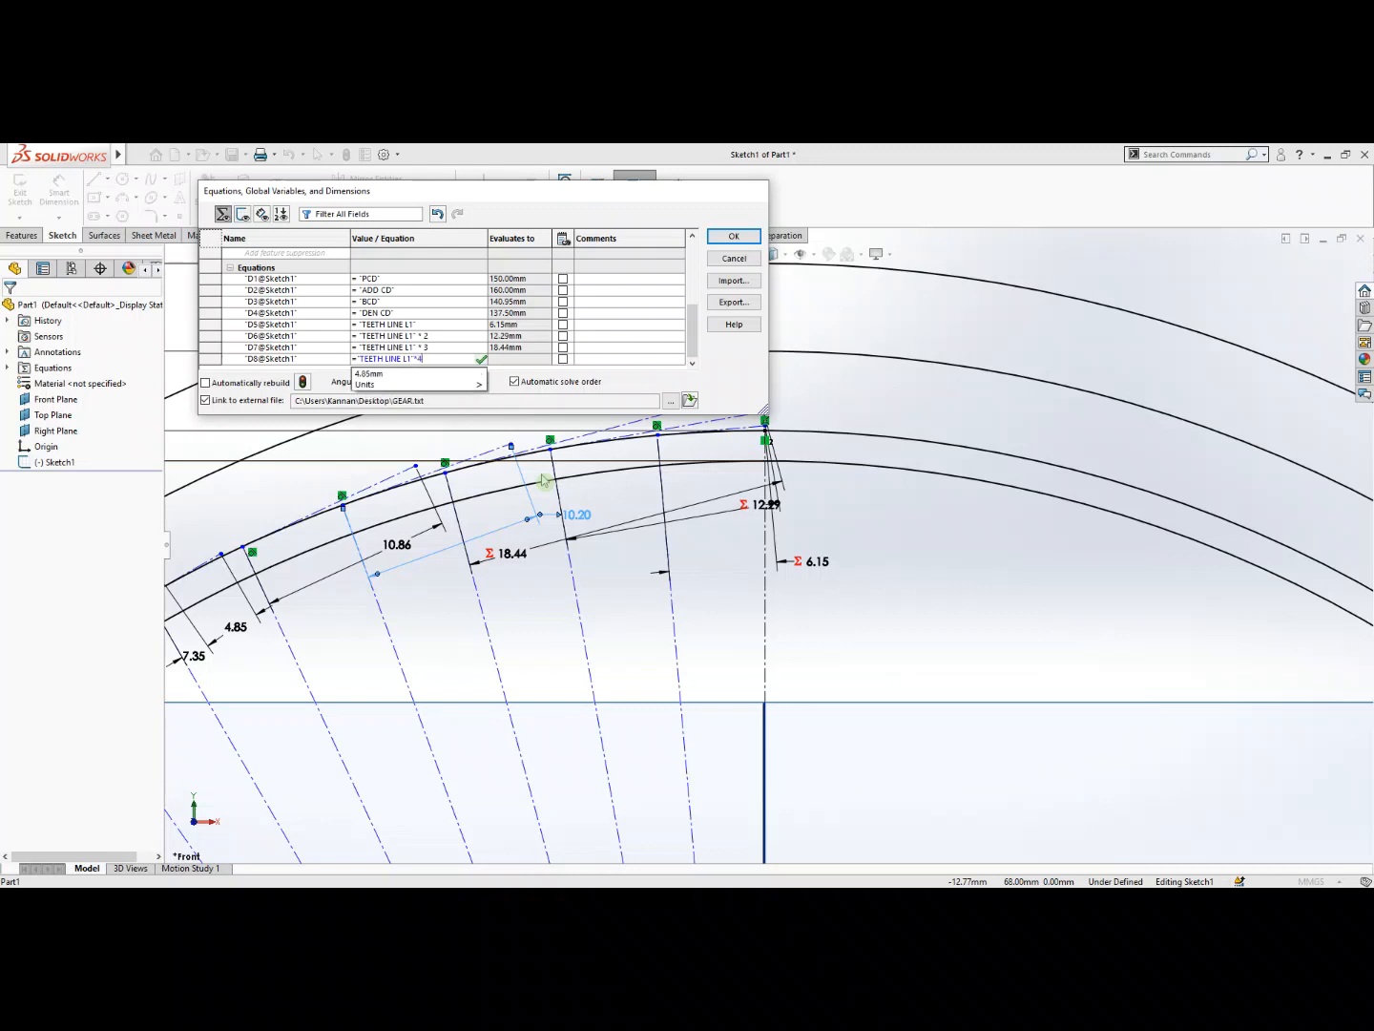
key(Return)
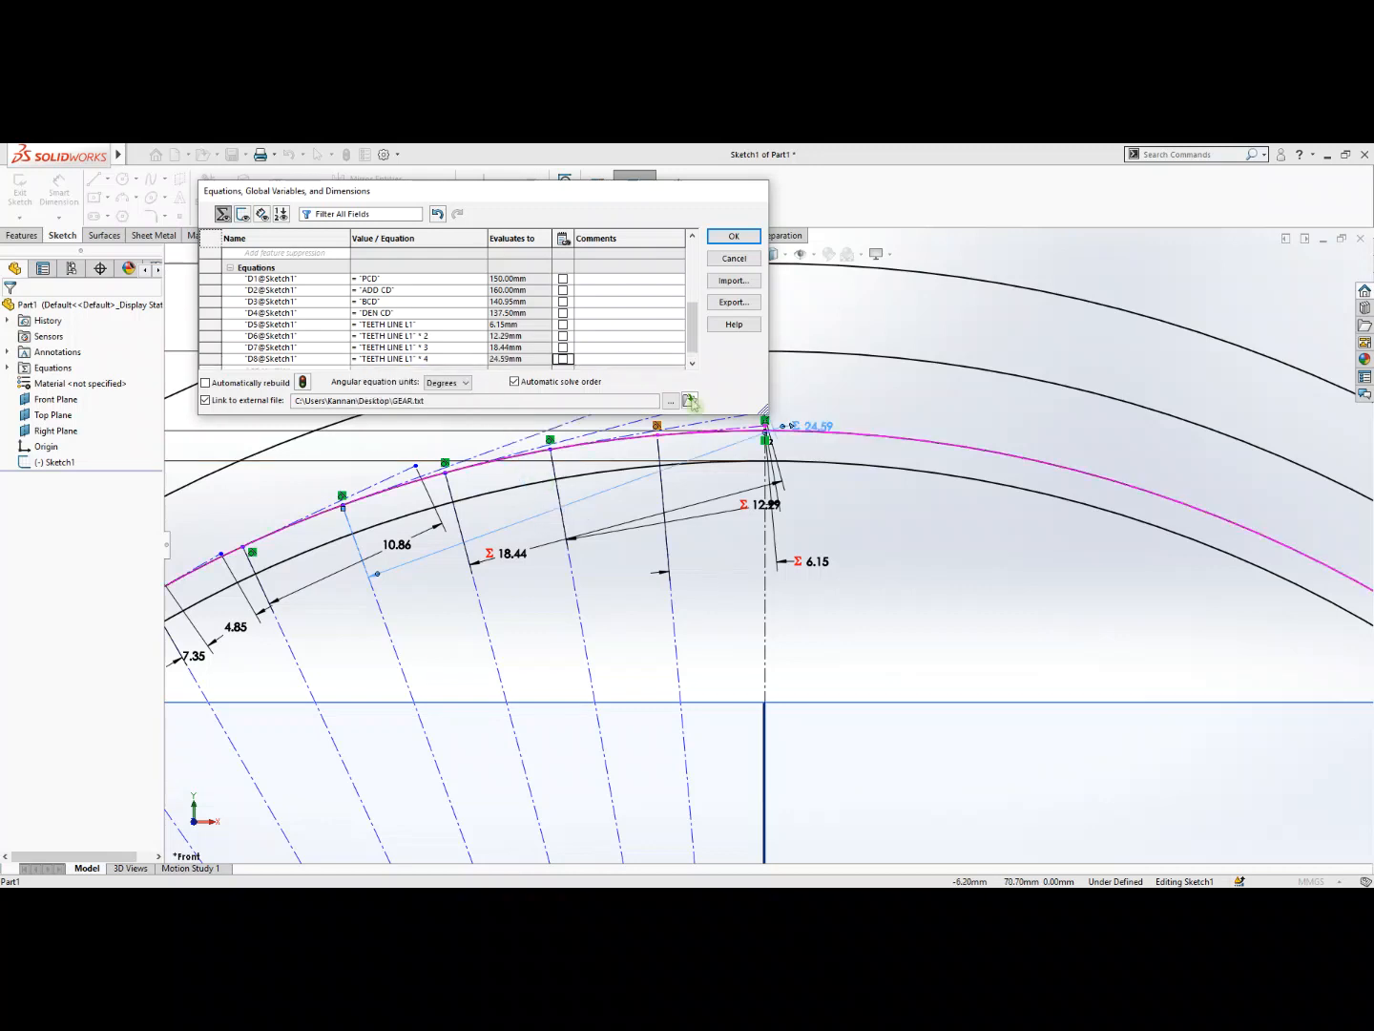
Add an equation setting the fifth tangent centerline's length dimension to TEETH LINE L1 * 5.
click(693, 366)
click(286, 360)
click(397, 545)
mouse_move(421, 375)
click(539, 476)
text(* 5)
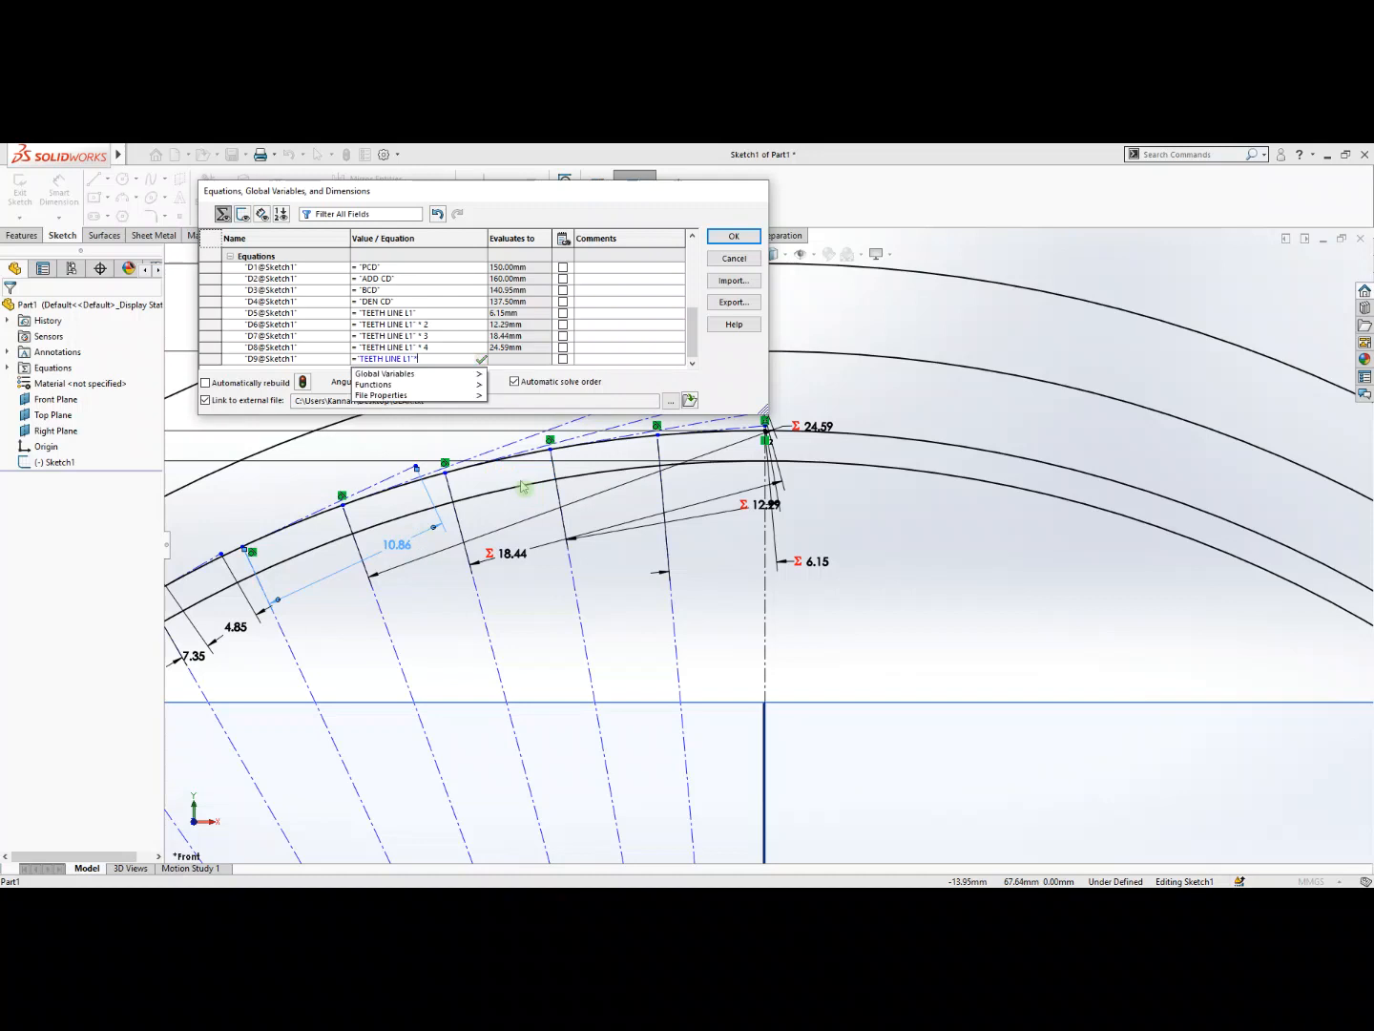
key(Return)
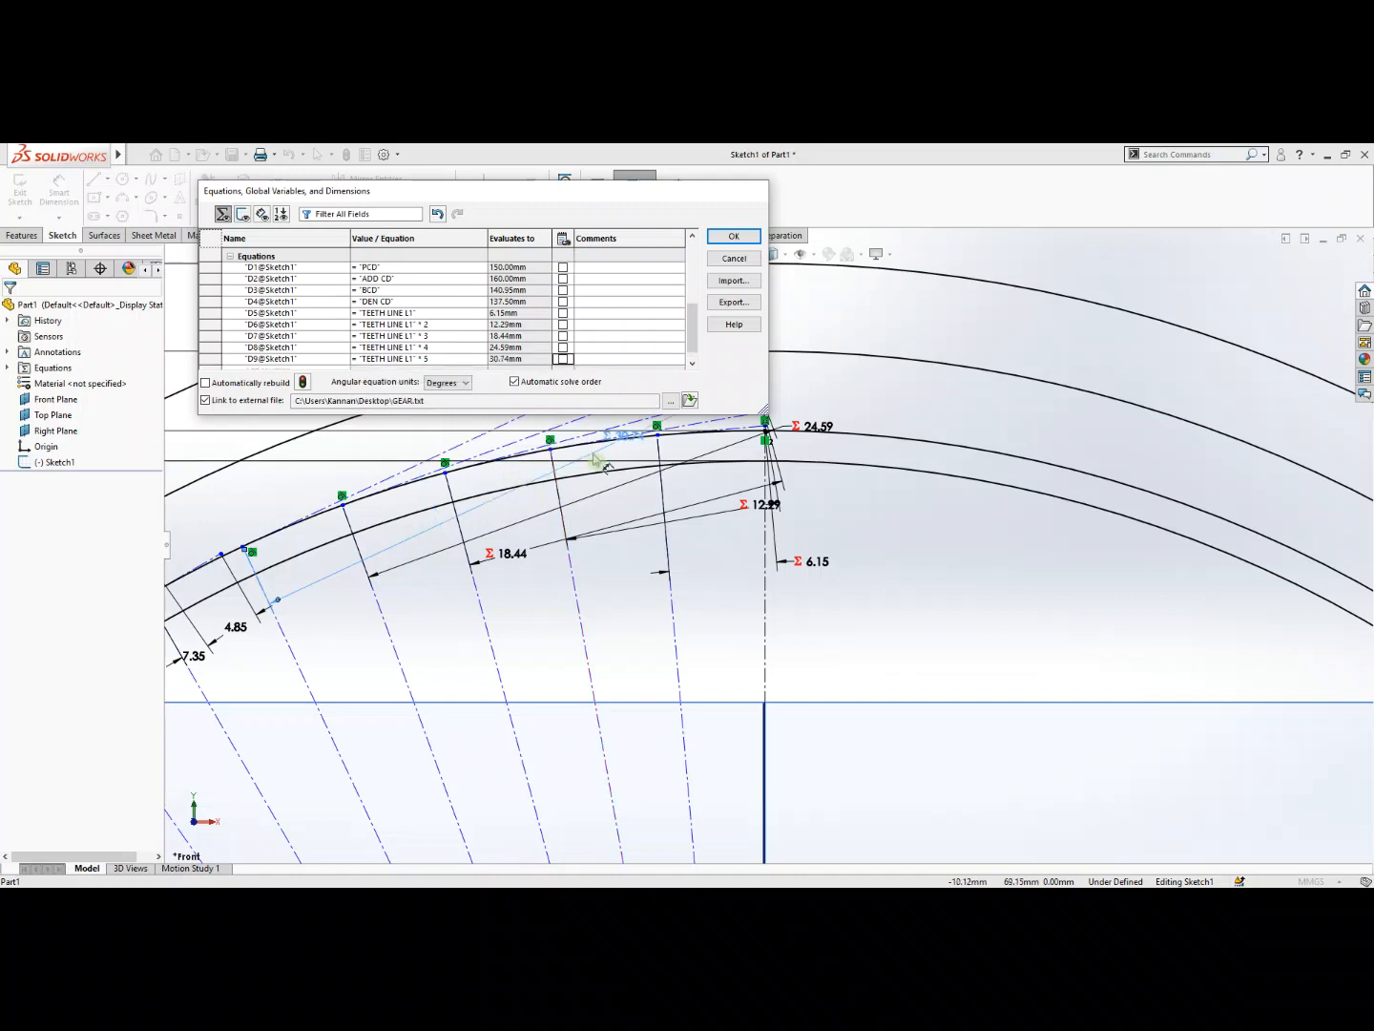
Add an equation setting the sixth tangent centerline's length dimension to TEETH LINE L1 * 6.
click(692, 364)
click(306, 356)
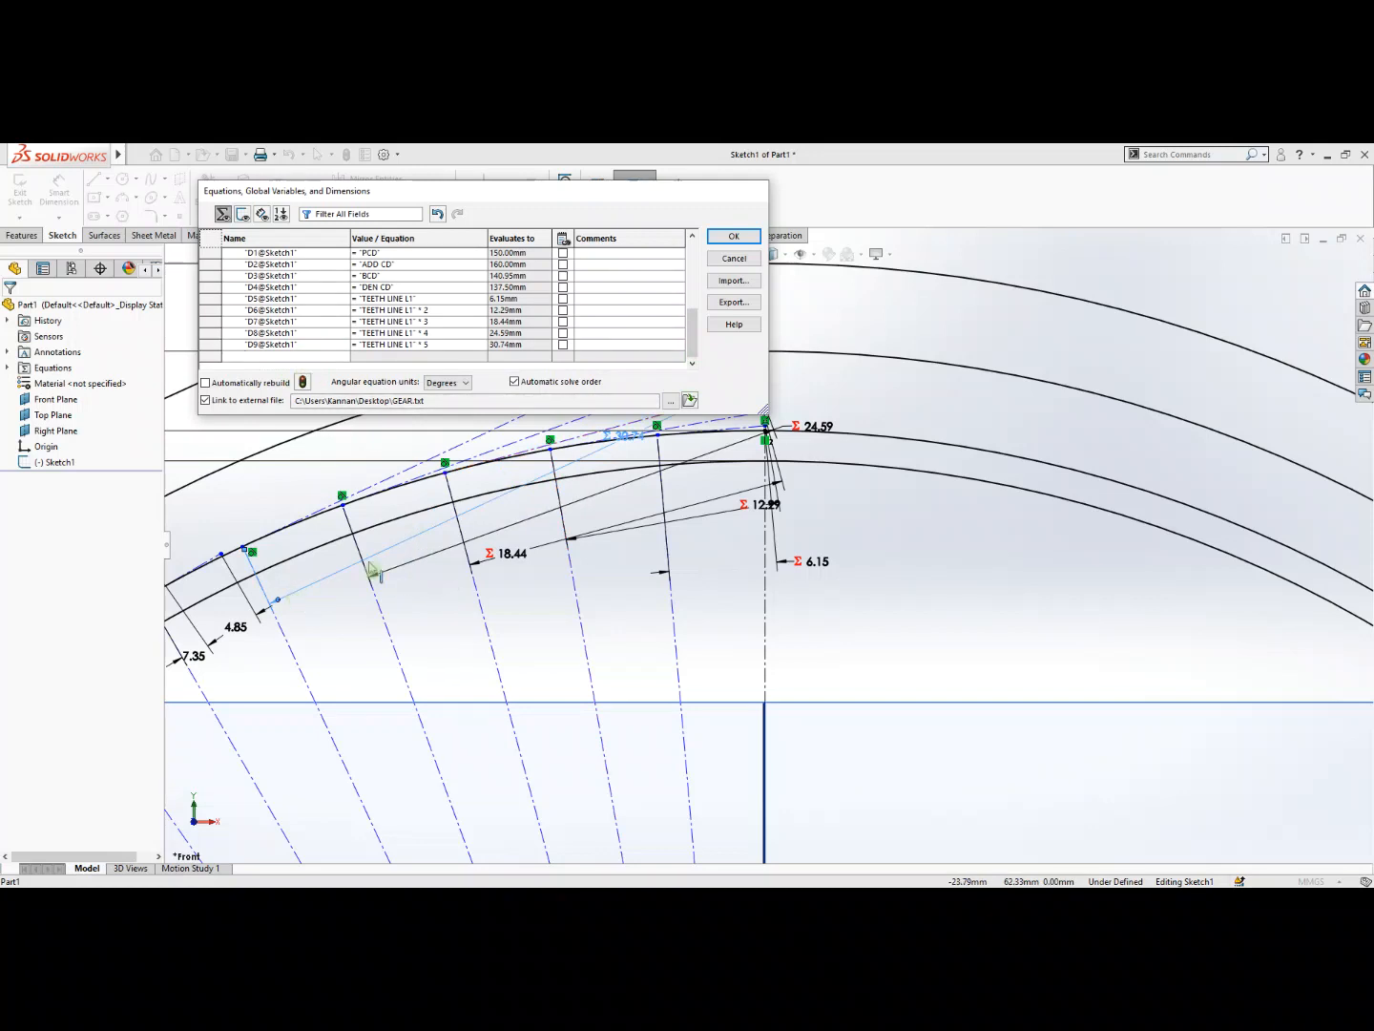
click(250, 628)
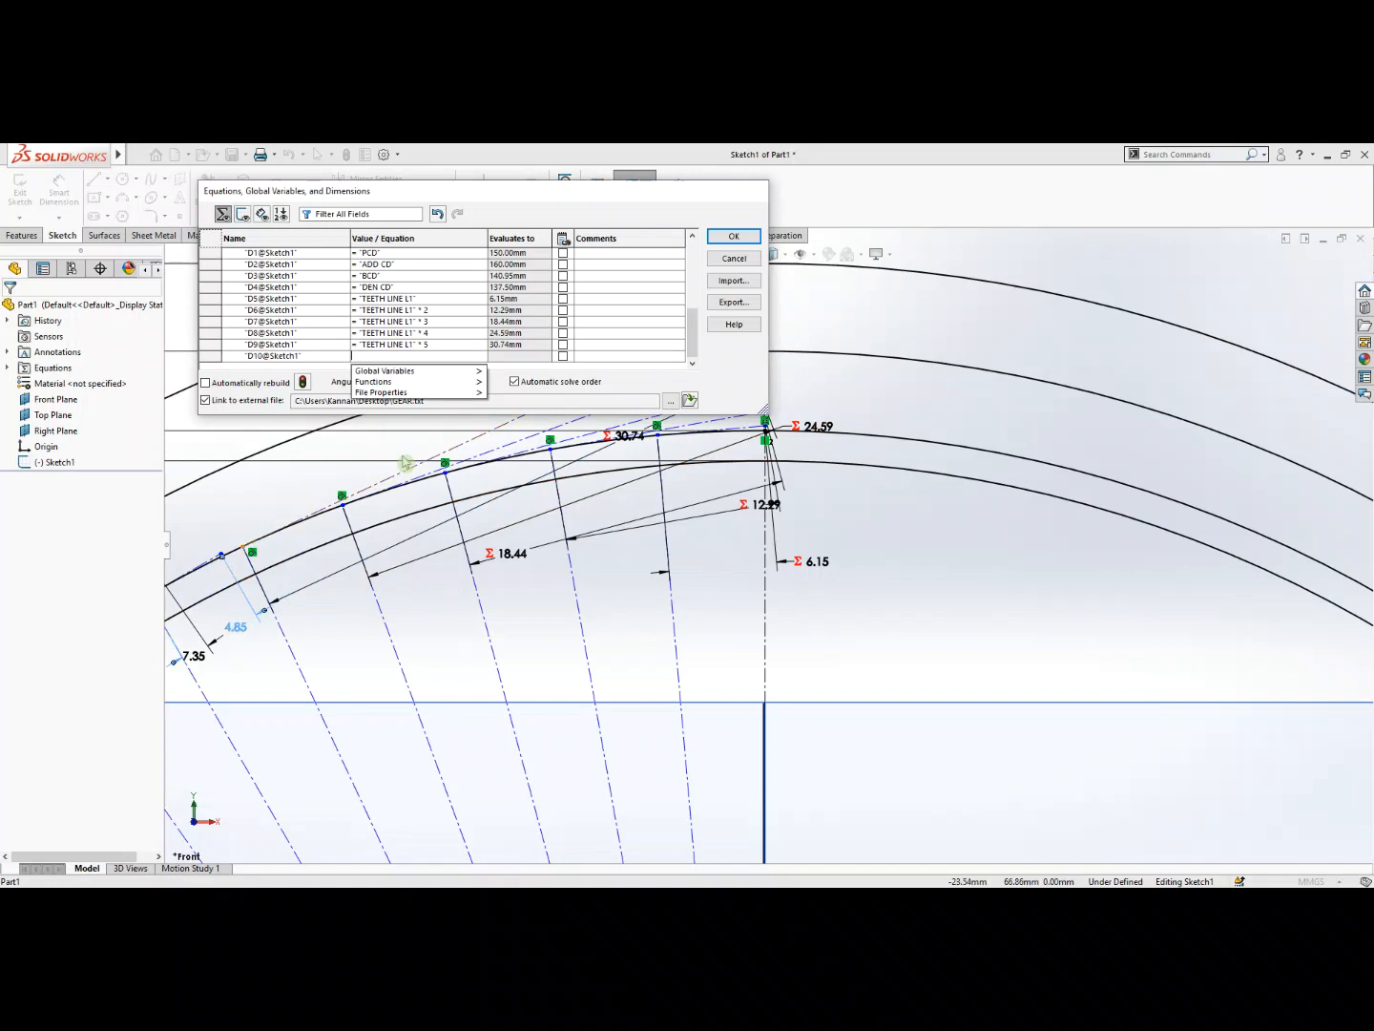
mouse_move(462, 375)
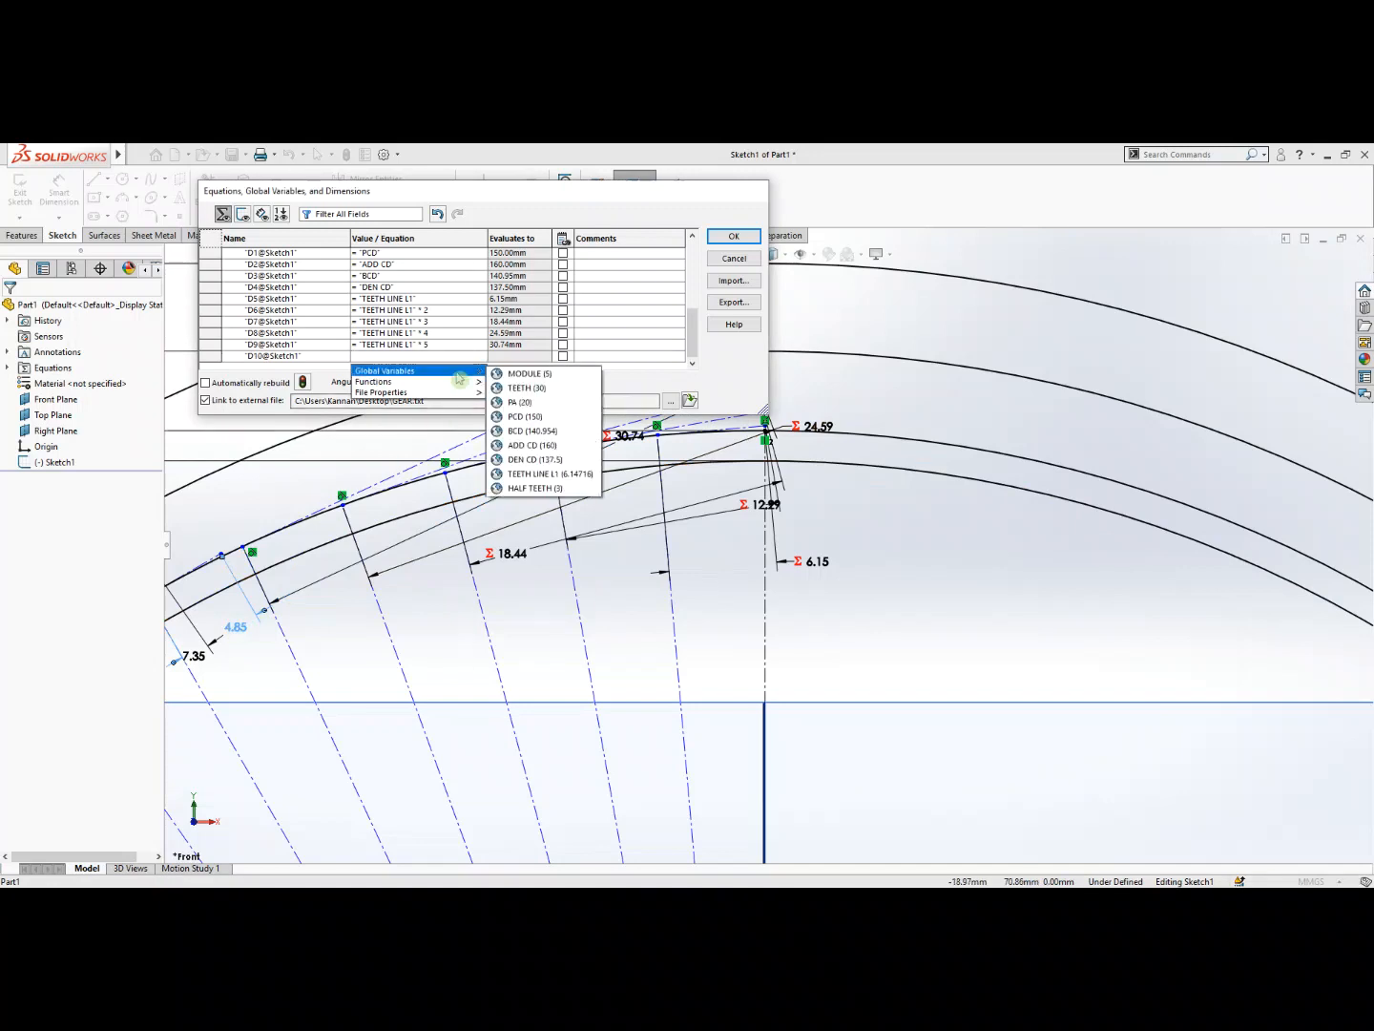
click(540, 473)
text(* )
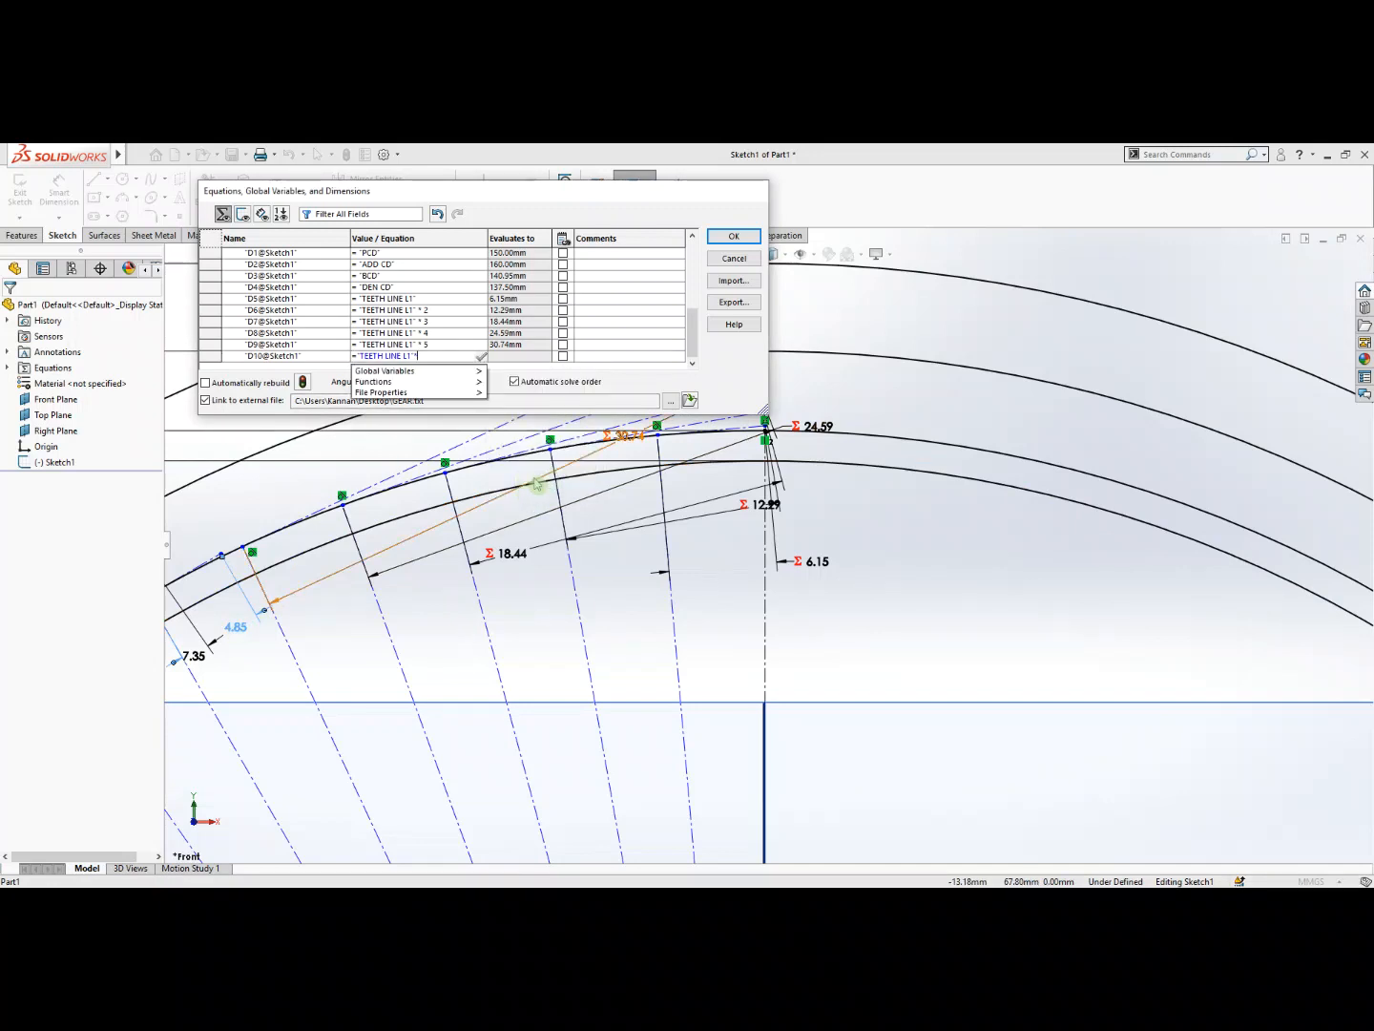
text(6)
key(Return)
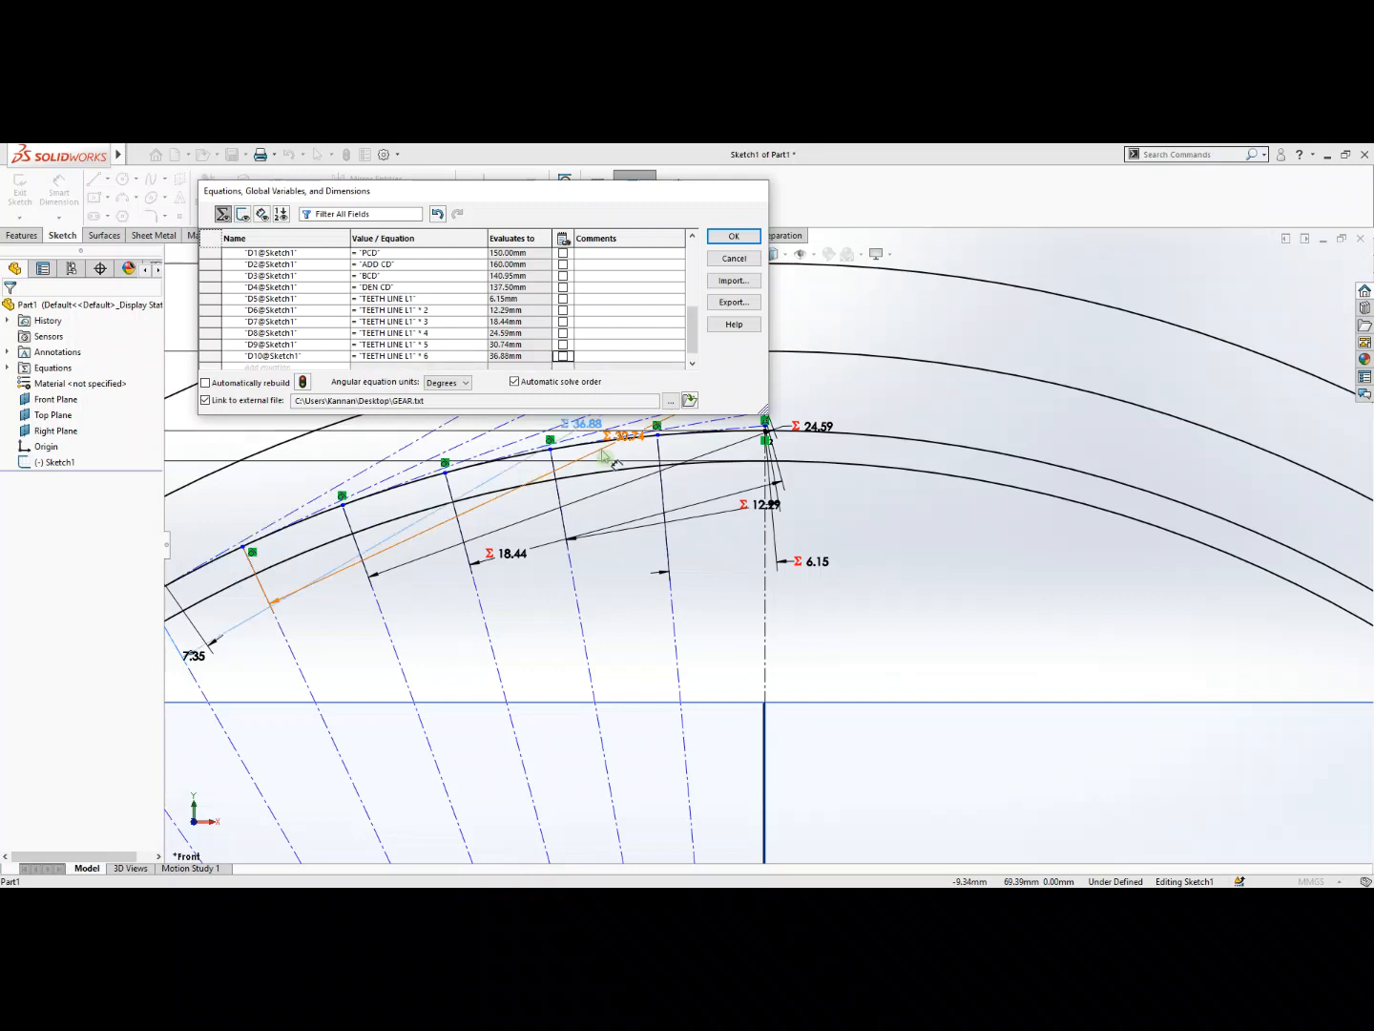
Add an equation setting the seventh tangent centerline's length dimension to TEETH LINE L1 * 7.
click(691, 364)
click(254, 357)
click(197, 659)
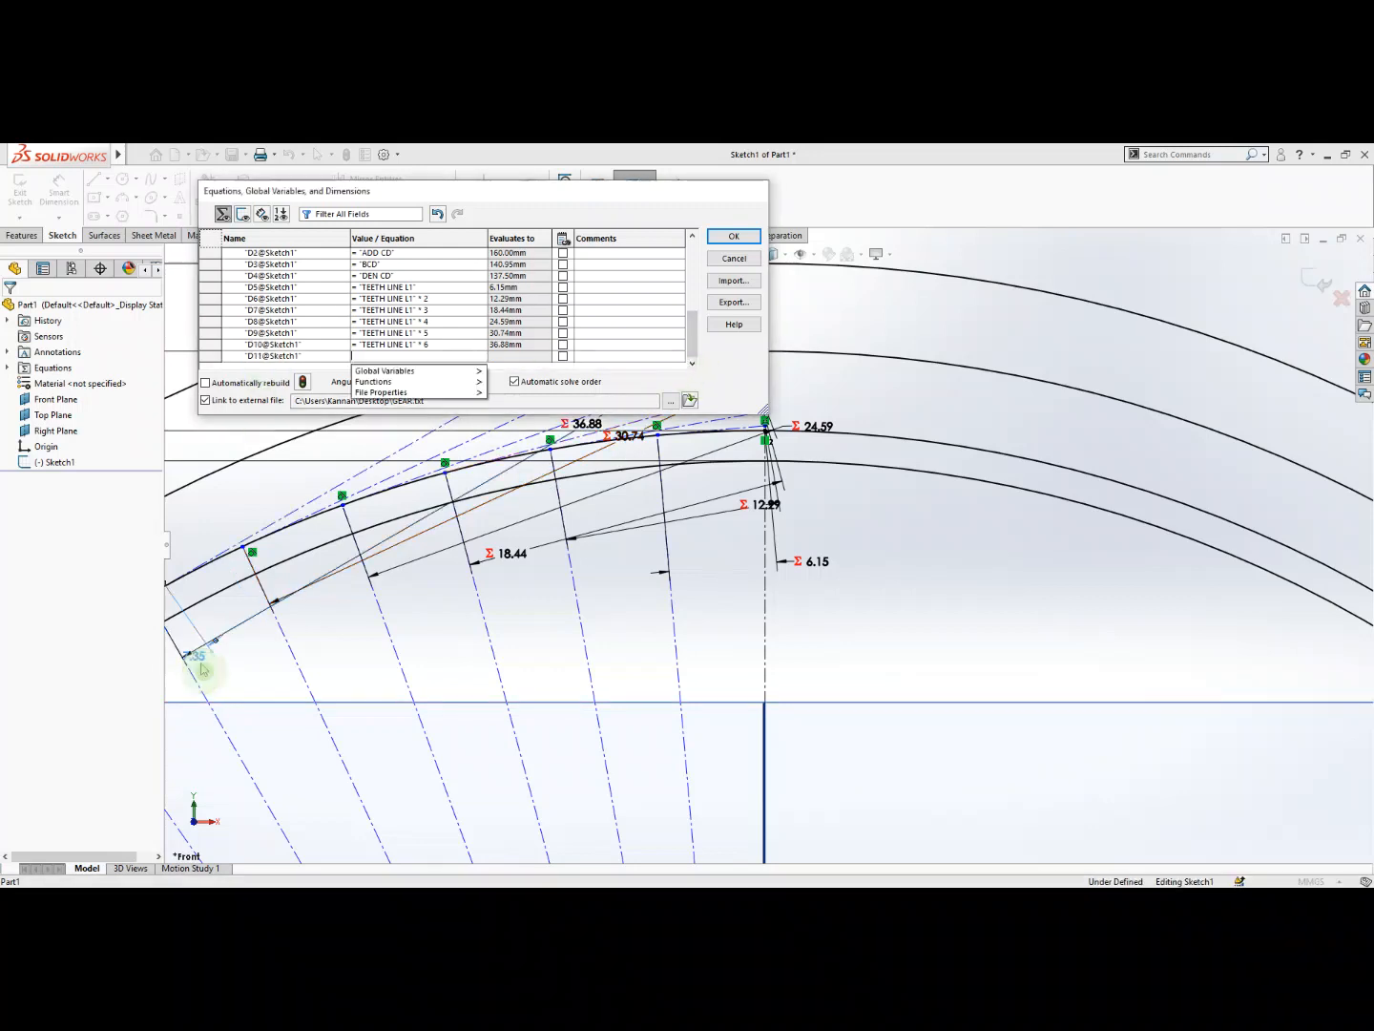
mouse_move(420, 373)
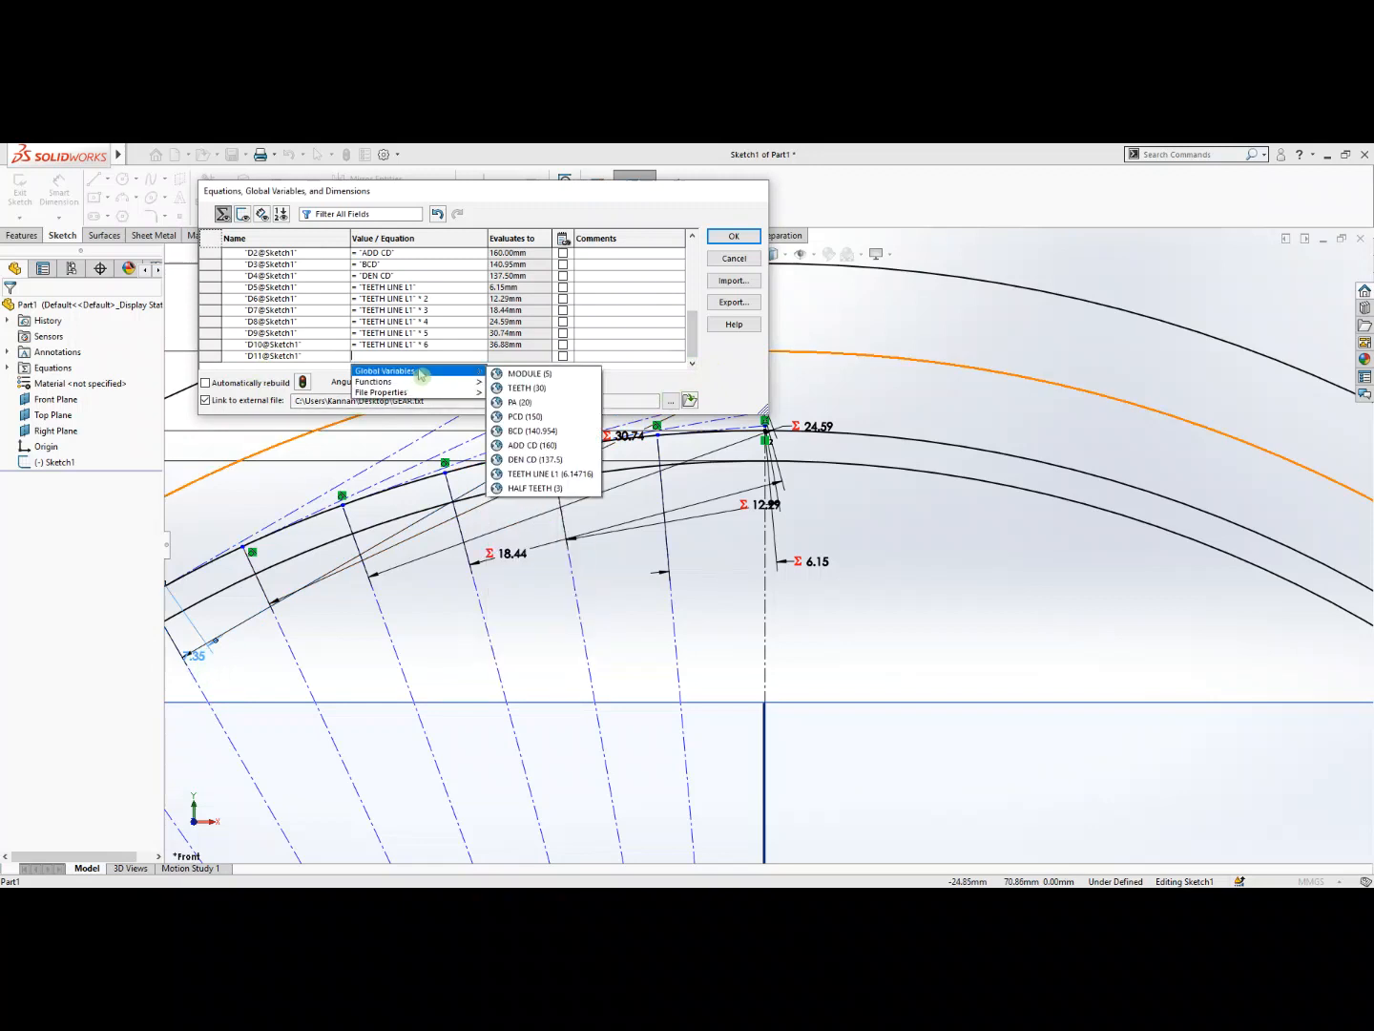
click(552, 474)
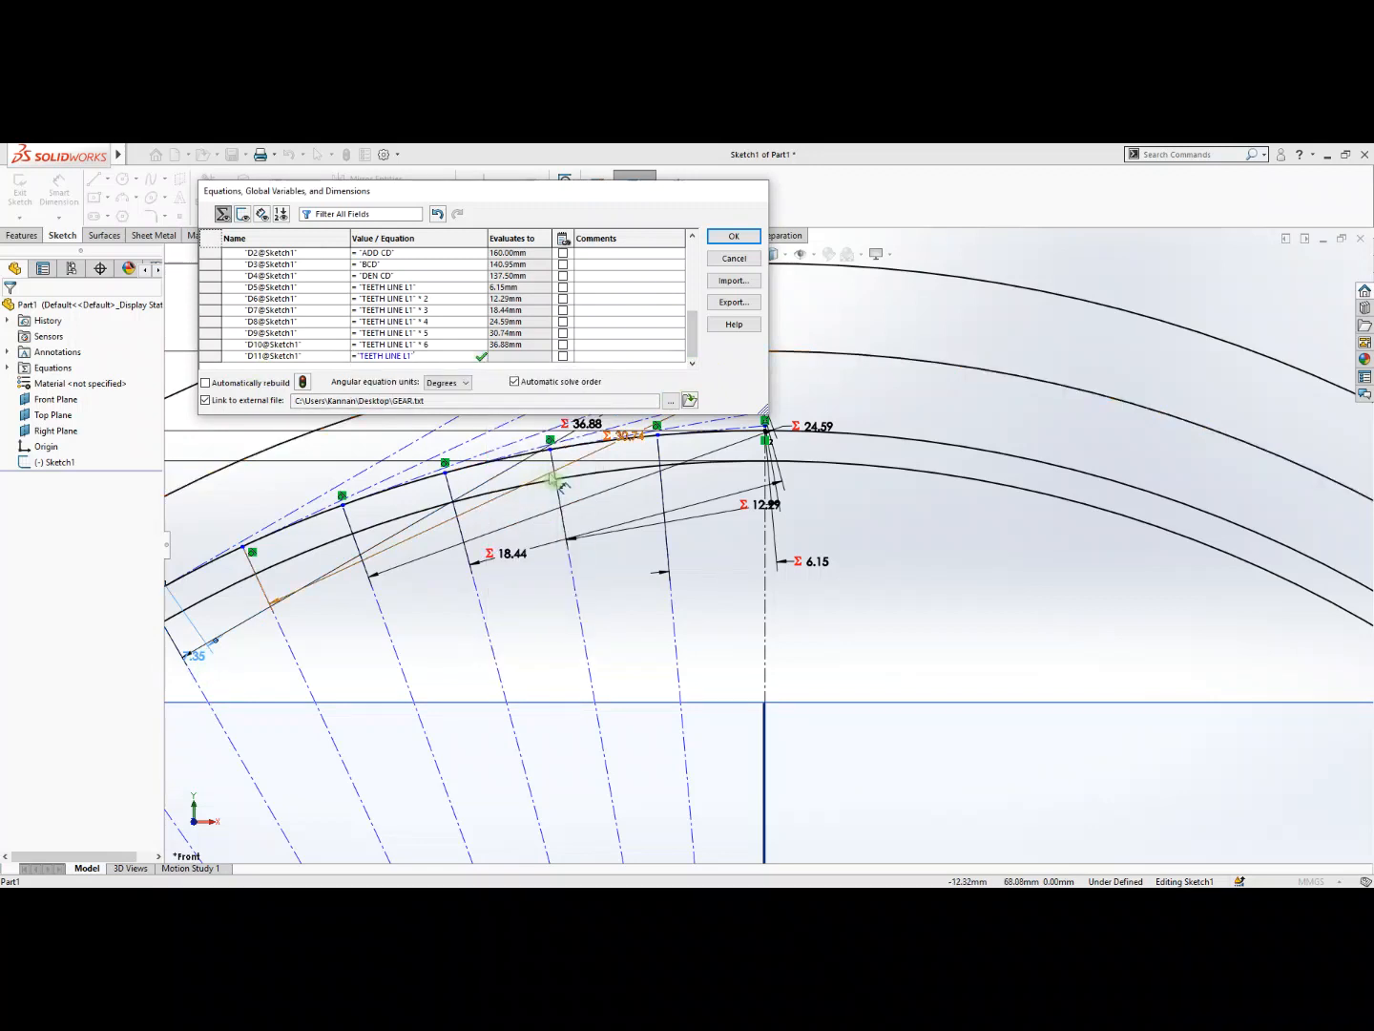
text(*)
key(Return)
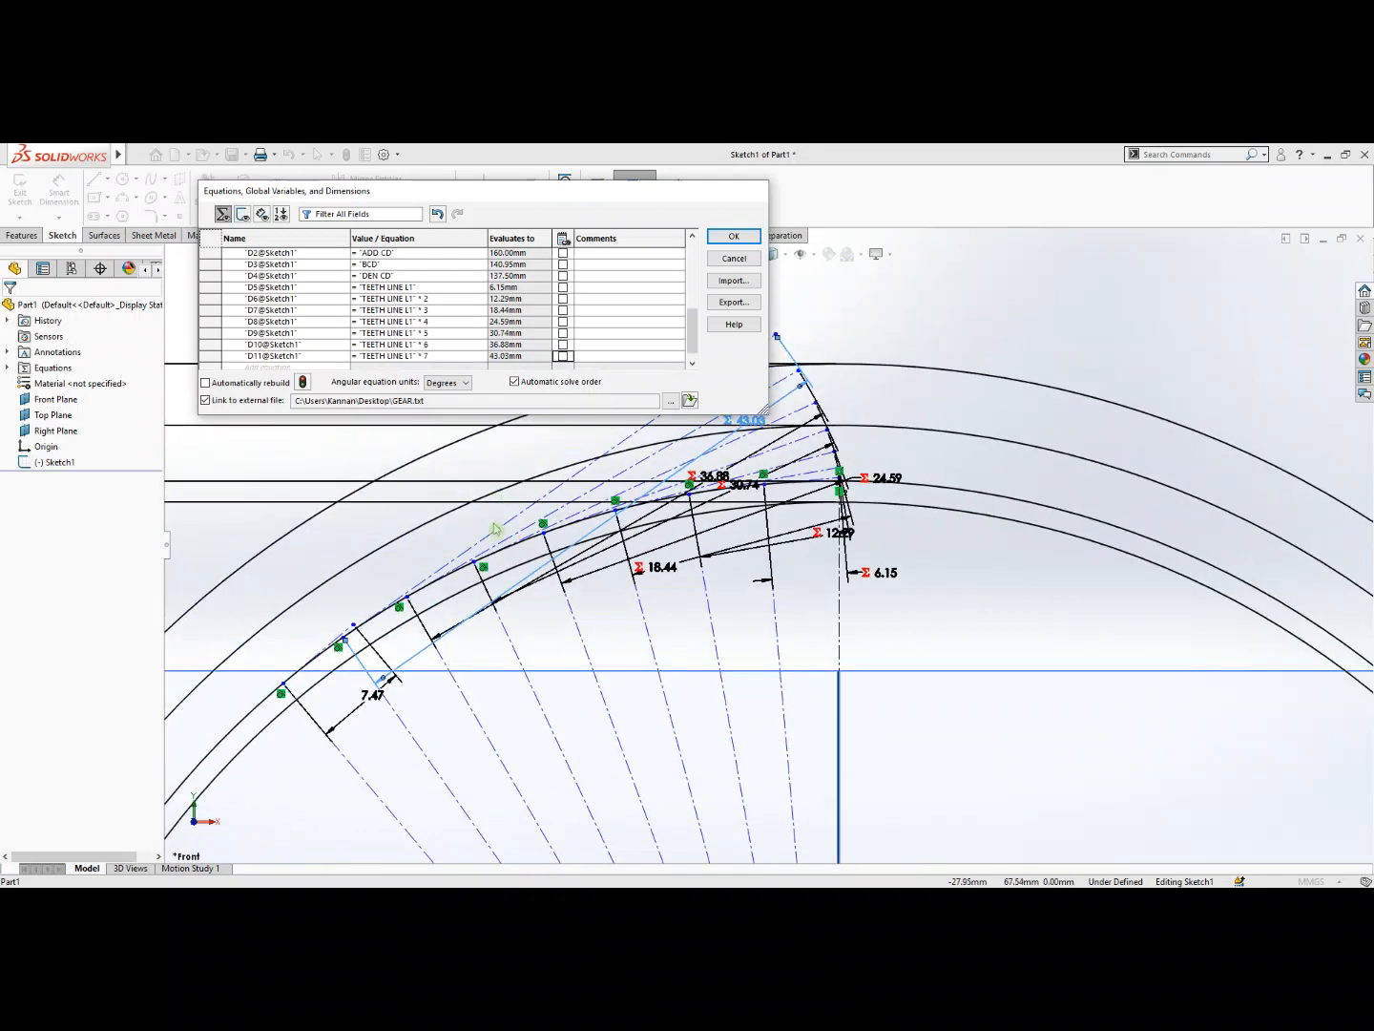
Add an equation setting the eighth tangent centerline's length dimension to TEETH LINE L1 * 8, and accept all the equations.
scroll(315, 361, down, 1)
click(310, 357)
click(370, 702)
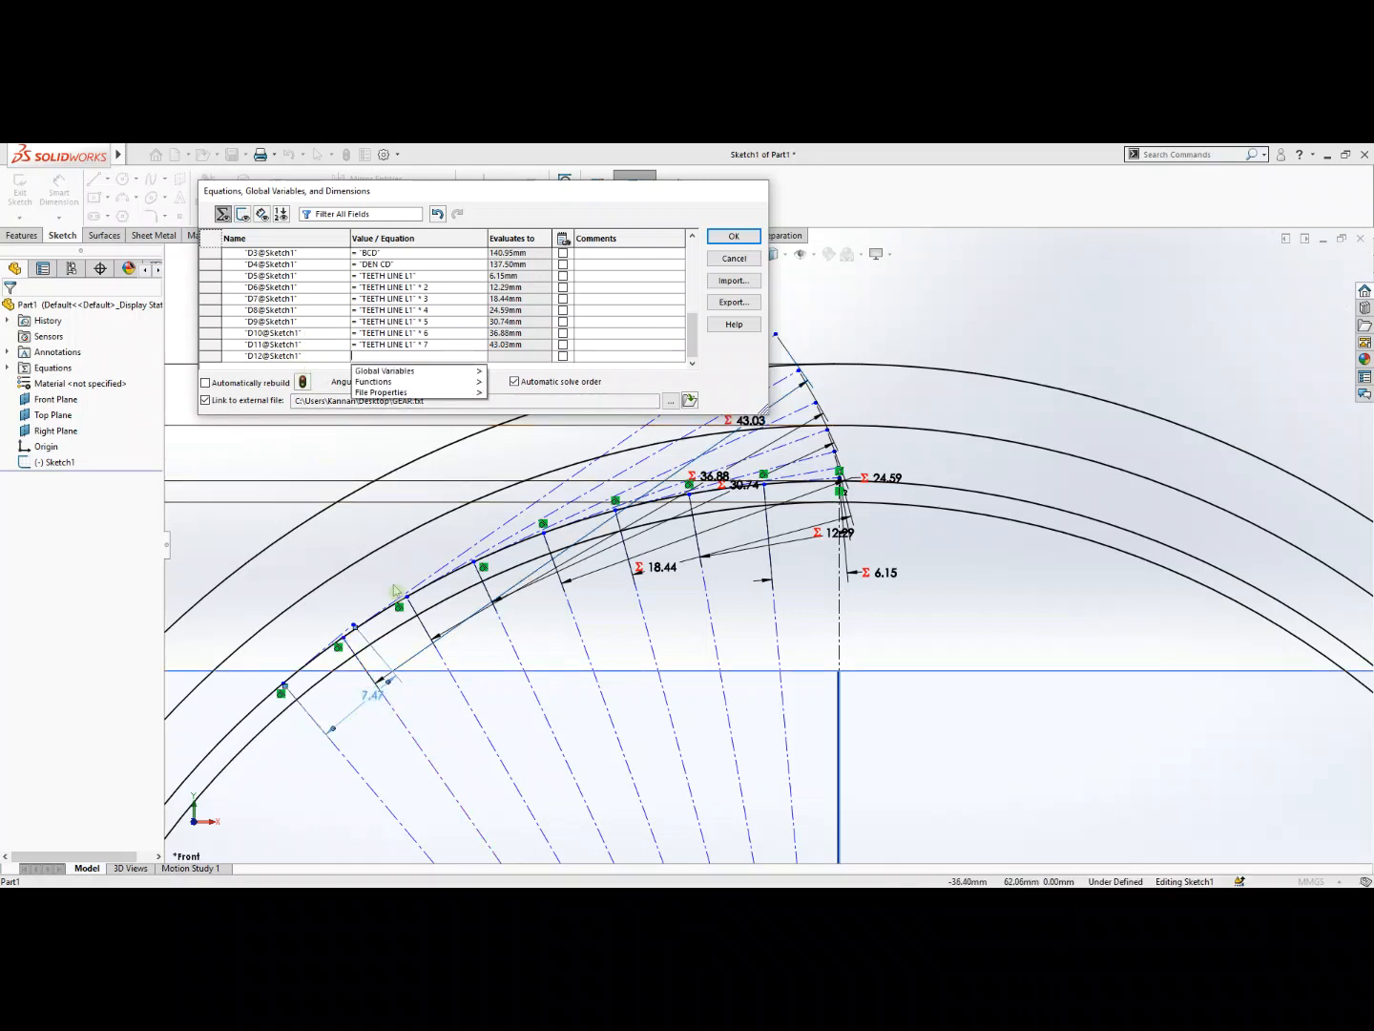
mouse_move(477, 380)
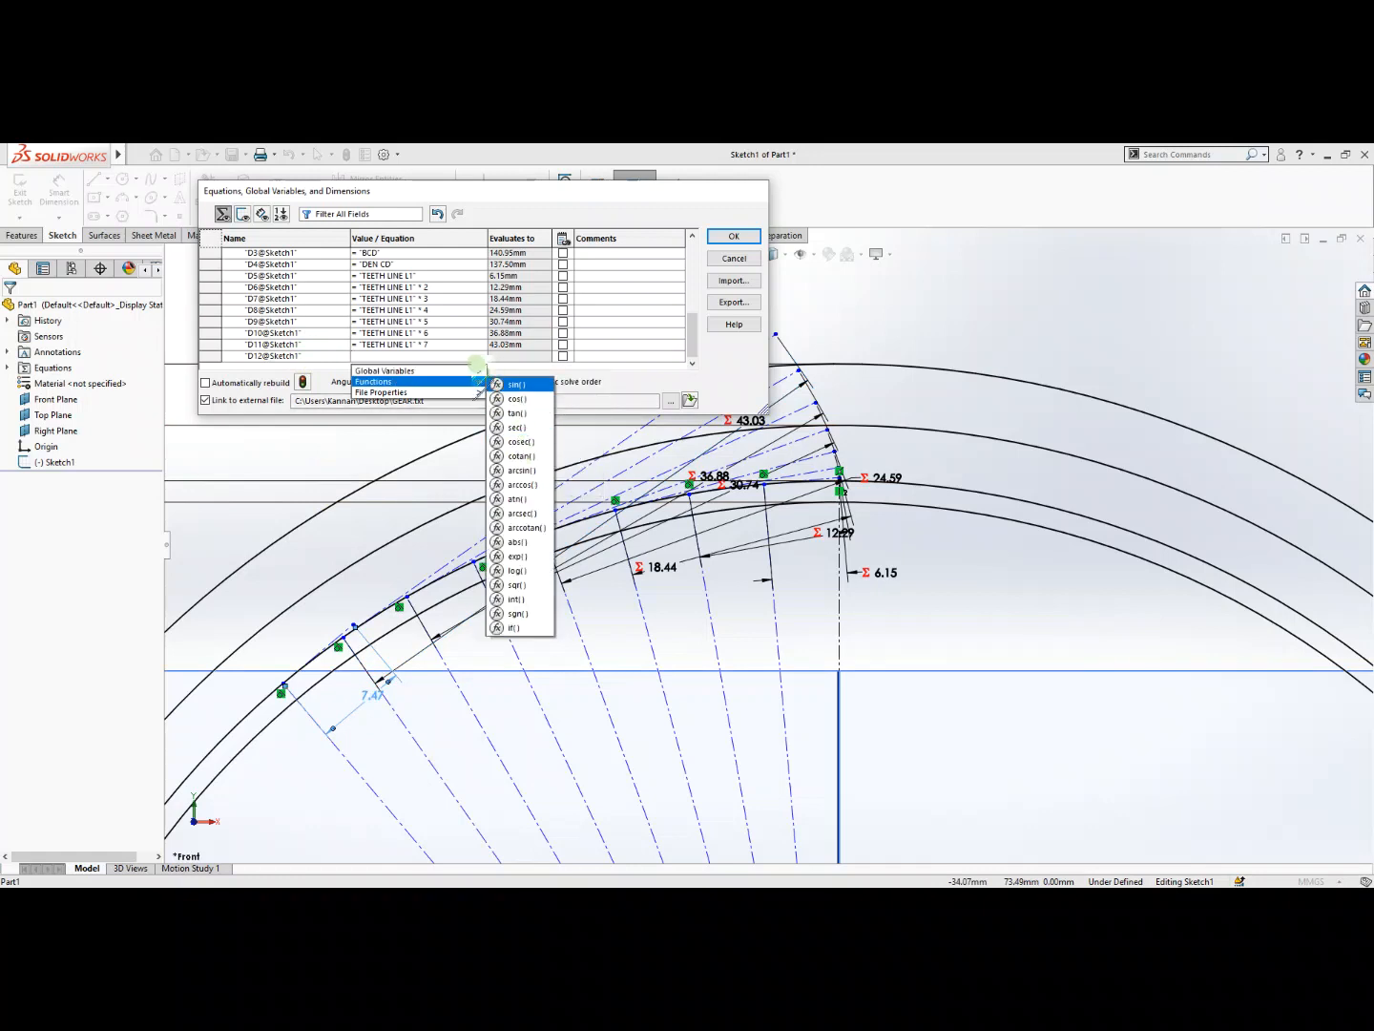
click(531, 479)
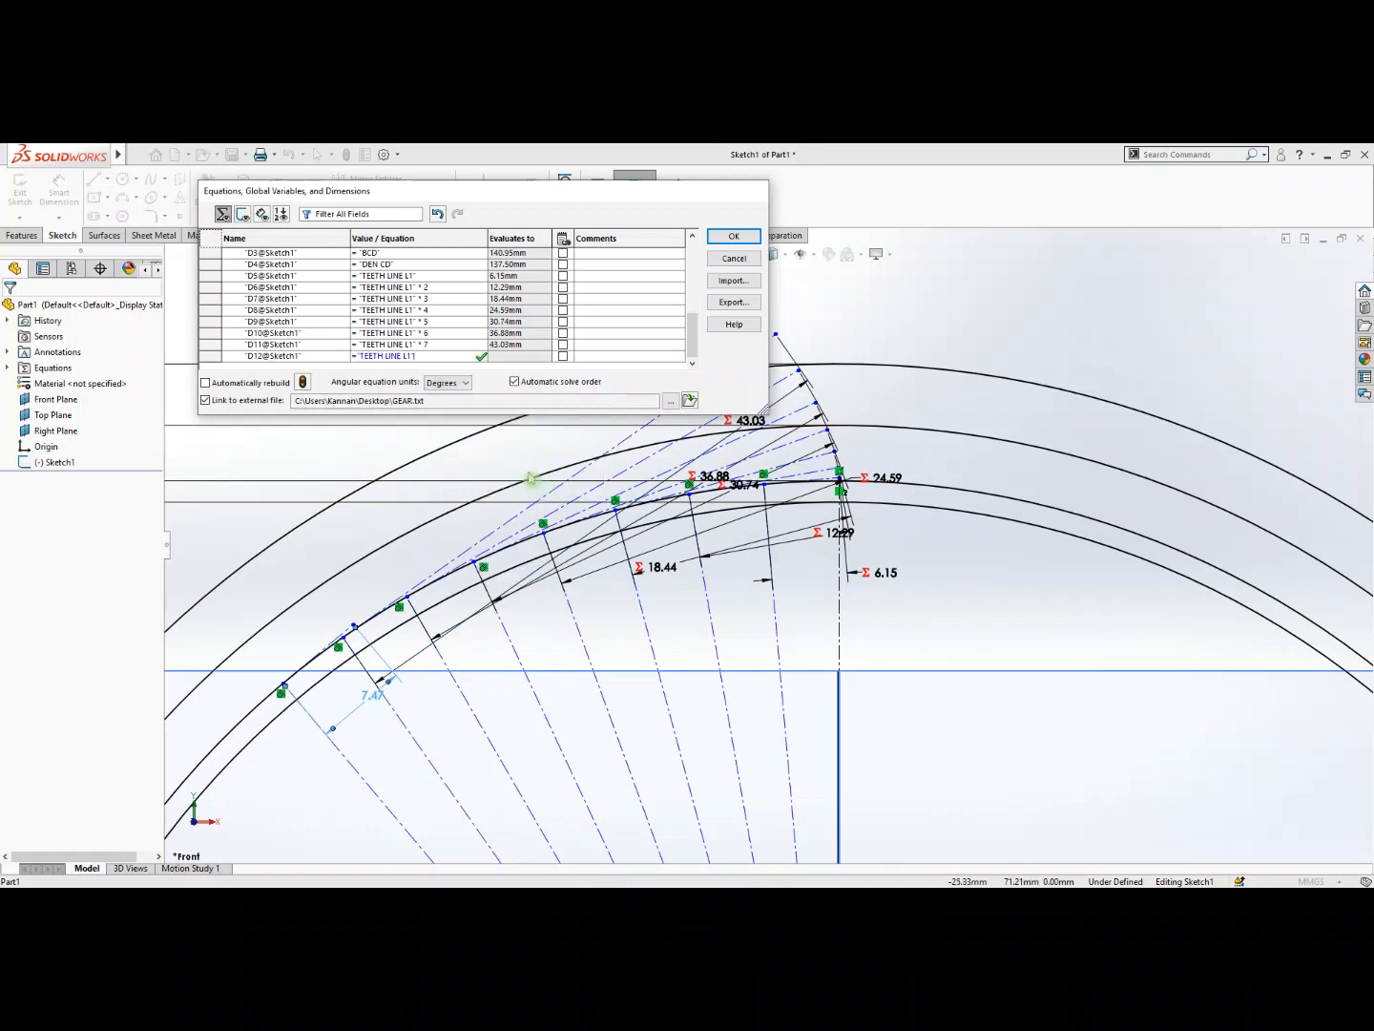
text(*8)
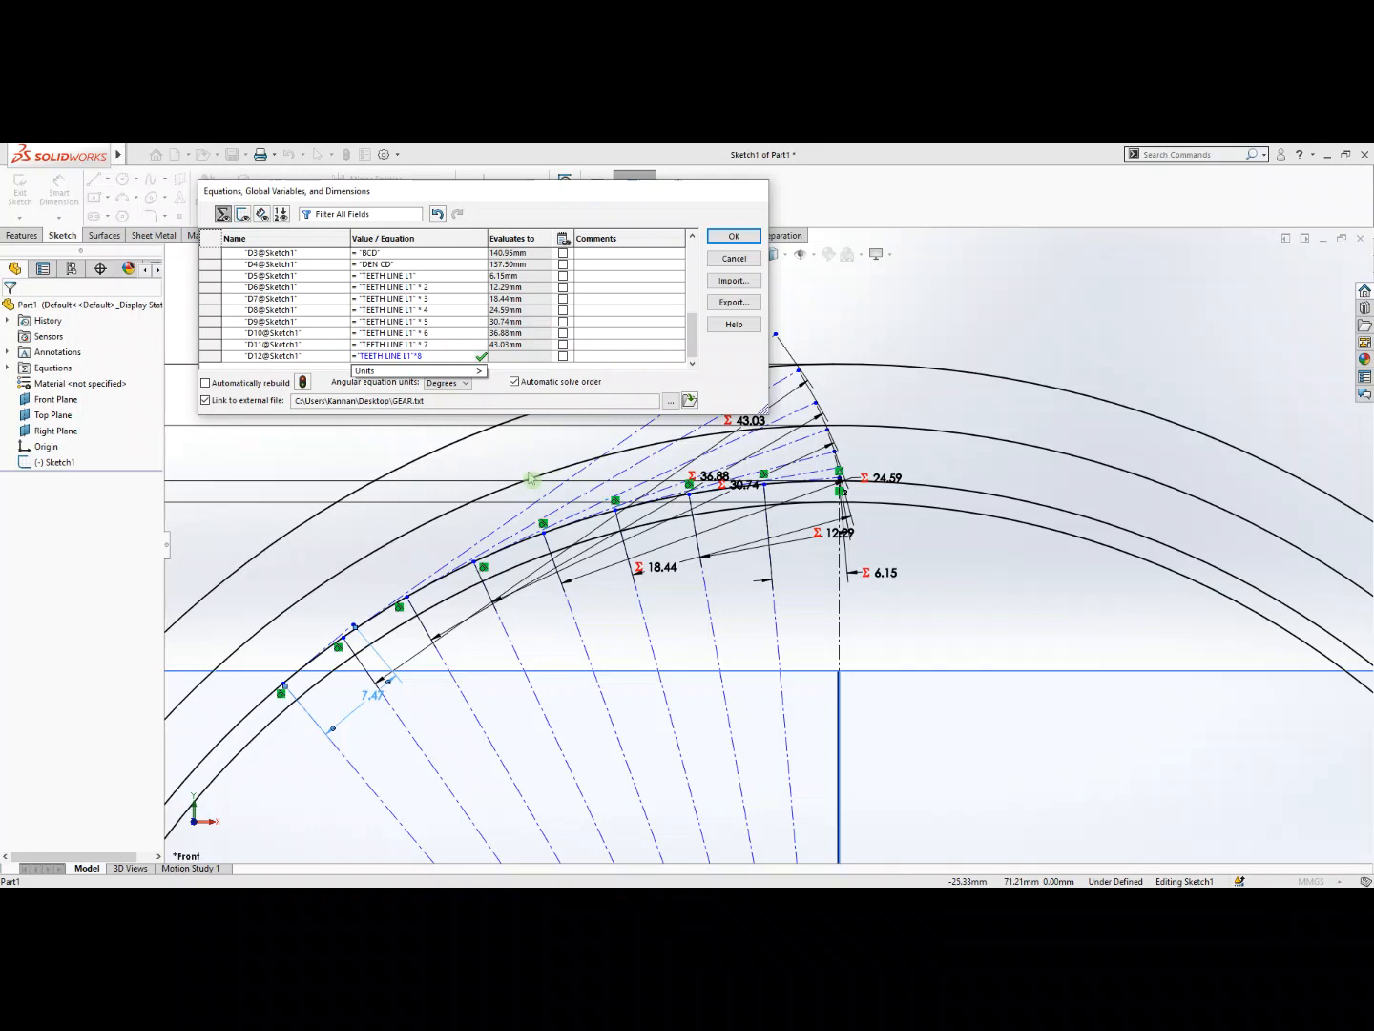
key(Return)
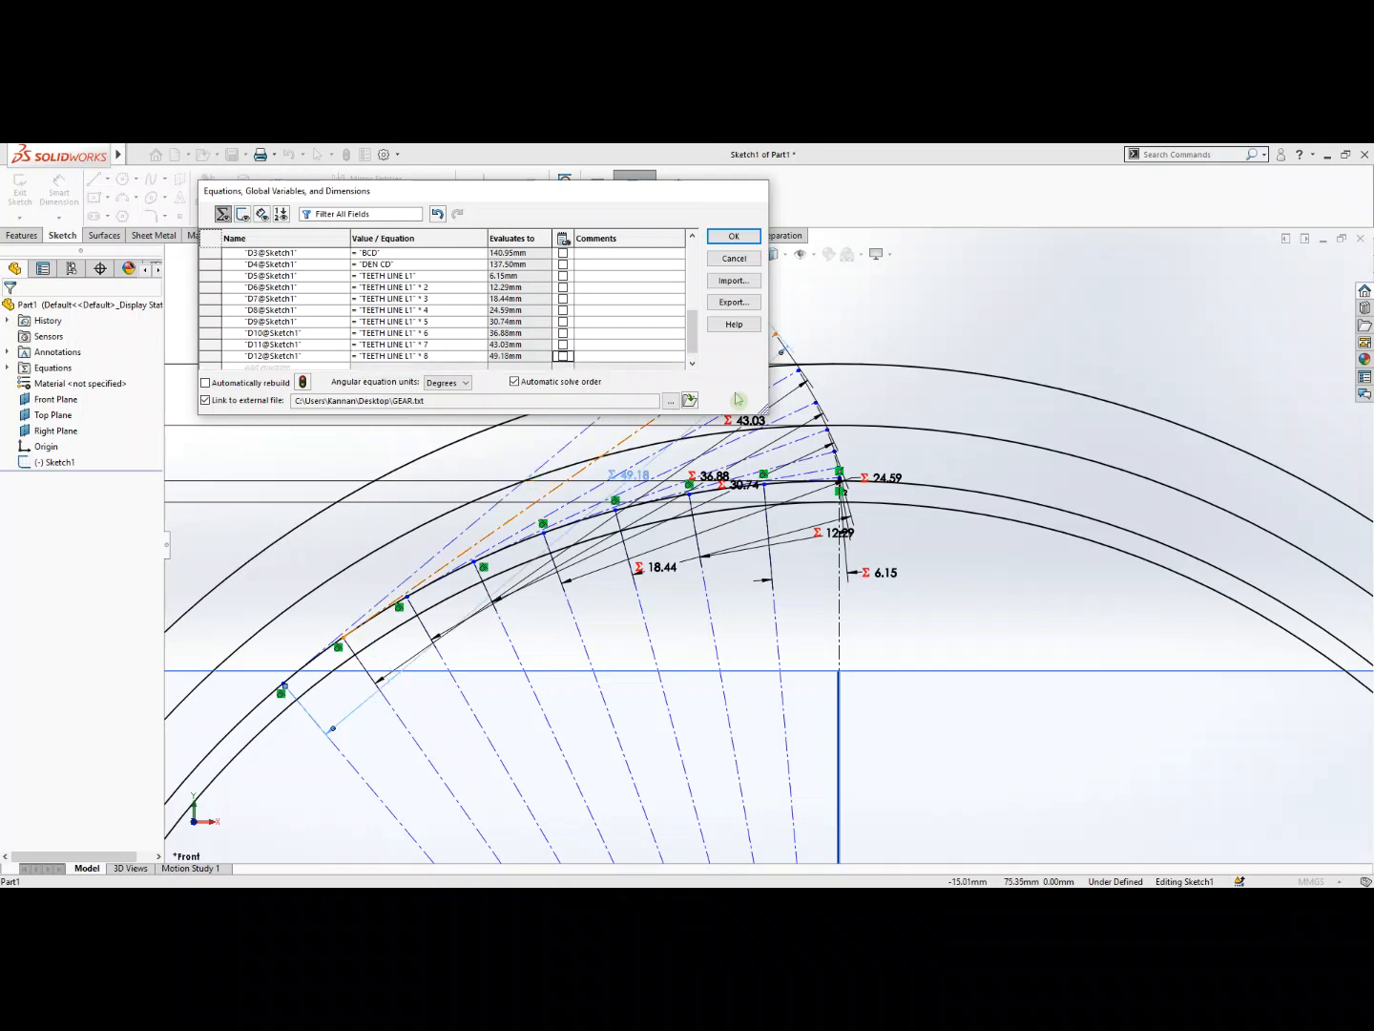
click(734, 238)
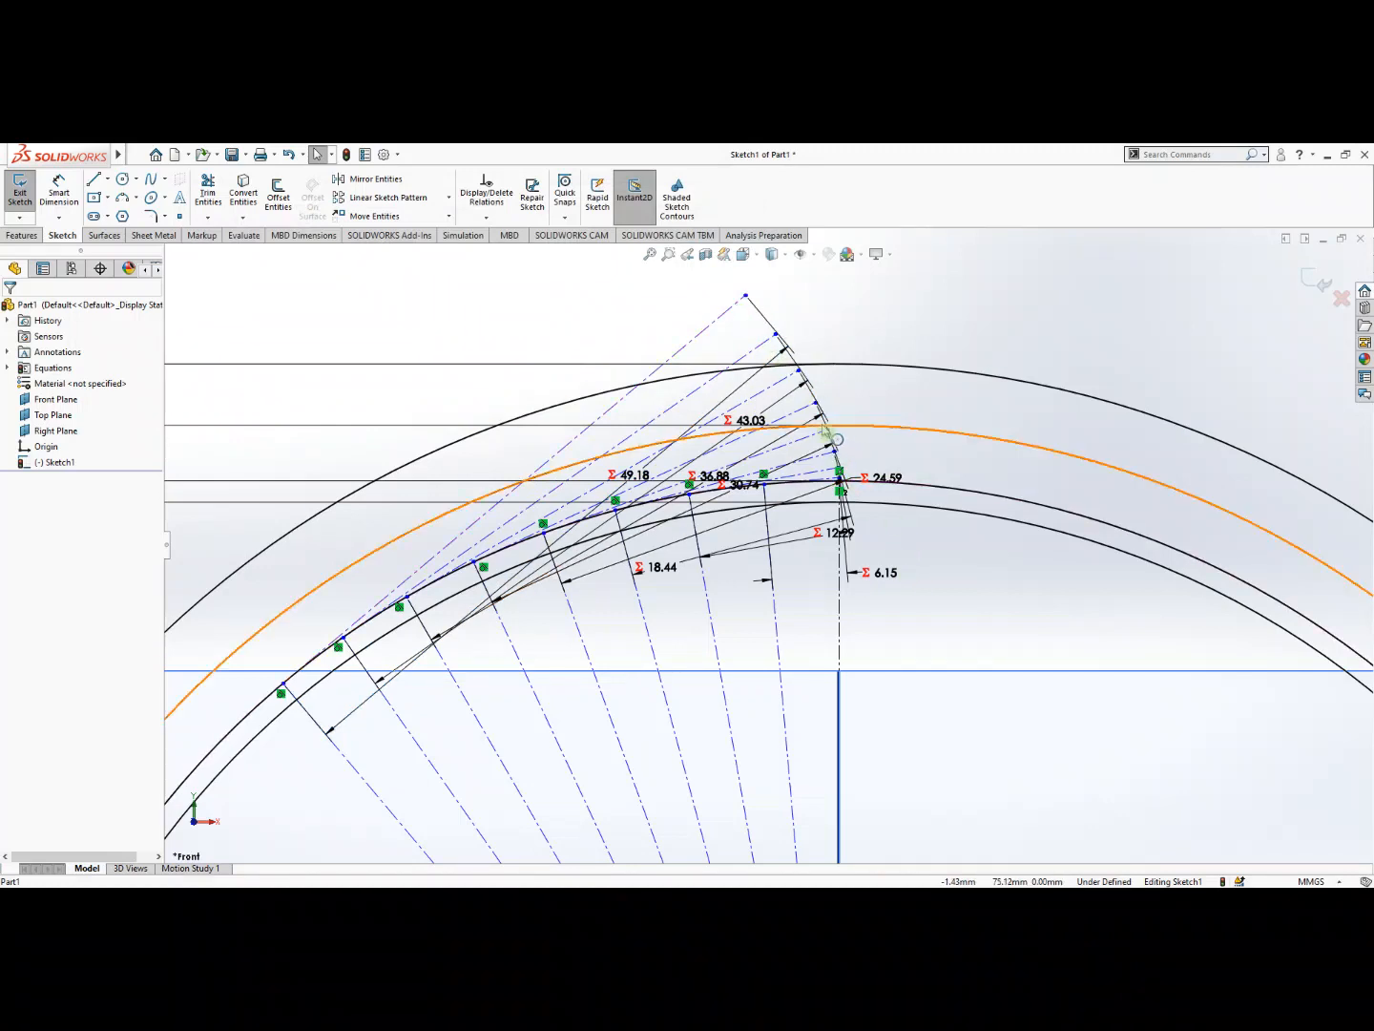
Sketch the involute tooth profile as a spline from the base circle's top point through the endpoints of all eight tangent centerlines.
click(152, 179)
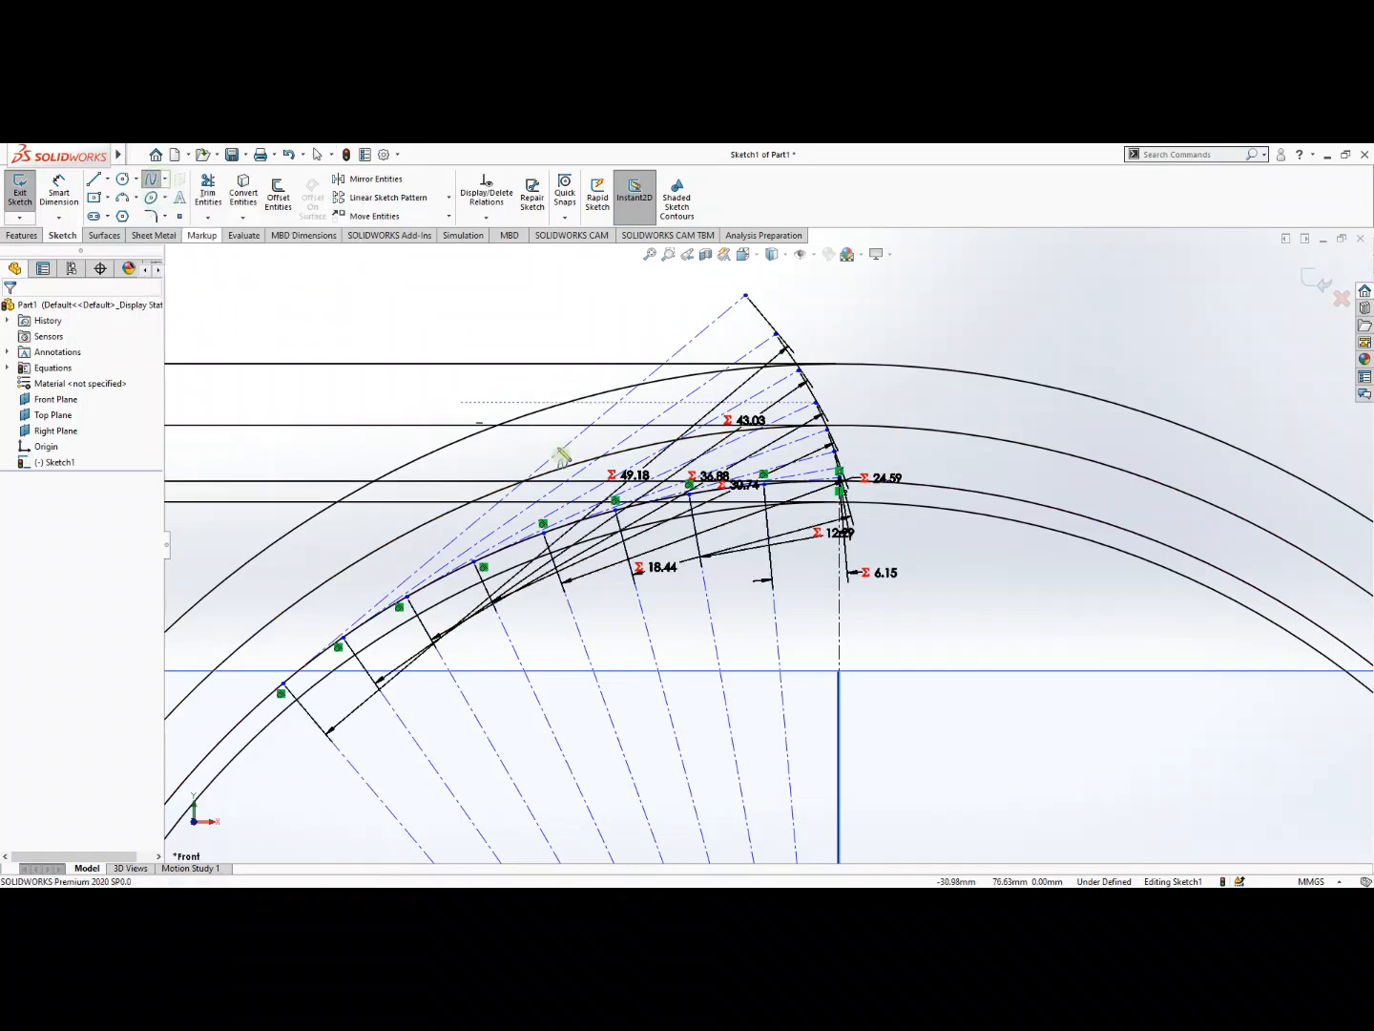
scroll(859, 534, down, 6)
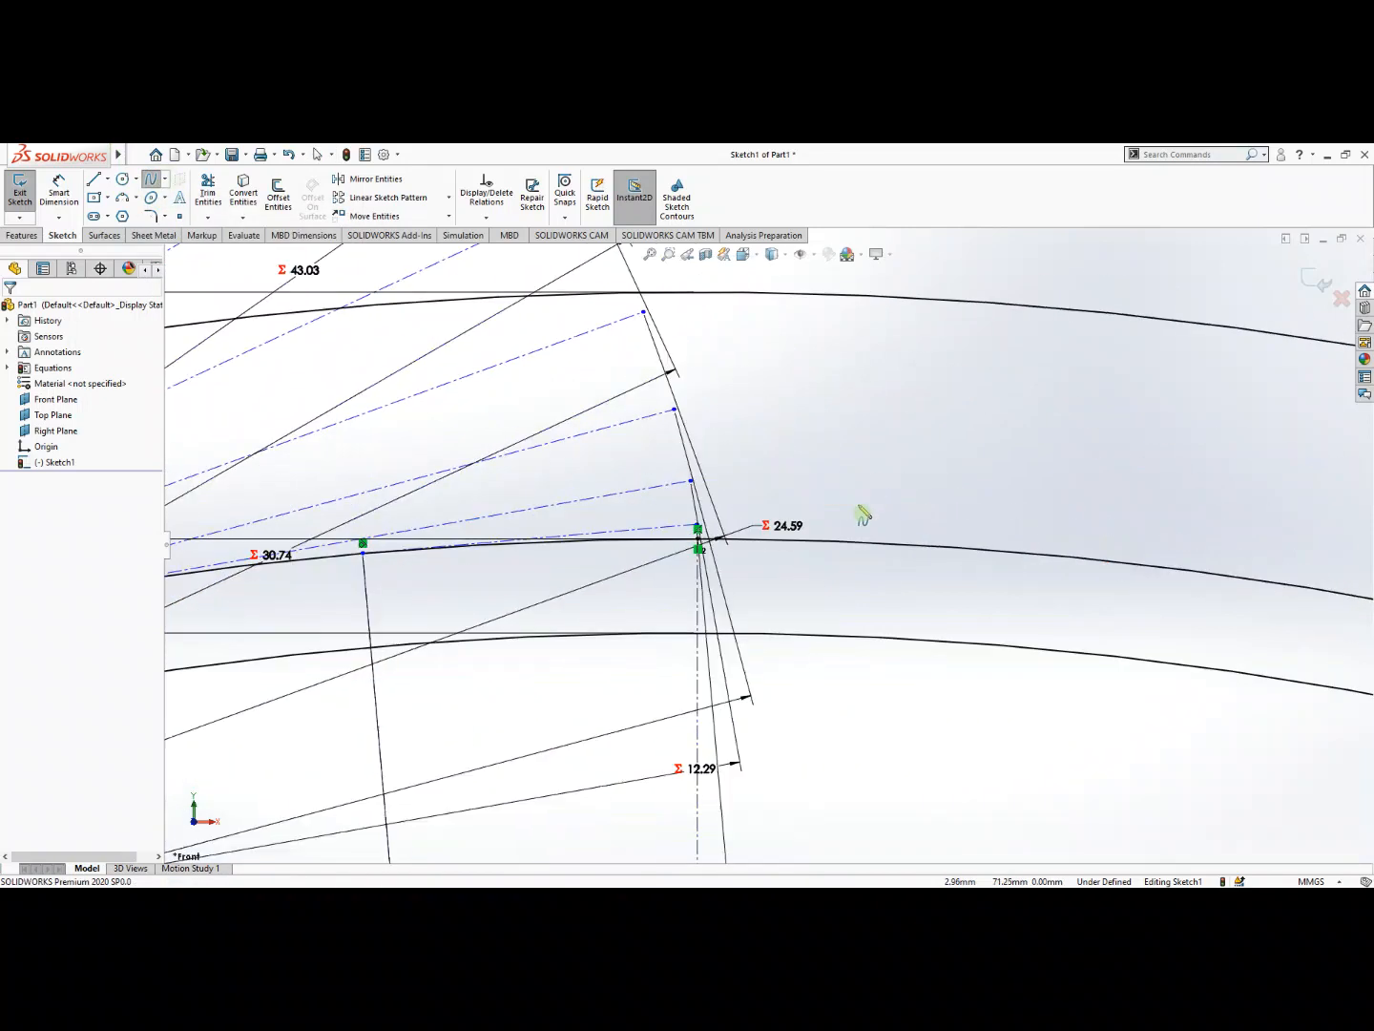
click(701, 549)
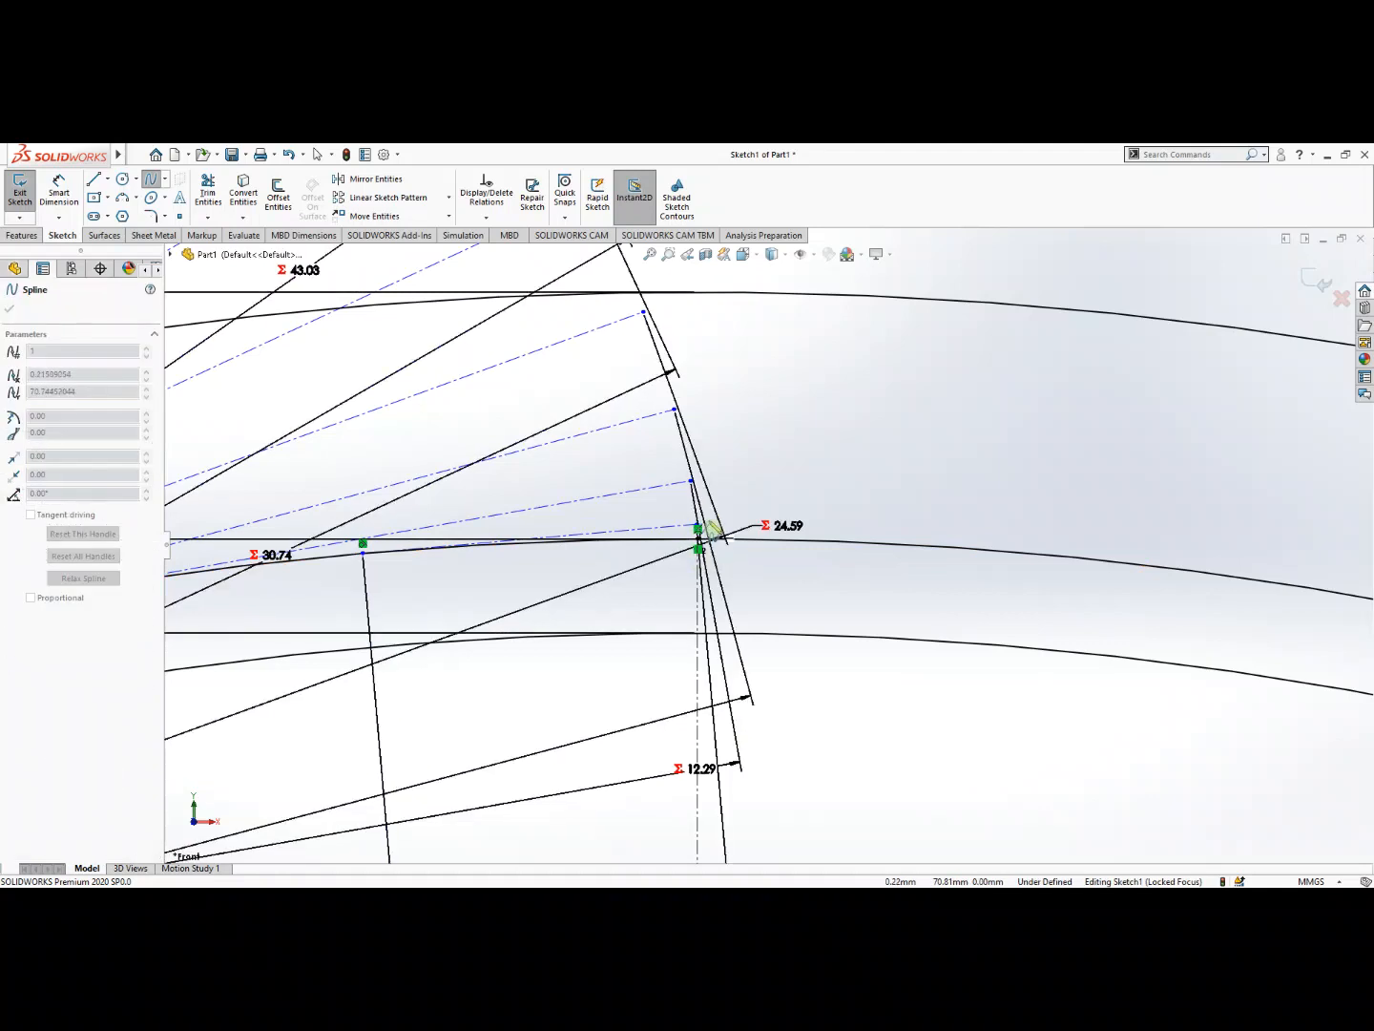
click(699, 528)
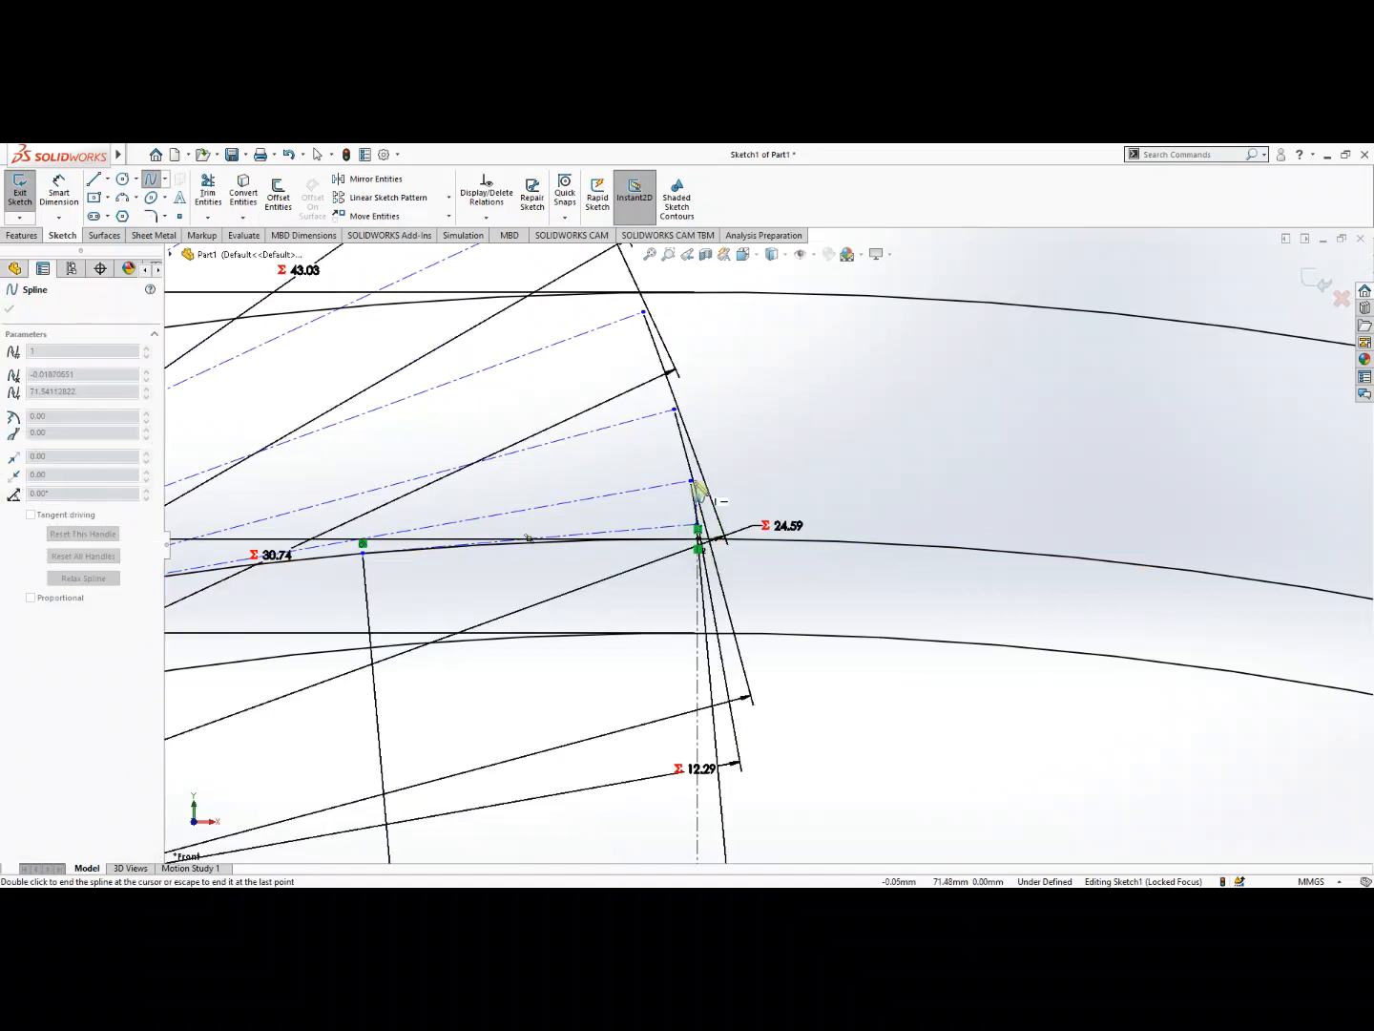
click(692, 482)
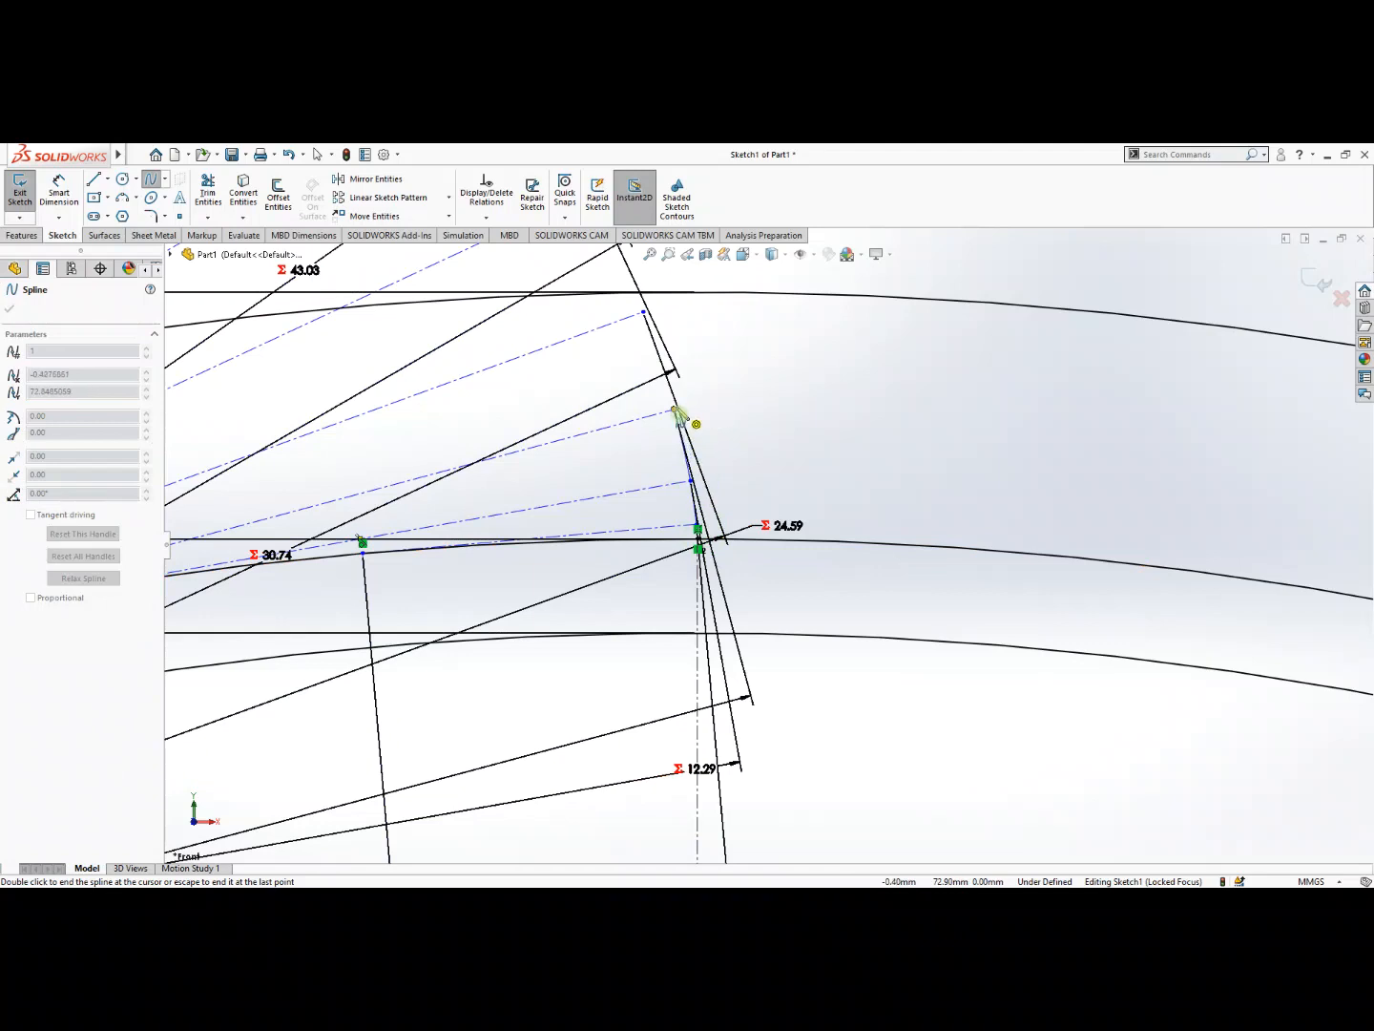
scroll(702, 430, up, 2)
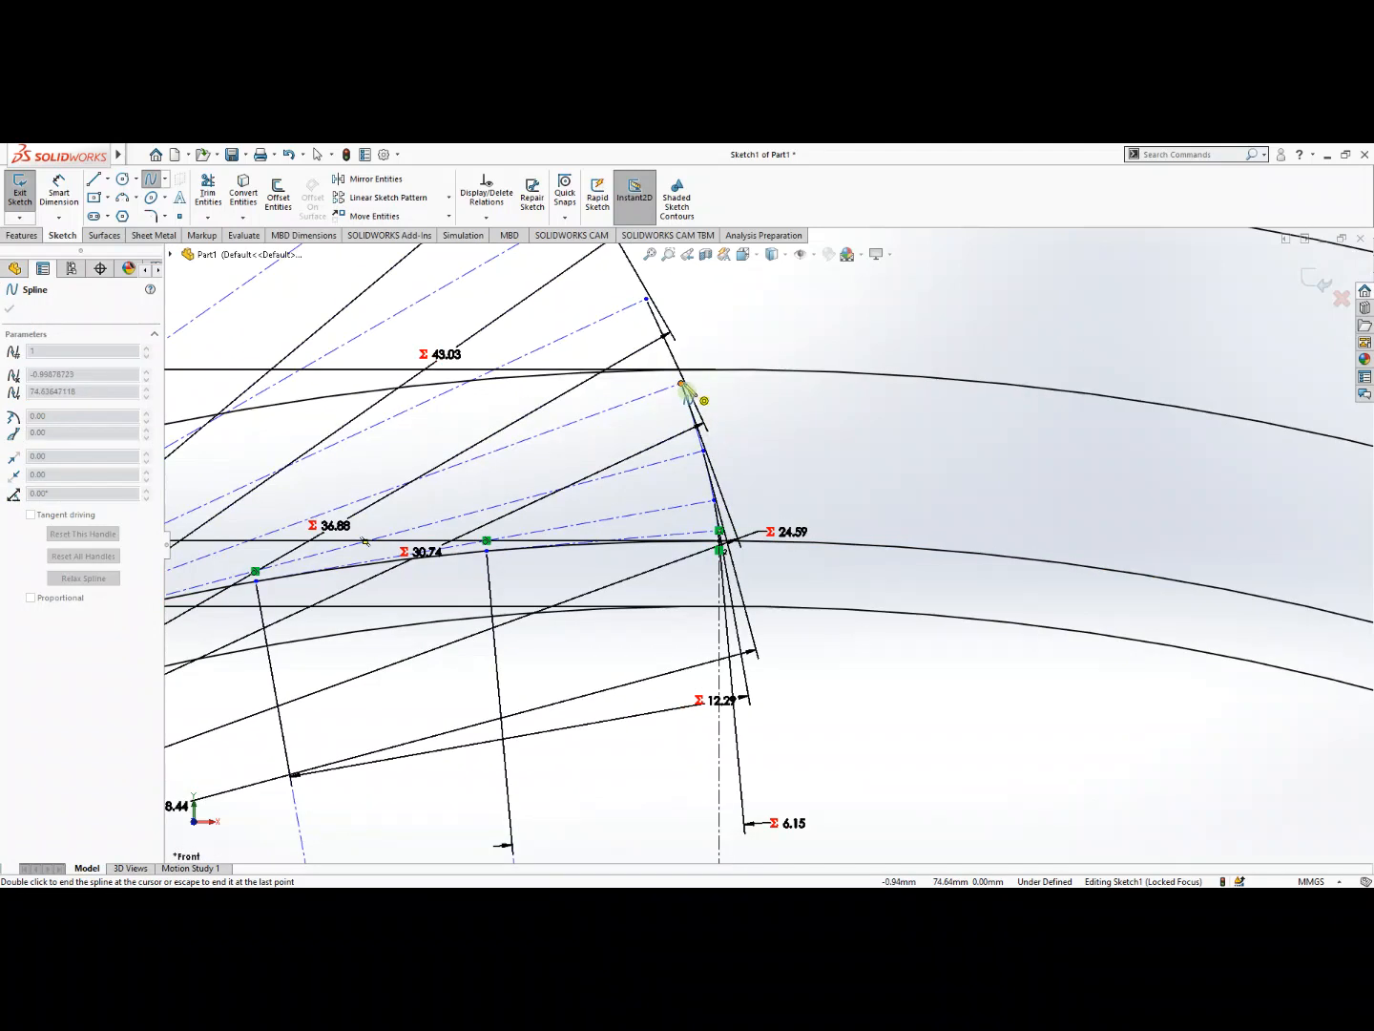
scroll(686, 391, up, 2)
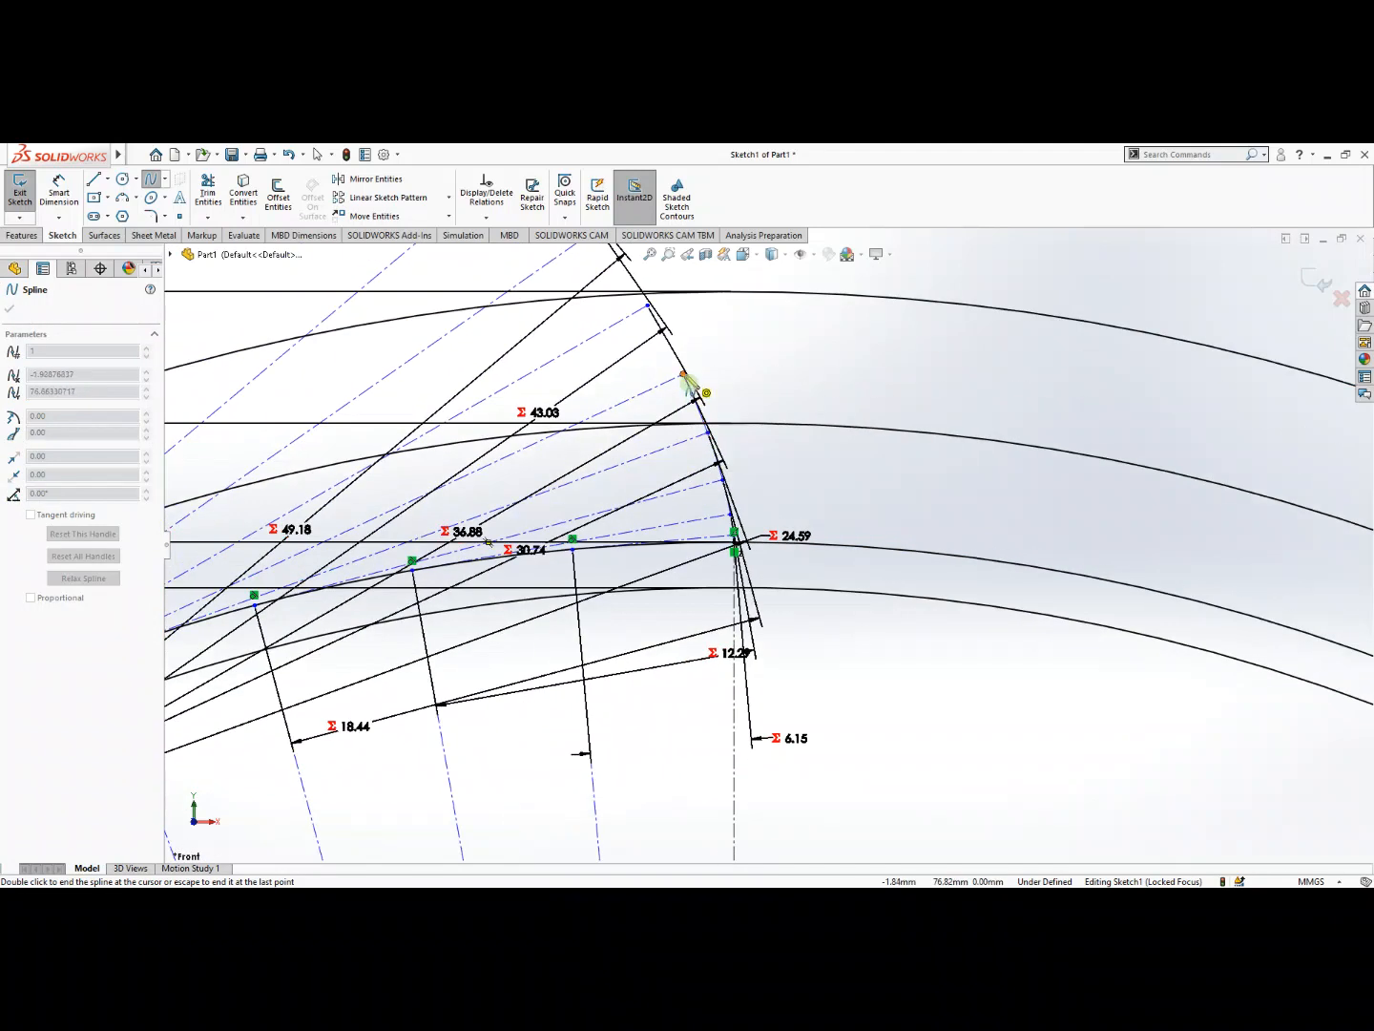
scroll(692, 387, up, 2)
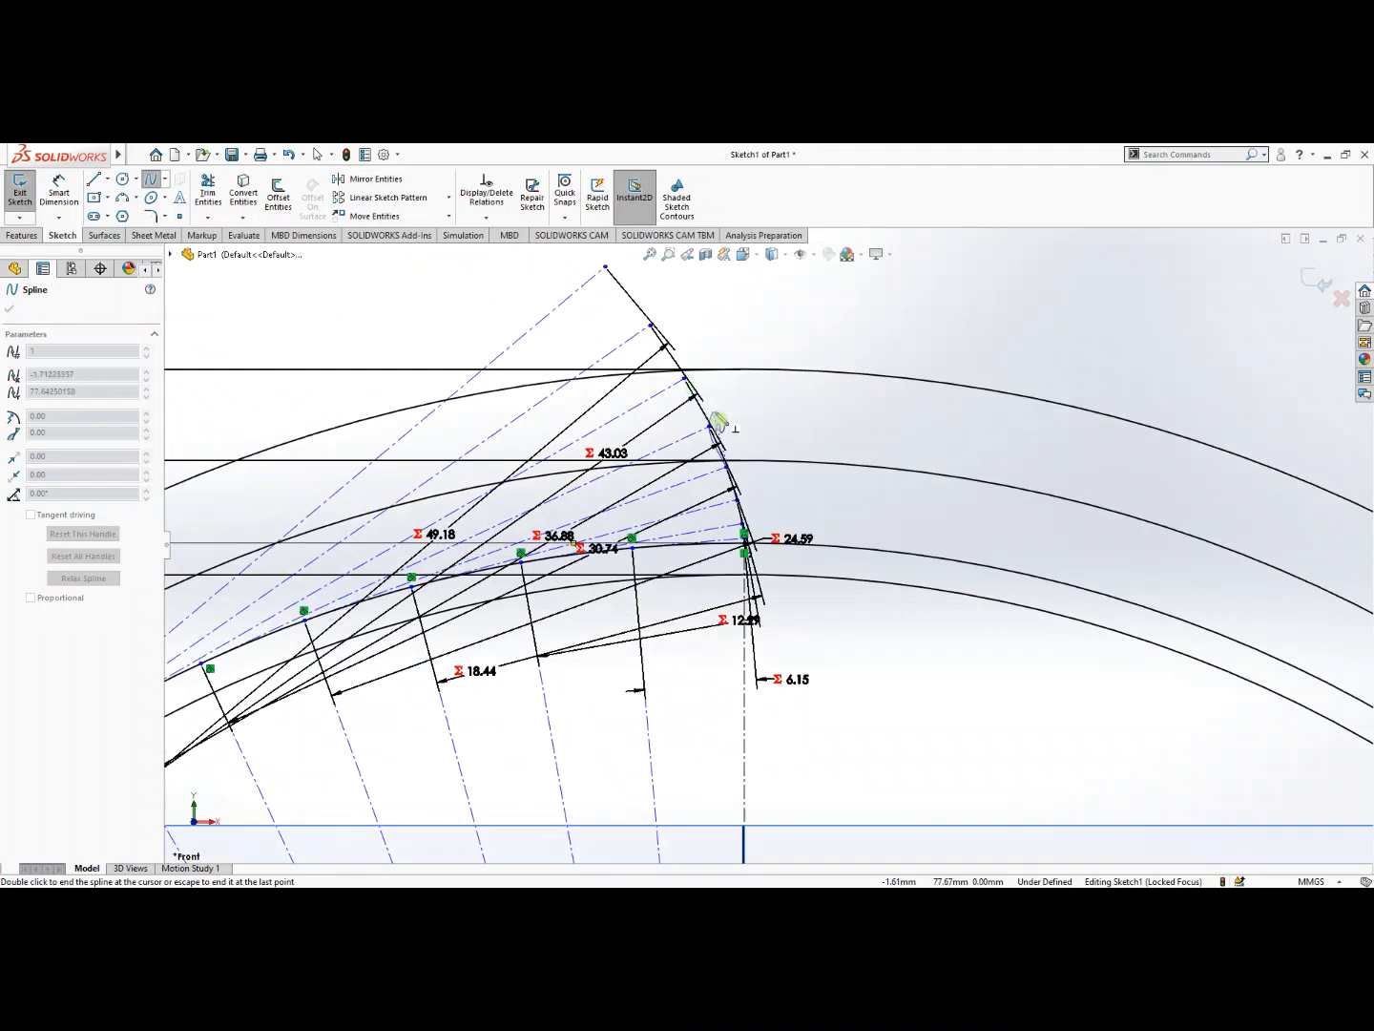
click(694, 388)
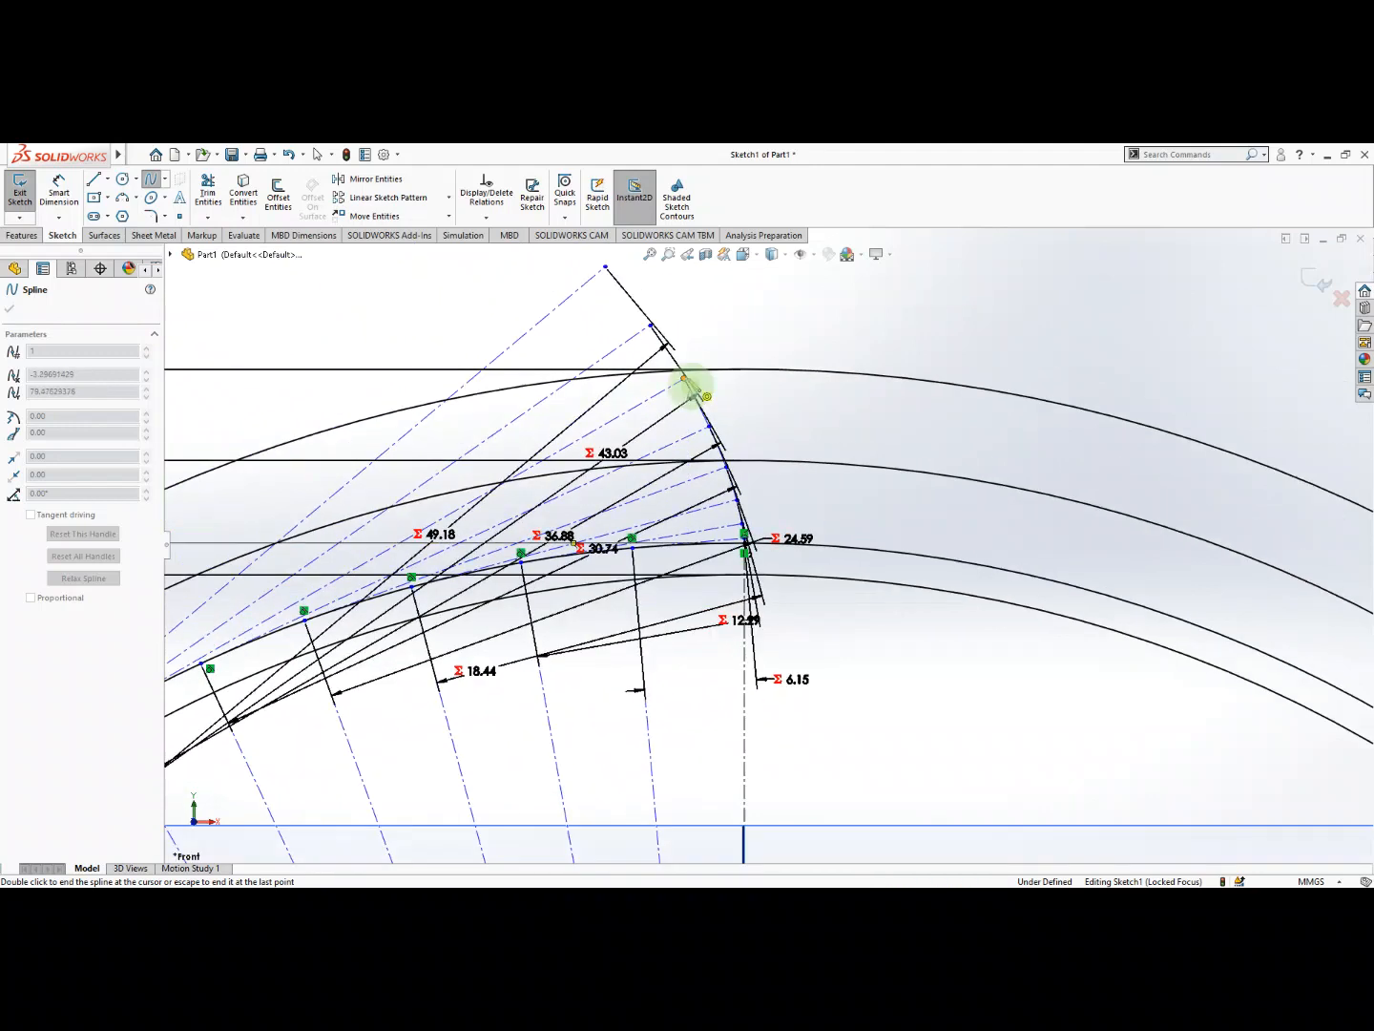
click(655, 333)
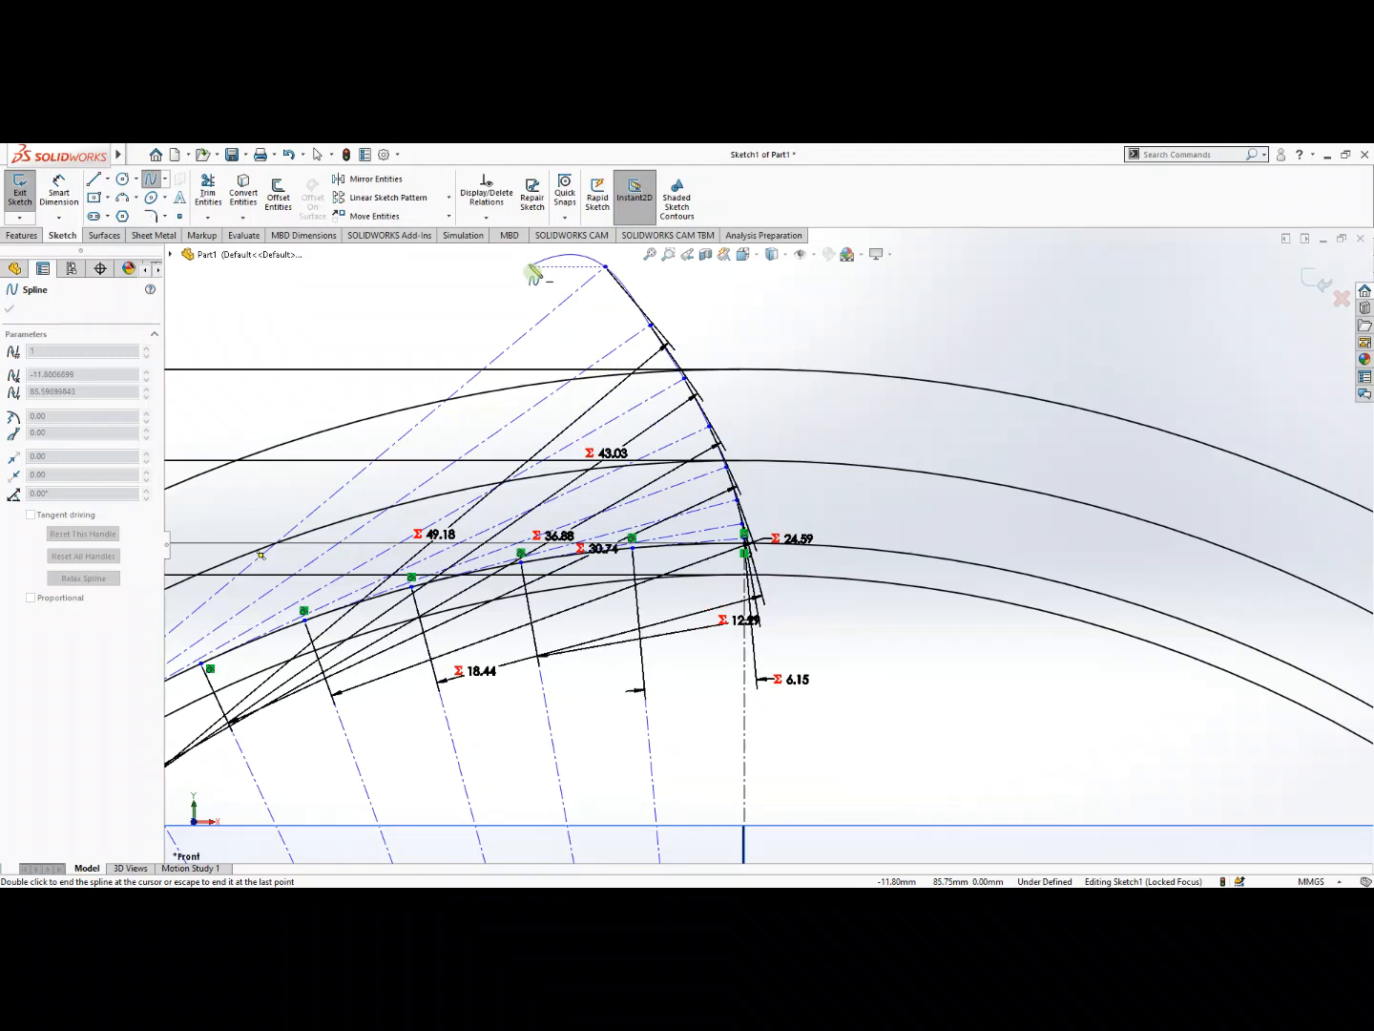
key(Escape)
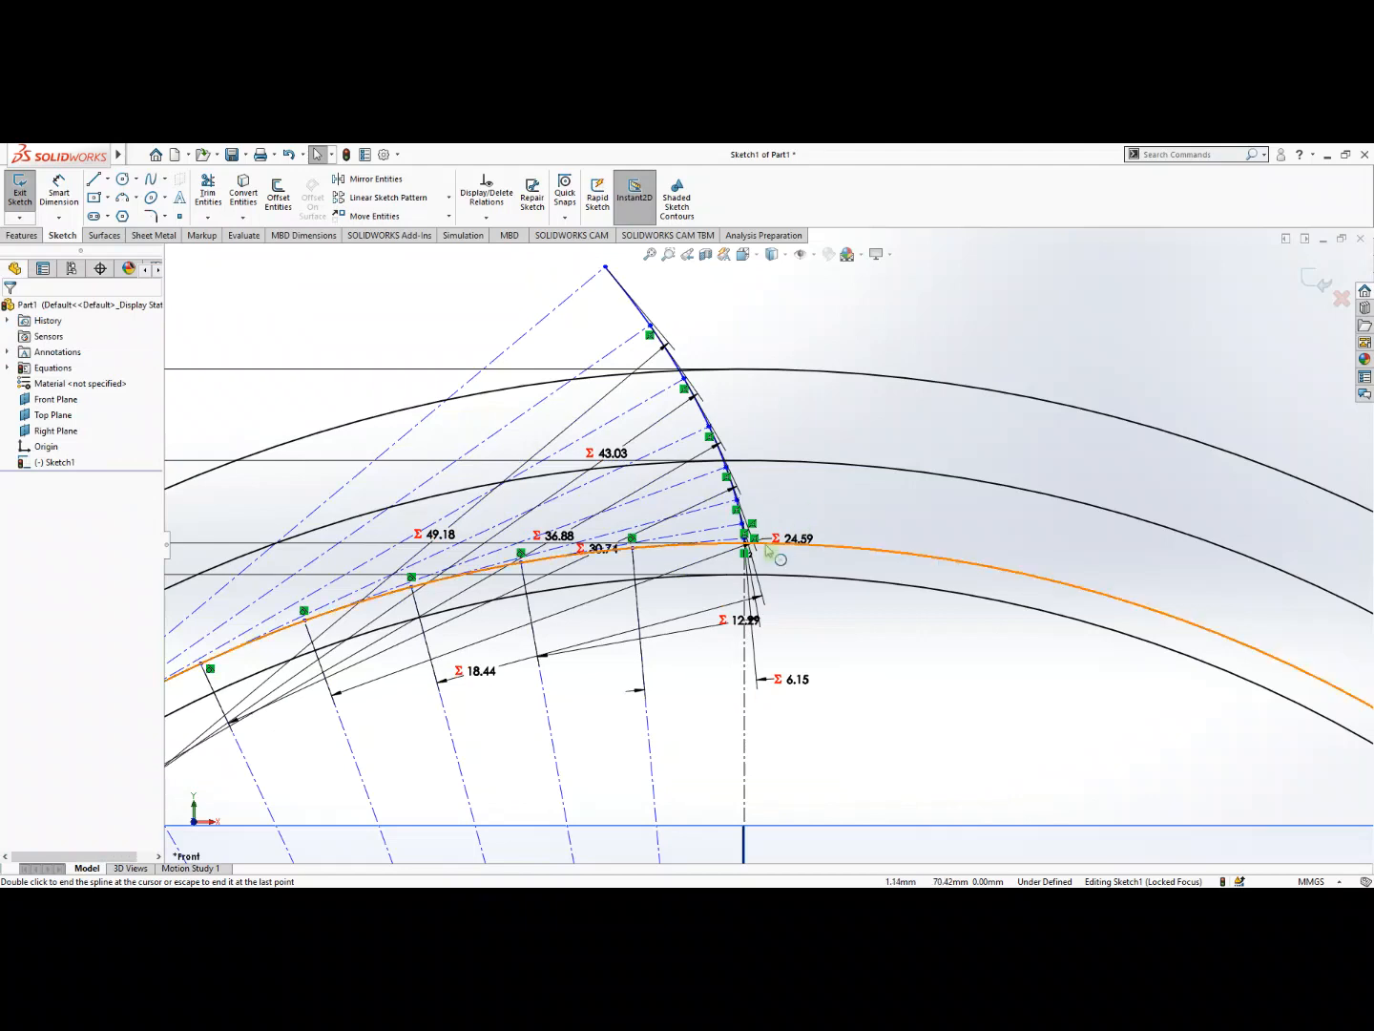
Sketch a centerline from the origin to the intersection of the involute spline and the 150 mm pitch circle.
scroll(753, 499, up, 2)
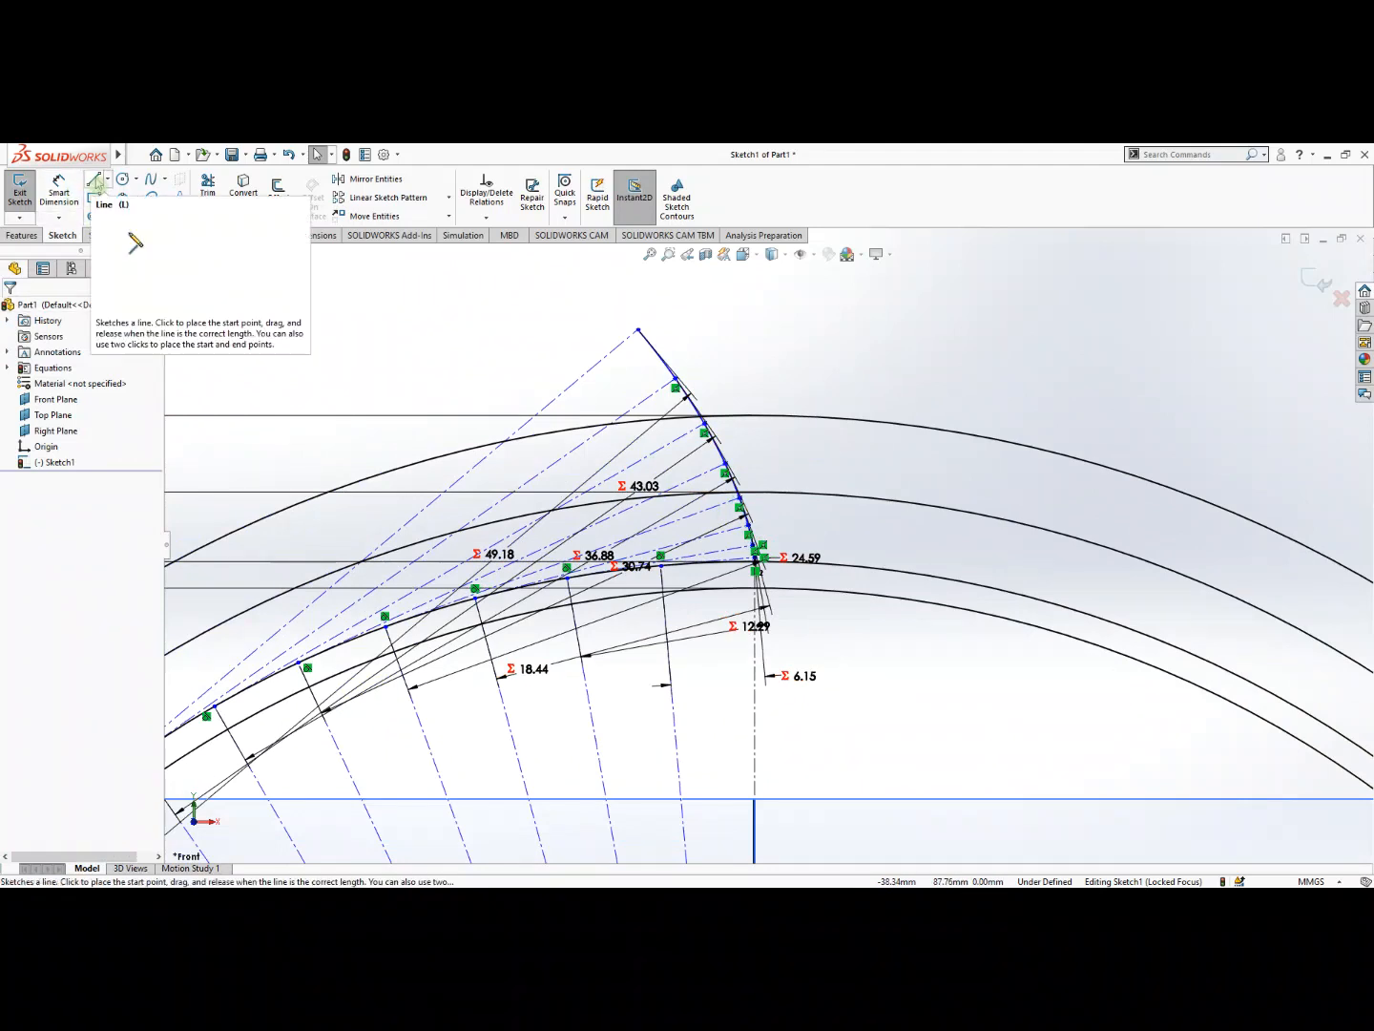
click(107, 179)
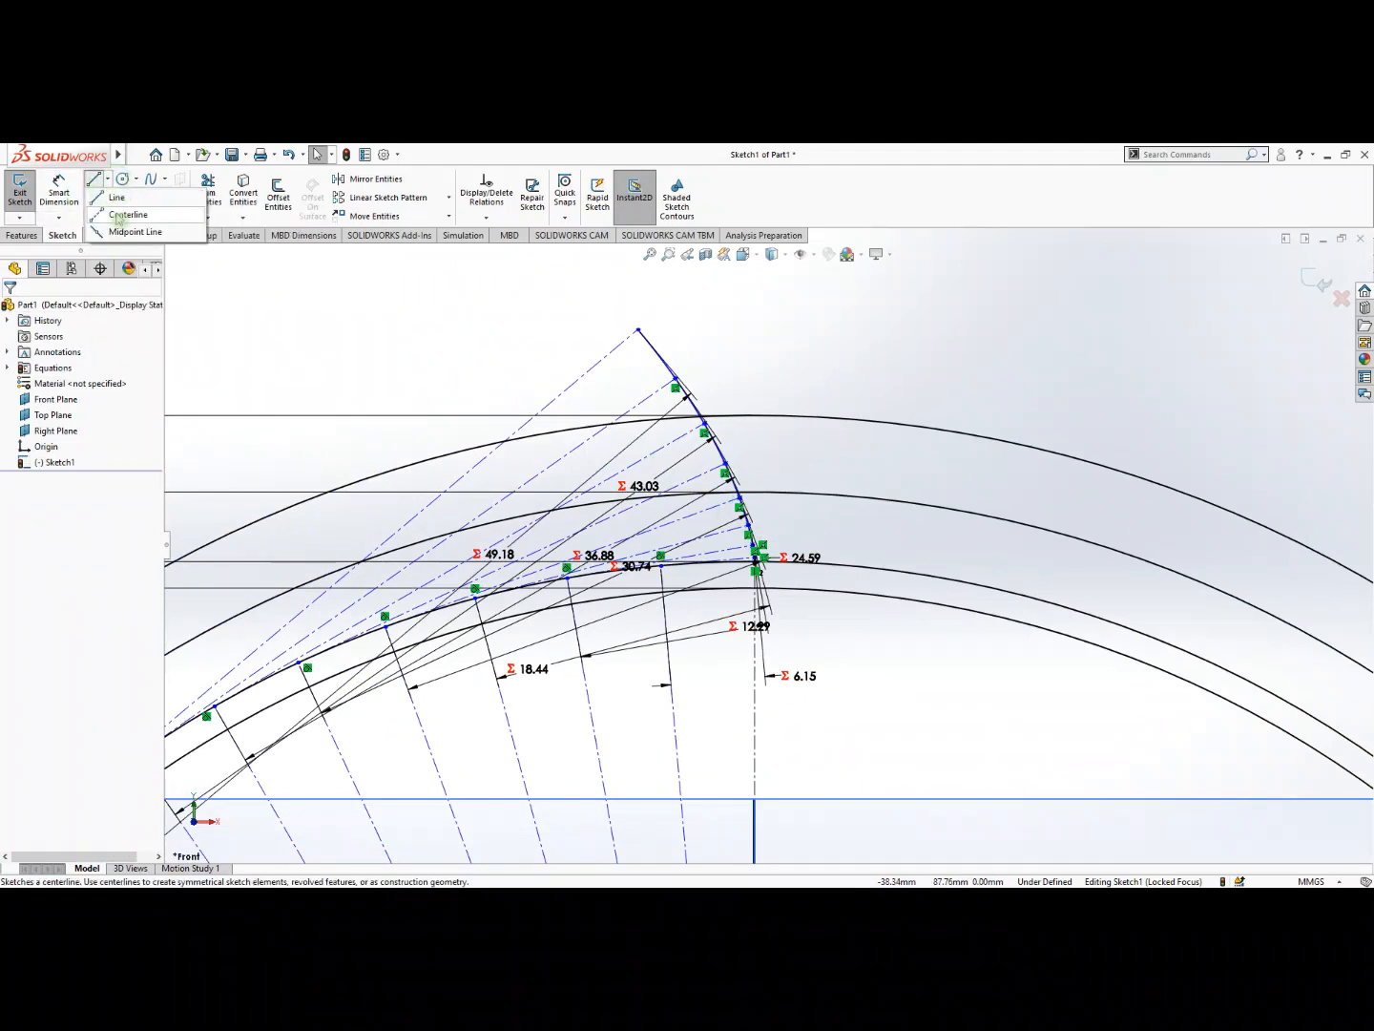
click(119, 213)
scroll(768, 570, up, 5)
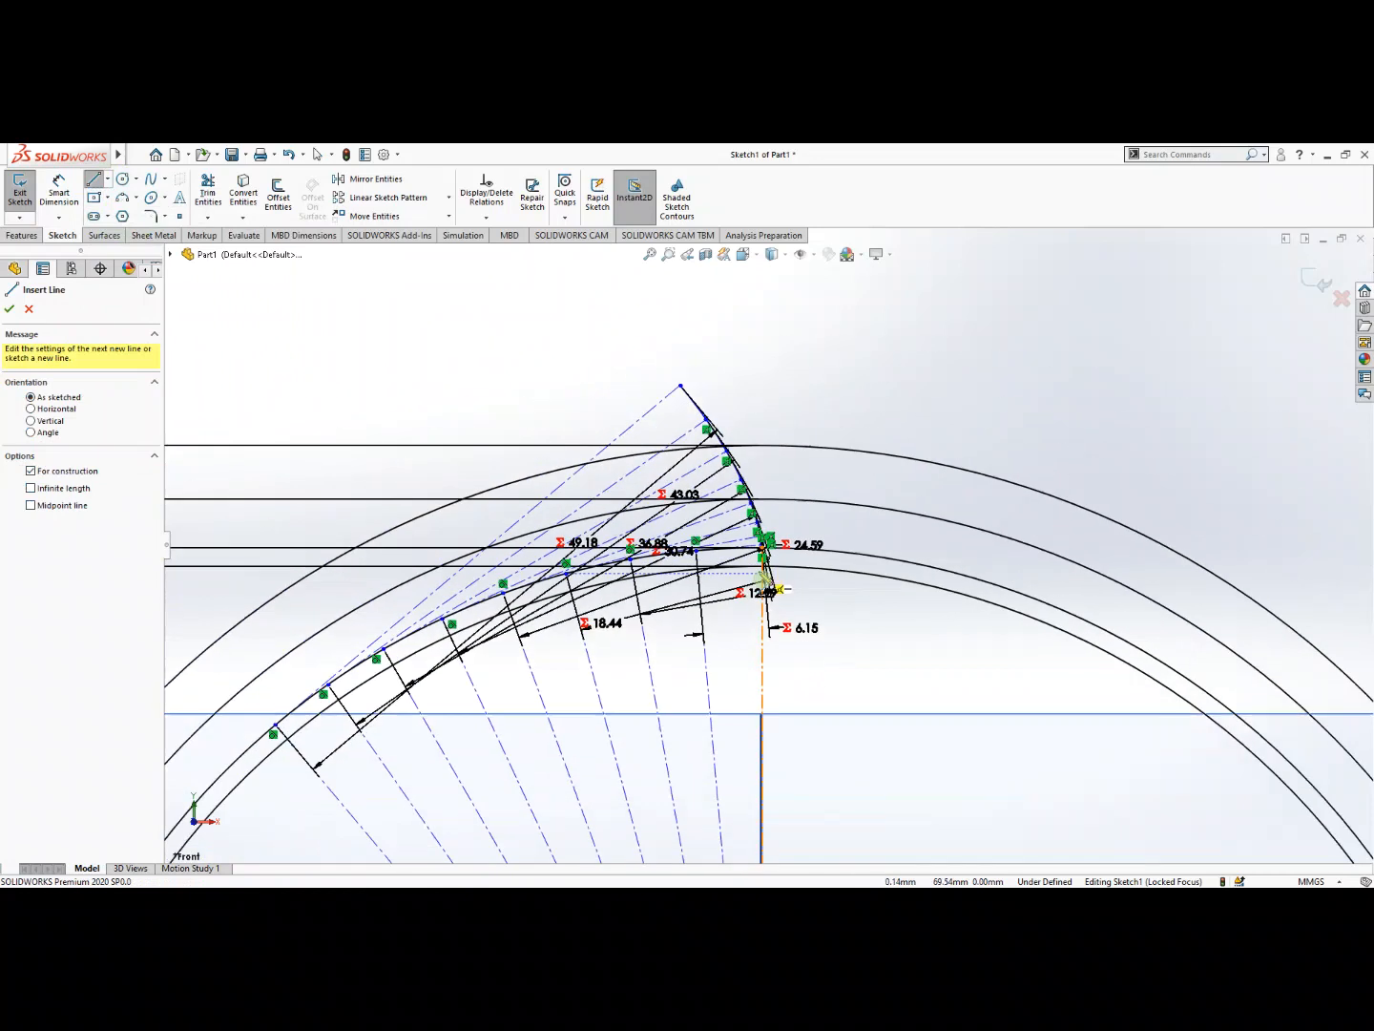
scroll(774, 706, up, 3)
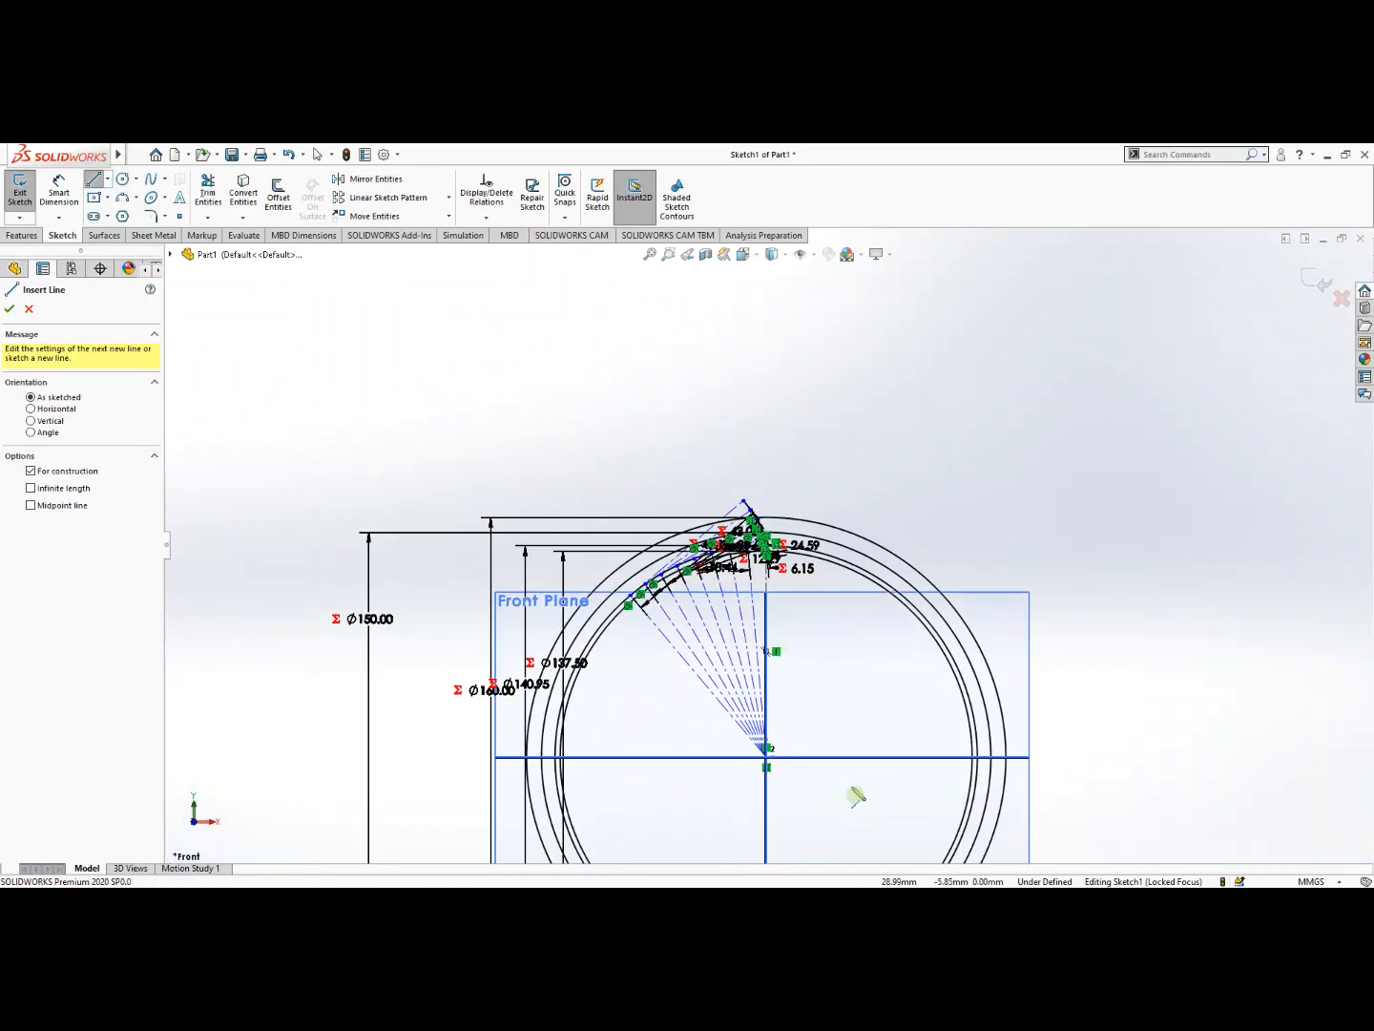
click(766, 748)
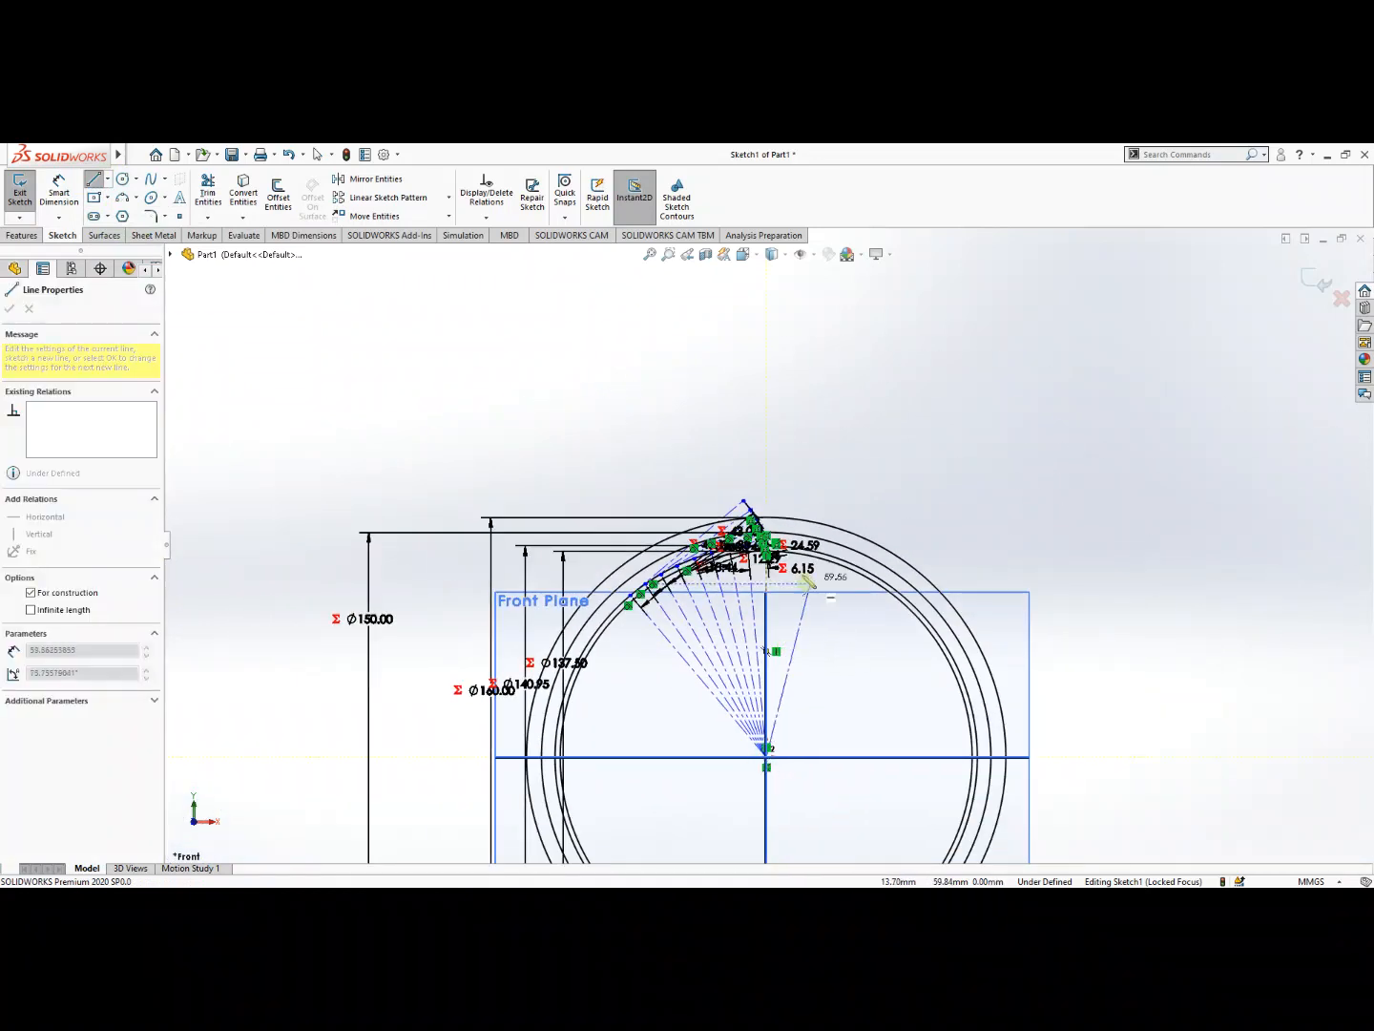
scroll(792, 541, down, 6)
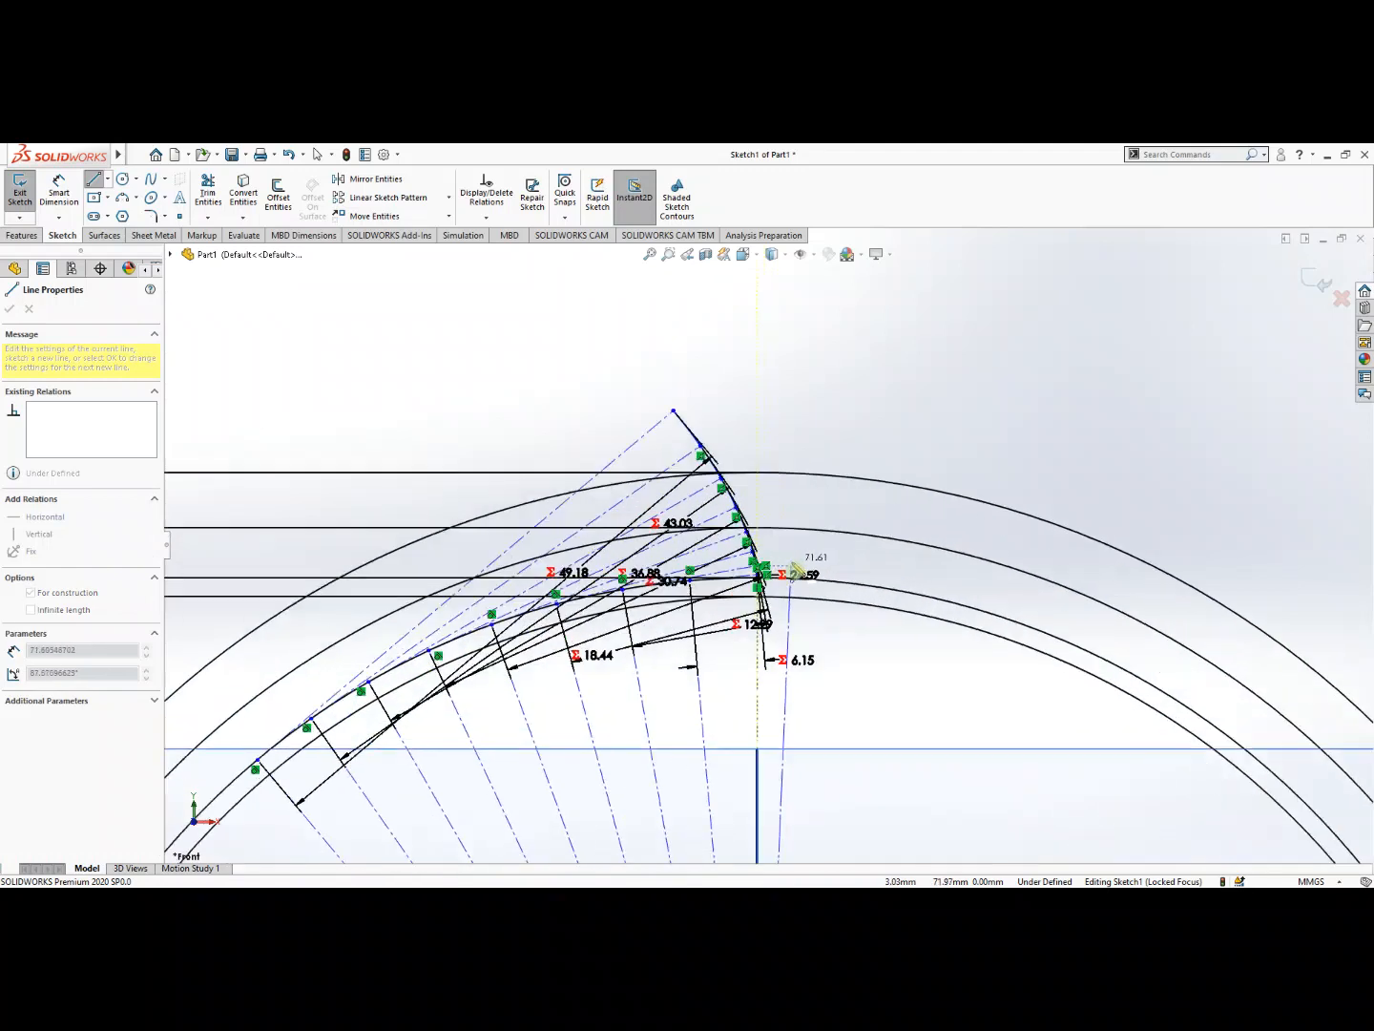
scroll(768, 523, down, 3)
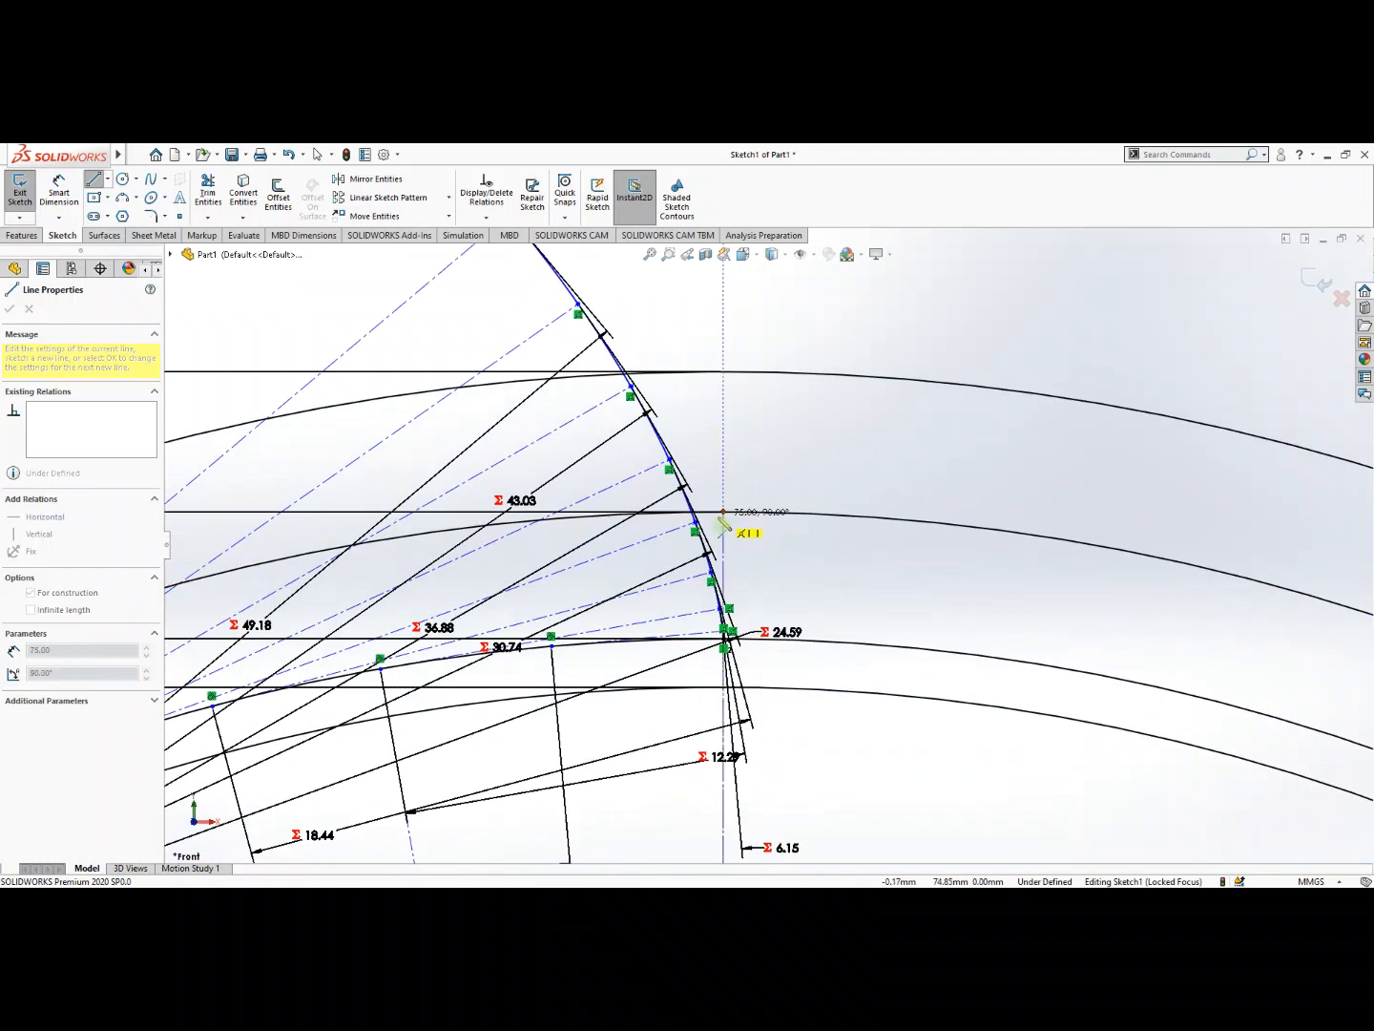
scroll(698, 524, down, 4)
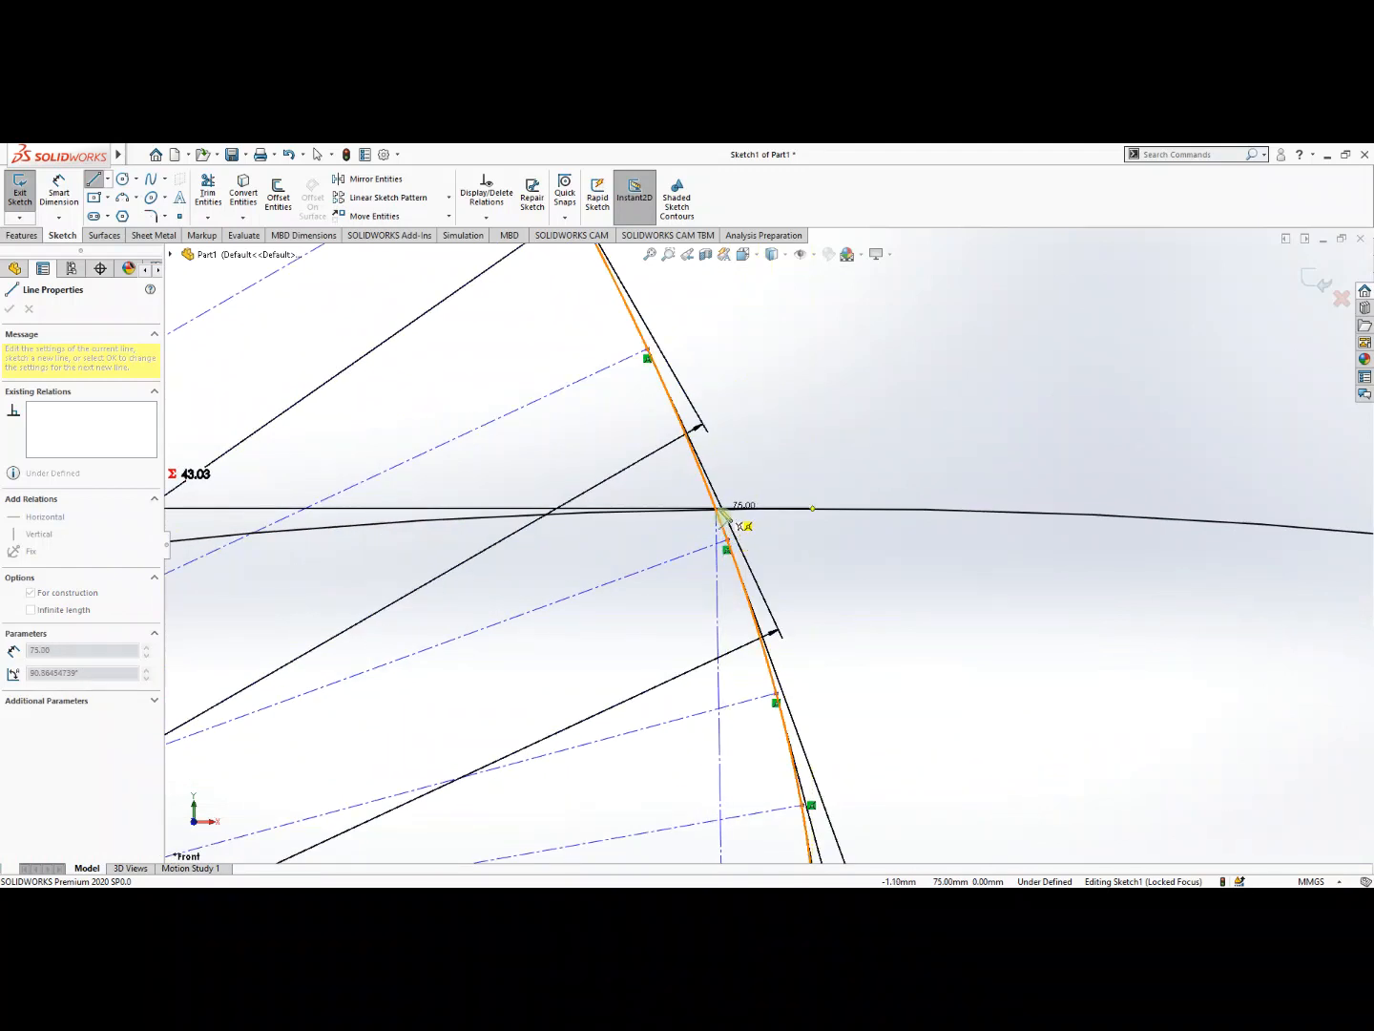
click(720, 511)
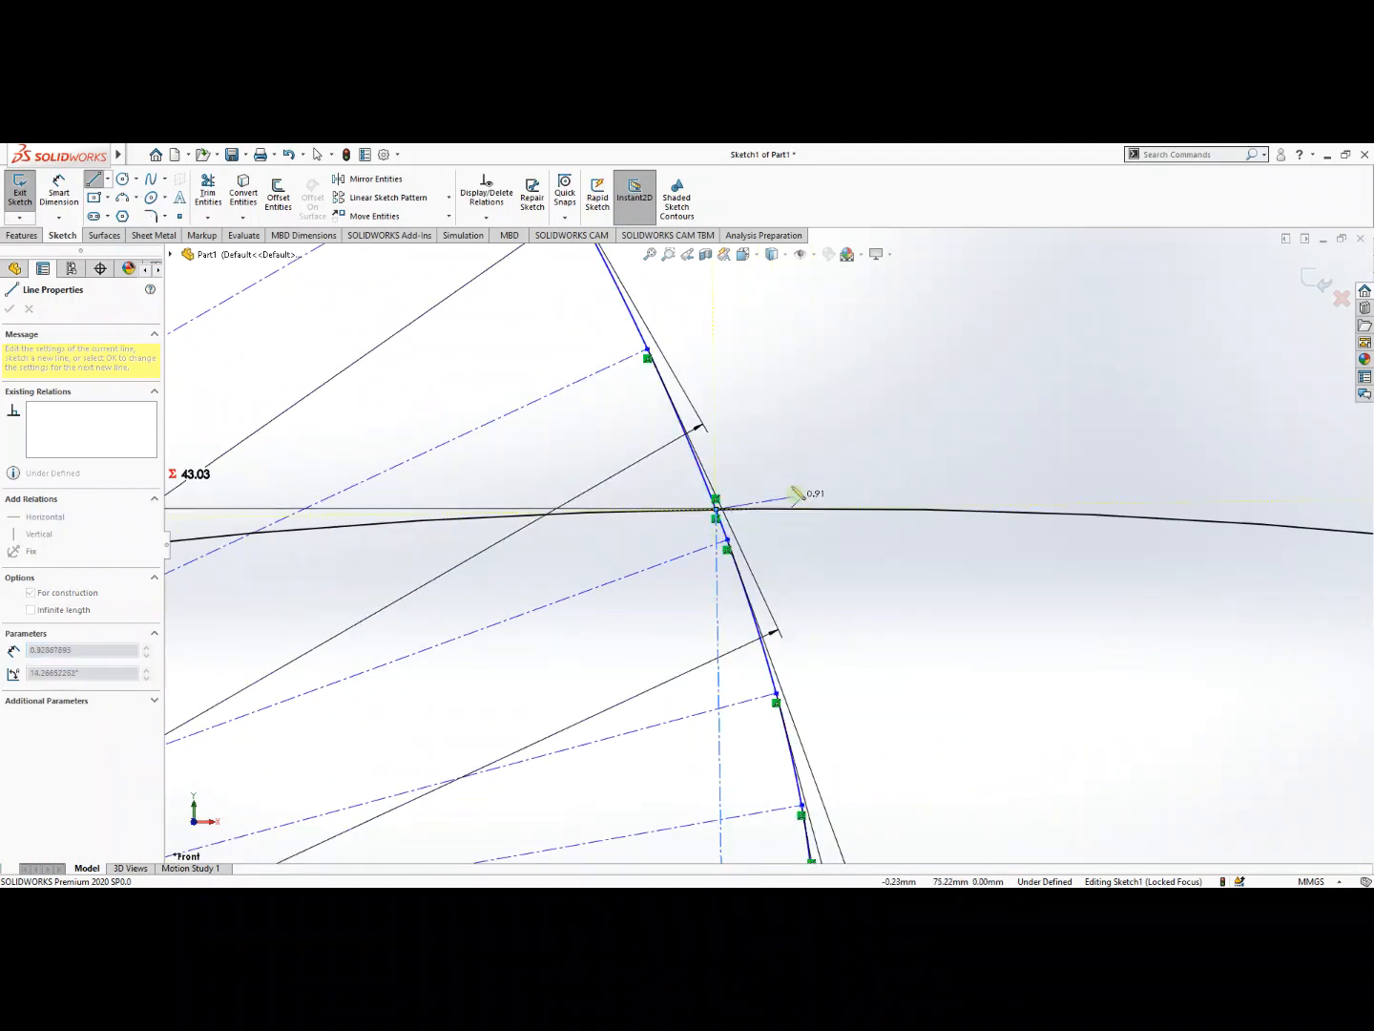
key(Escape)
Sketch a second centerline about 107 mm long from the origin to a free point beyond the outermost circle, left of the tooth profile.
scroll(780, 465, up, 5)
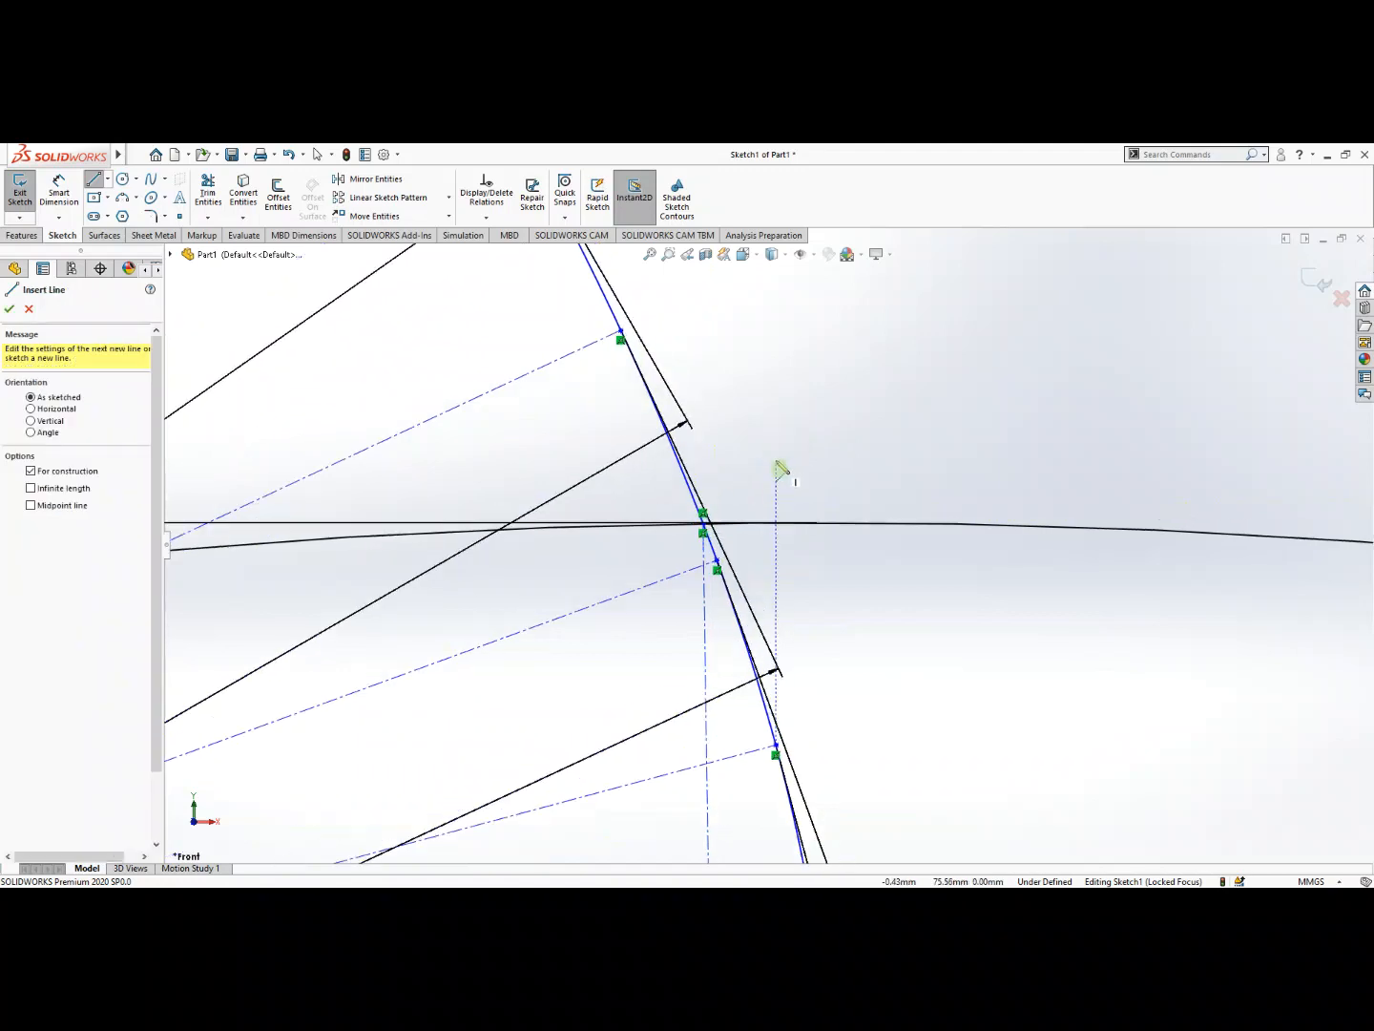
scroll(775, 468, up, 6)
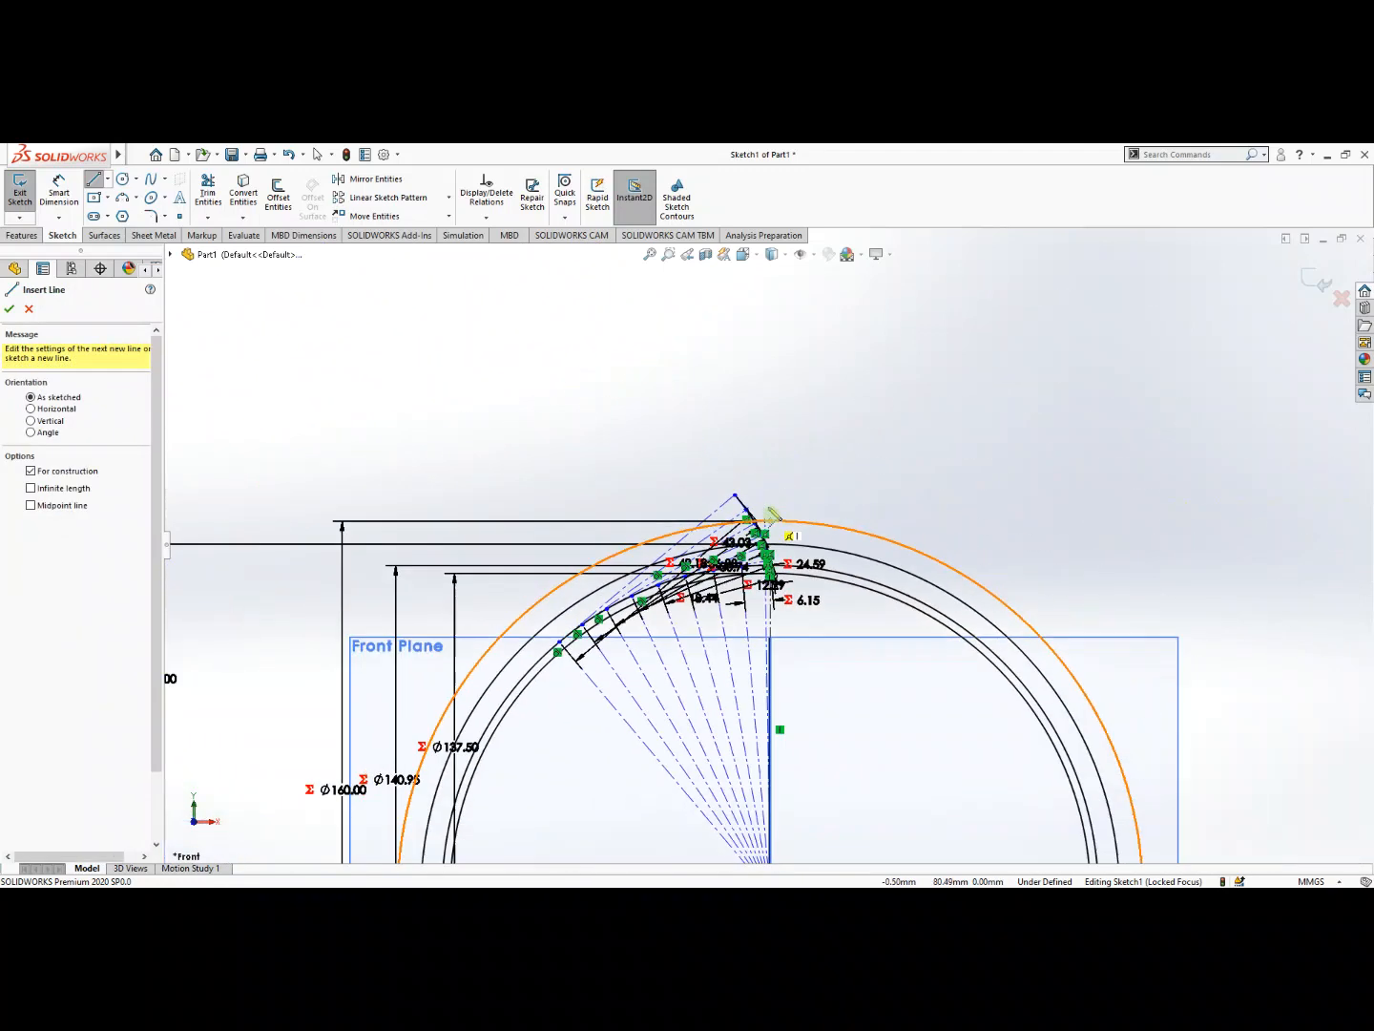
click(770, 790)
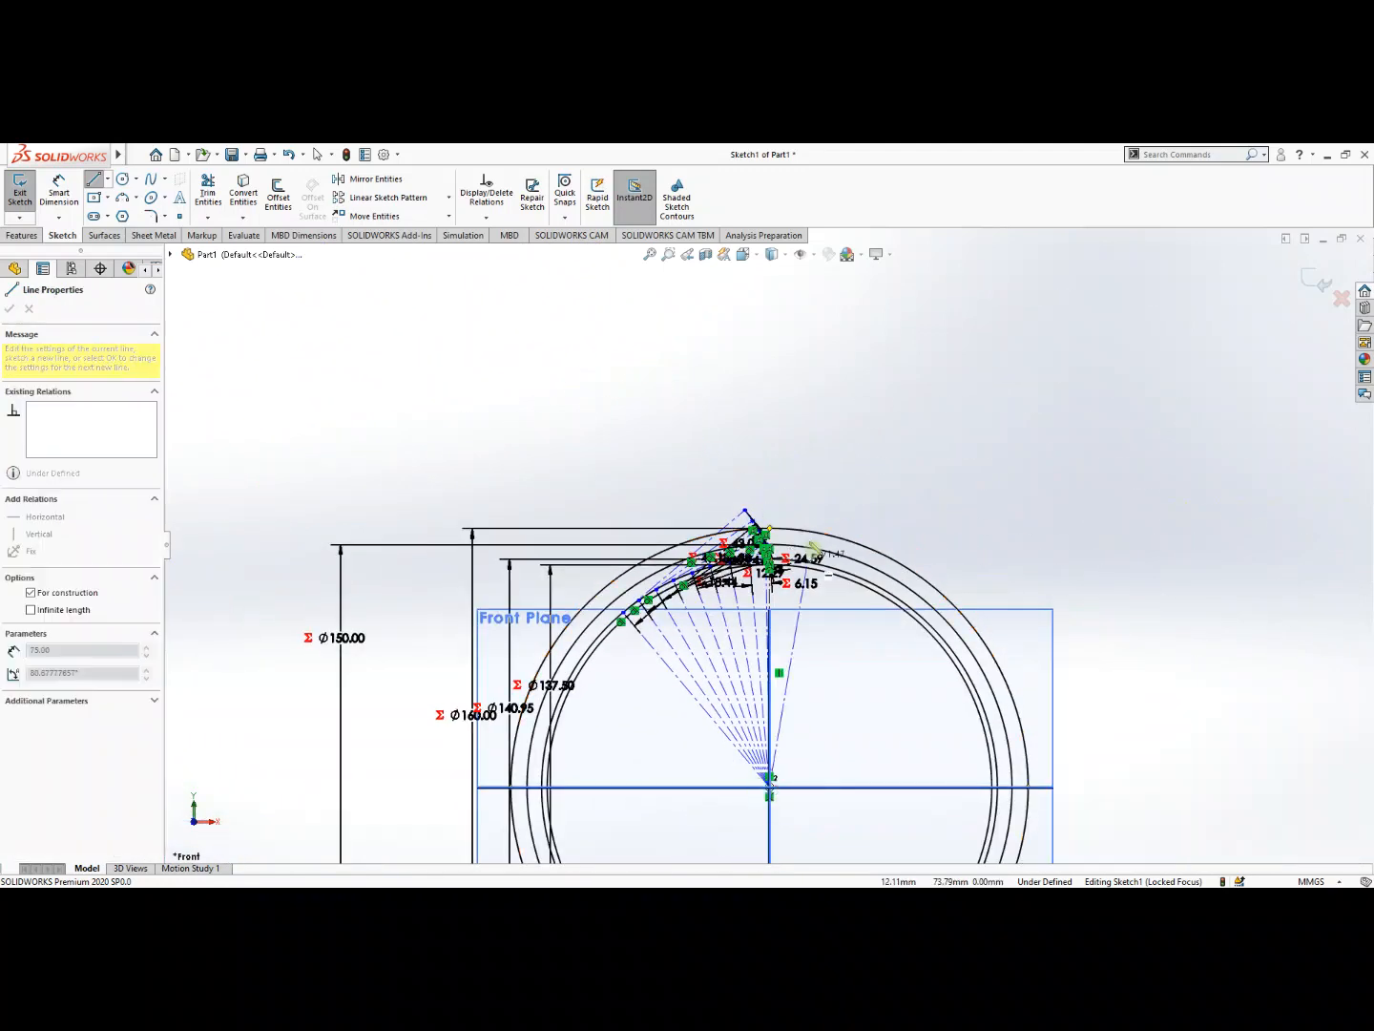
scroll(761, 464, down, 2)
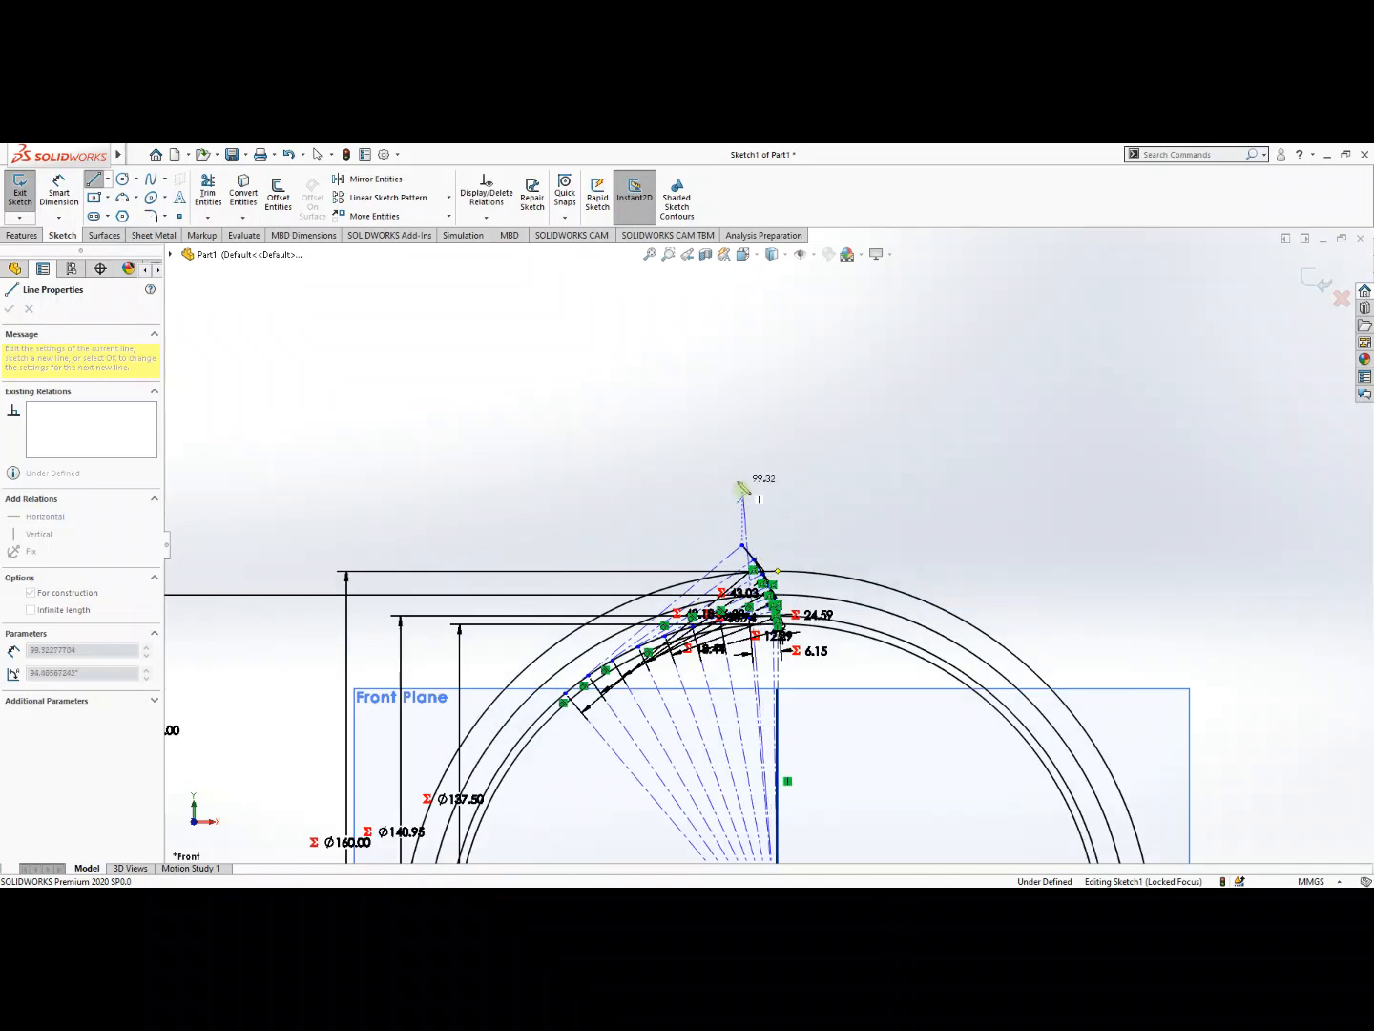
click(715, 446)
double_click(770, 475)
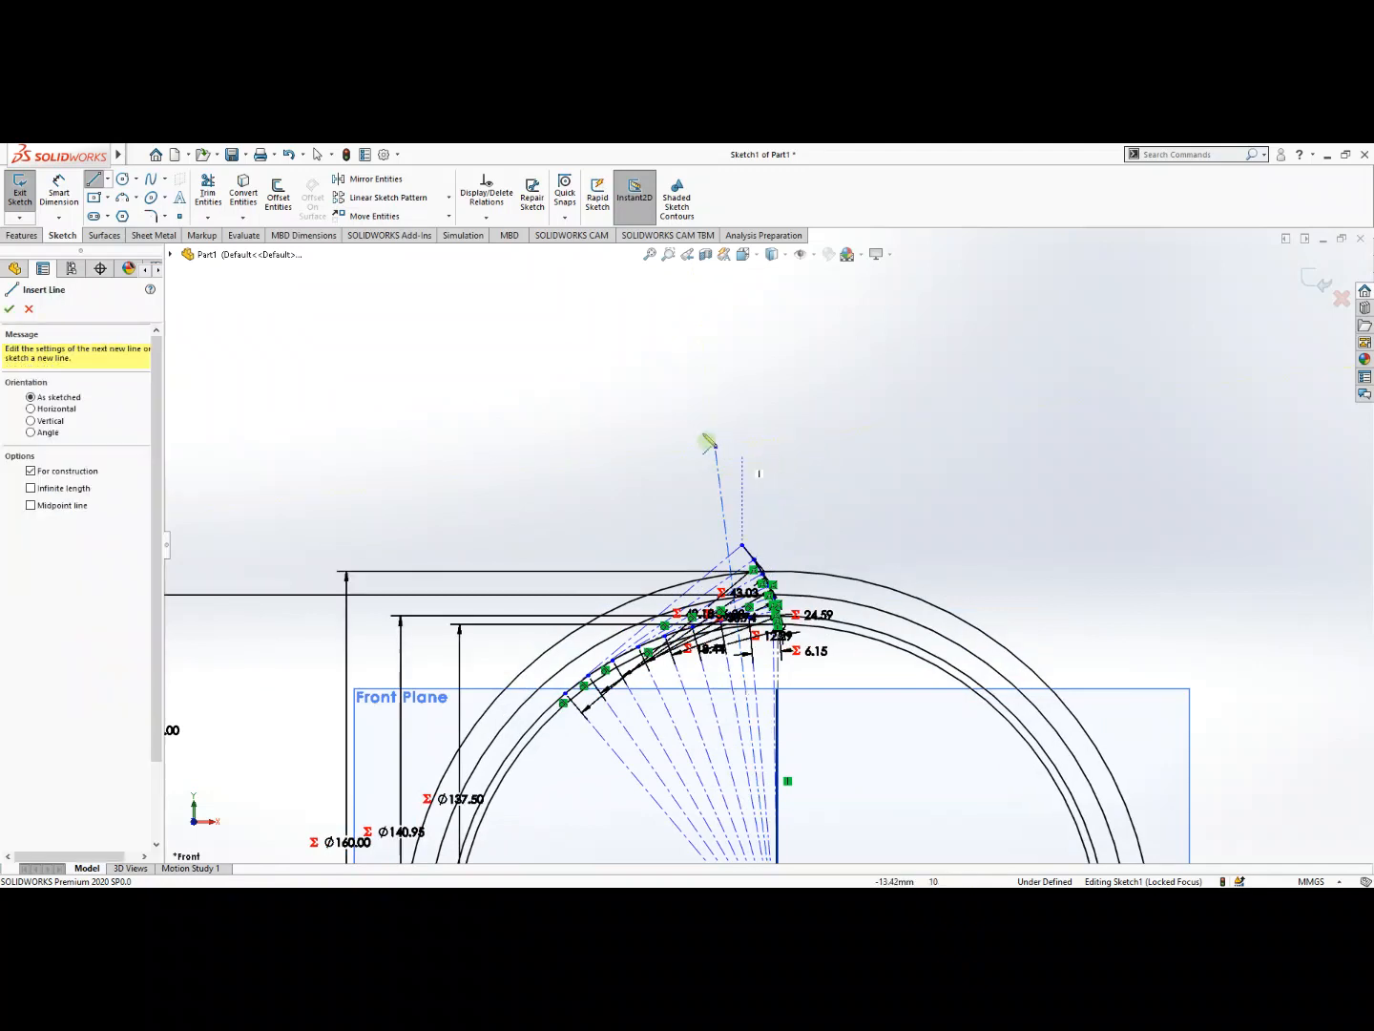
Dimension the angle between the pitch-point centerline and the long free-ended centerline, accepting the angle as drawn.
click(59, 189)
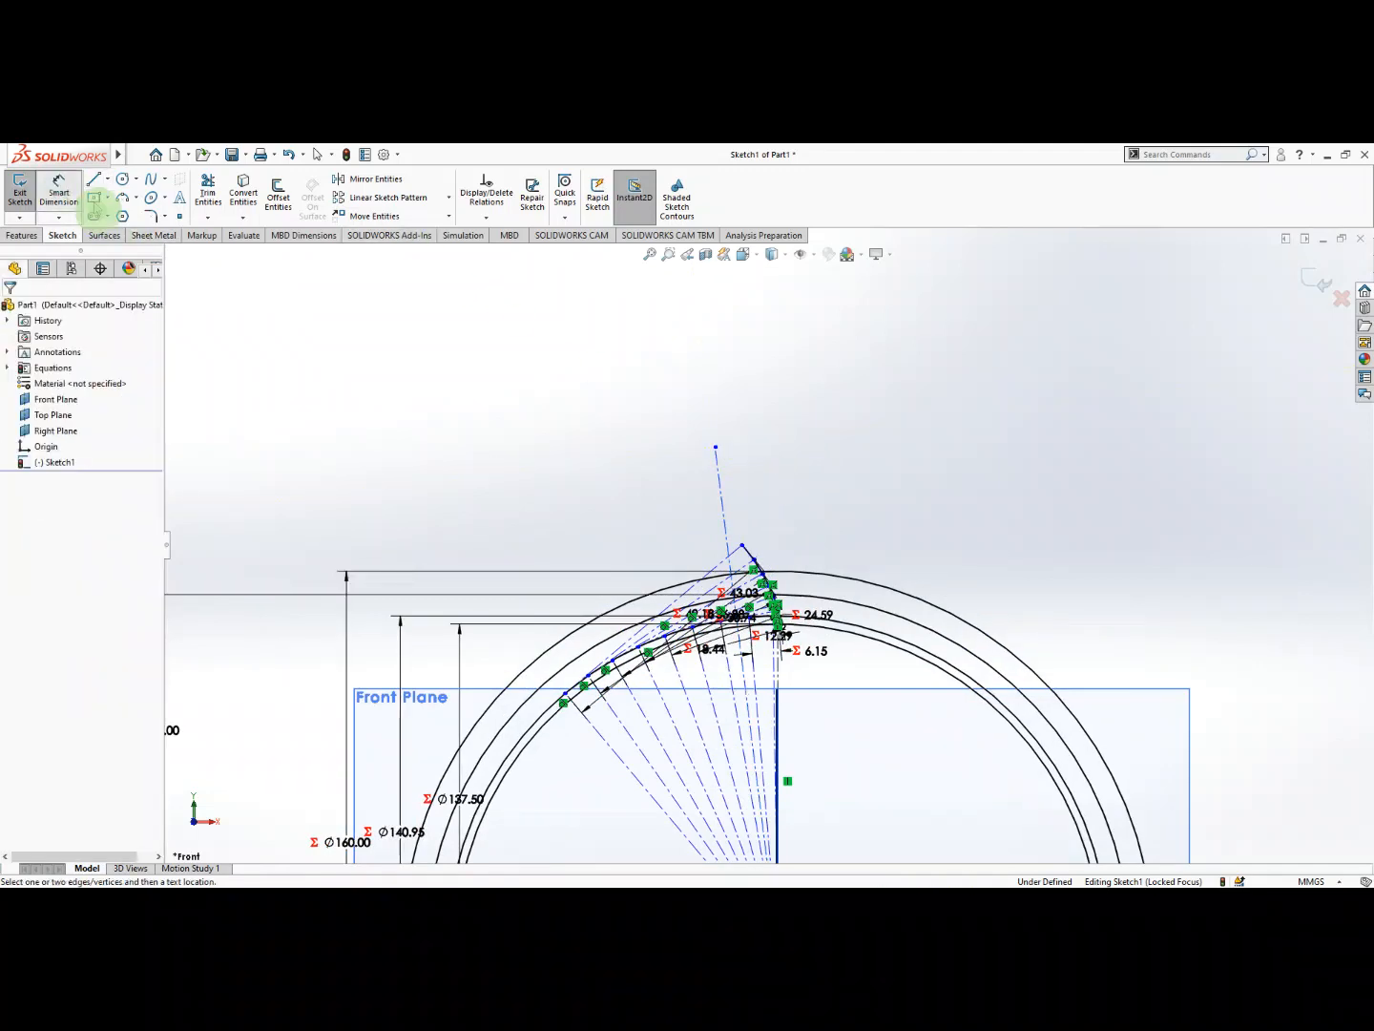
scroll(778, 668, down, 2)
scroll(778, 668, down, 2)
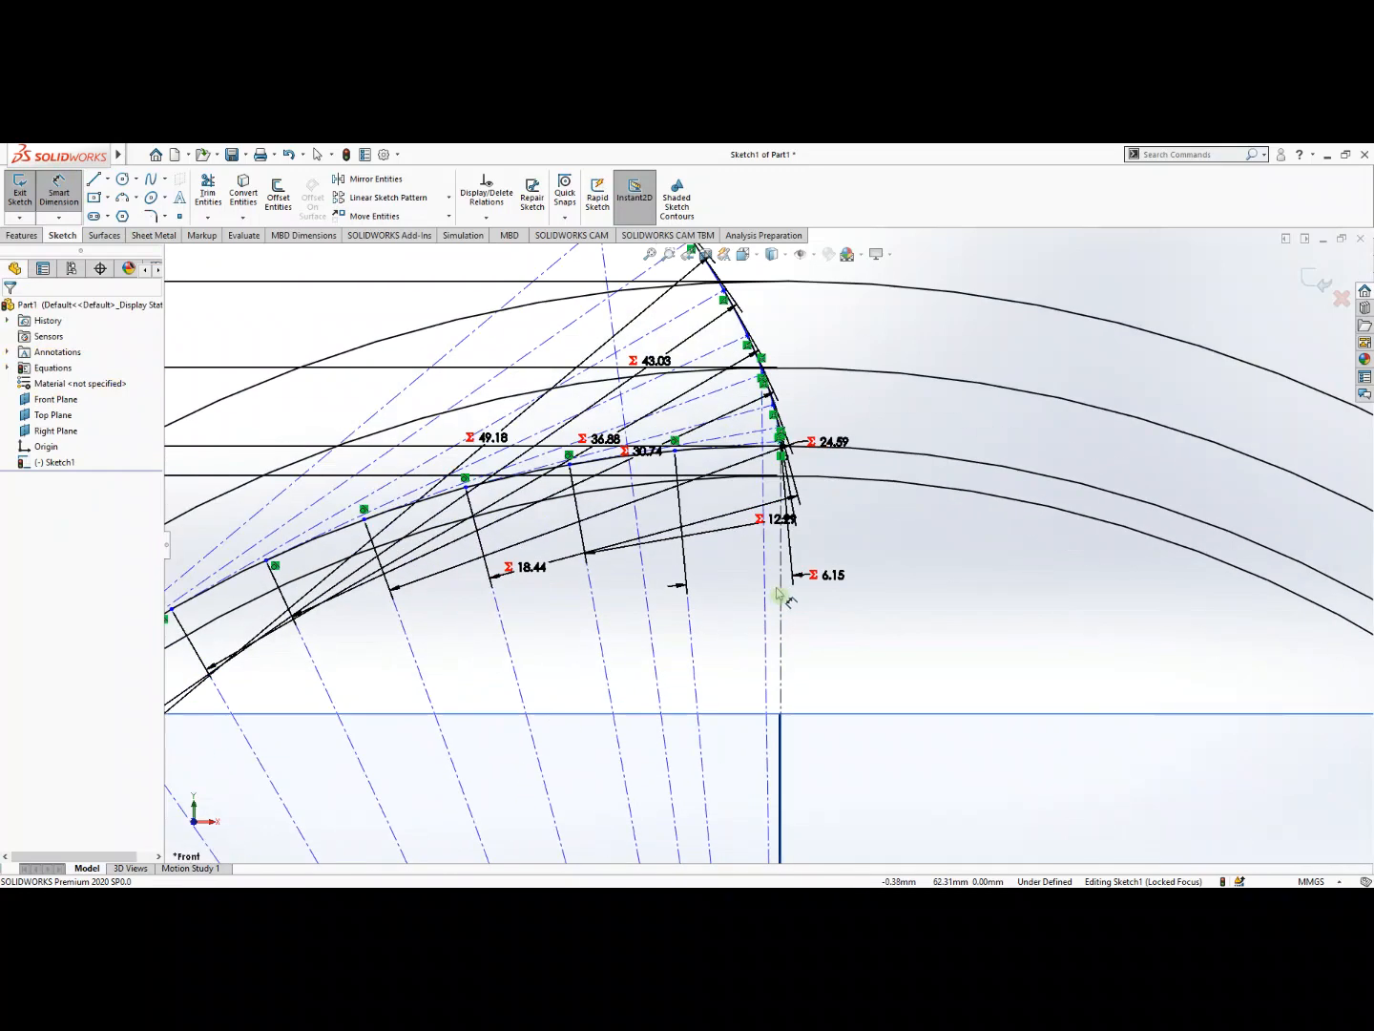
drag(774, 599, 674, 616)
scroll(674, 614, up, 5)
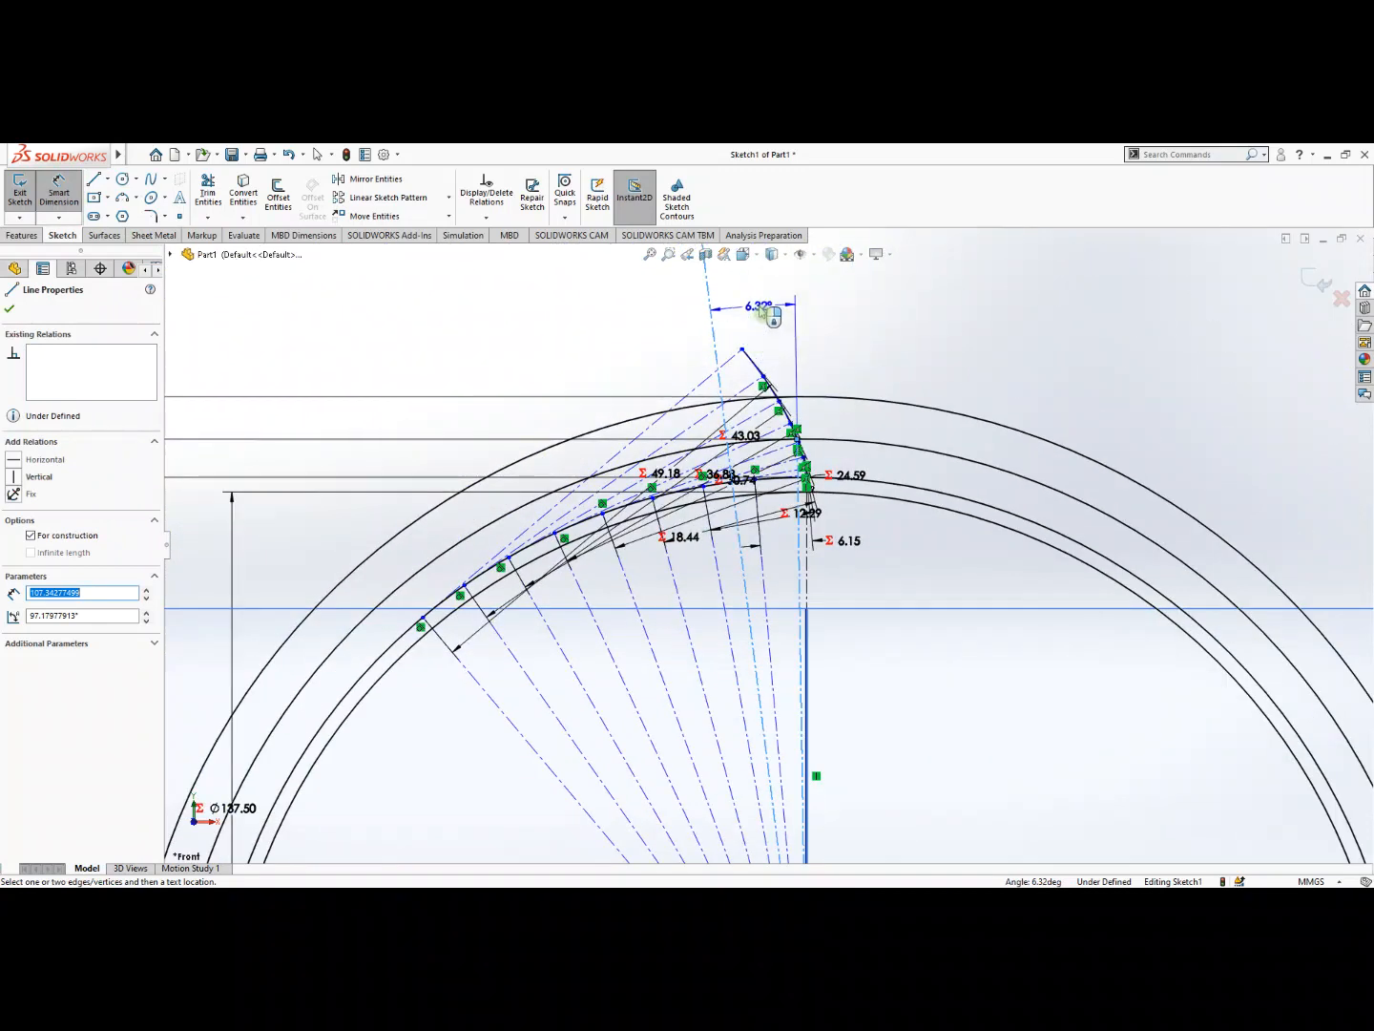
click(759, 304)
click(698, 287)
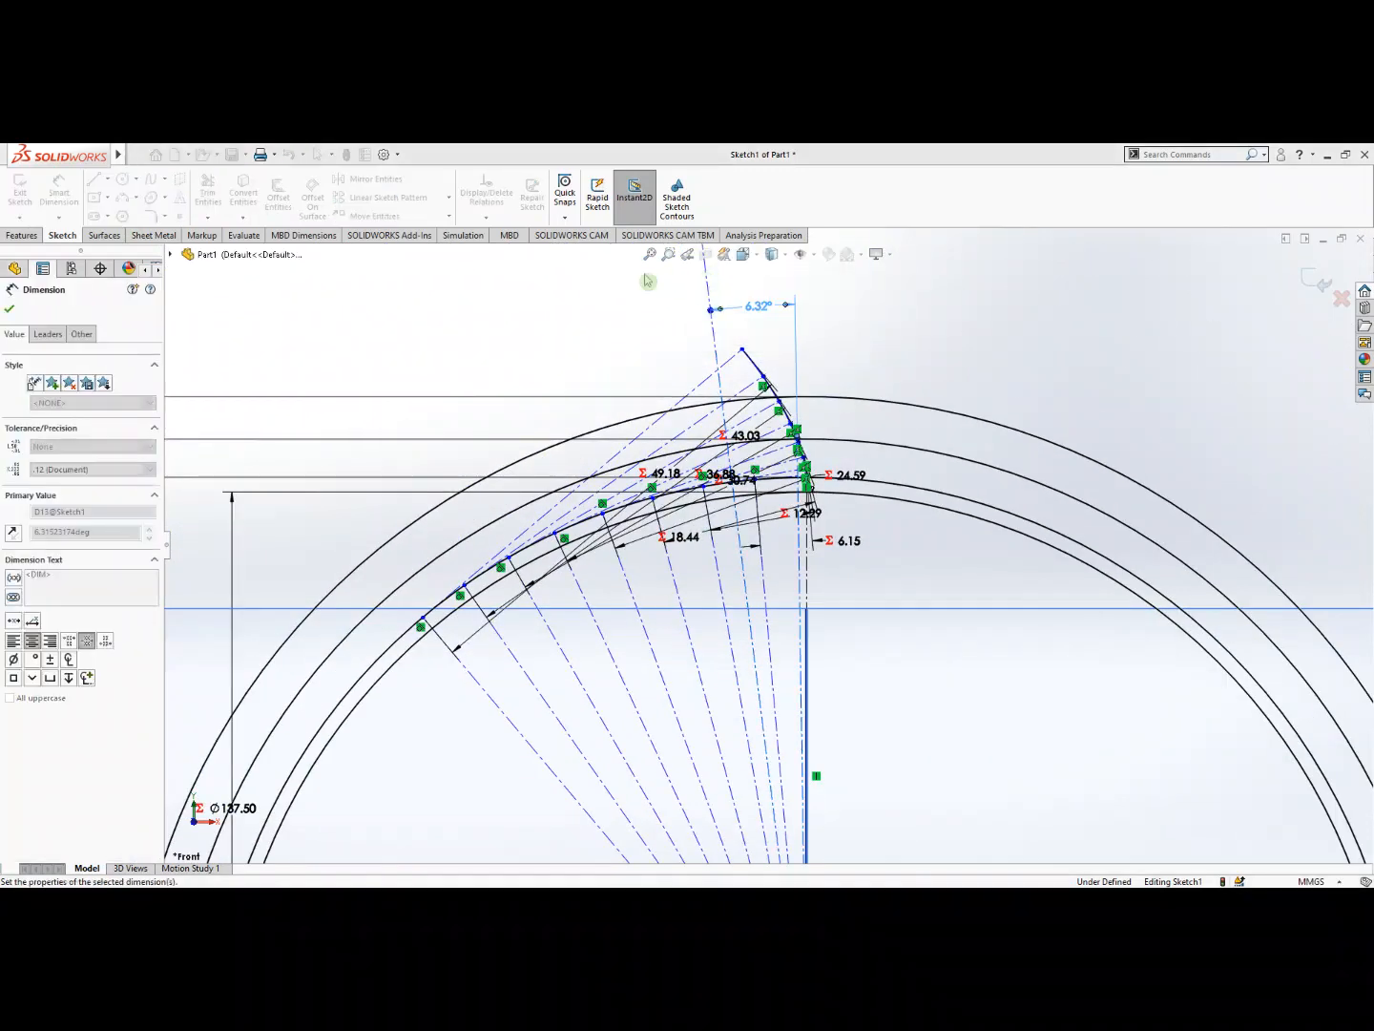
Add an equation setting the angle dimension between the pitch-point centerline and the long tooth centerline equal to the HALF TEETH global variable.
click(258, 154)
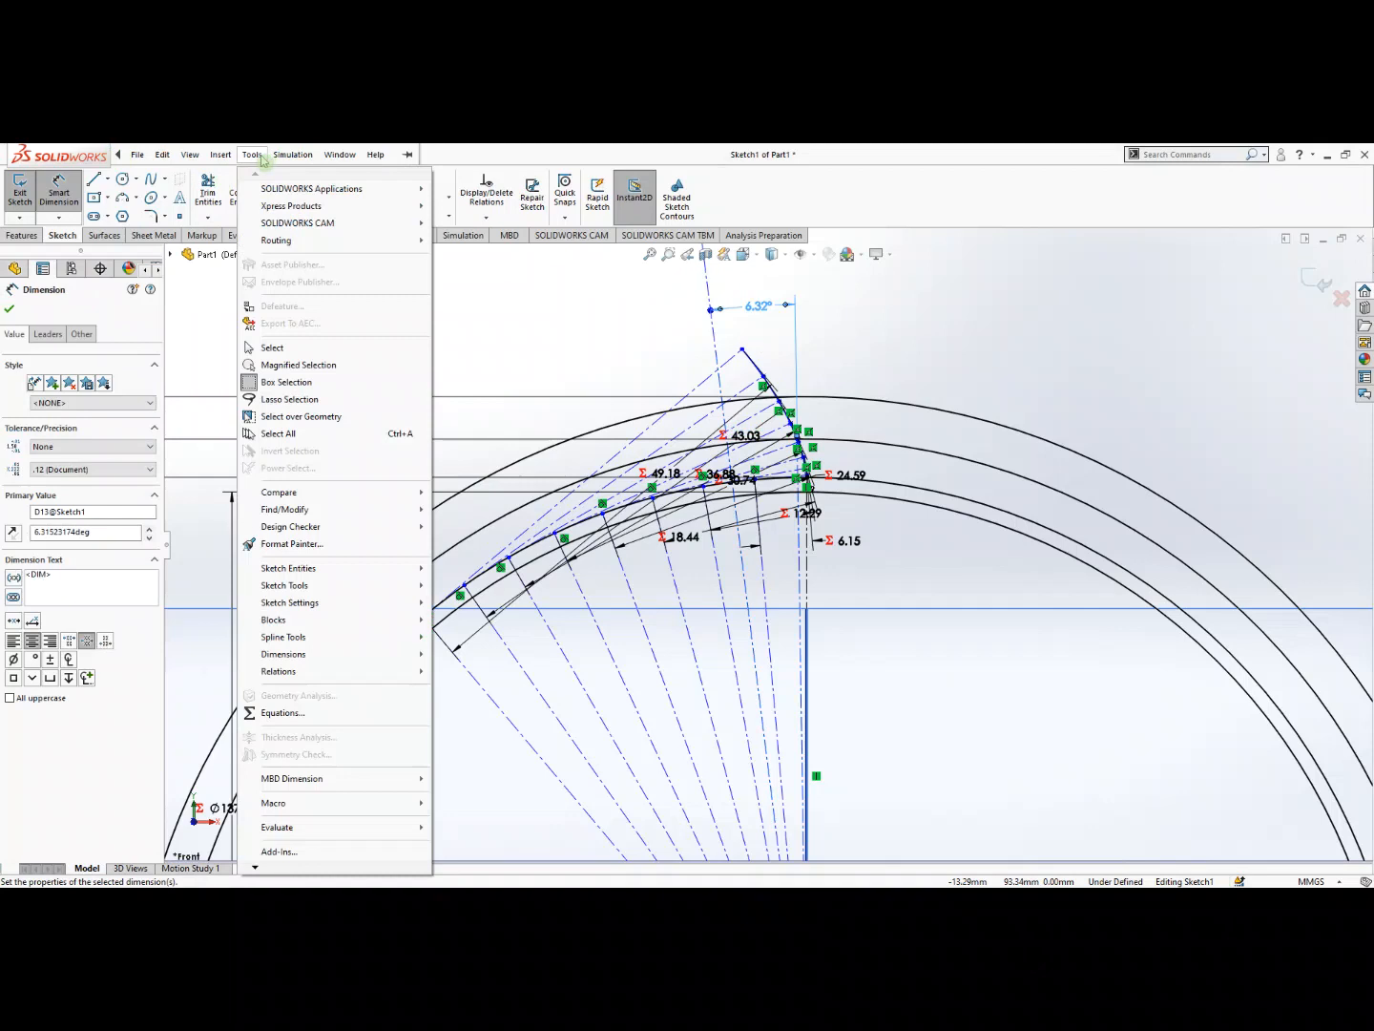
click(307, 712)
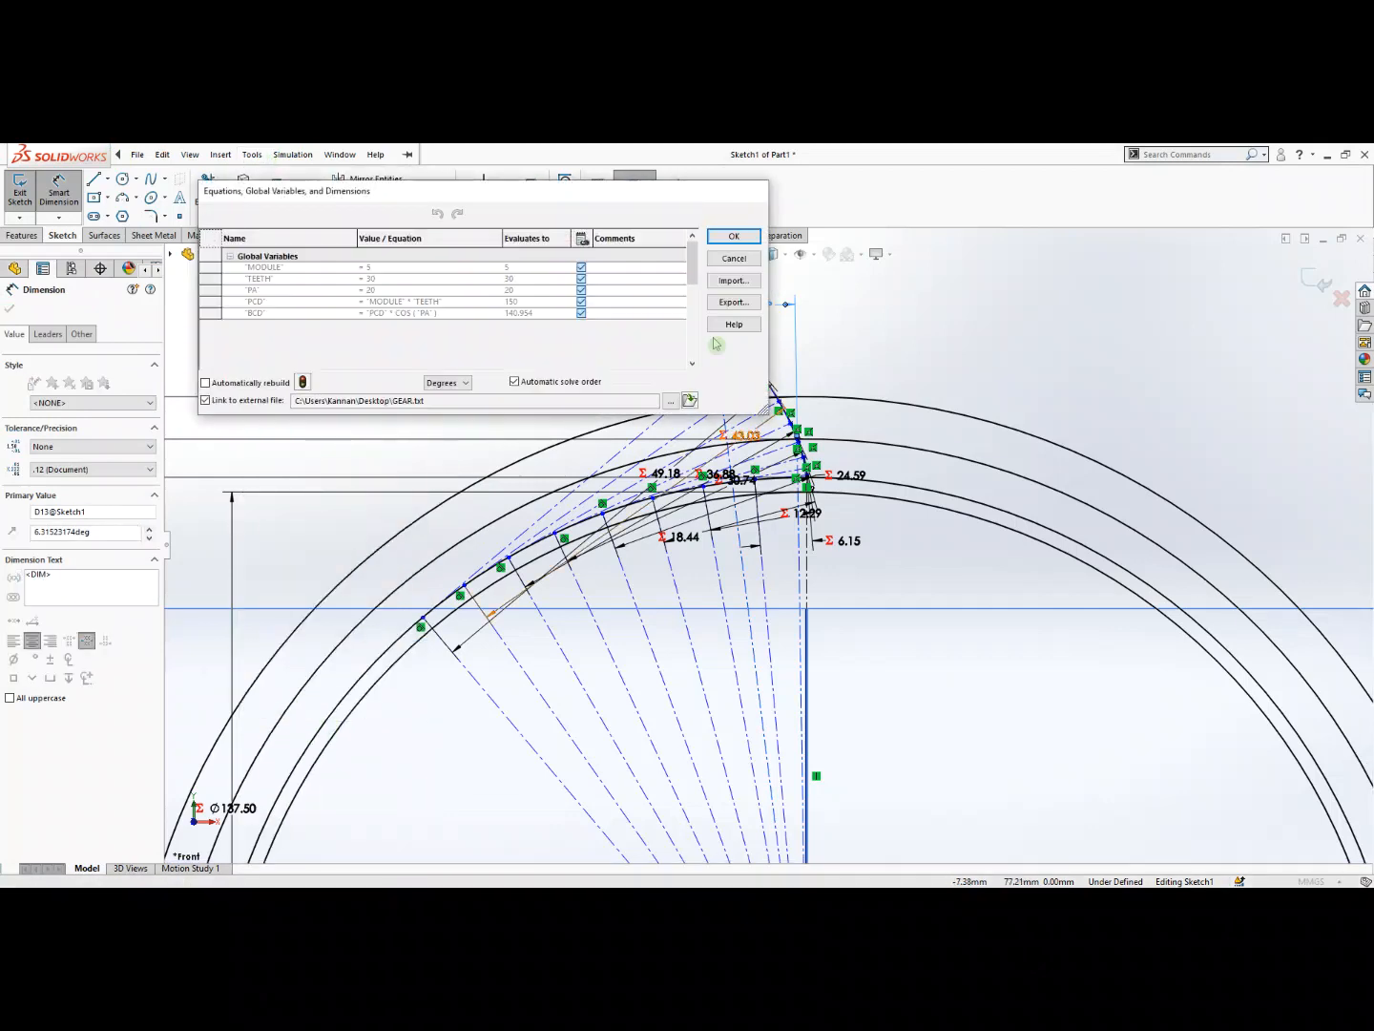
scroll(689, 293, down, 6)
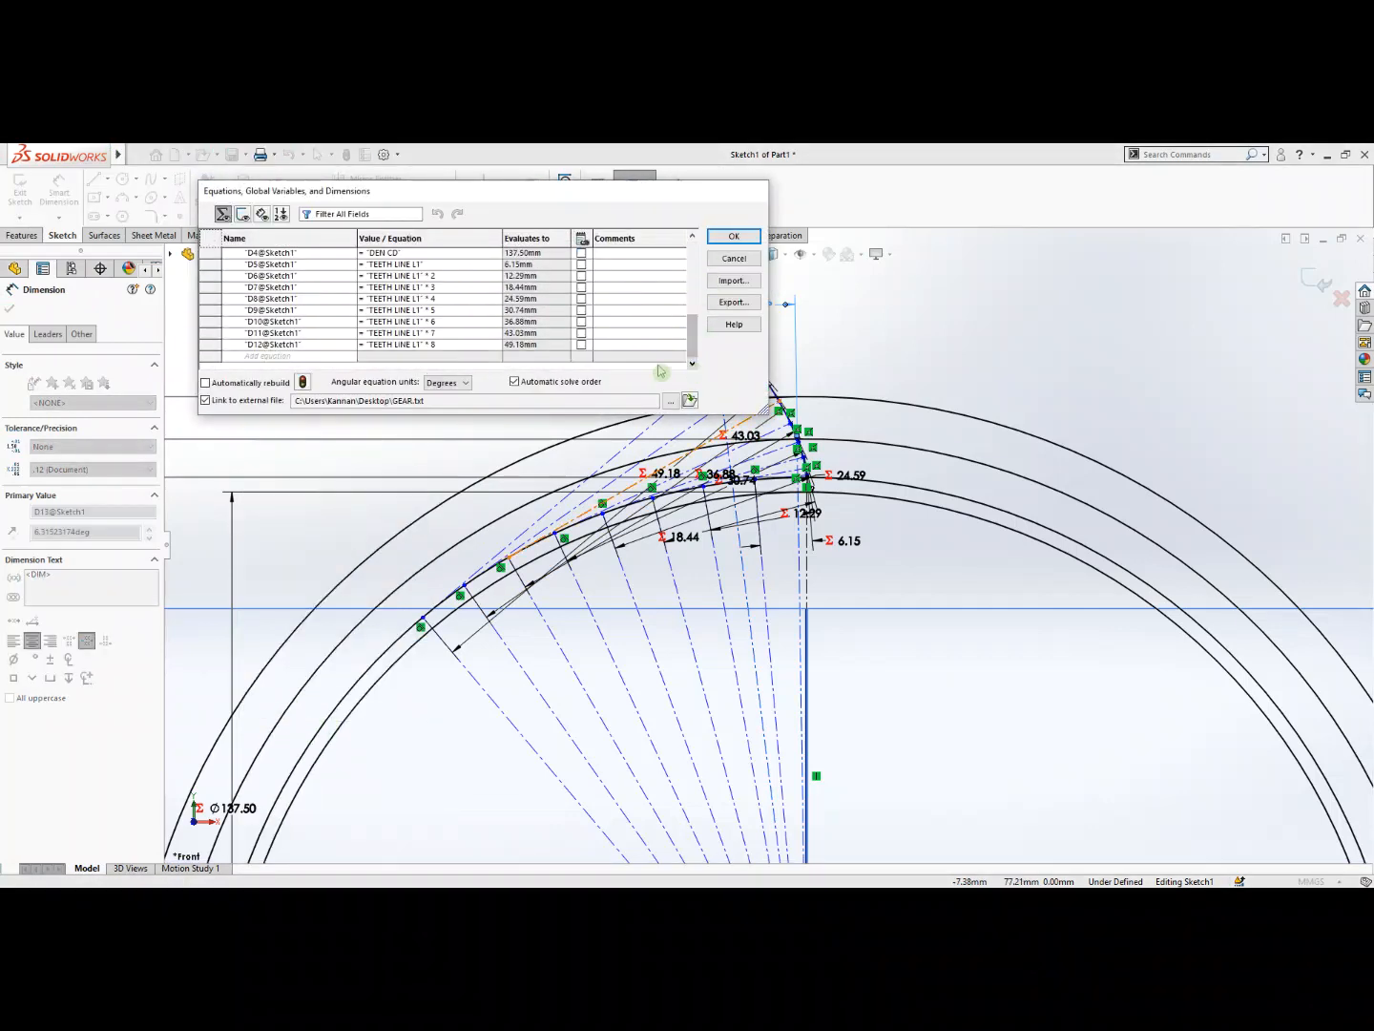
click(277, 356)
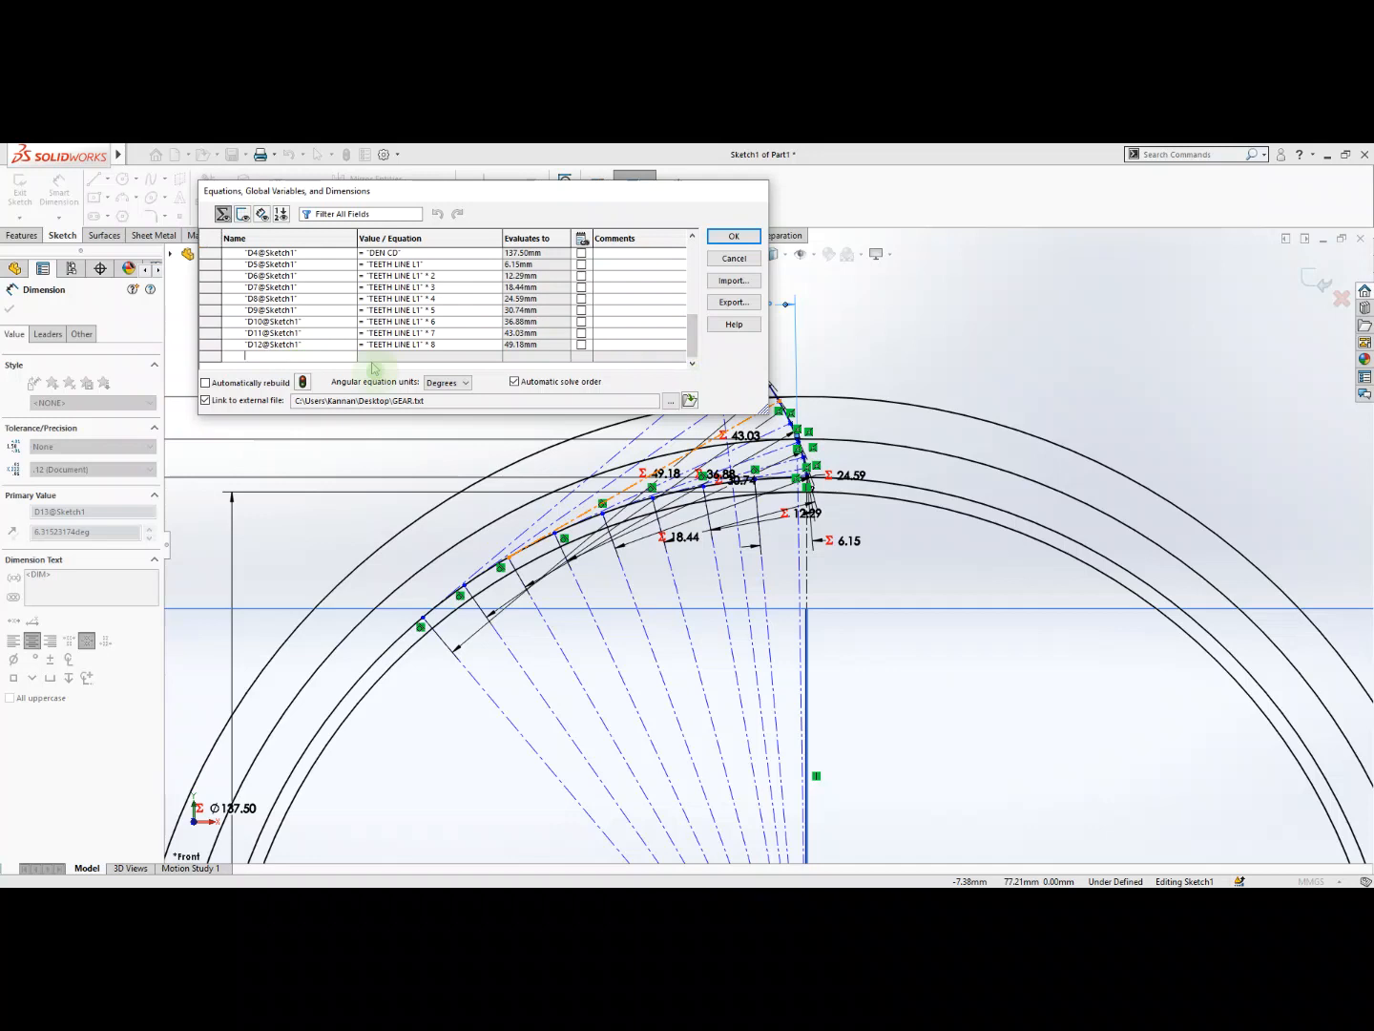
click(783, 314)
mouse_move(464, 376)
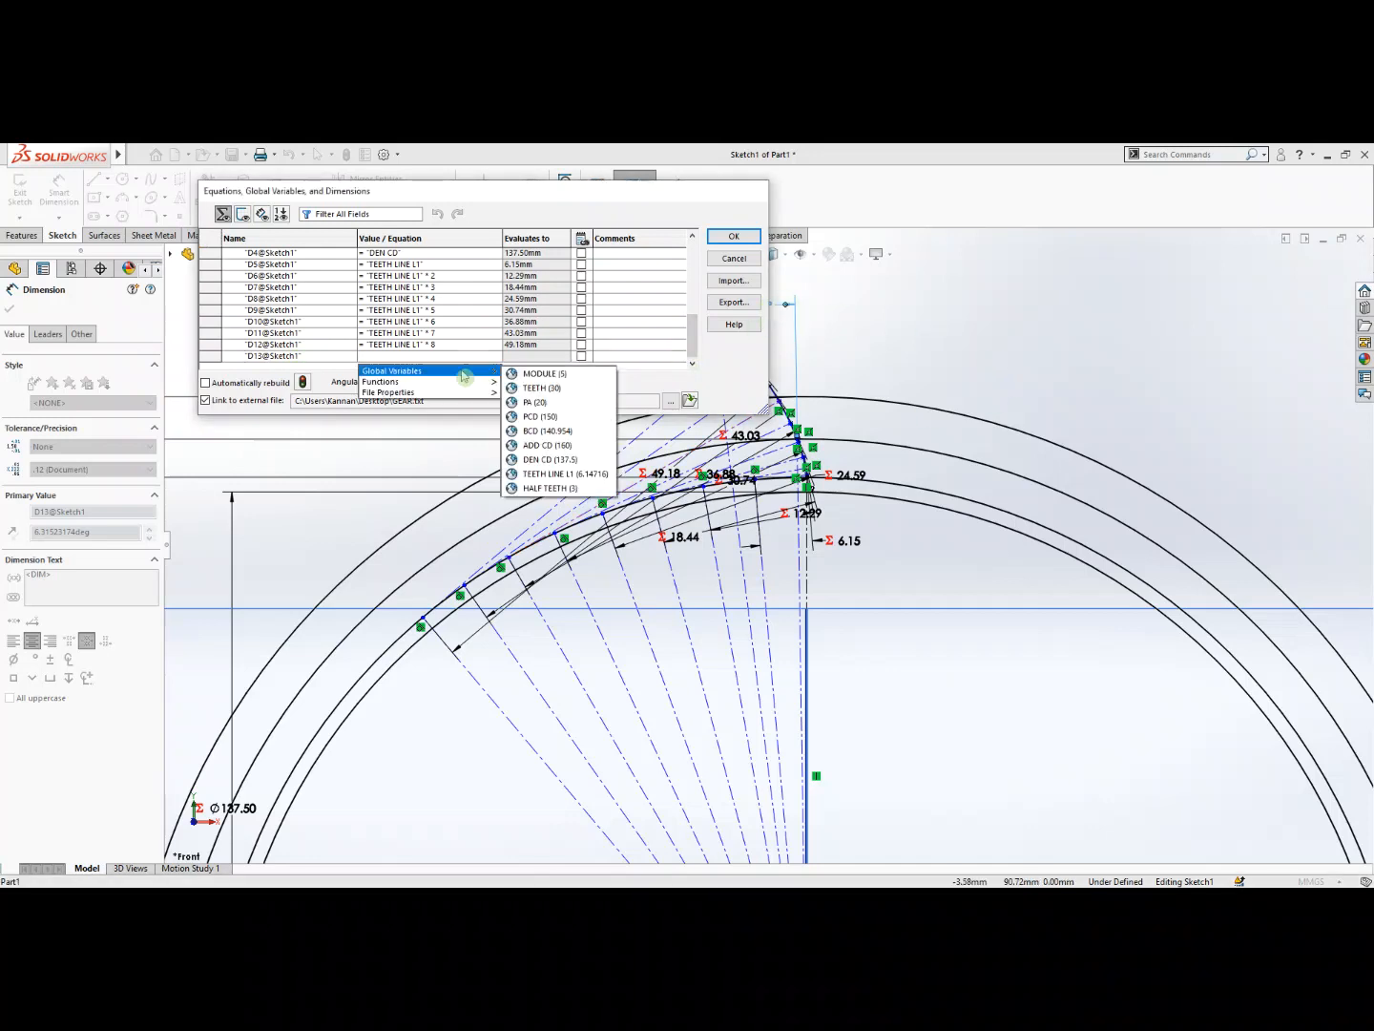
click(554, 488)
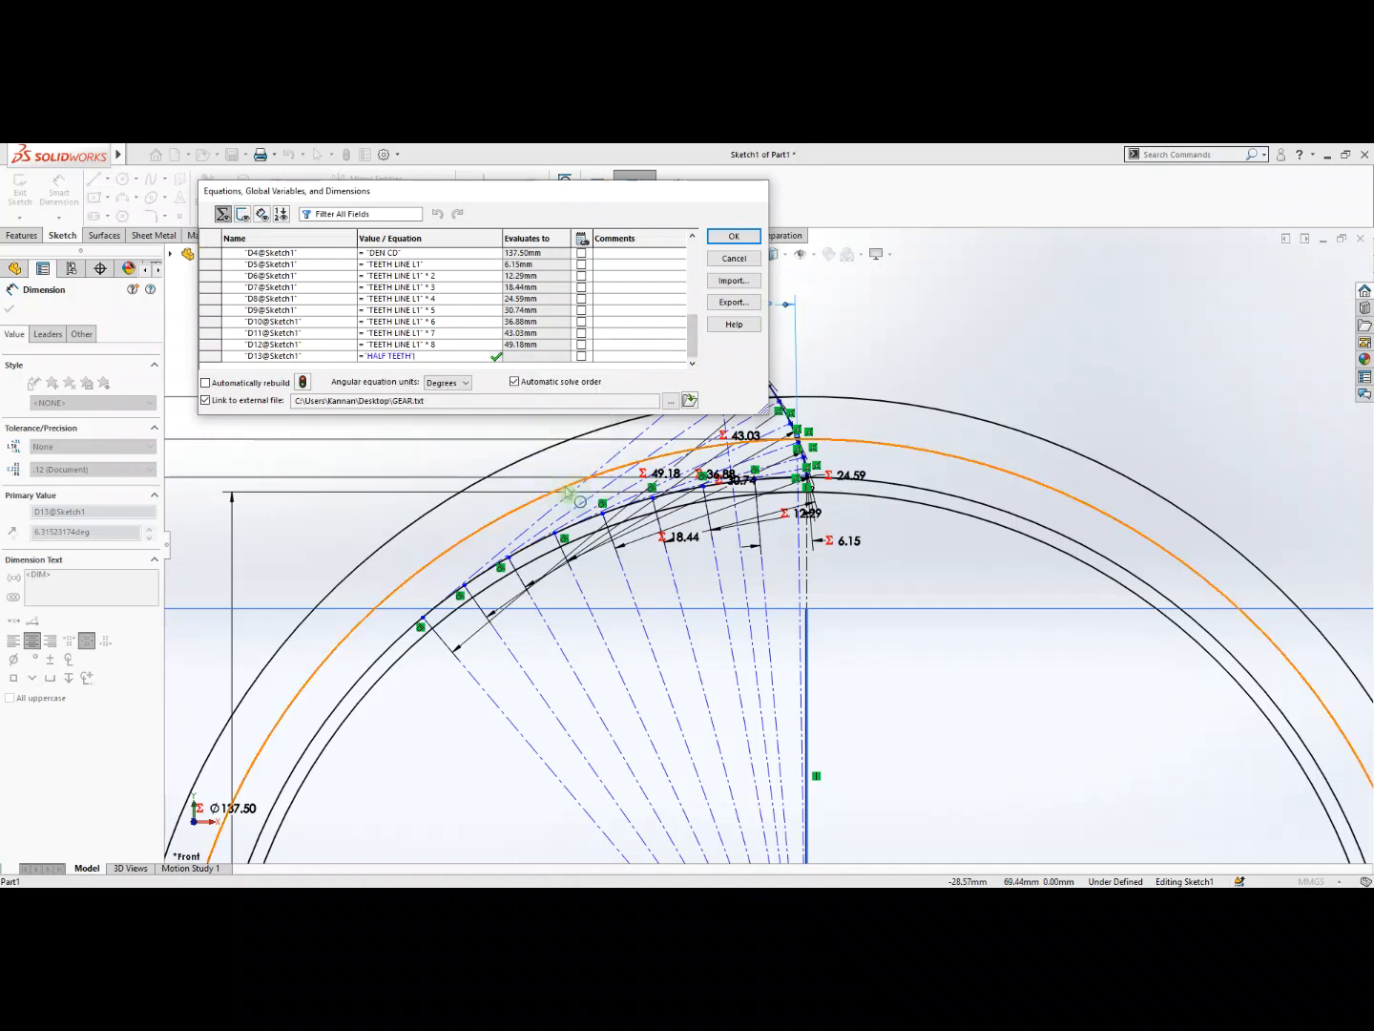
key(Return)
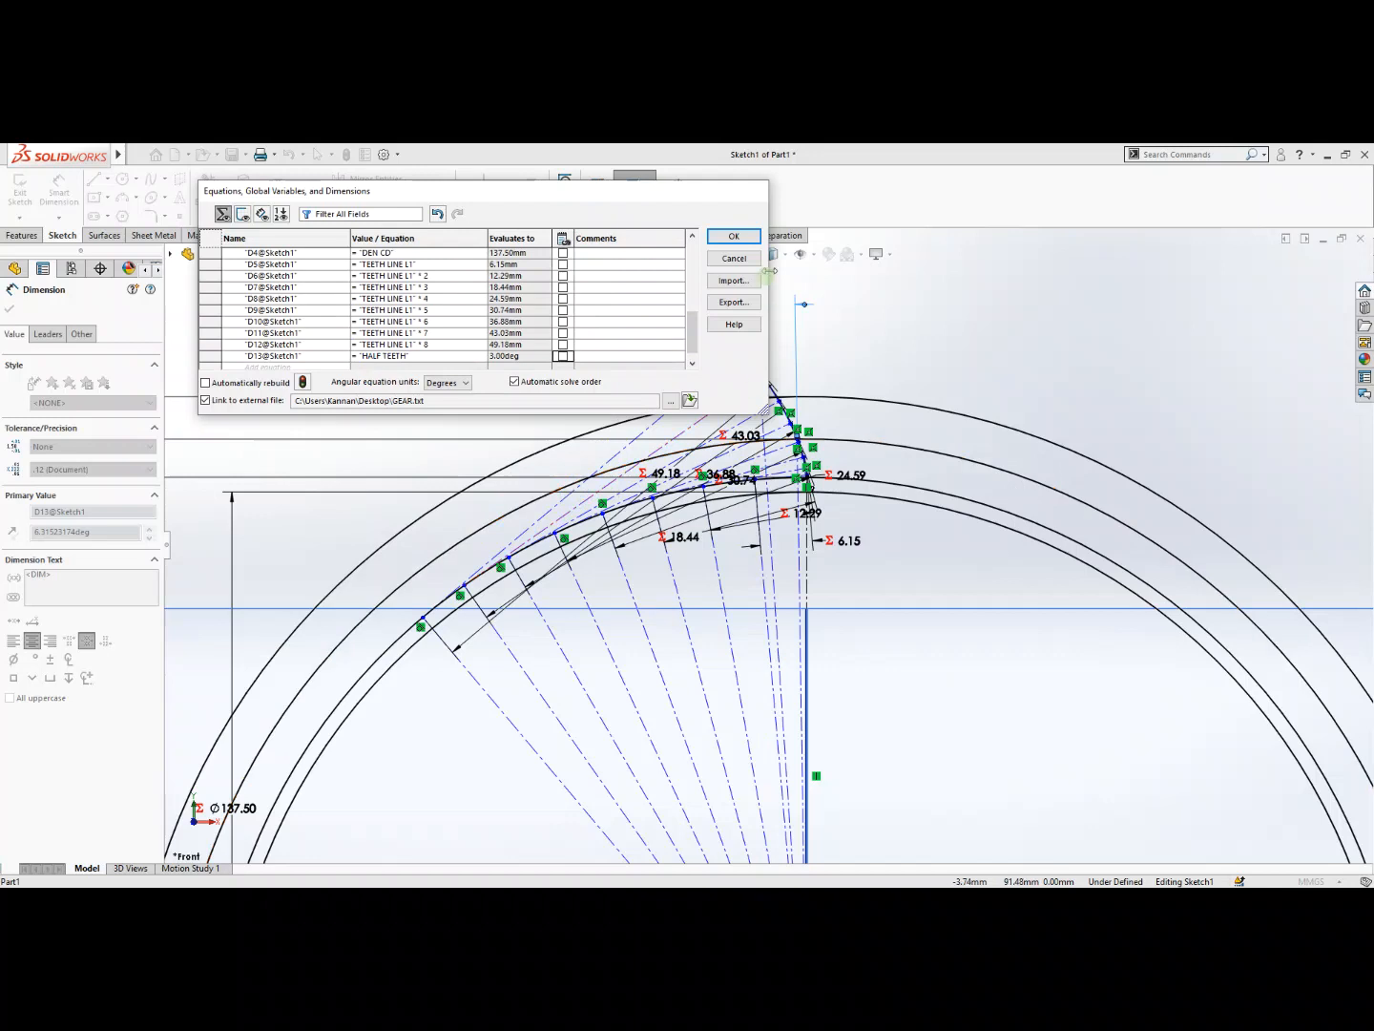
click(737, 238)
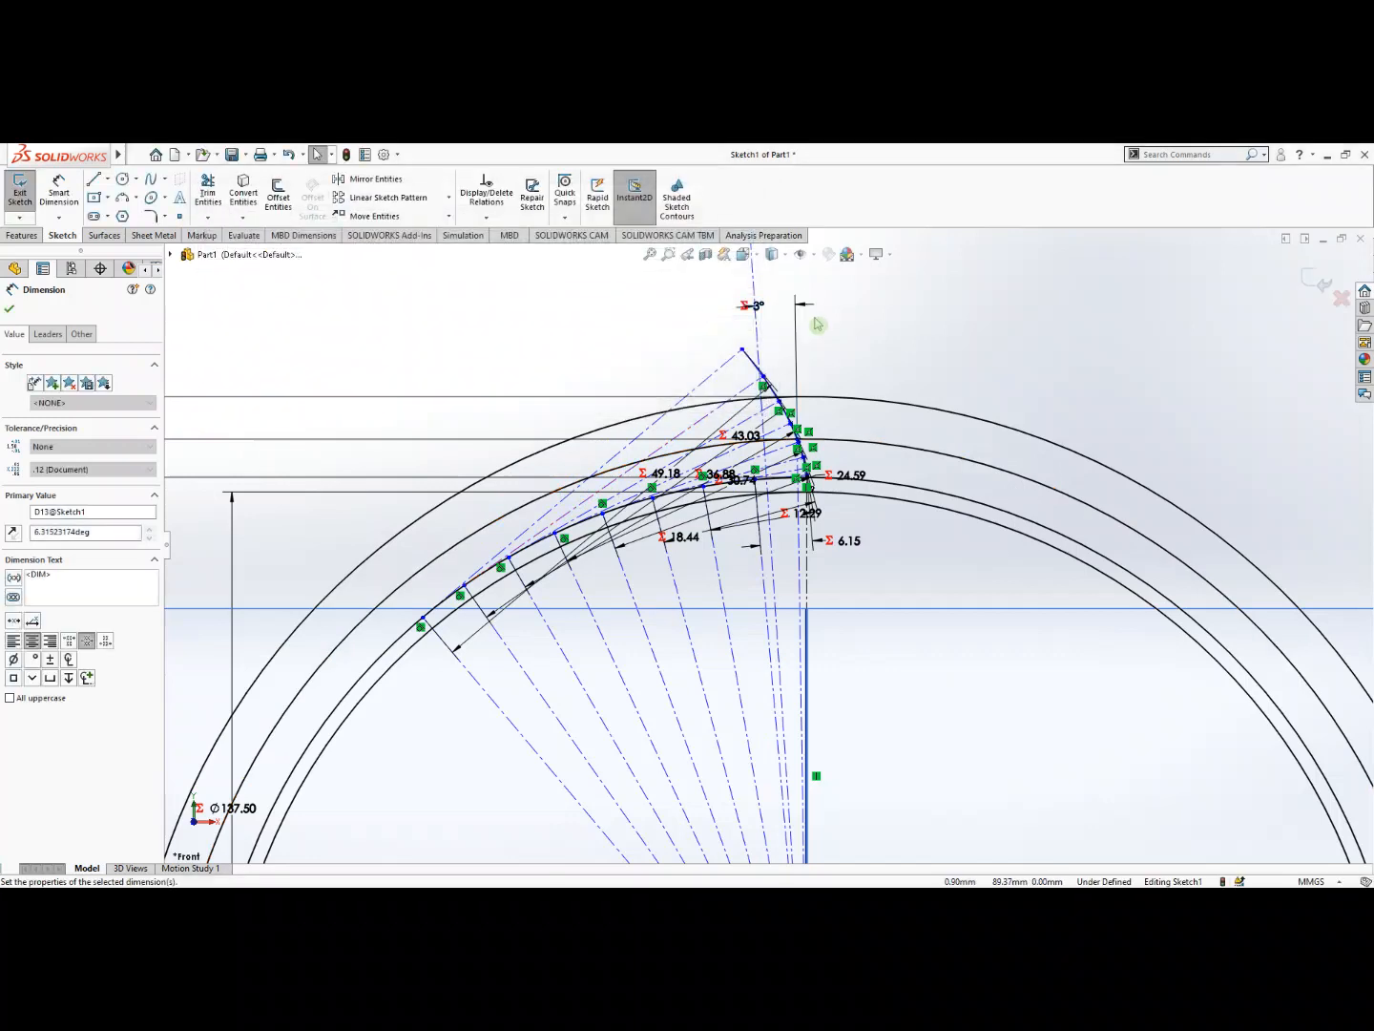
Mirror a copy of the involute spline about the long tooth centerline.
scroll(804, 356, down, 2)
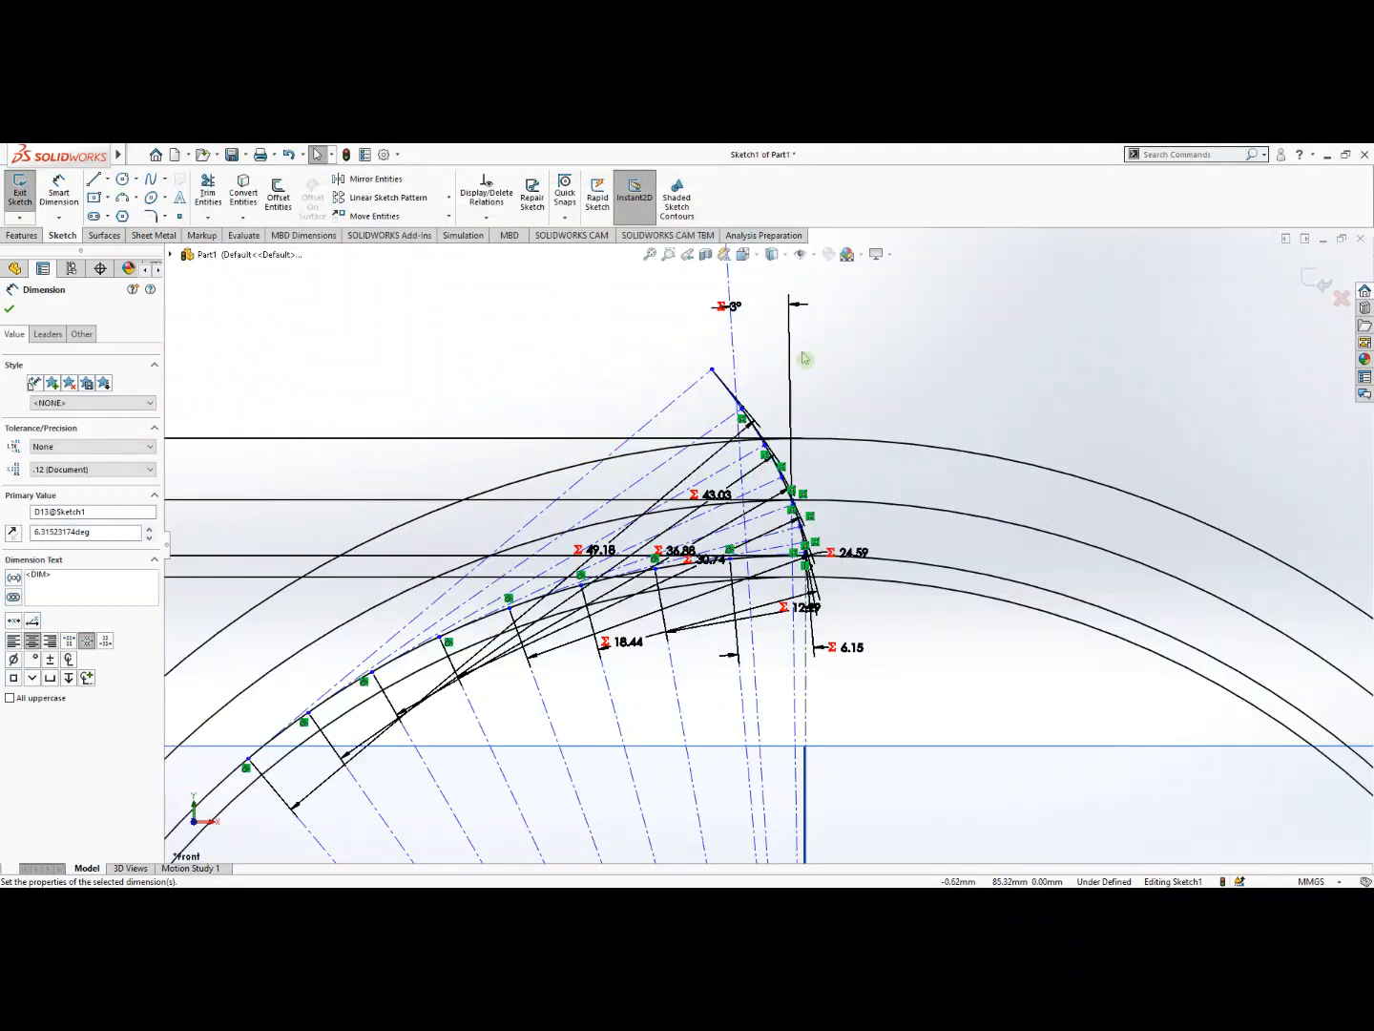
scroll(795, 366, down, 2)
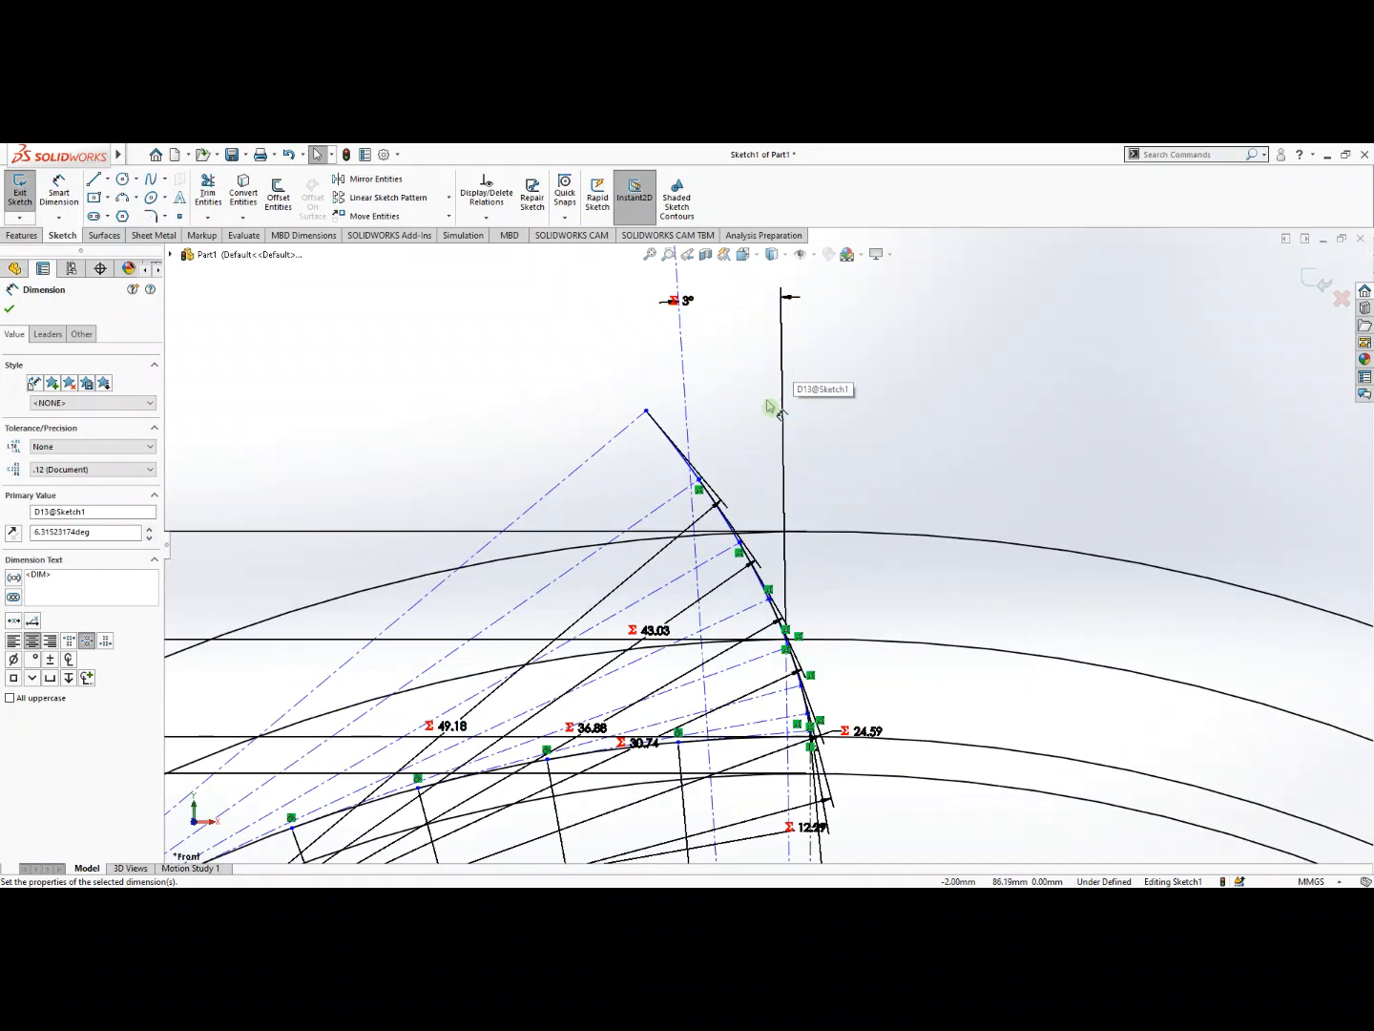
click(731, 526)
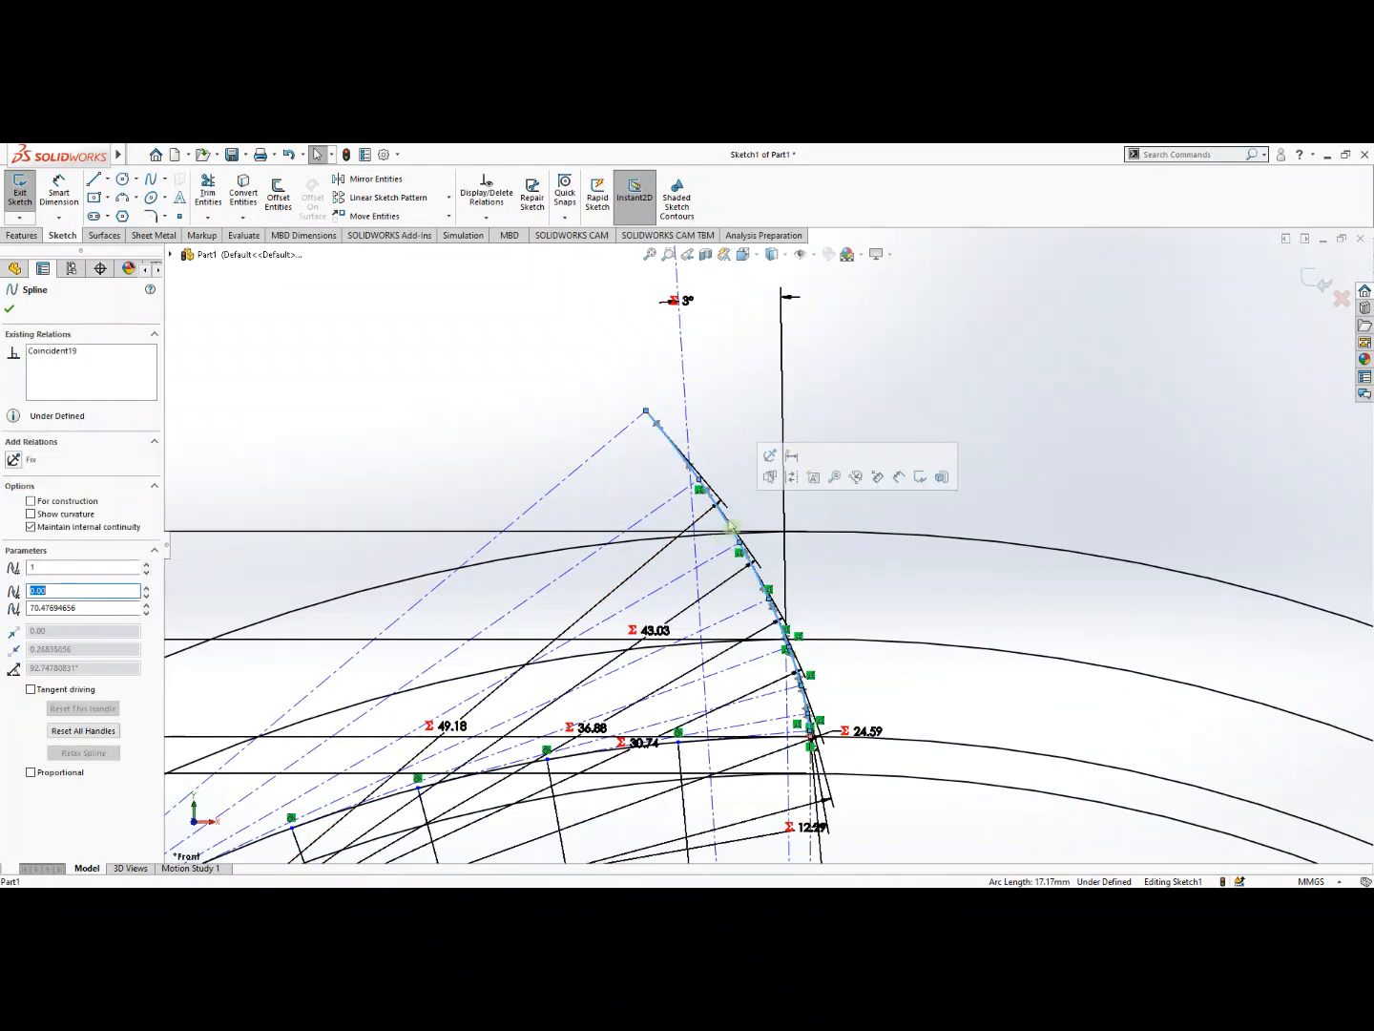
click(372, 179)
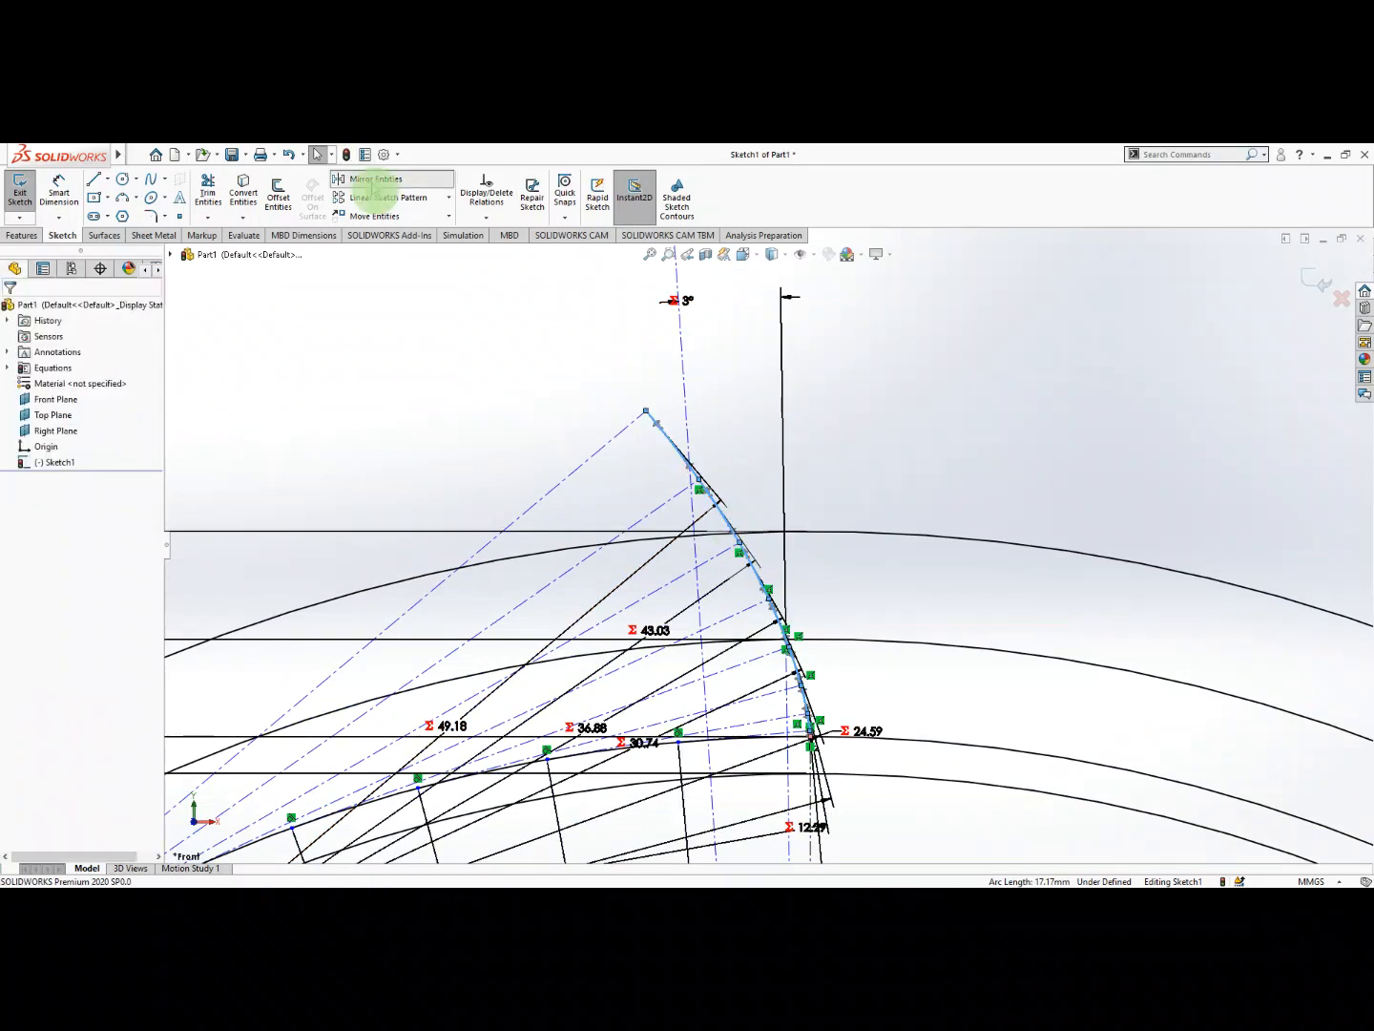
click(132, 496)
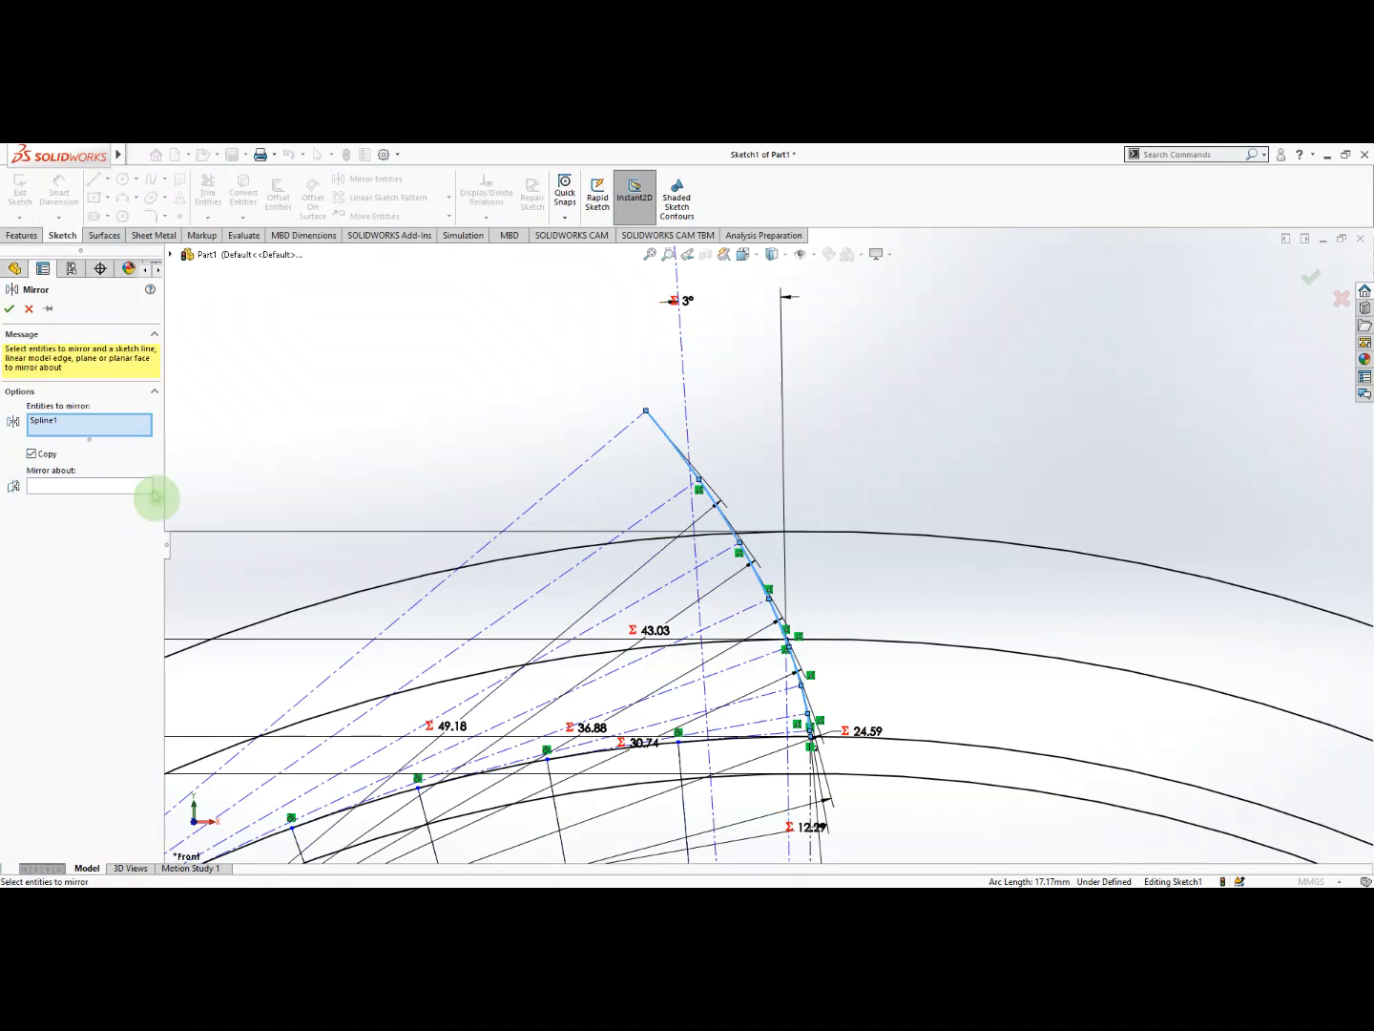
click(76, 487)
click(683, 376)
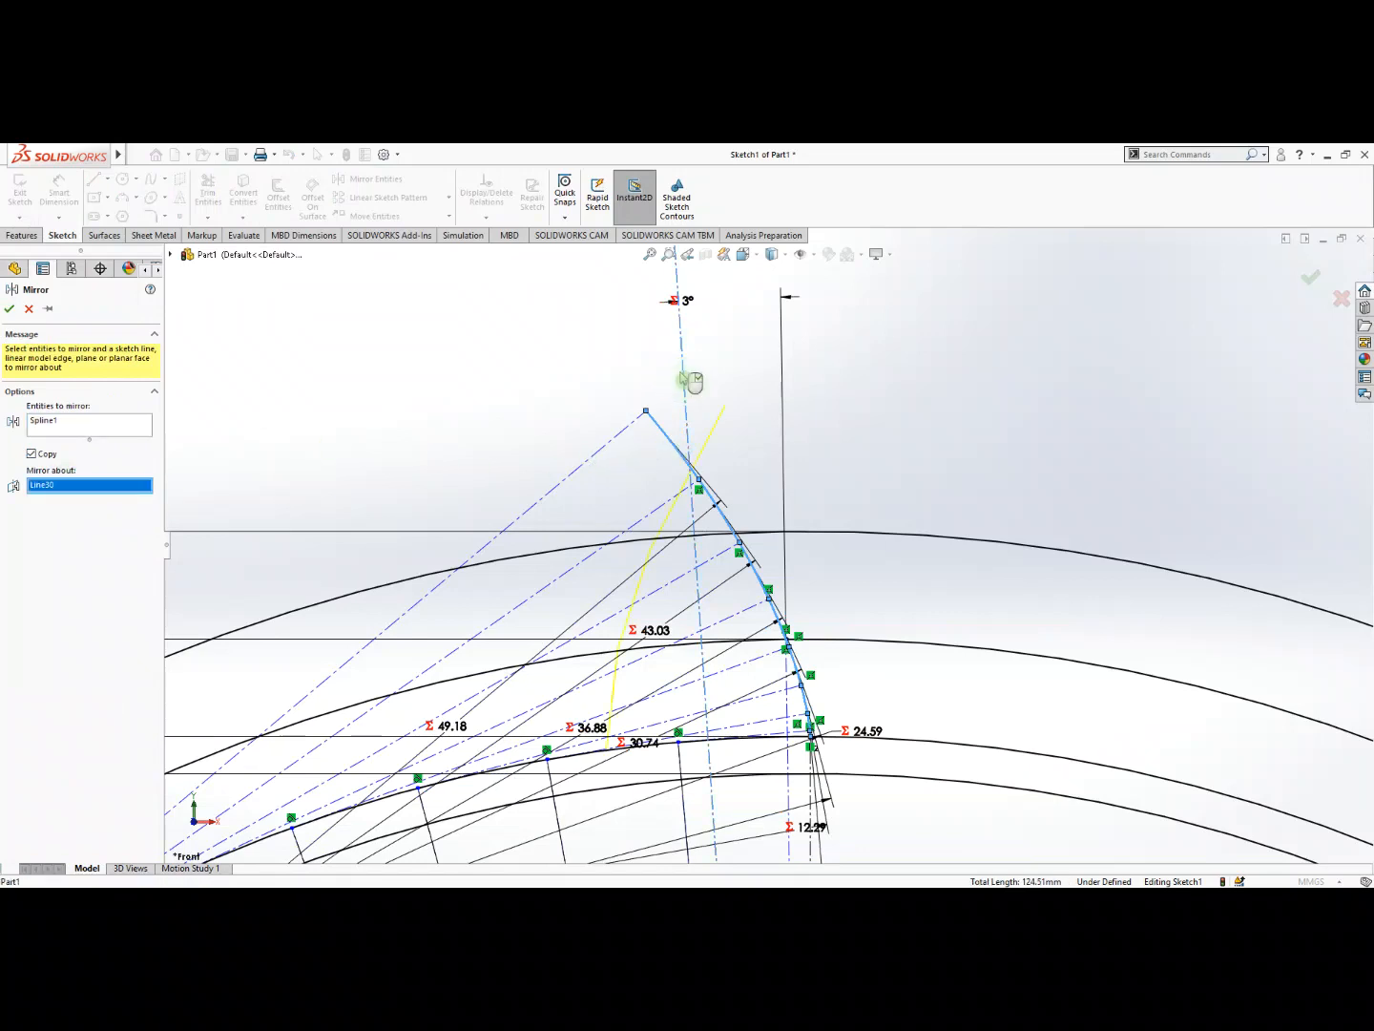
right_click(683, 380)
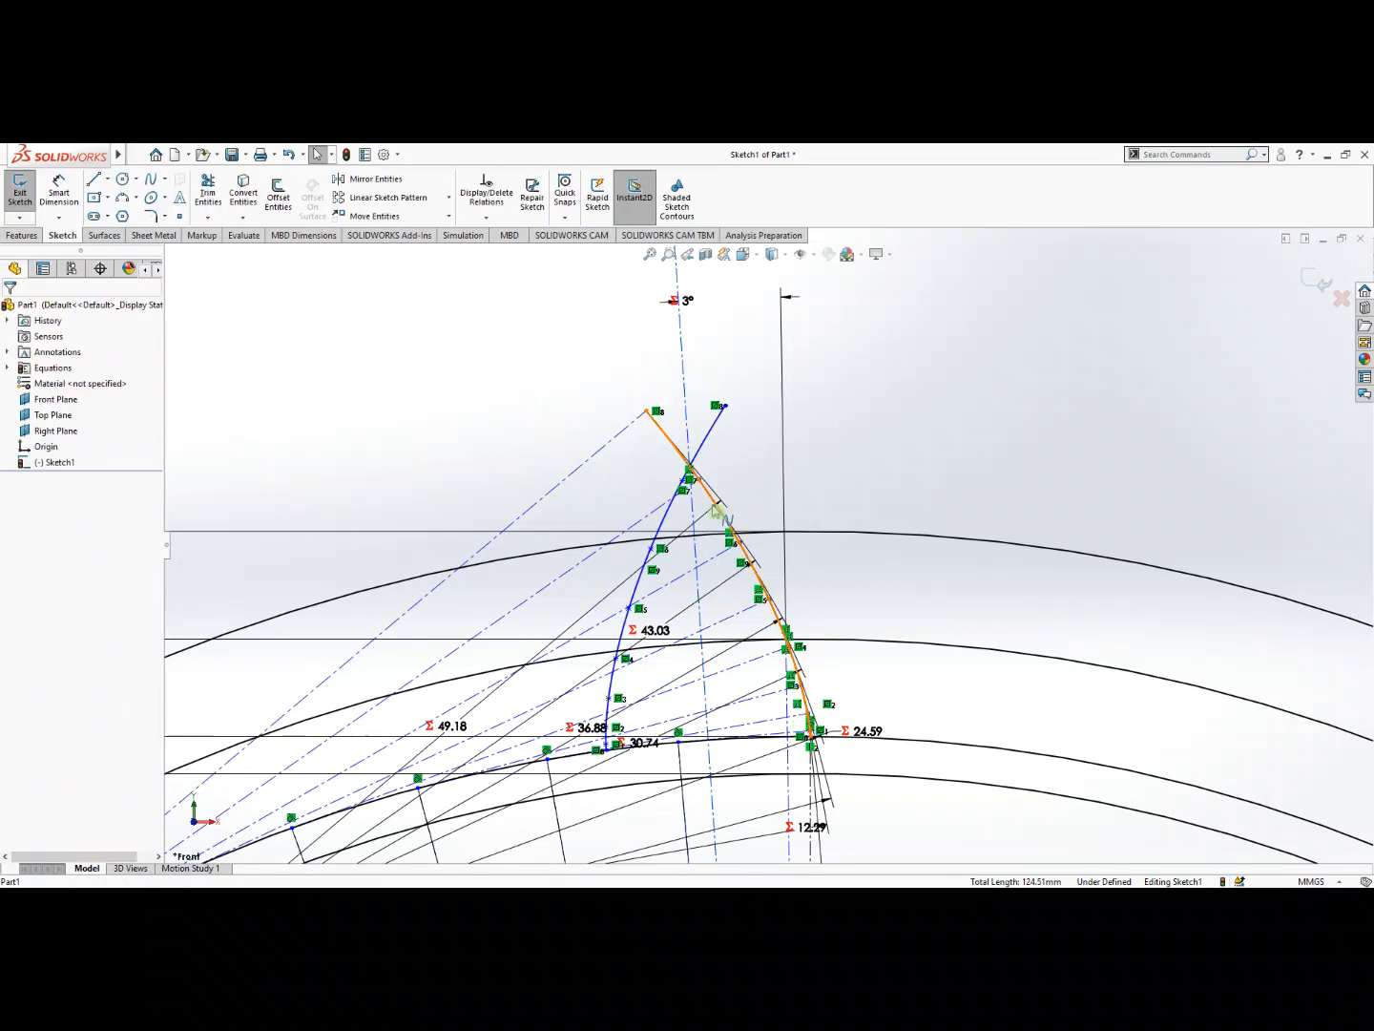
Power-trim both involute splines and the tooth centerline where they extend beyond the 160 mm outer circle.
scroll(715, 513, down, 3)
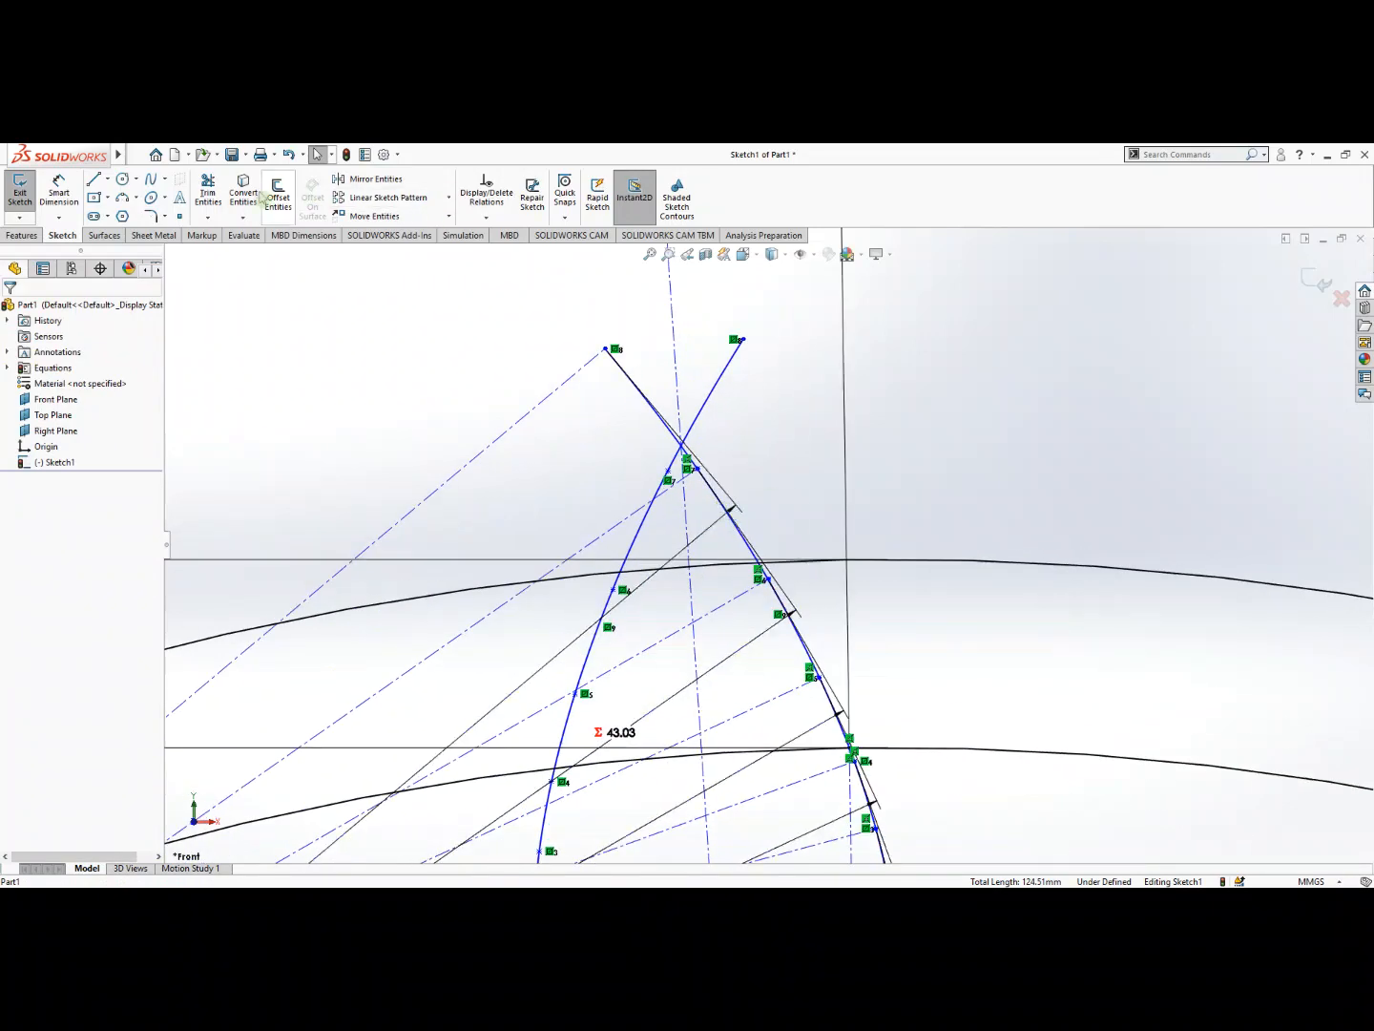
click(208, 190)
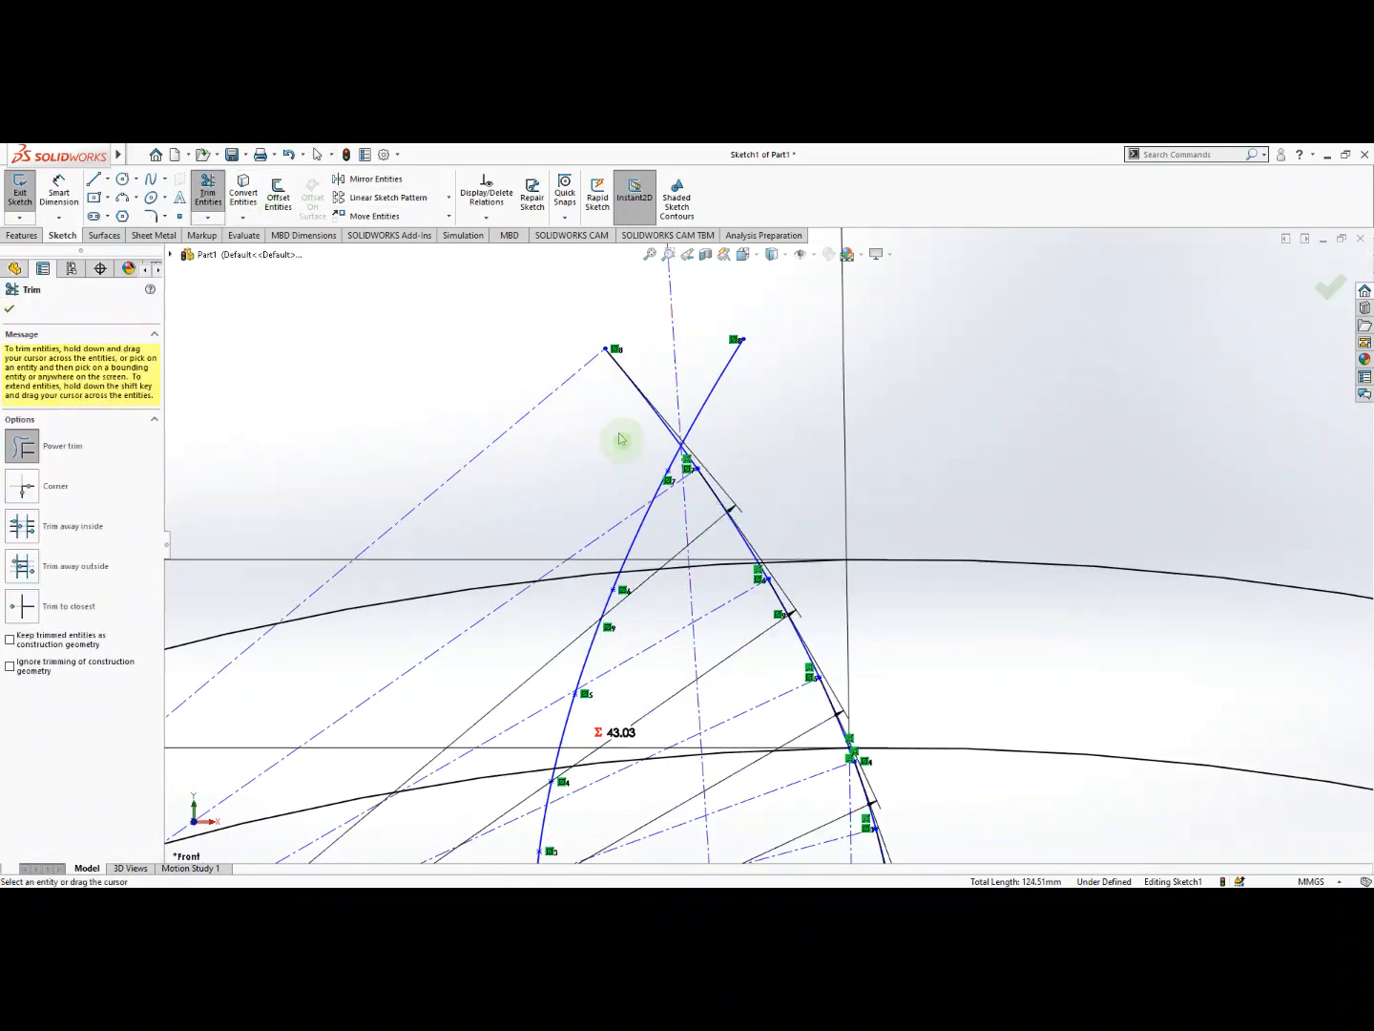
drag(620, 439, 723, 423)
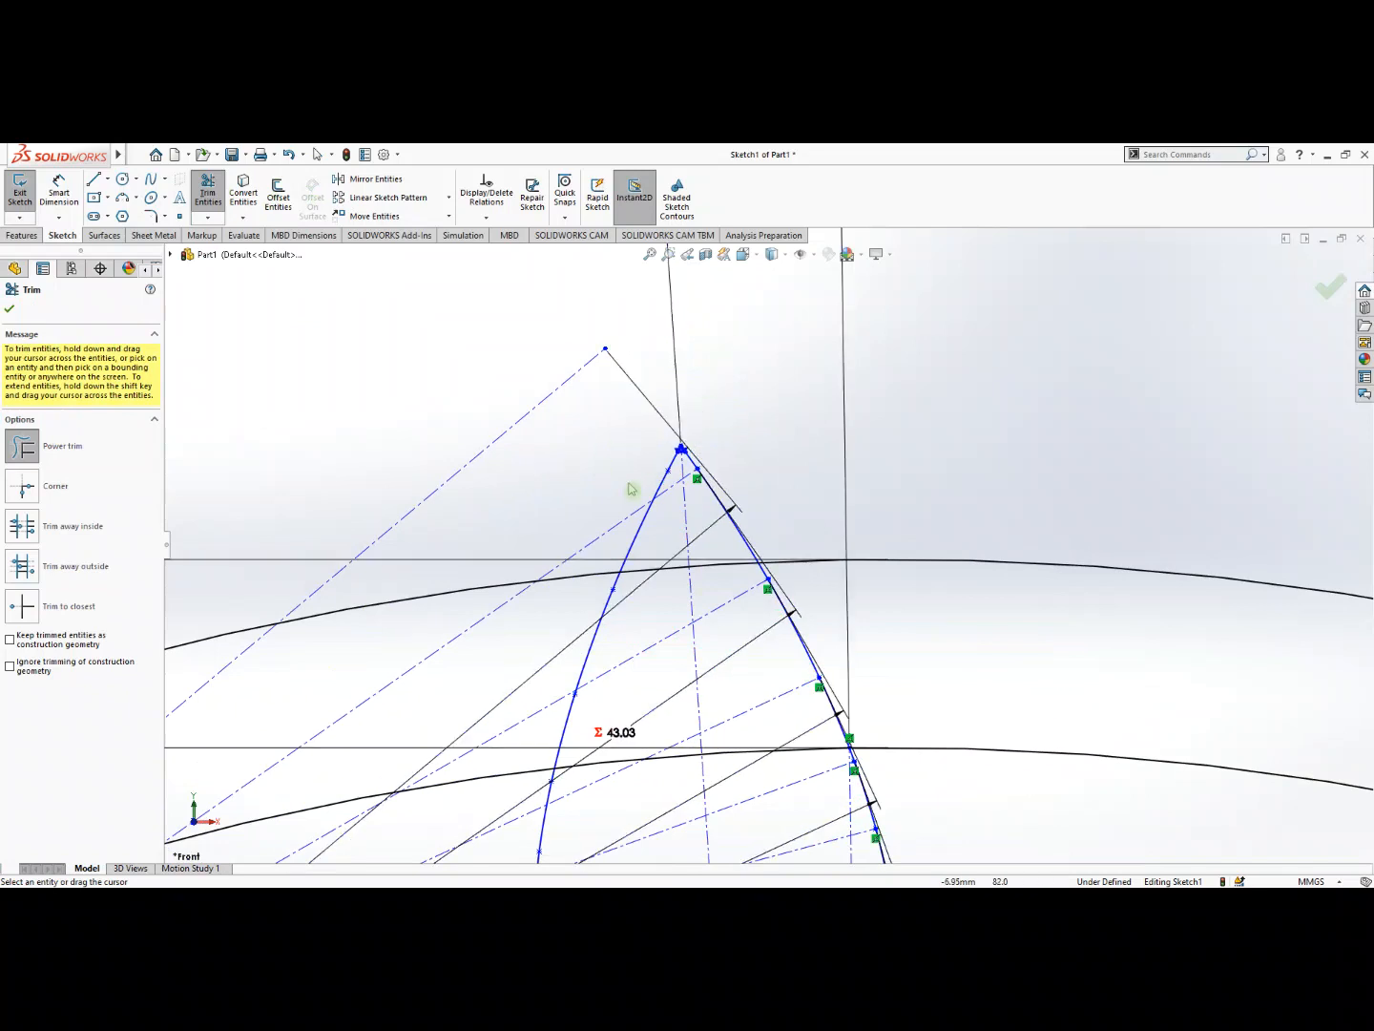
drag(613, 493, 689, 460)
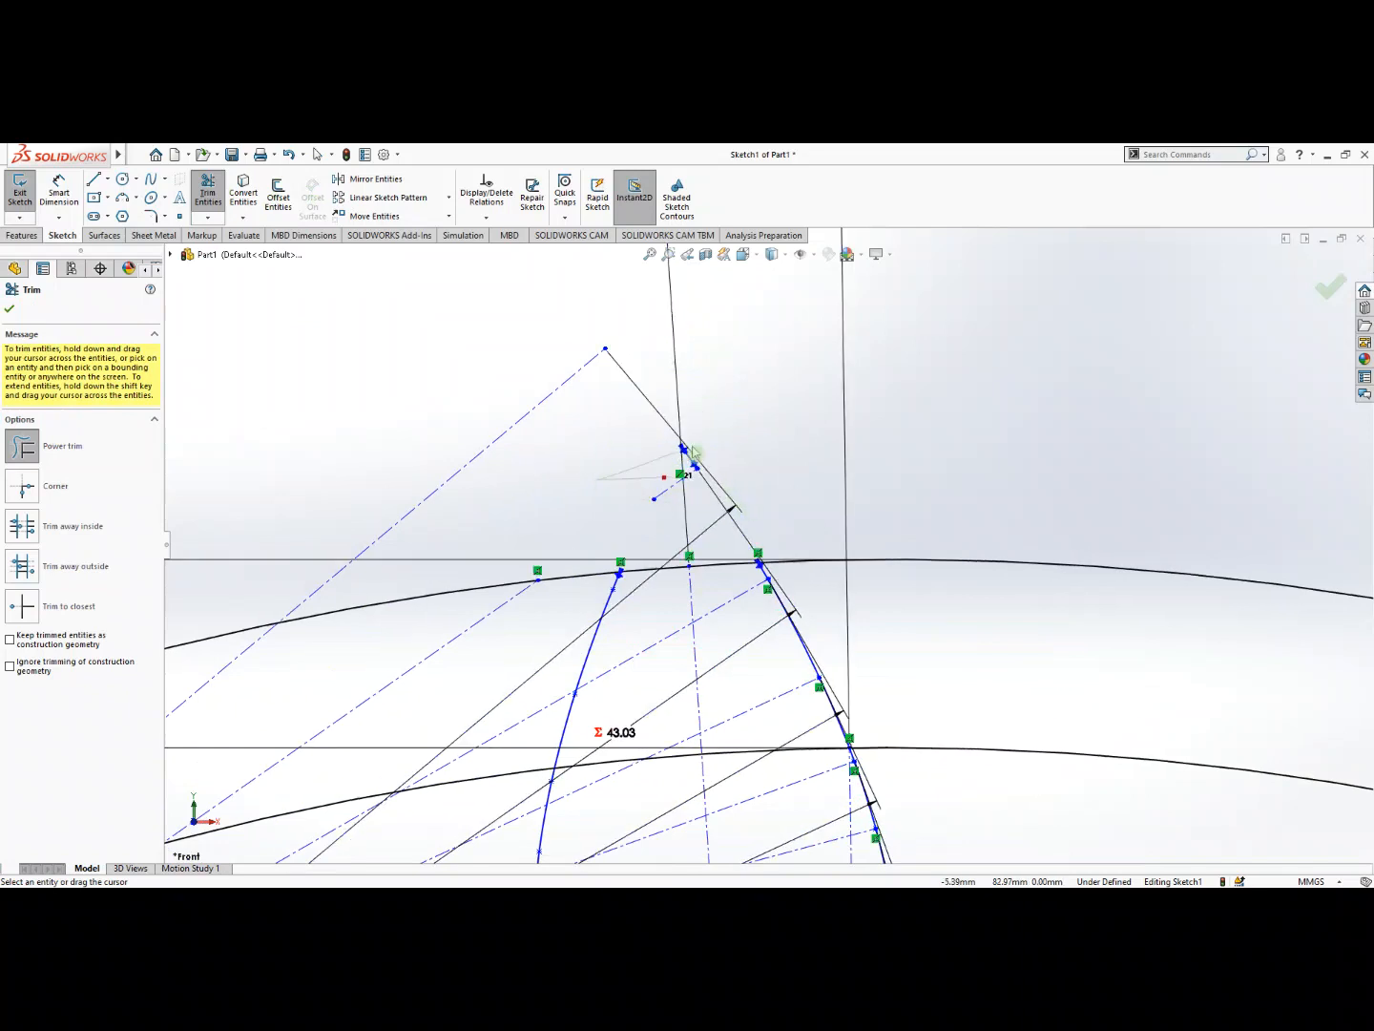
mouse_move(639, 515)
mouse_down()
mouse_move(660, 488)
mouse_move(708, 482)
mouse_up()
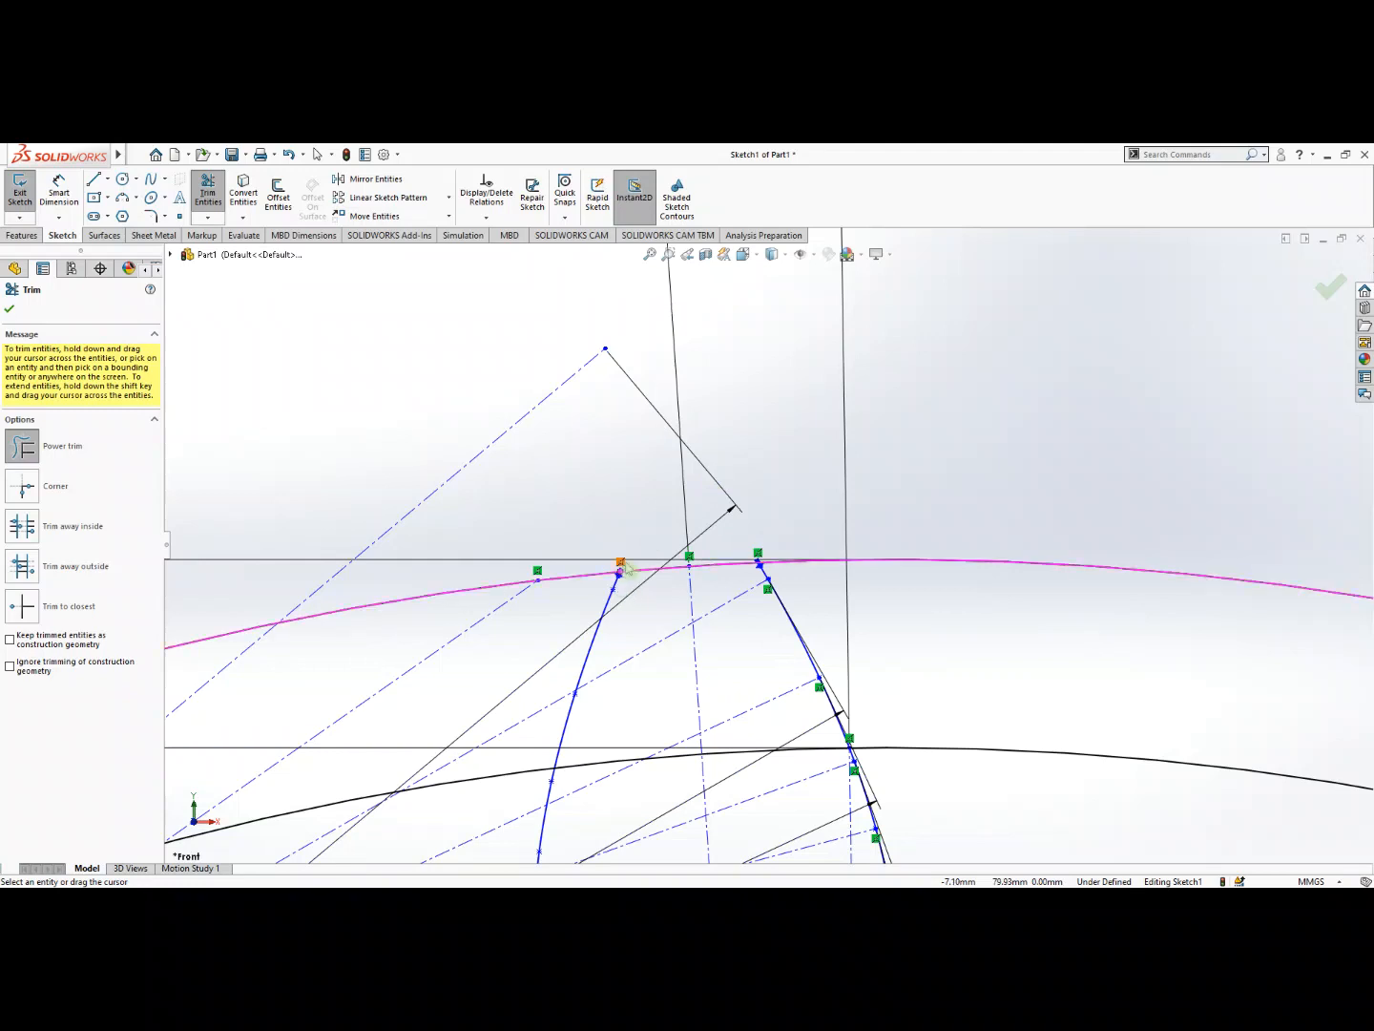
scroll(620, 572, down, 4)
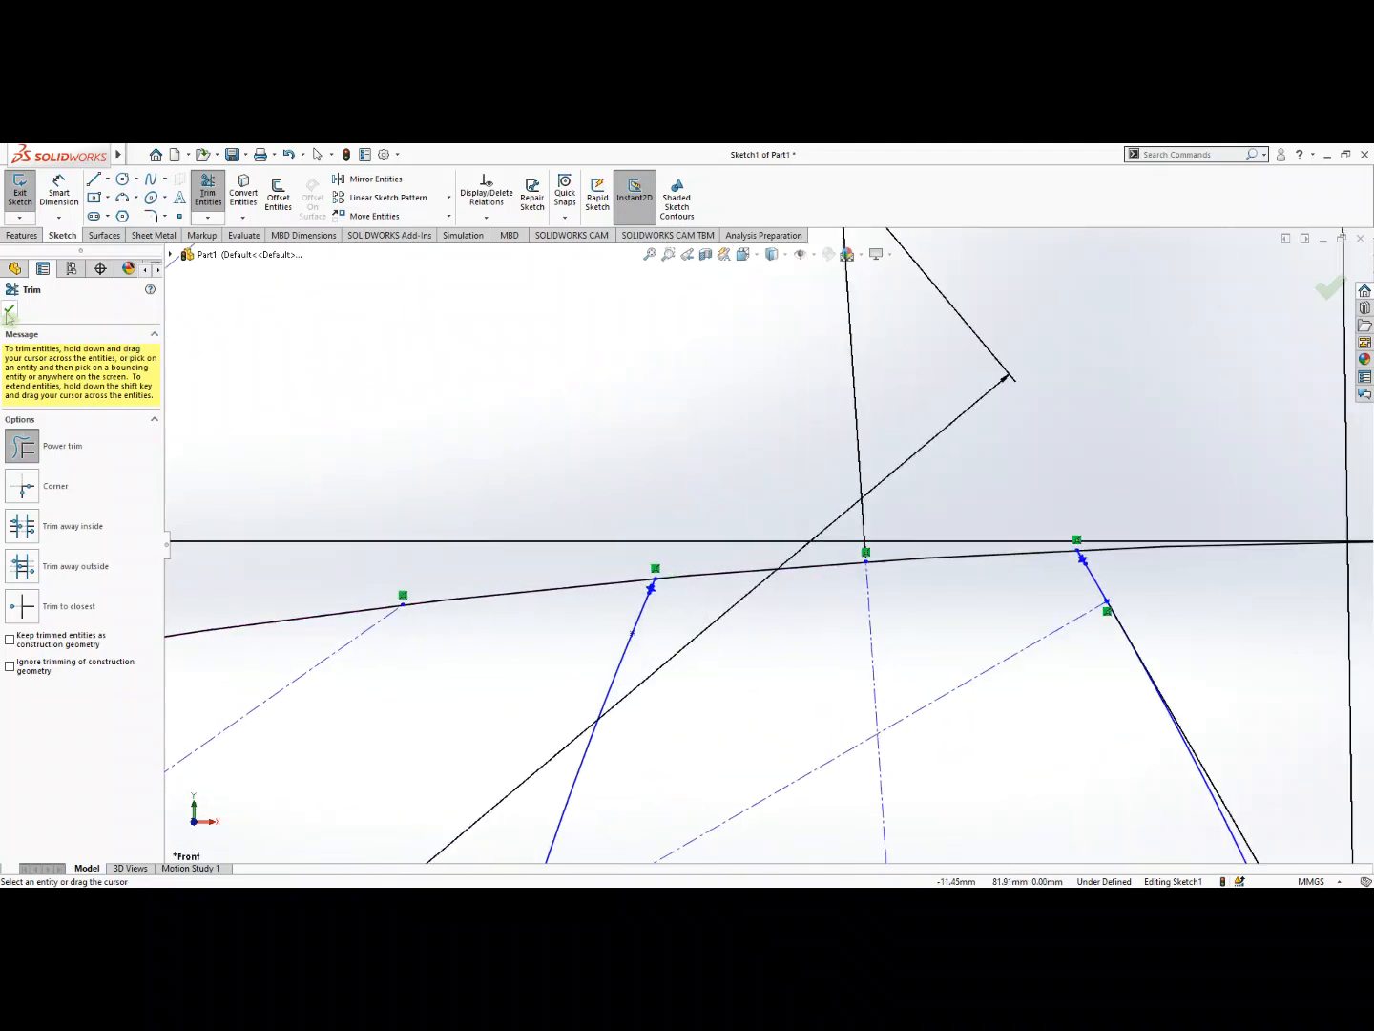
click(9, 312)
Convert the 160 mm outer circle, the 150 mm pitch circle and the 140.95 mm base circle to construction geometry.
scroll(454, 601, up, 5)
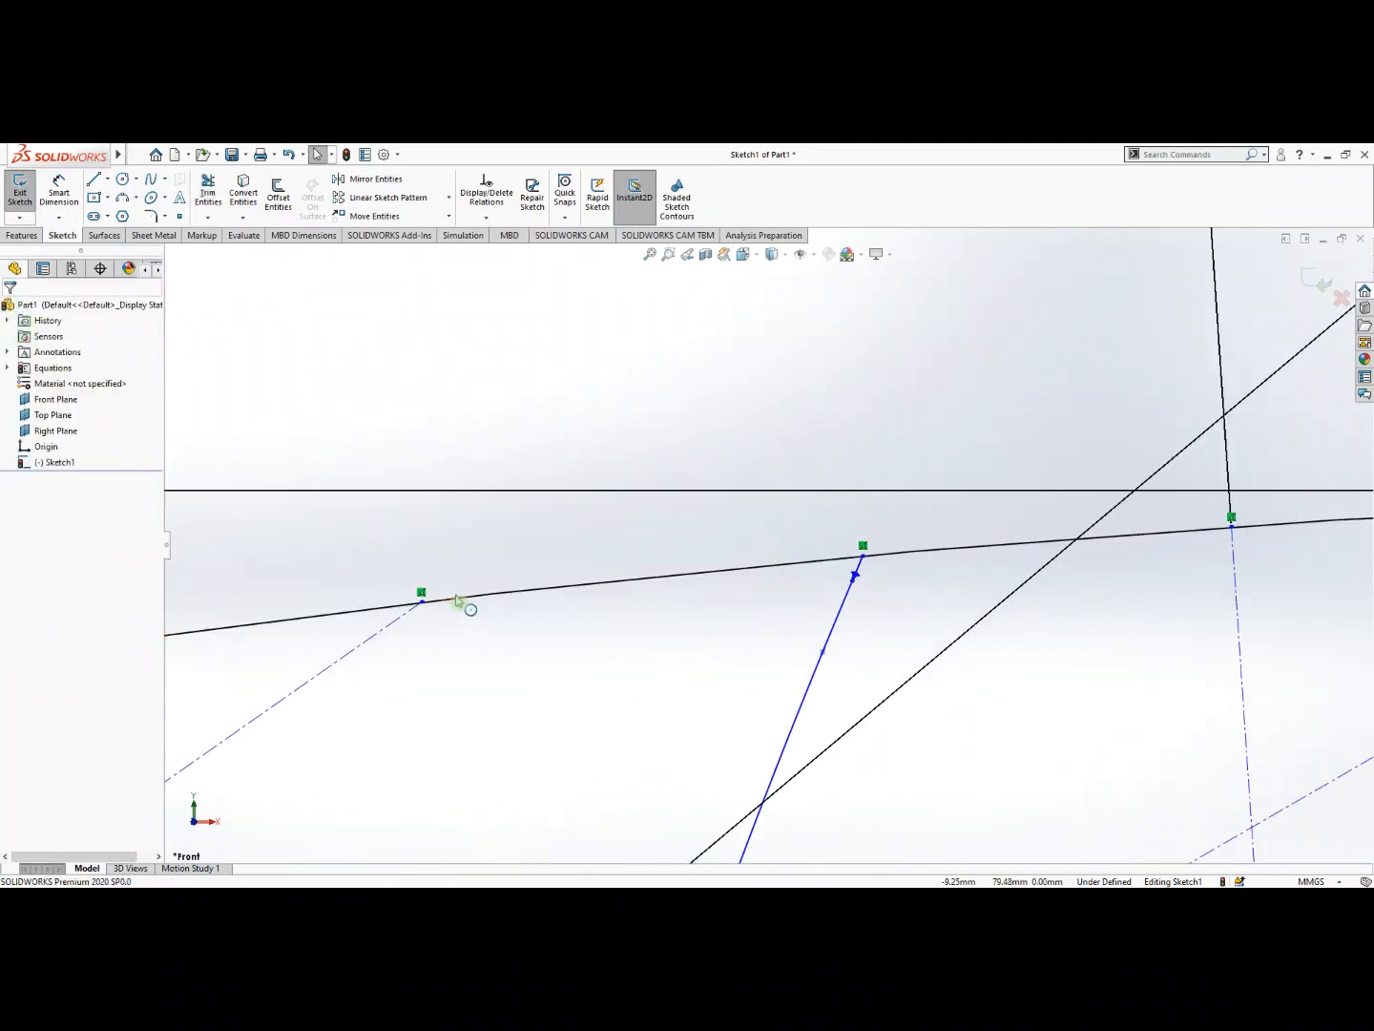
scroll(541, 599, up, 1)
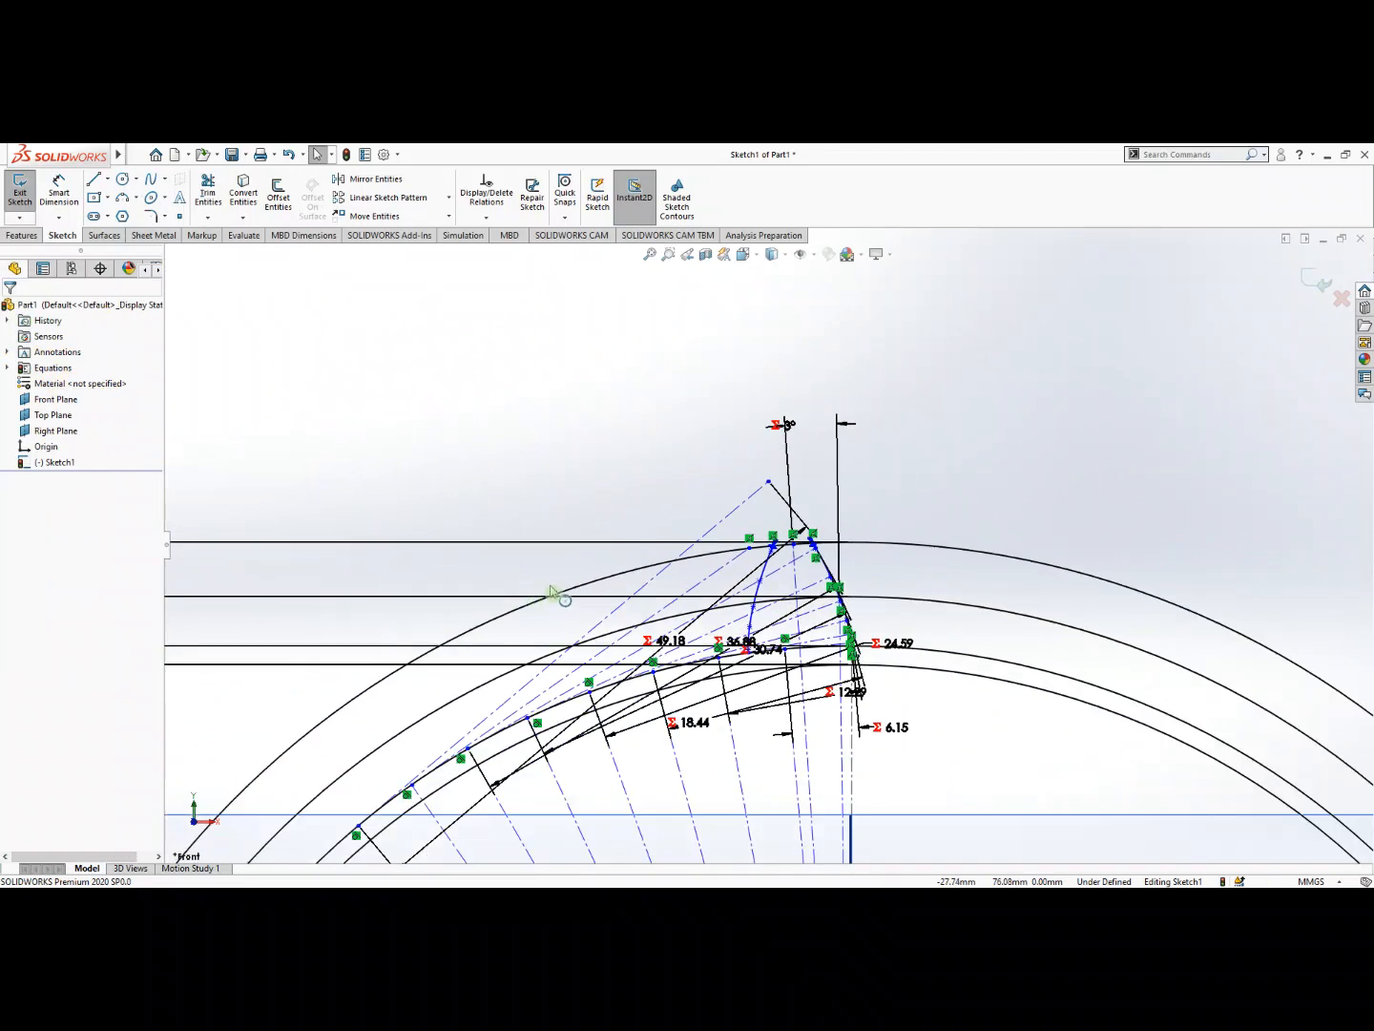
click(616, 595)
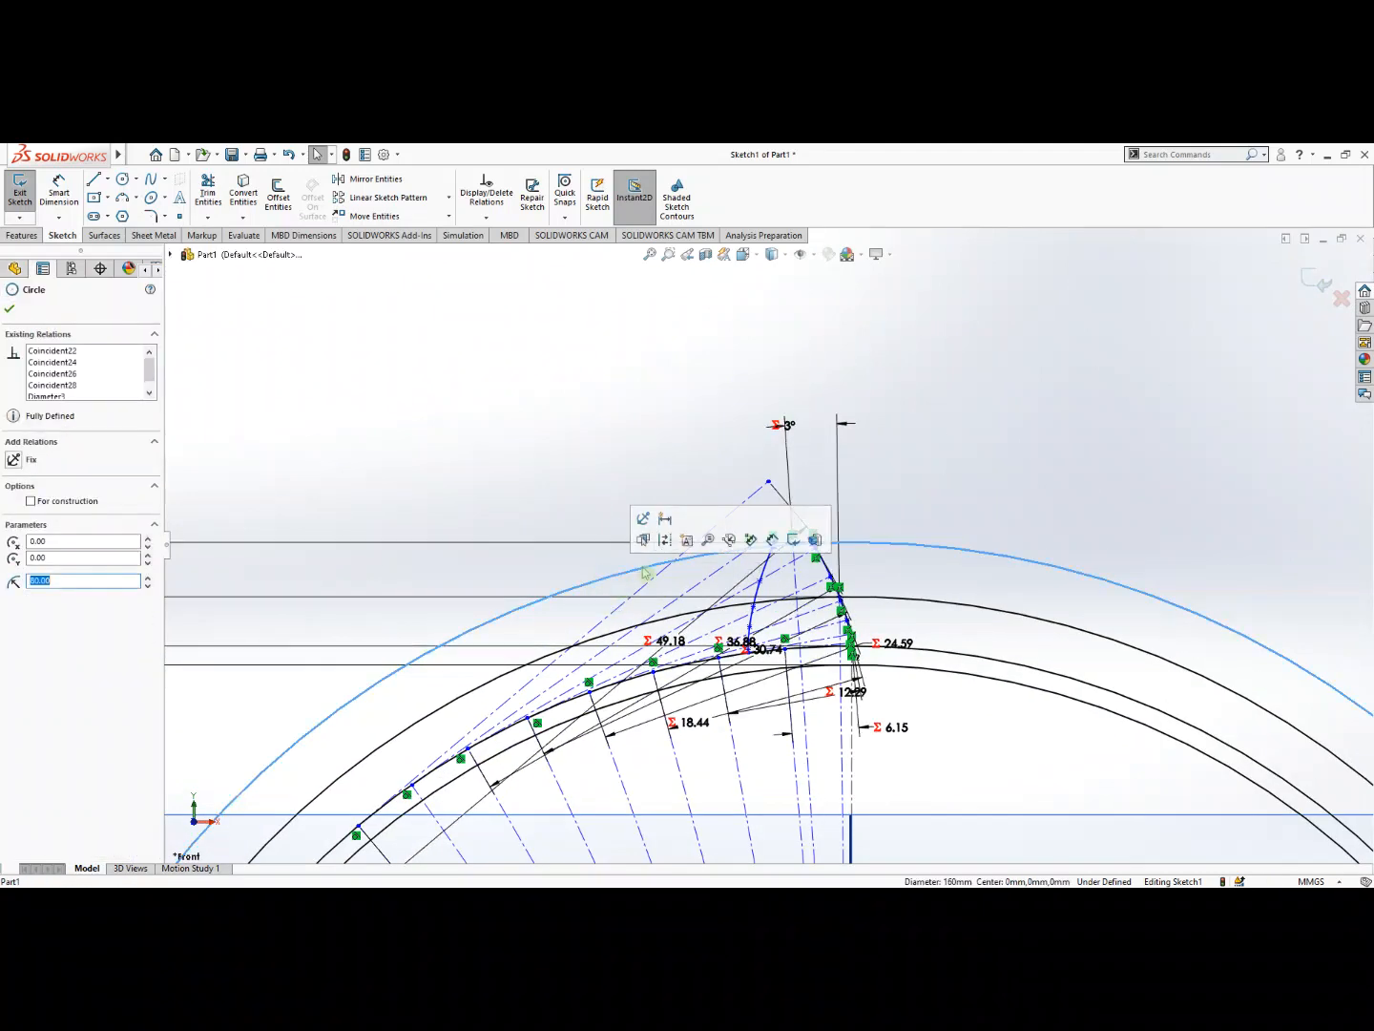
click(665, 540)
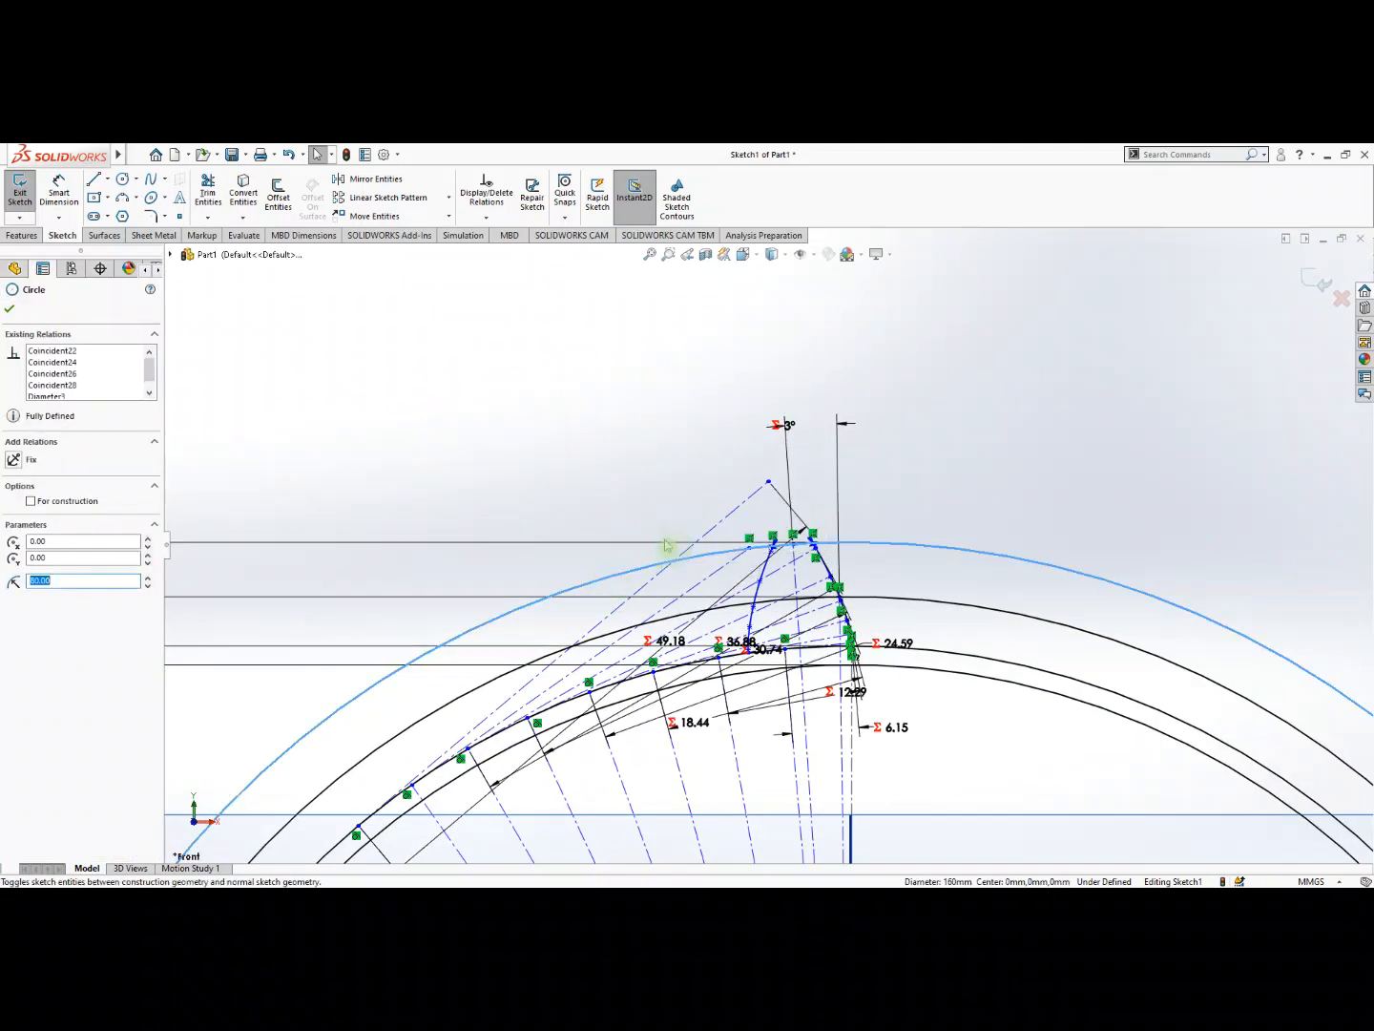
click(625, 634)
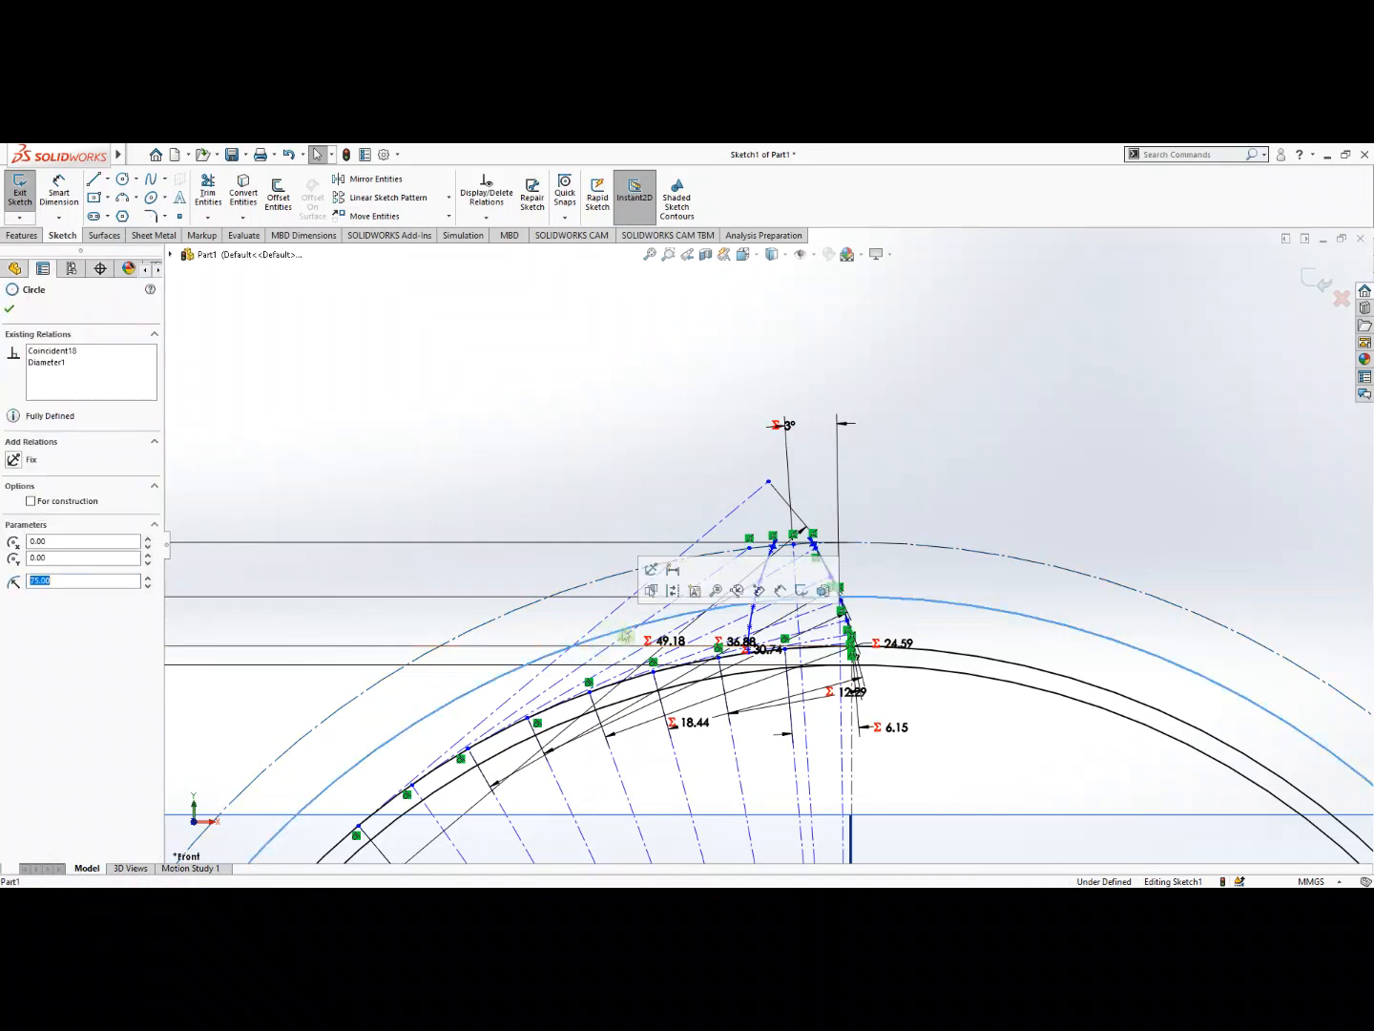
click(668, 591)
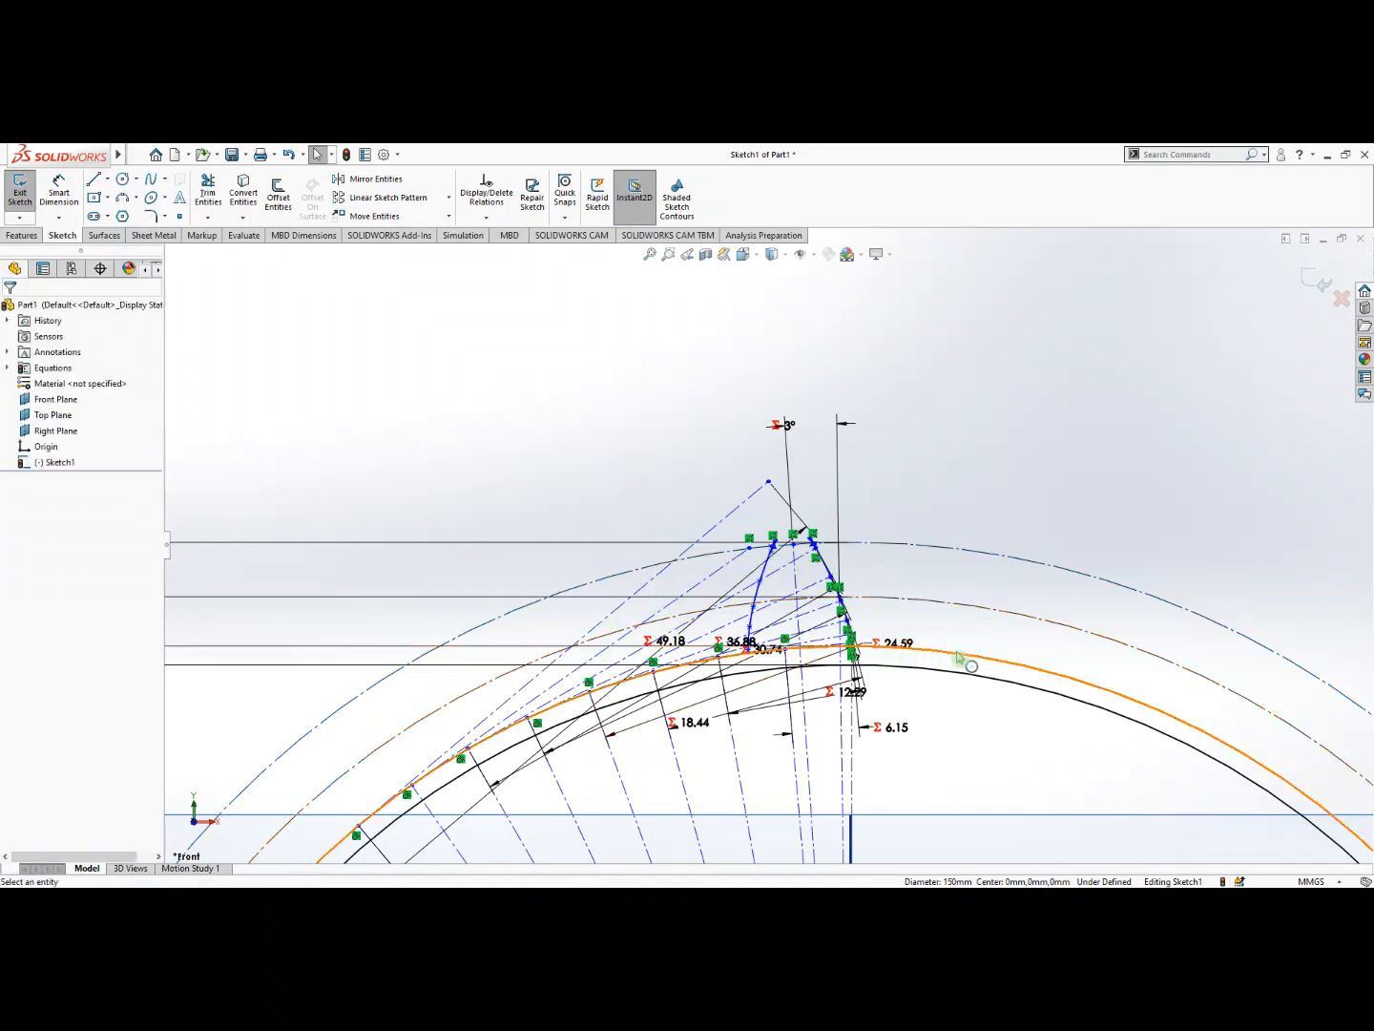
scroll(939, 658, down, 3)
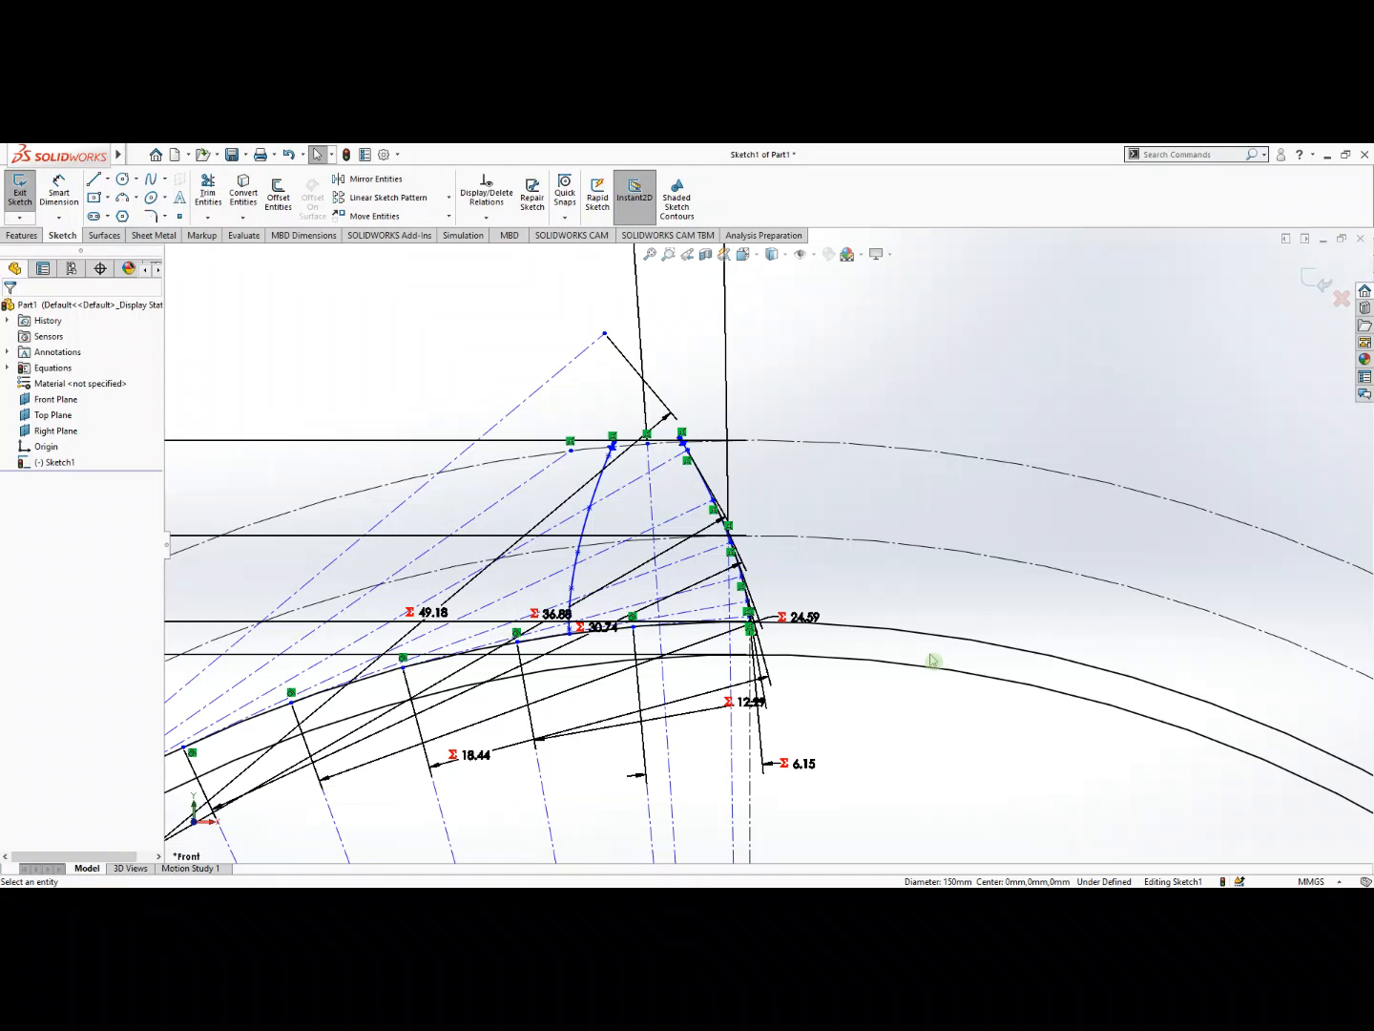
scroll(933, 658, down, 2)
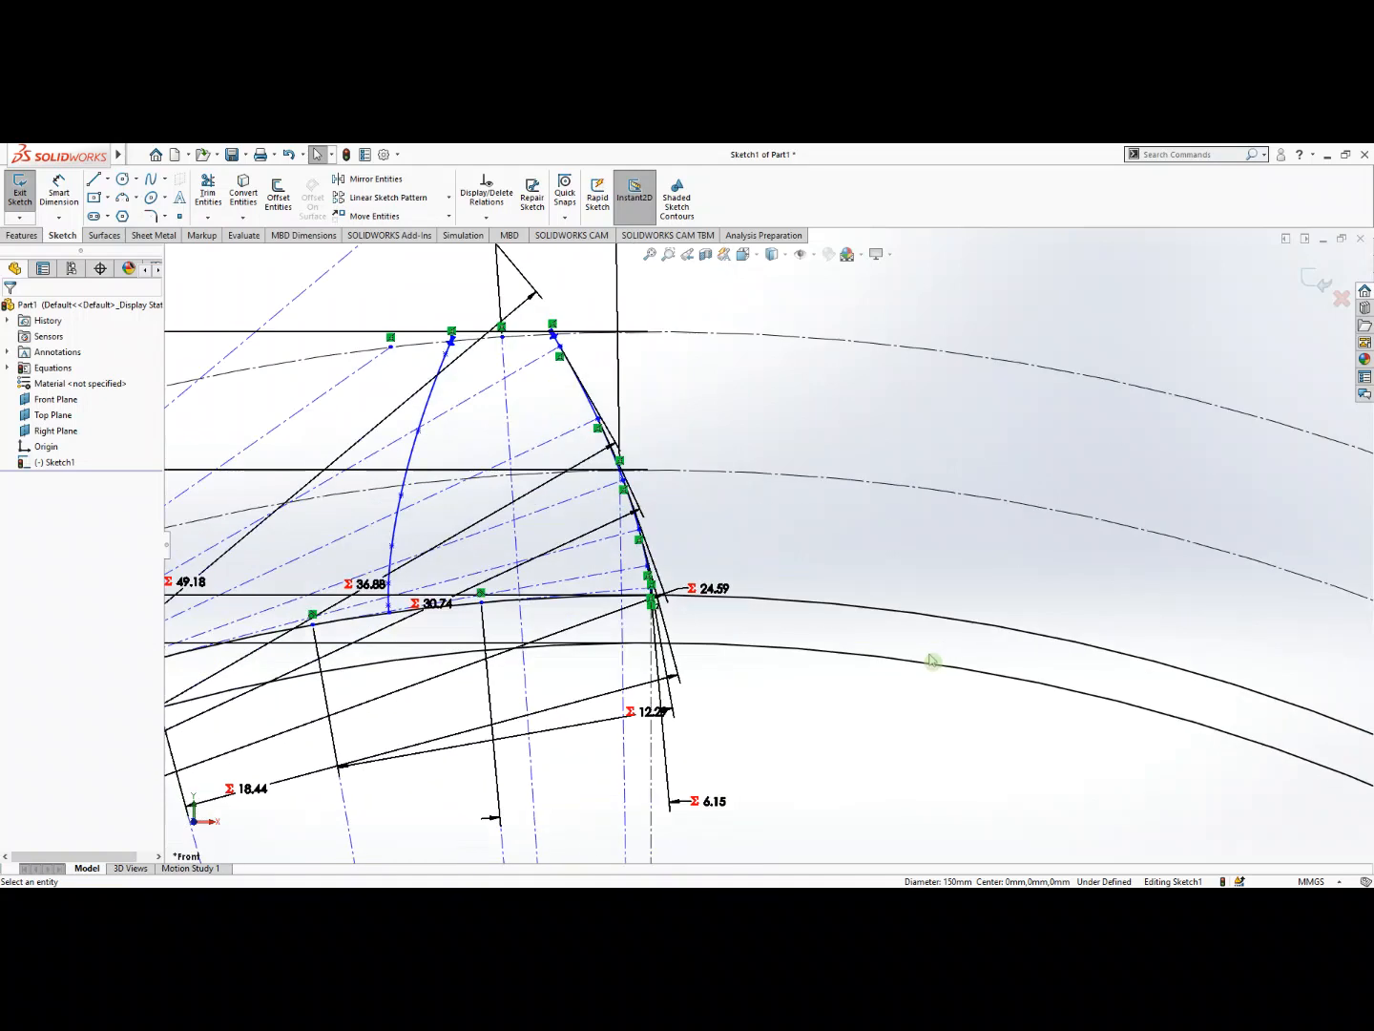
click(890, 622)
click(949, 570)
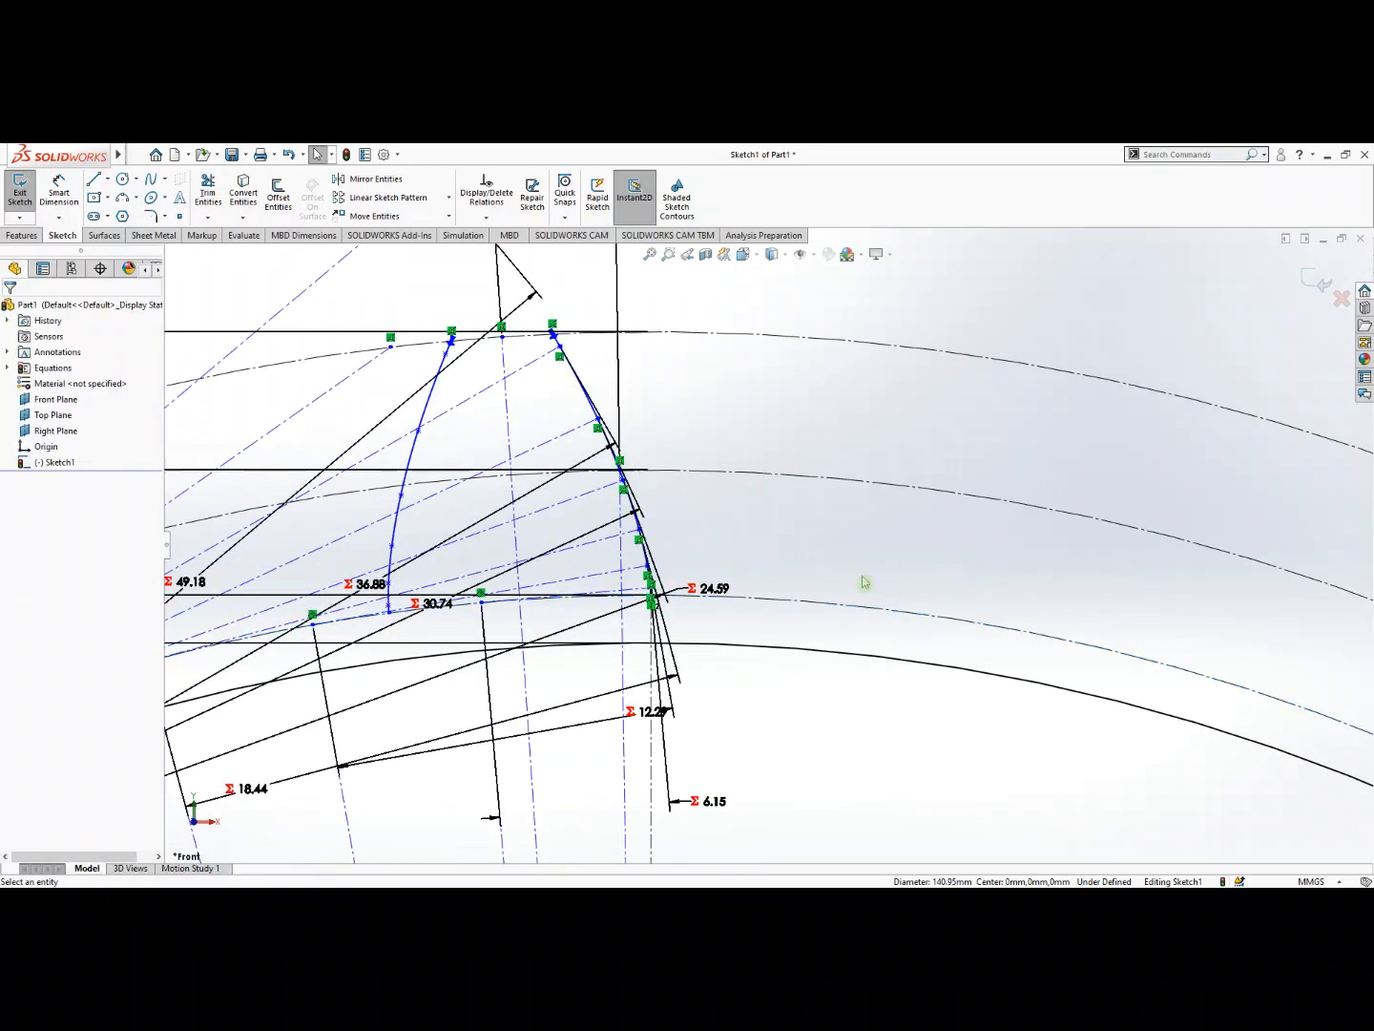
Sketch a line about 1.73 mm long from the mirrored spline's lower endpoint to the 137.50 mm root circle, in line with the origin.
click(92, 178)
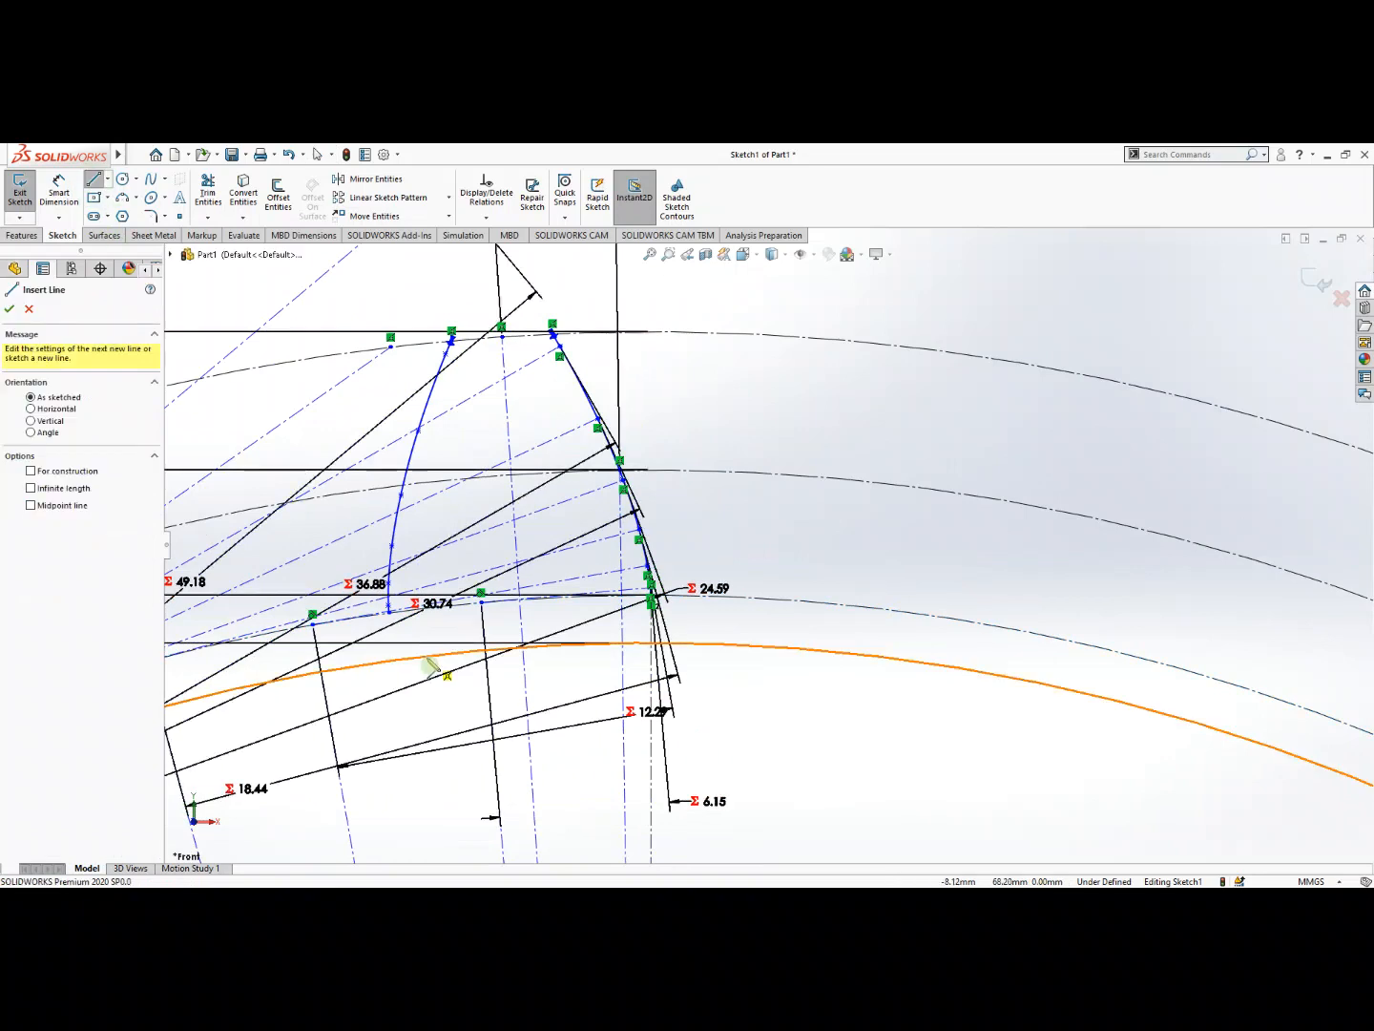
scroll(410, 649, down, 3)
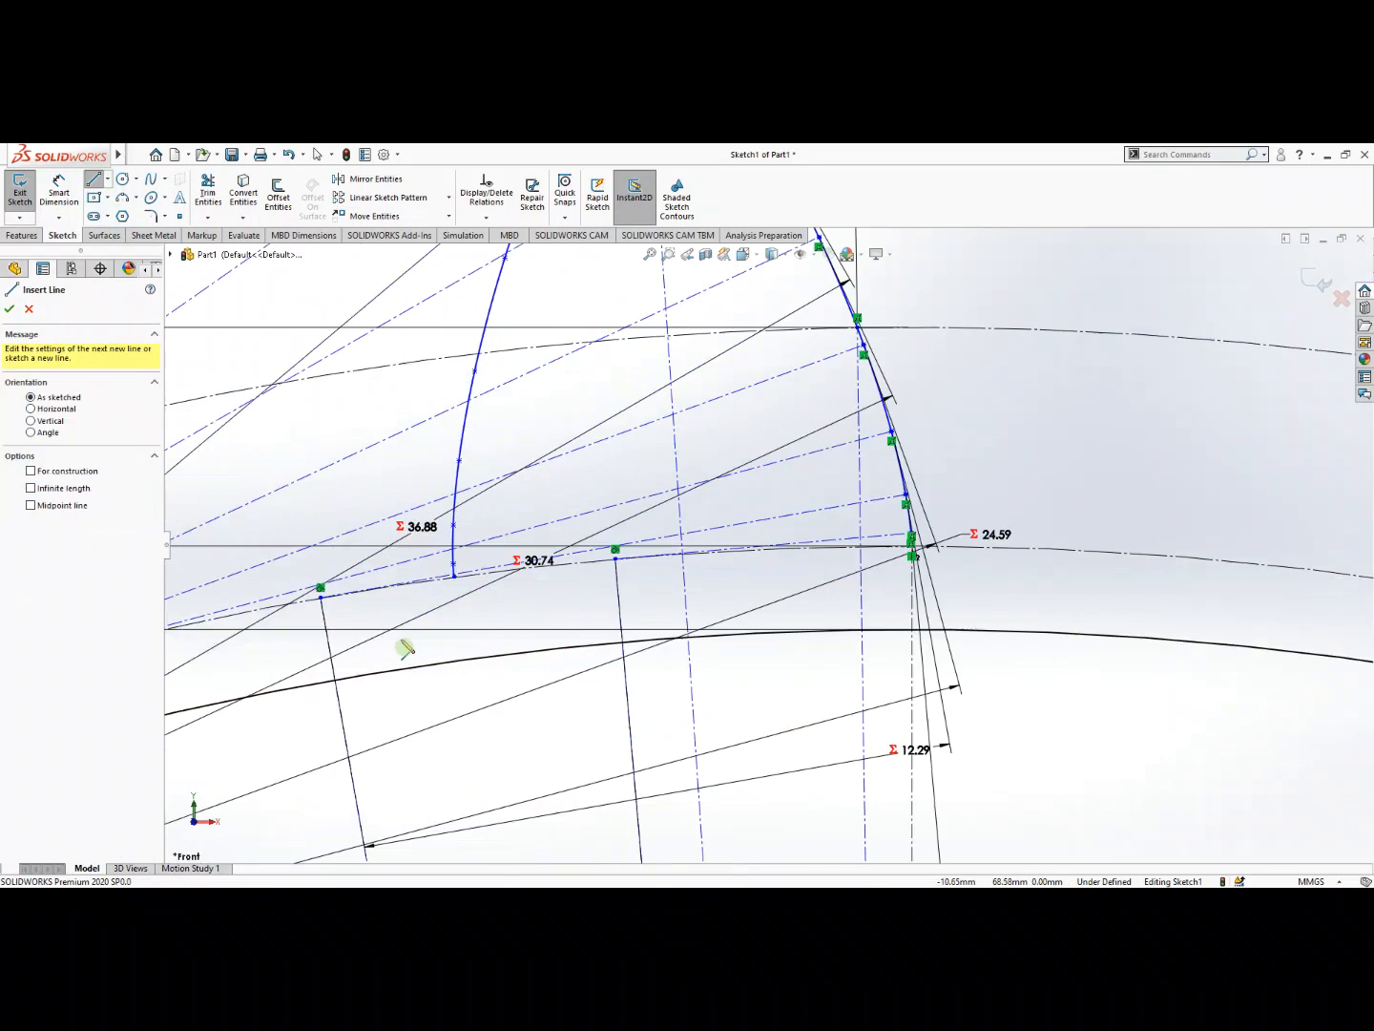
click(455, 578)
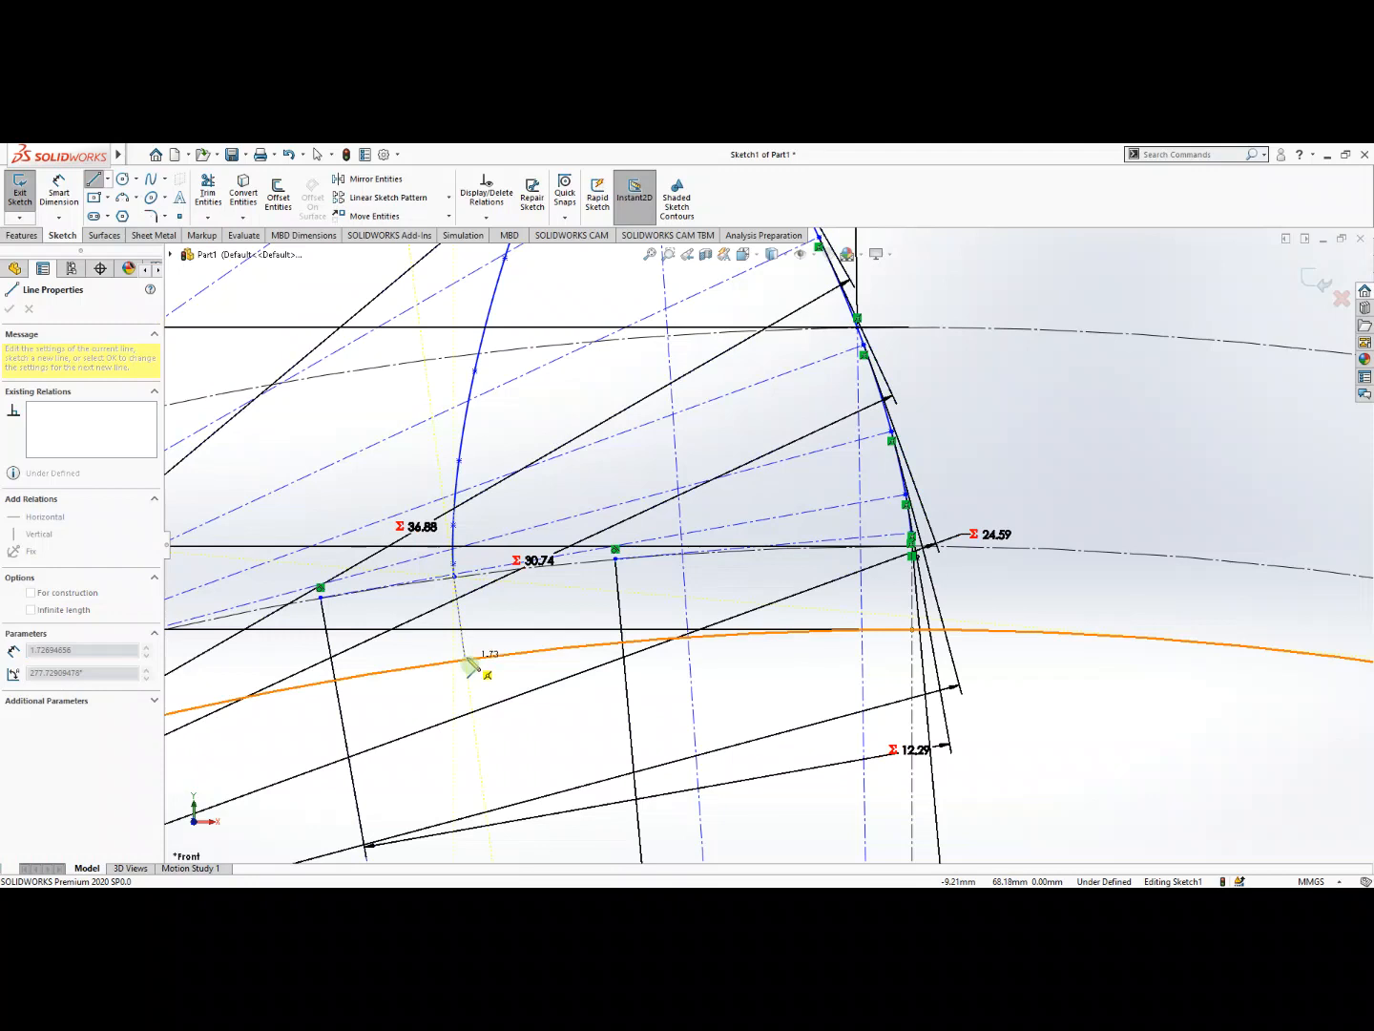
click(464, 652)
key(Escape)
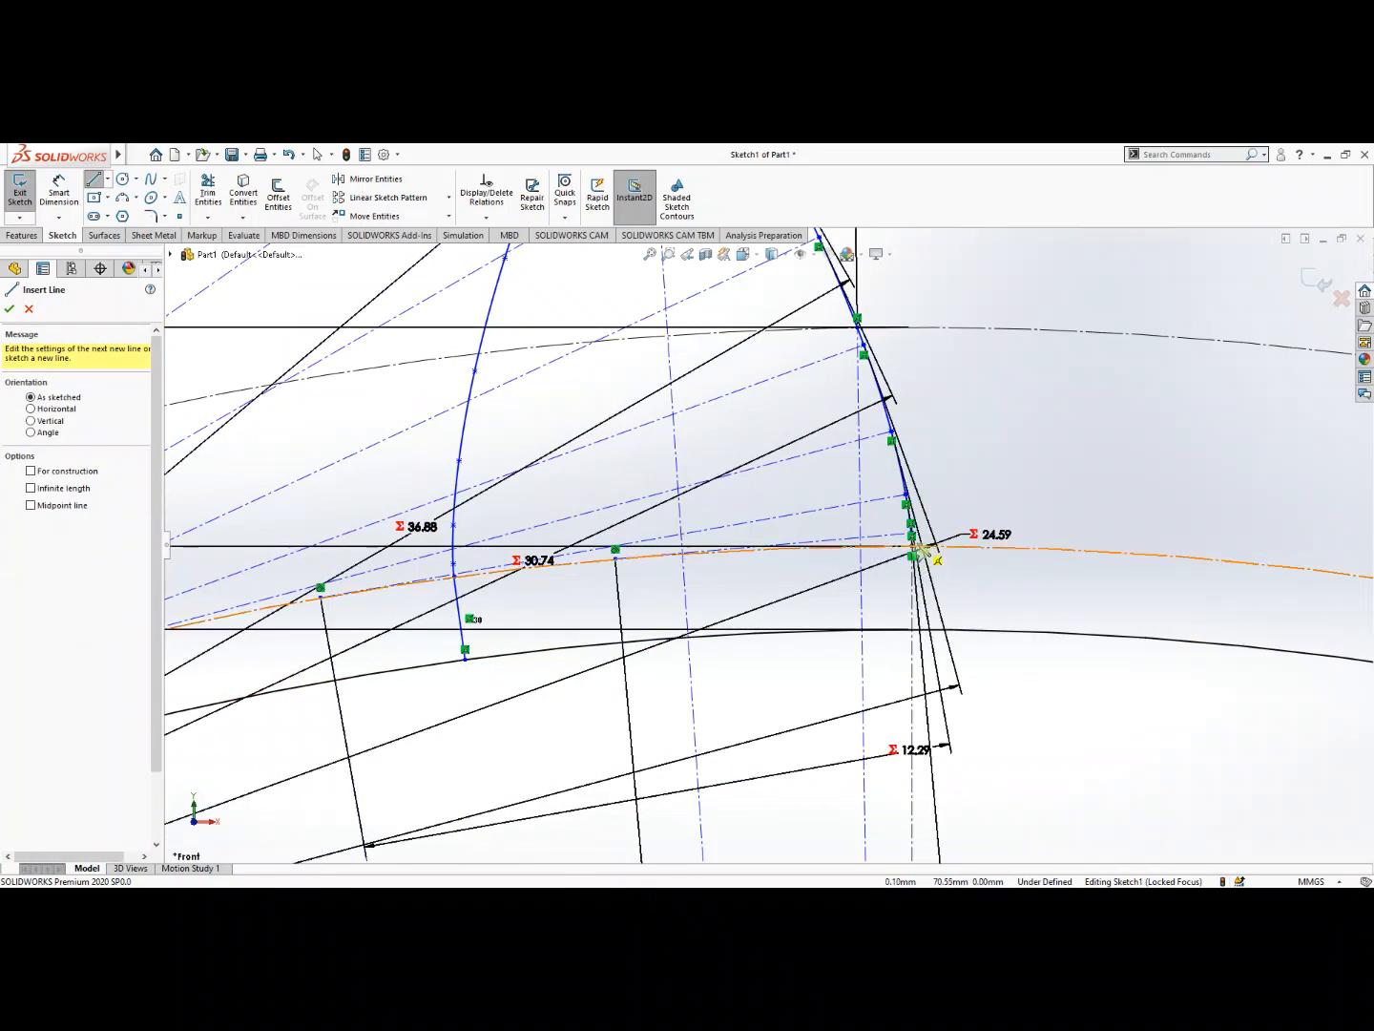
Sketch a vertical line from the original involute spline's lower endpoint down to the 137.50 mm root circle.
scroll(921, 552, down, 5)
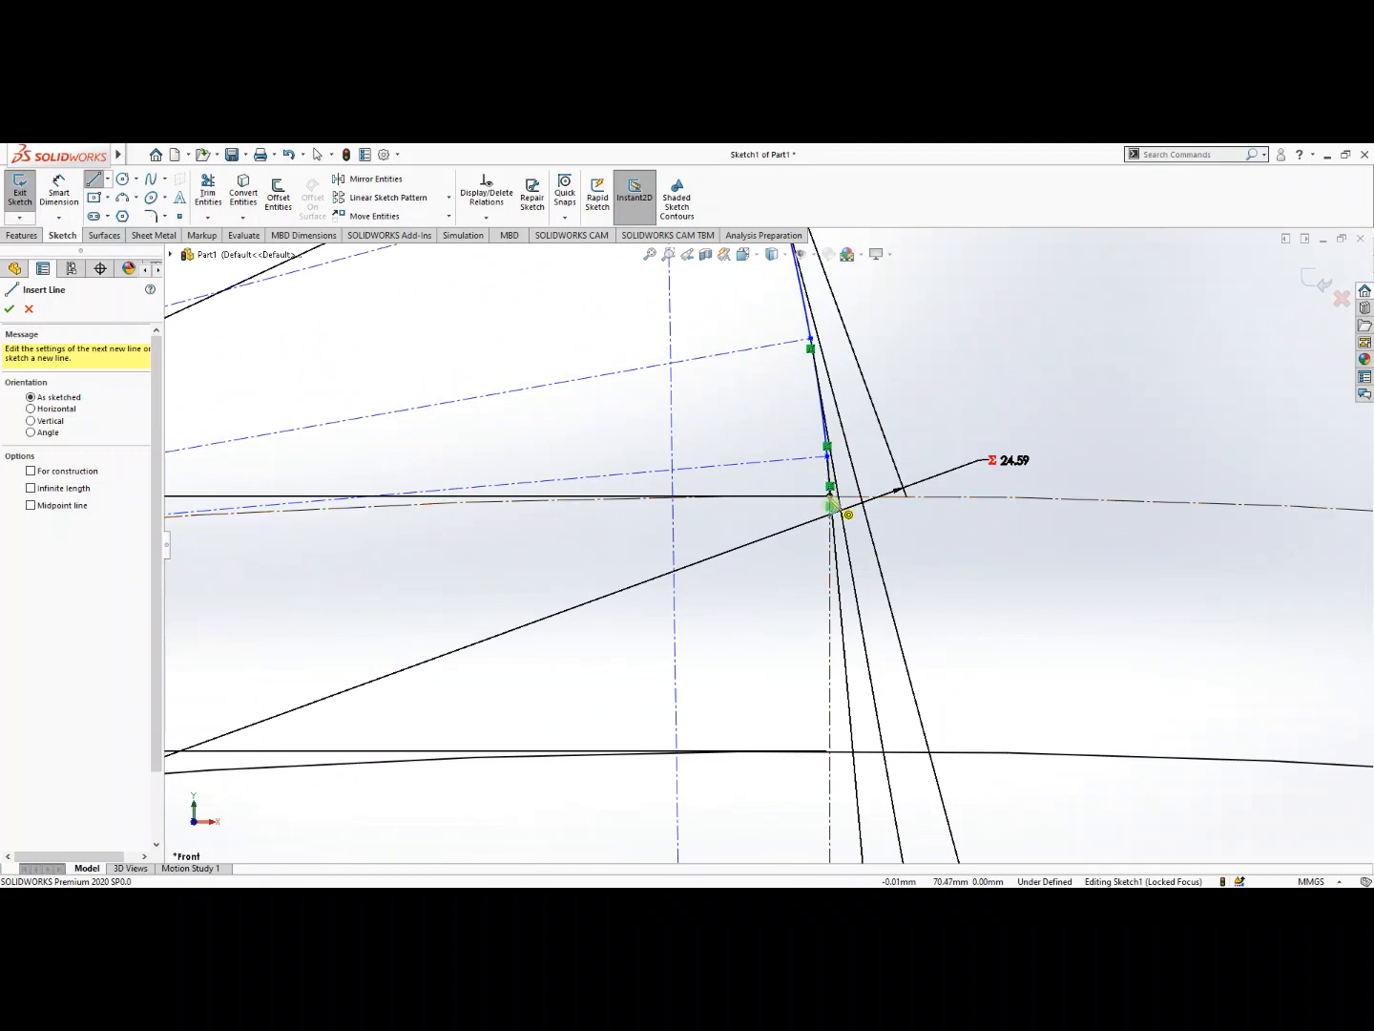
click(831, 506)
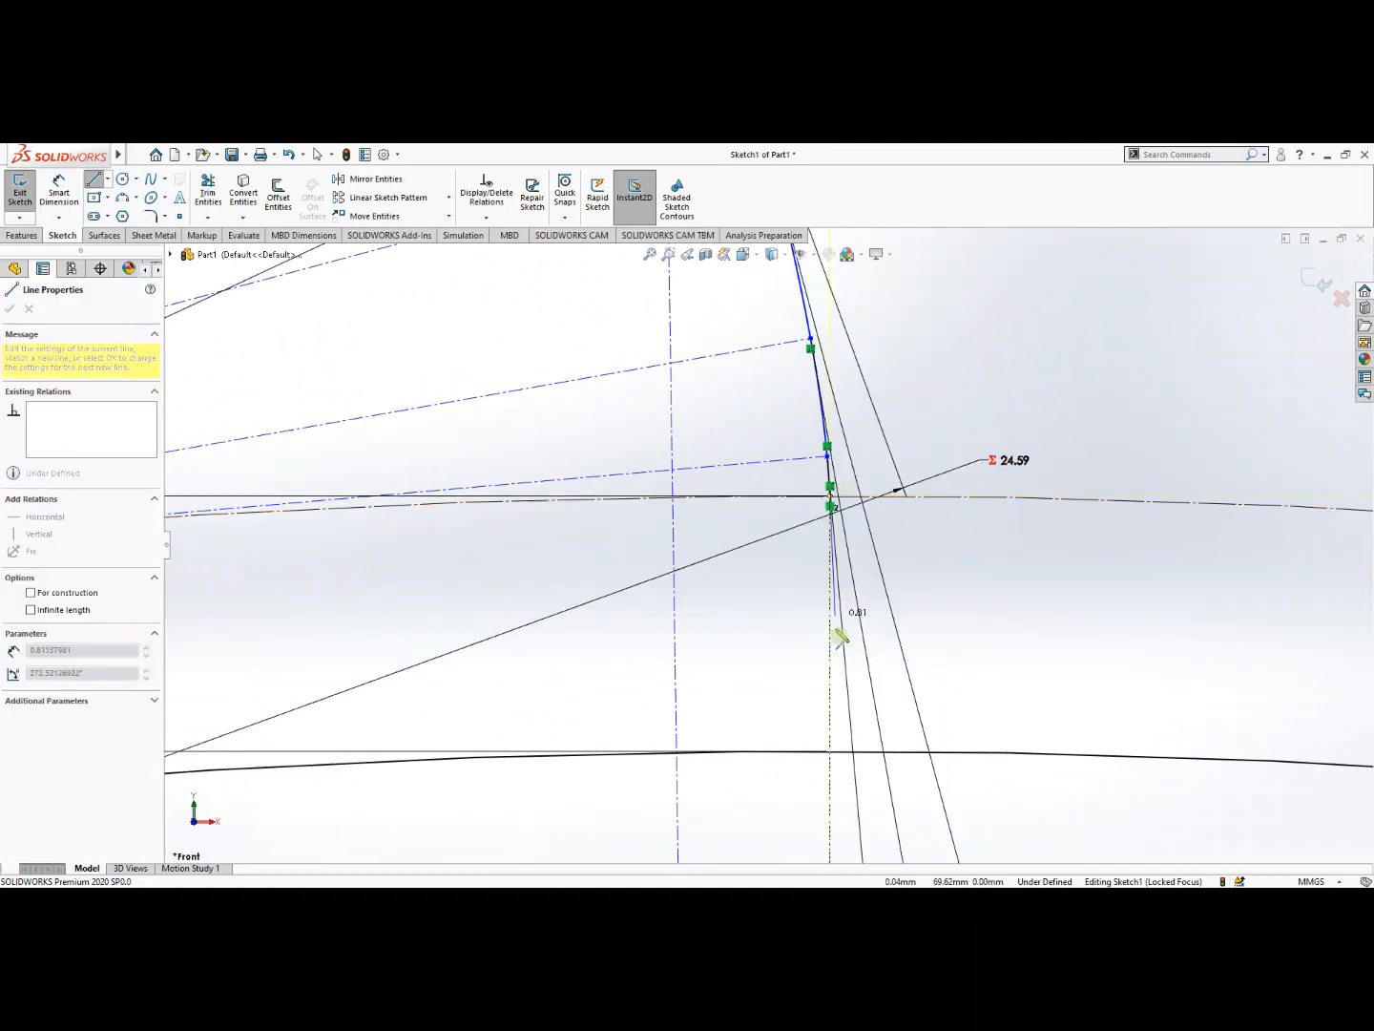
click(834, 760)
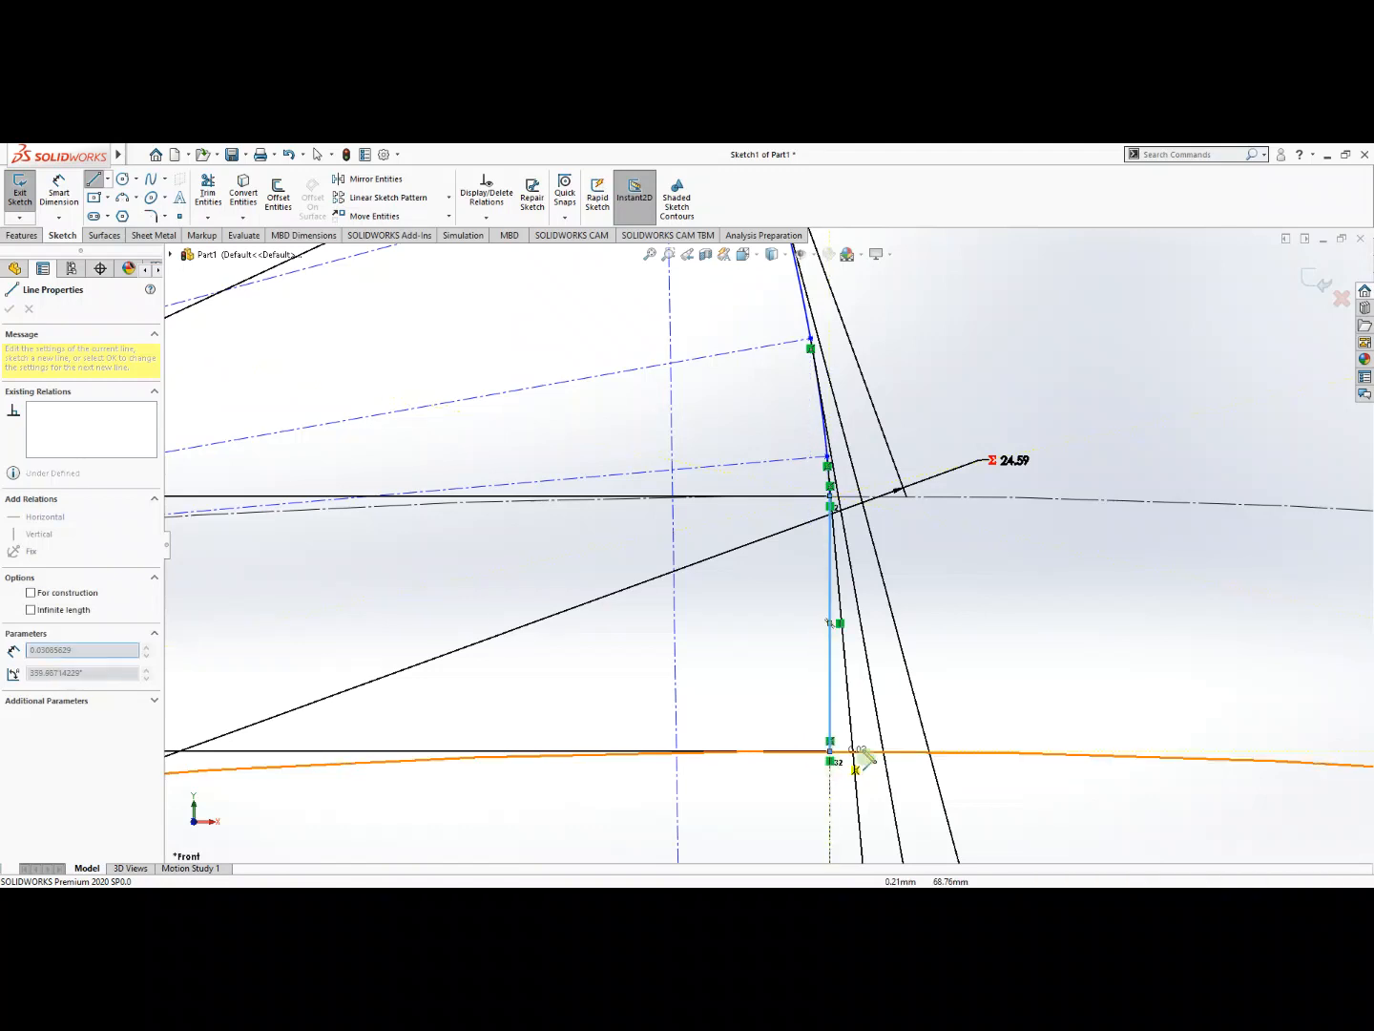
double_click(789, 737)
Sketch a 3 Point Arc of 80 mm radius along the outer circle, joining the upper endpoints of both involute splines.
scroll(758, 671, down, 2)
scroll(758, 671, up, 5)
scroll(758, 670, up, 2)
scroll(720, 491, down, 6)
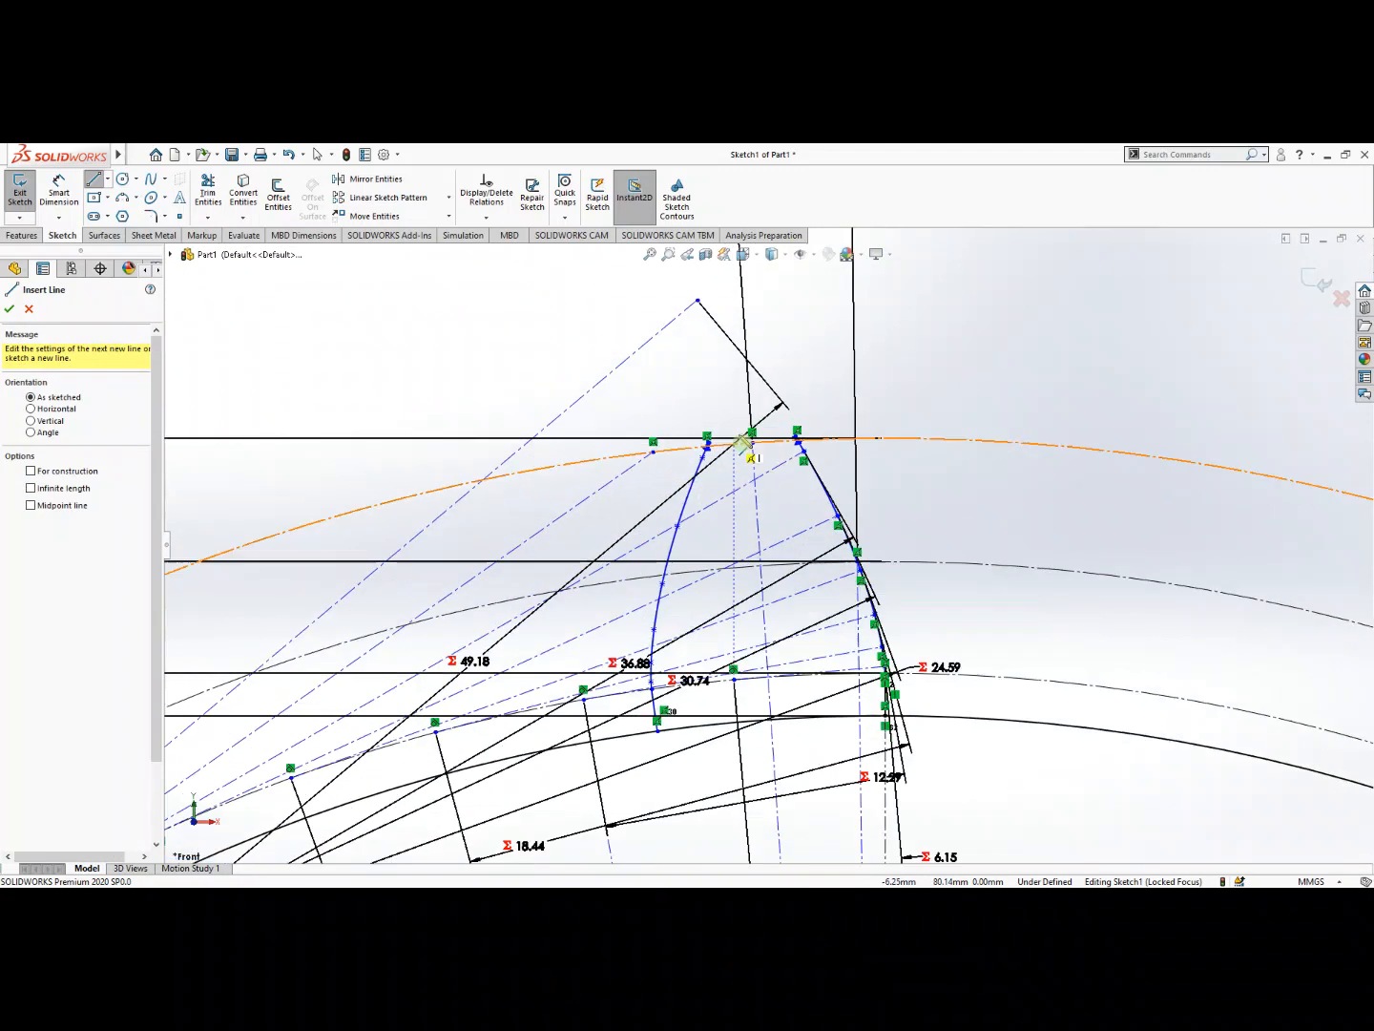
scroll(742, 514, up, 3)
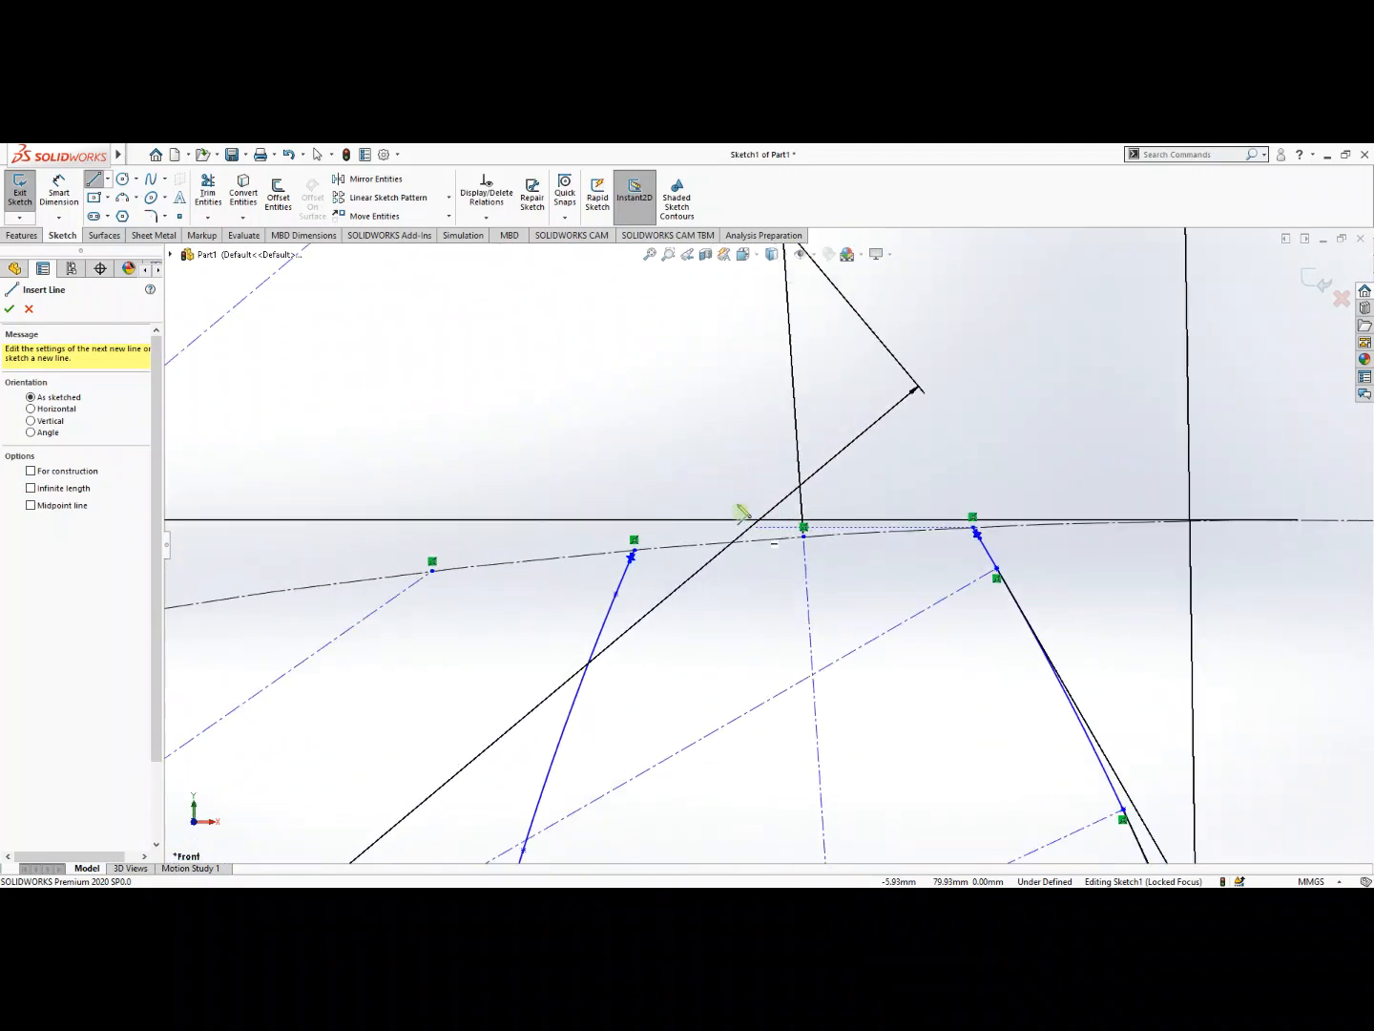
click(137, 199)
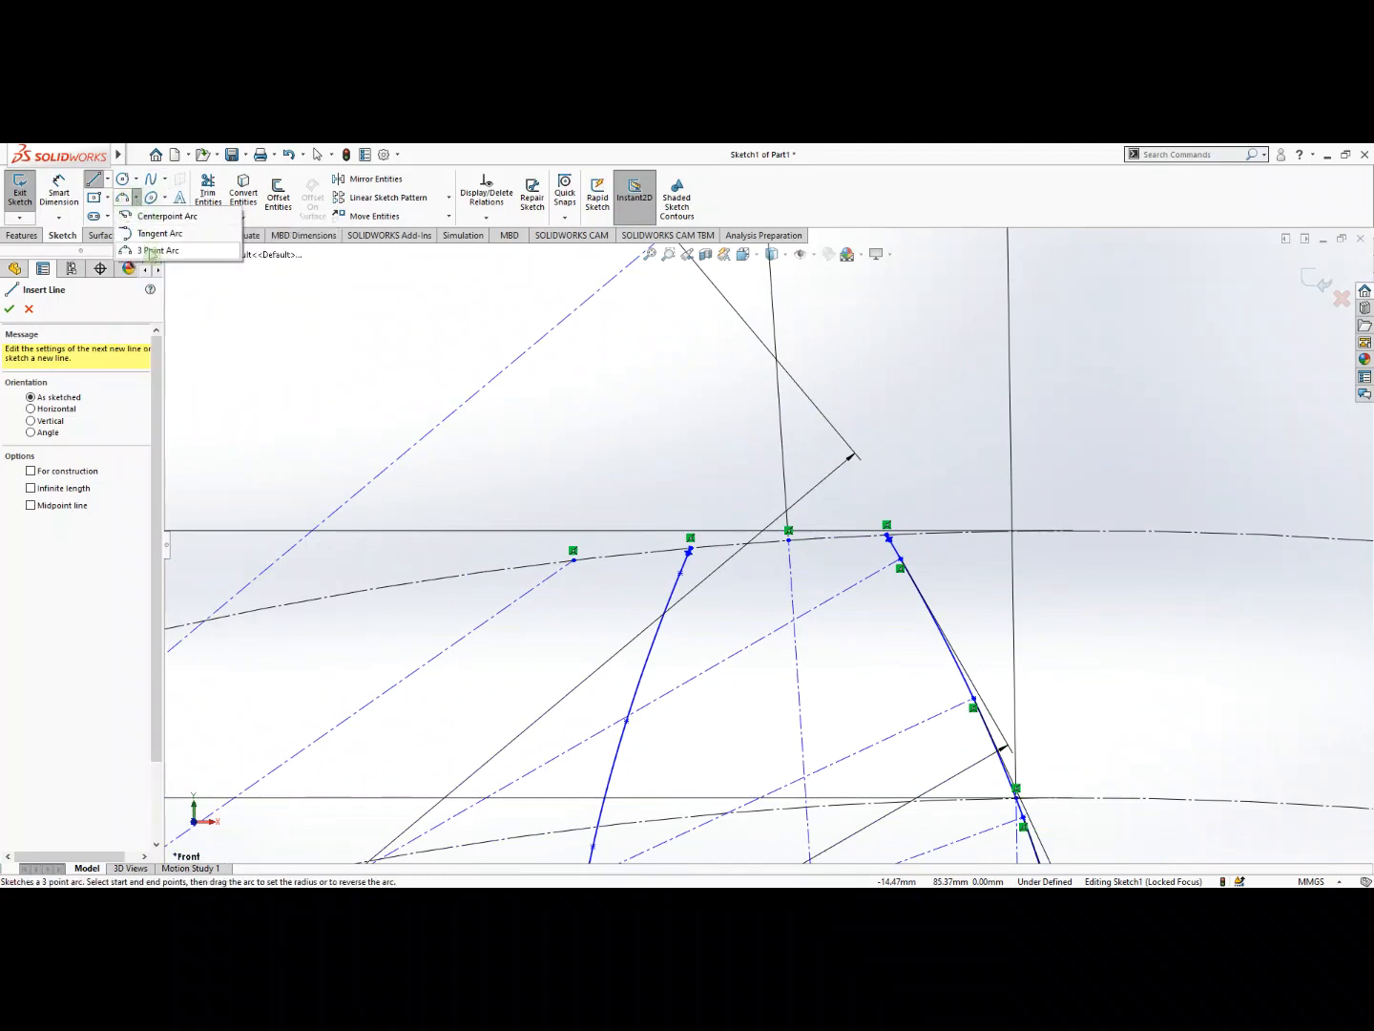
click(150, 251)
click(690, 551)
click(889, 538)
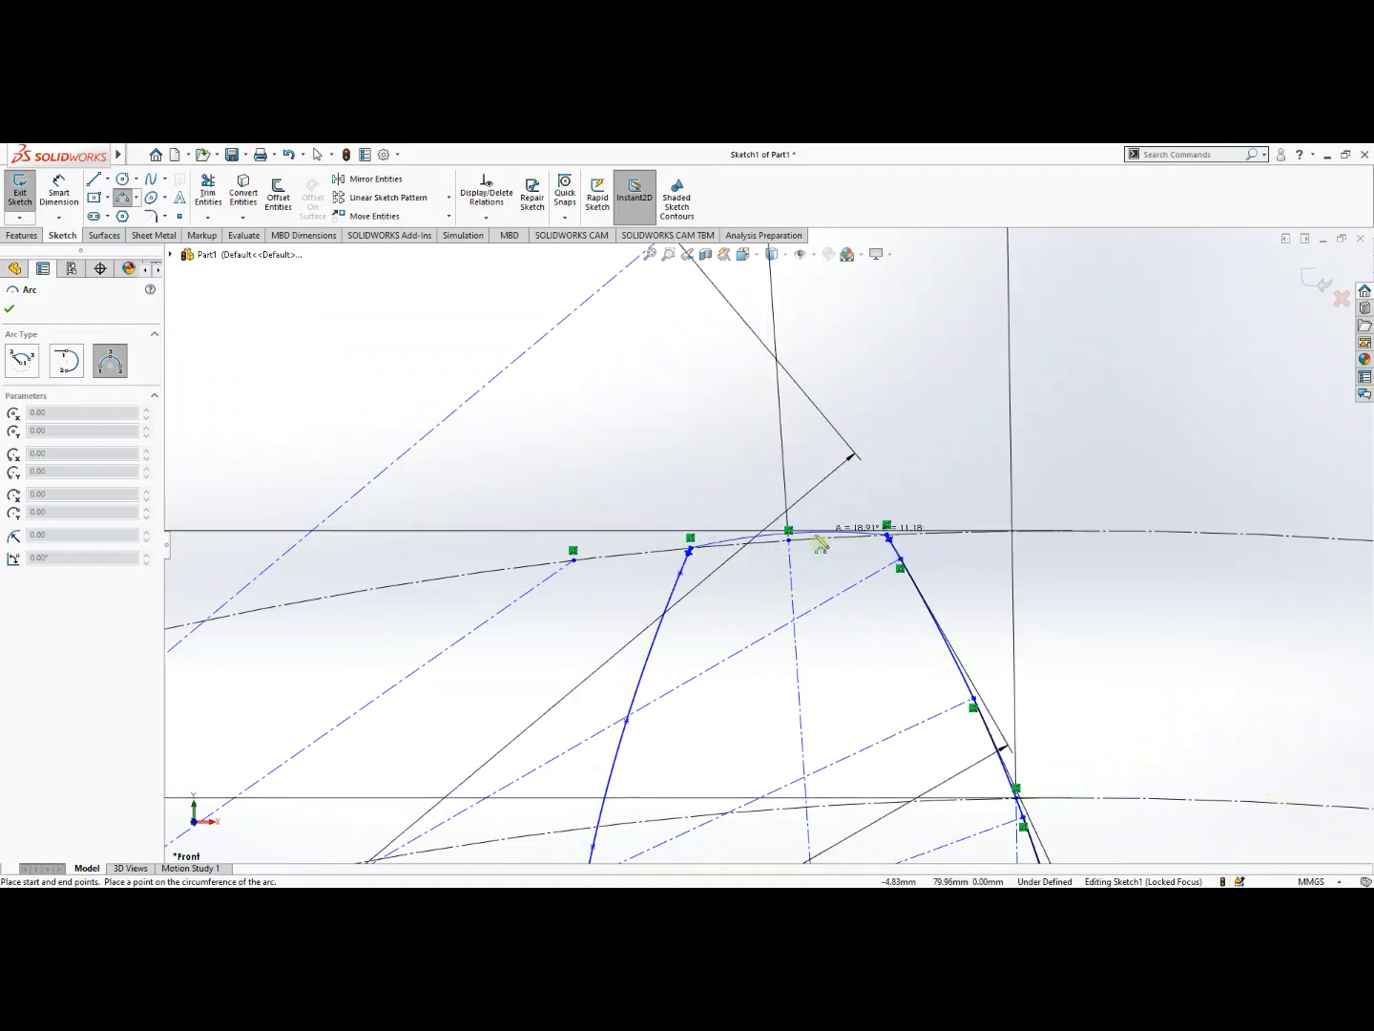
click(792, 544)
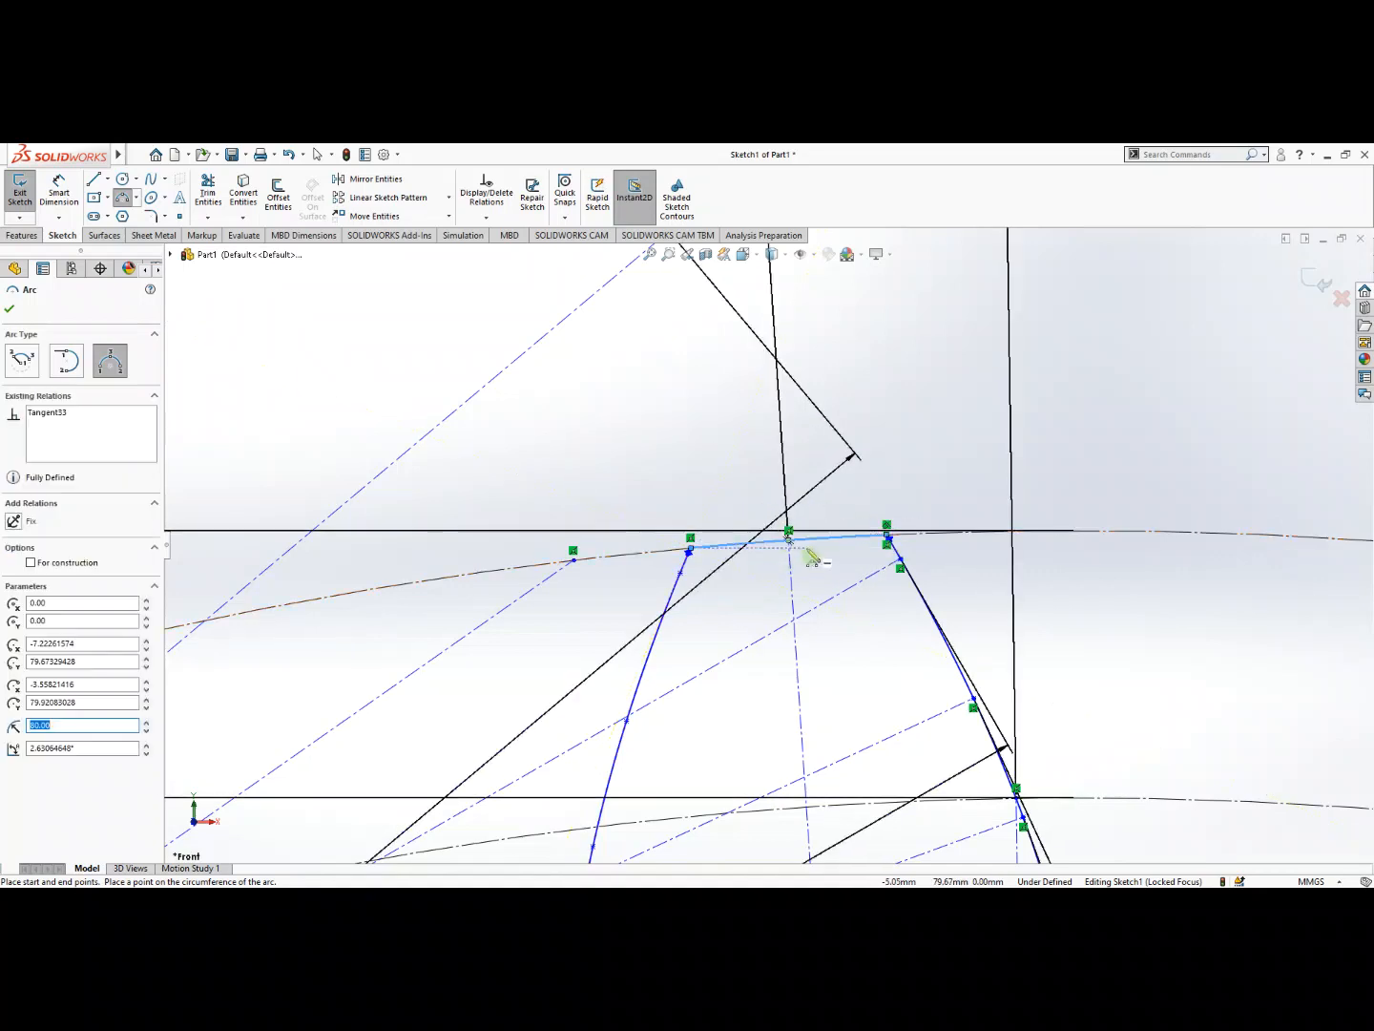
click(9, 310)
Convert the 137.50 mm root circle to construction geometry.
scroll(610, 599, down, 3)
scroll(644, 598, up, 10)
scroll(640, 598, up, 4)
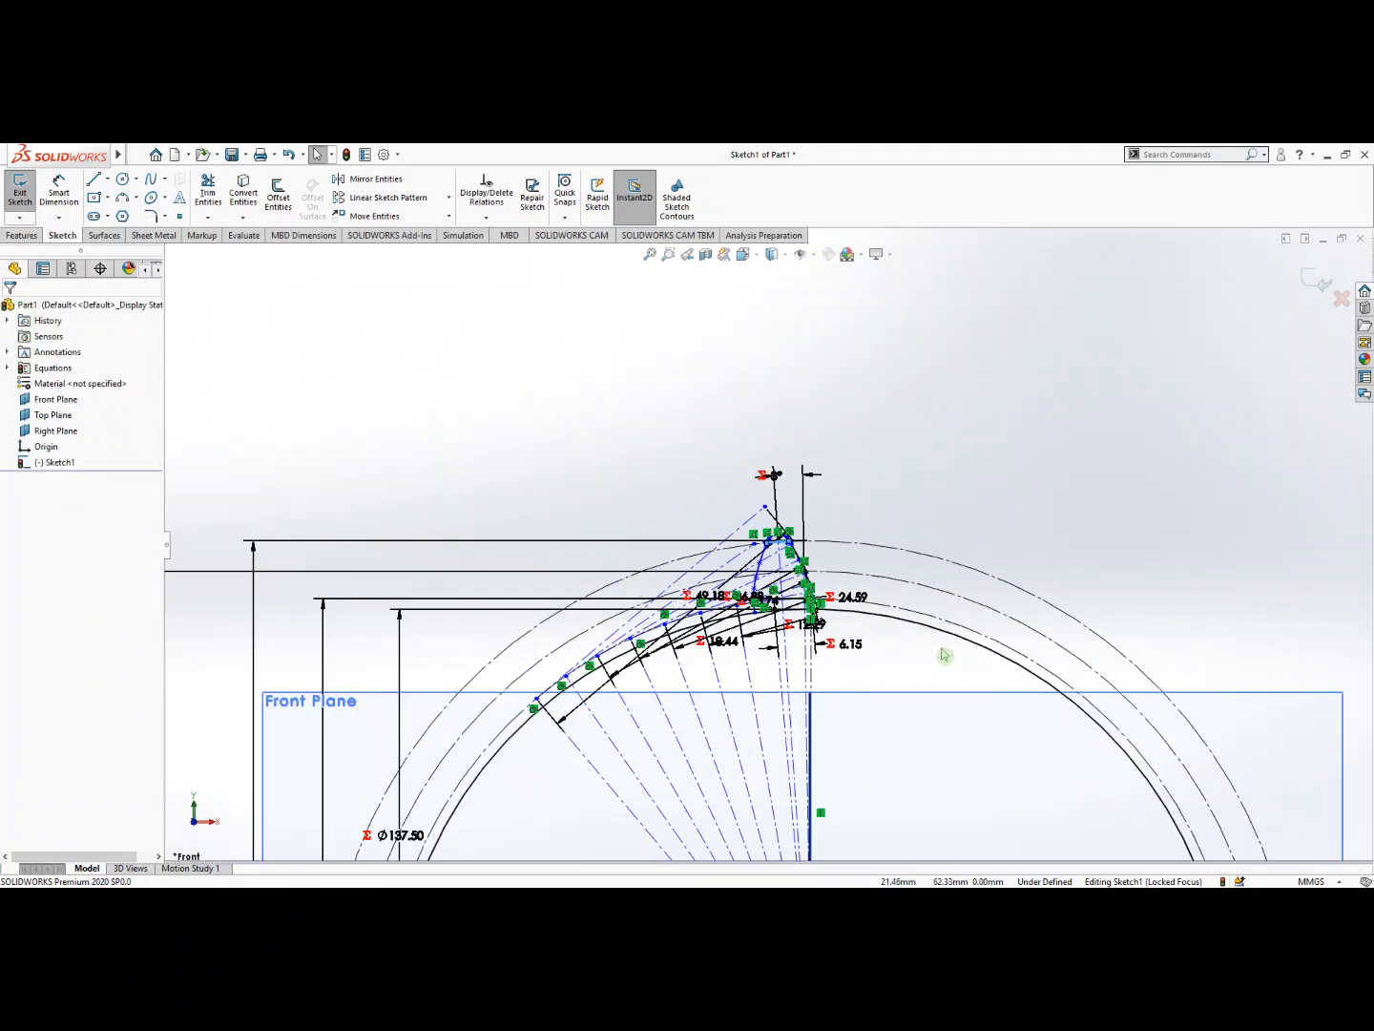
scroll(942, 655, down, 2)
click(912, 611)
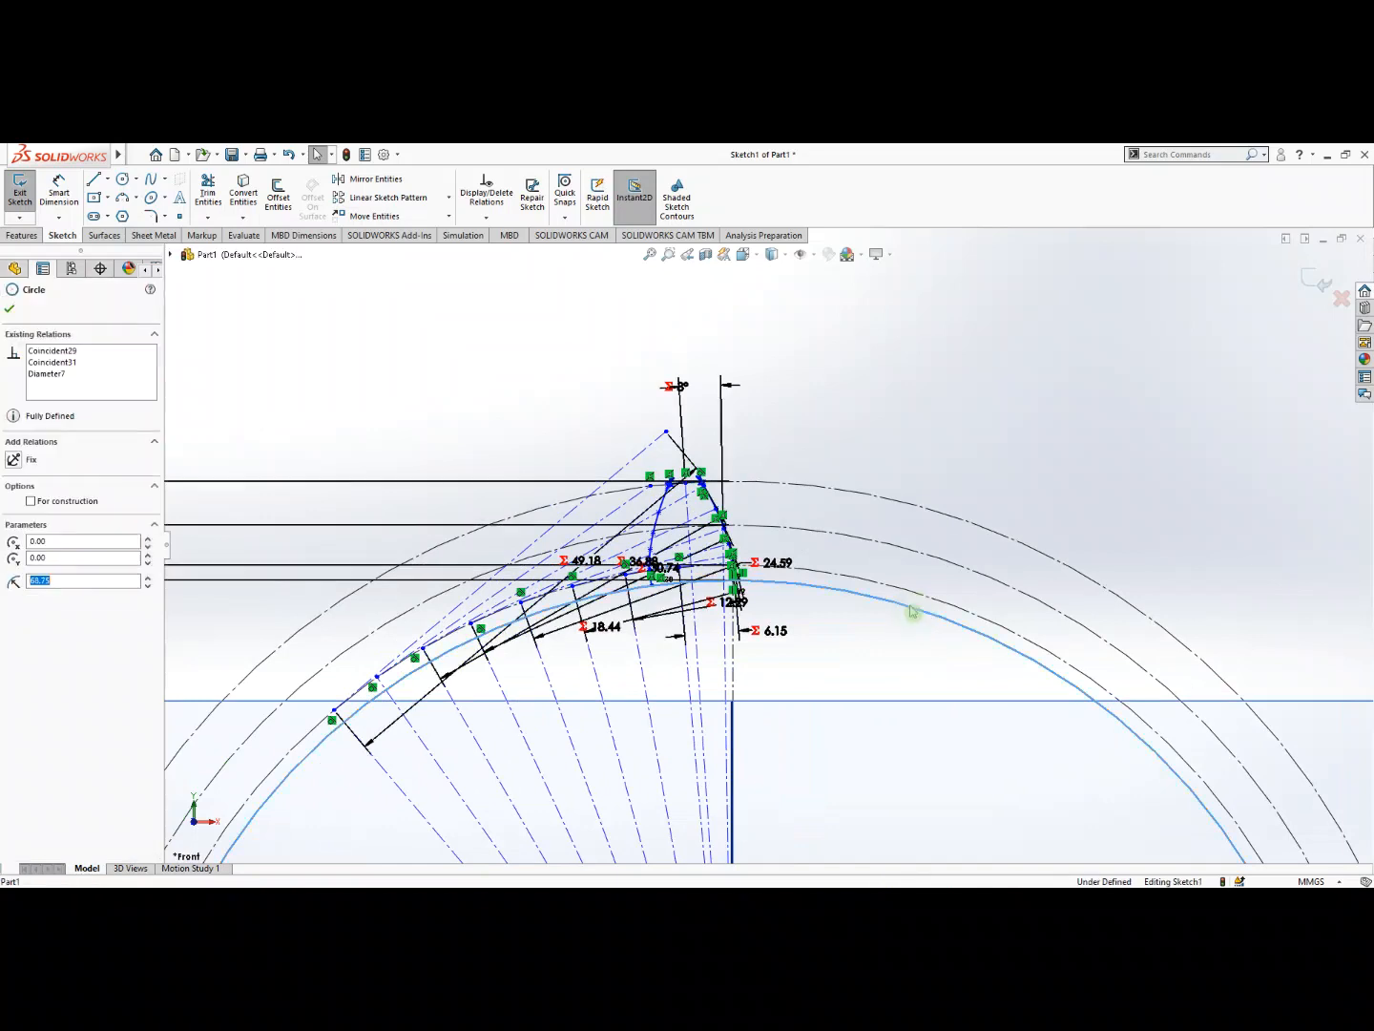
click(973, 563)
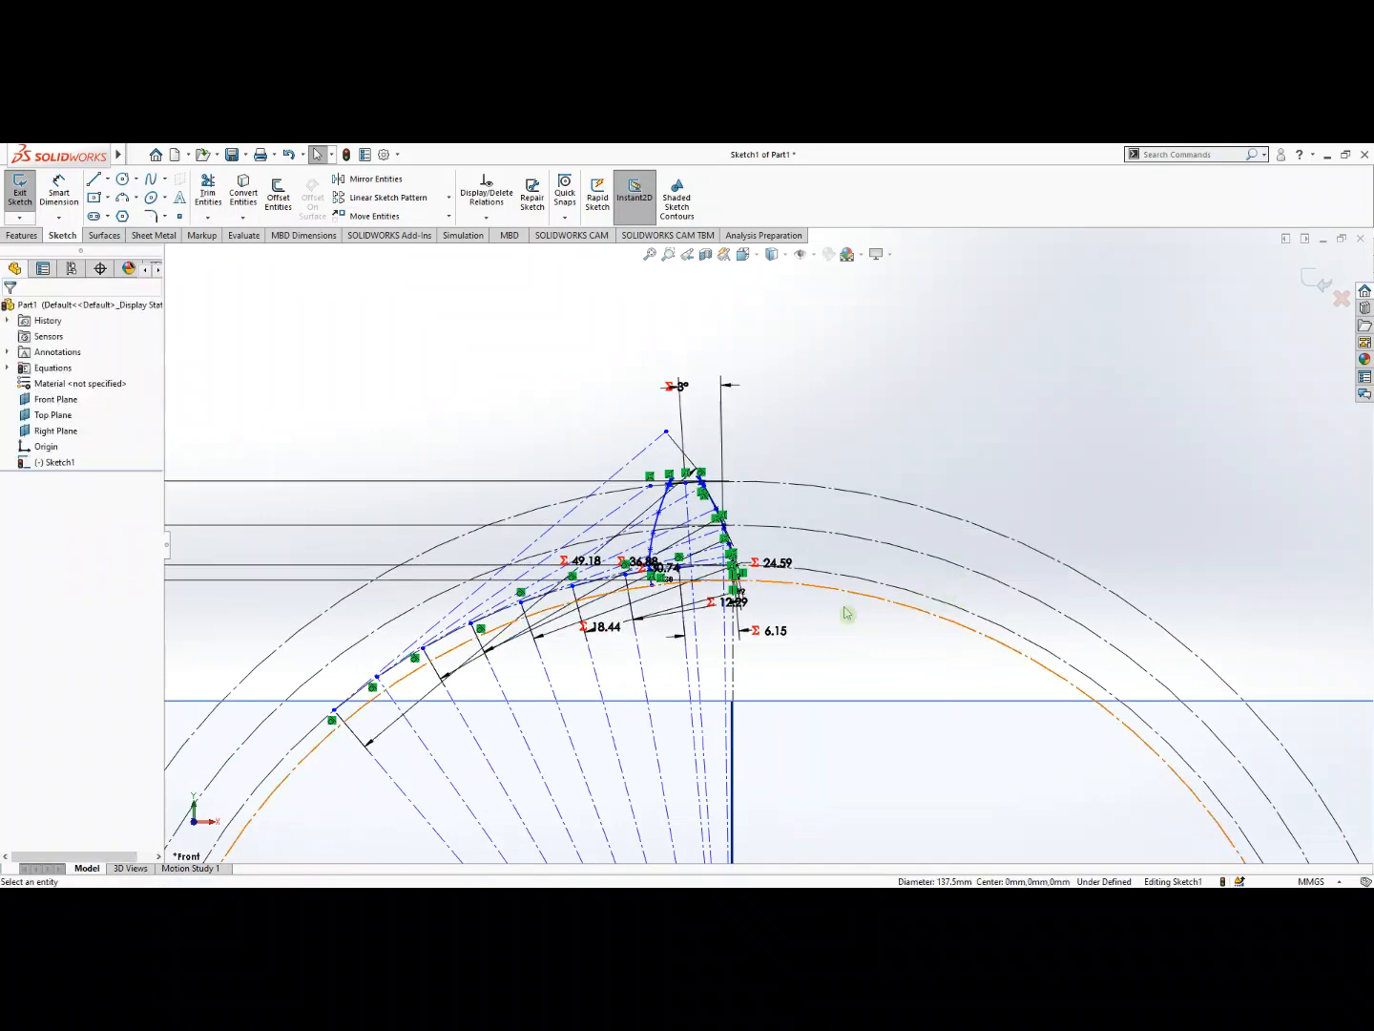
Sketch a 3 Point Arc of 68.75 mm radius along the root circle, joining the lower ends of the two flank lines.
scroll(668, 599, down, 5)
scroll(687, 597, down, 1)
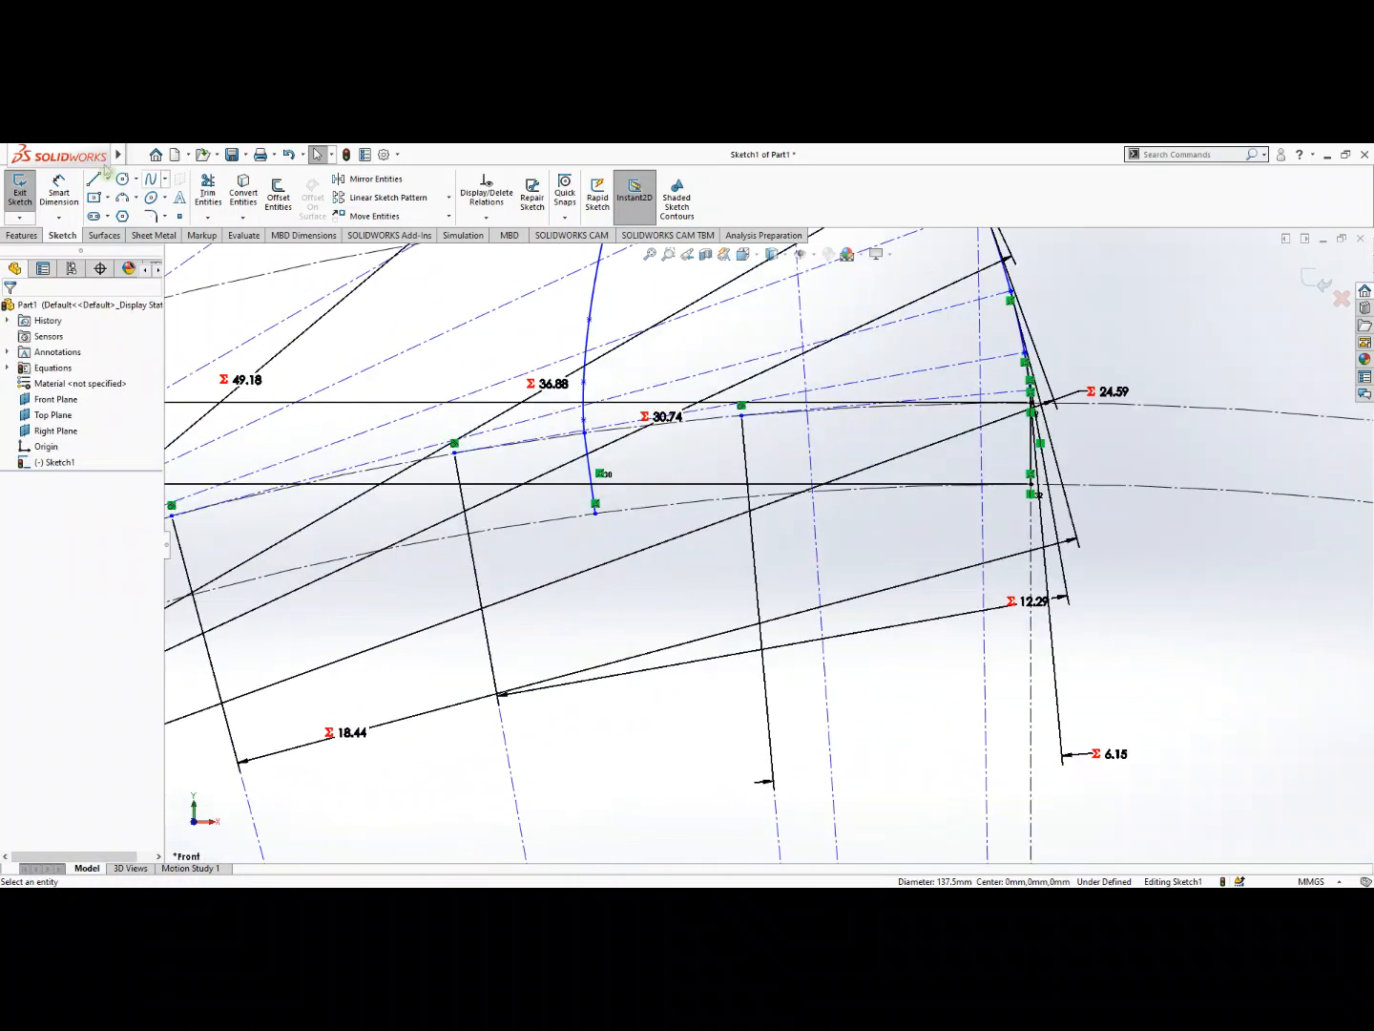
click(123, 197)
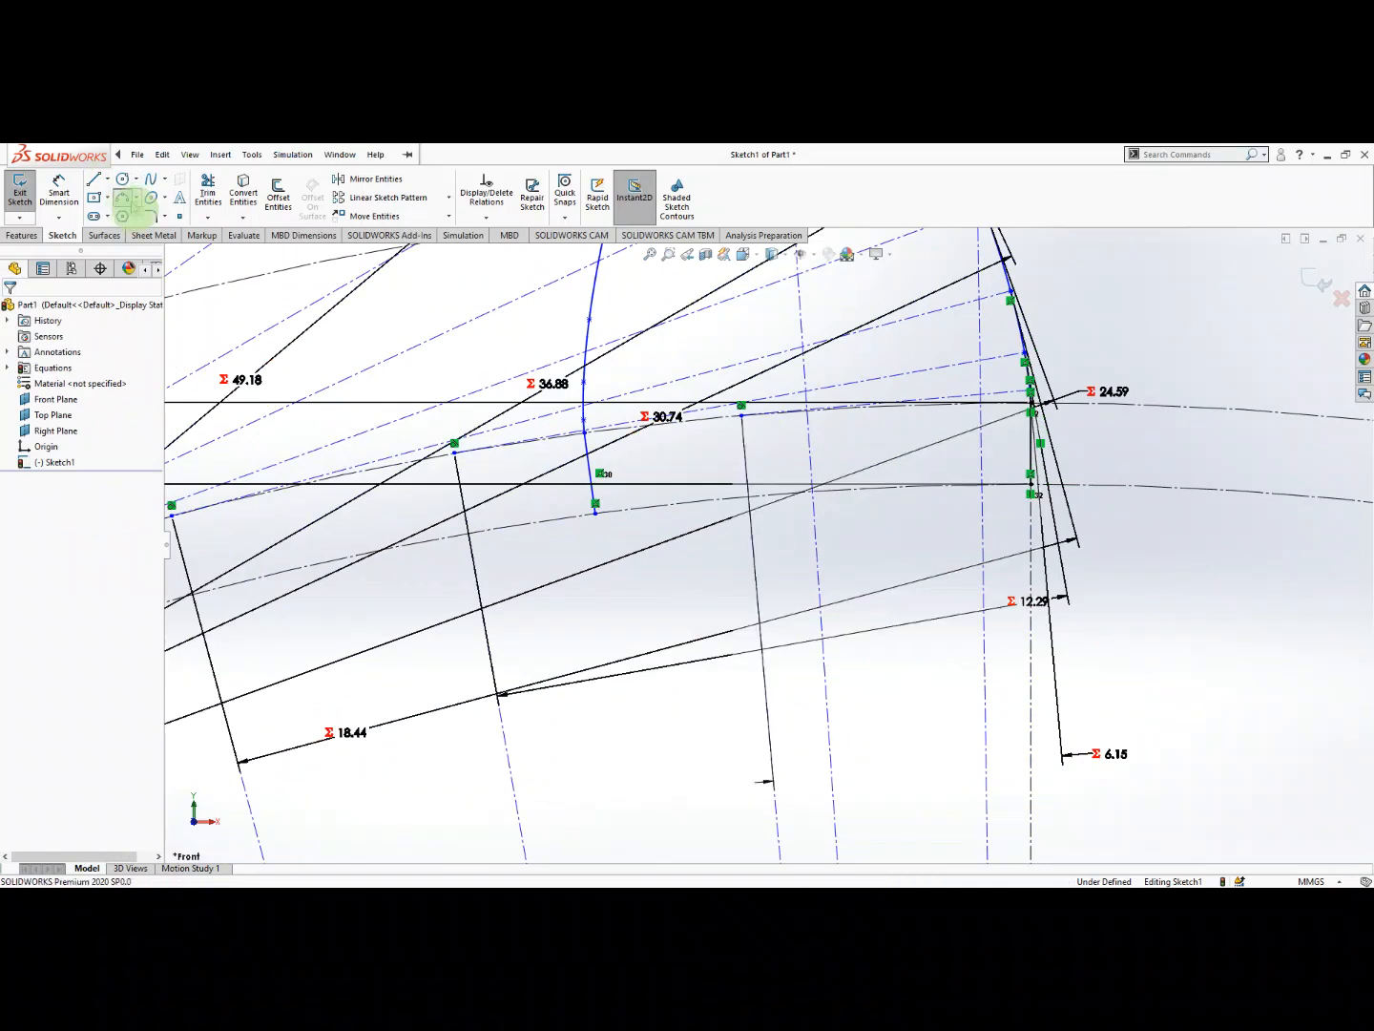
click(594, 512)
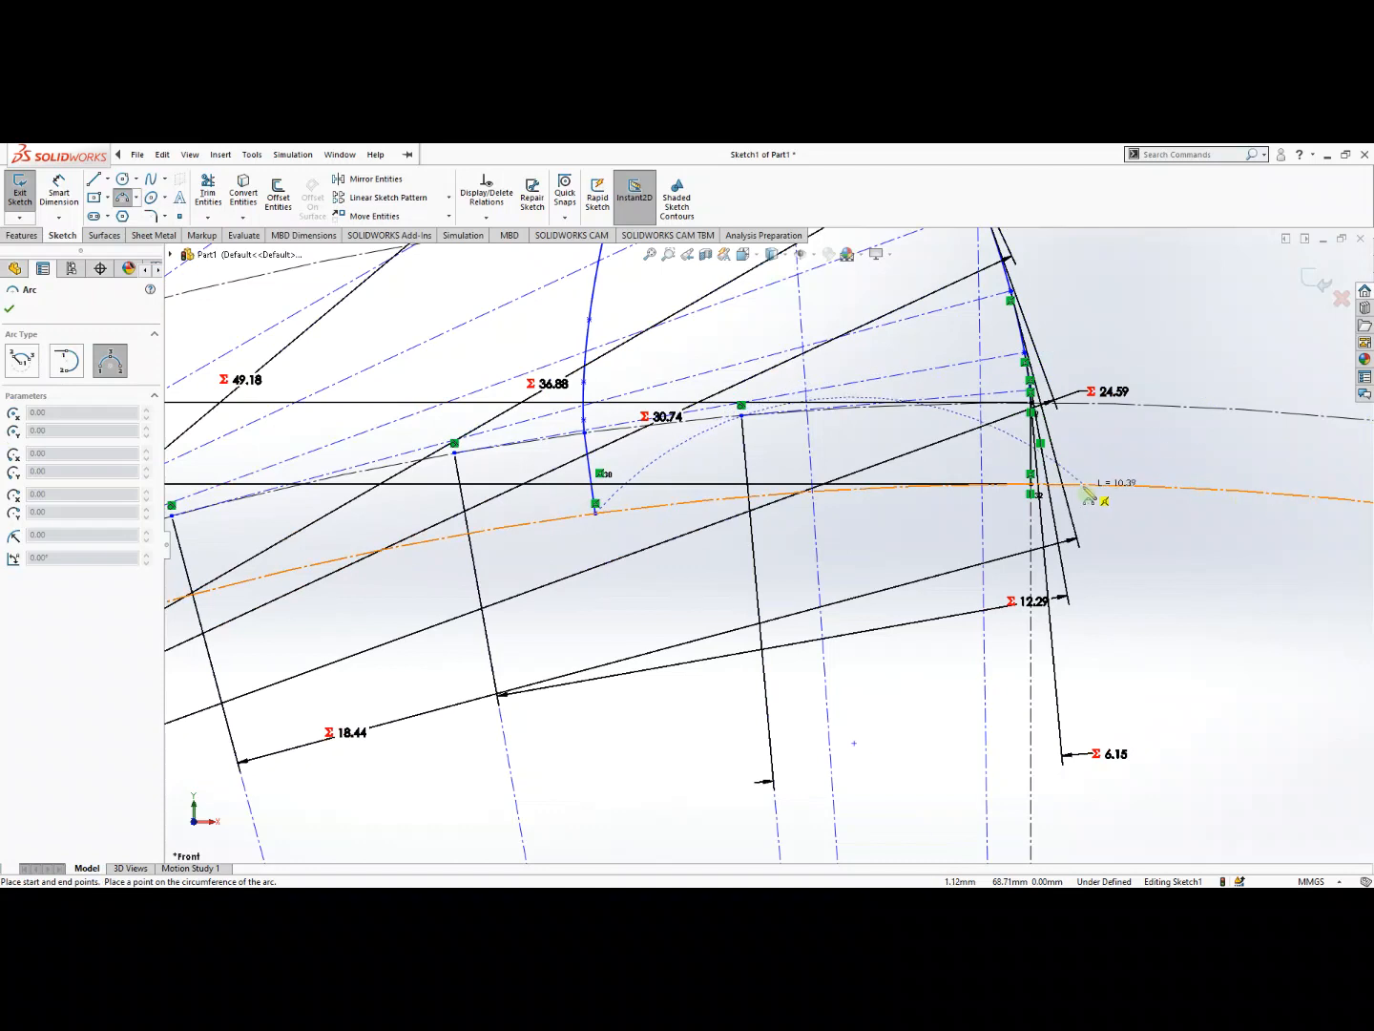
click(1031, 492)
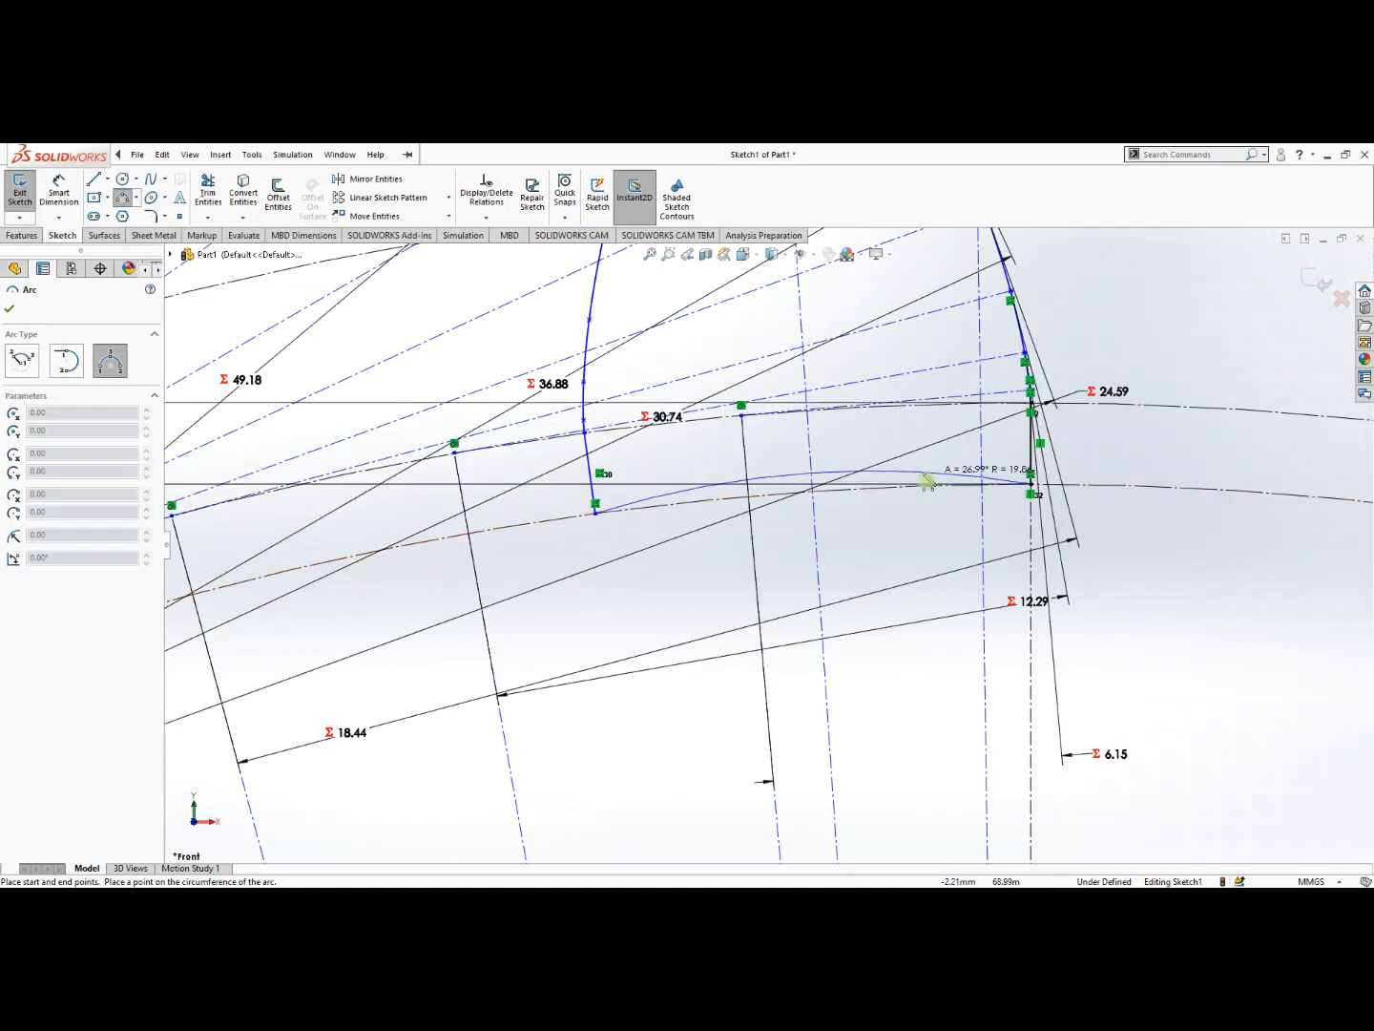
click(813, 492)
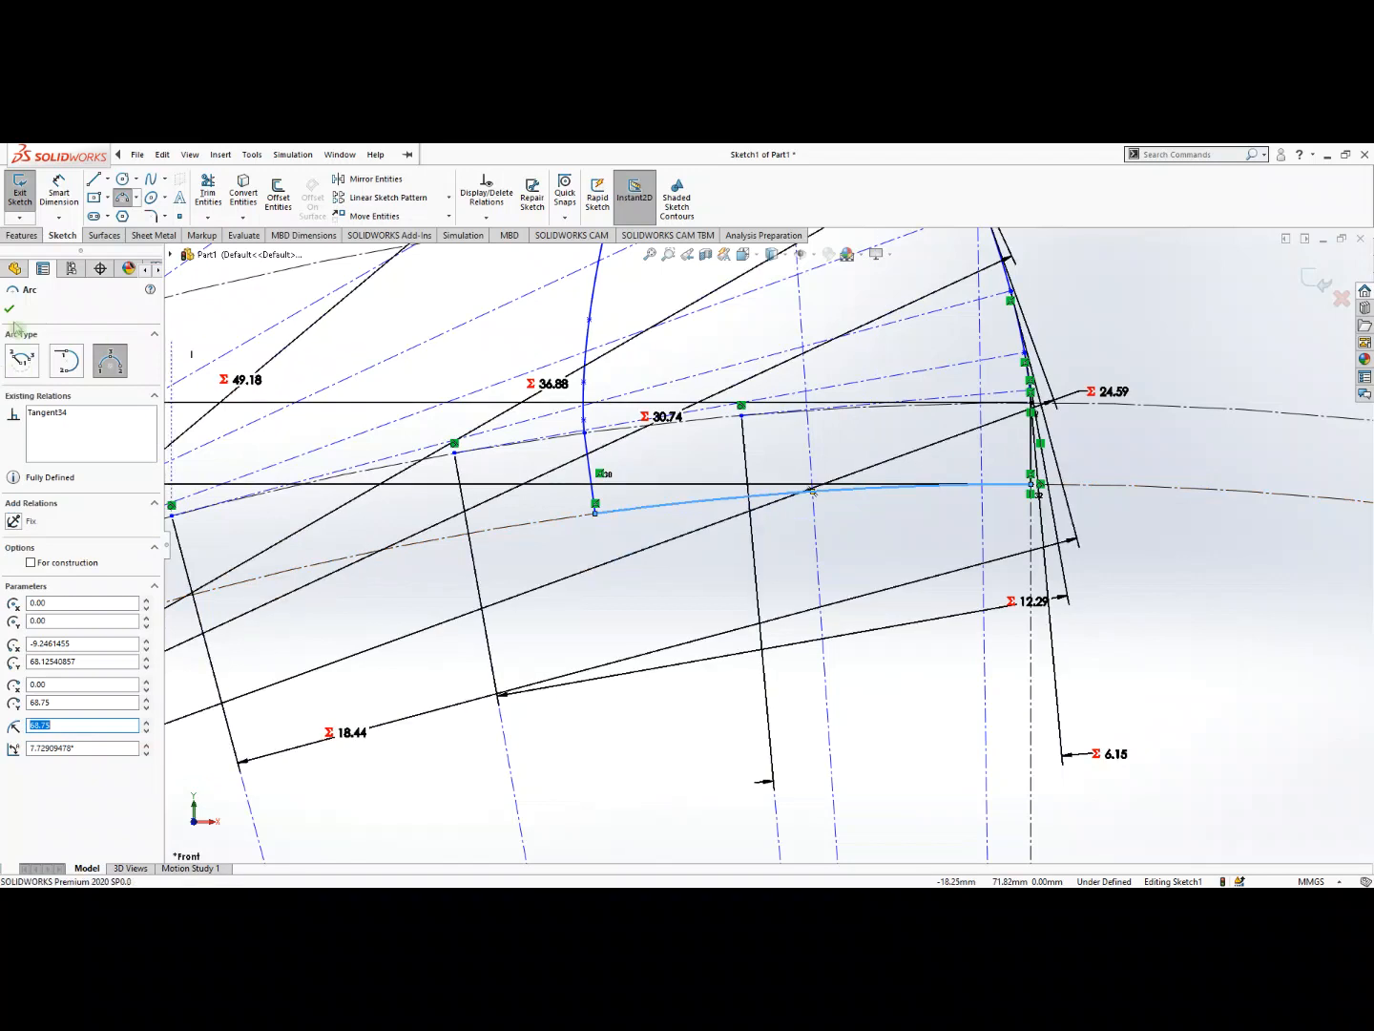
key(Escape)
Check the closed tooth outline and exit the tooth profile sketch.
scroll(869, 545, up, 10)
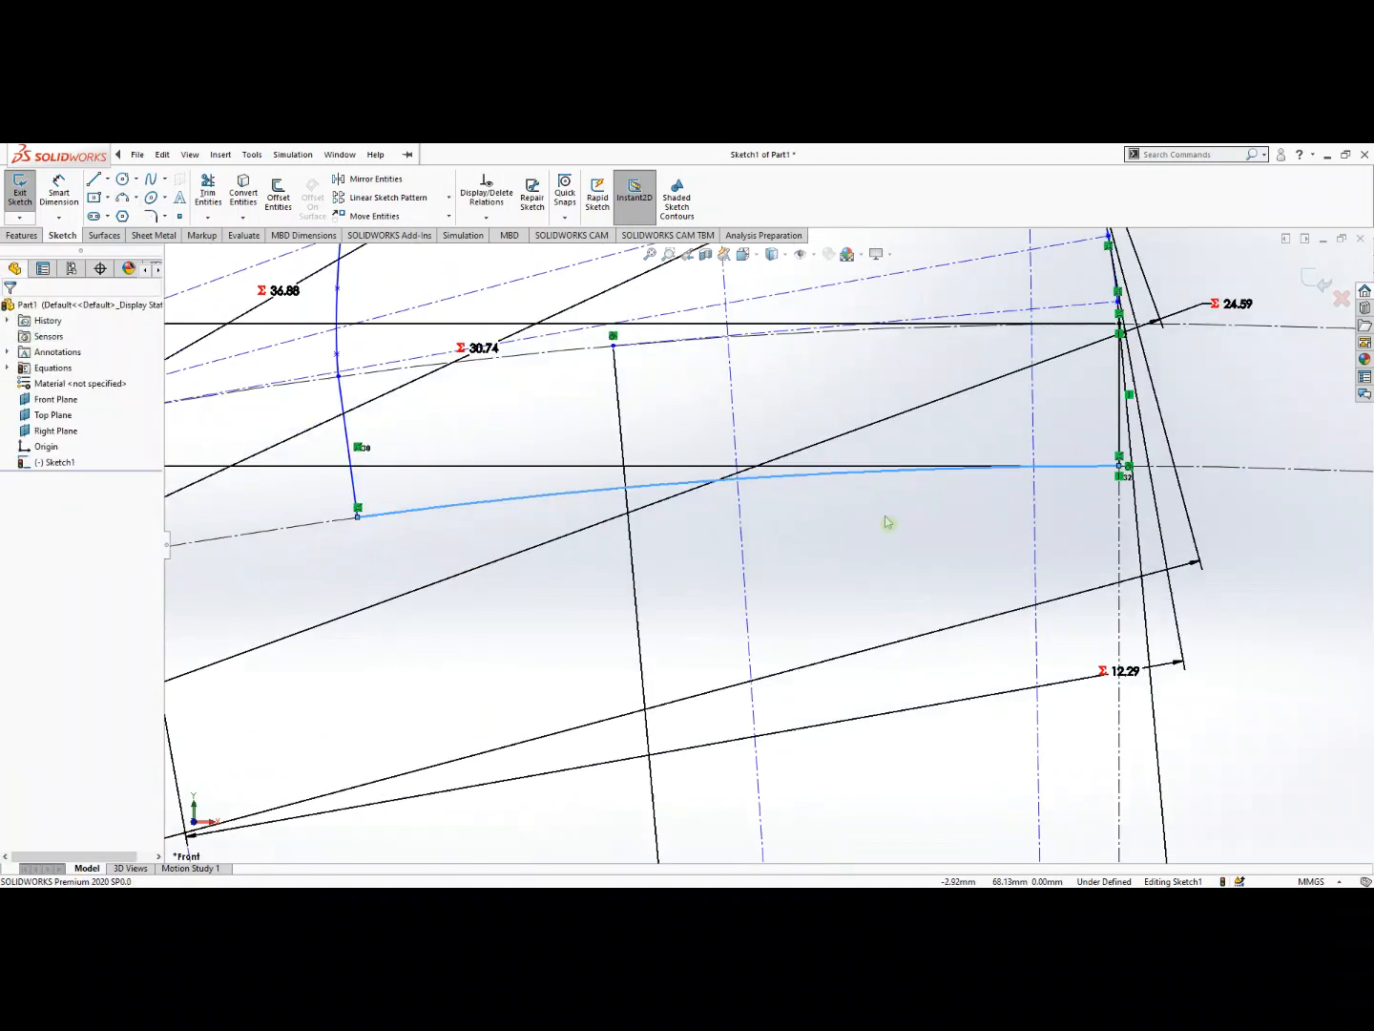
scroll(886, 521, up, 8)
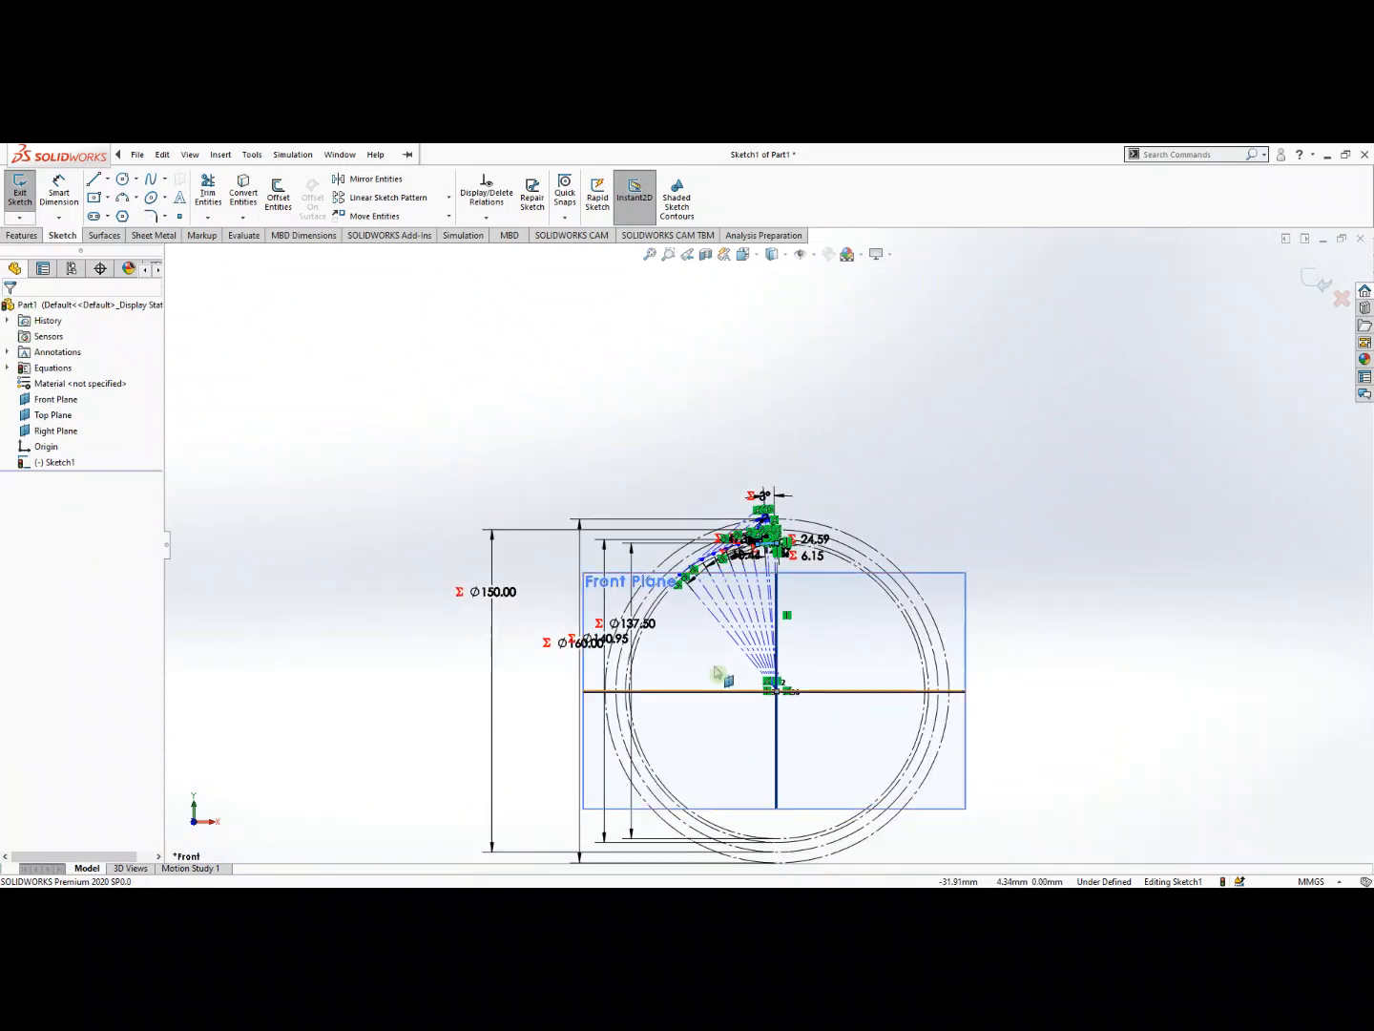
scroll(730, 615, down, 4)
scroll(907, 399, down, 2)
scroll(905, 397, down, 3)
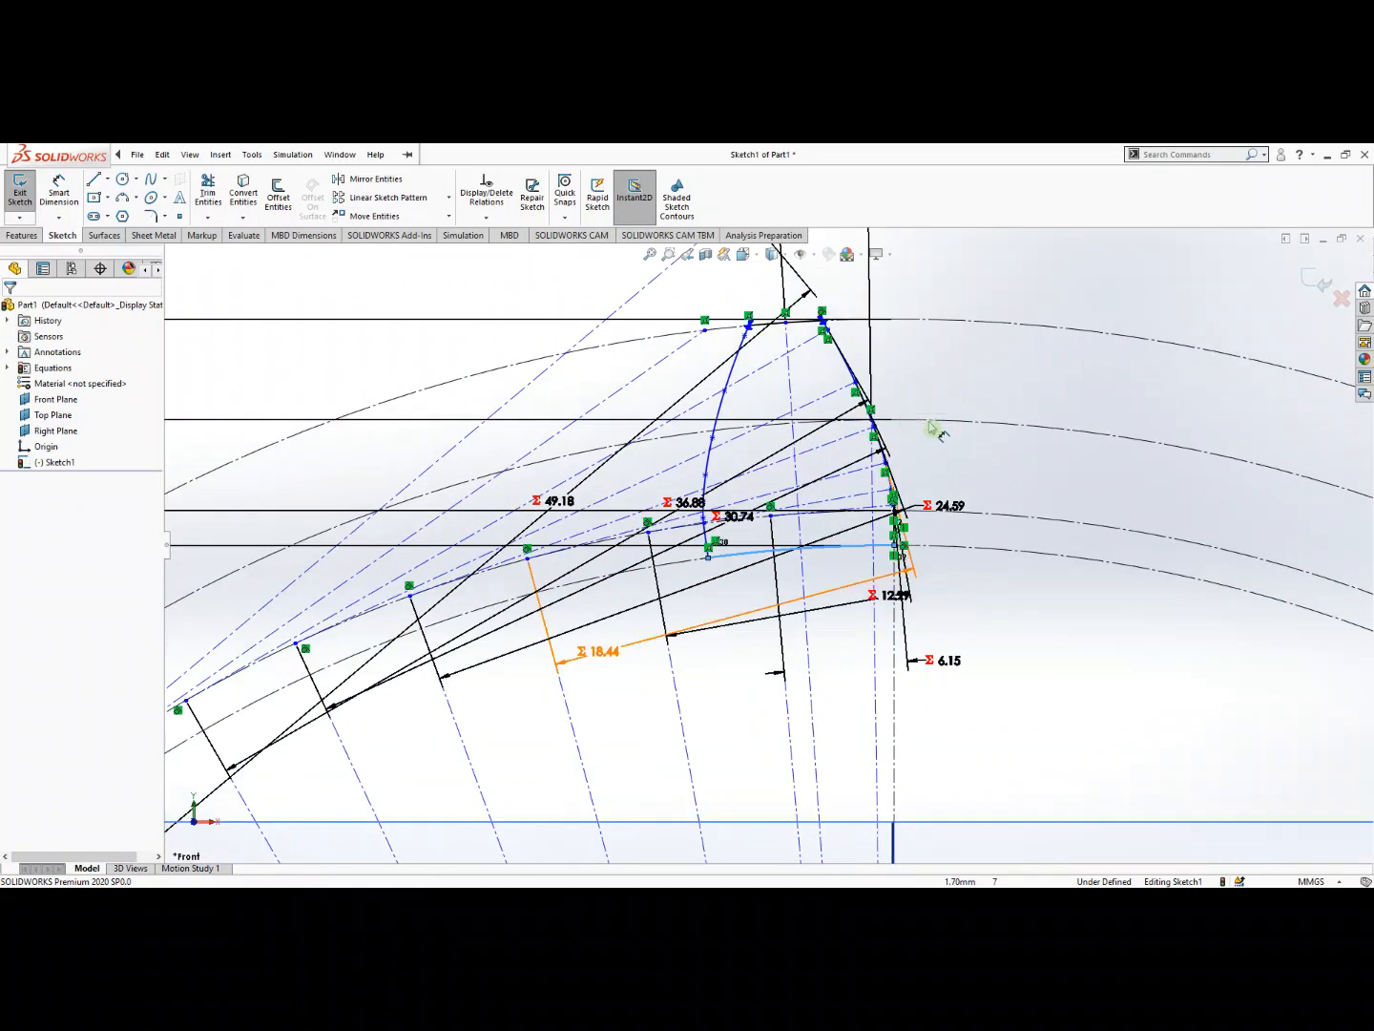
scroll(778, 549, down, 2)
scroll(777, 549, up, 5)
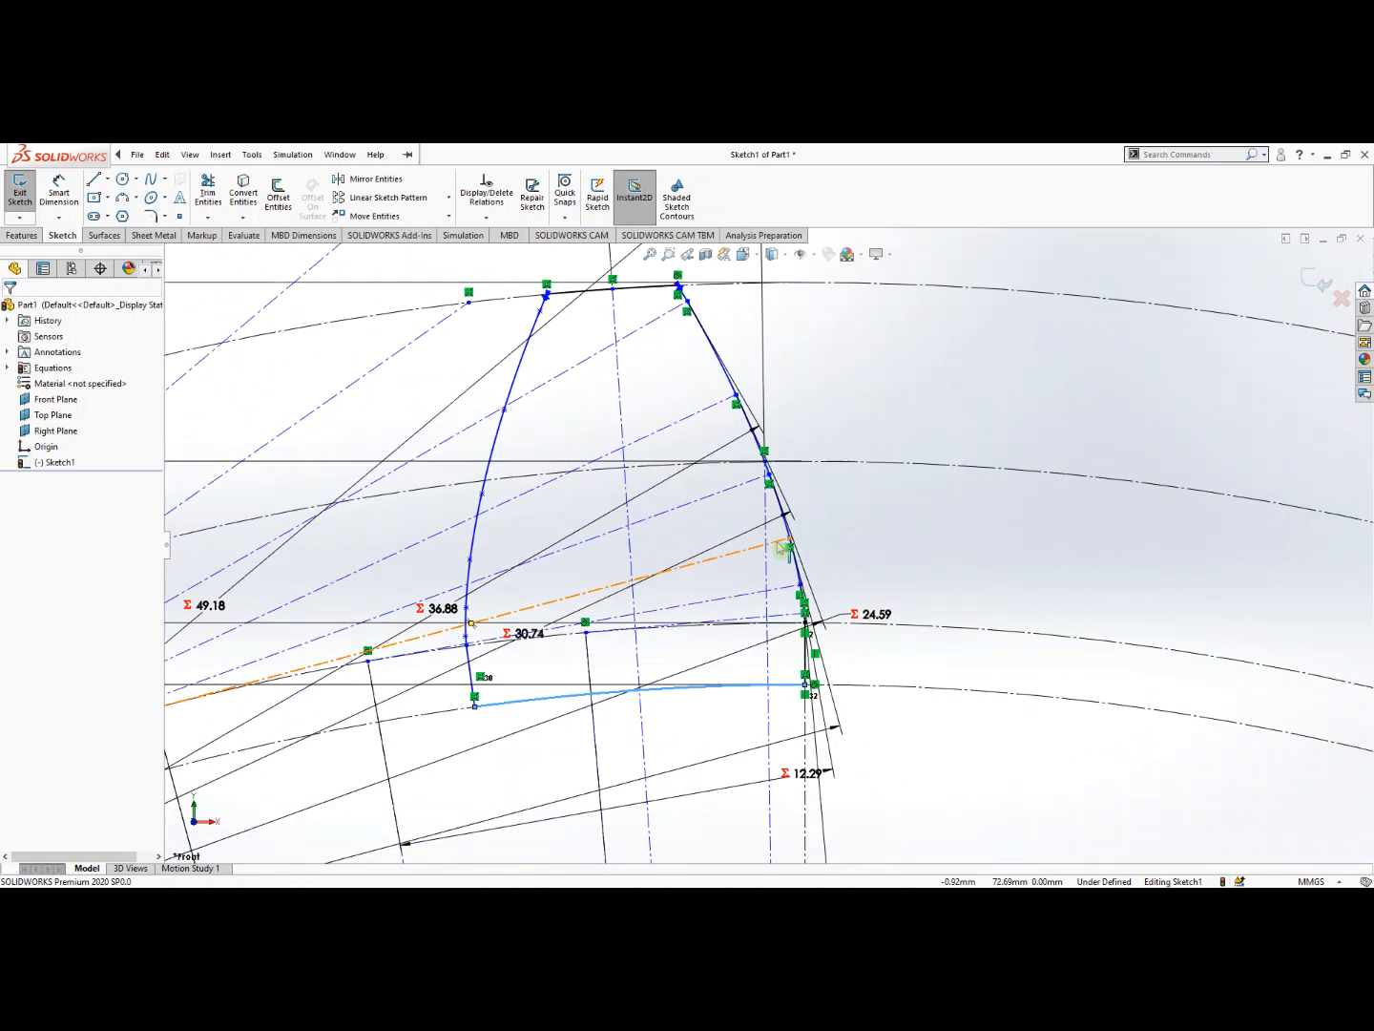
click(1312, 282)
scroll(704, 439, down, 3)
scroll(706, 441, up, 6)
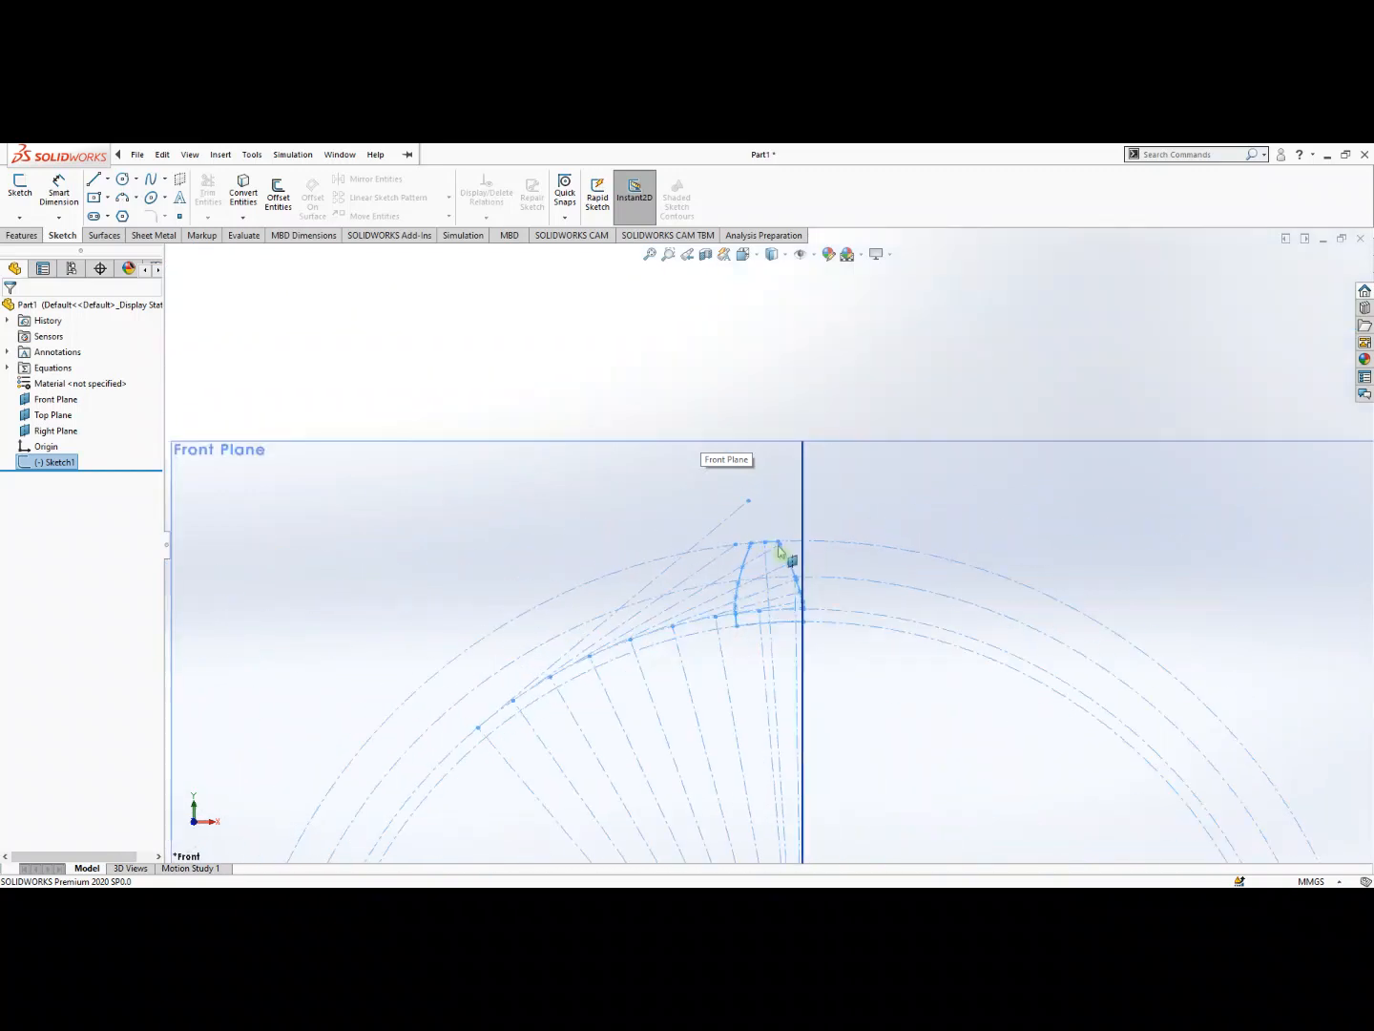
scroll(952, 730, up, 3)
scroll(912, 709, up, 2)
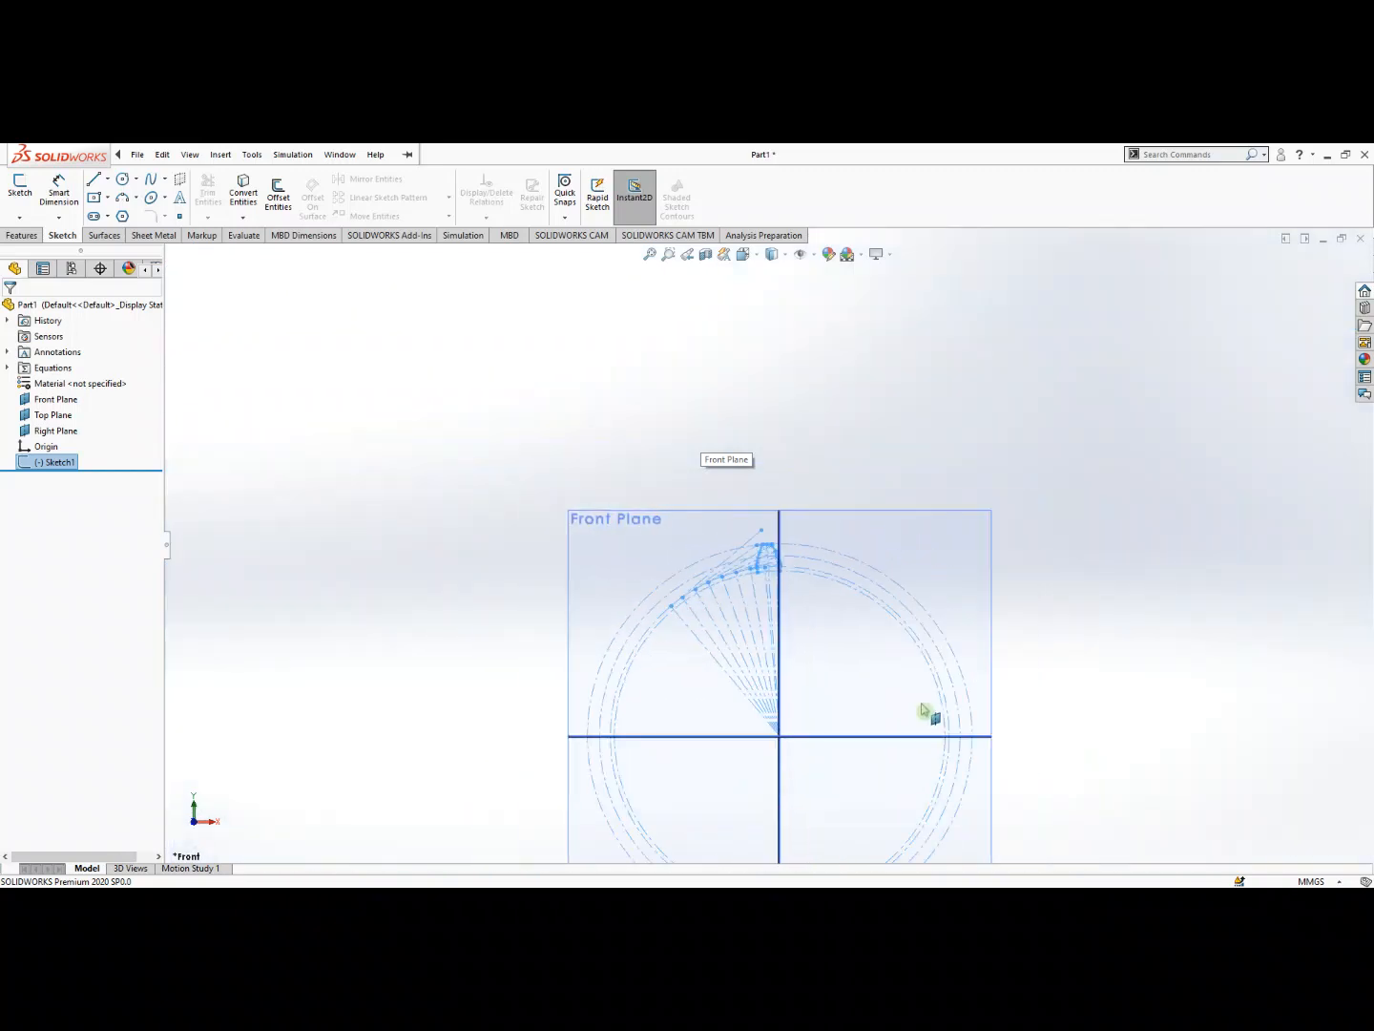
scroll(902, 717, up, 2)
scroll(882, 723, down, 4)
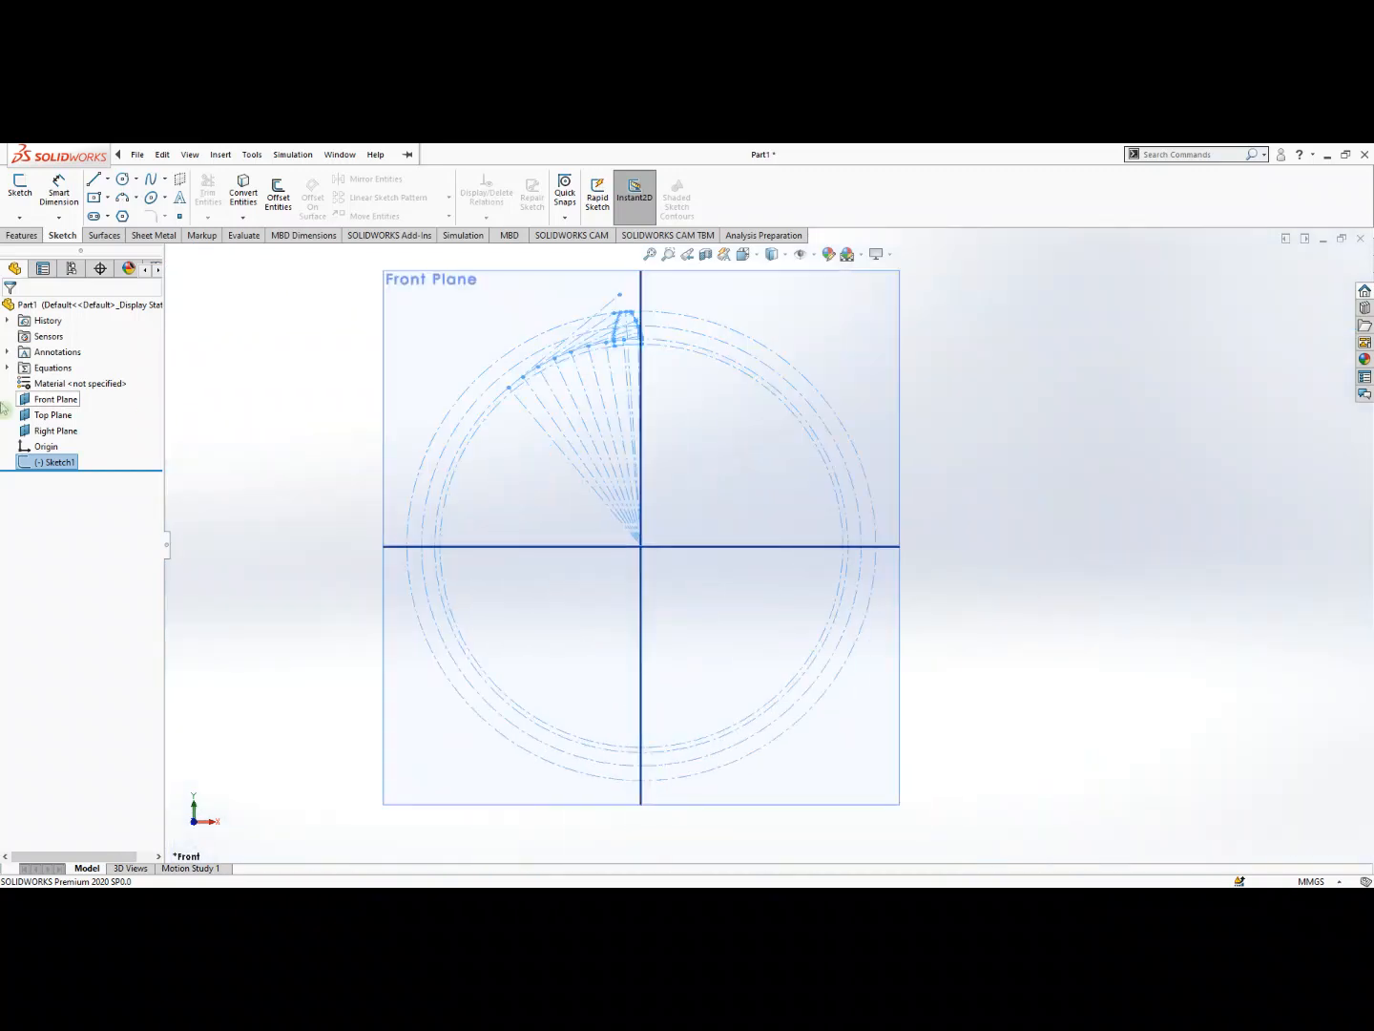
click(21, 183)
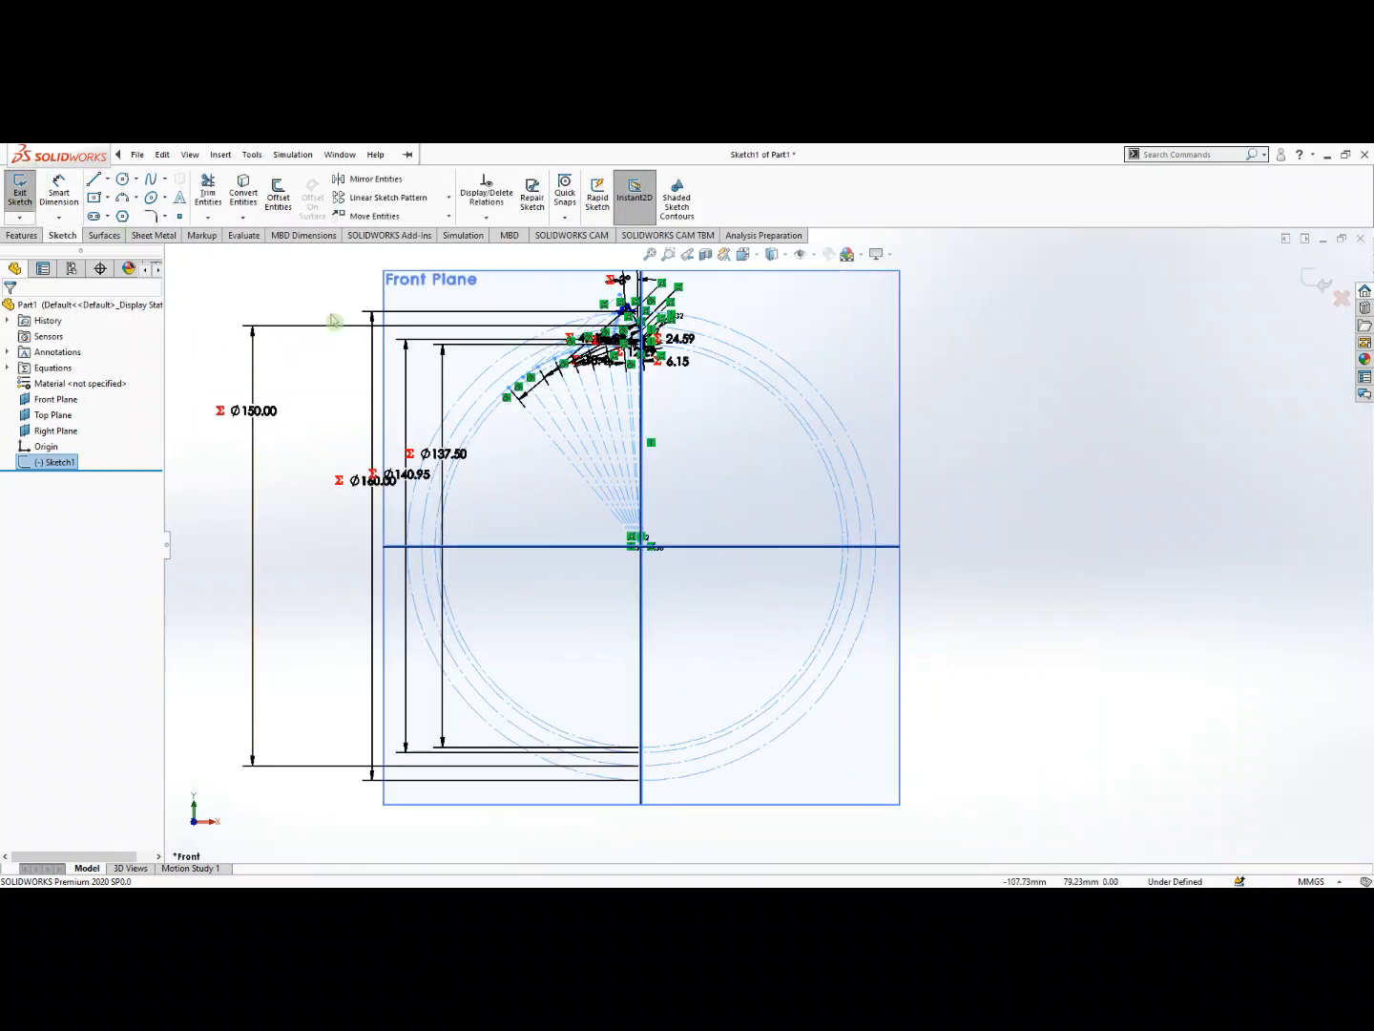
click(399, 292)
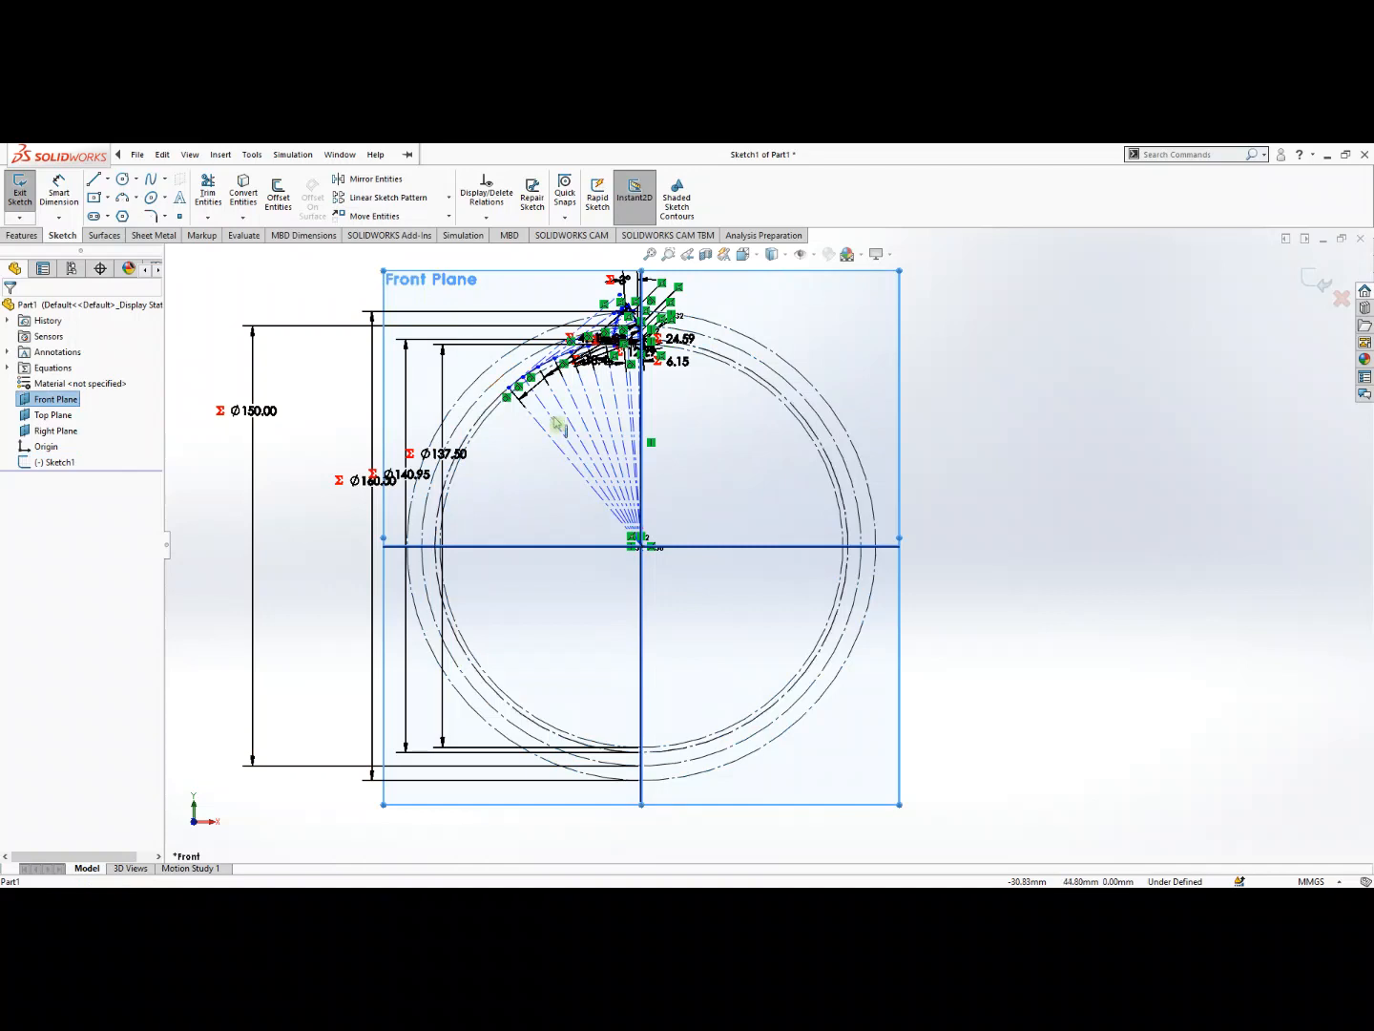
click(1327, 286)
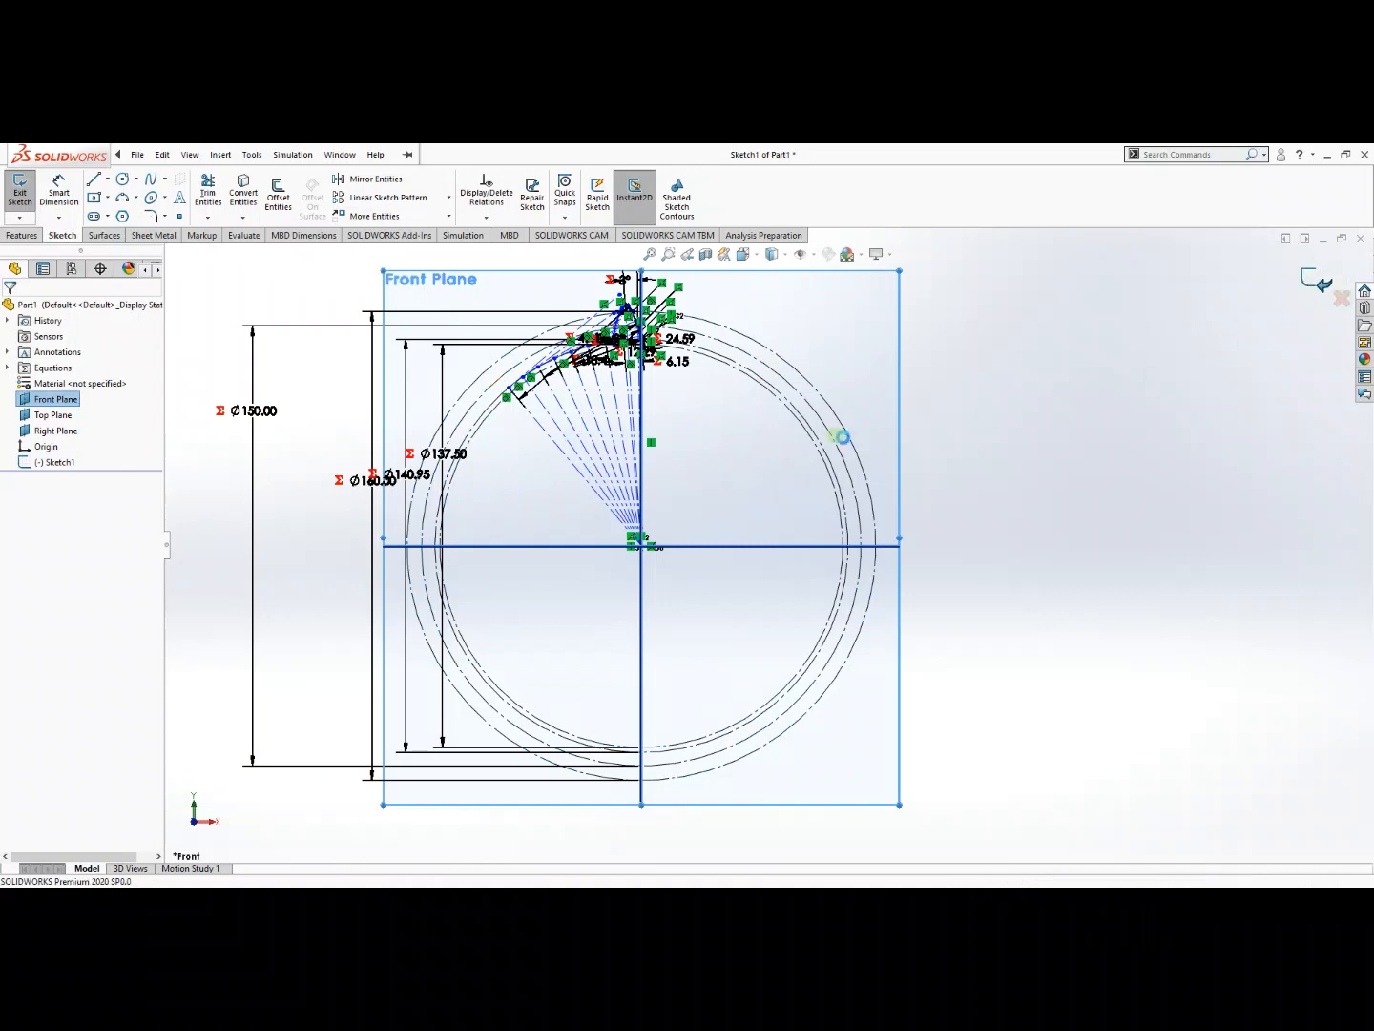
Create a new sketch on the Front Plane with a 68.75 mm radius circle centred on the origin, and exit the sketch.
click(67, 400)
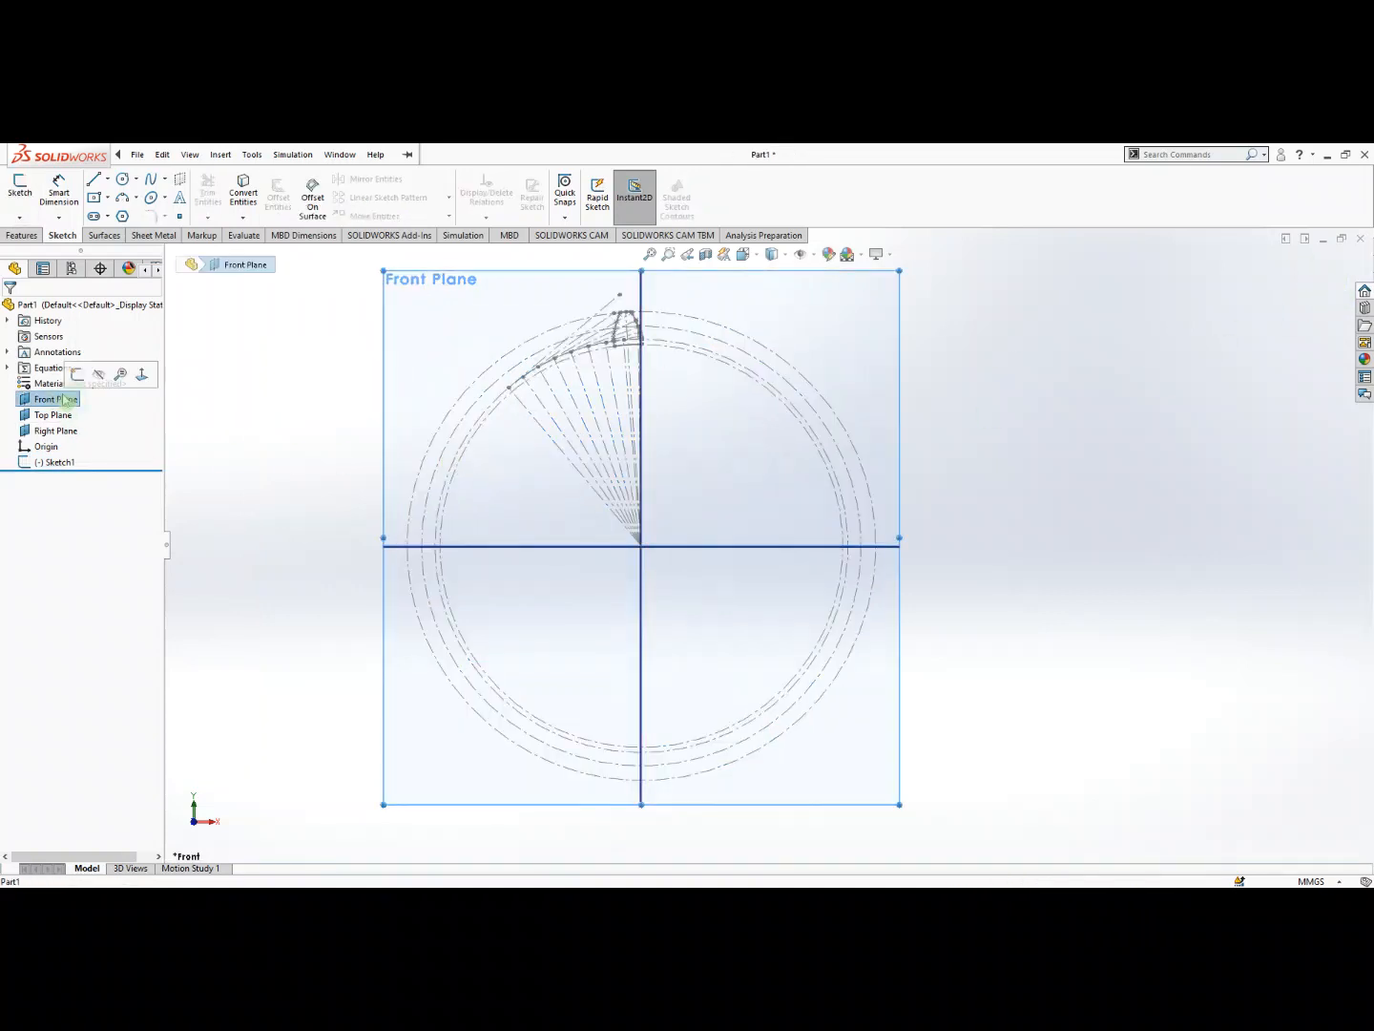
click(14, 187)
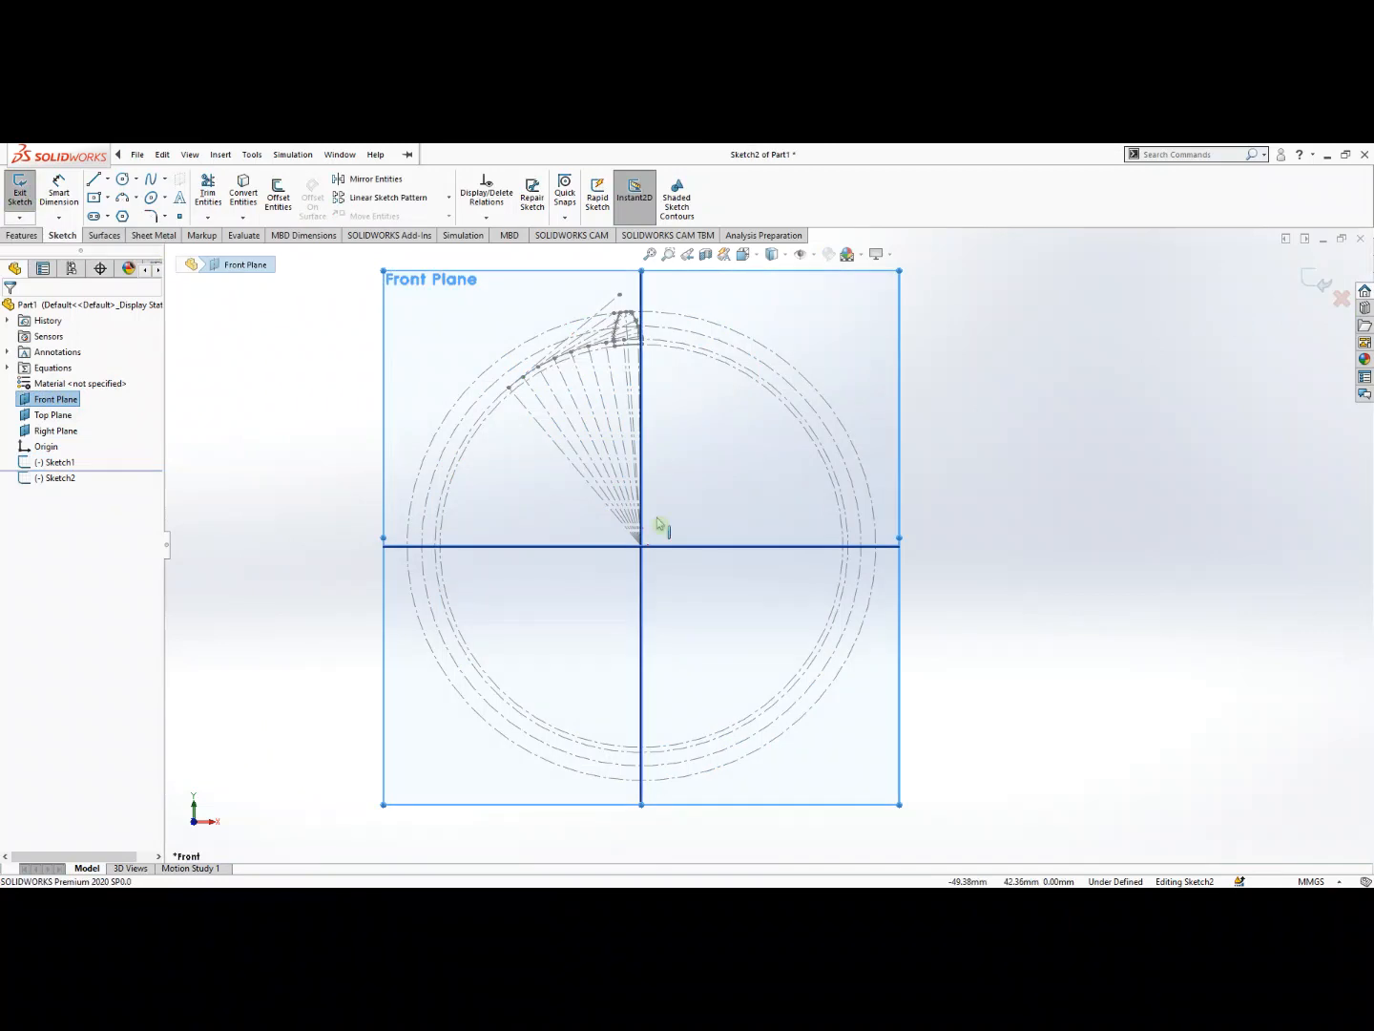
click(137, 154)
click(122, 179)
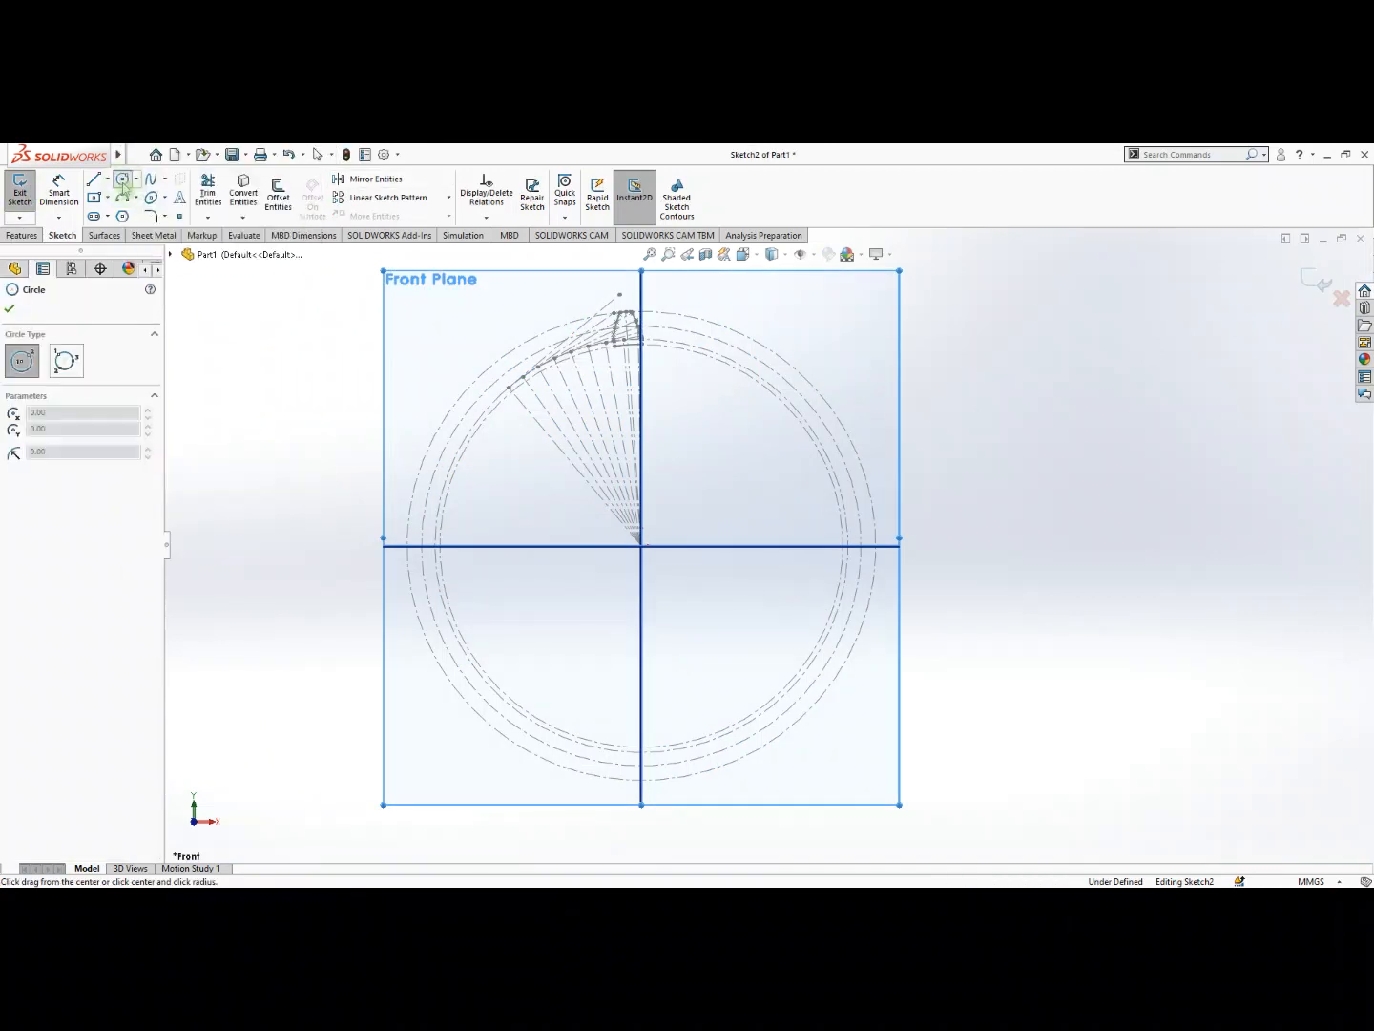
click(645, 546)
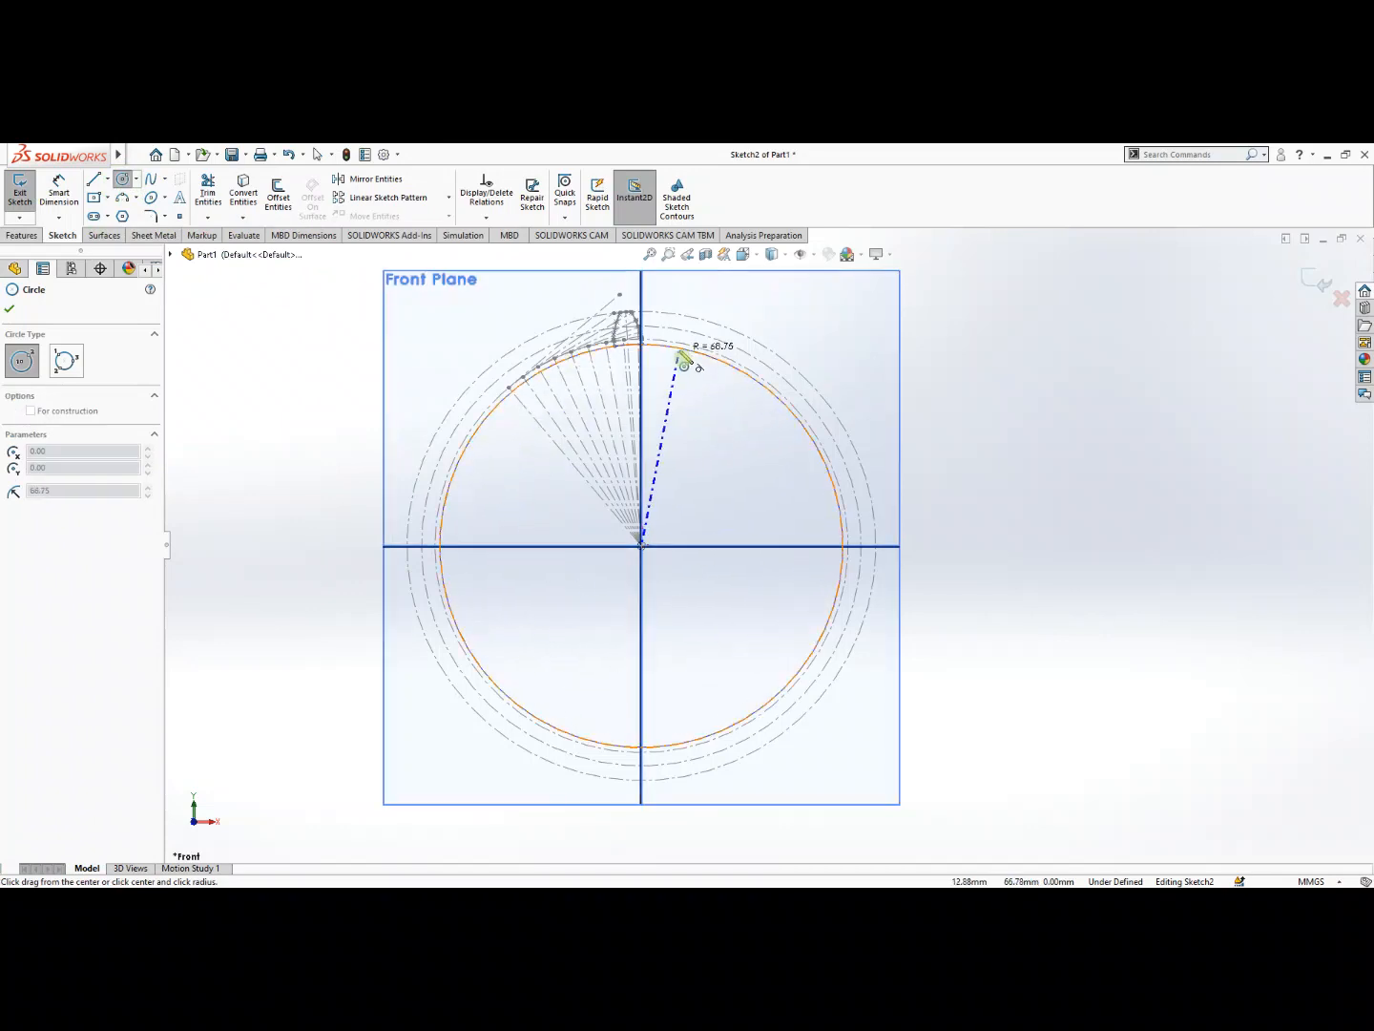
click(683, 361)
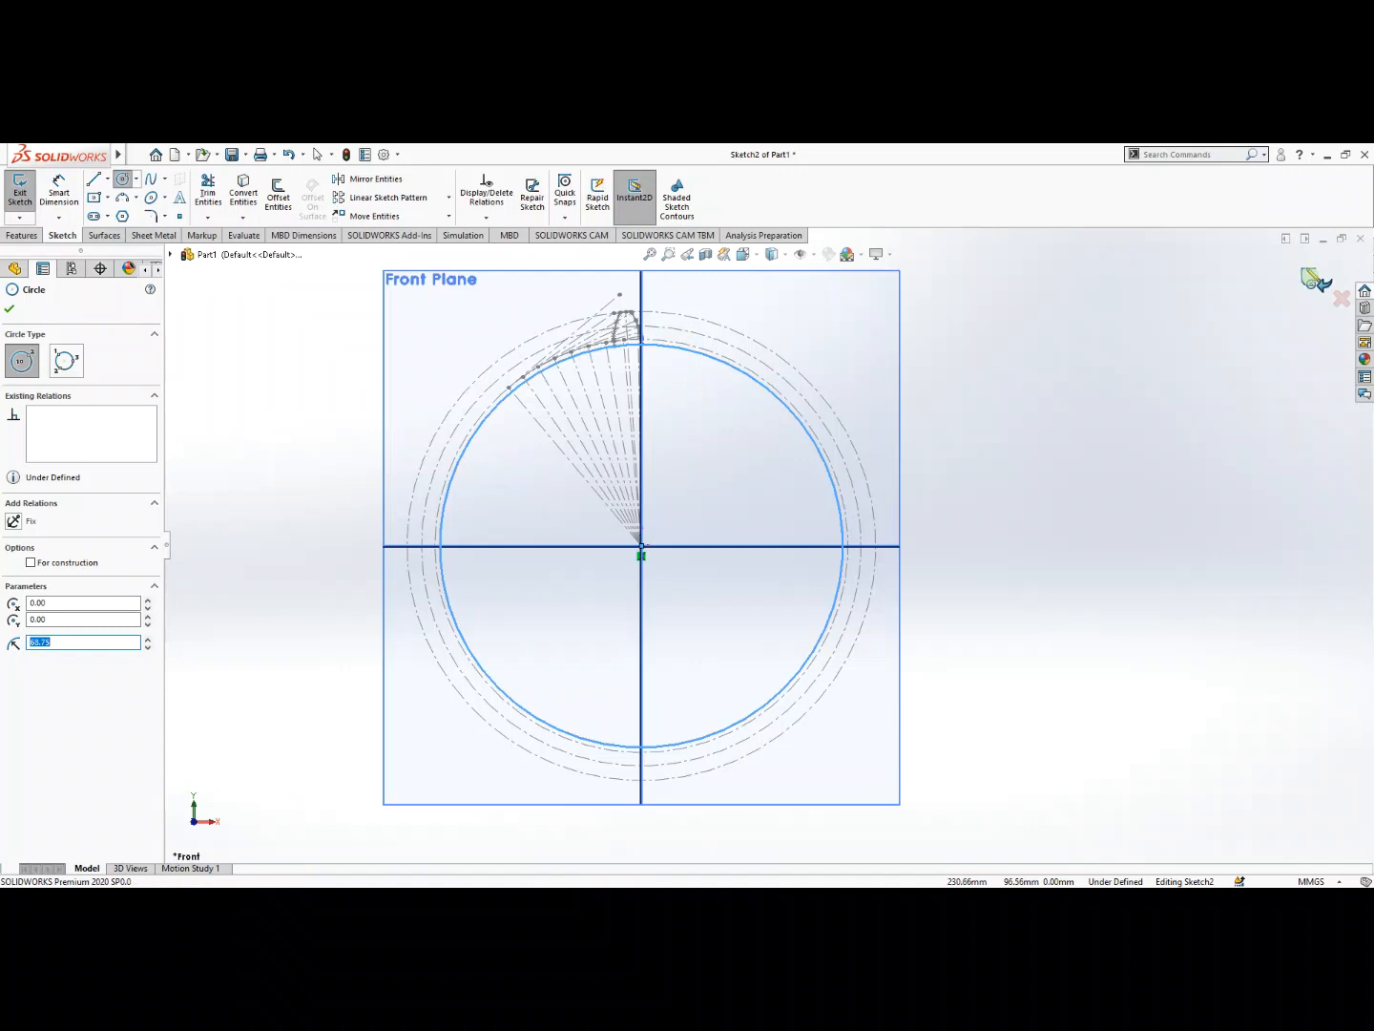
click(1323, 285)
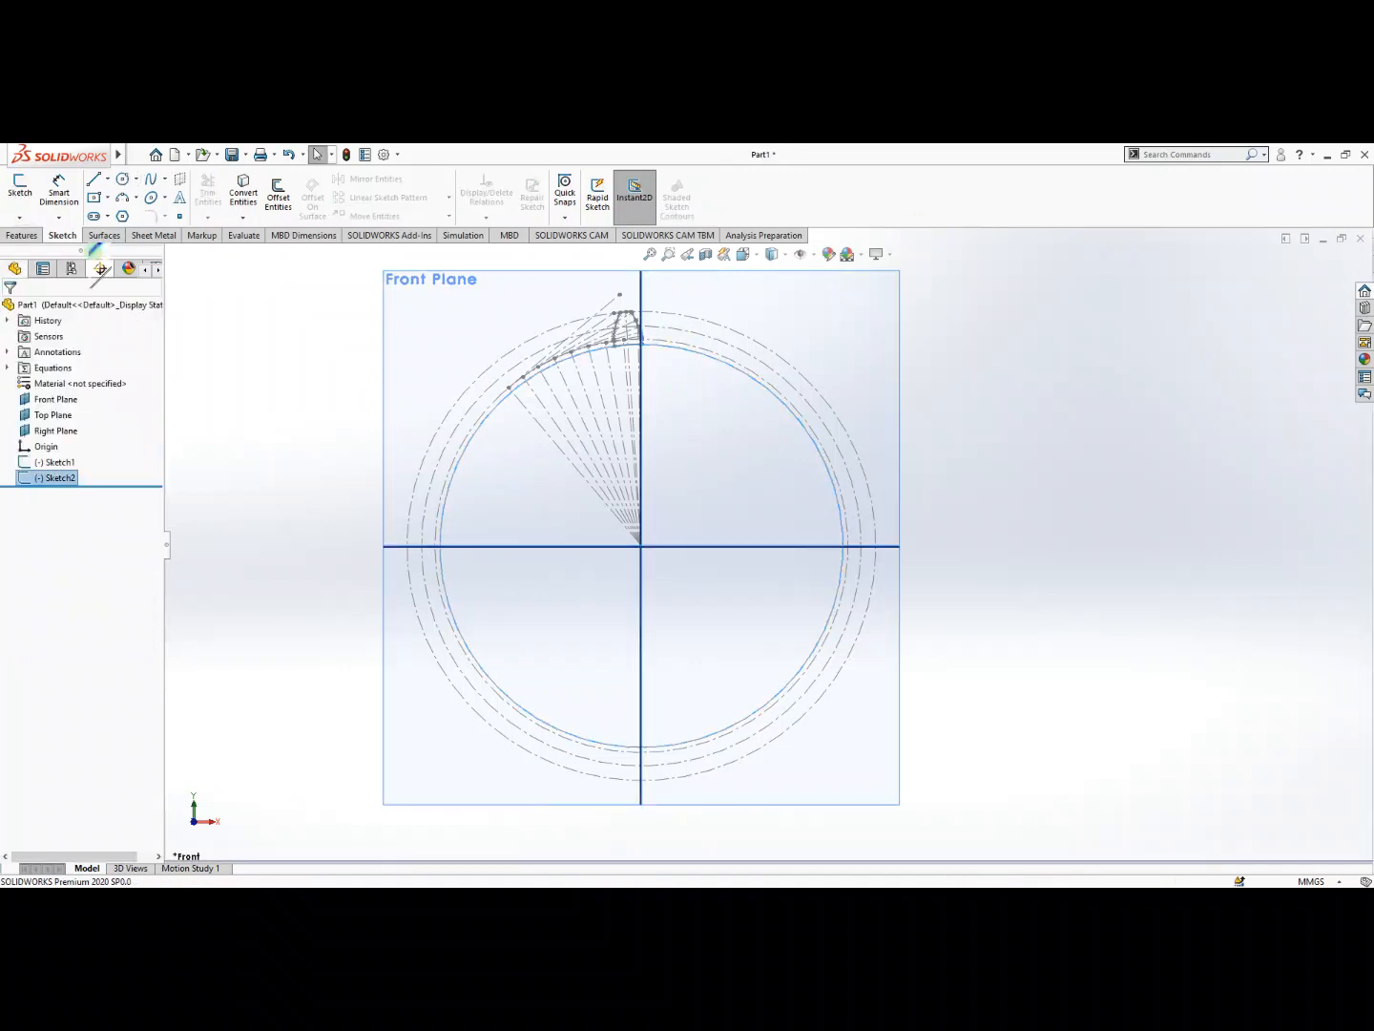
Extrude the root circle sketch 20 mm as a Mid Plane boss to form the gear blank.
click(21, 234)
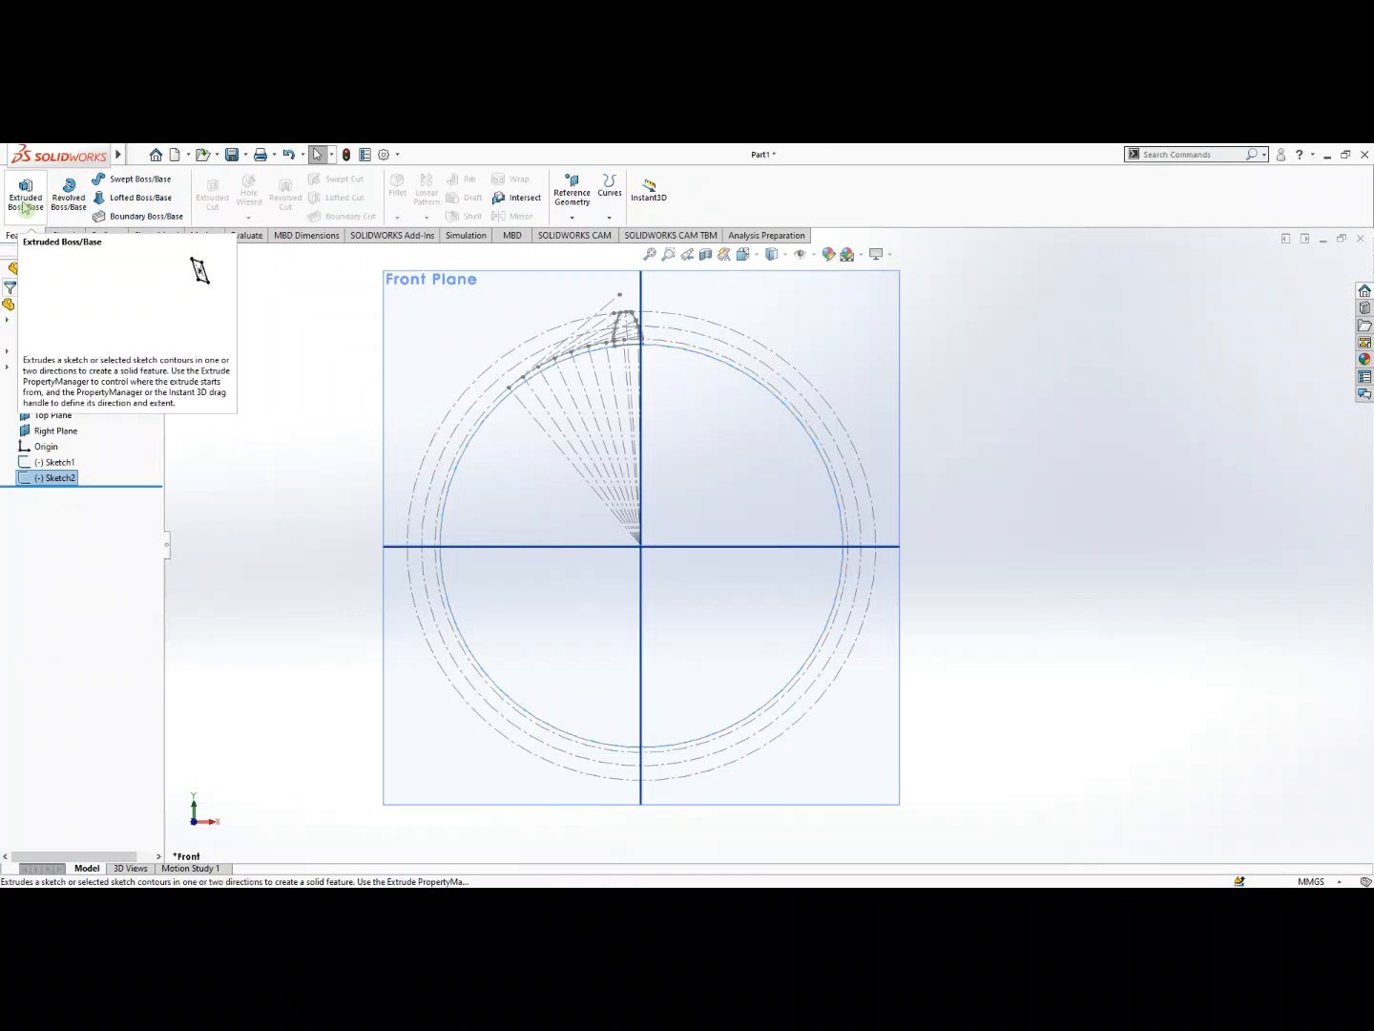
click(25, 200)
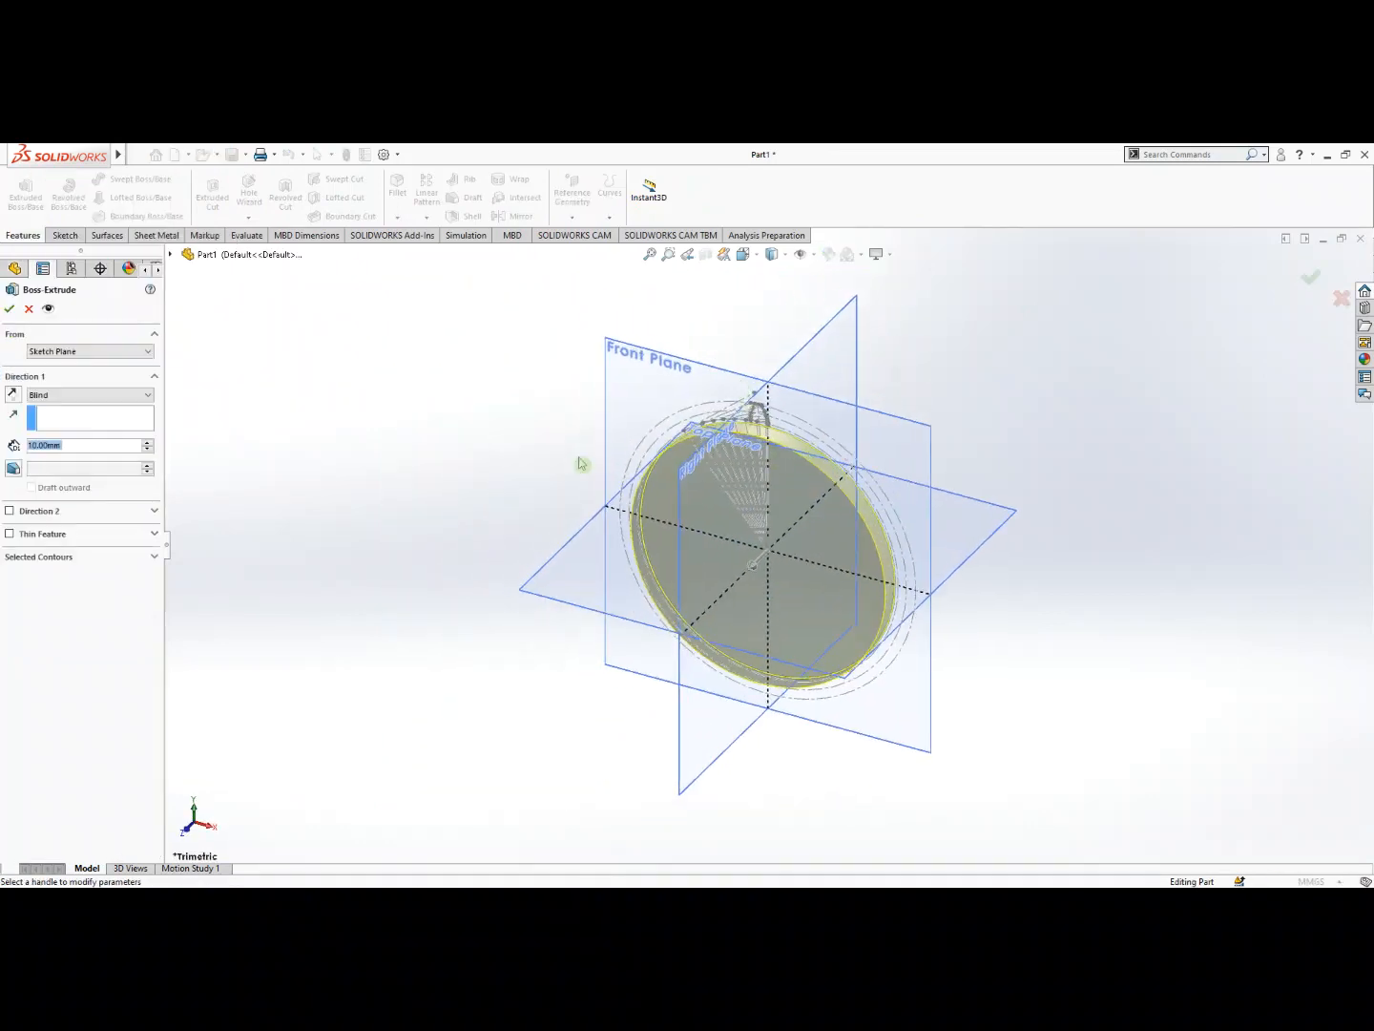
text(20)
key(Return)
click(95, 394)
click(73, 463)
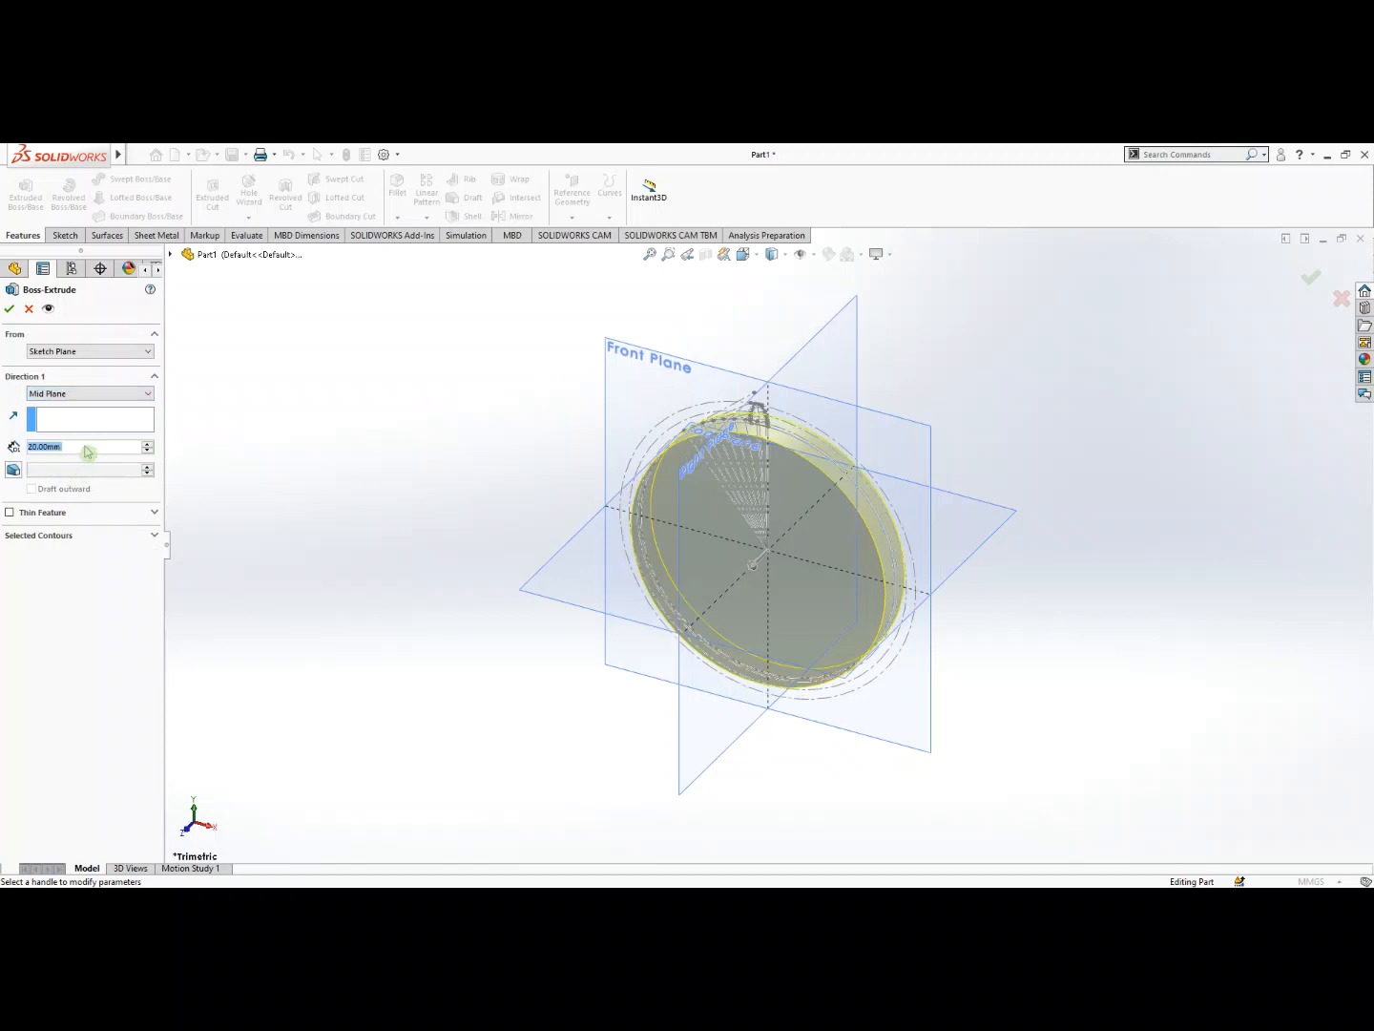
click(7, 310)
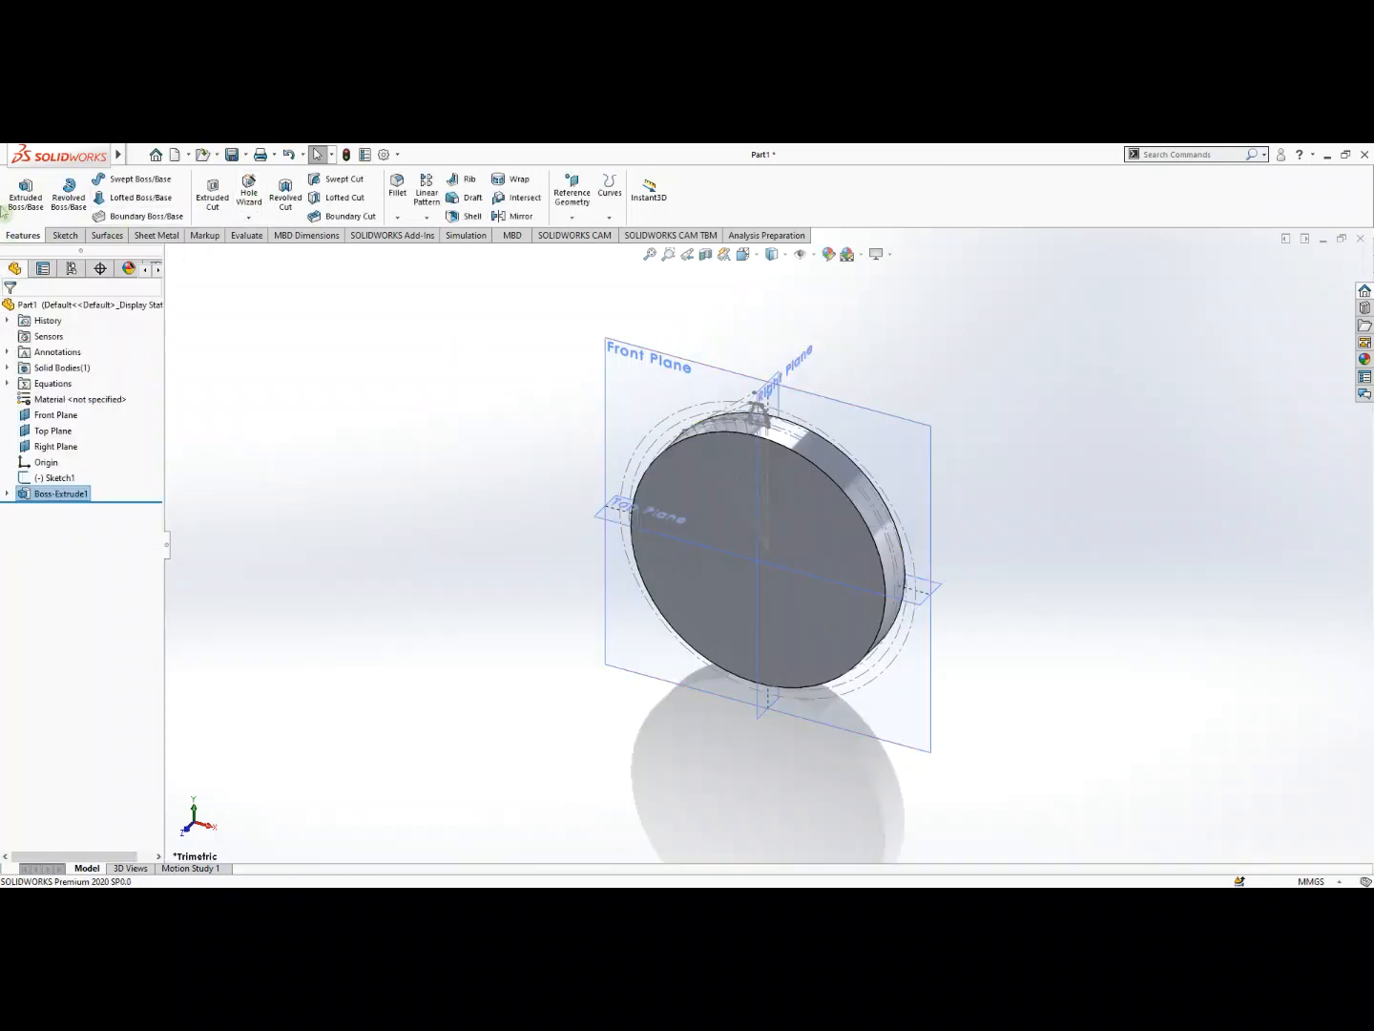
Extrude the closed tooth contour 20 mm with the Mid Plane end condition, merged with the gear blank.
click(32, 197)
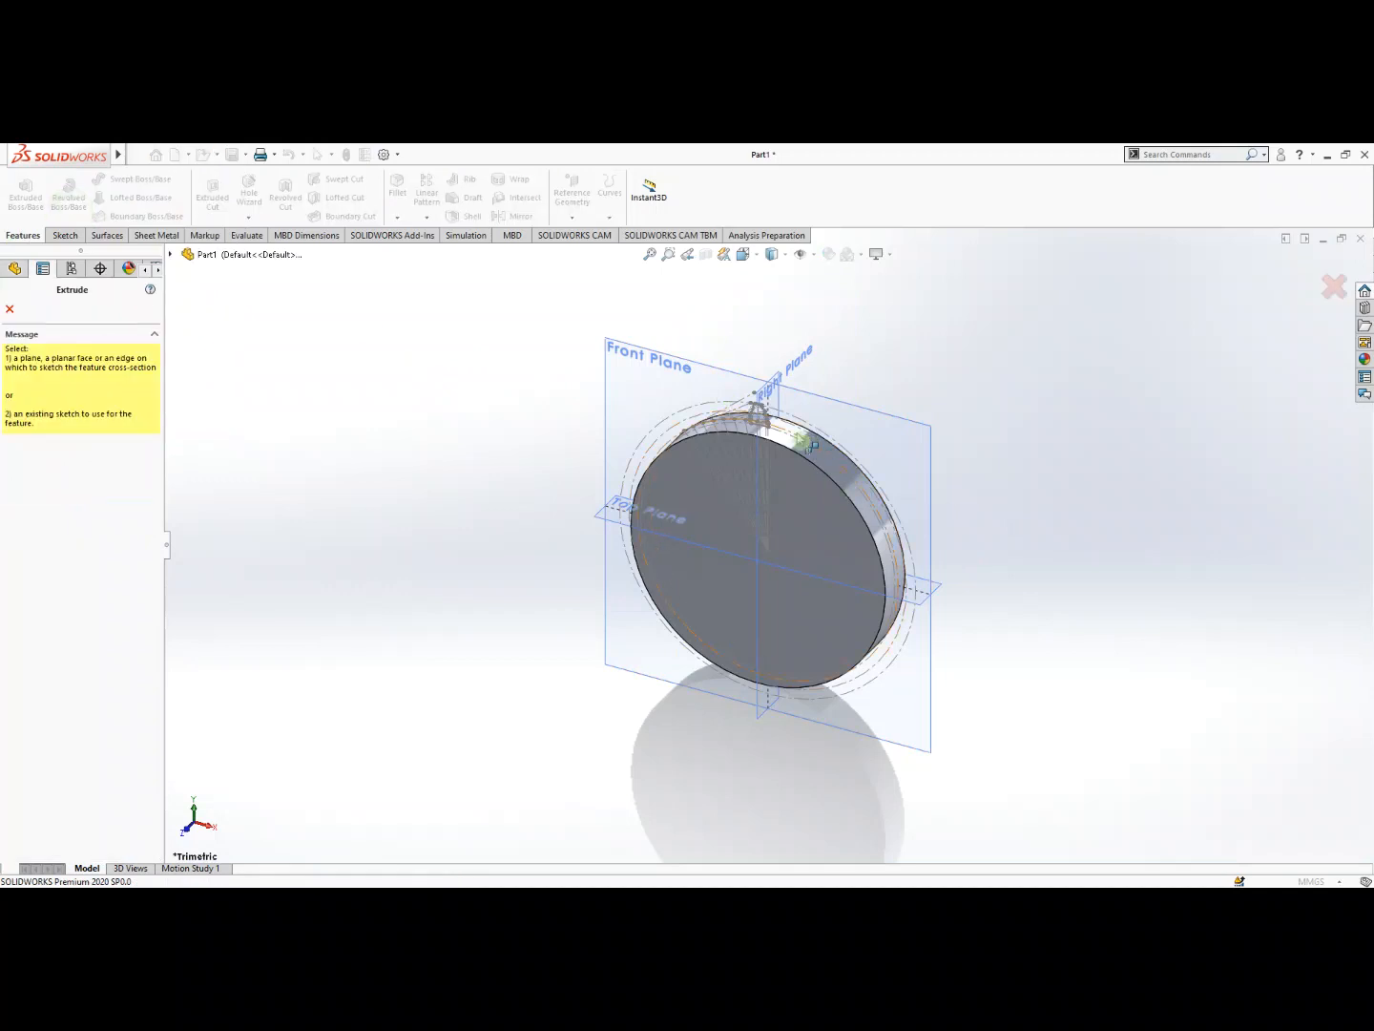
scroll(804, 445, down, 5)
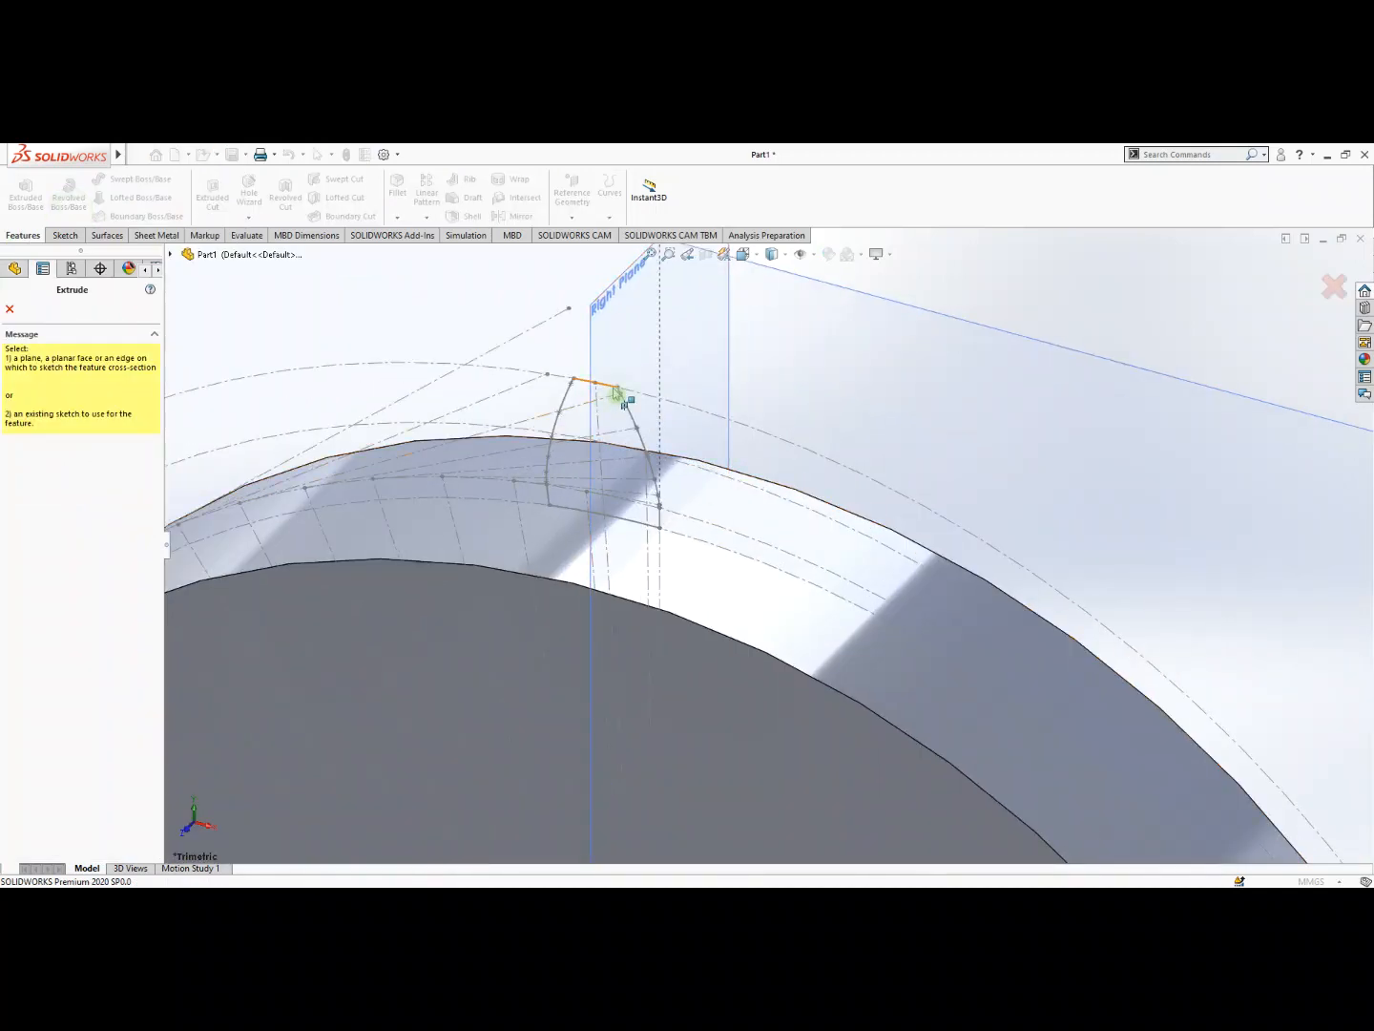
click(617, 391)
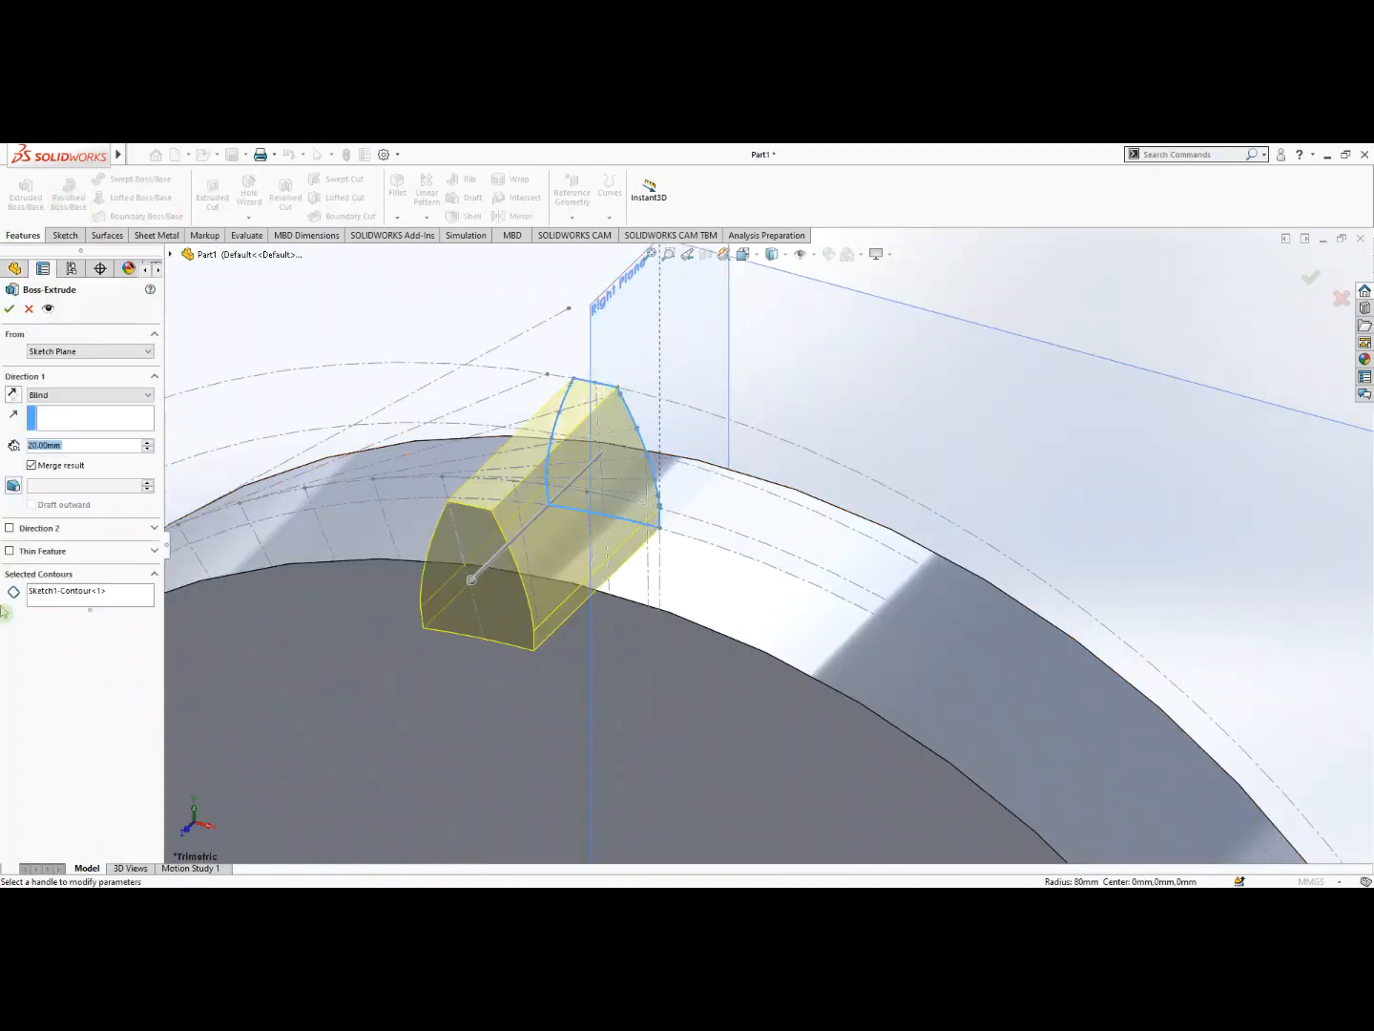
click(106, 395)
click(87, 465)
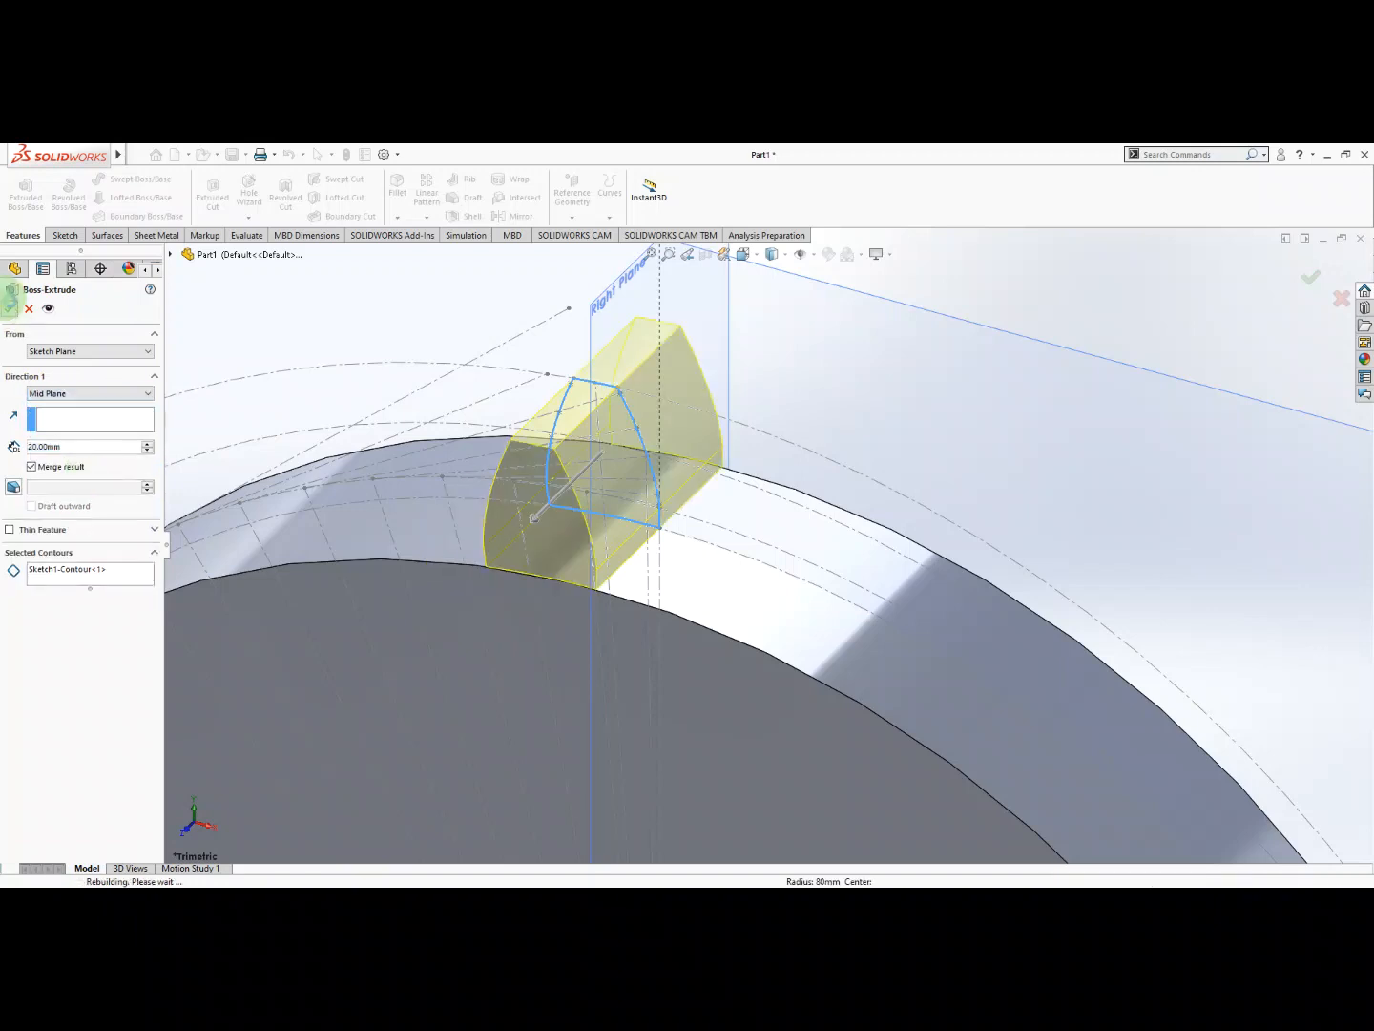
click(9, 308)
scroll(766, 474, up, 5)
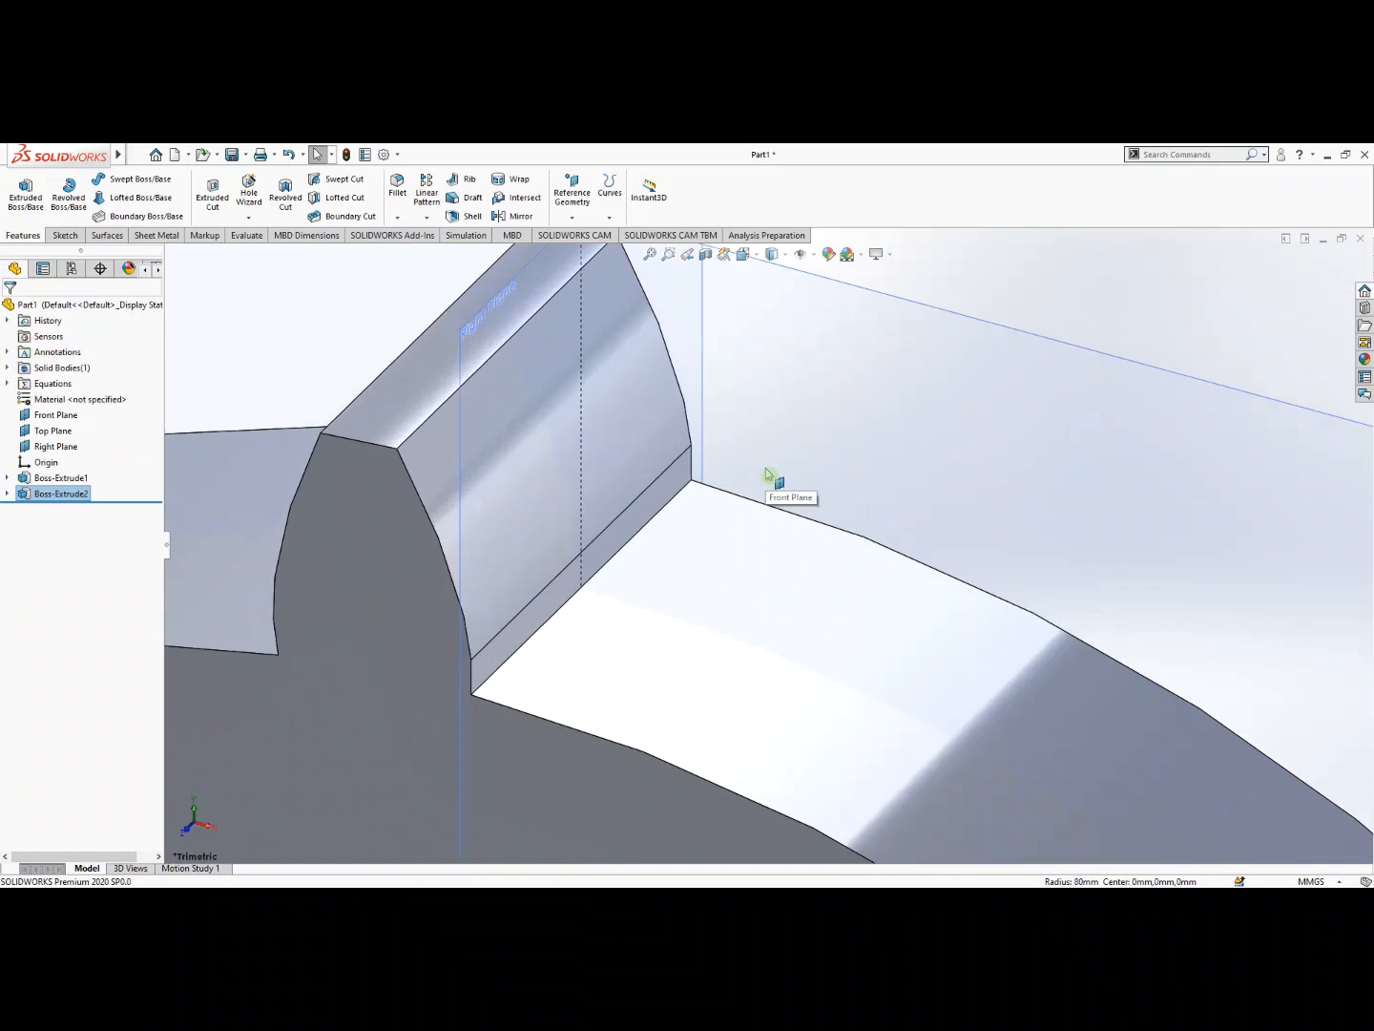
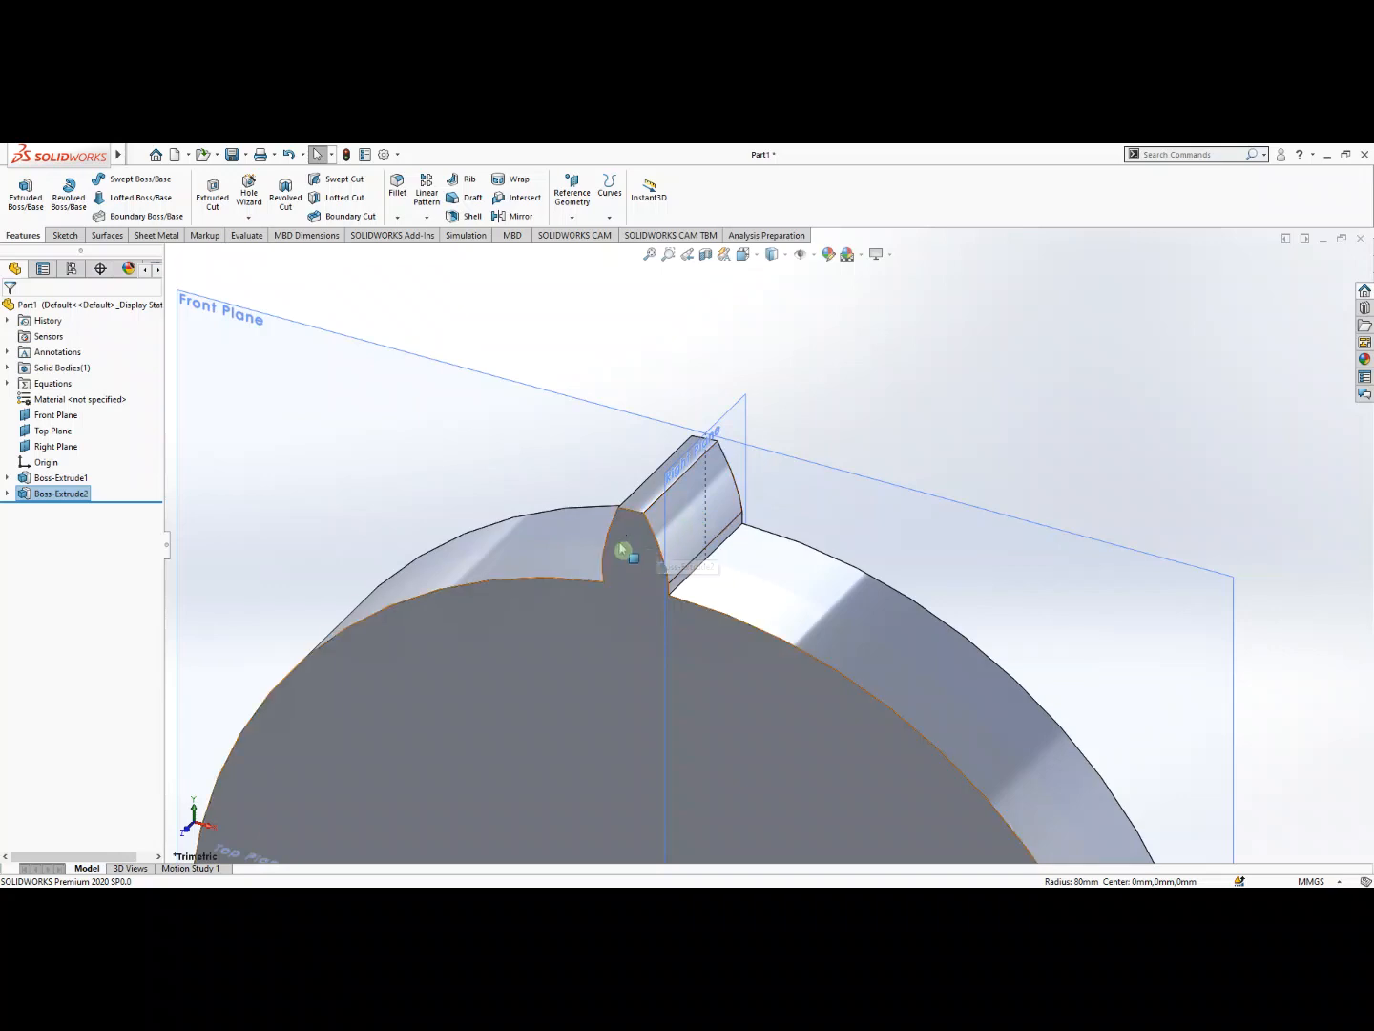
Start a constant-size Fillet on the two tip edges and the two root edges of the tooth.
click(406, 198)
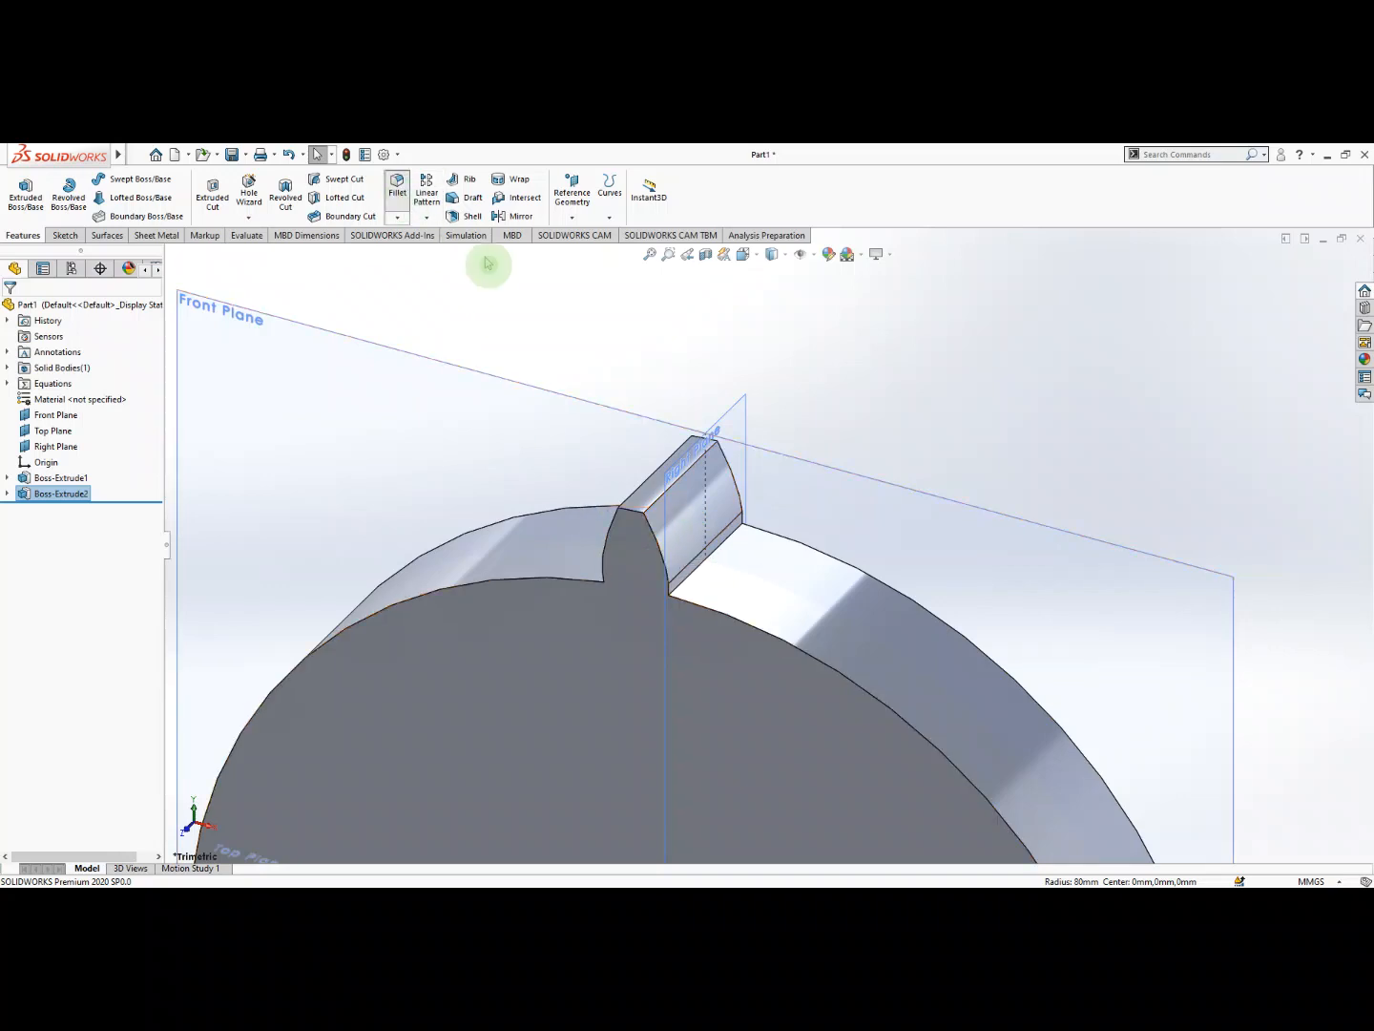
click(670, 491)
click(692, 579)
middle_drag(759, 563, 876, 560)
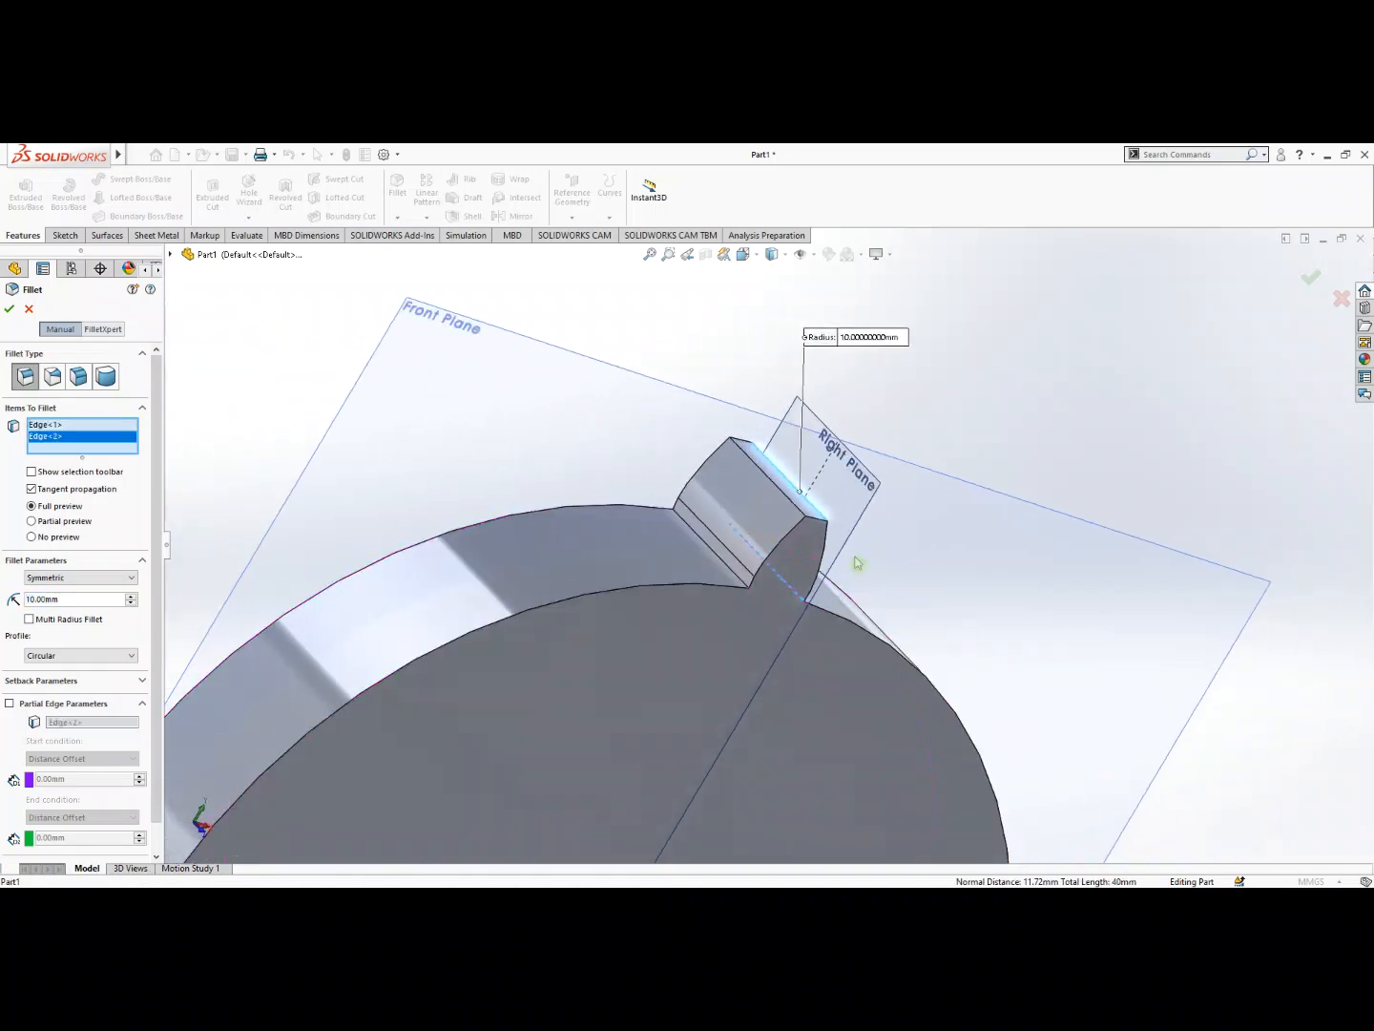
click(749, 576)
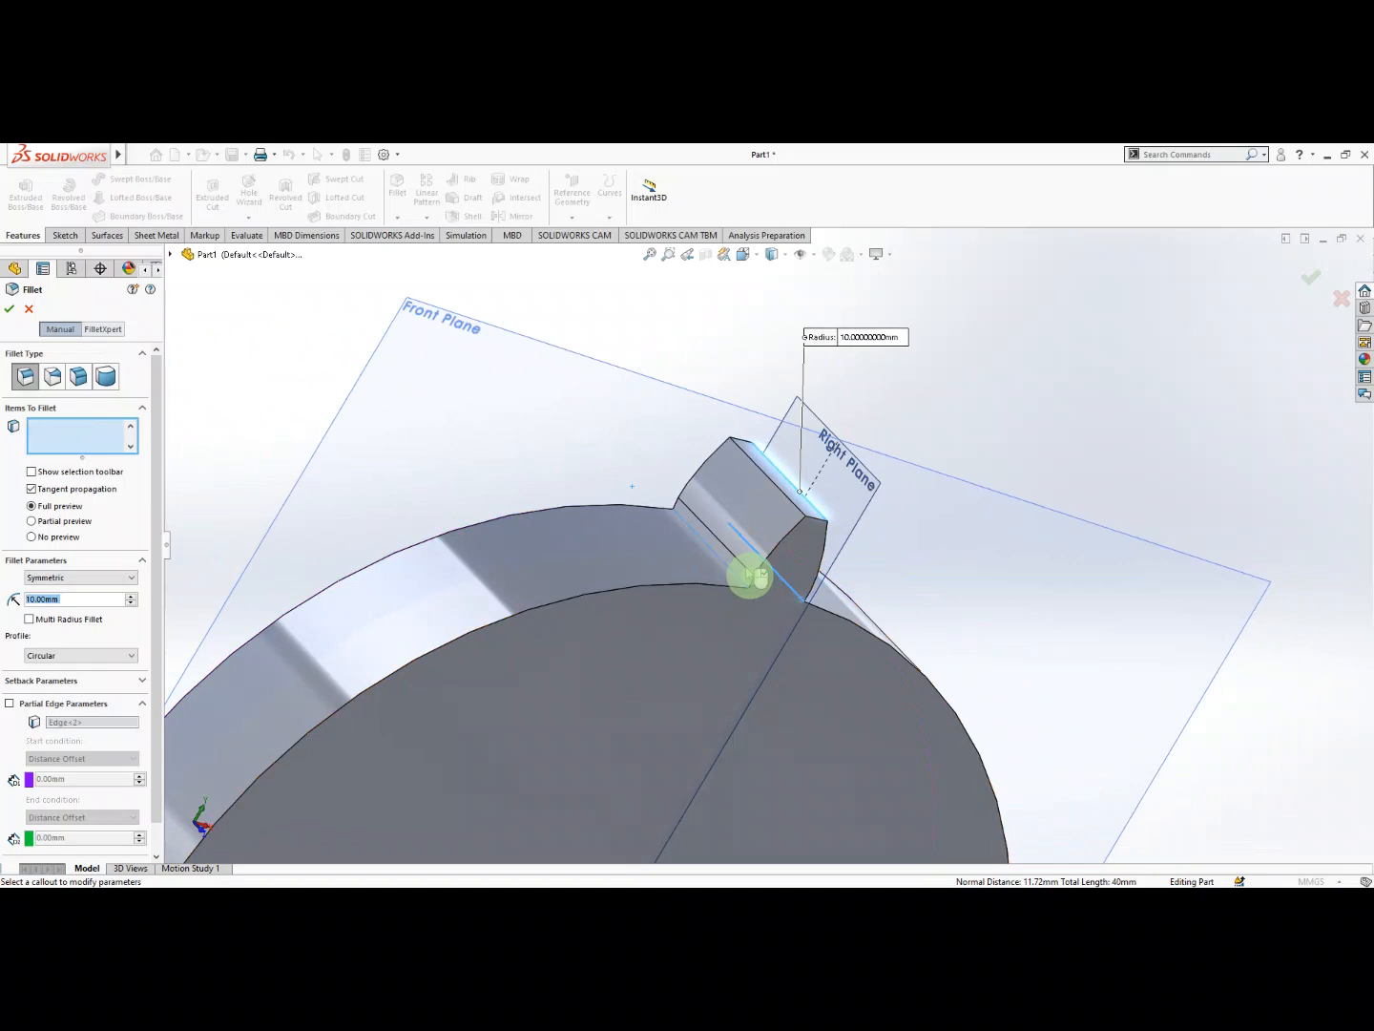
click(788, 503)
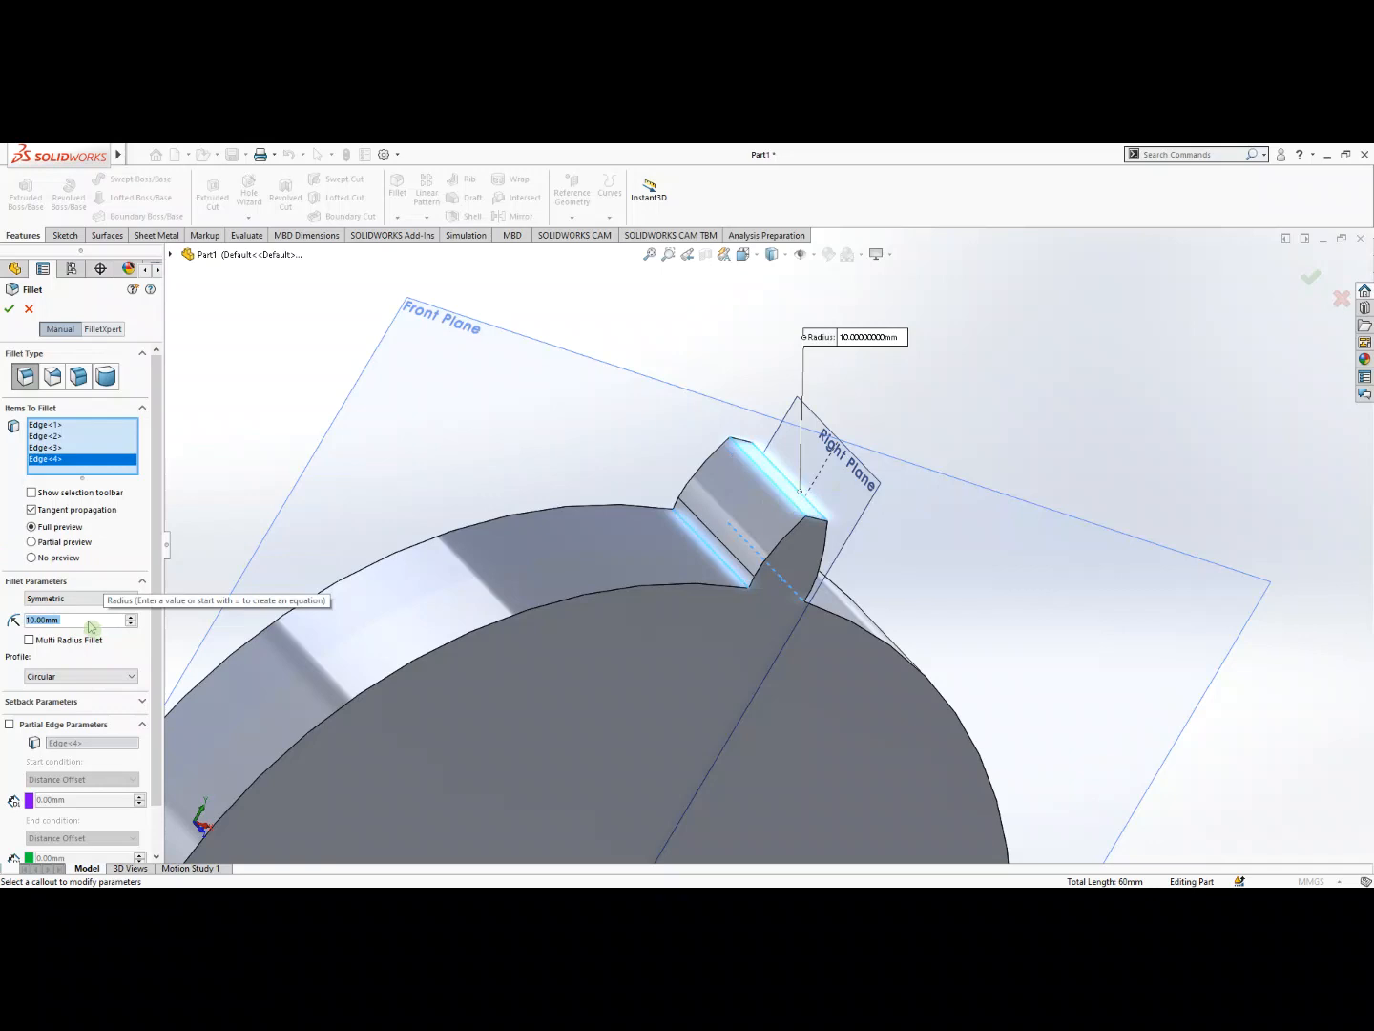
Set the symmetric fillet radius to .3*5, giving 1.50 mm, and apply it to the four tooth edges.
text(.)
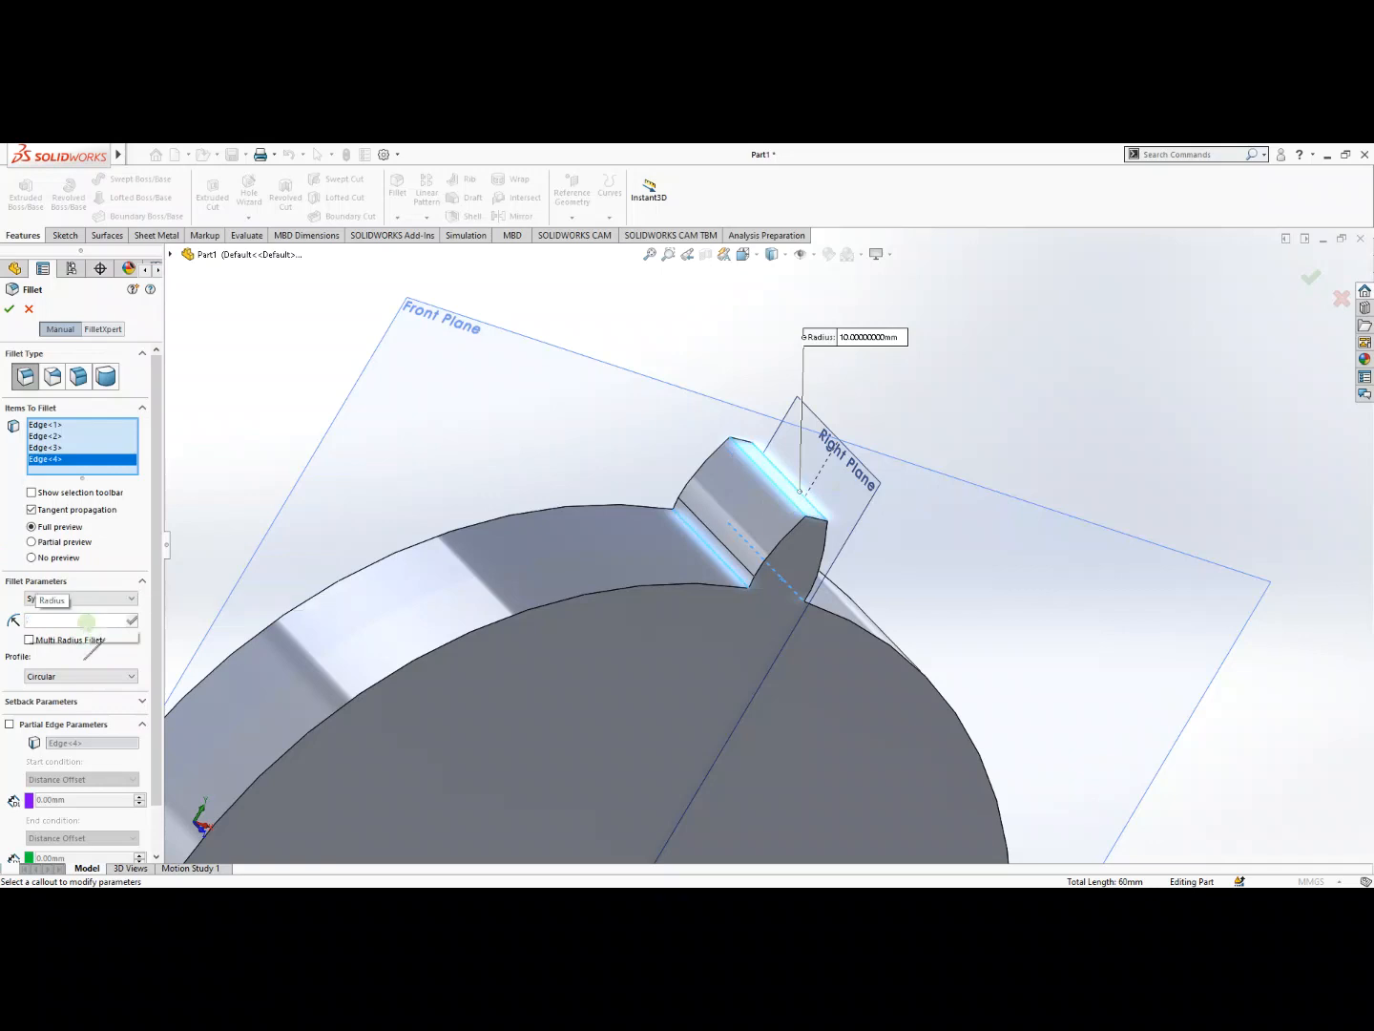
text(3*mod)
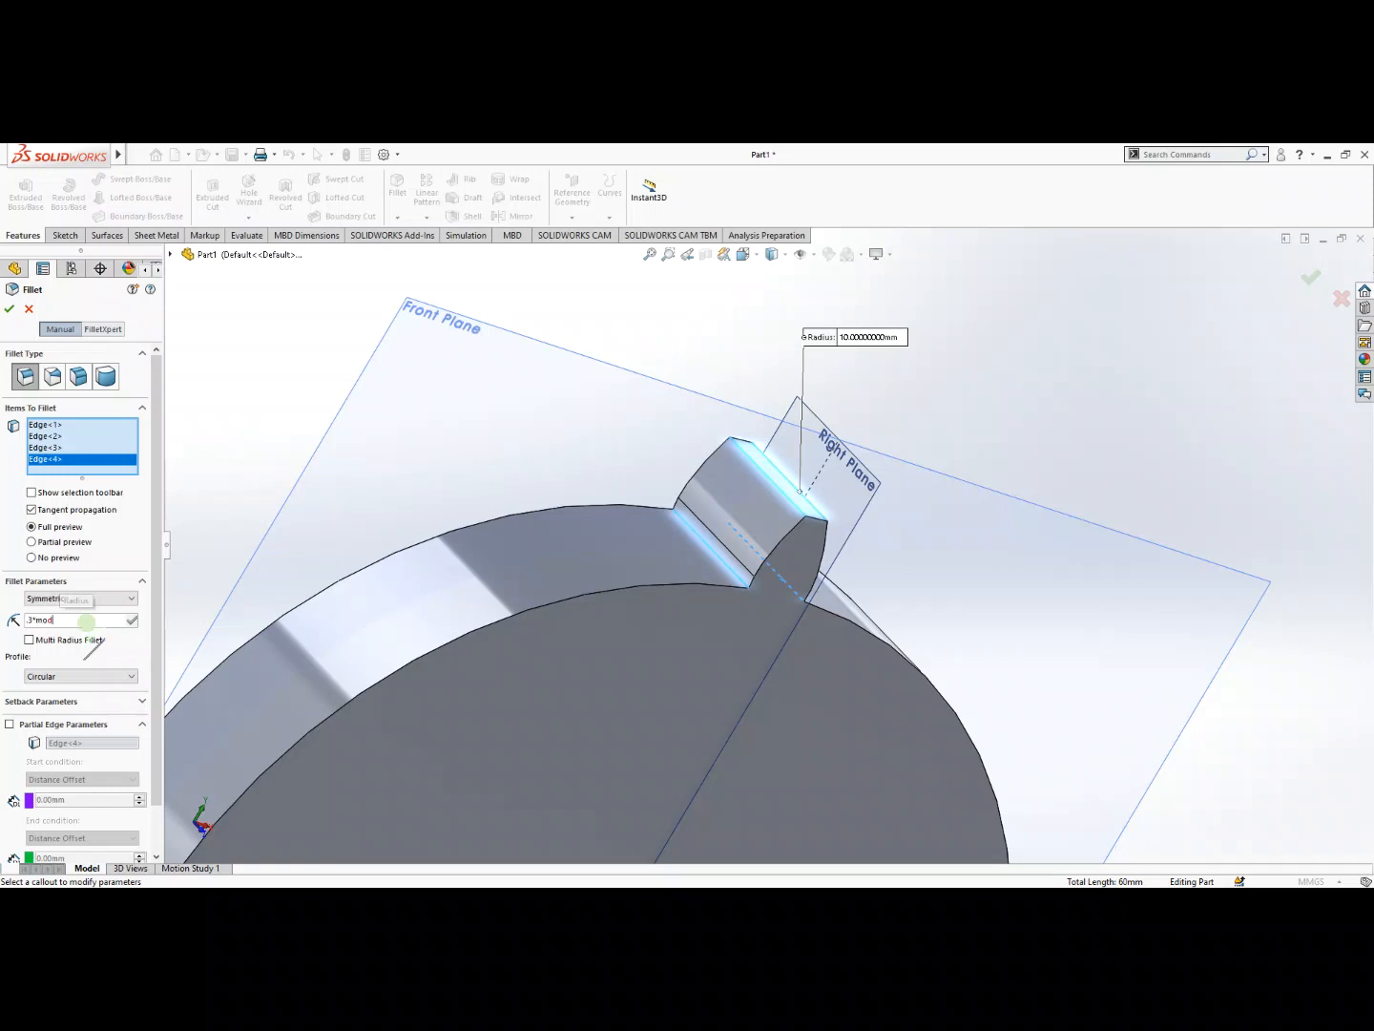
text(ule)
key(BackSpace)
key(BackSpace)
key(BackSpace)
text(5)
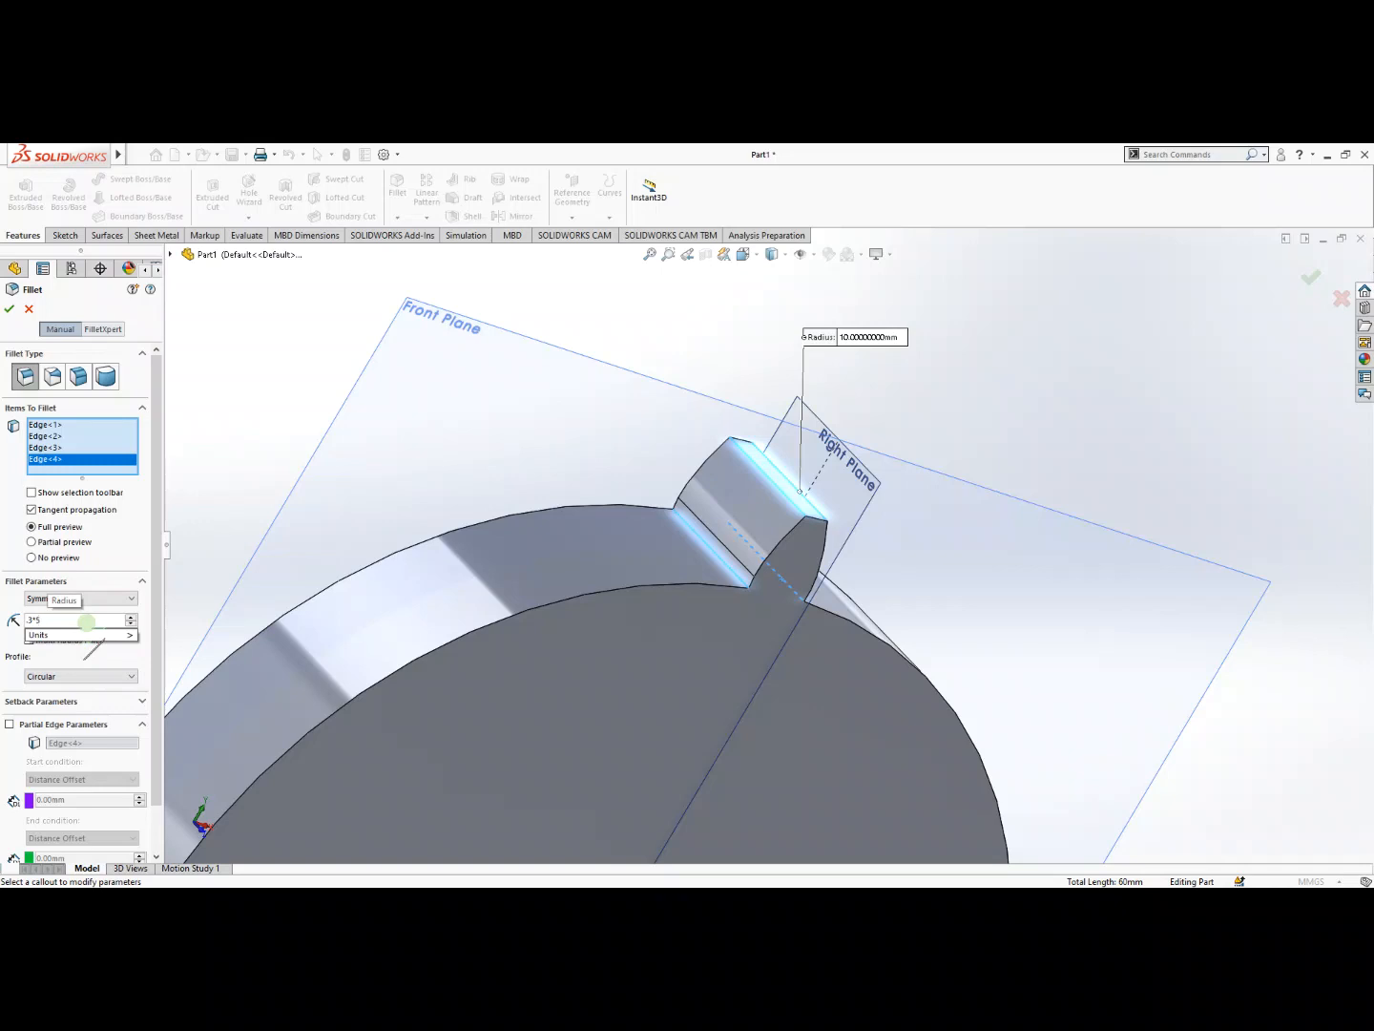
key(Return)
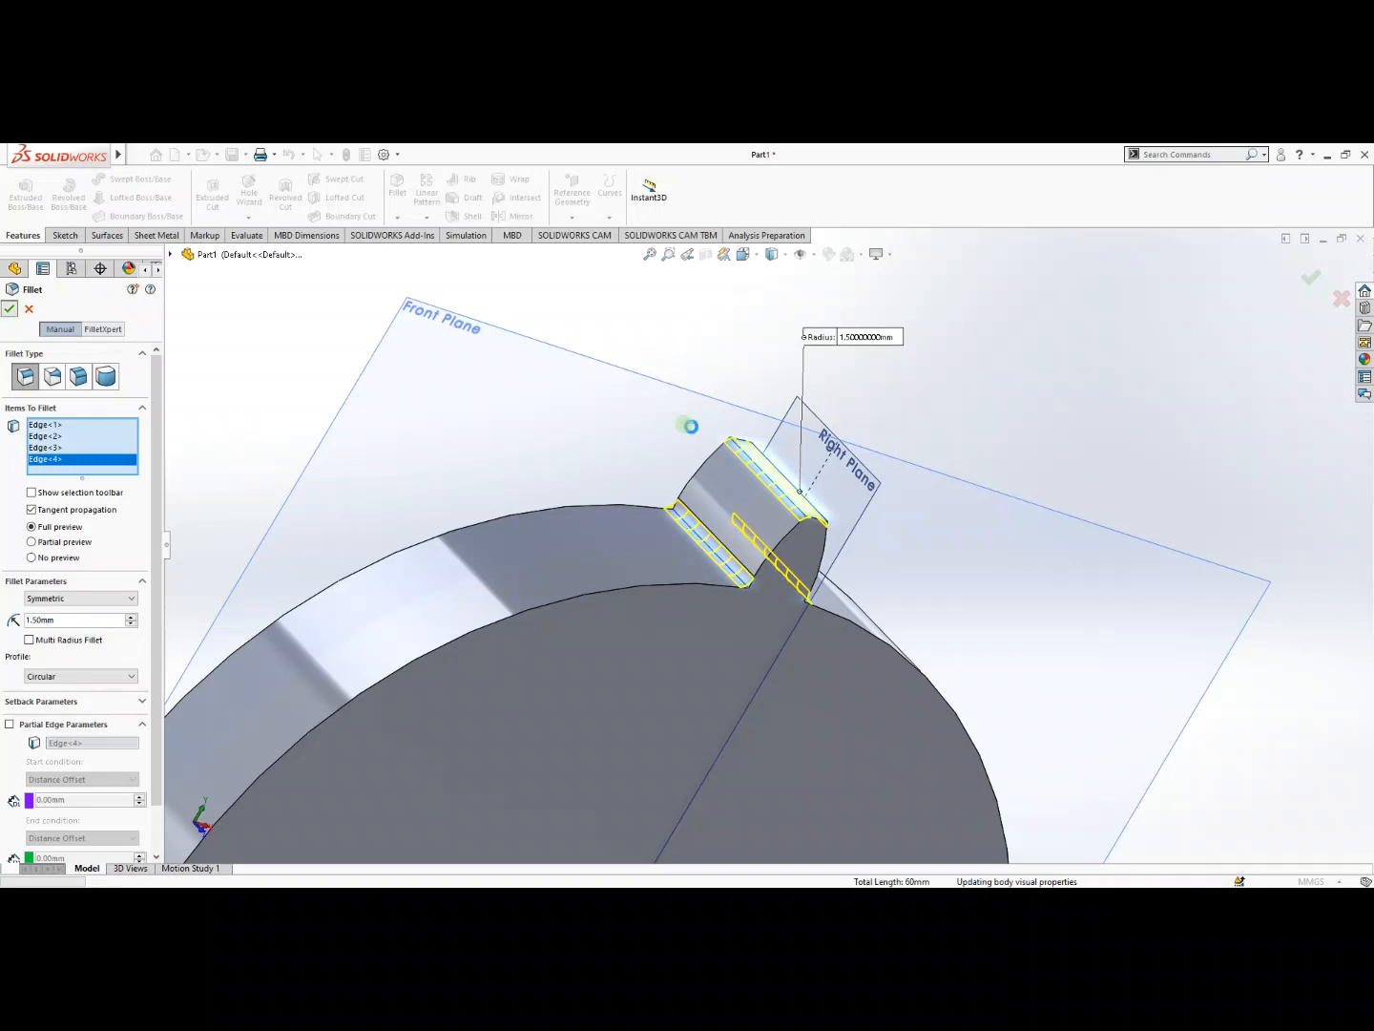
click(9, 308)
middle_drag(1001, 619, 1046, 917)
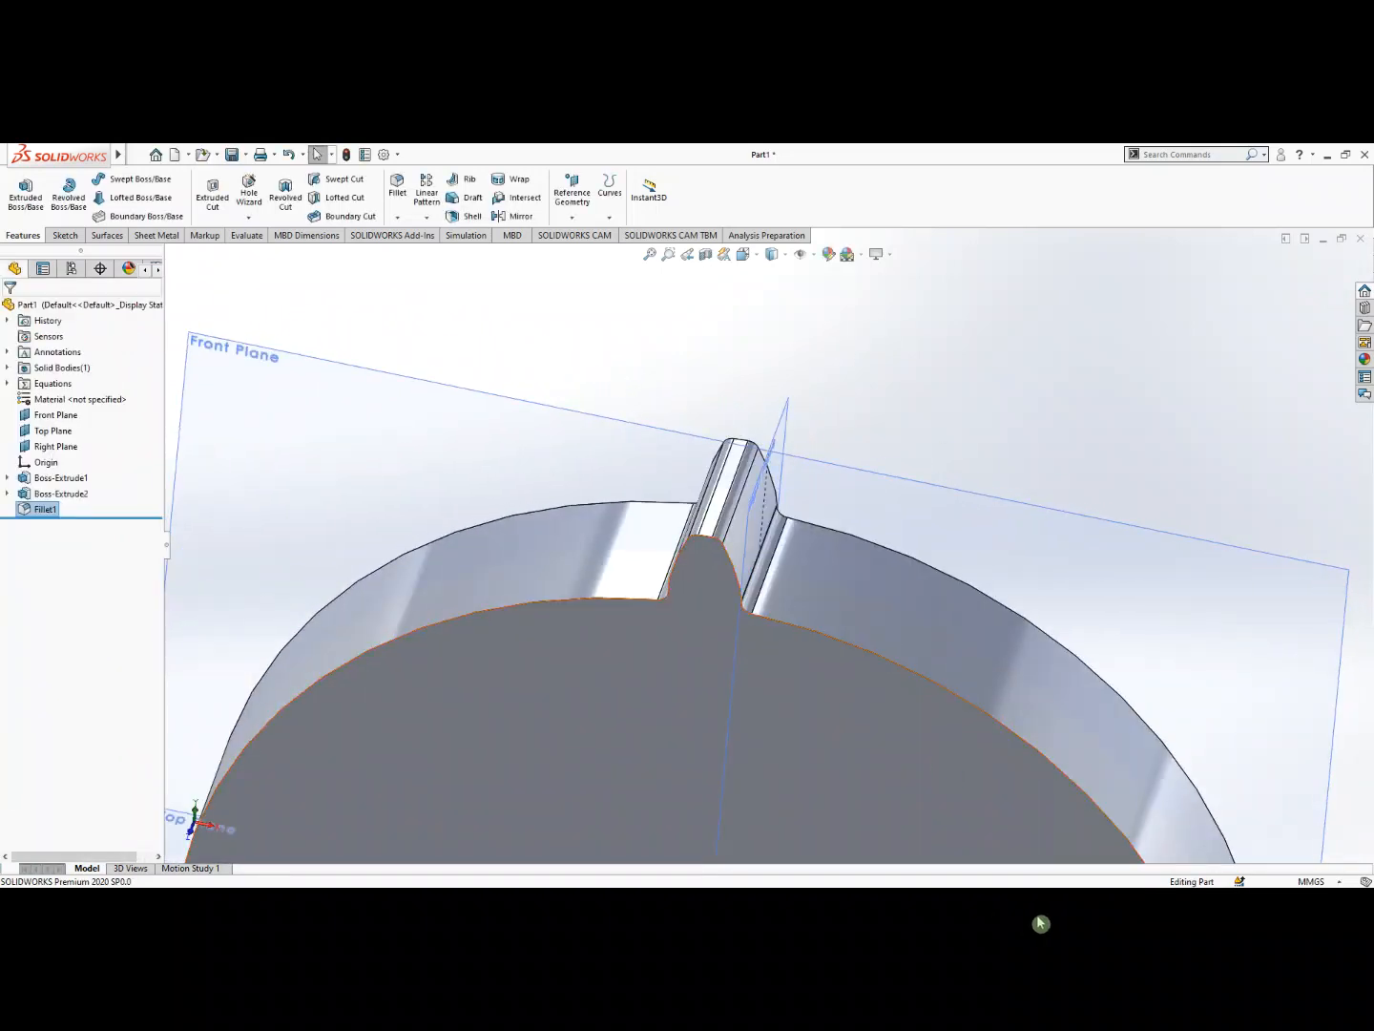
Switch to the GEAR document in Word, look up the number of teeth in the table, and return to SOLIDWORKS.
click(978, 893)
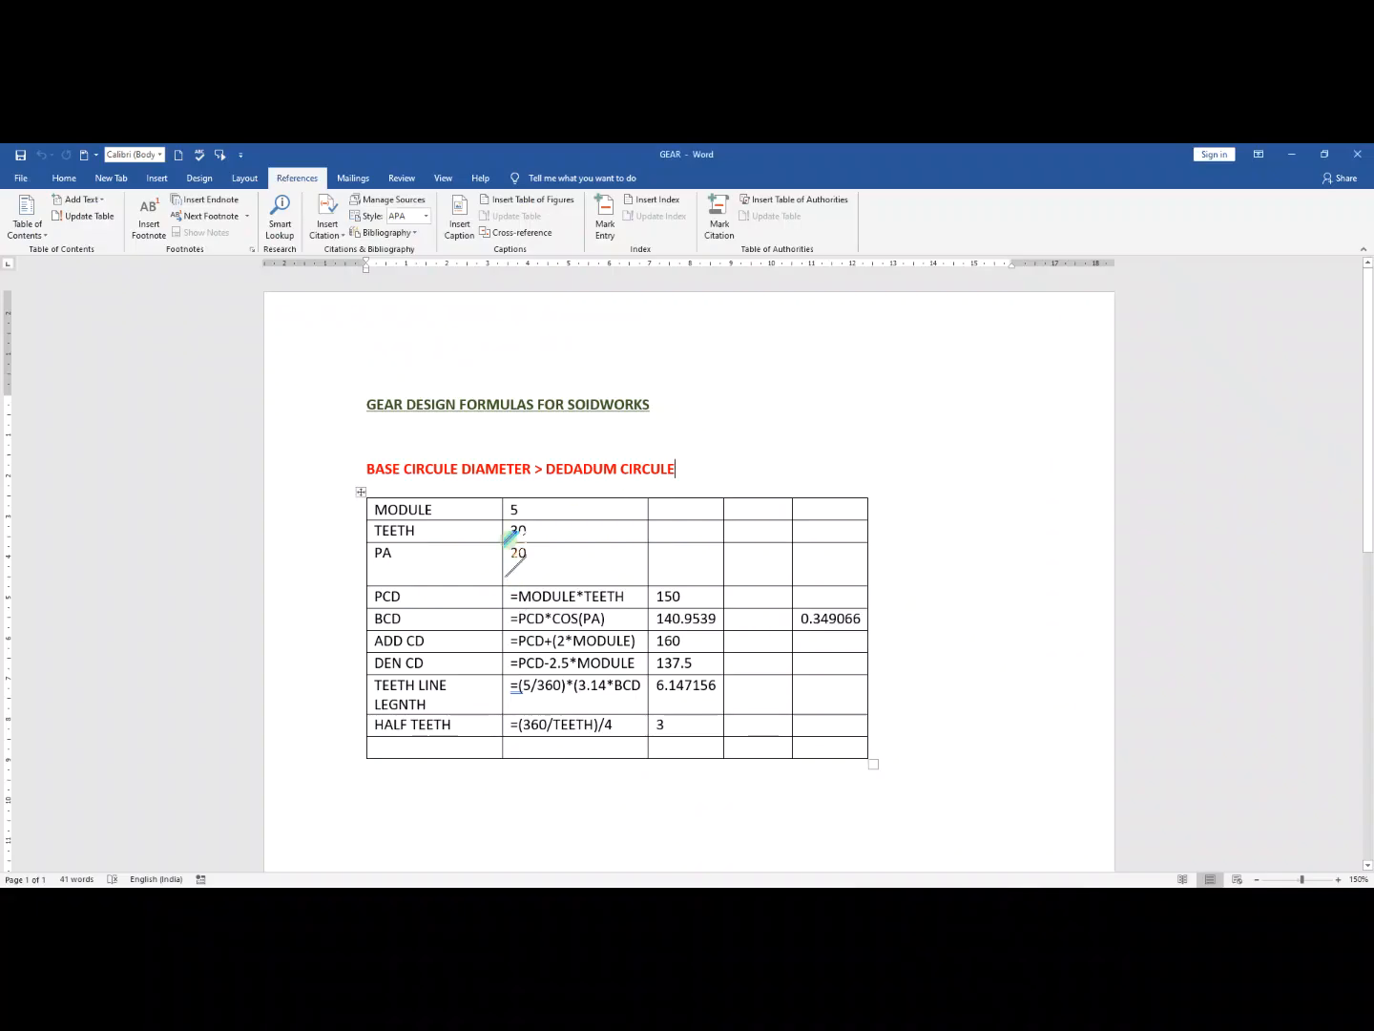
drag(536, 537, 500, 530)
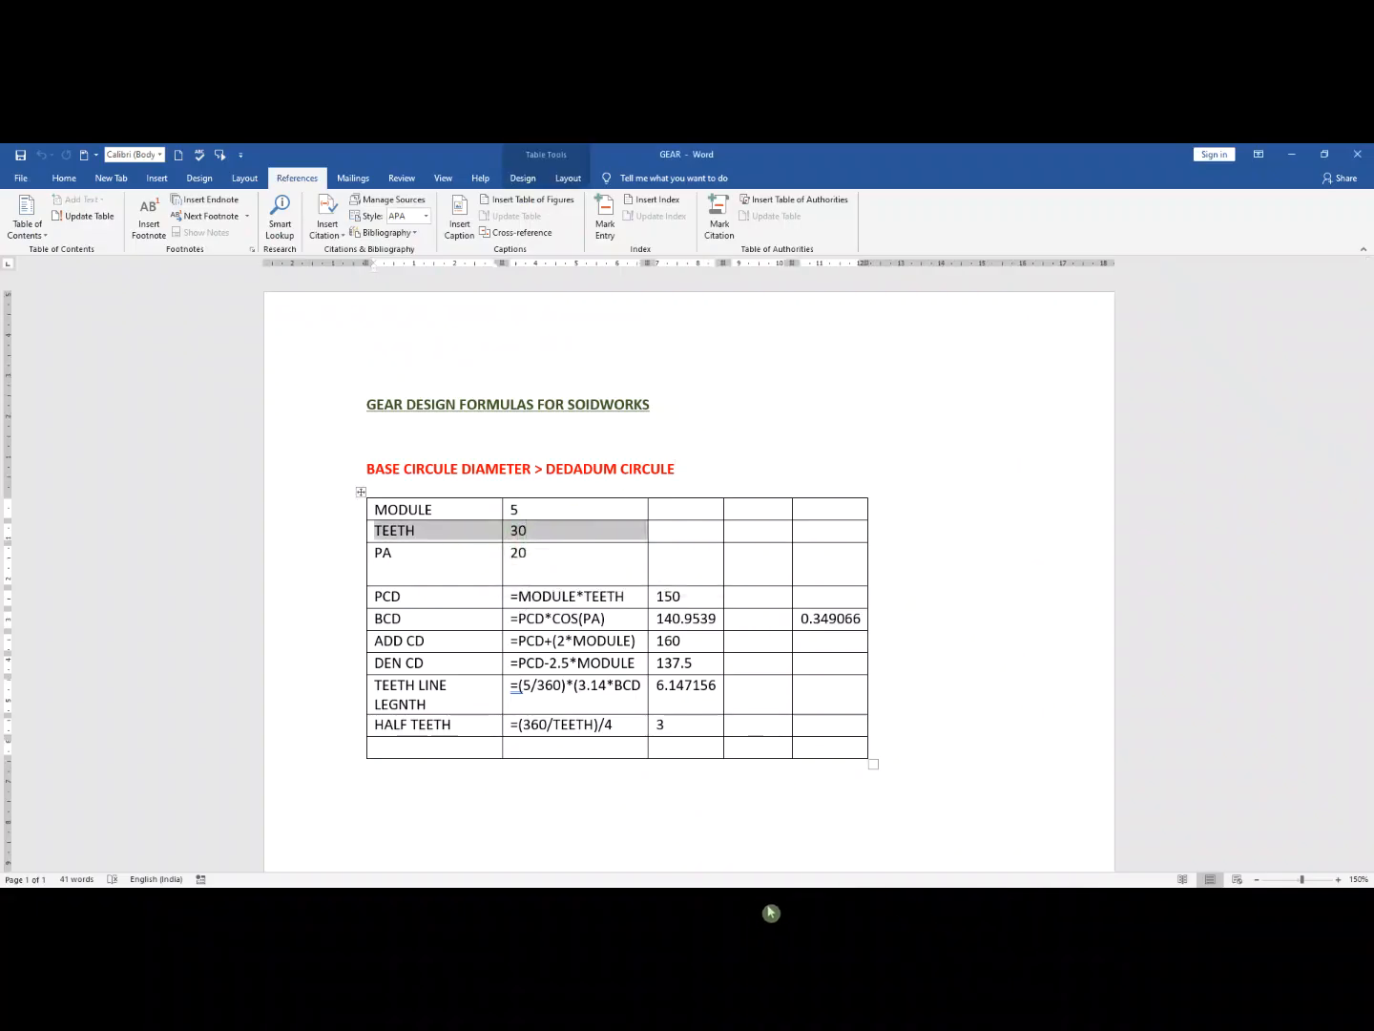
click(811, 918)
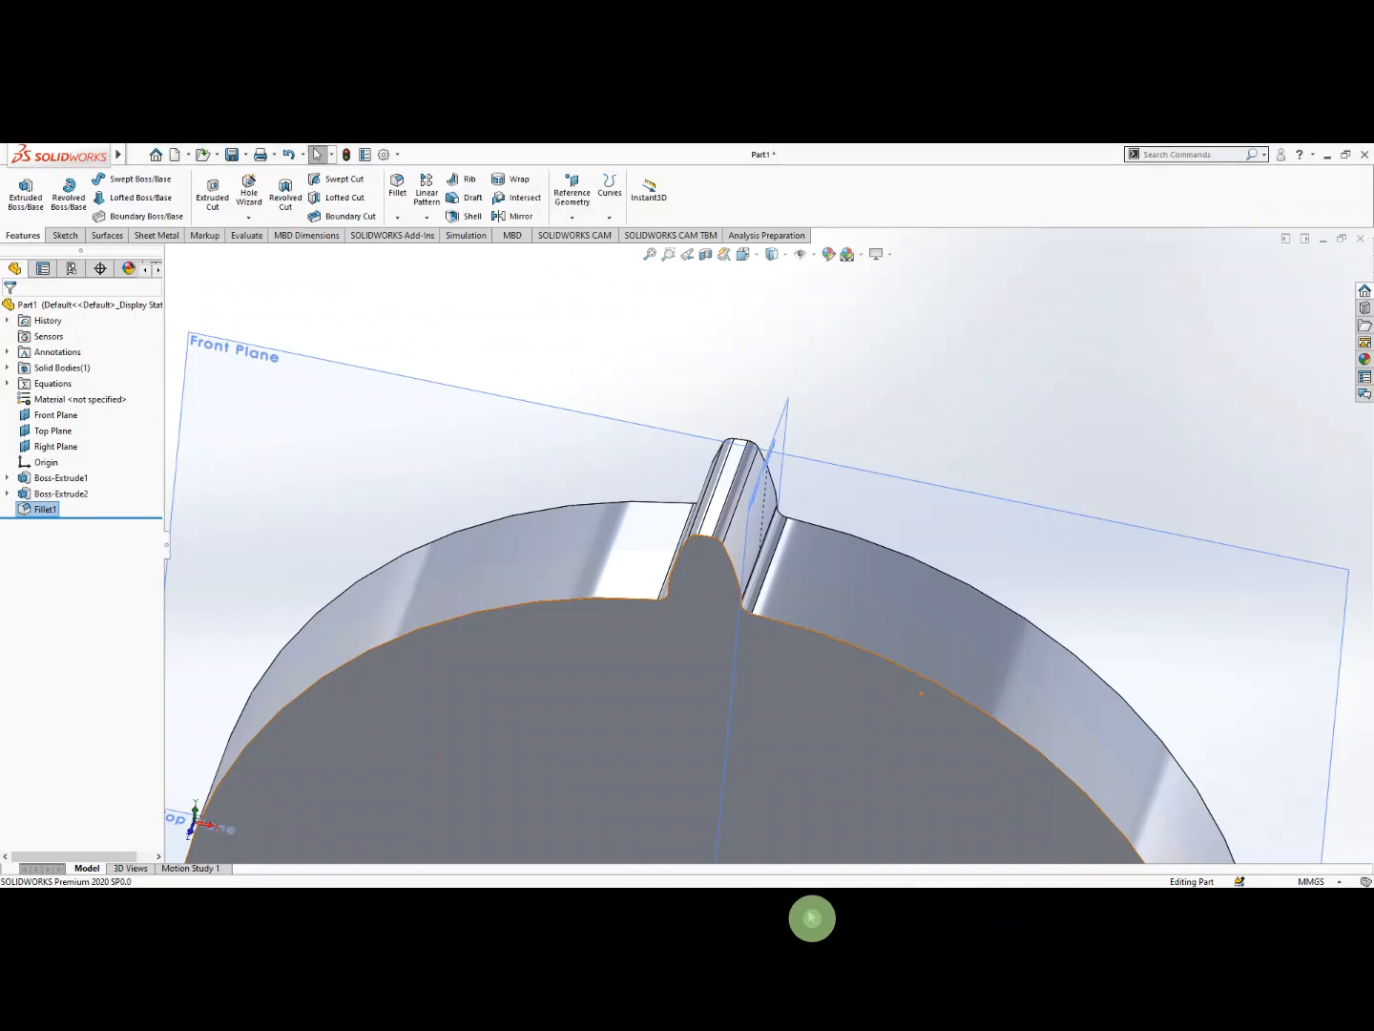
Create a Circular Pattern of the tooth and its fillet around the gear's central temporary axis, with 30 instances equally spaced over 360 degrees.
click(63, 494)
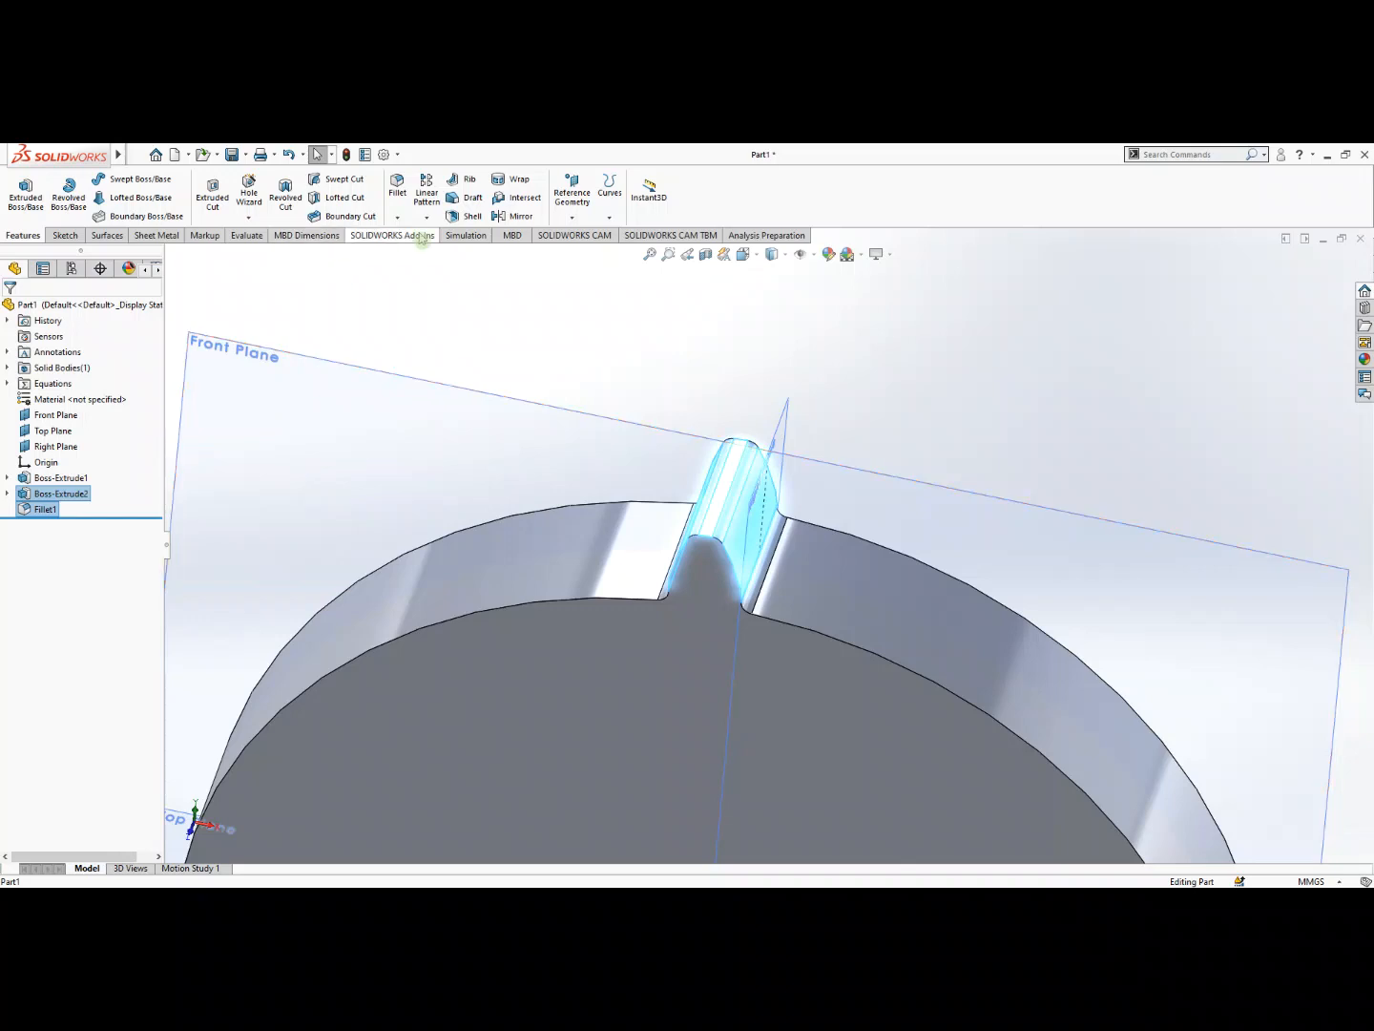
click(426, 219)
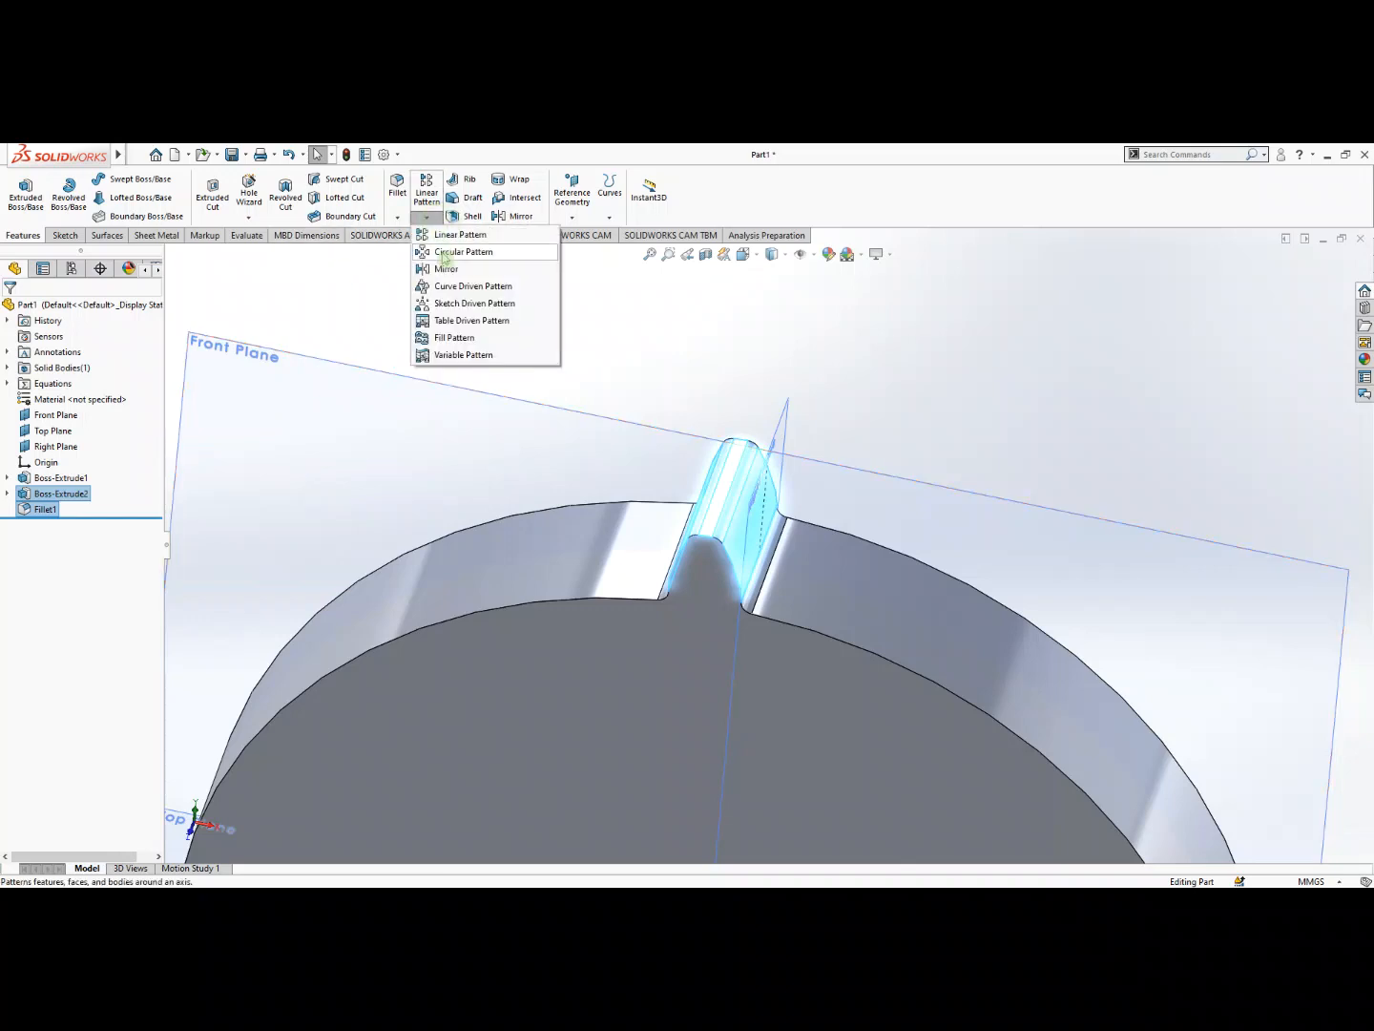
click(446, 254)
scroll(845, 416, down, 1)
scroll(840, 413, up, 5)
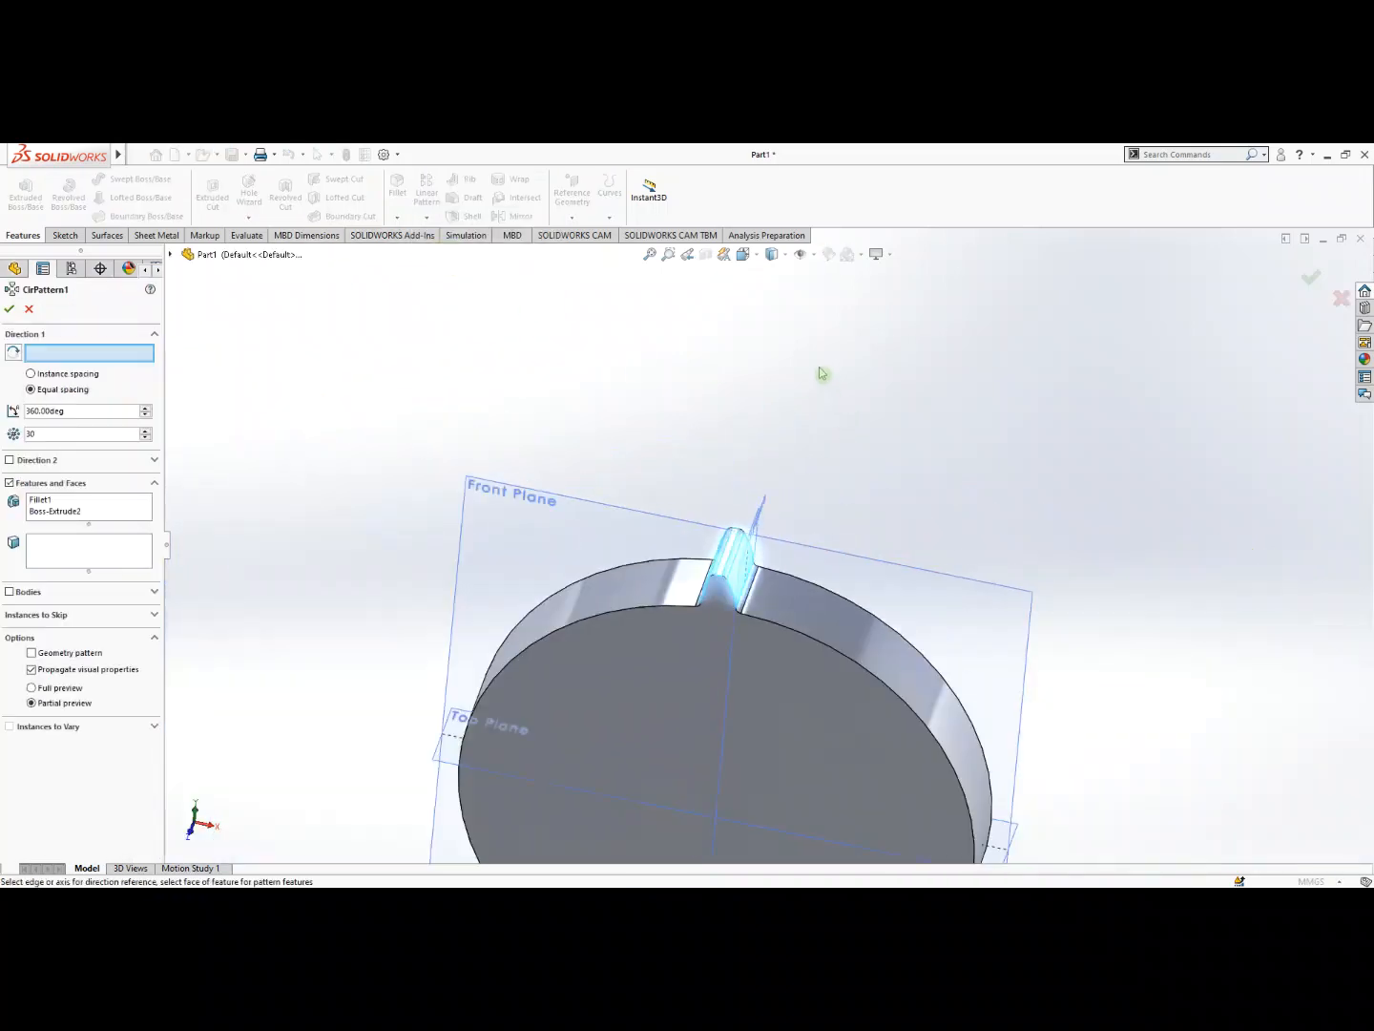
scroll(824, 375, up, 3)
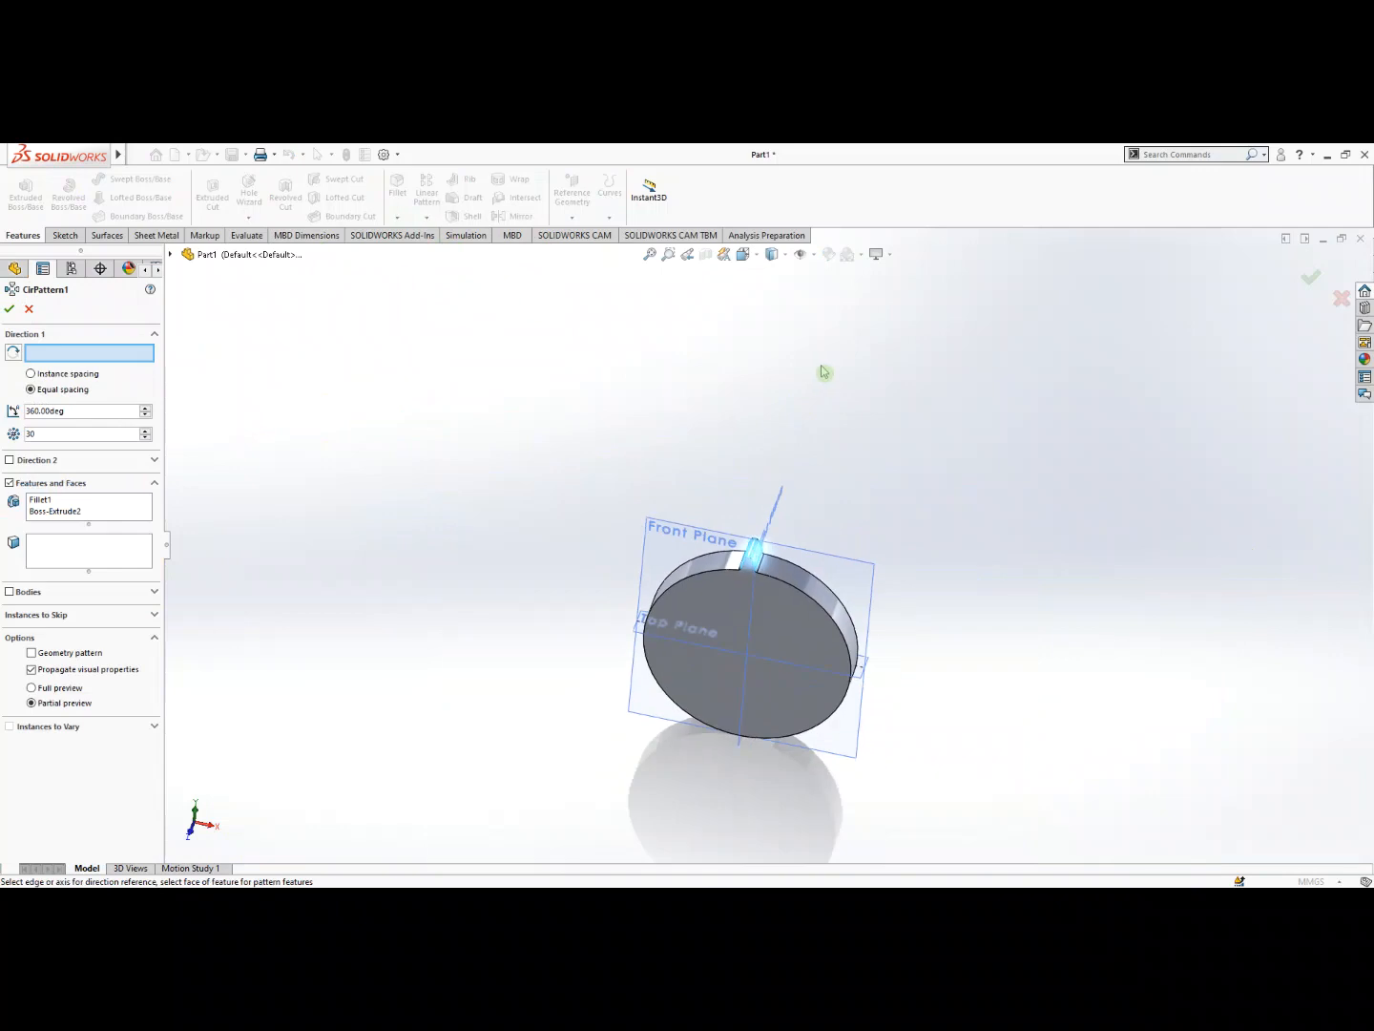
click(813, 252)
click(820, 296)
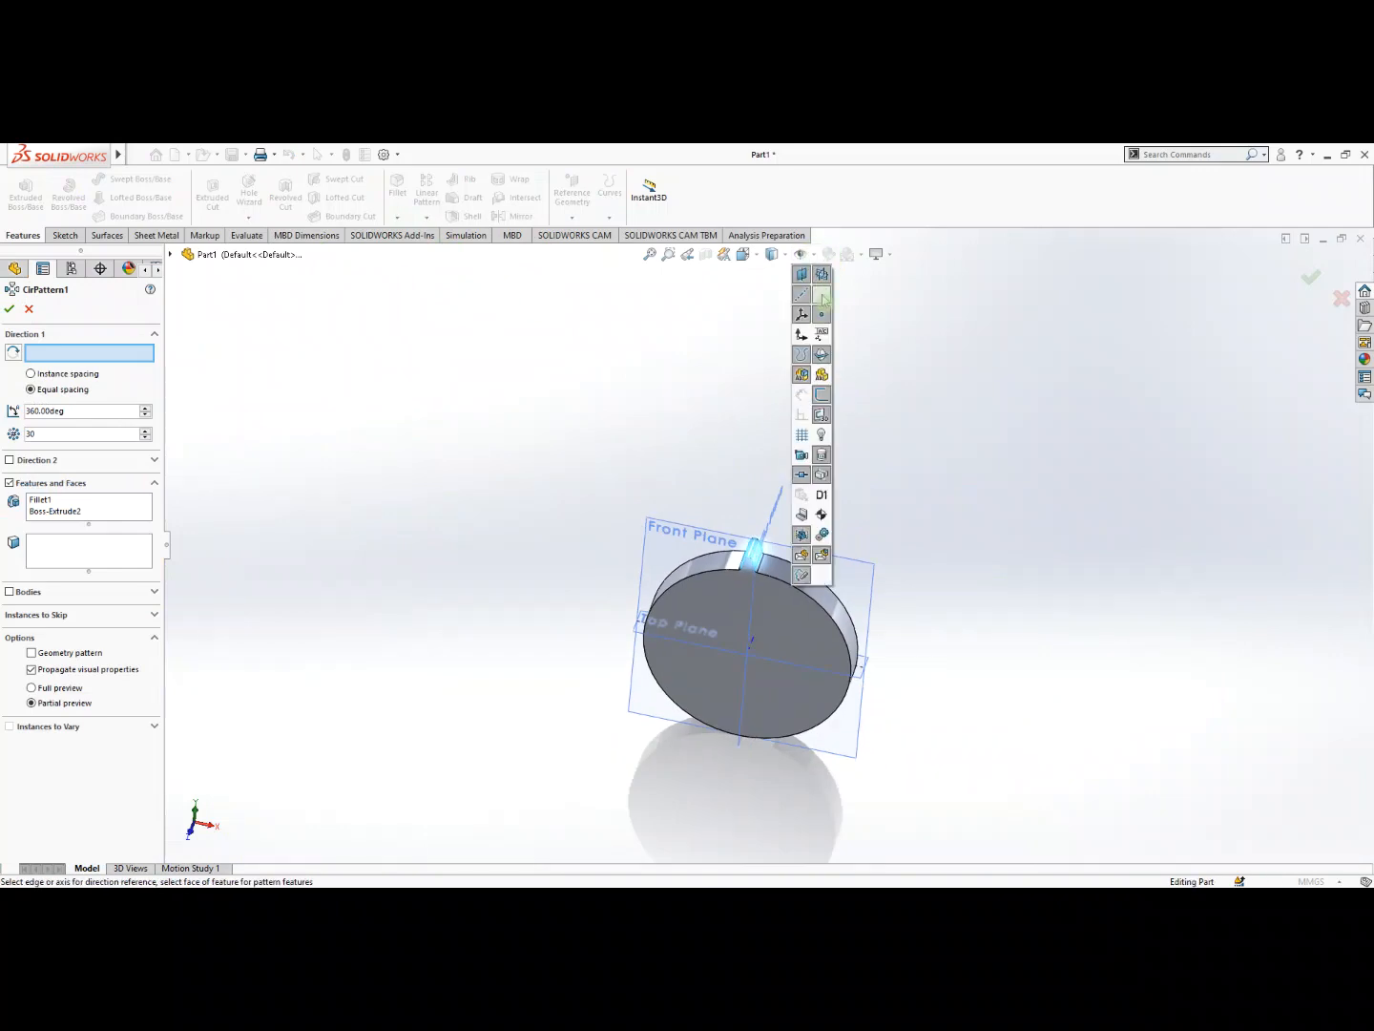
click(752, 648)
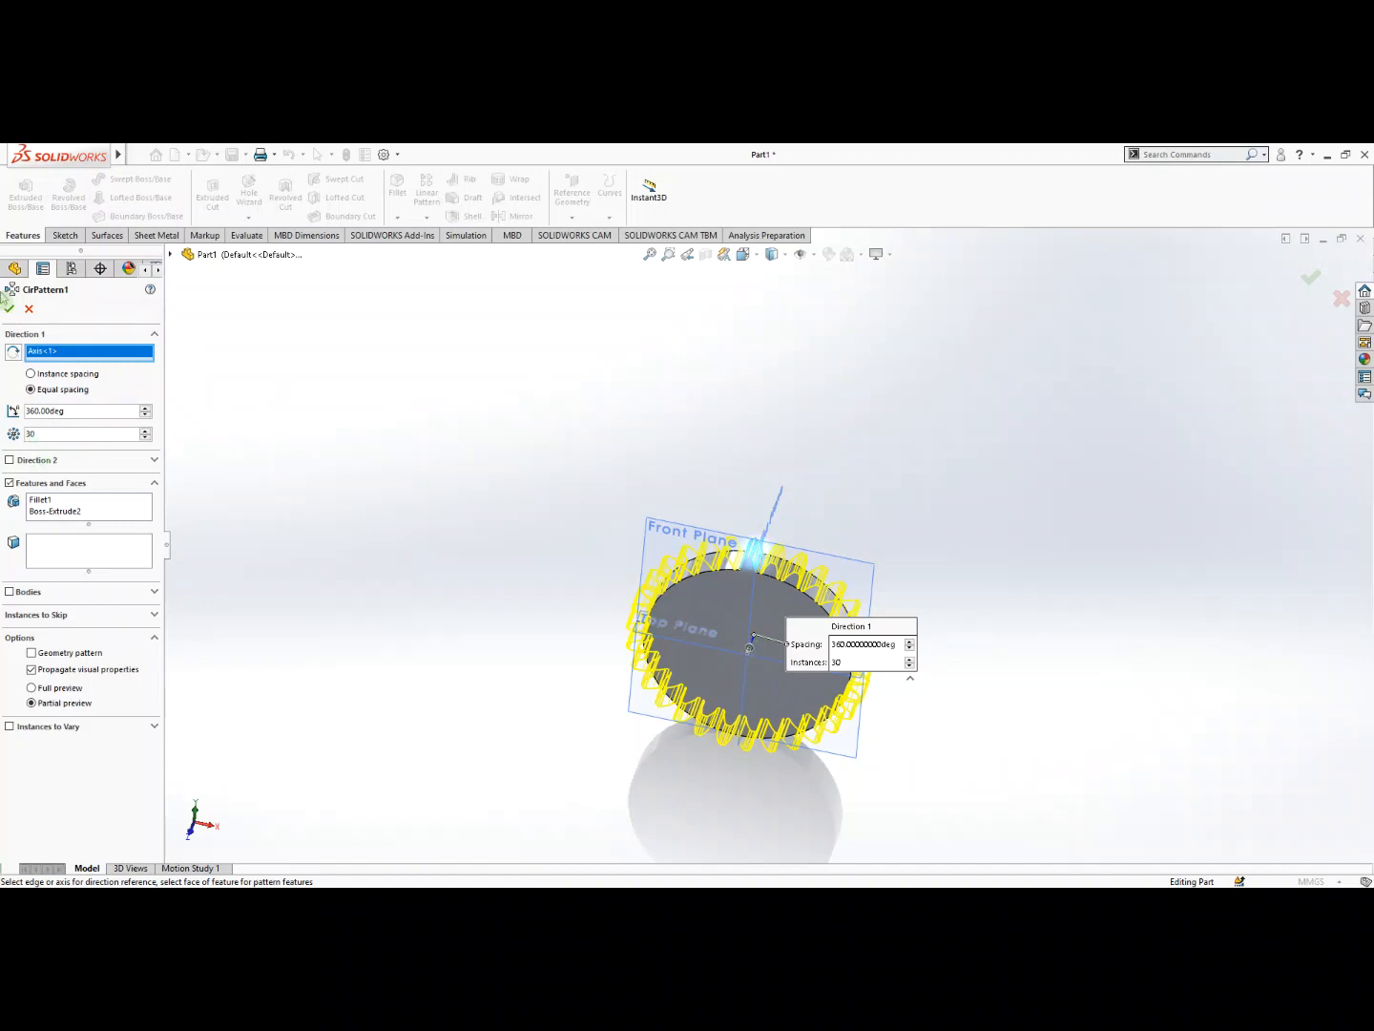
click(47, 434)
click(10, 309)
Create a sketch on the gear's front face with a circle of about 23.8 mm radius centred on the origin.
scroll(804, 613, down, 5)
middle_drag(749, 542, 737, 461)
scroll(738, 468, down, 2)
scroll(737, 468, up, 6)
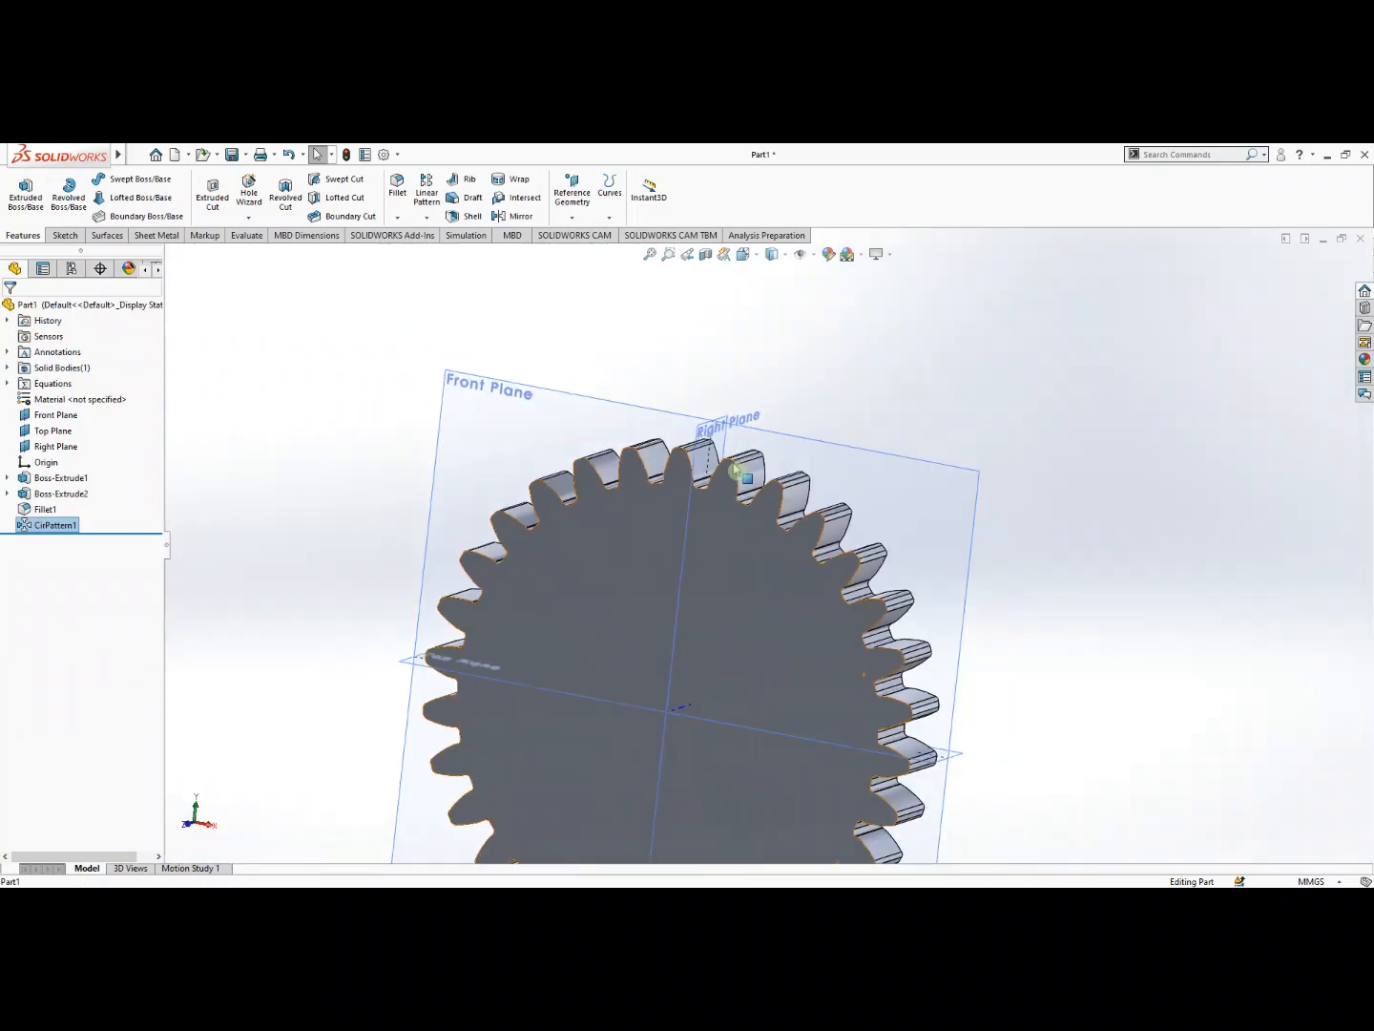
click(765, 623)
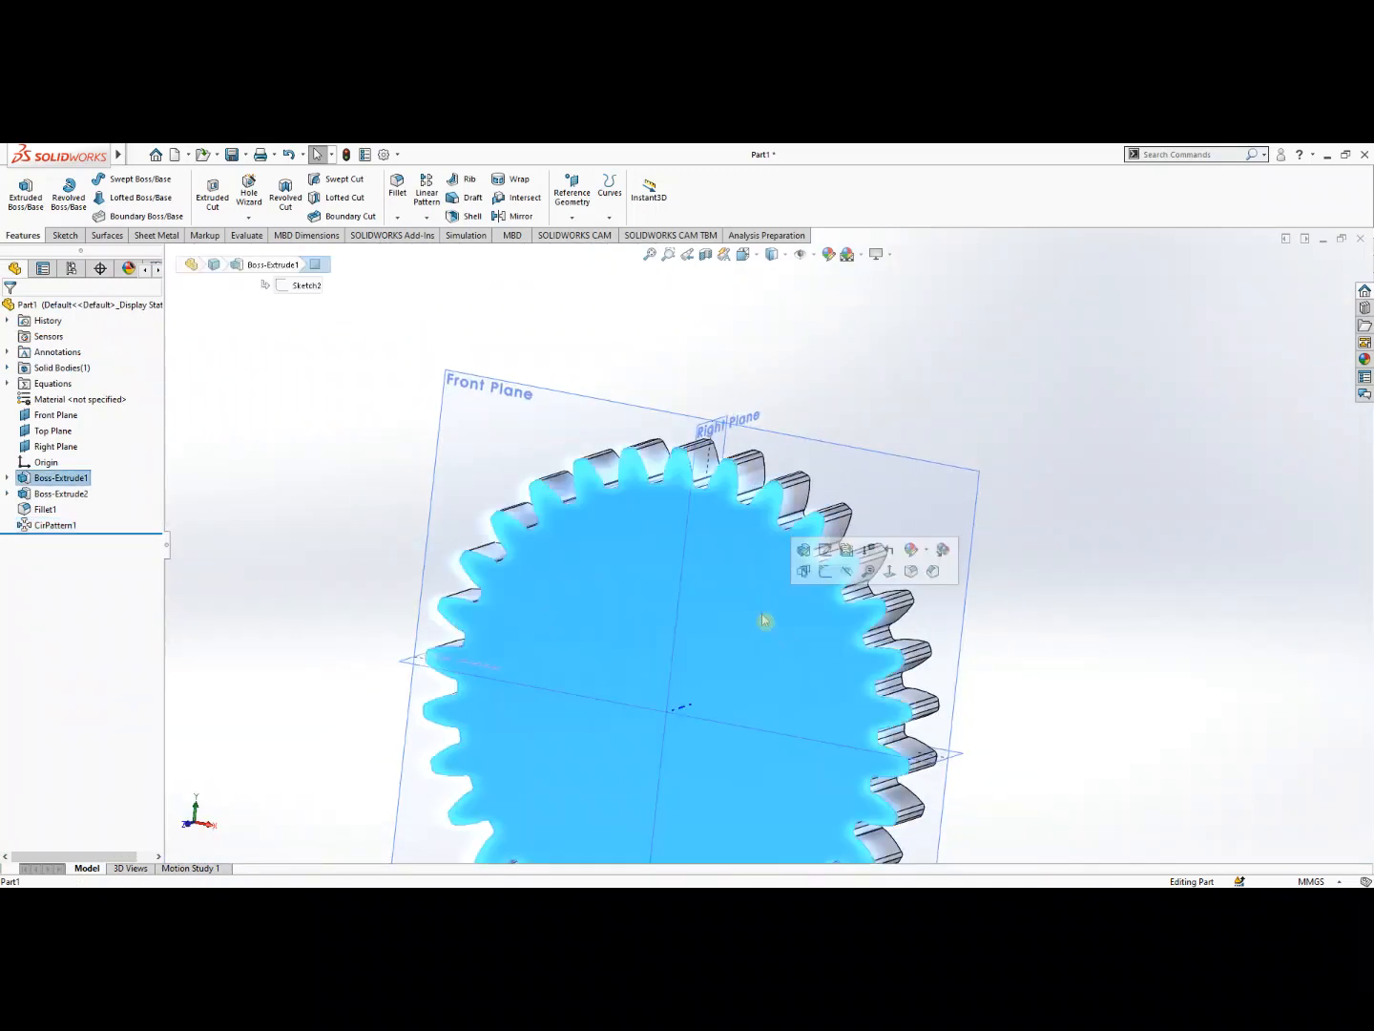
click(826, 576)
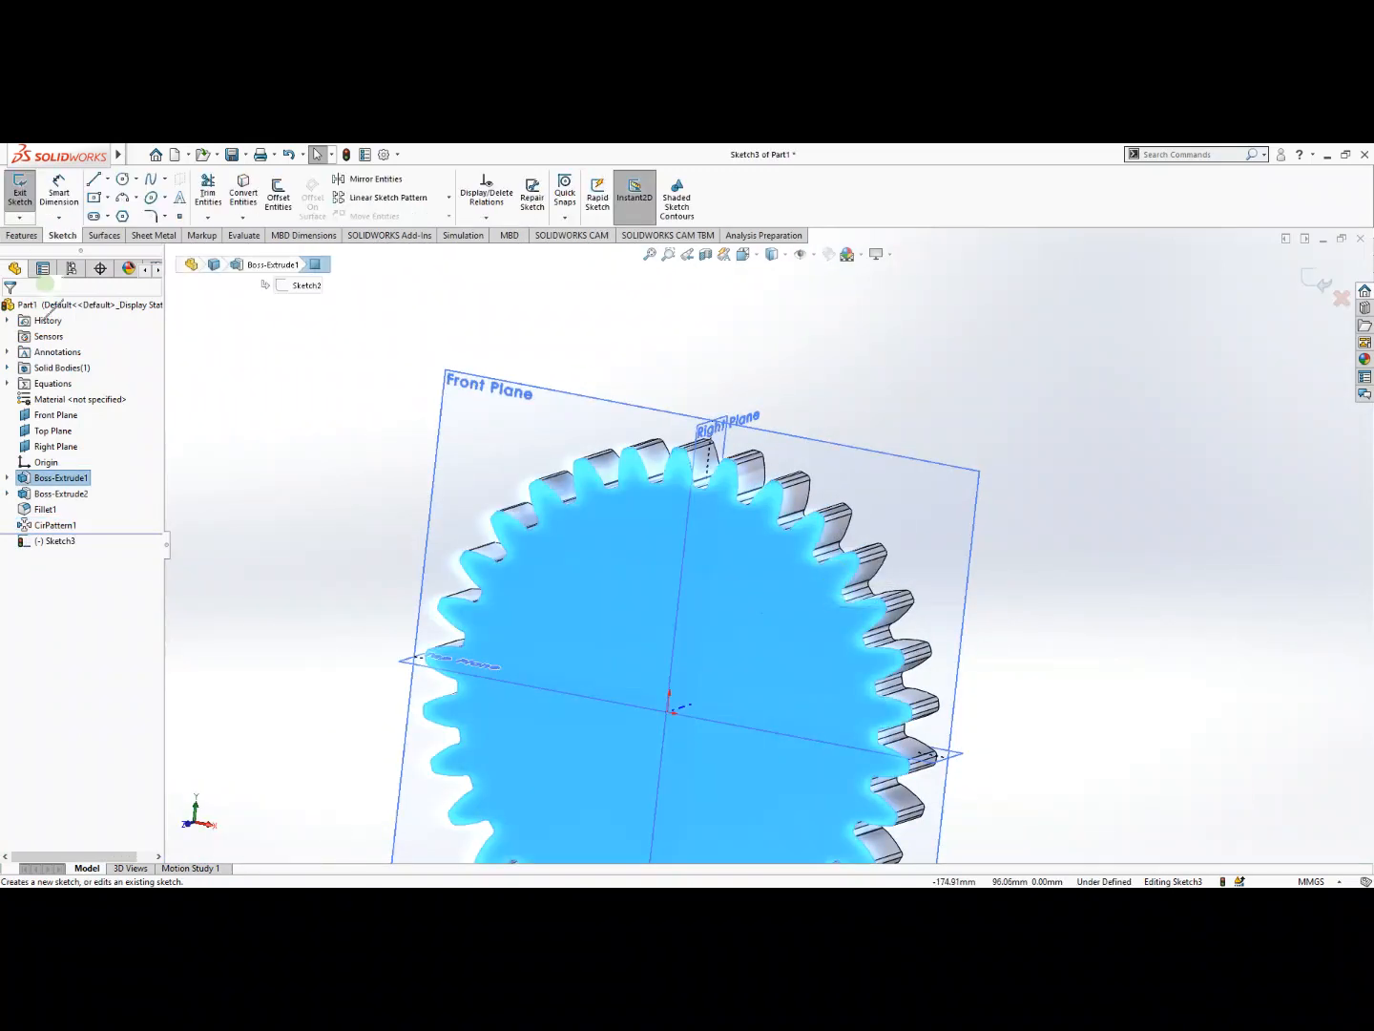
click(124, 182)
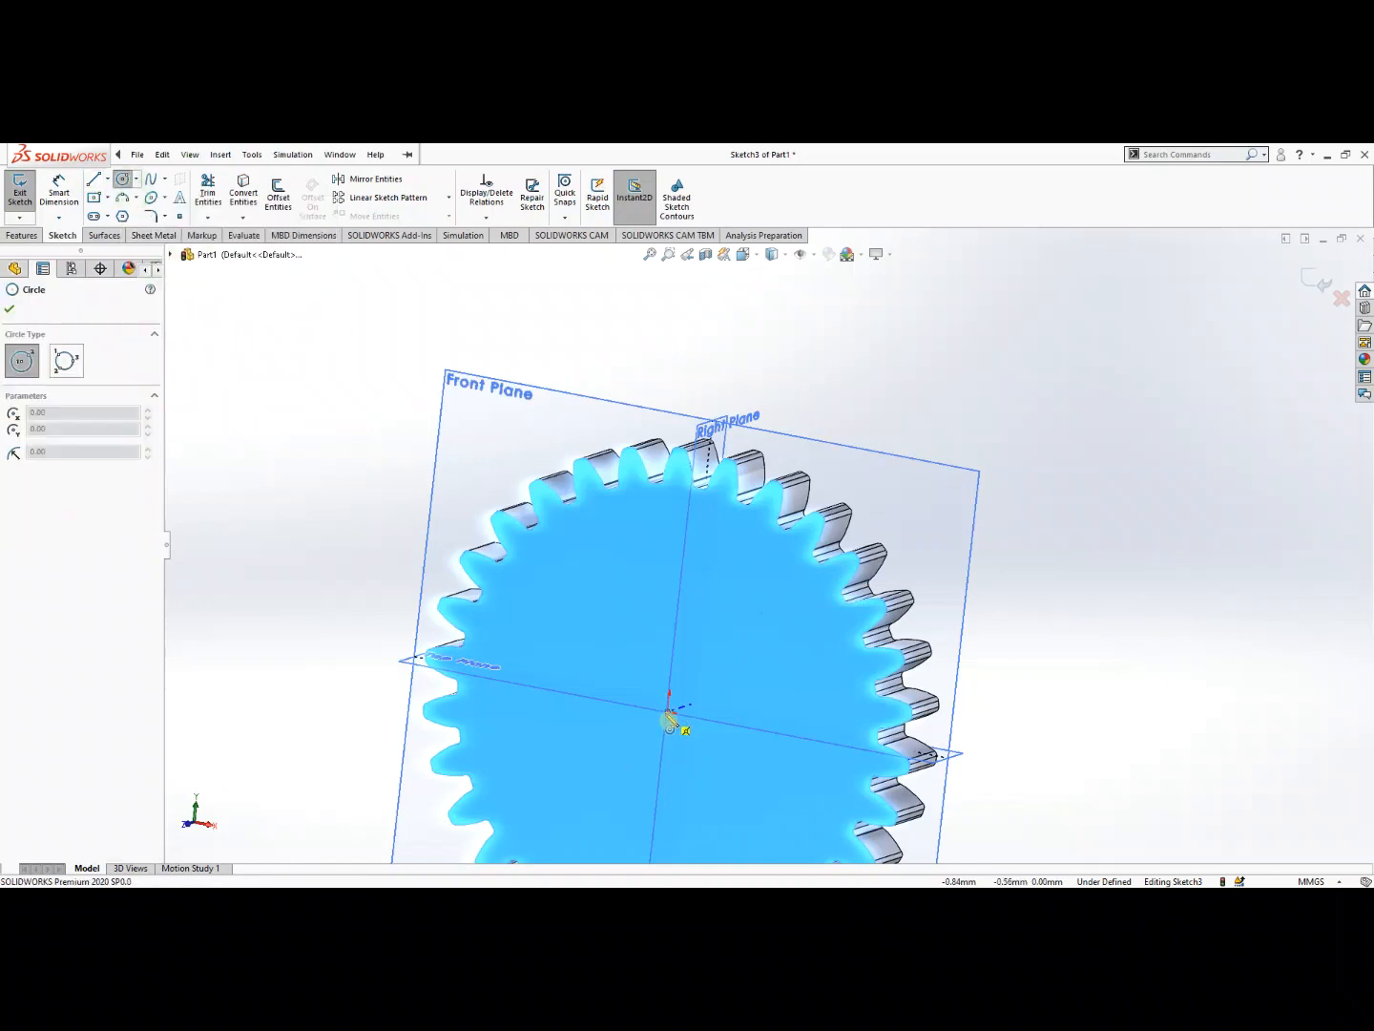
click(667, 721)
click(738, 693)
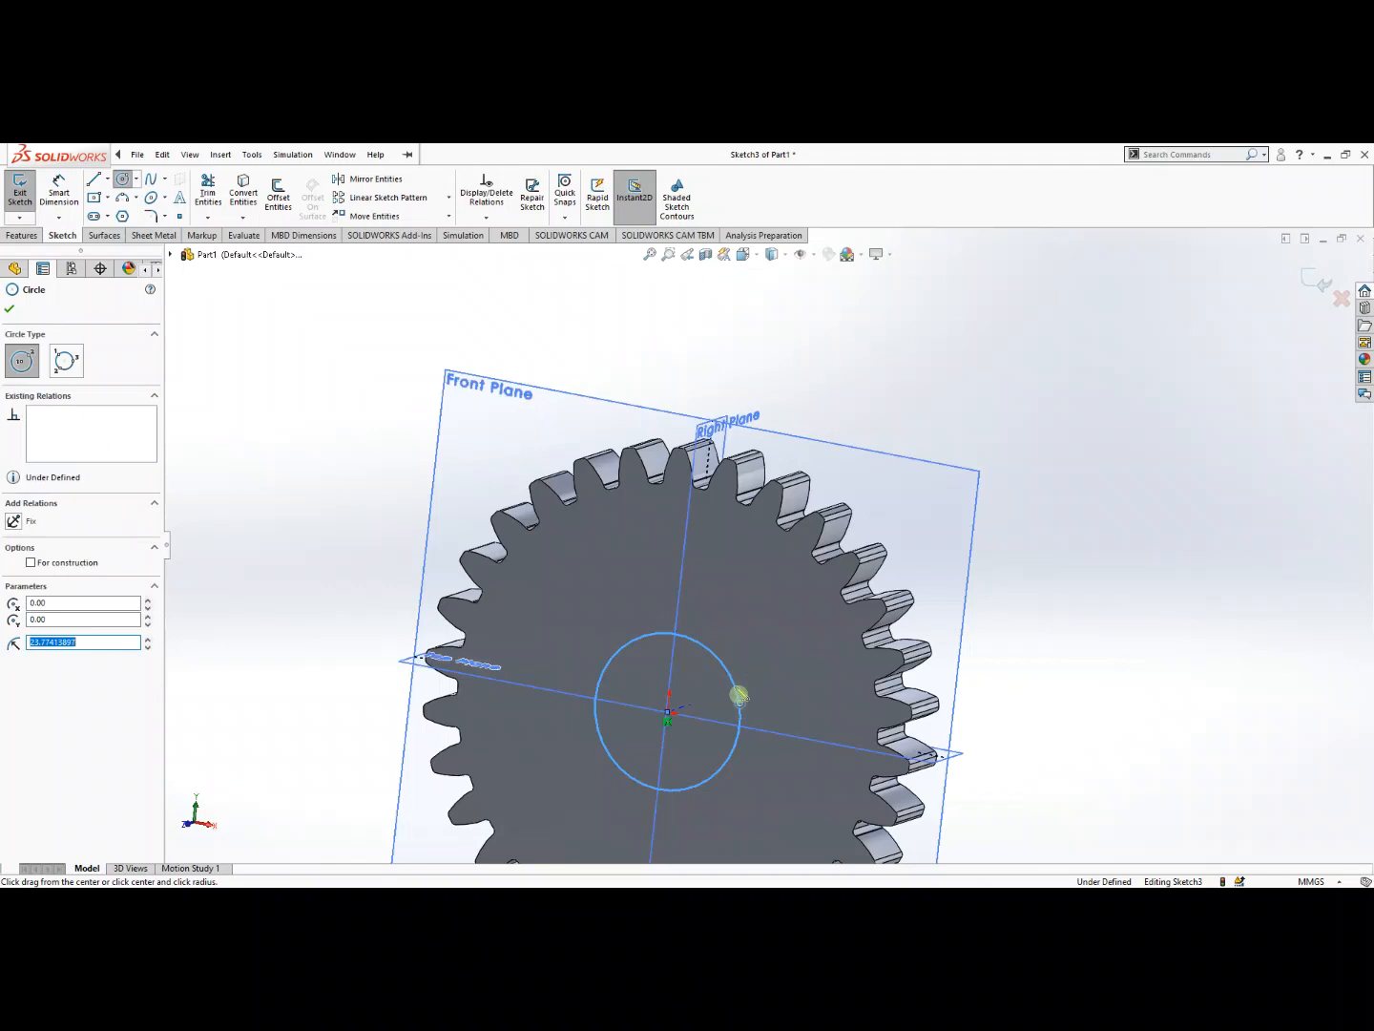
click(11, 311)
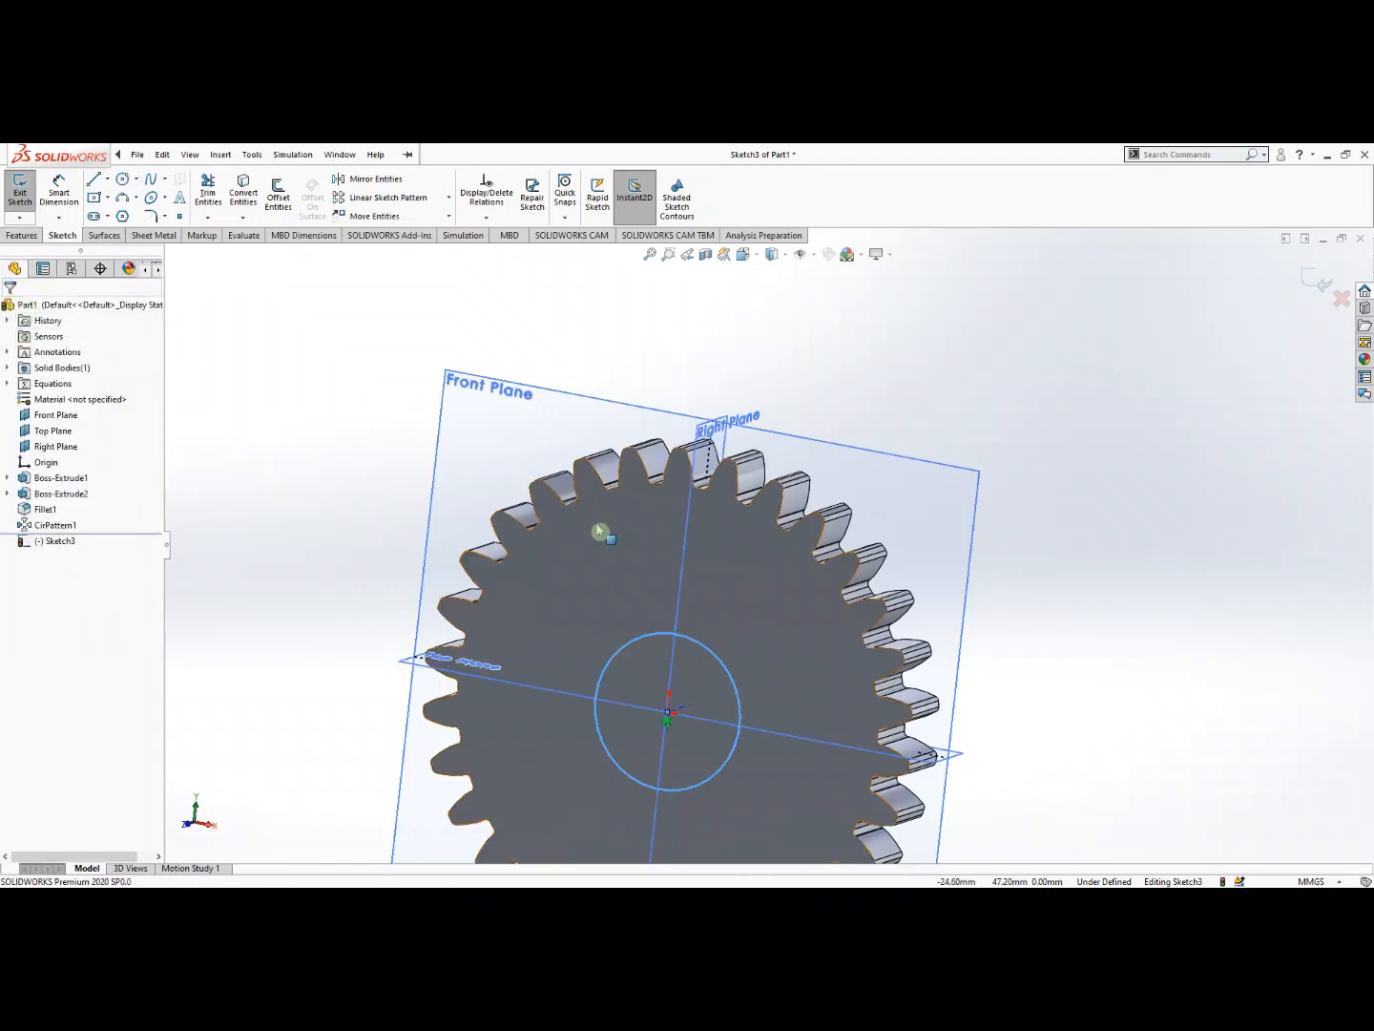
click(21, 235)
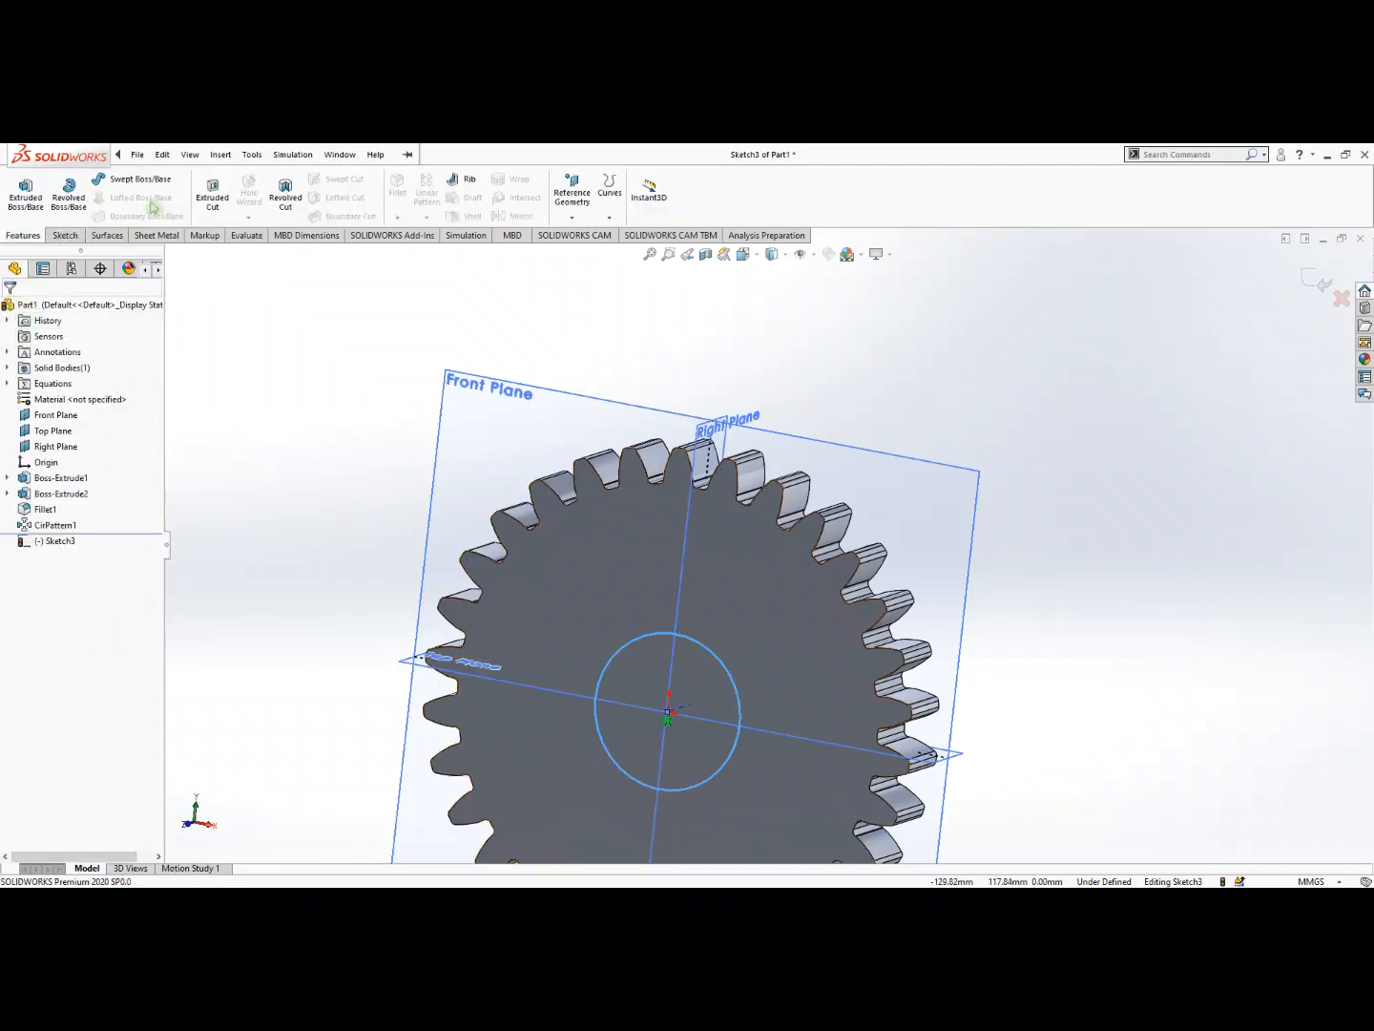
Cut-extrude the central circle 20 mm blind through the gear to form the bore.
click(210, 195)
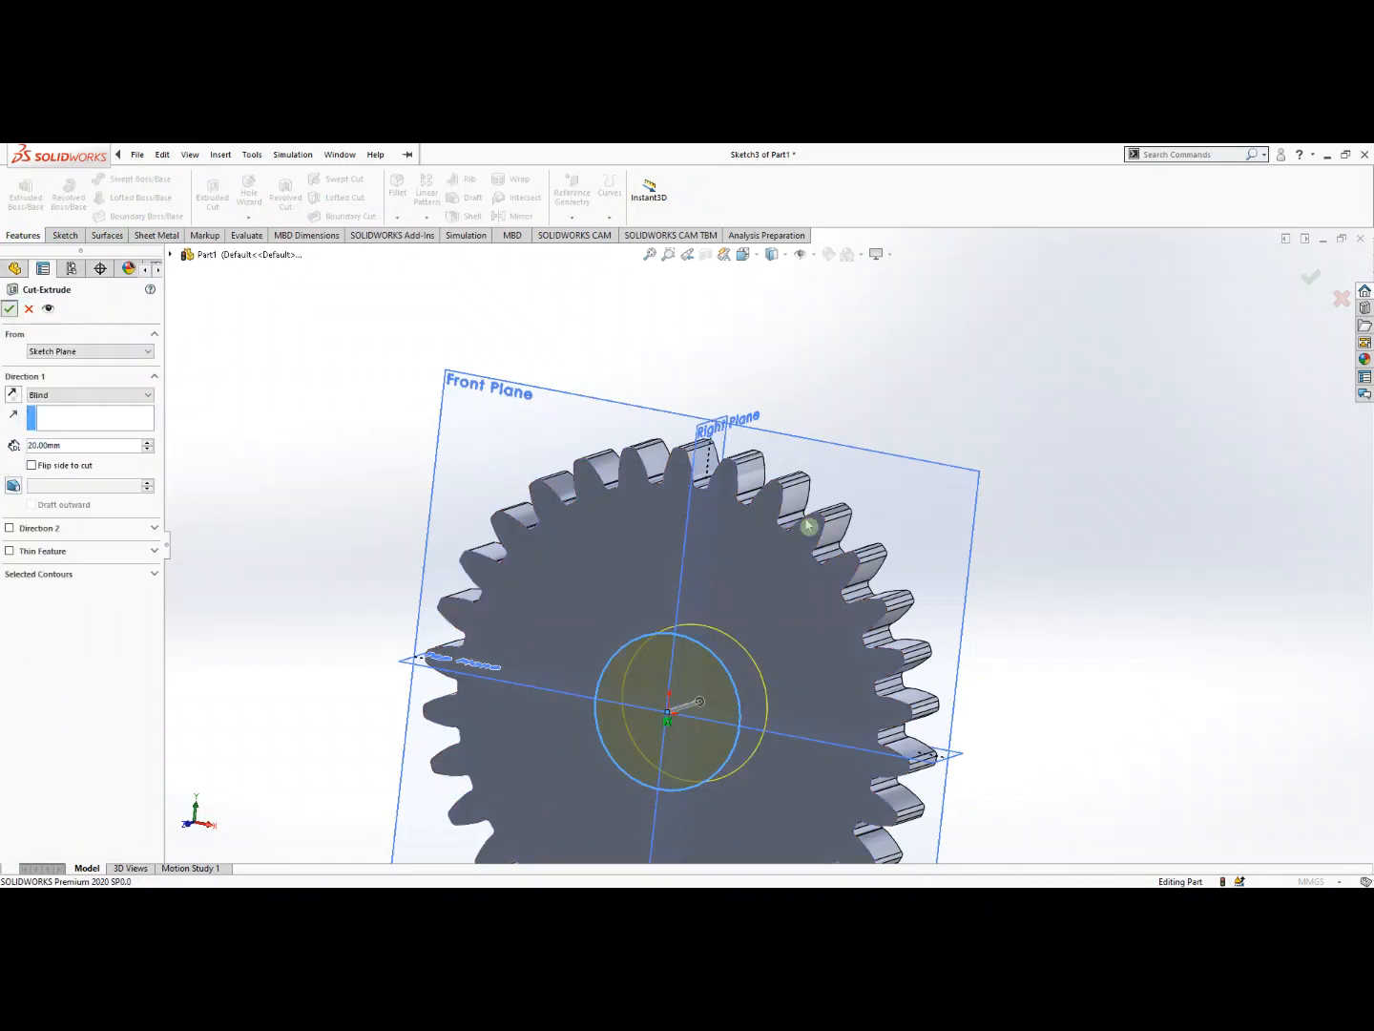
click(10, 311)
scroll(775, 561, up, 4)
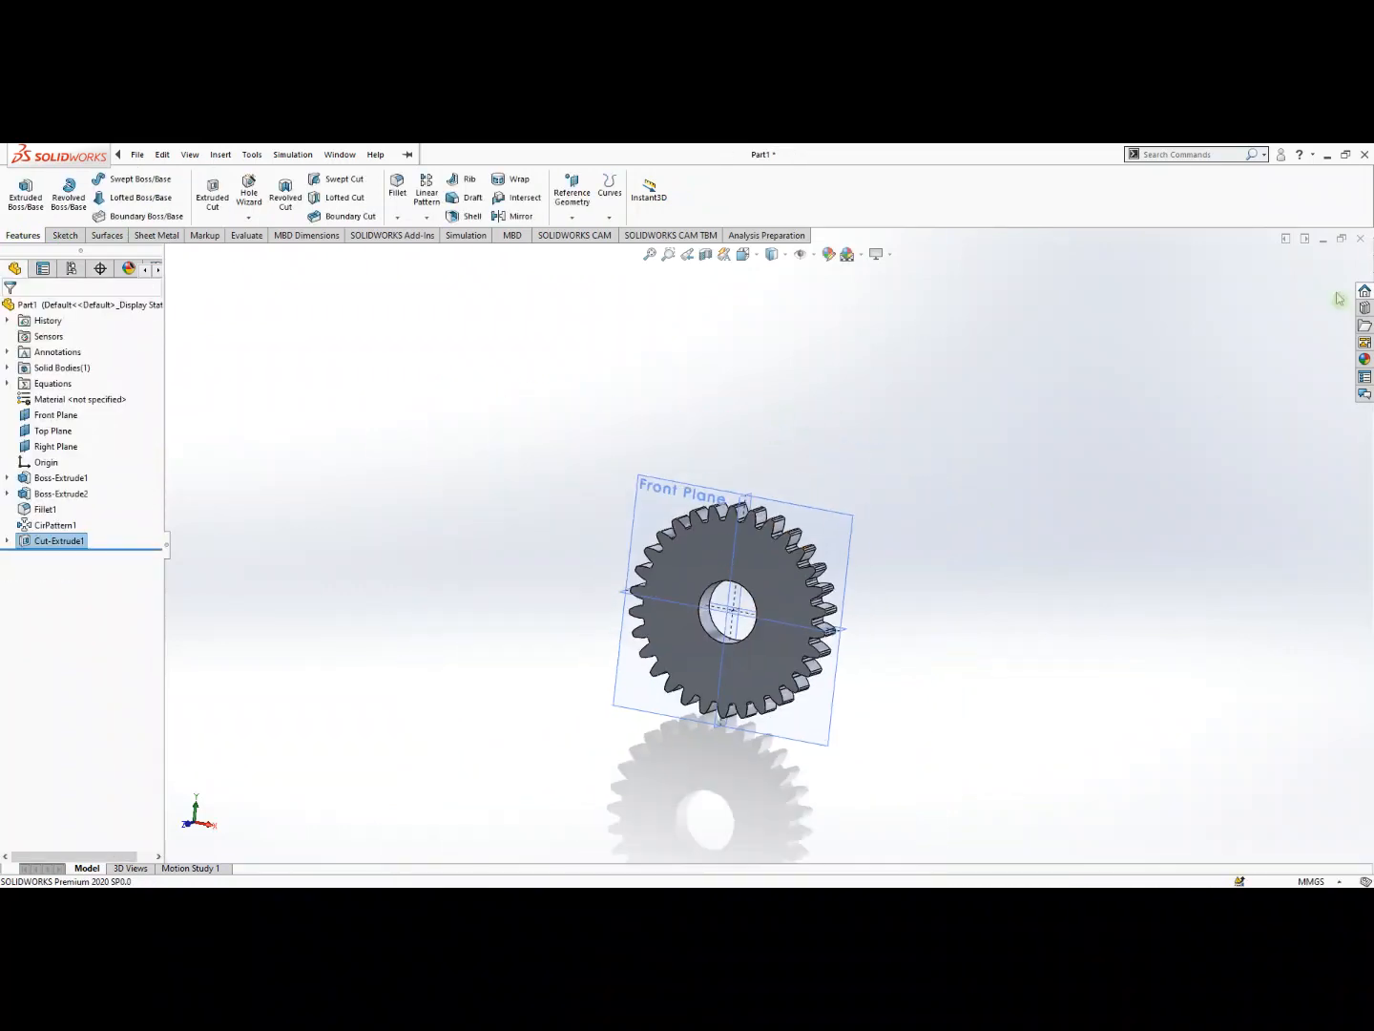
Apply the polished brass metal appearance to the gear's centre bore.
click(829, 254)
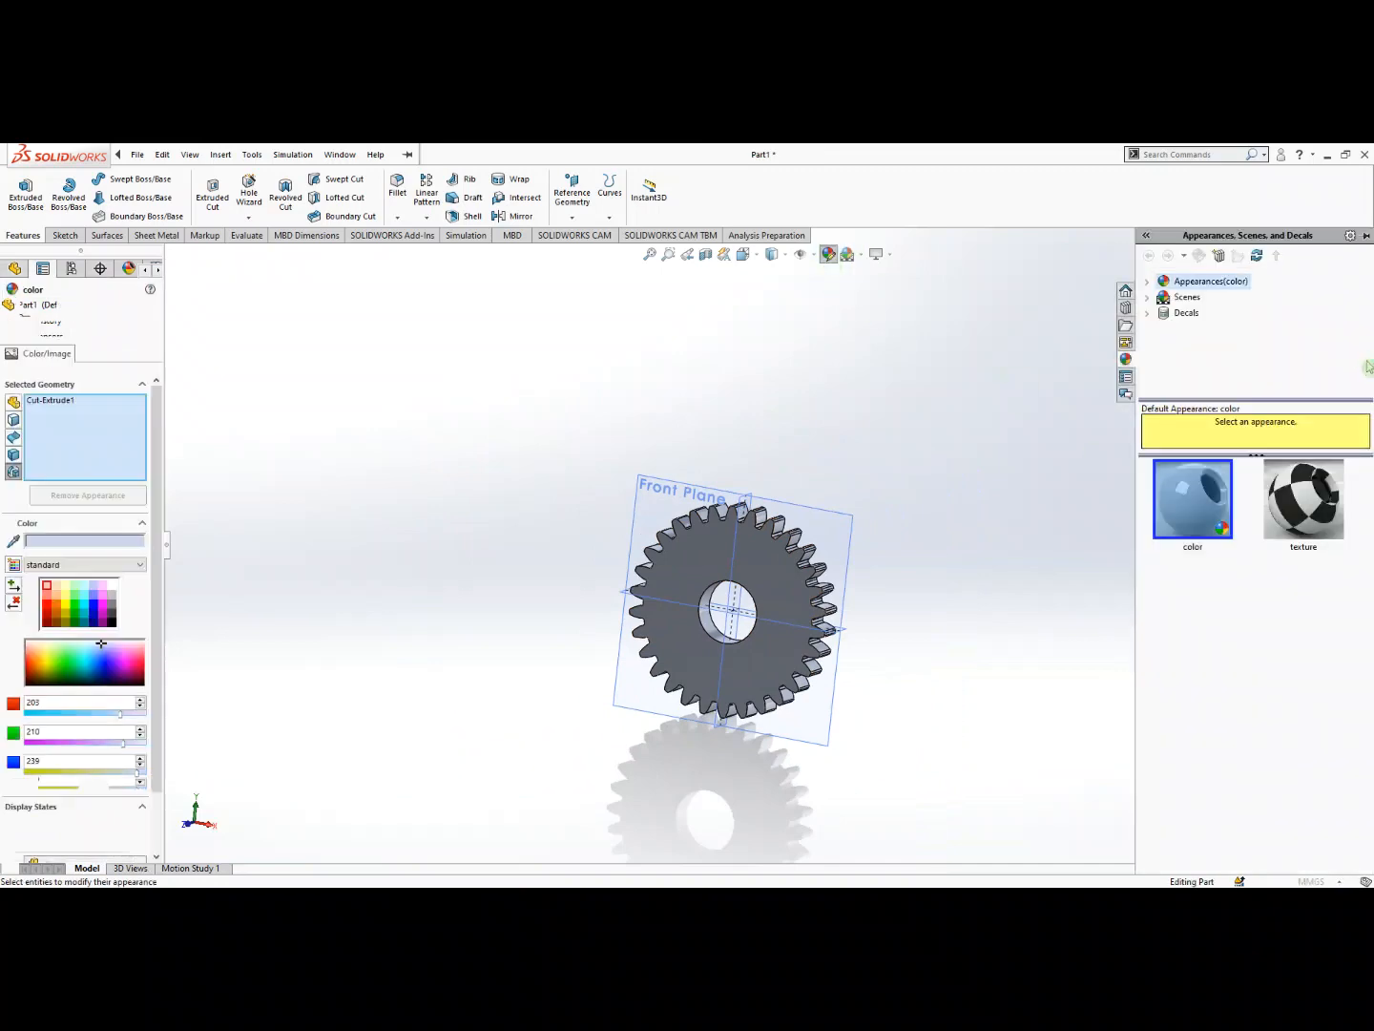
click(1149, 298)
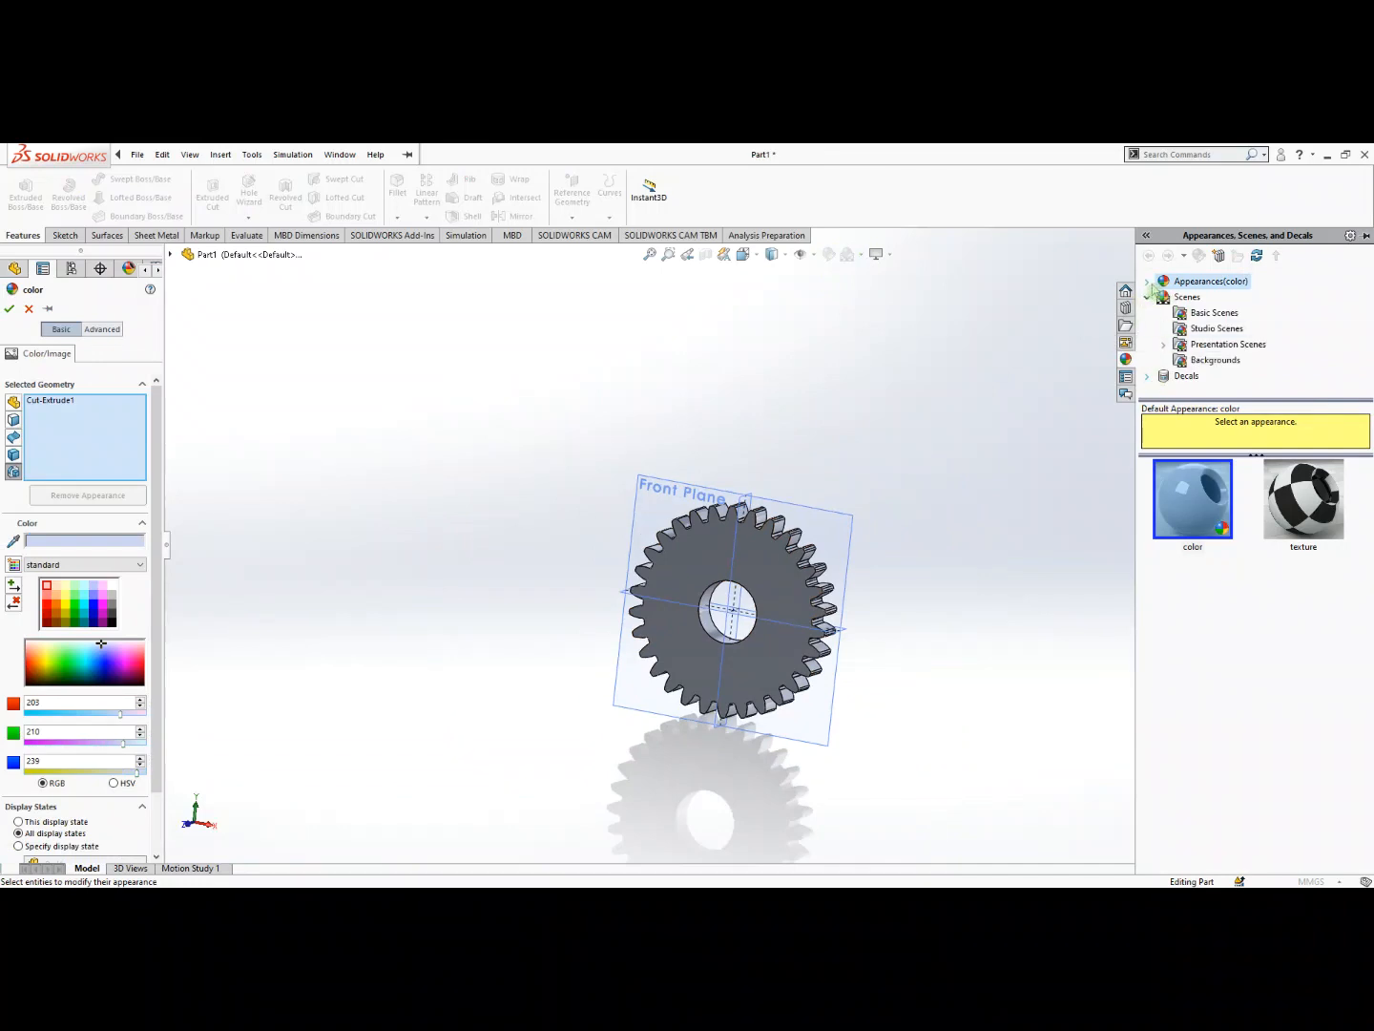
click(1146, 281)
click(1166, 322)
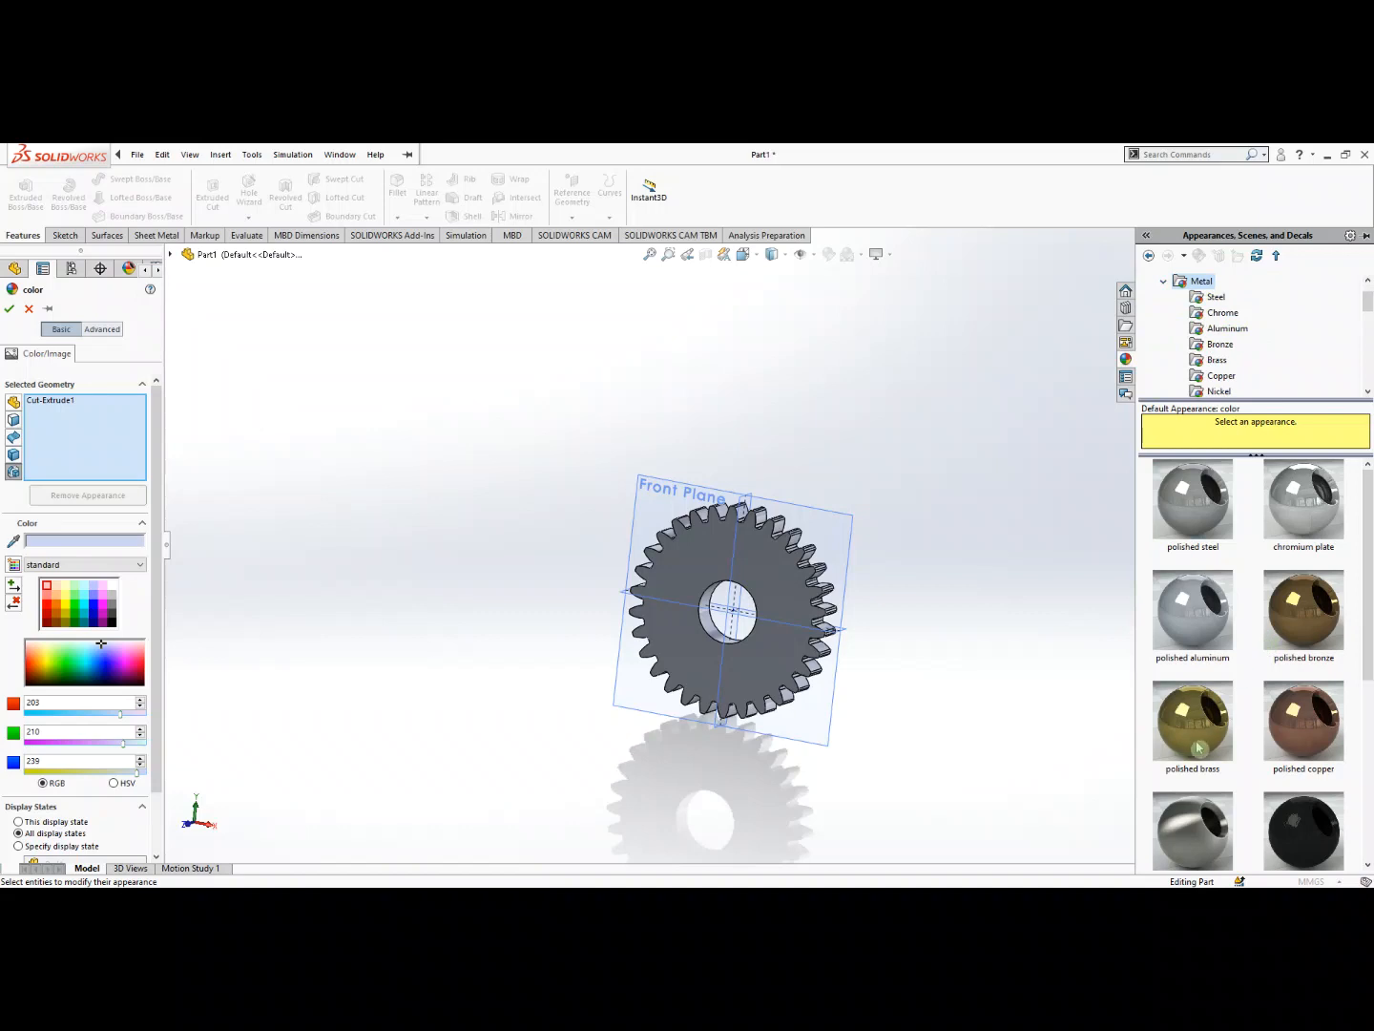
drag(1200, 748, 762, 612)
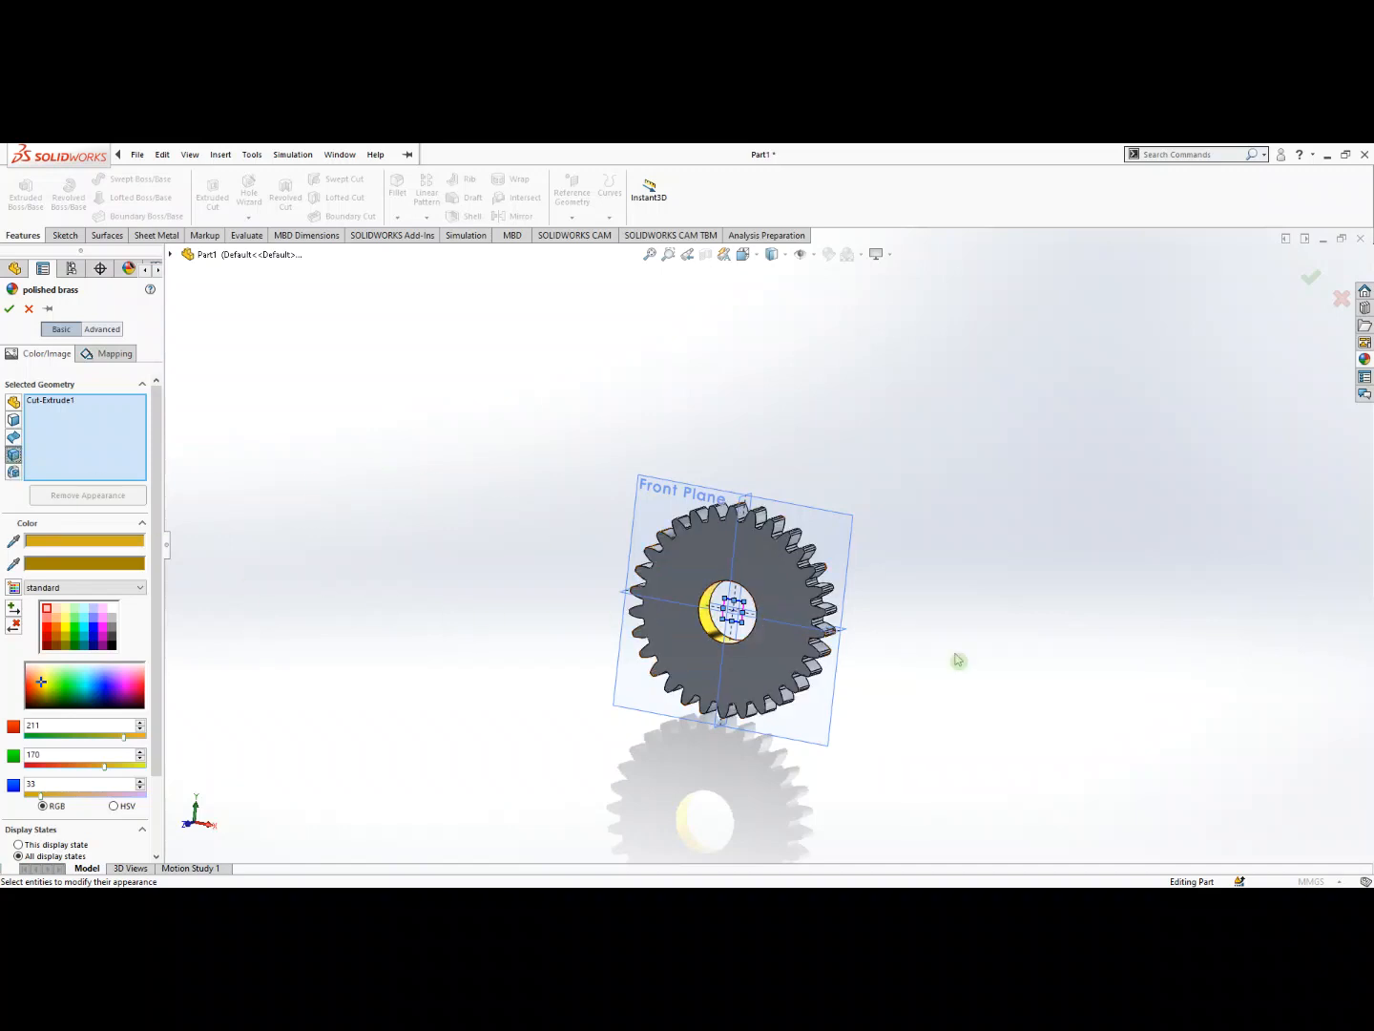
Apply the polished brass appearance to the entire gear, including the faces and teeth, and accept the appearance settings.
click(1365, 359)
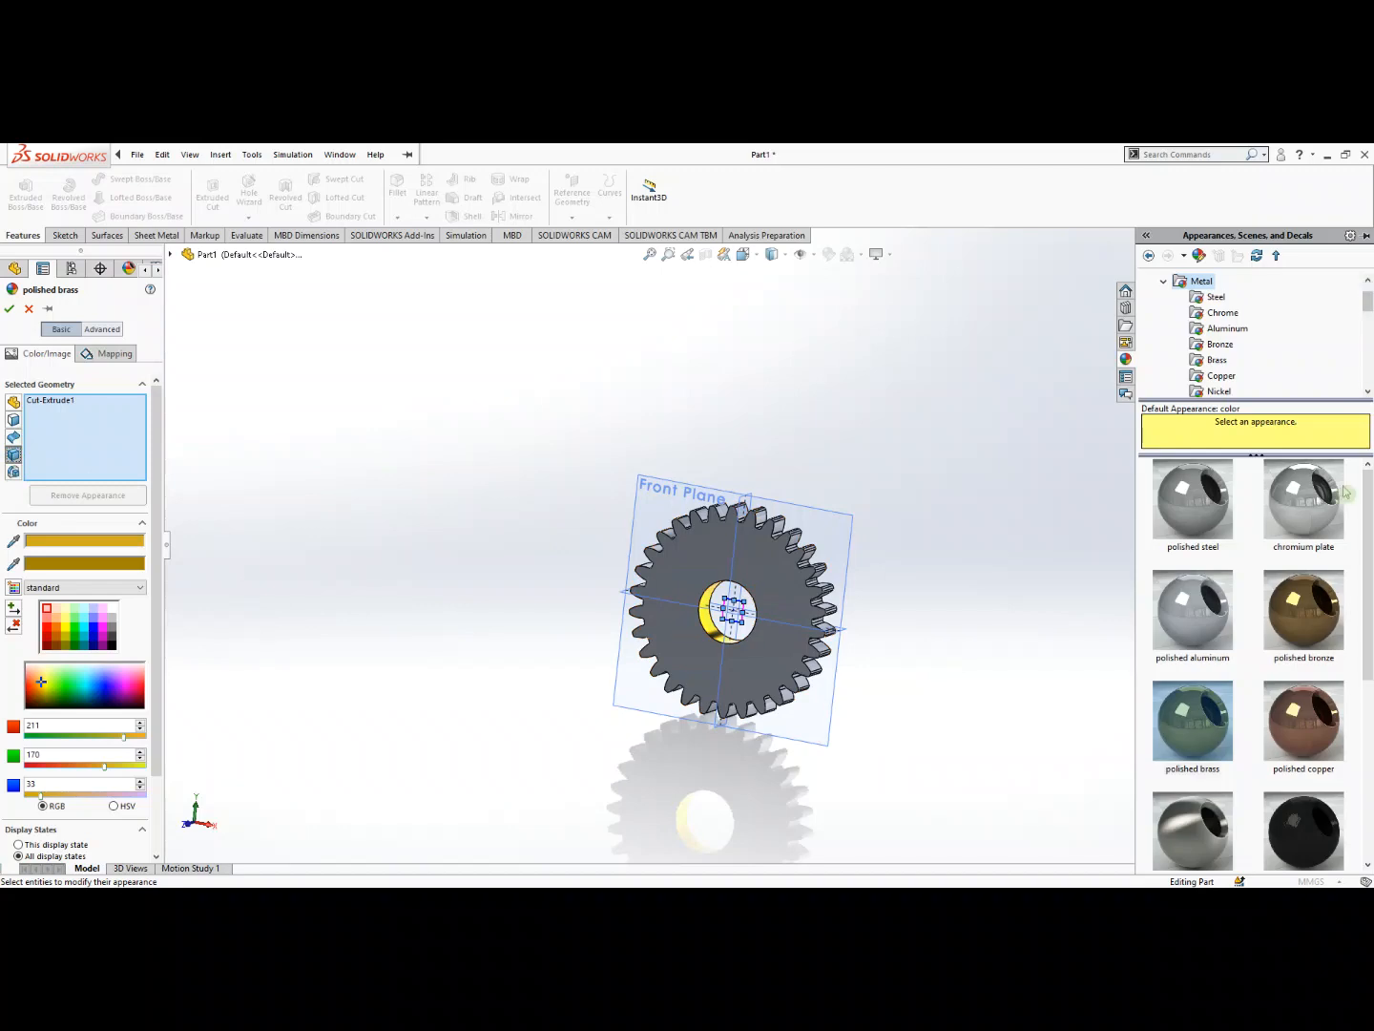
drag(1200, 740, 744, 549)
scroll(745, 552, down, 5)
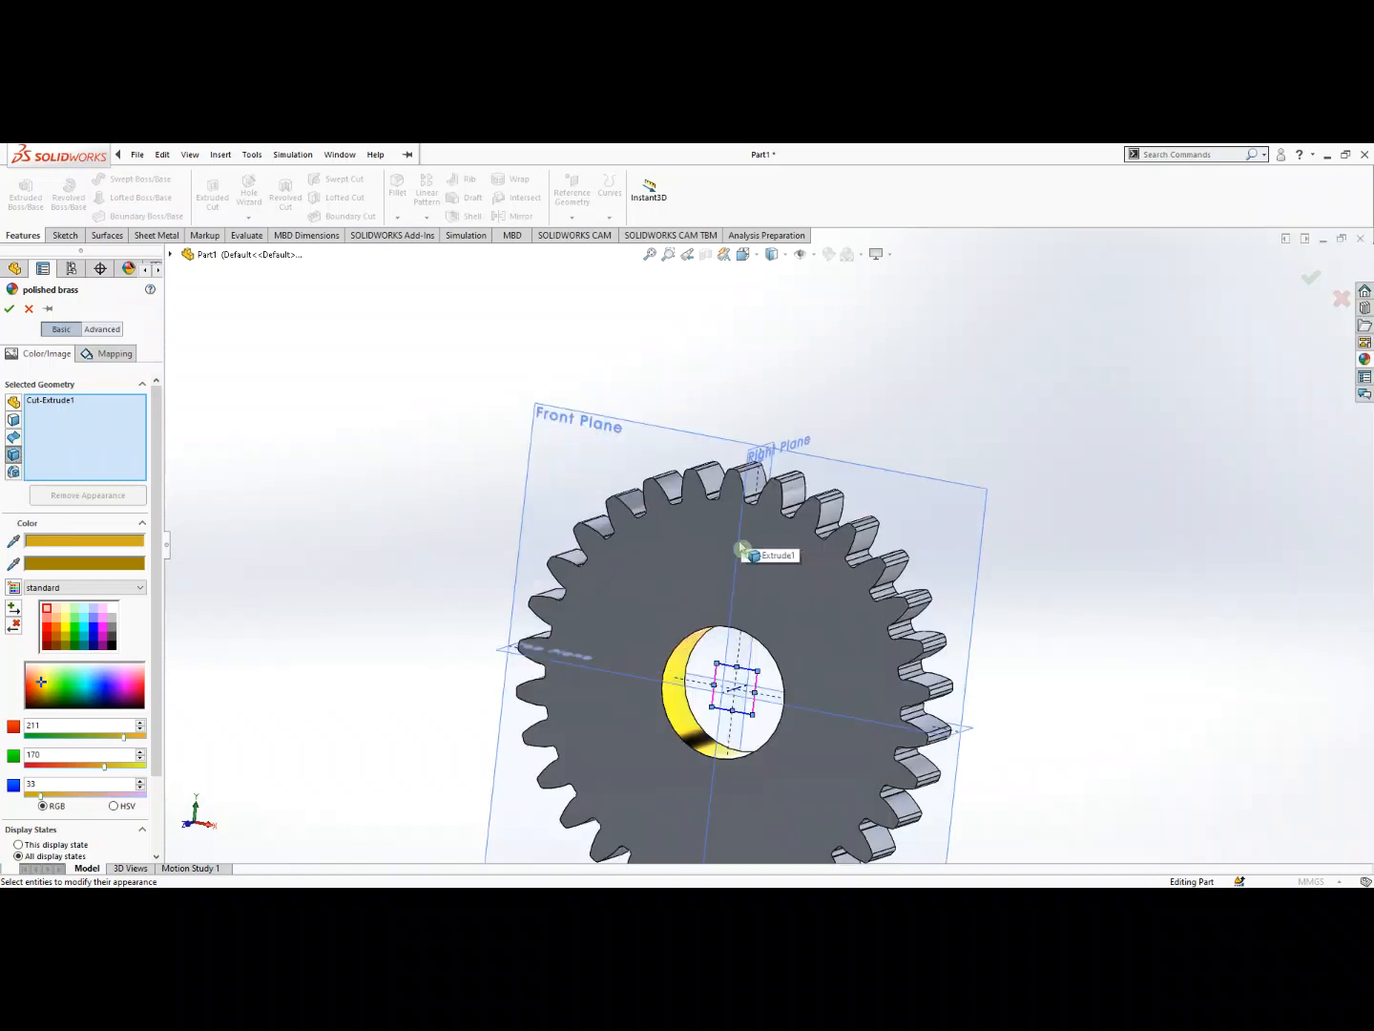
scroll(746, 551, up, 5)
drag(586, 322, 1060, 864)
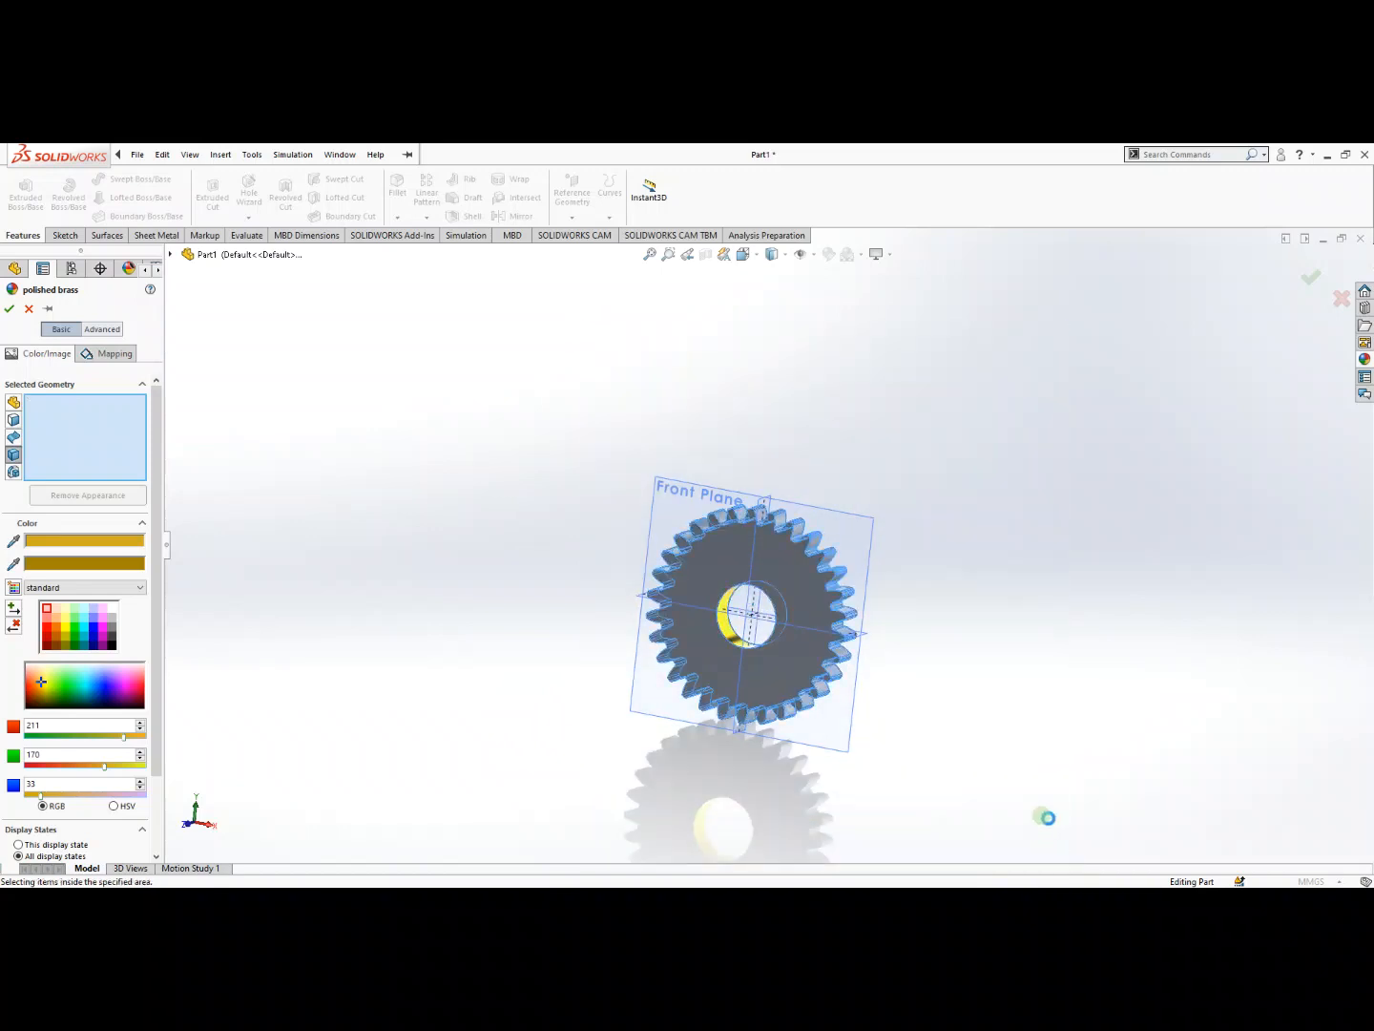
click(1365, 360)
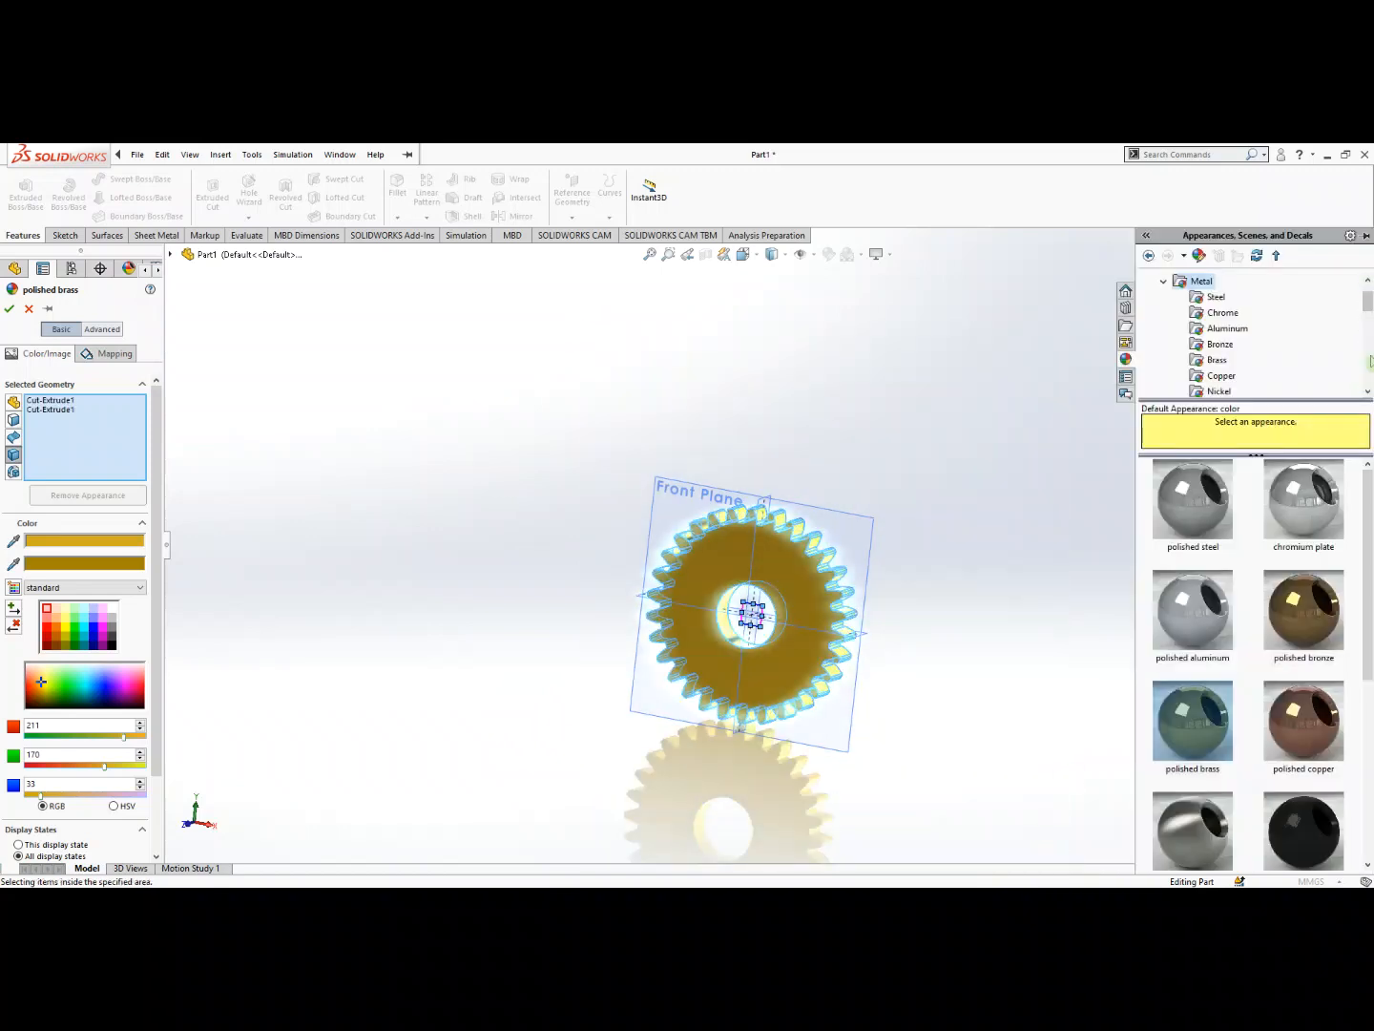
drag(1192, 721, 785, 606)
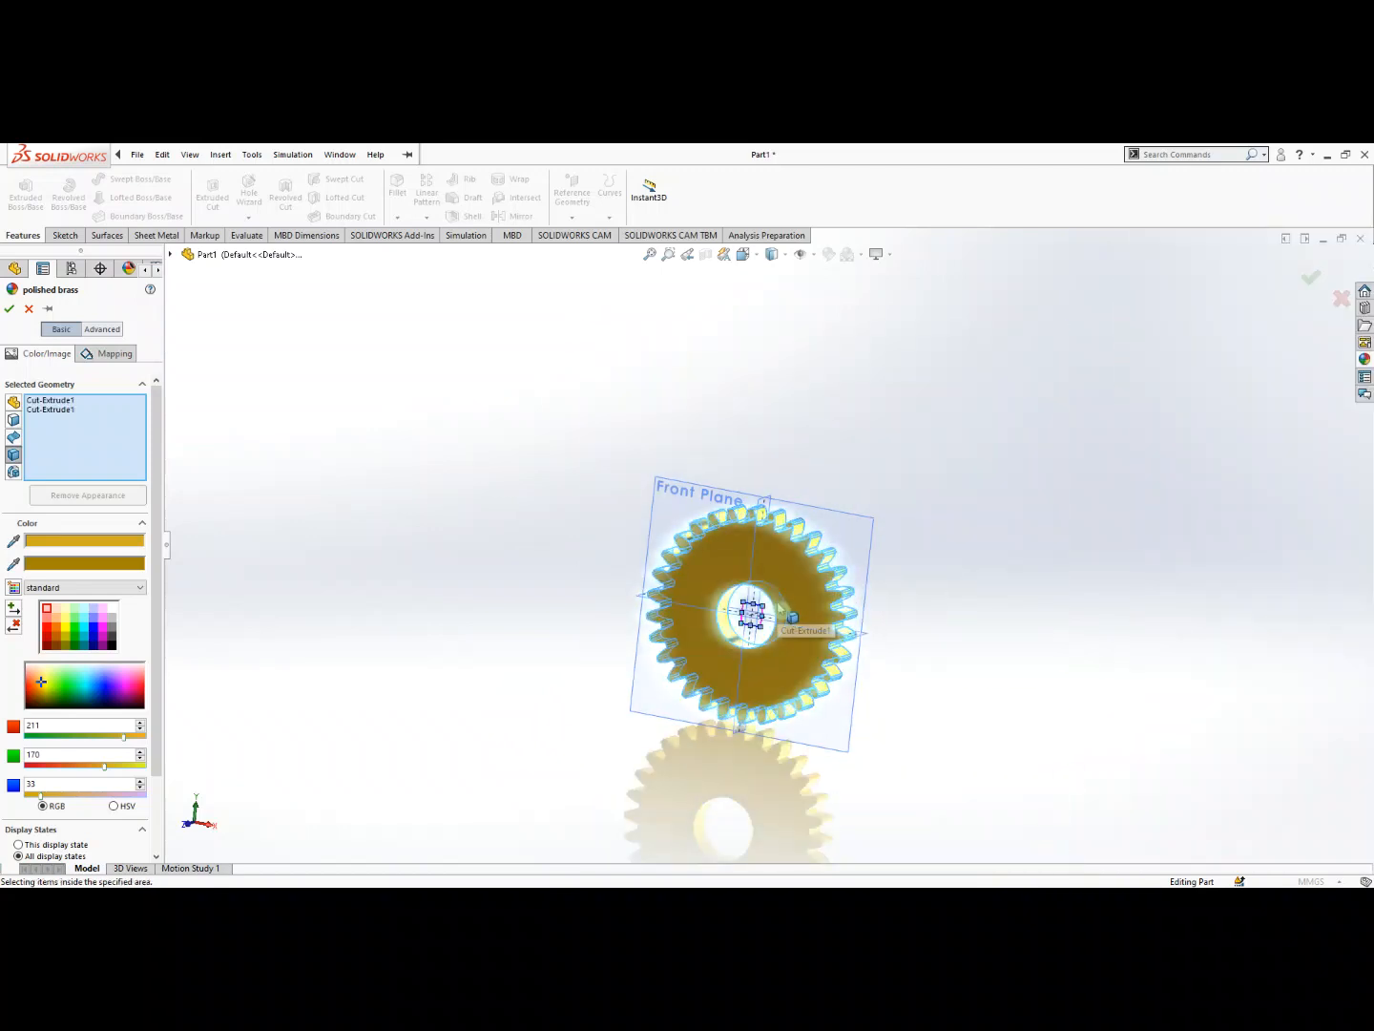
click(513, 461)
click(11, 310)
middle_drag(935, 668, 728, 635)
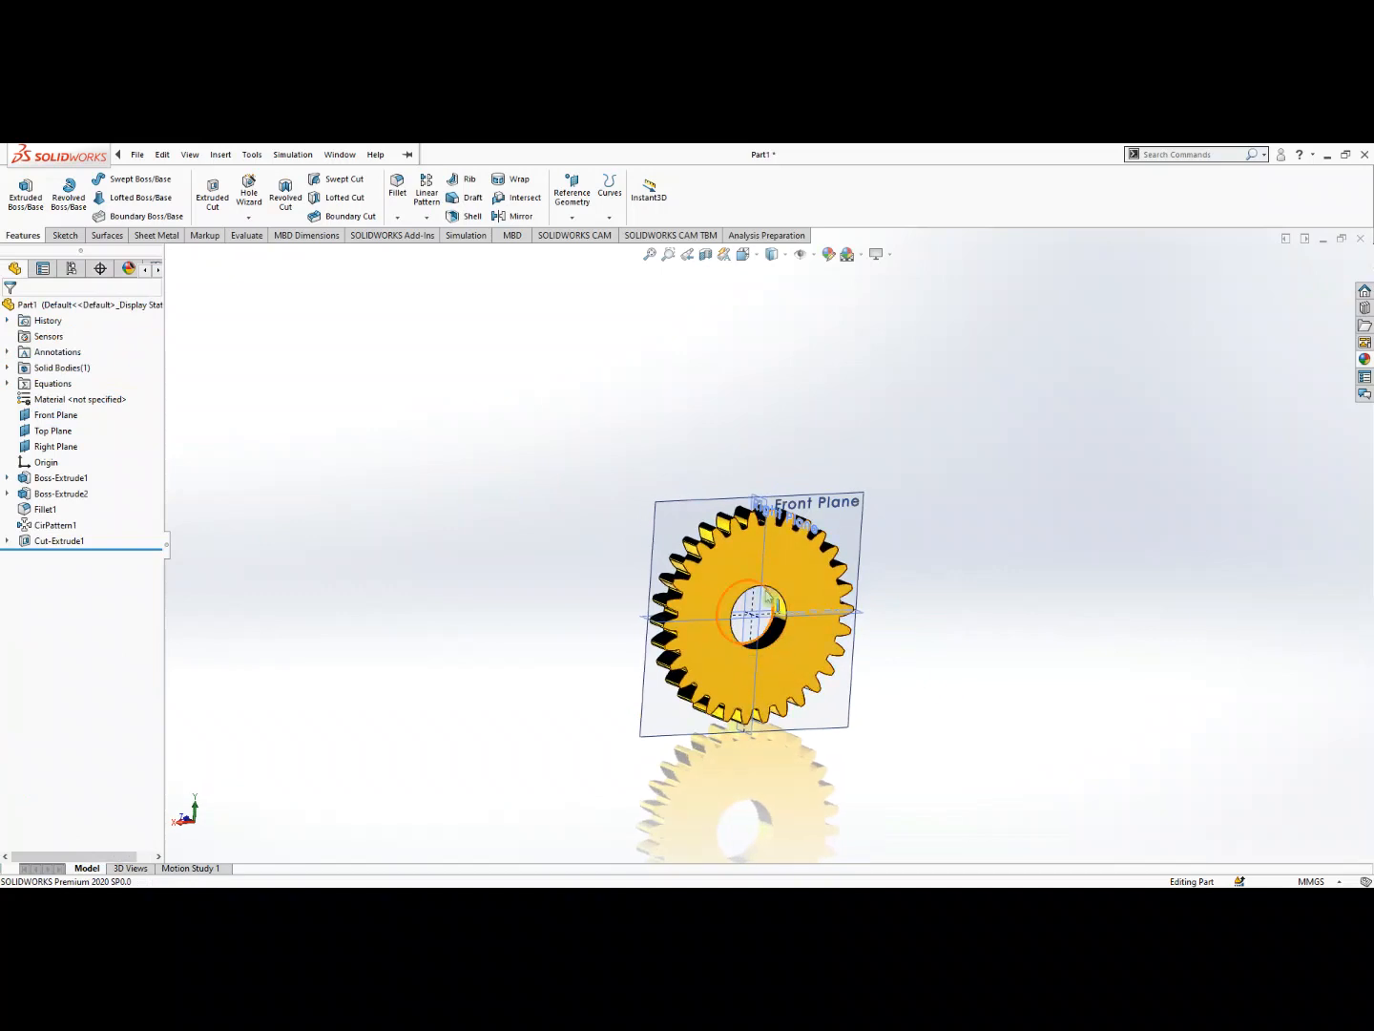
scroll(762, 599, up, 3)
scroll(766, 598, up, 2)
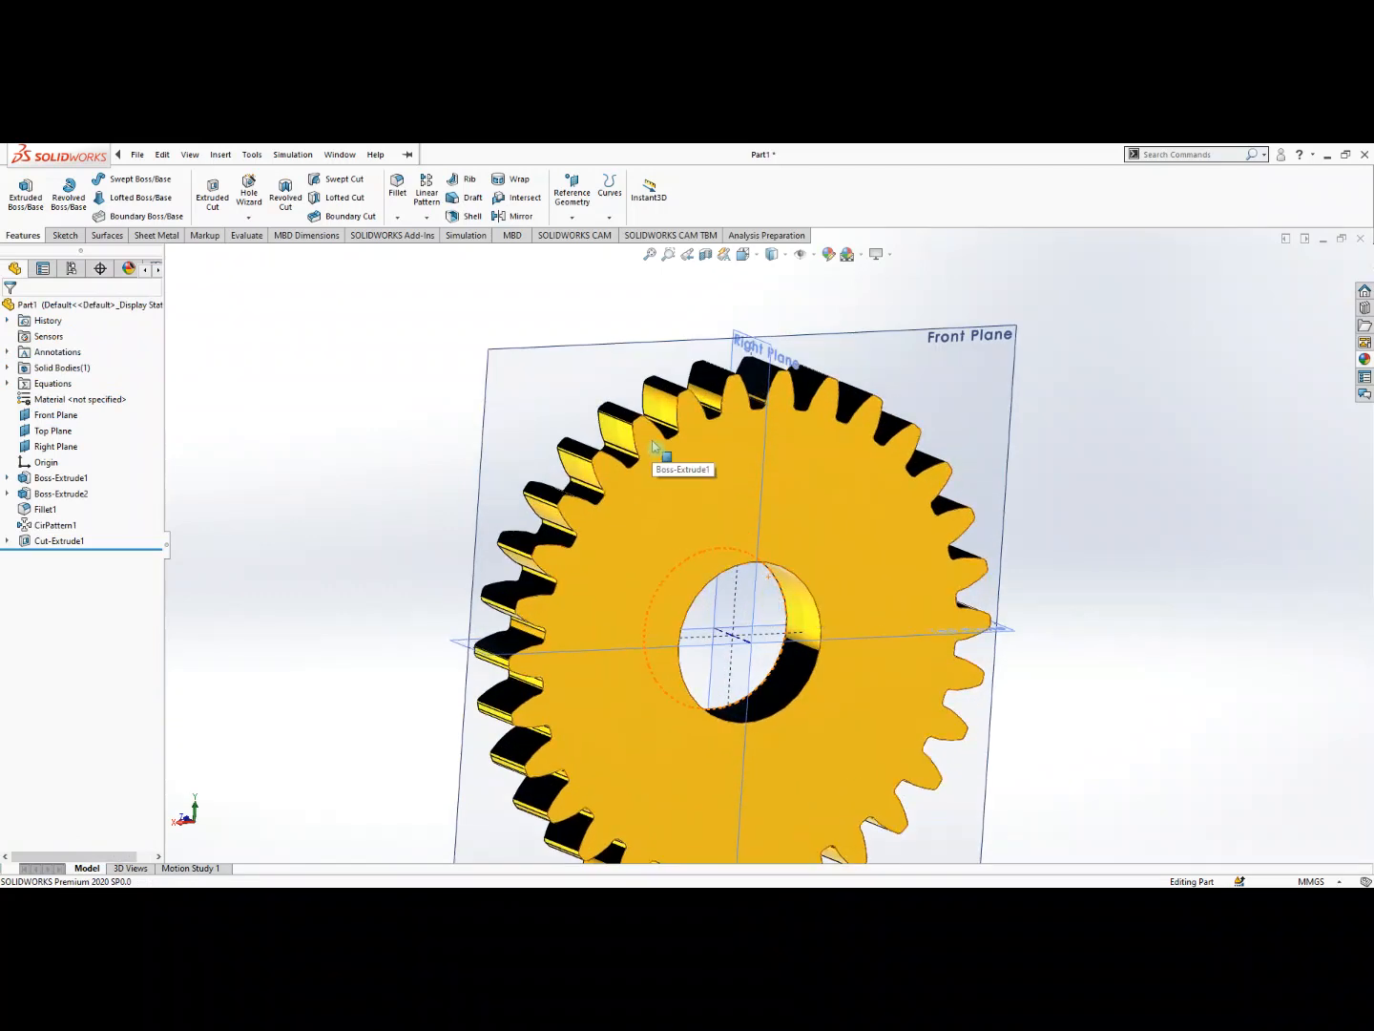